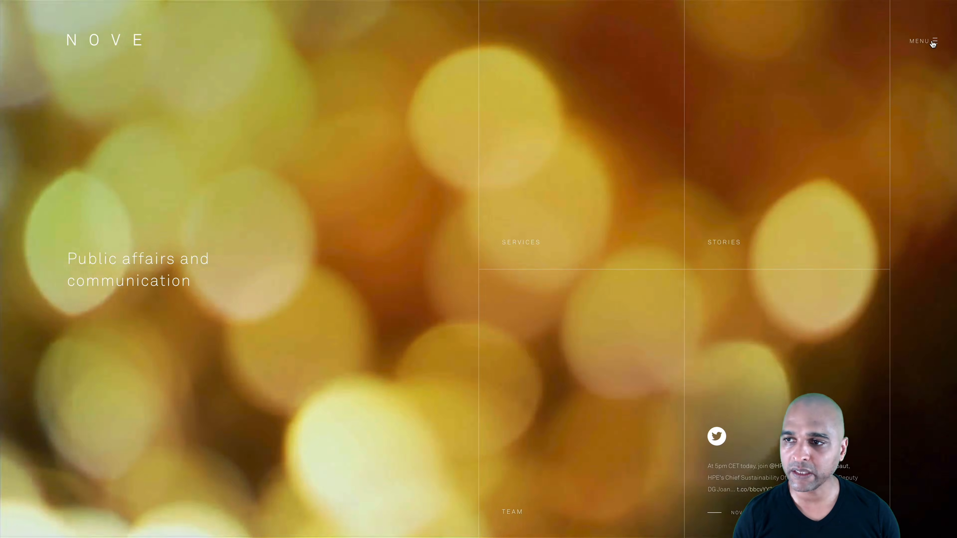
Examine the full-screen menu on the Nove reference site, then open the menu on the recreated demo homepage.
click(933, 42)
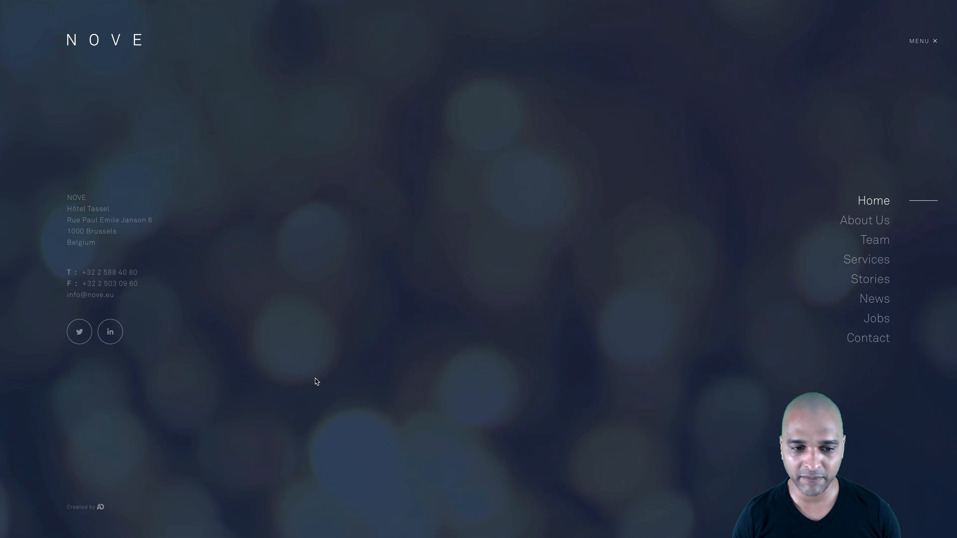
click(930, 42)
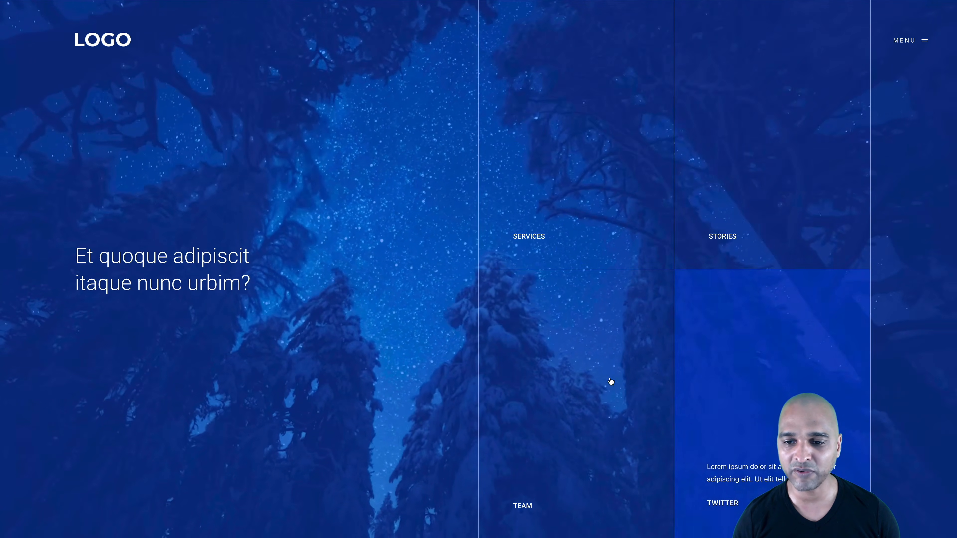
click(905, 40)
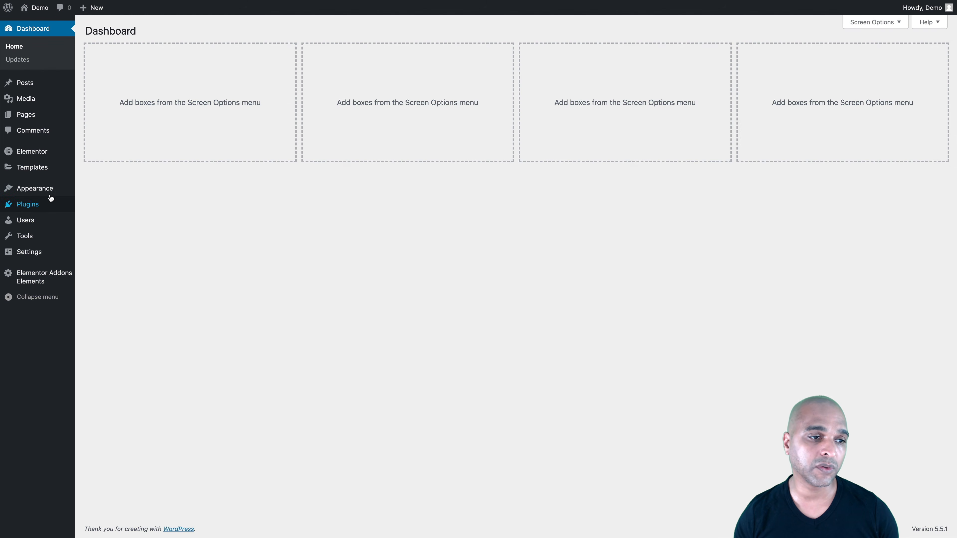
Review the site's installed themes and plugins, and view the page for uploading a plugin.
mouse_move(45, 189)
click(94, 193)
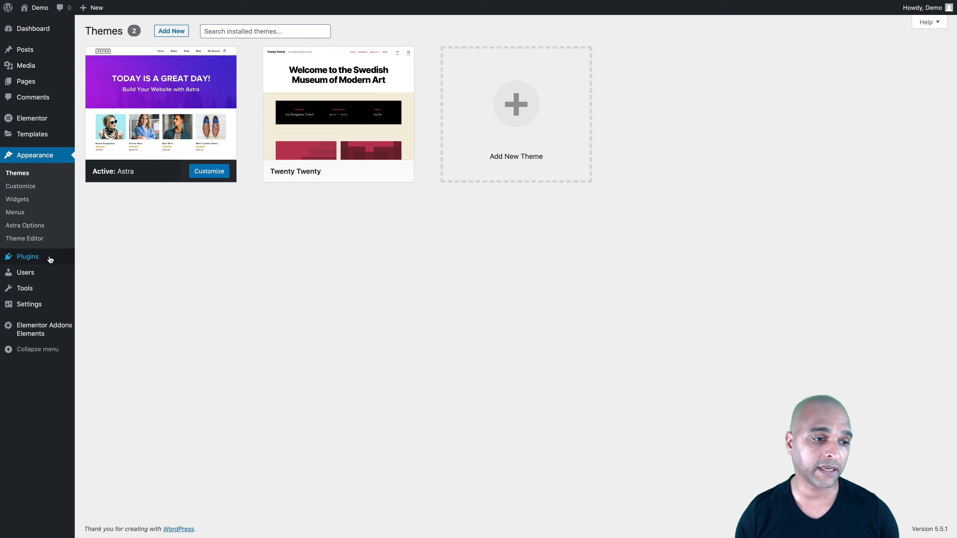
mouse_move(37, 257)
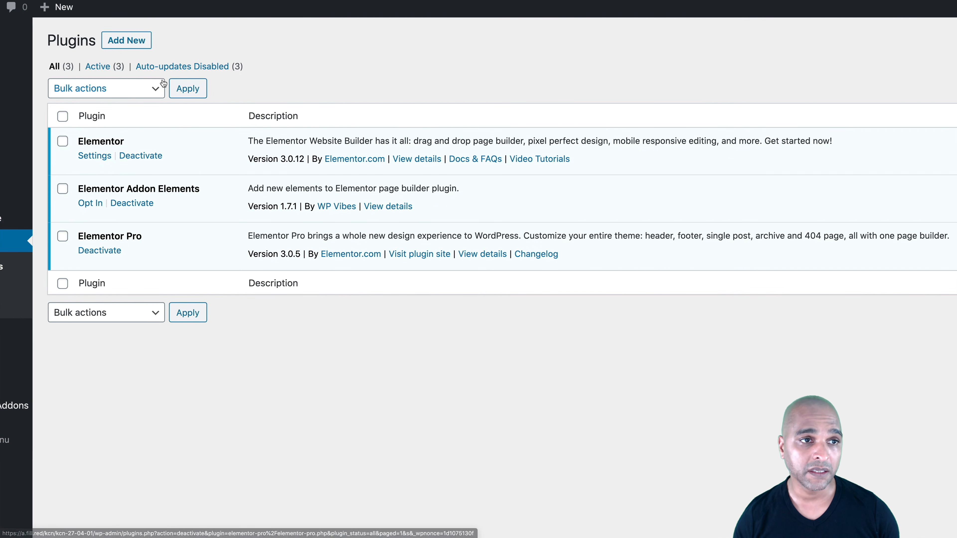
click(133, 43)
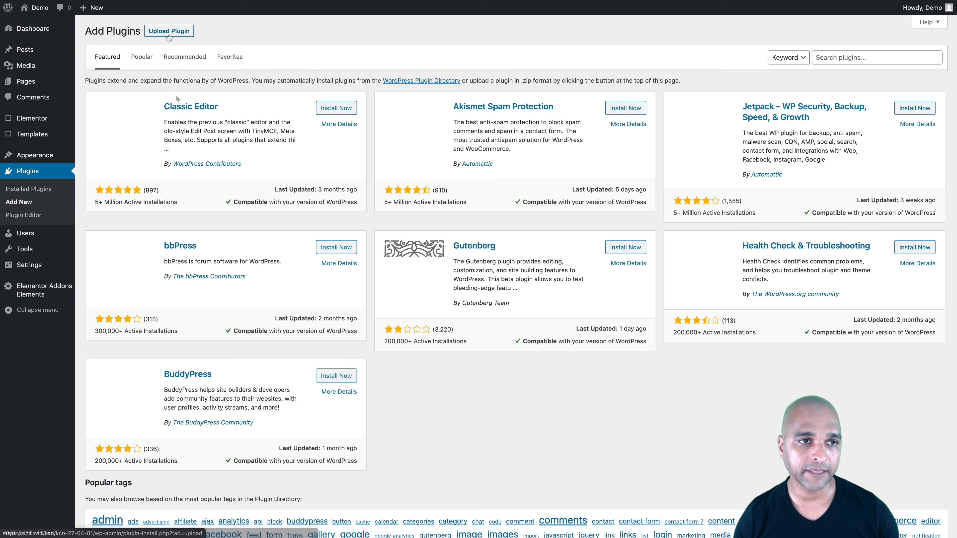
click(168, 33)
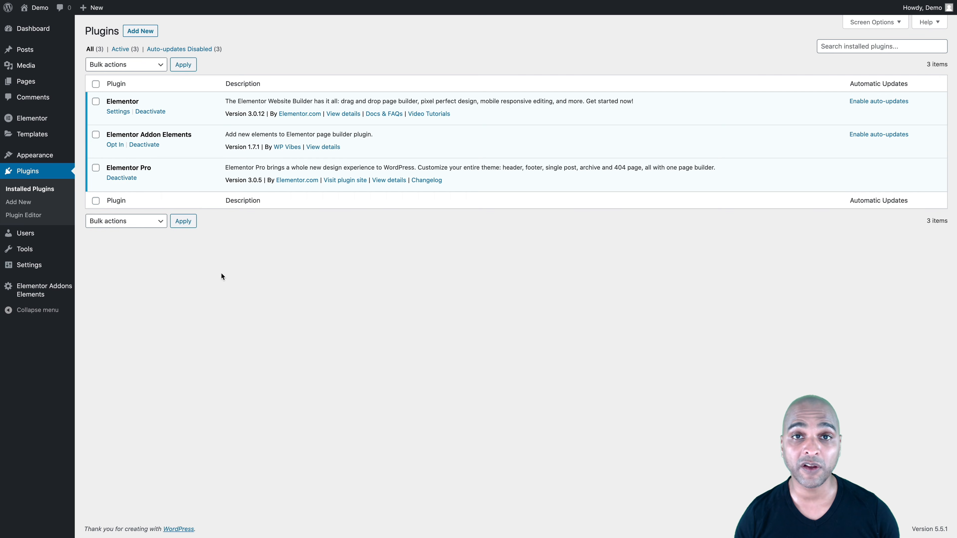
In the Elementor Addons Elements settings, disable every element except Wrapper Link and save the changes.
mouse_move(30, 297)
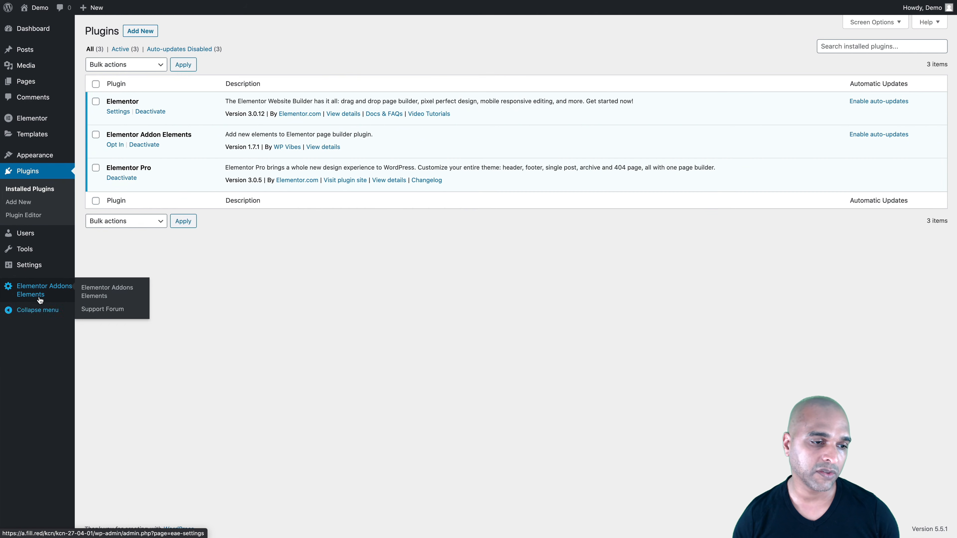
click(89, 314)
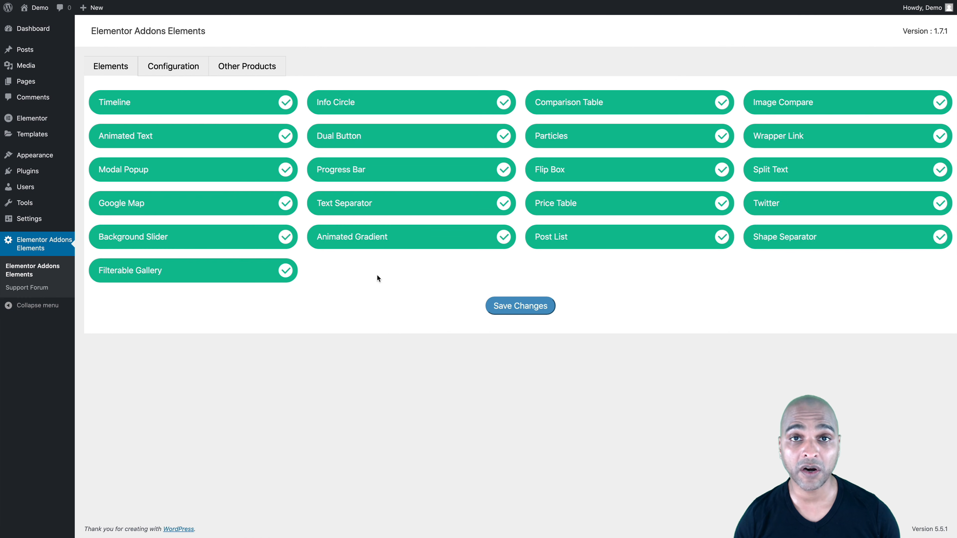
click(217, 103)
click(206, 138)
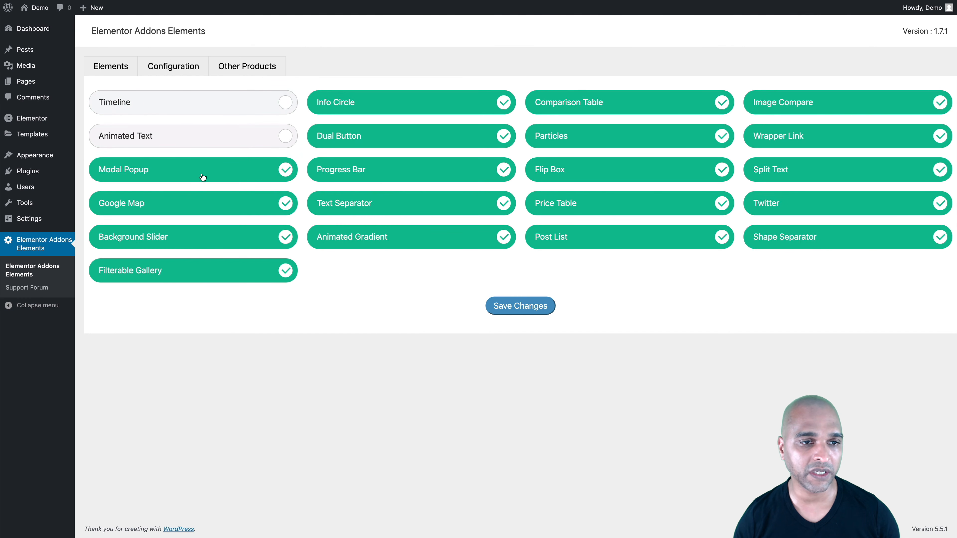
click(204, 174)
double_click(204, 205)
double_click(204, 239)
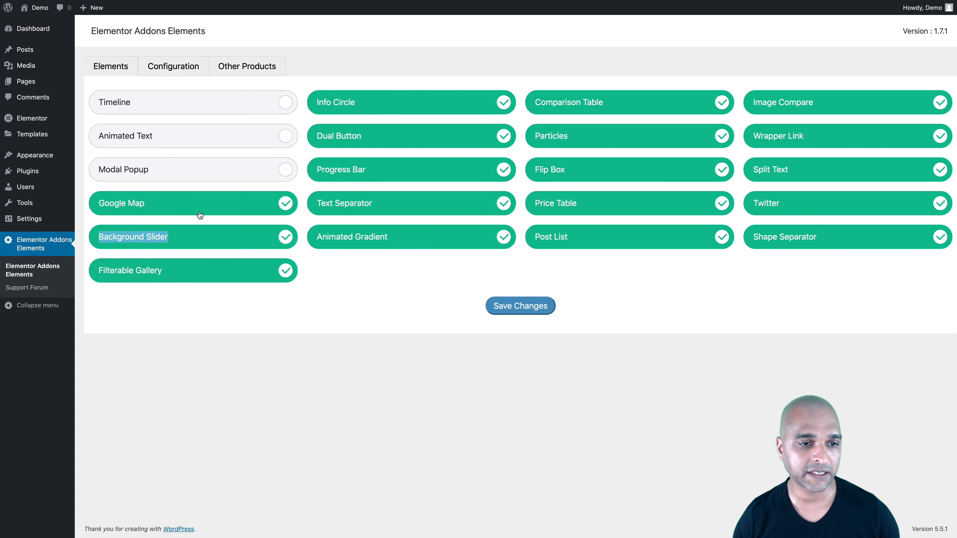
click(203, 211)
click(766, 166)
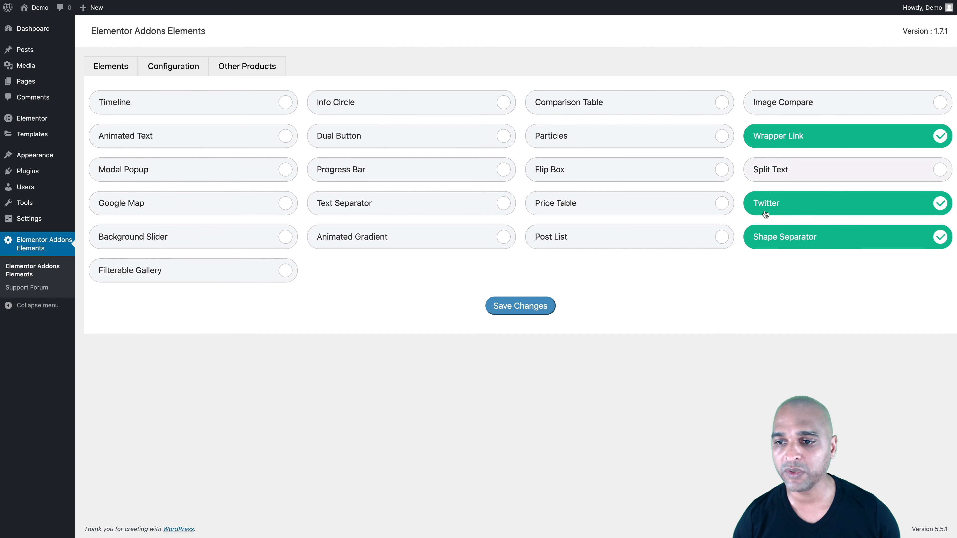
click(765, 216)
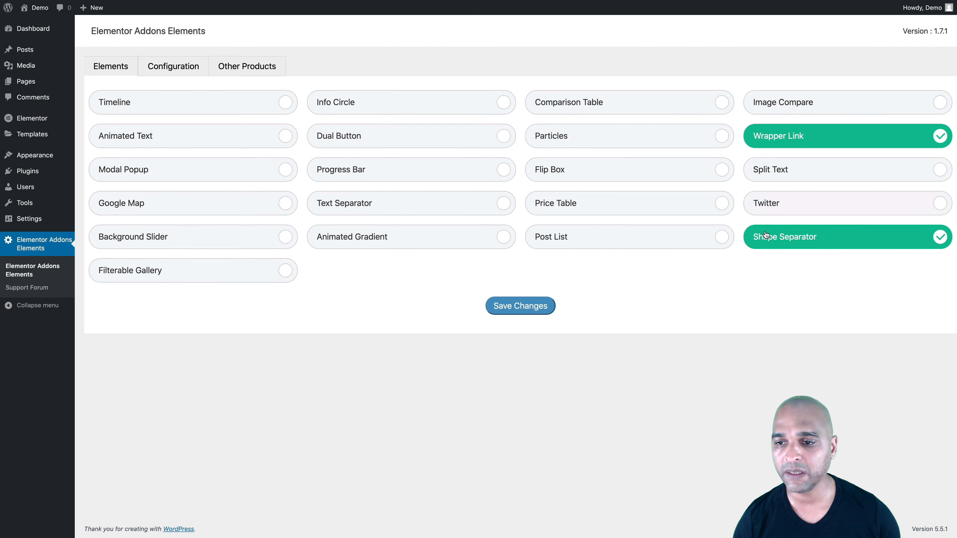
click(765, 239)
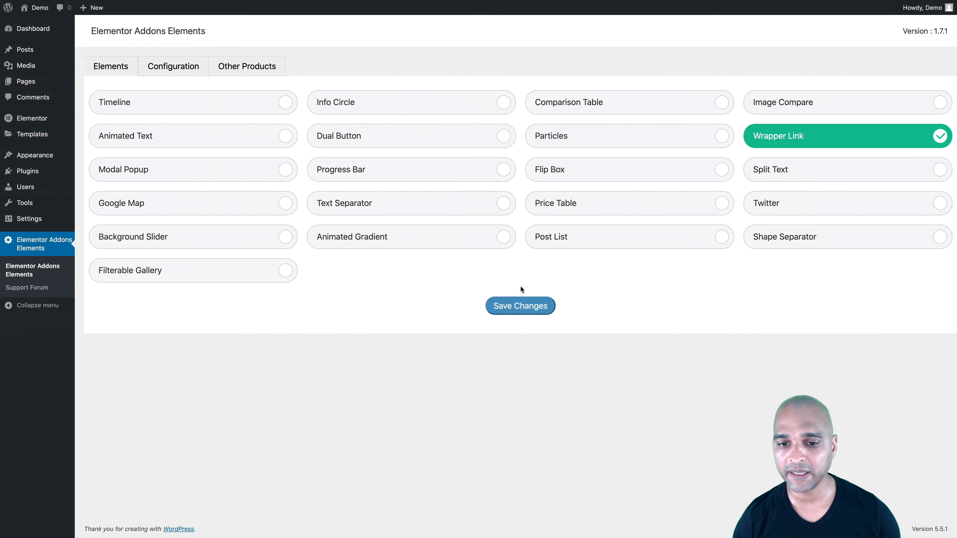
click(515, 305)
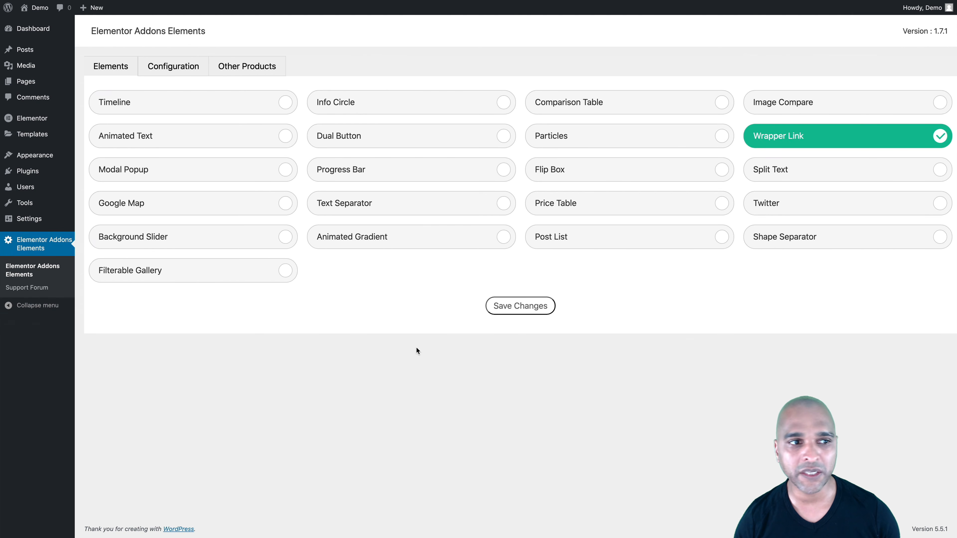
Open the site's Main Menu structure and save the menu.
mouse_move(49, 155)
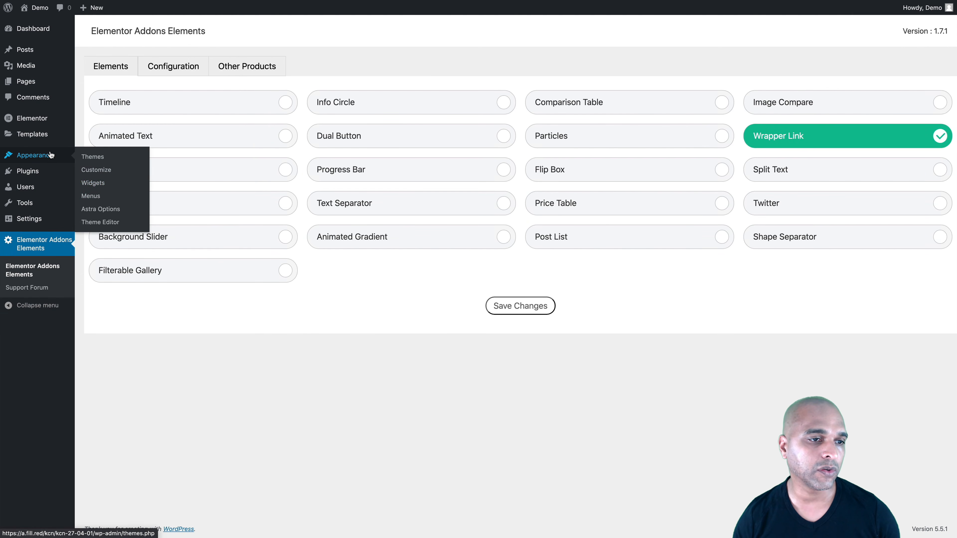
click(95, 197)
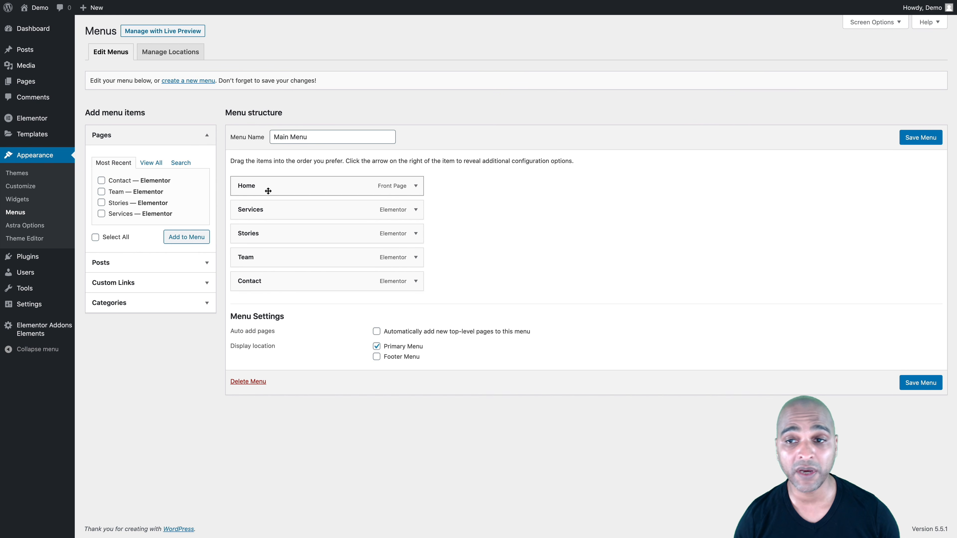
click(910, 139)
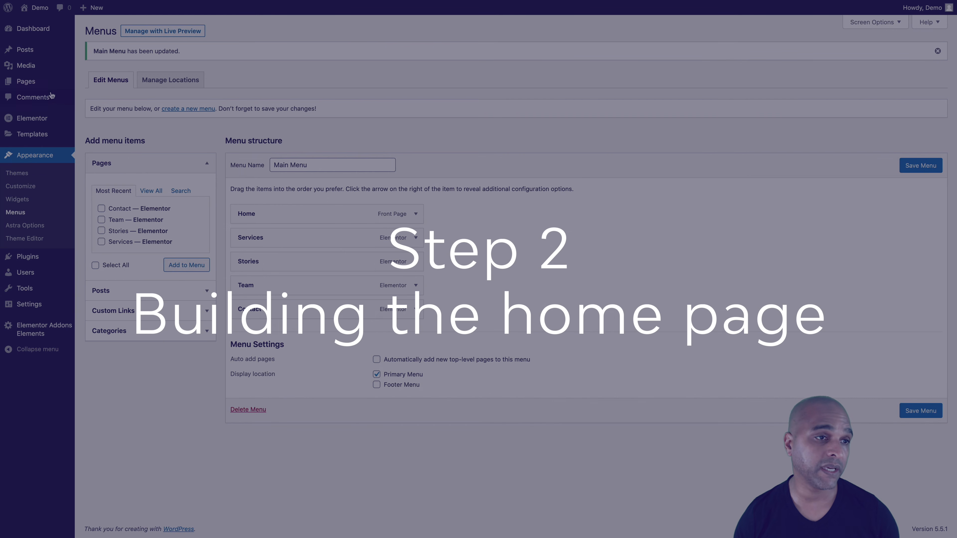
Open the Home page for editing, disable its title in the Astra settings, and update the page.
mouse_move(34, 82)
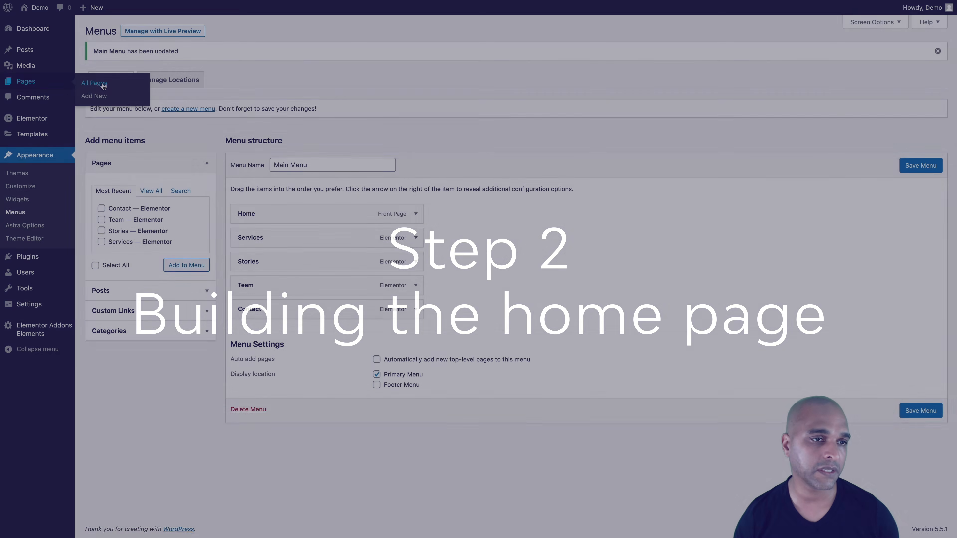
click(104, 87)
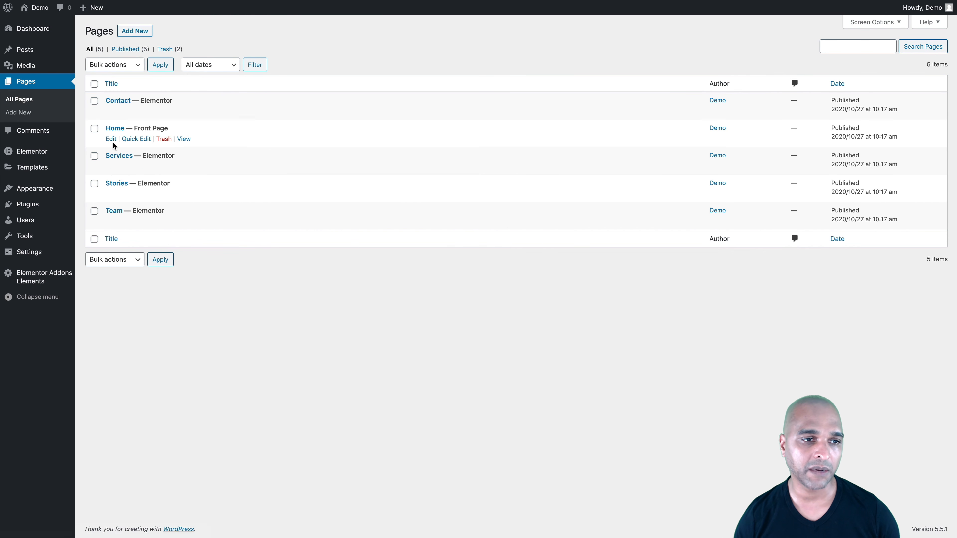
click(111, 139)
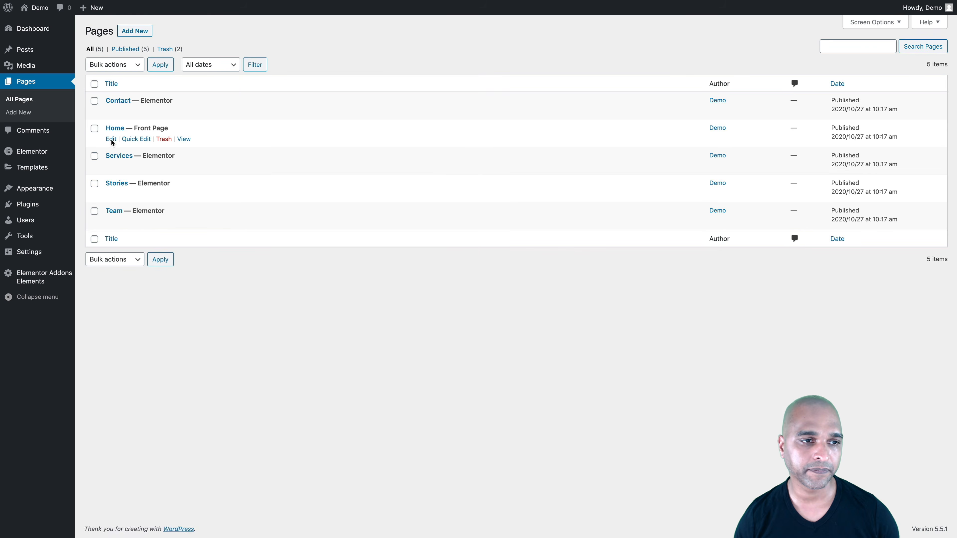
click(172, 98)
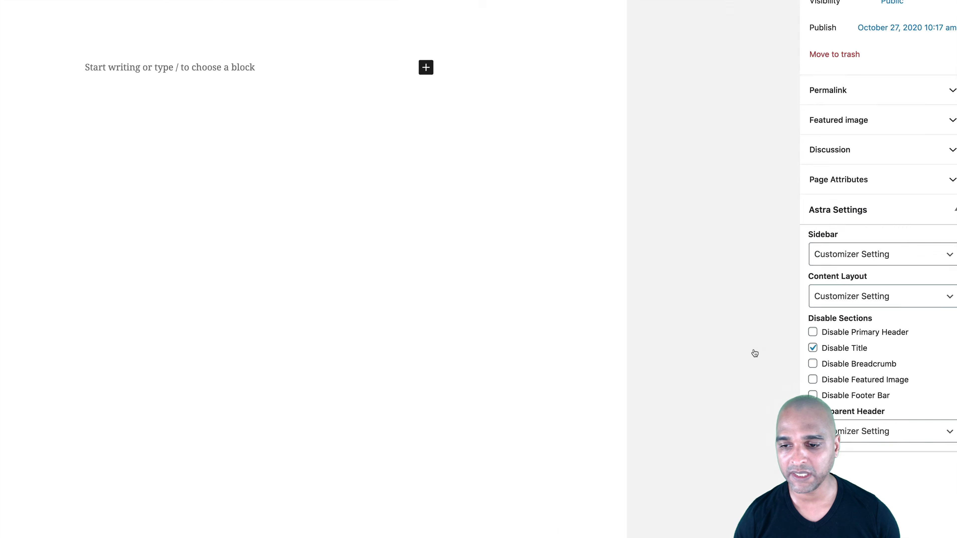
click(893, 15)
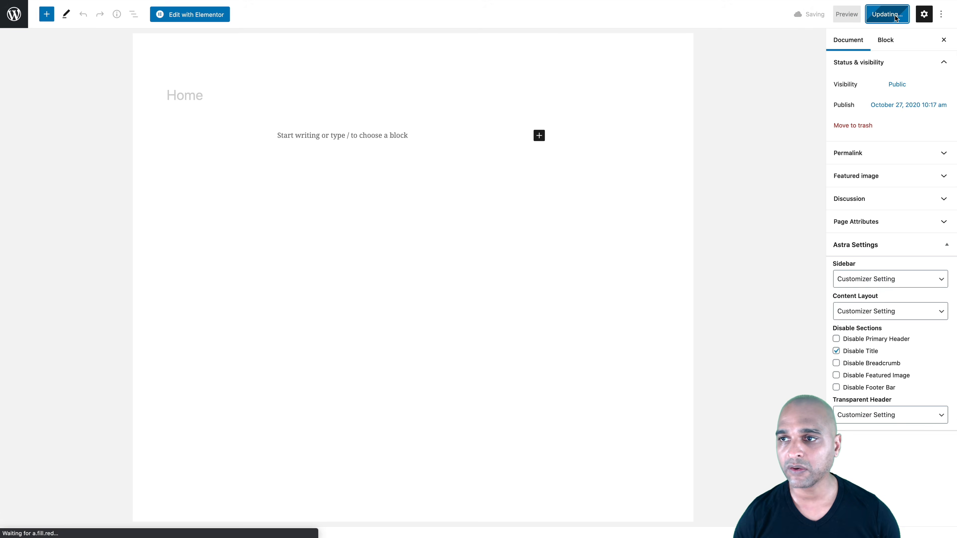
Open the Home page in the Elementor editor and show the Navigator, moved down clear of the page header.
click(207, 17)
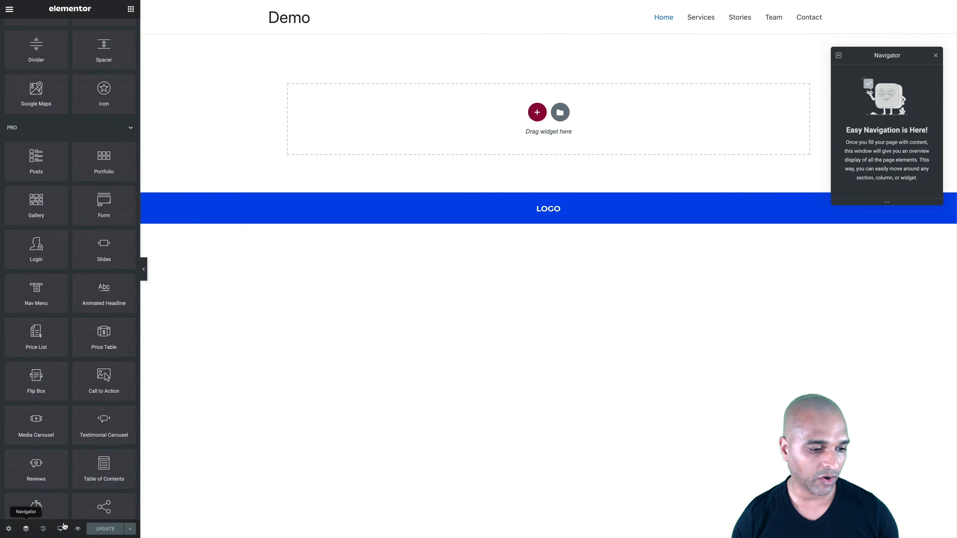
click(61, 524)
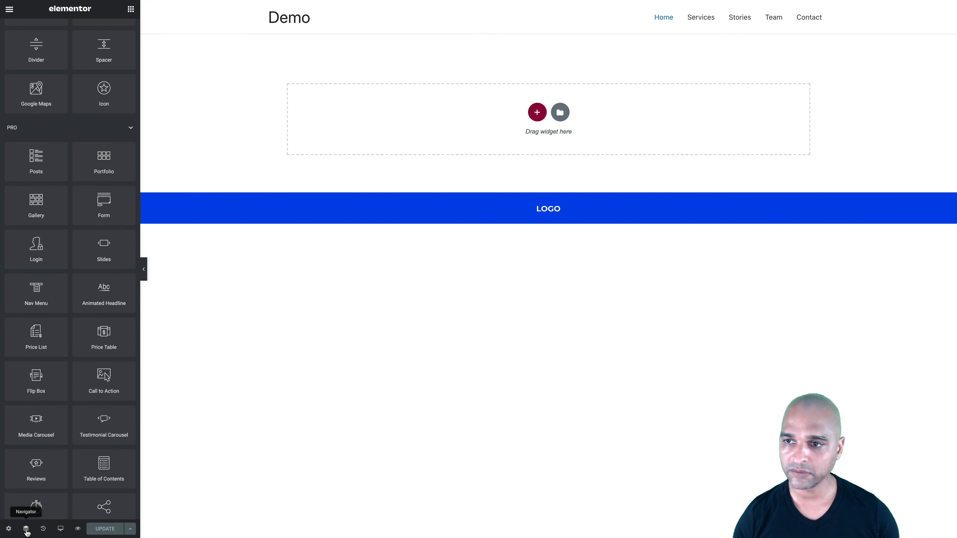
click(27, 530)
drag(873, 56, 872, 78)
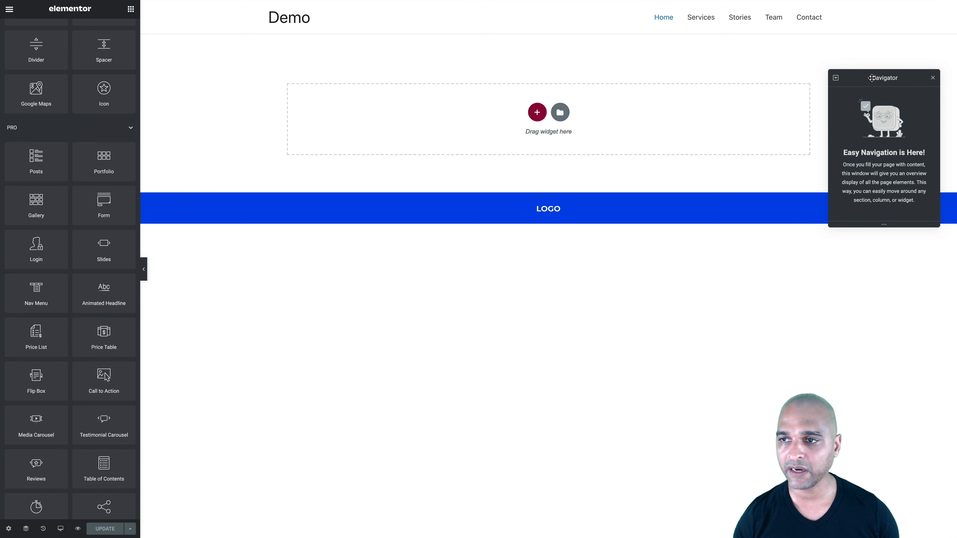
key(super+i)
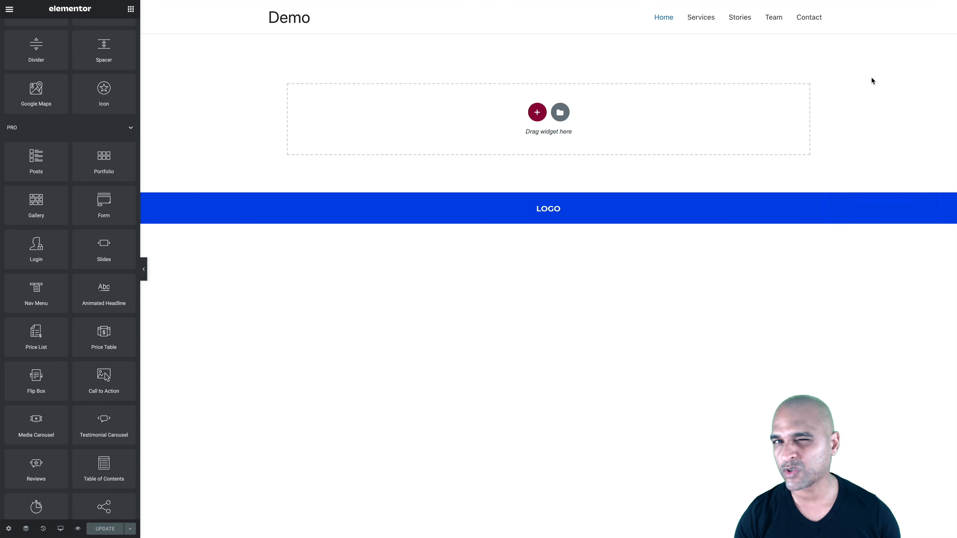
key(super+i)
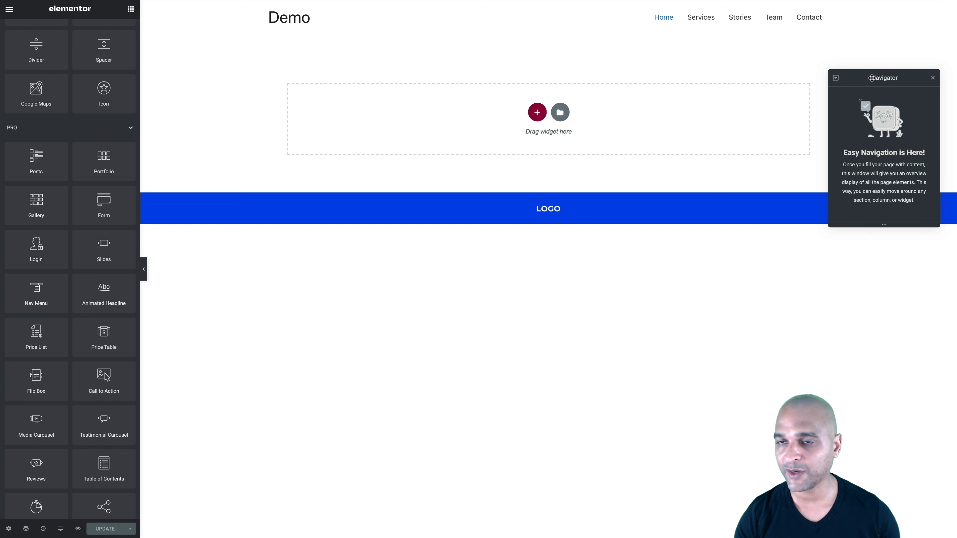
key(super+i)
key(super+i)
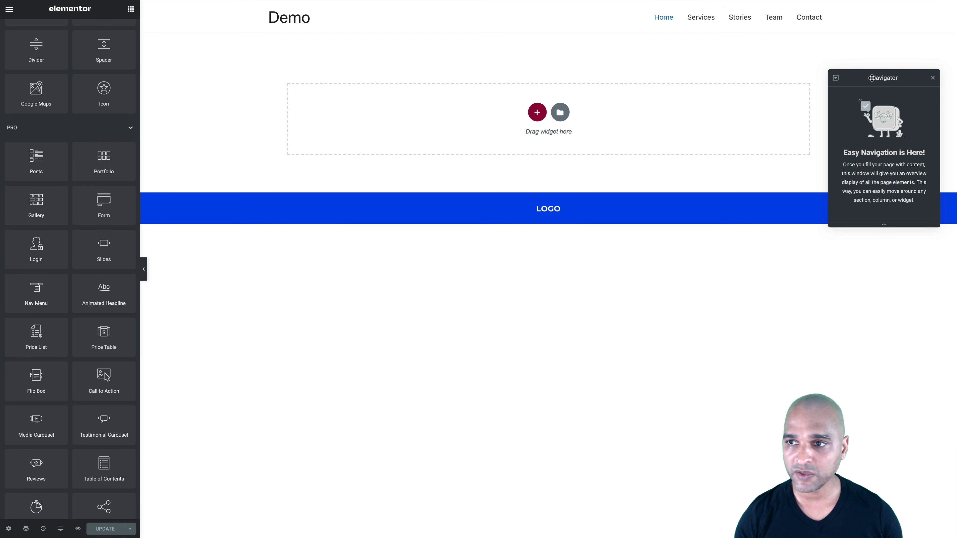
drag(878, 79, 872, 202)
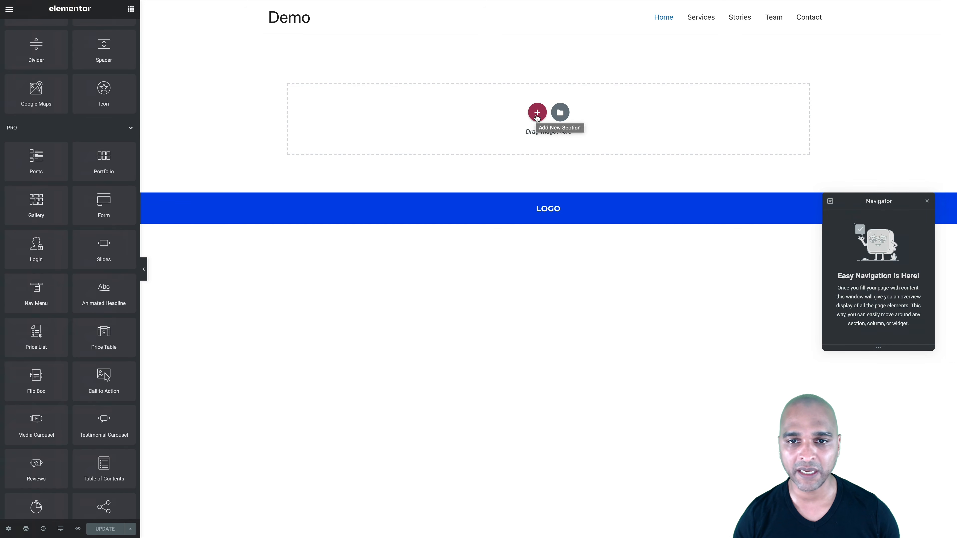
Add a three-column section and set its content width to Full Width and its height to Min Height.
click(537, 115)
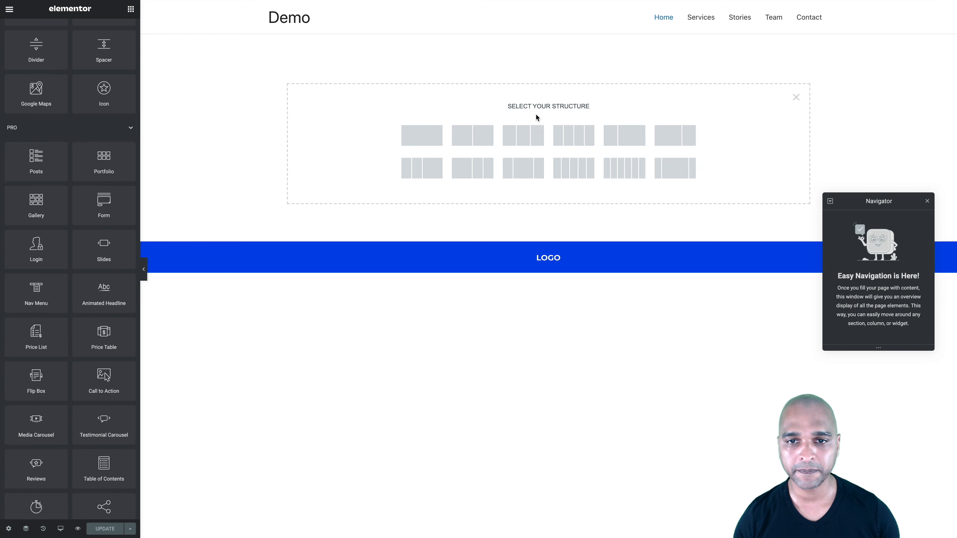
click(525, 140)
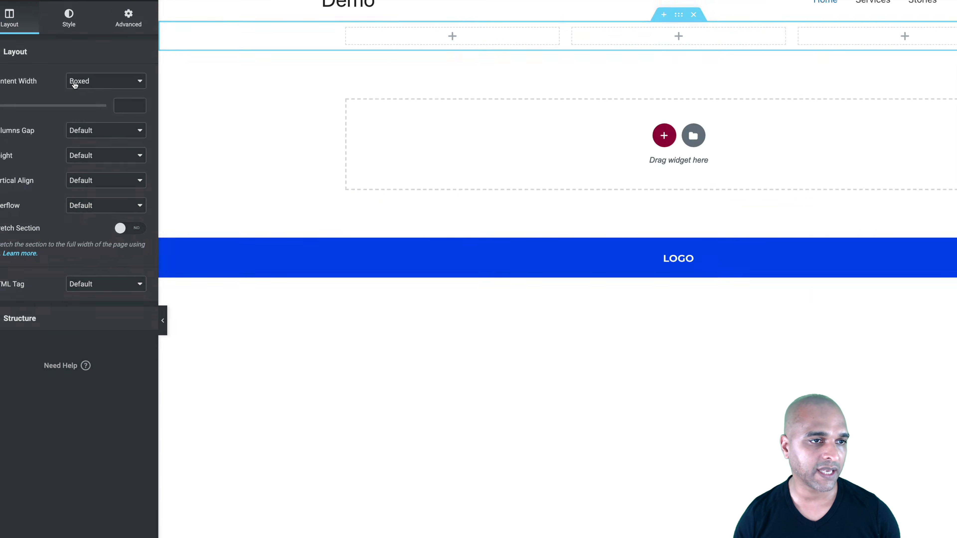
click(78, 83)
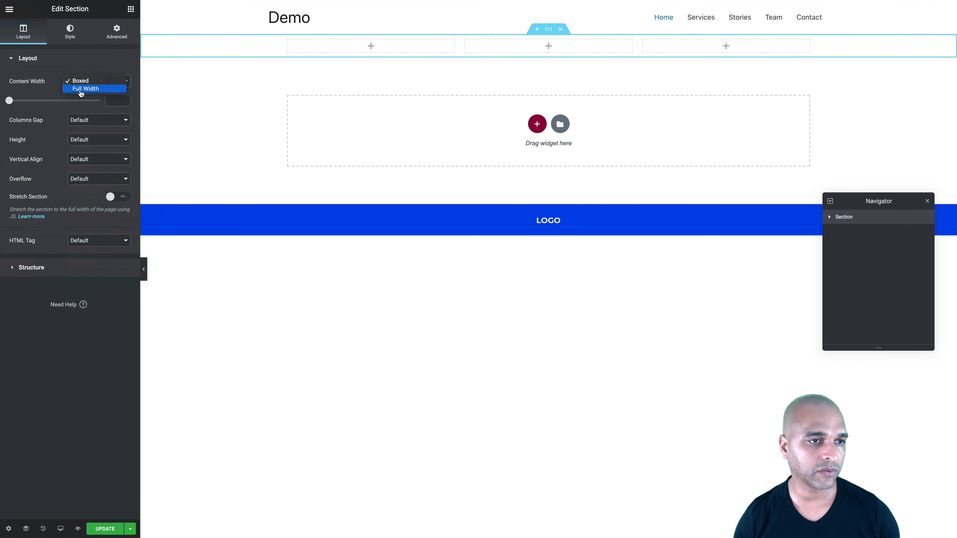
click(80, 92)
click(78, 120)
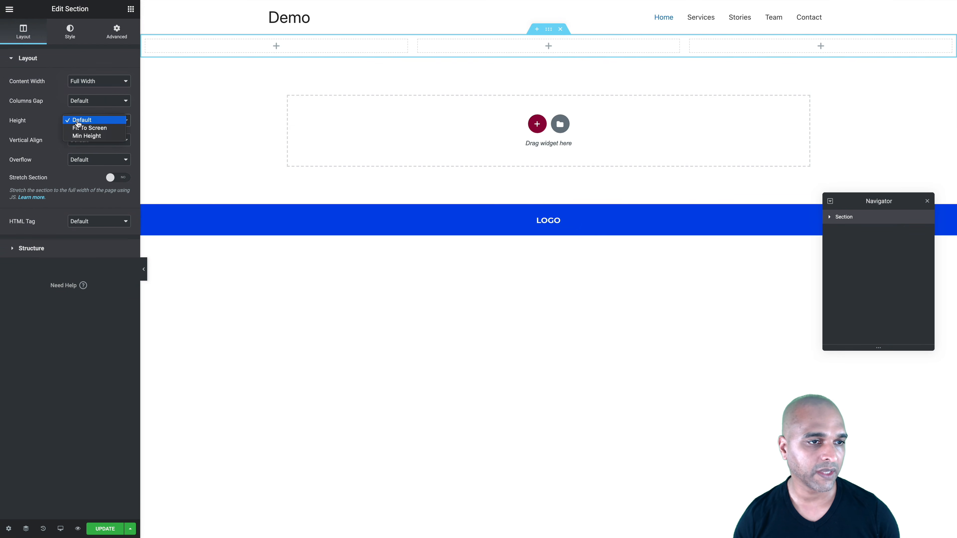
click(81, 137)
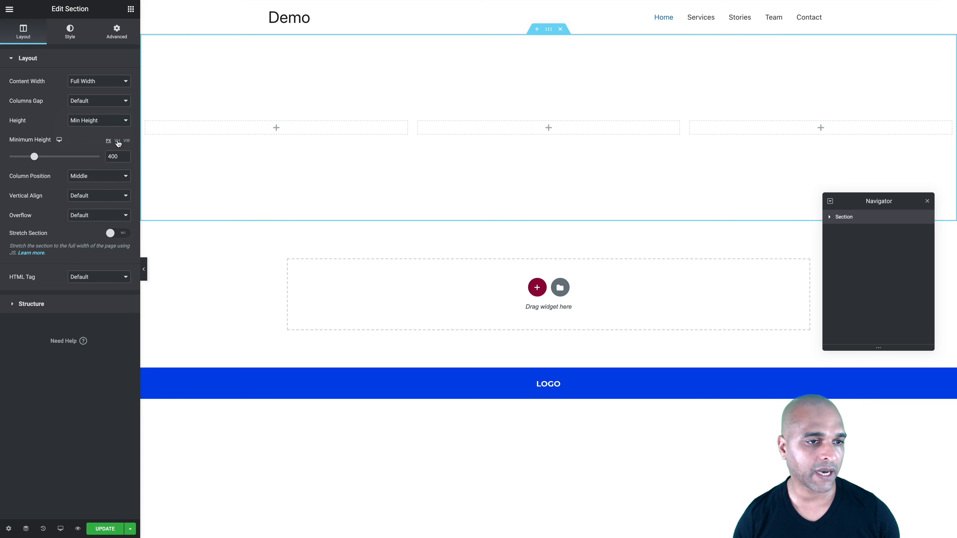
Set the section's minimum height to 100 VH and its column position to Stretch.
click(118, 141)
text(100)
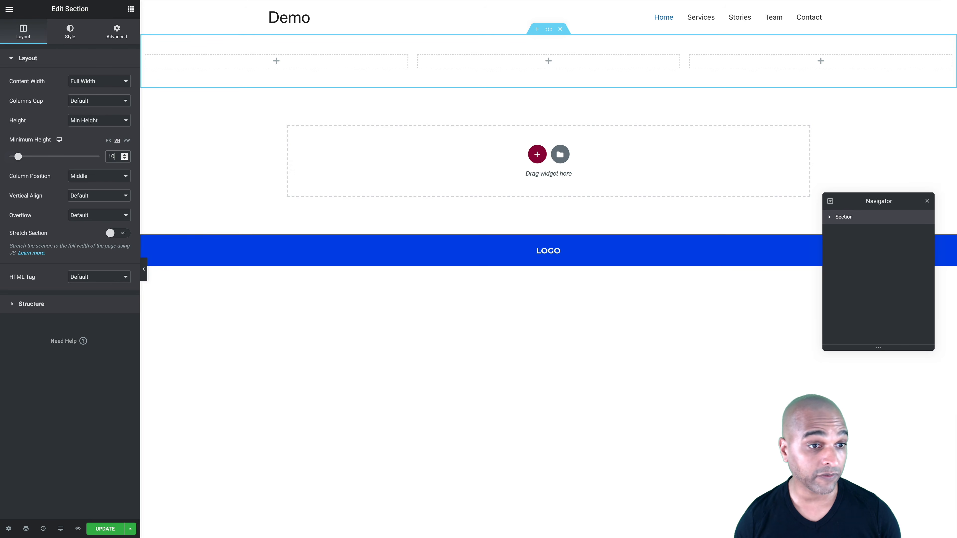
click(83, 179)
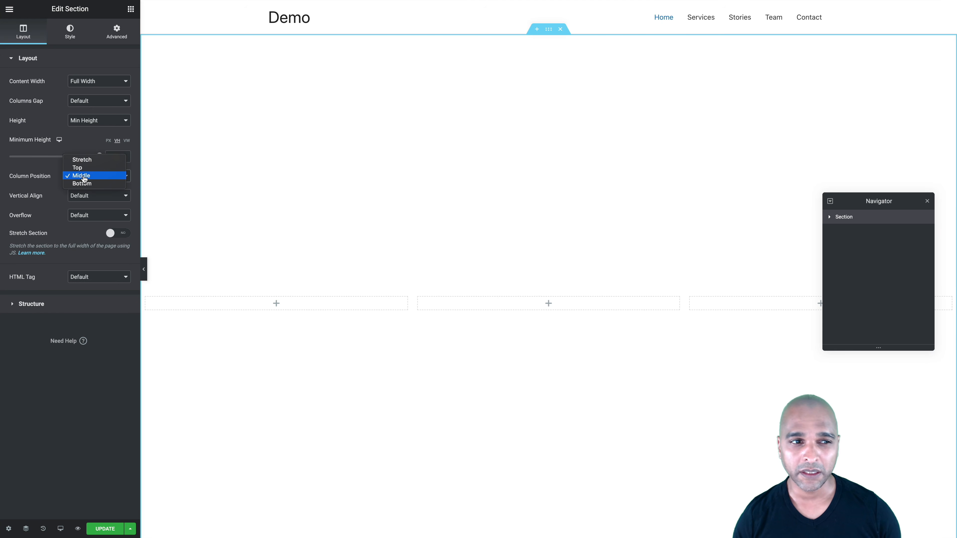
click(79, 161)
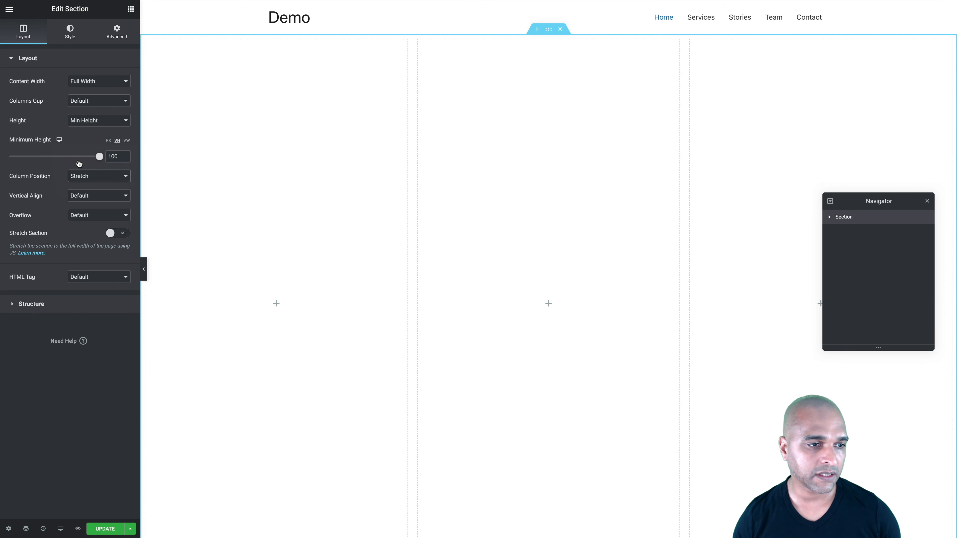
Give the section a Classic background using the blue circle image img-2560x1440-14.png from the media library.
click(69, 37)
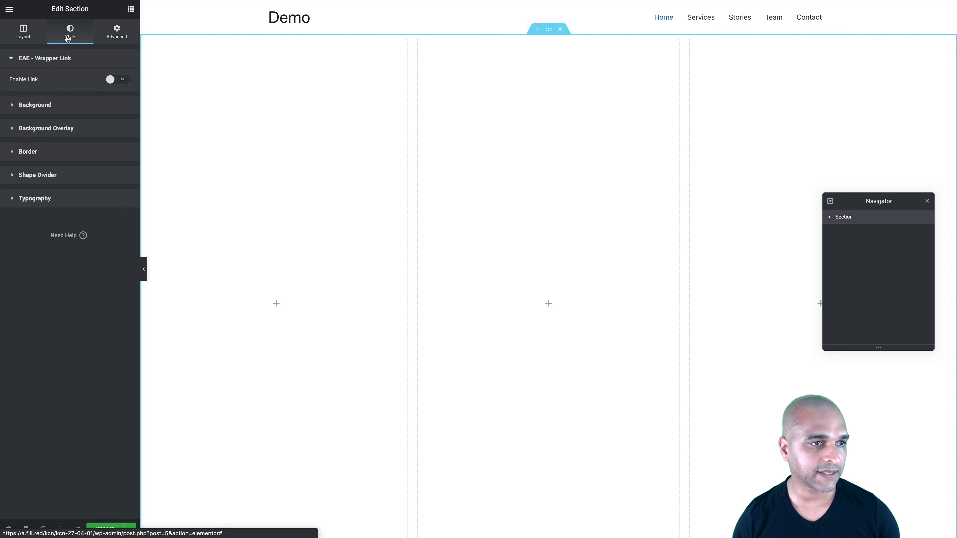
click(18, 106)
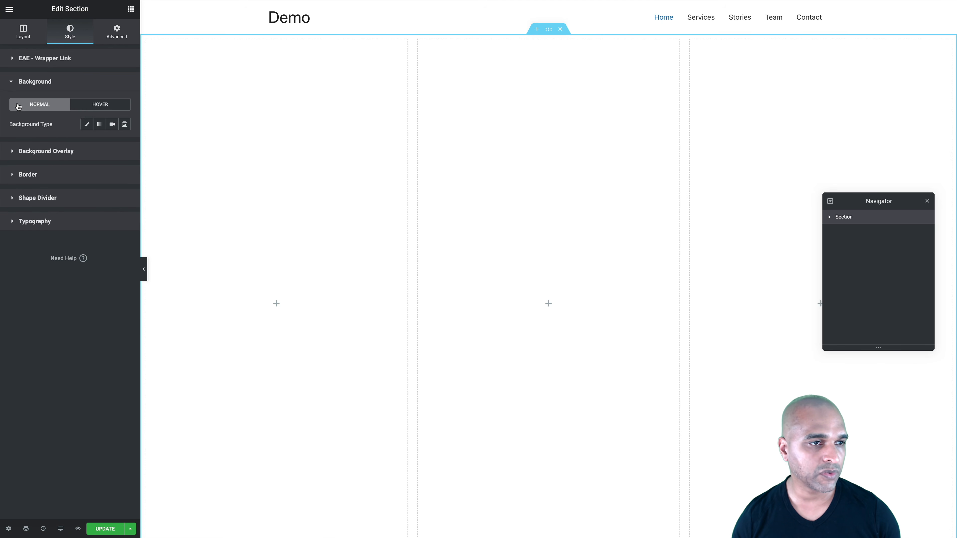
click(87, 126)
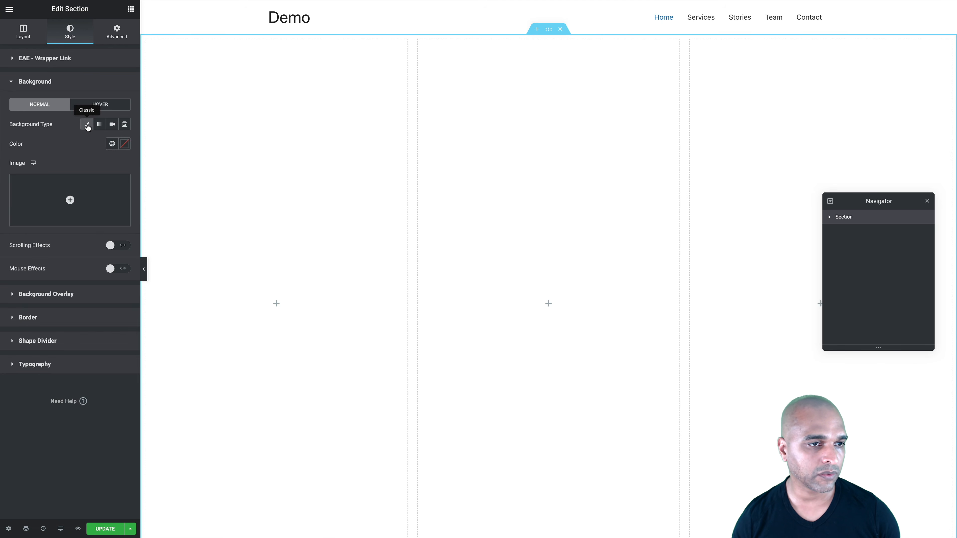
click(69, 199)
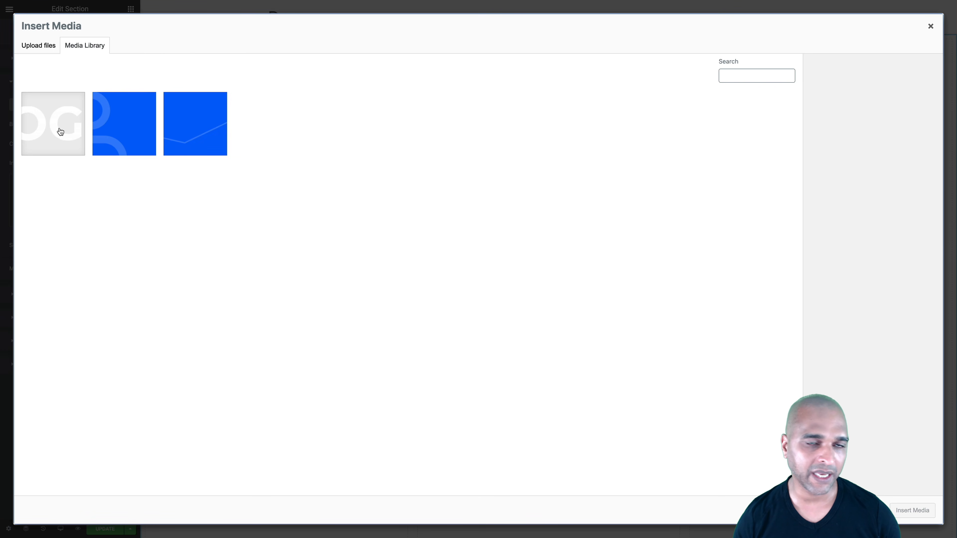
click(124, 143)
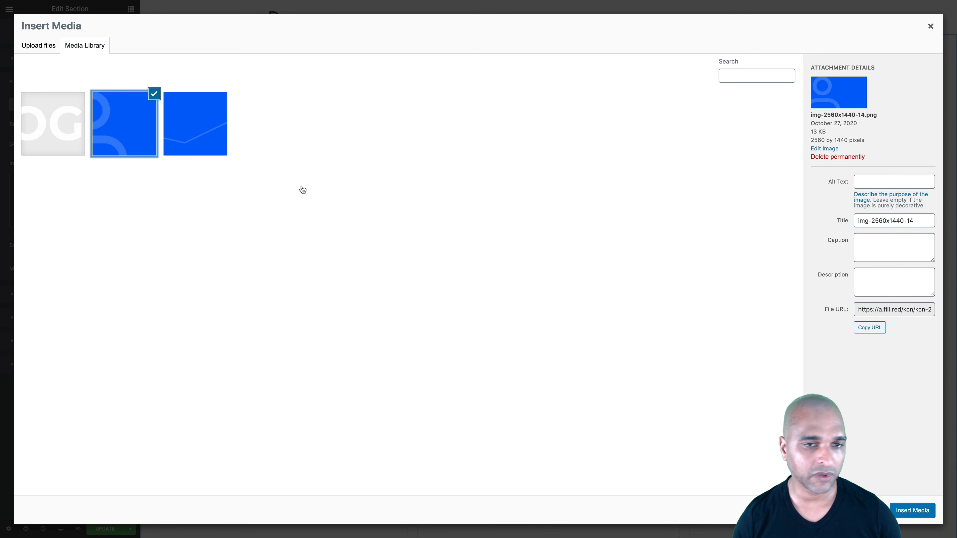
click(903, 512)
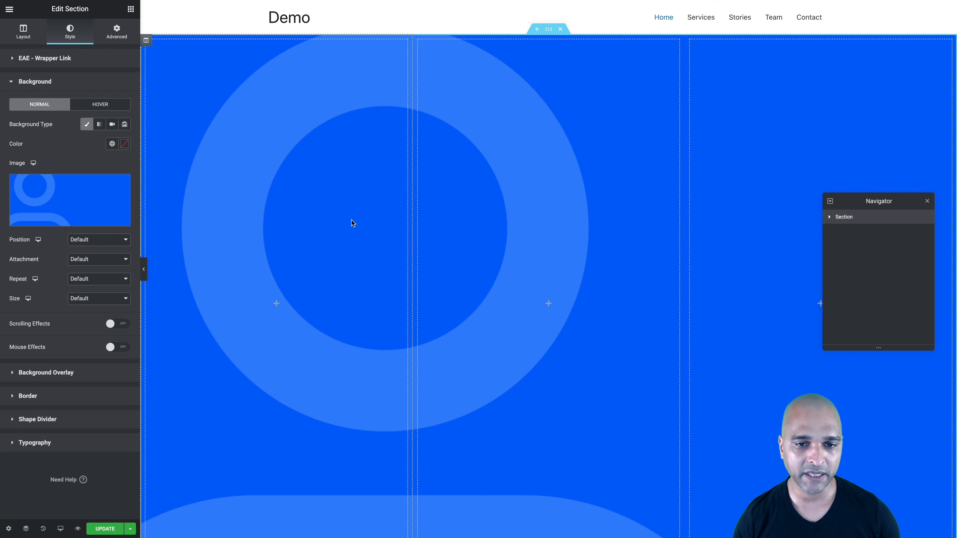
Set the section's background image to No-repeat with its size set to Cover.
click(81, 279)
click(80, 287)
click(79, 298)
click(81, 318)
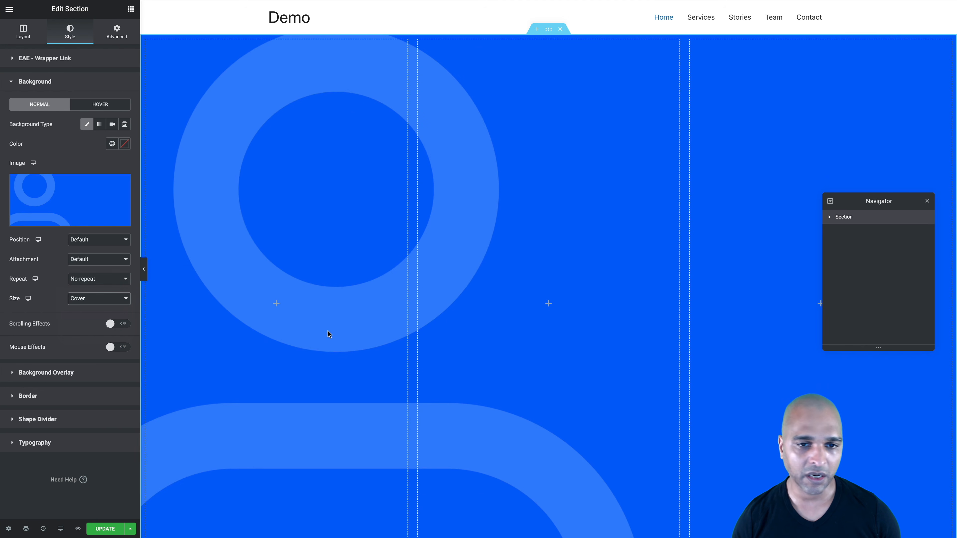
Add a Classic background overlay to the section in the Primary global color, with opacity 0.5.
click(44, 373)
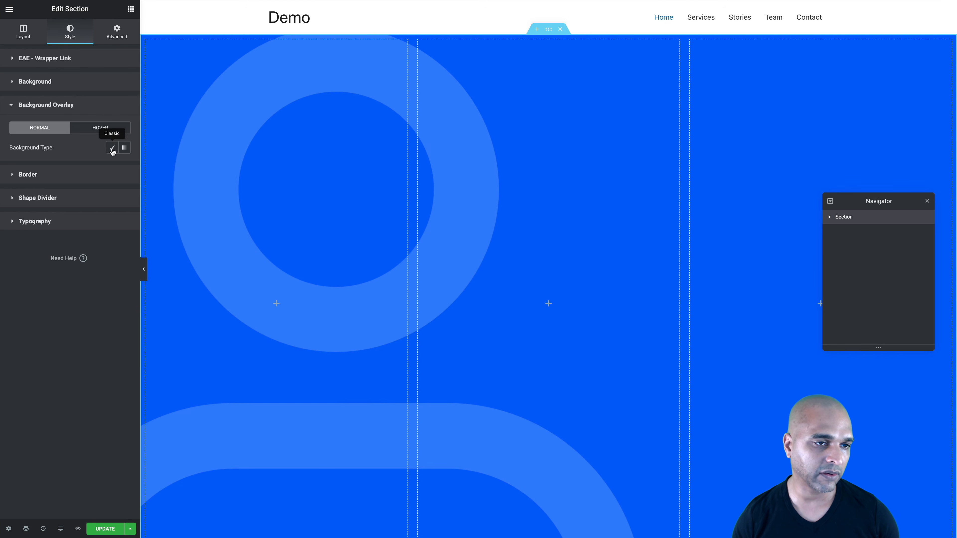
click(112, 151)
click(112, 167)
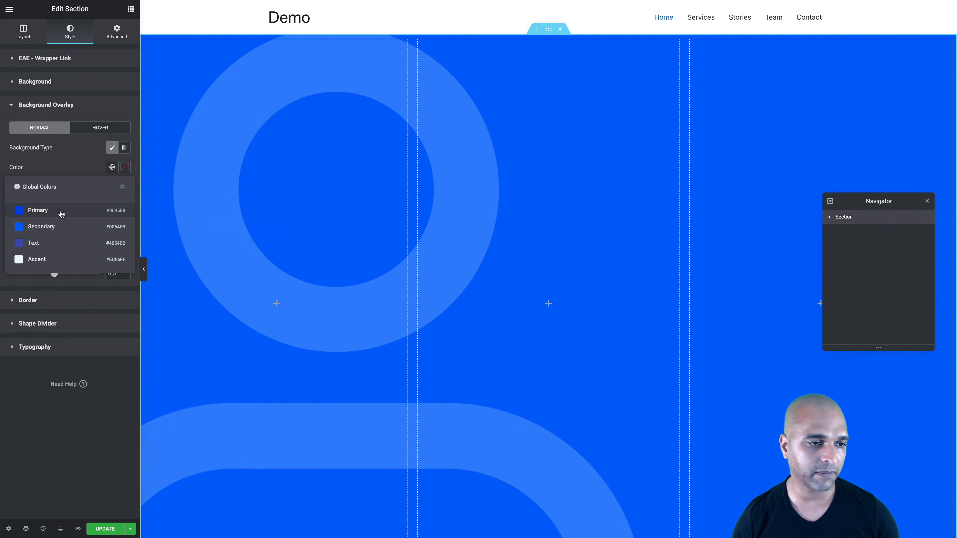
click(138, 200)
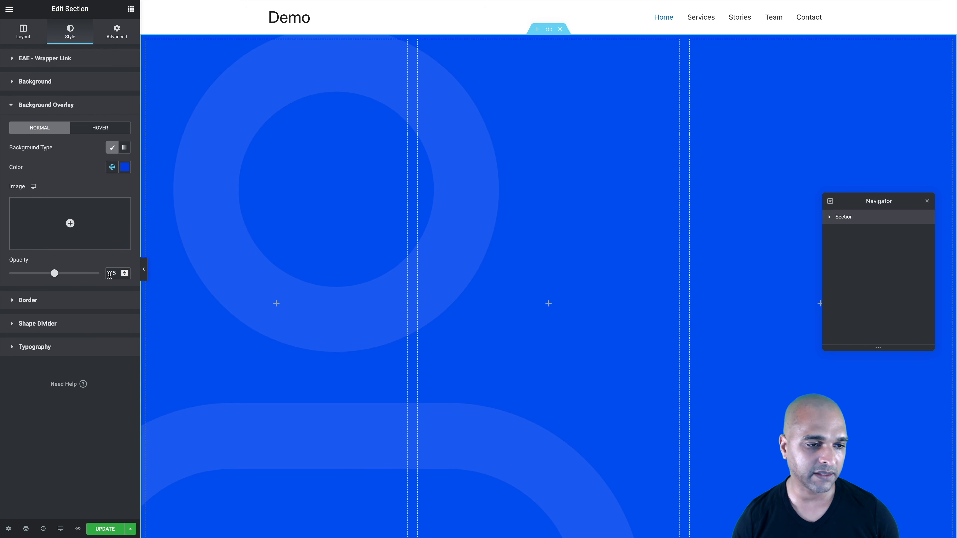
mouse_move(56, 274)
mouse_down()
mouse_move(95, 277)
mouse_move(54, 273)
mouse_up()
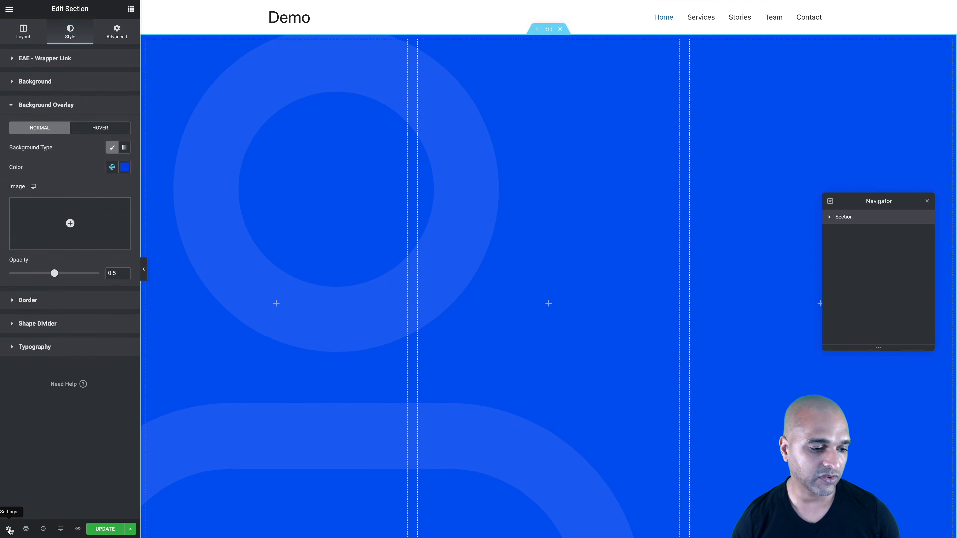
Add page-level custom CSS: .my-main 45vh!important, .my-secondary min-height 13vh up to 767px; 50vh!important and 25vh for 768–1024px; .my-secondary 50vh from 1025px.
click(22, 528)
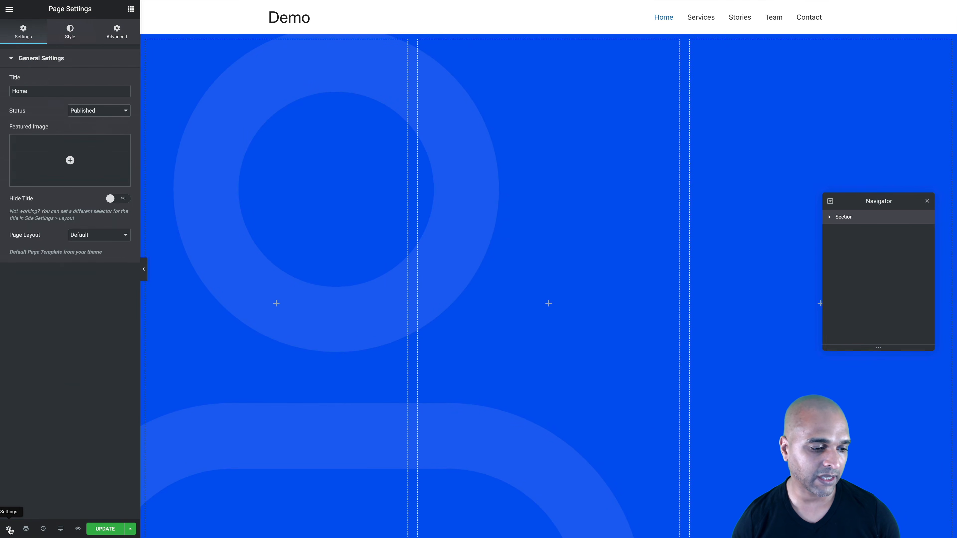
click(115, 36)
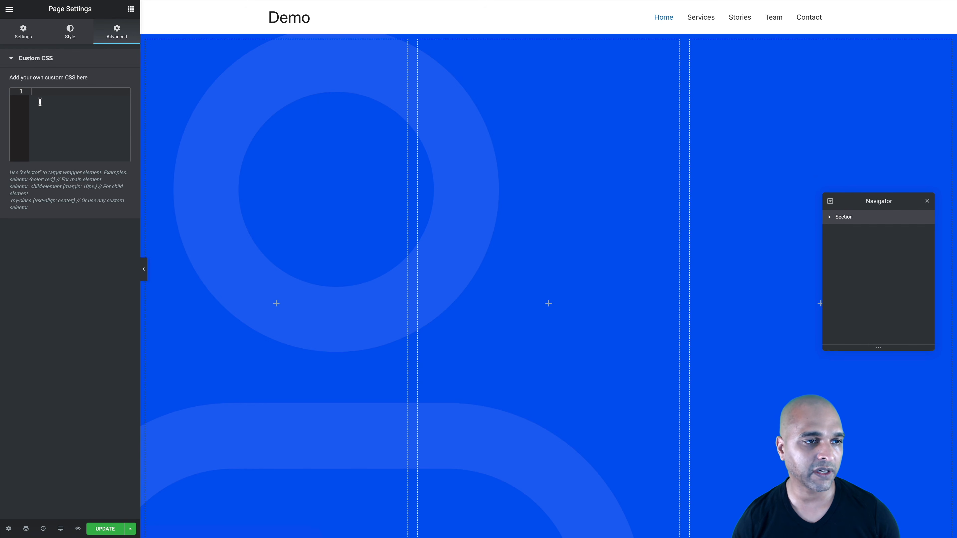
text(@media screen and (max-width: 767px) {     .my-main {         height:45vh!important;     }     .my-secondary {         min-height:13vh;     } }  @media screen and (min-width: 768px) and (max-width: 1024px) {     .my-main {         height:50vh!important;     }     .my-secondary {         height:25vh;     } }  @media screen and (min-width: 1025px) {     .my-secondary {         height:50vh;     } })
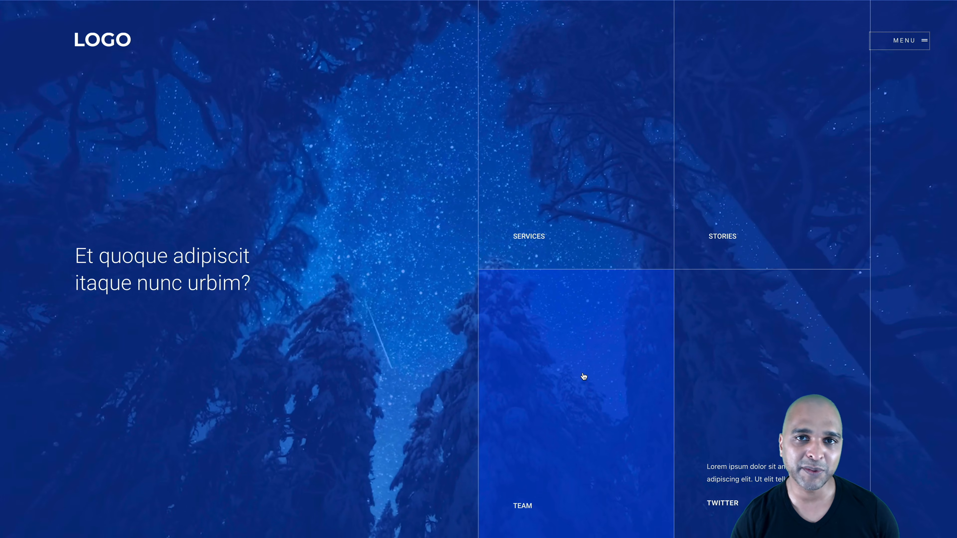
Compare the page's custom CSS media queries and the .my-main and .my-secondary heights with the reference grid design.
key(ctrl+Right)
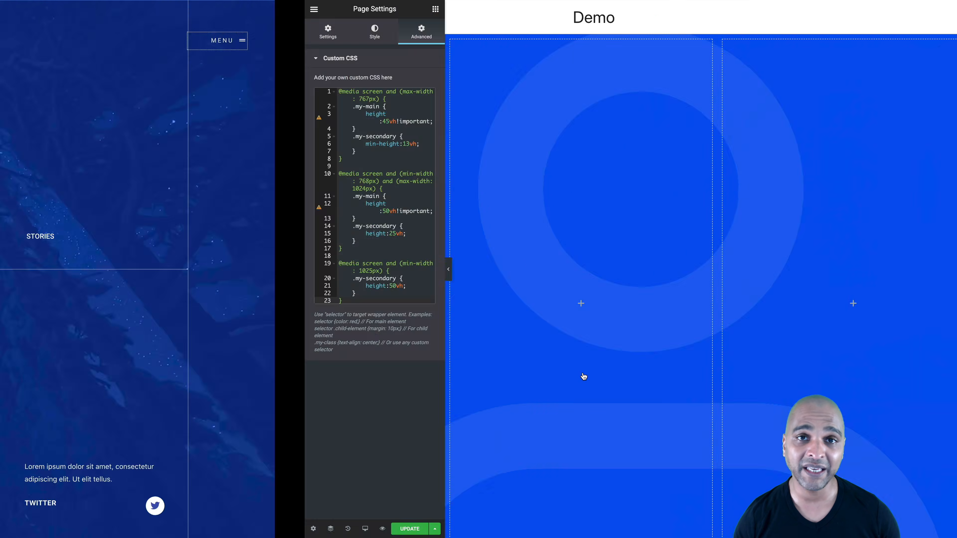
click(76, 120)
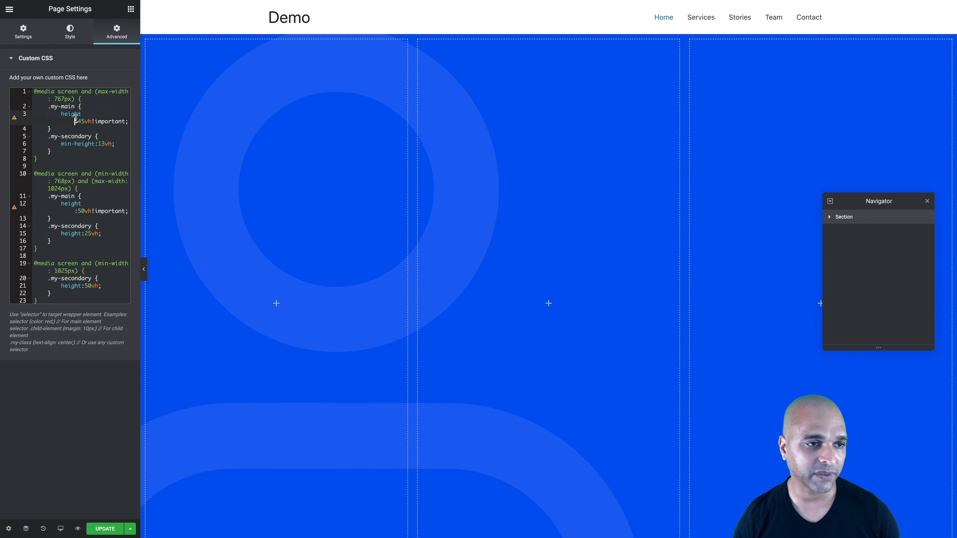
click(59, 148)
click(48, 107)
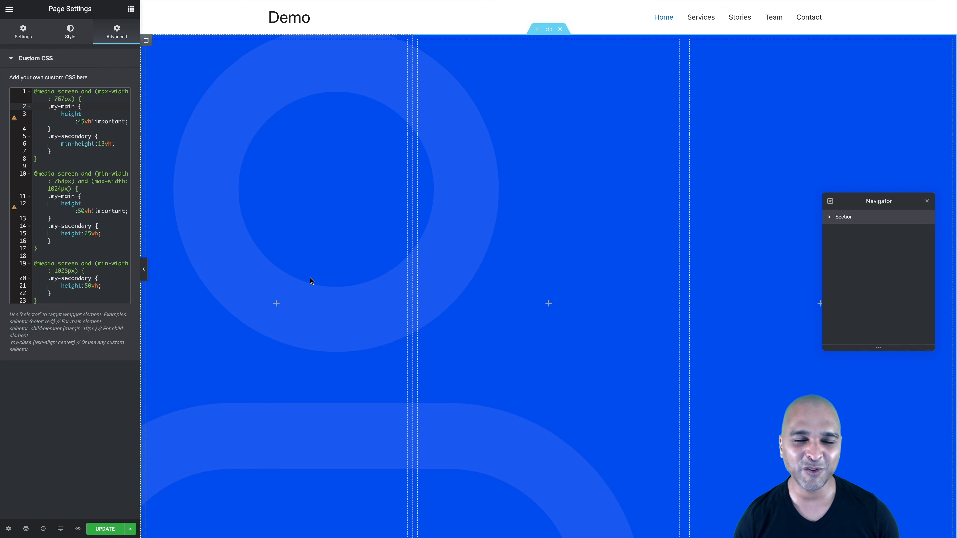
click(78, 202)
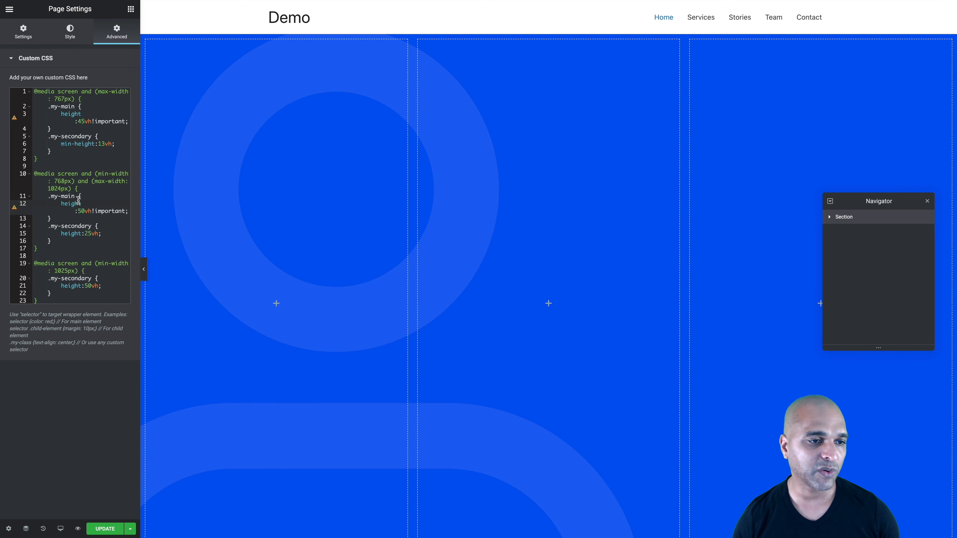
click(62, 189)
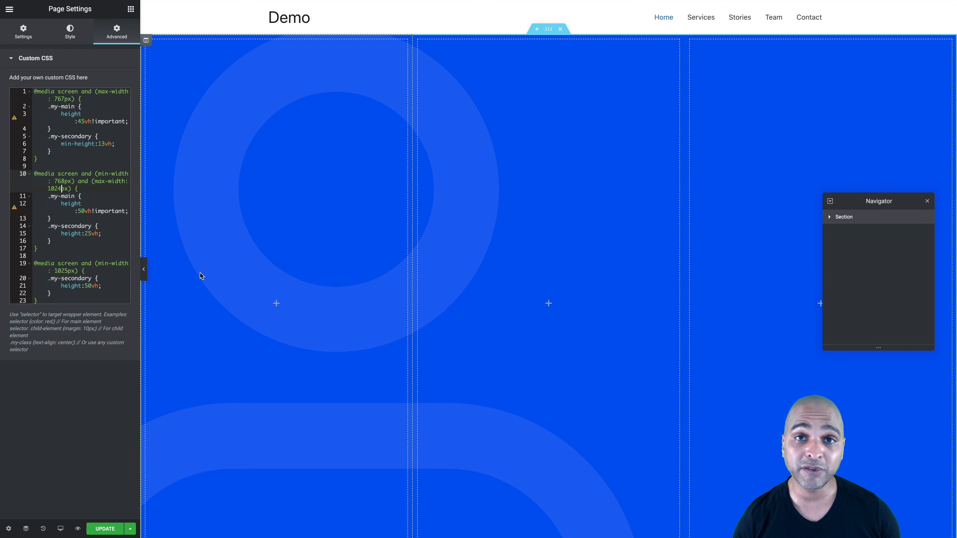
Rename the section as "Css is at page level" in the Navigator and update the page.
drag(848, 200, 819, 160)
double_click(812, 175)
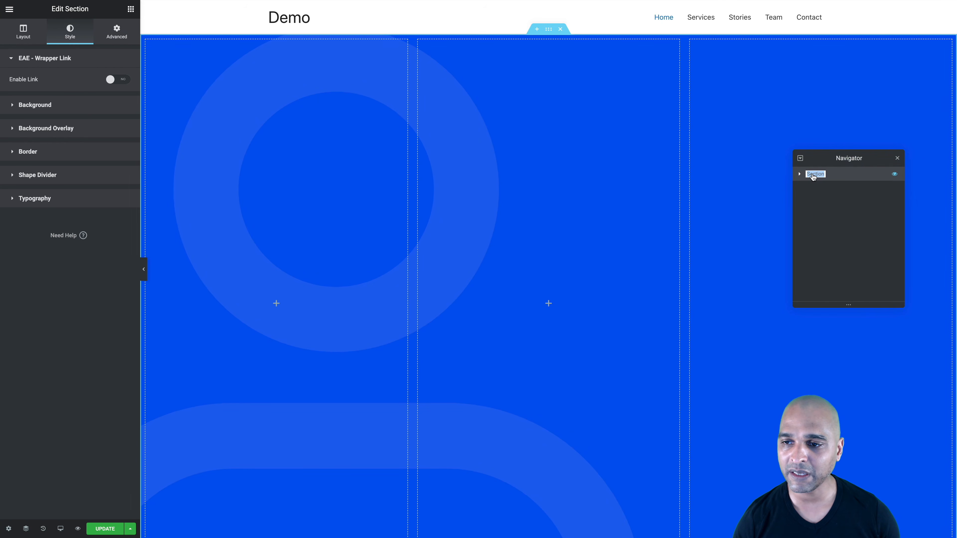
text(Css)
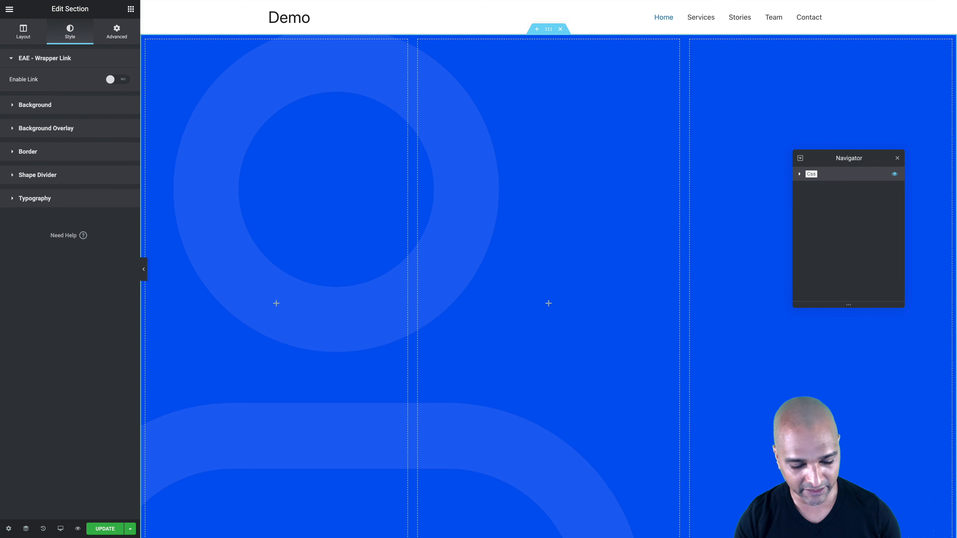
text( is at page level)
key(Return)
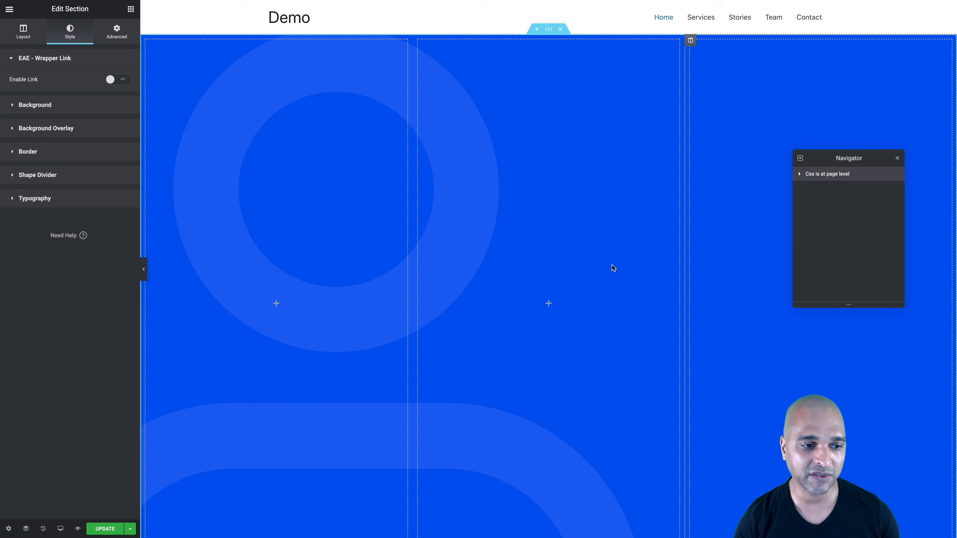
click(102, 528)
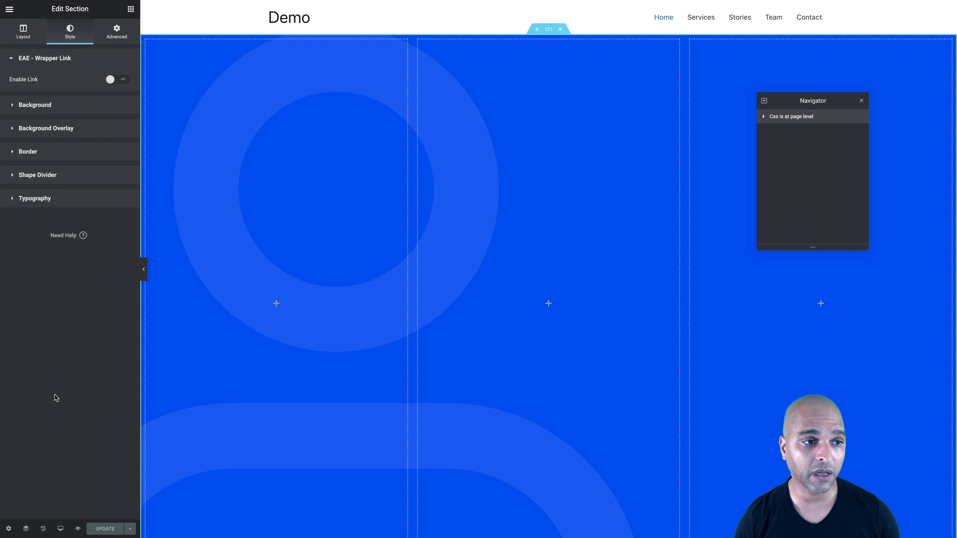
Expand the section in the Navigator and rename its three columns as Column 1, Column 2 and Column 4.
drag(808, 101, 804, 120)
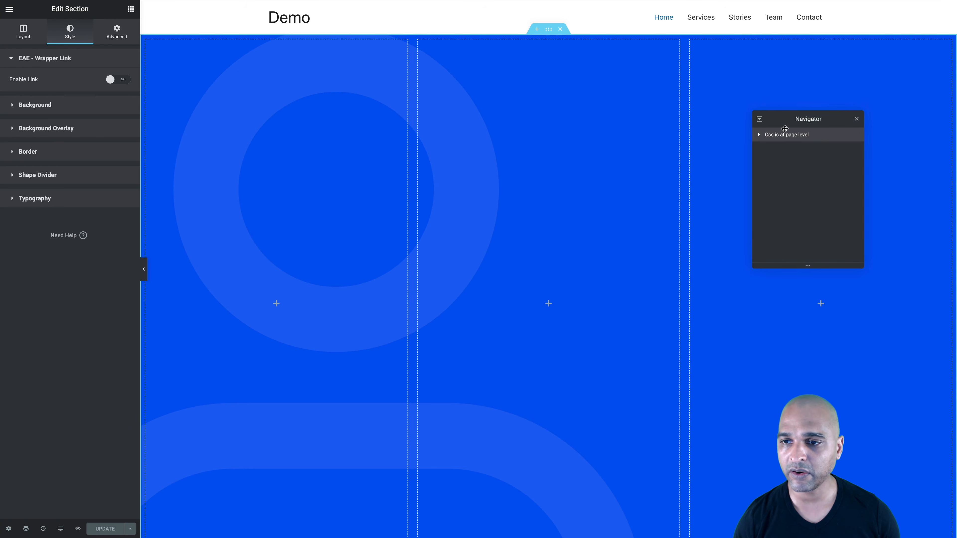
click(758, 135)
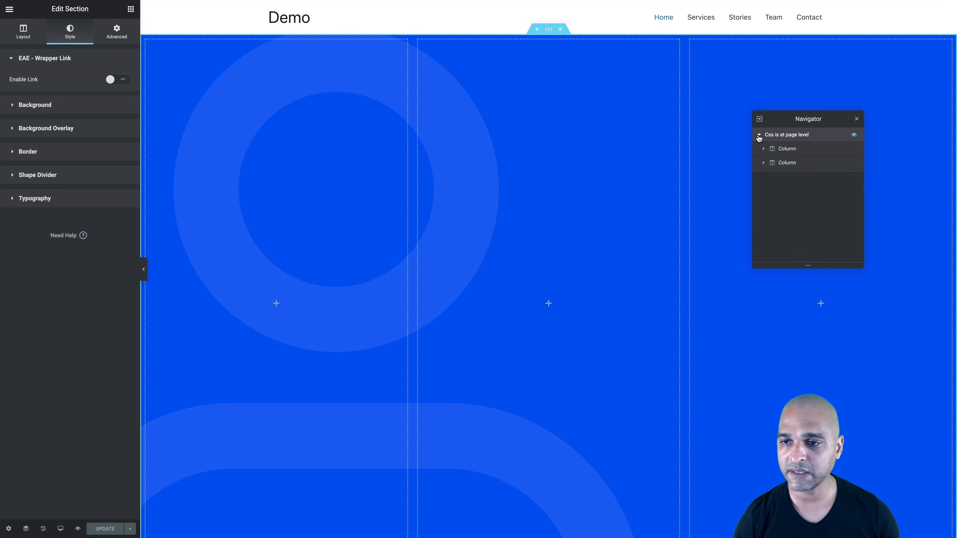
click(792, 151)
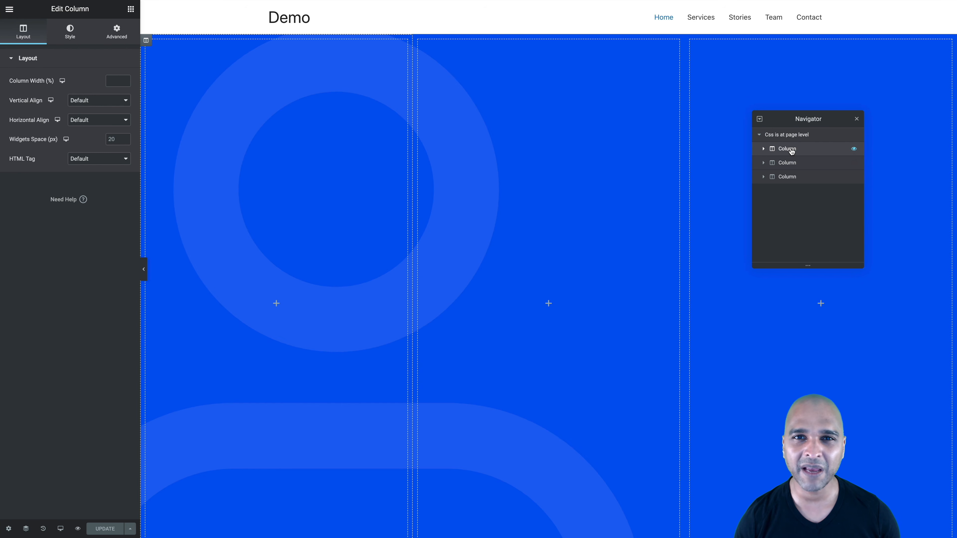
double_click(792, 151)
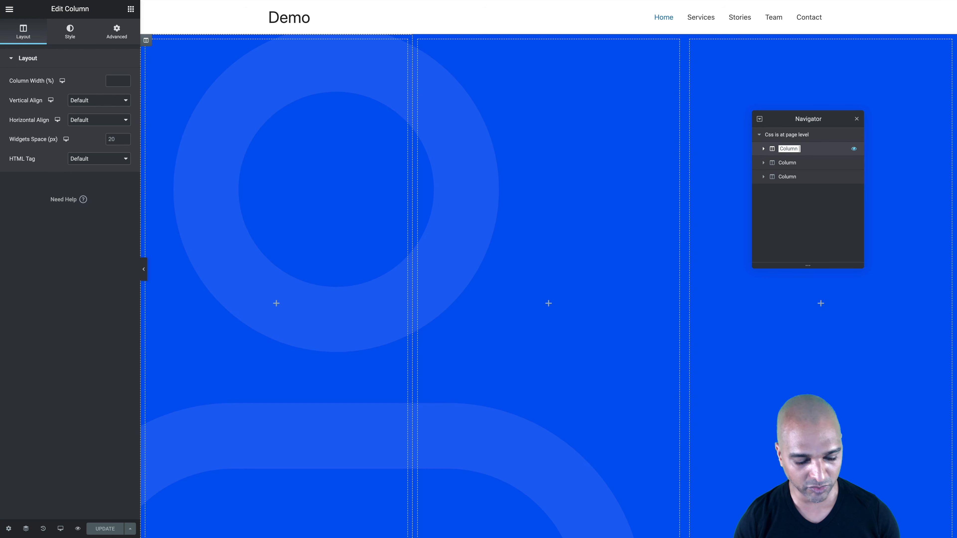
key(Return)
double_click(791, 163)
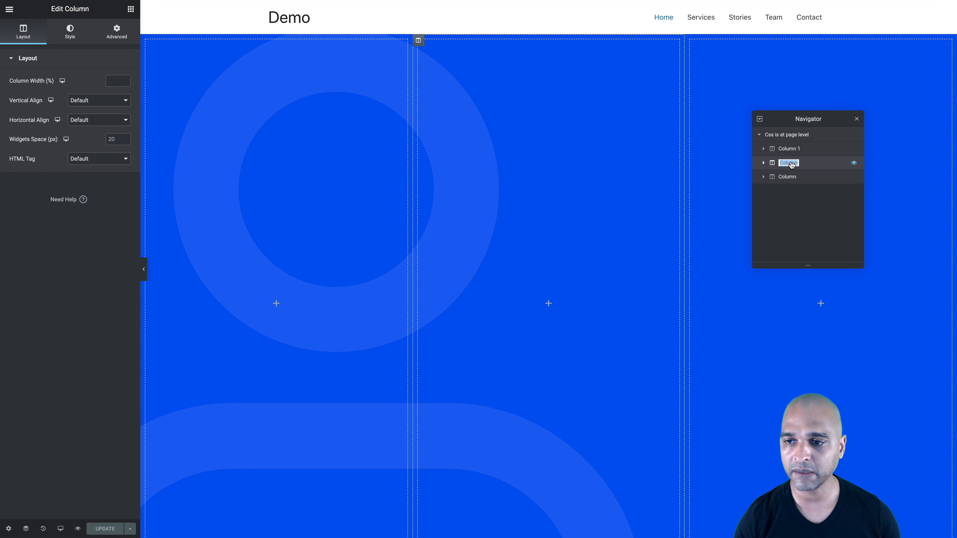
text(2)
key(Return)
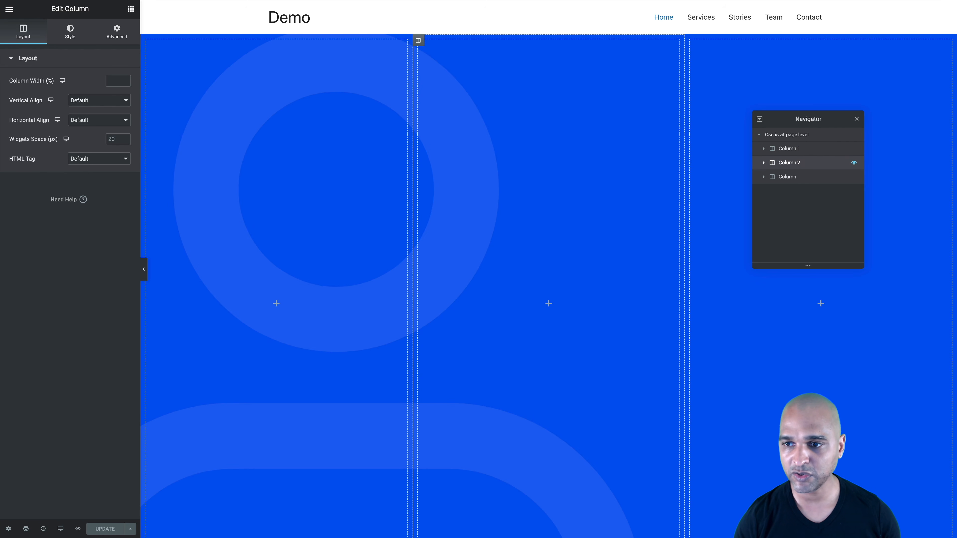
double_click(789, 177)
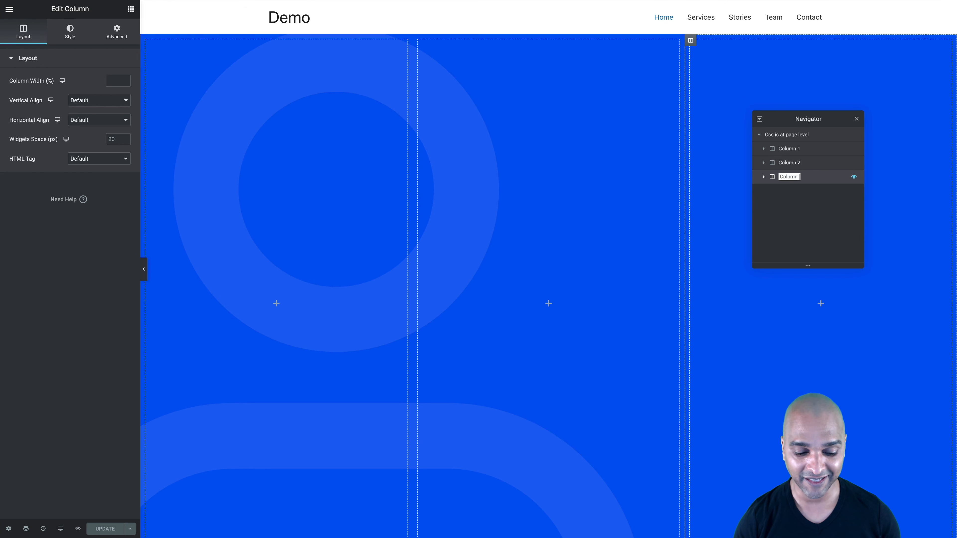
key(Return)
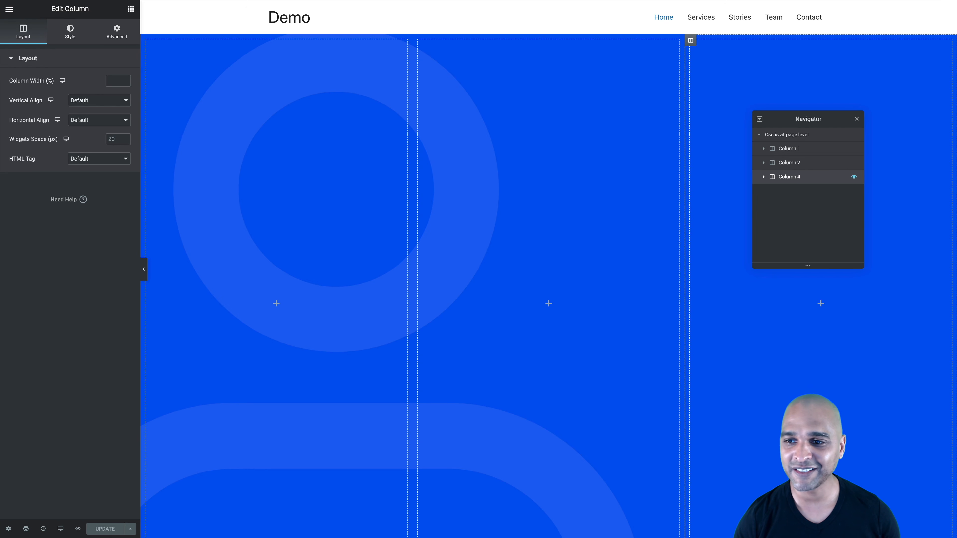
Set Column 1's vertical alignment to Middle.
click(789, 152)
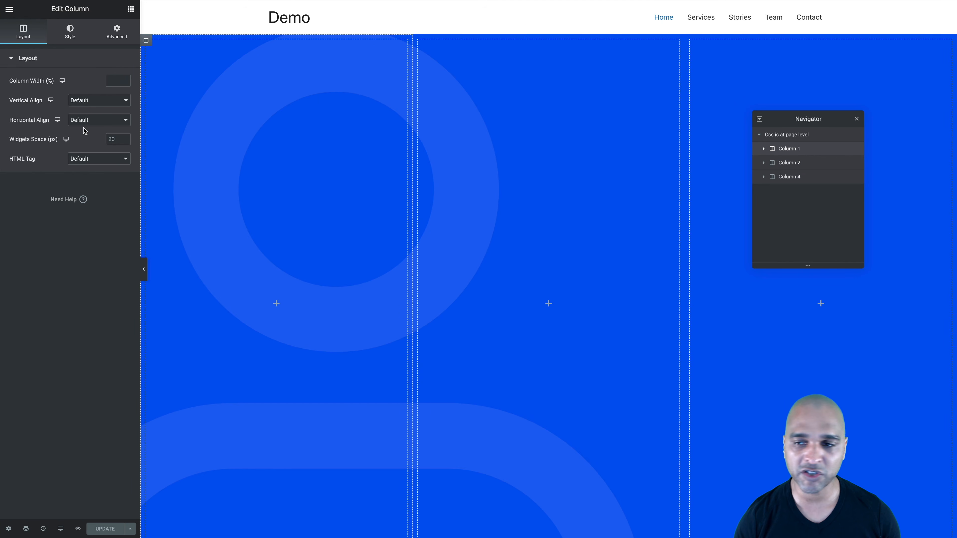
click(84, 101)
click(80, 116)
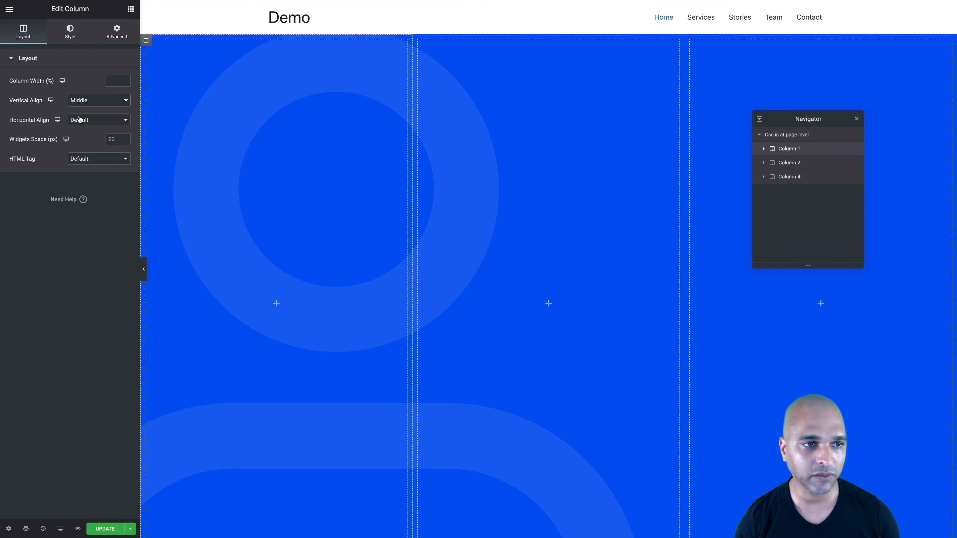
Give Column 1 100 px padding with 160 px on the left, update the page, and assign the column the CSS class my-main.
click(68, 39)
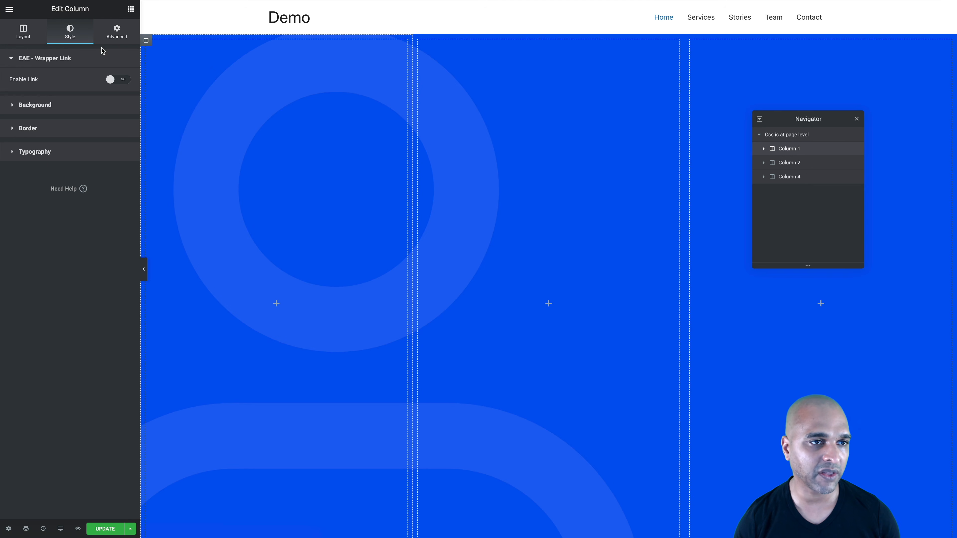
click(110, 40)
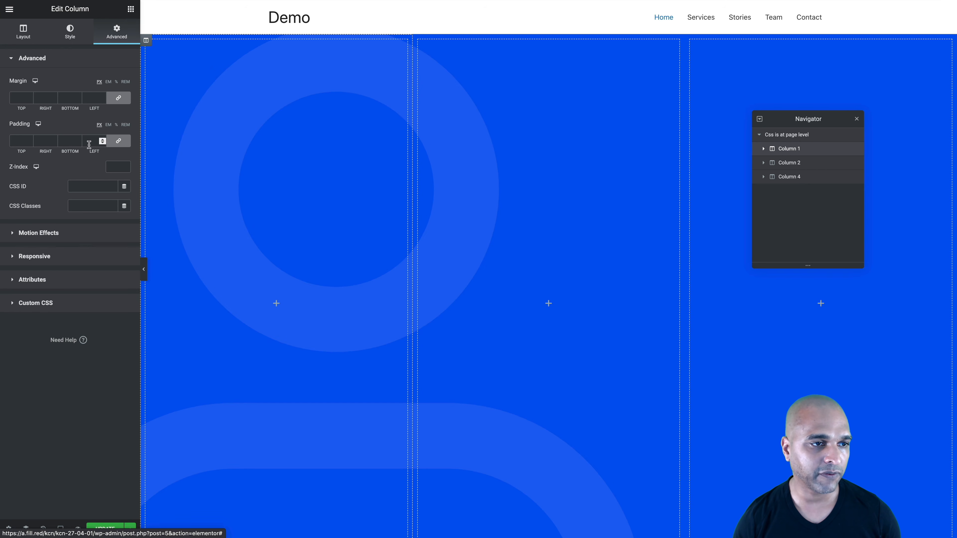
click(18, 141)
text(100)
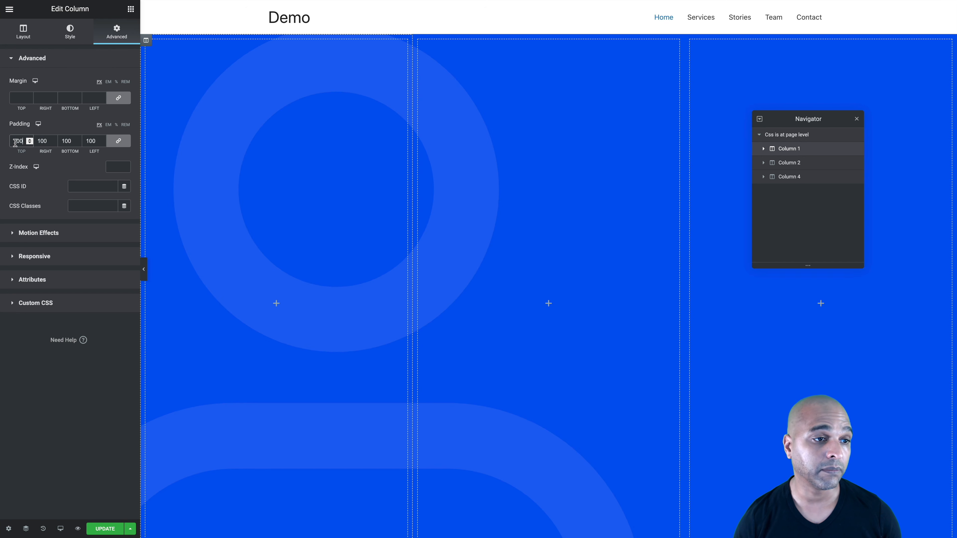
click(119, 142)
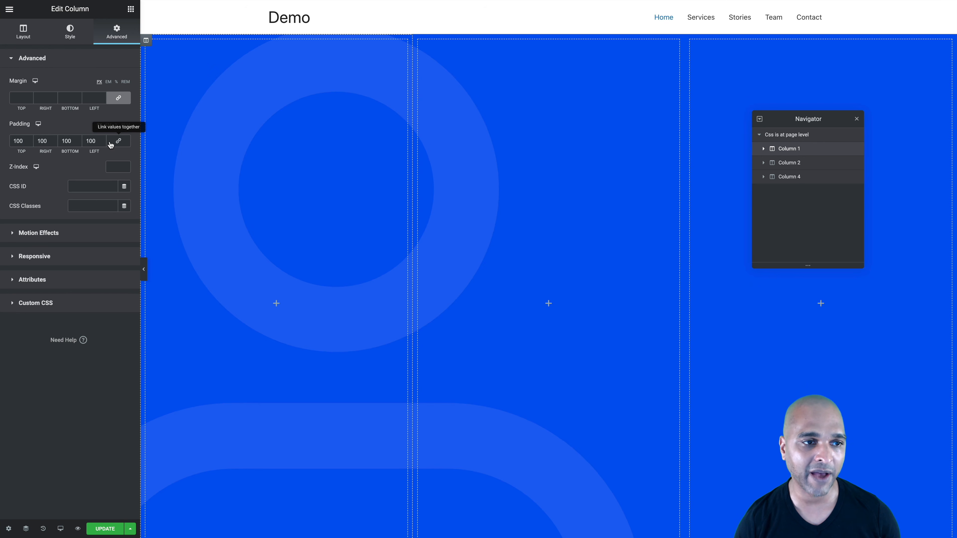
double_click(90, 141)
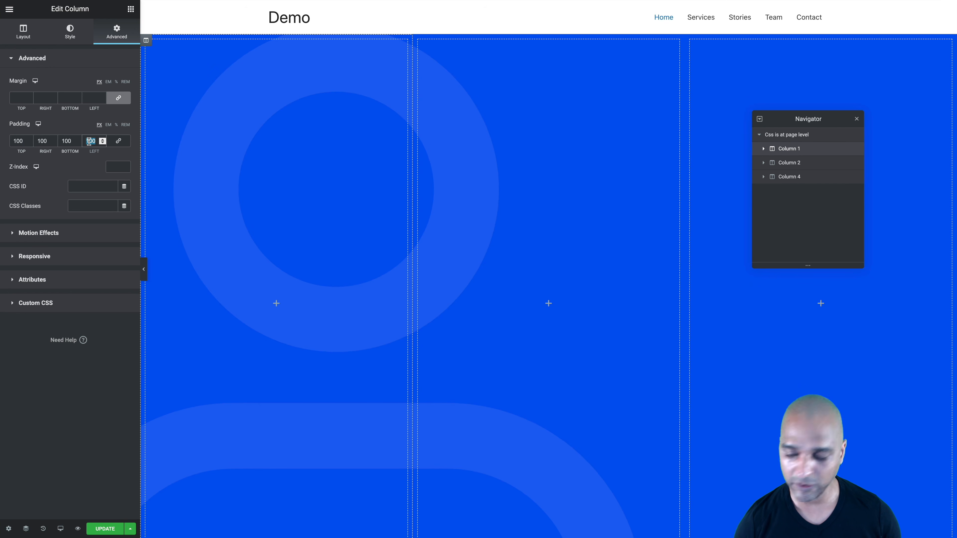
text(160)
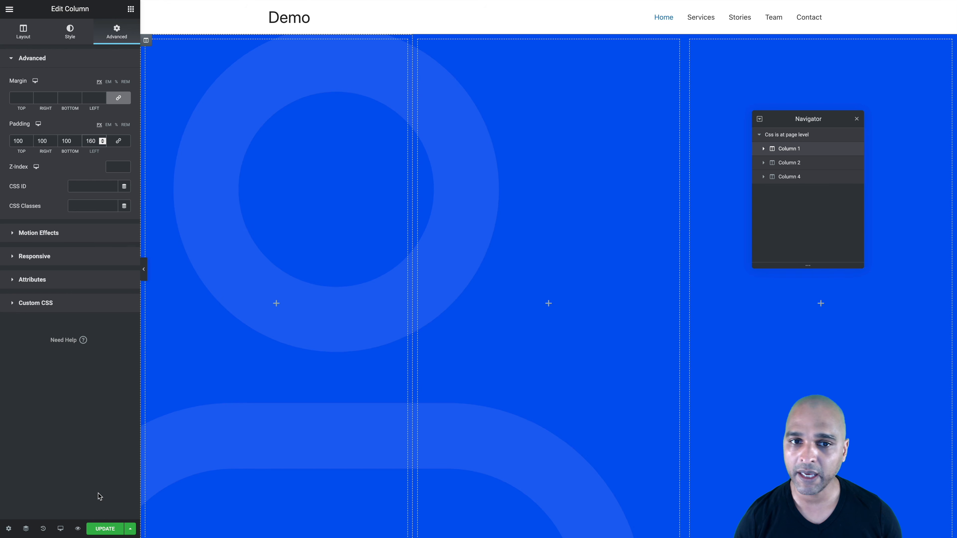
click(97, 530)
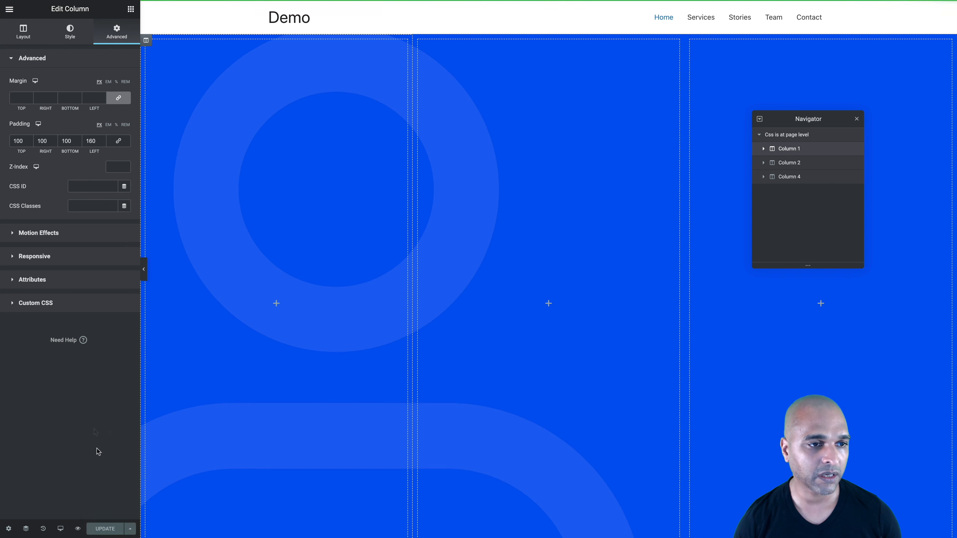
click(71, 207)
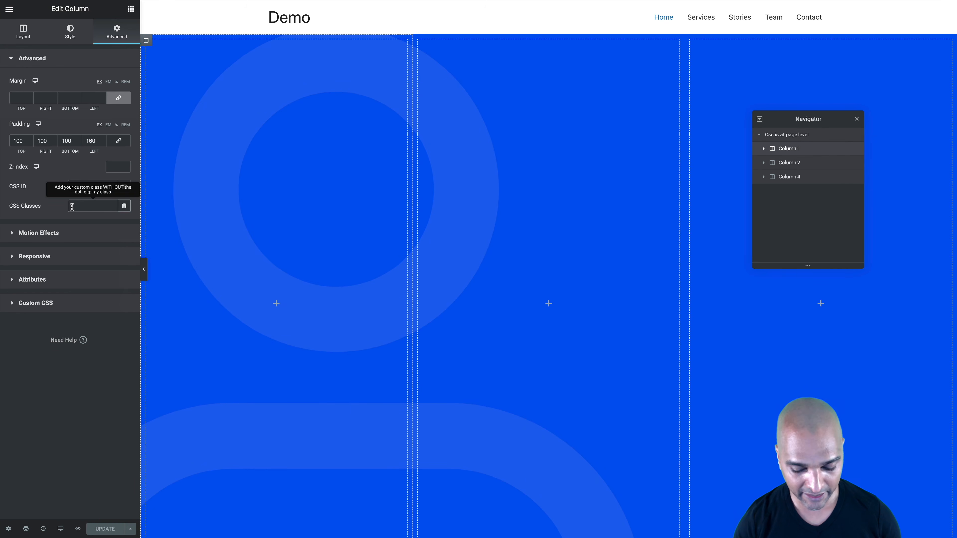
text(my-main)
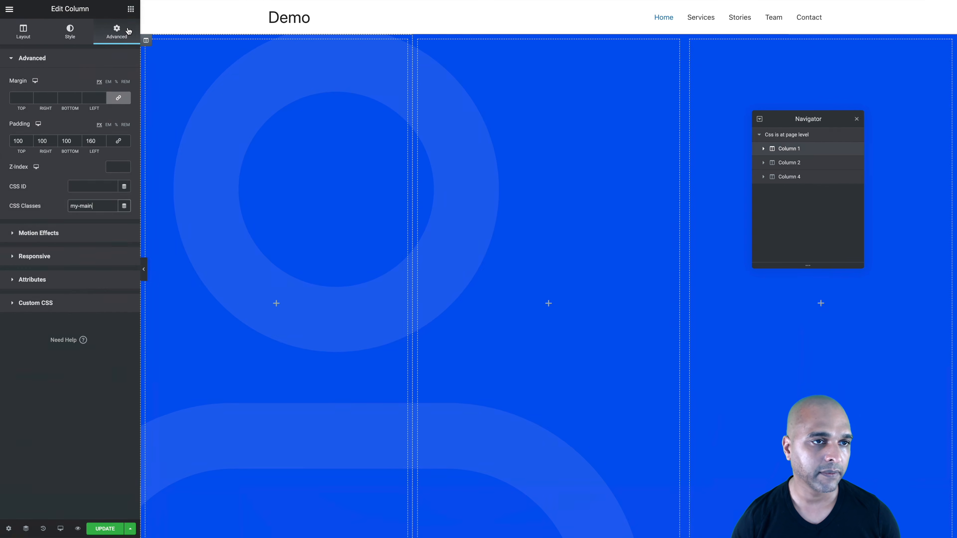
Add a heading to Column 1 reading "Et quoque adipiscit<br>itaque nunc urbim?" and set its HTML tag to H1.
click(129, 30)
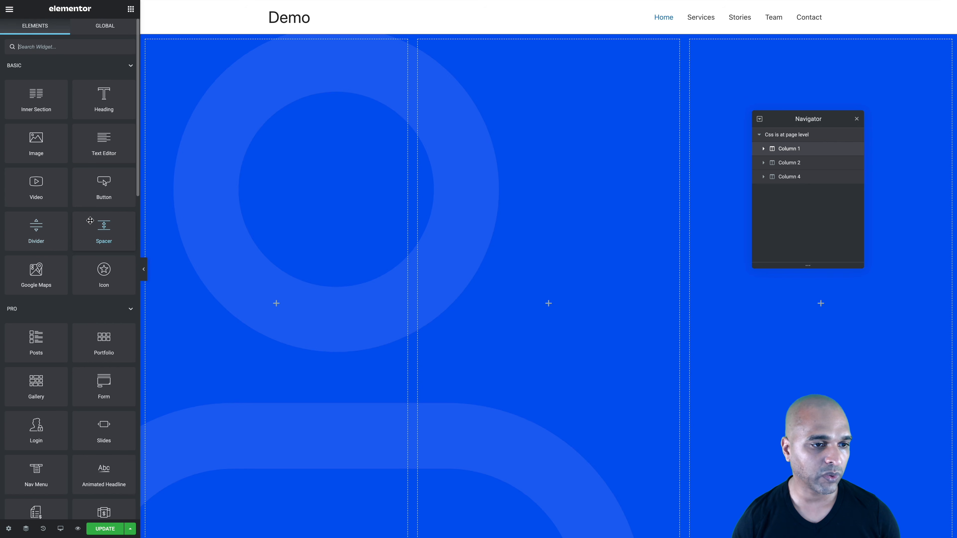
drag(101, 99, 250, 303)
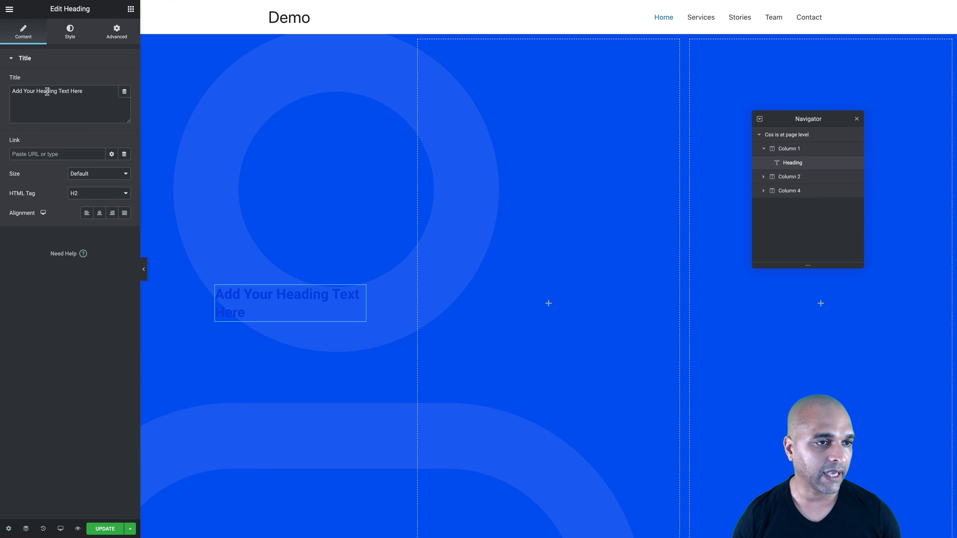
triple_click(27, 91)
text(Et quoque adipiscit<br>itaque nunc urbim?)
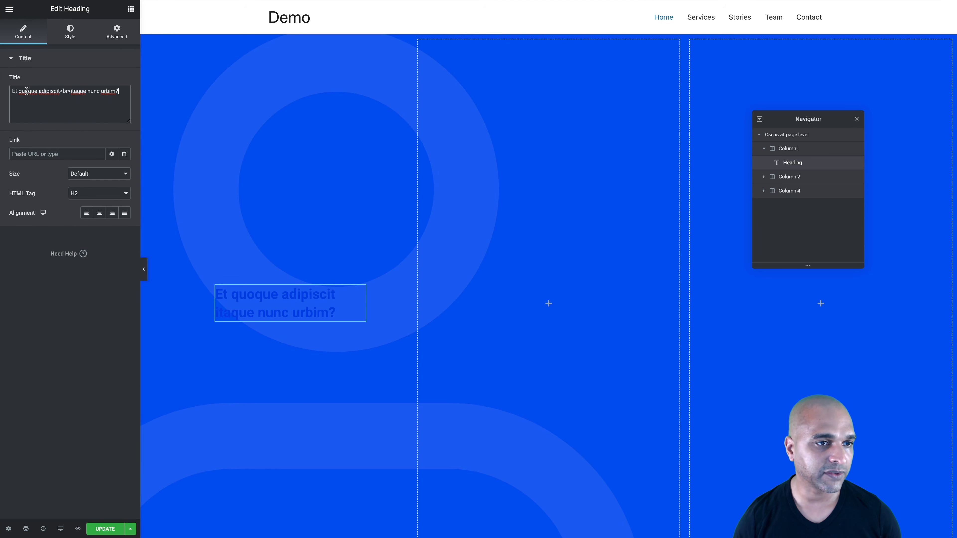
click(70, 93)
key(Return)
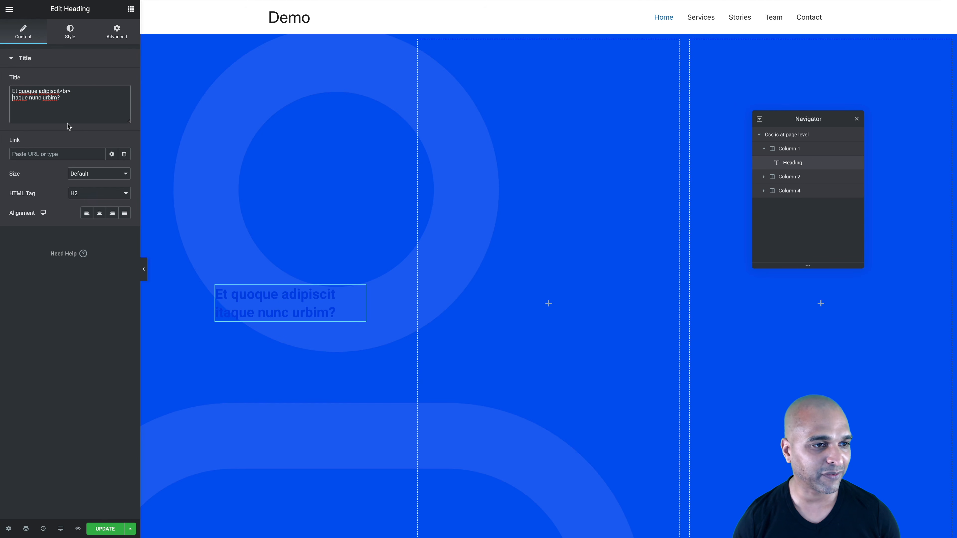
click(75, 194)
click(77, 187)
Set the heading's text color to white (#FFFFFF).
click(70, 33)
click(125, 82)
drag(38, 121, 11, 100)
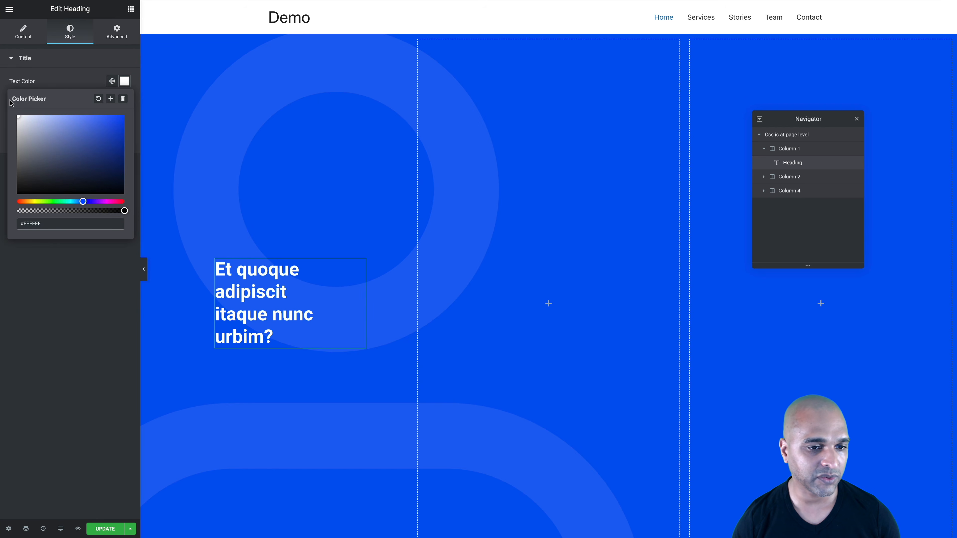
click(19, 354)
Set the heading's typography to size 45 px and weight 300, and update the page.
click(124, 102)
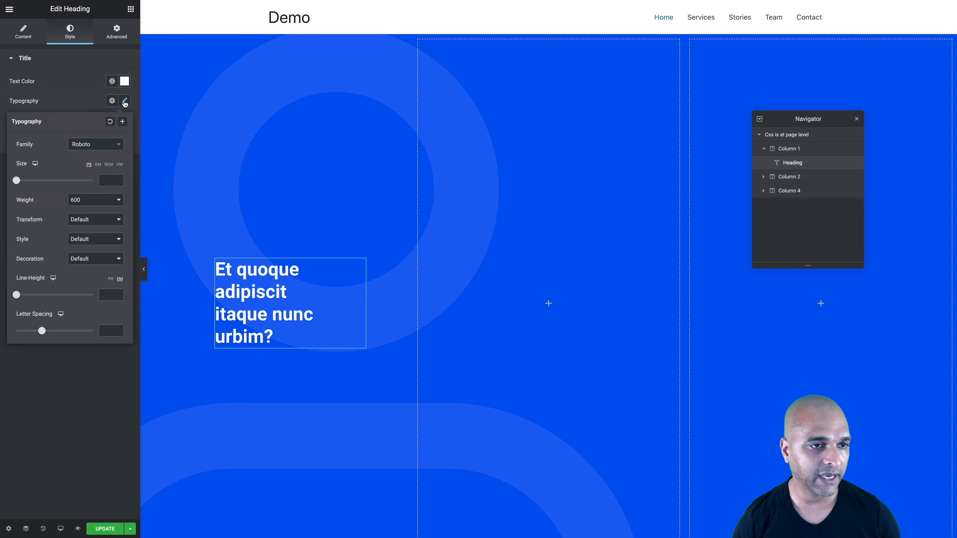
click(102, 182)
text(45)
click(91, 203)
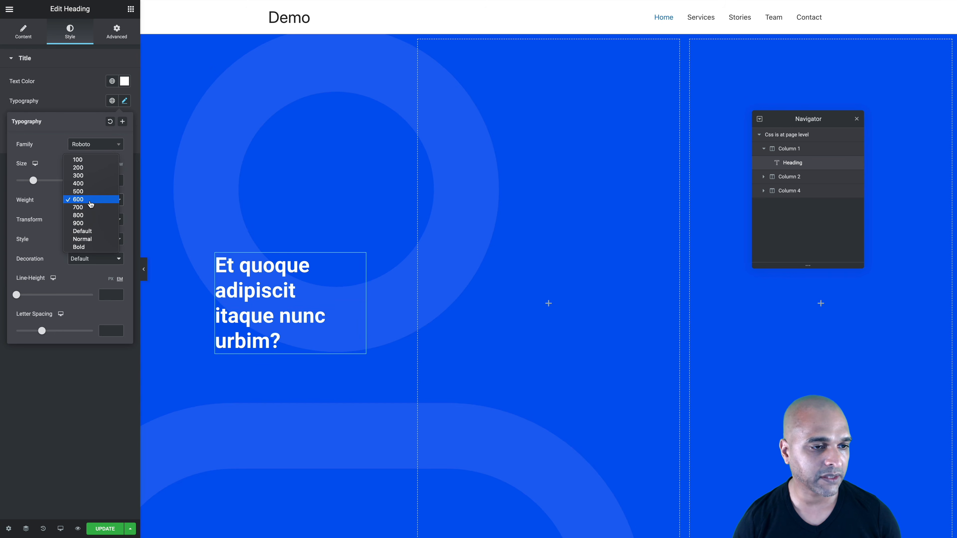
click(77, 176)
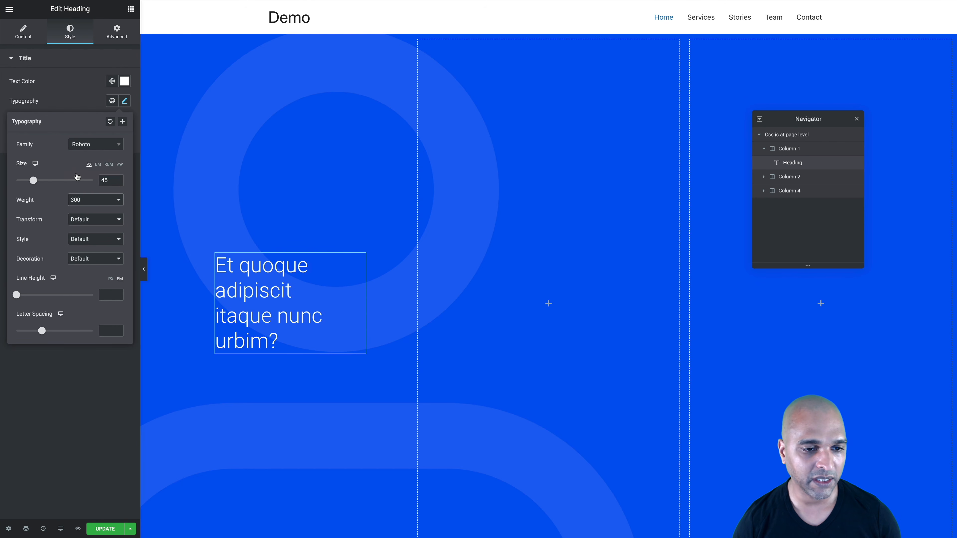
click(87, 475)
click(101, 529)
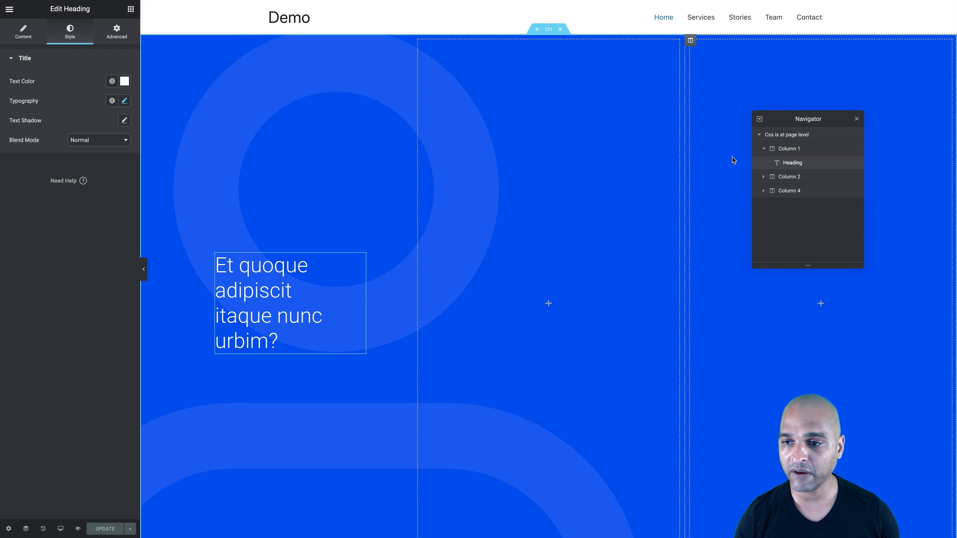
Give Column 2 a solid border with width 1 on the right and left and 0 on the top and bottom.
click(789, 179)
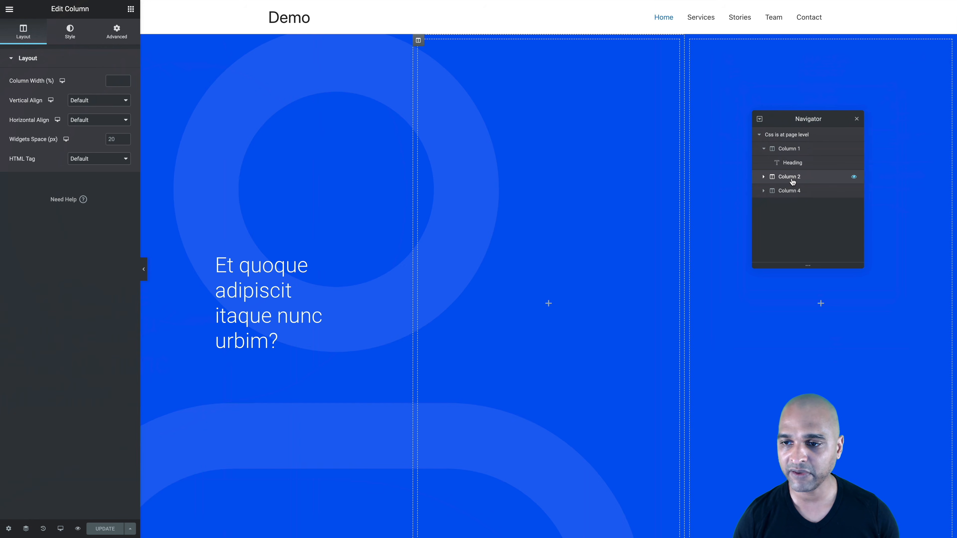
click(67, 40)
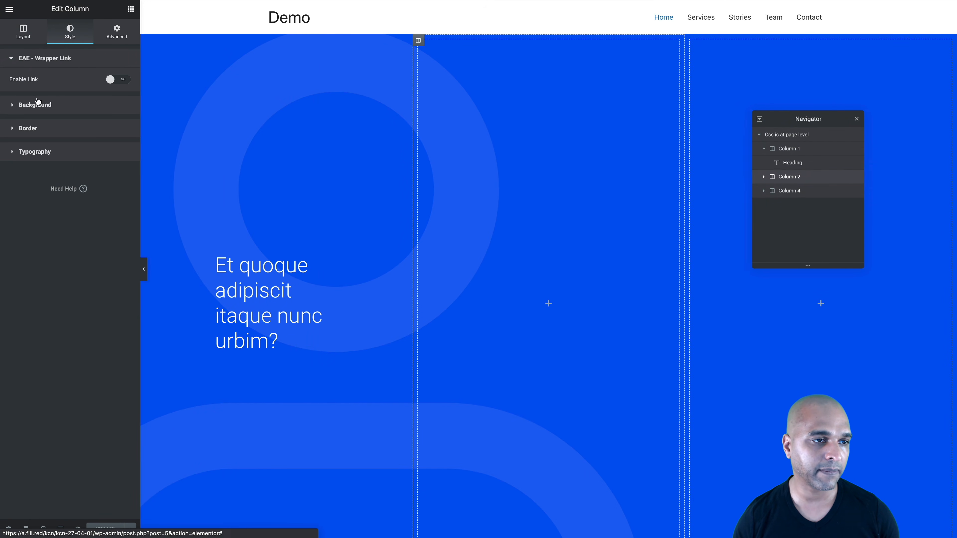
click(27, 128)
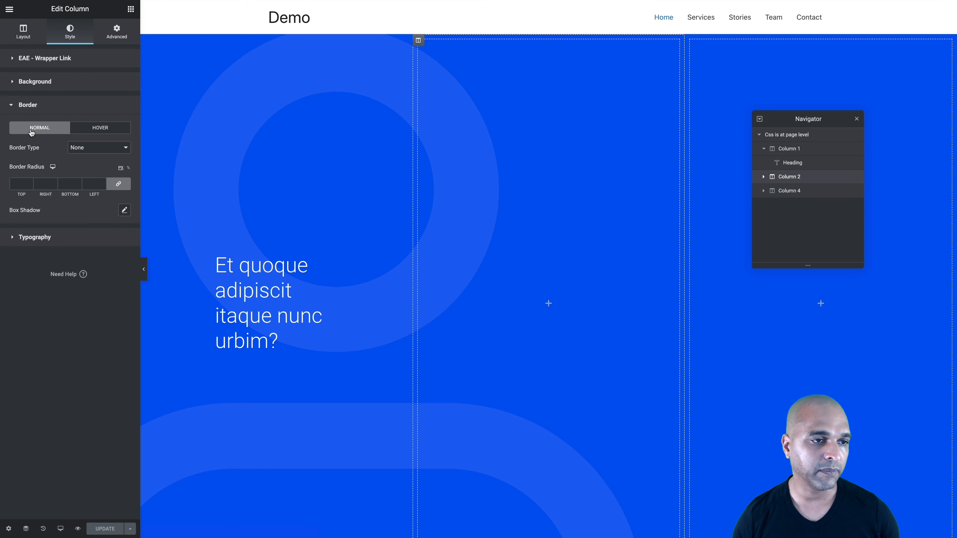
click(80, 148)
click(79, 156)
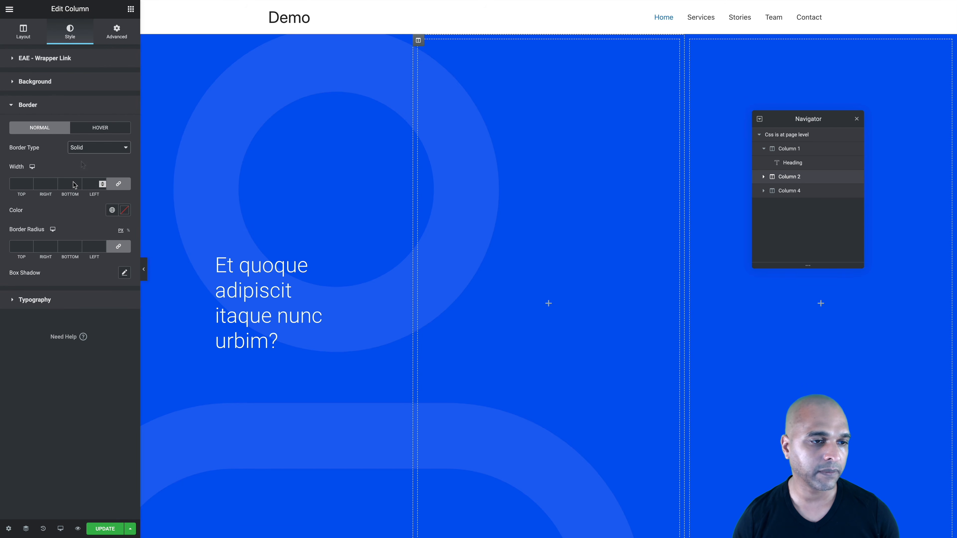
click(119, 184)
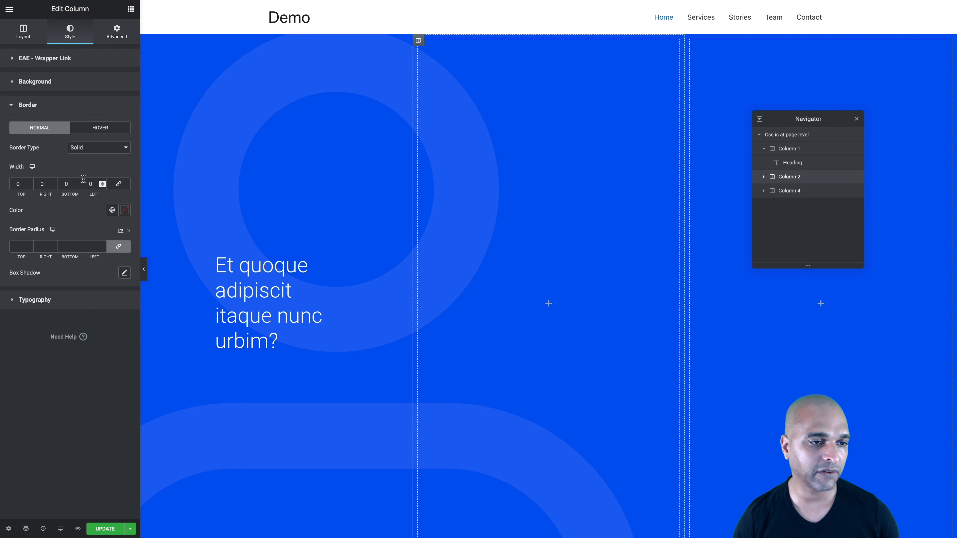
click(53, 182)
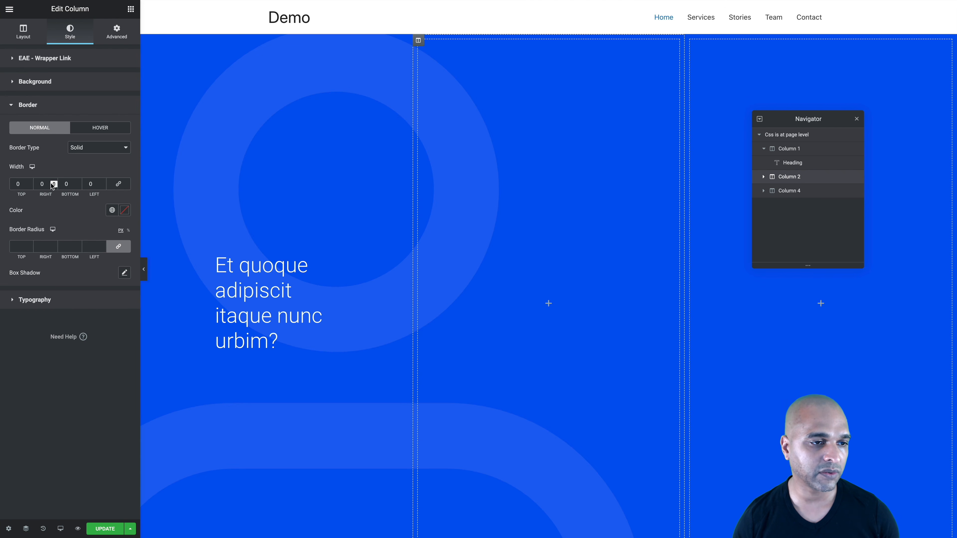
click(103, 182)
Set Column 2's border color to semi-transparent white, #FFFFFF7A.
click(124, 211)
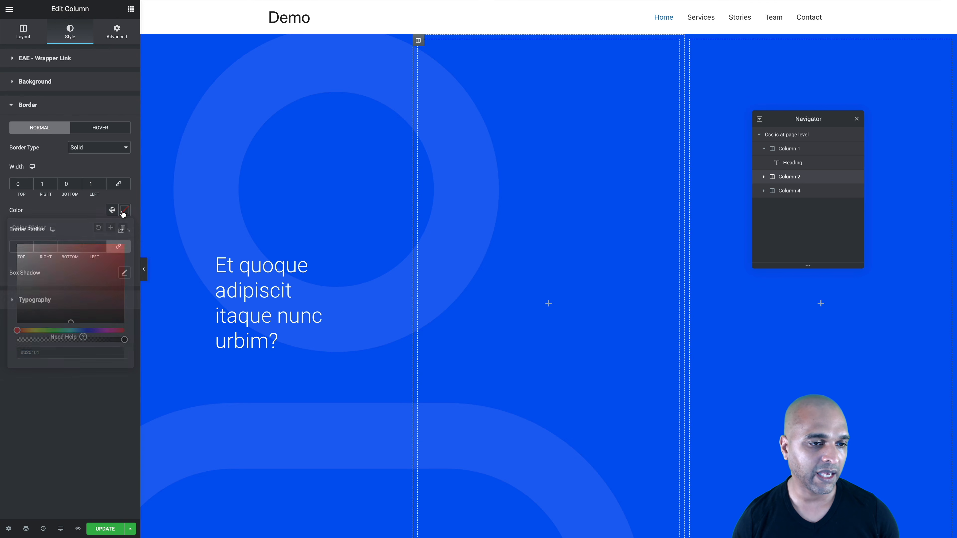
click(17, 244)
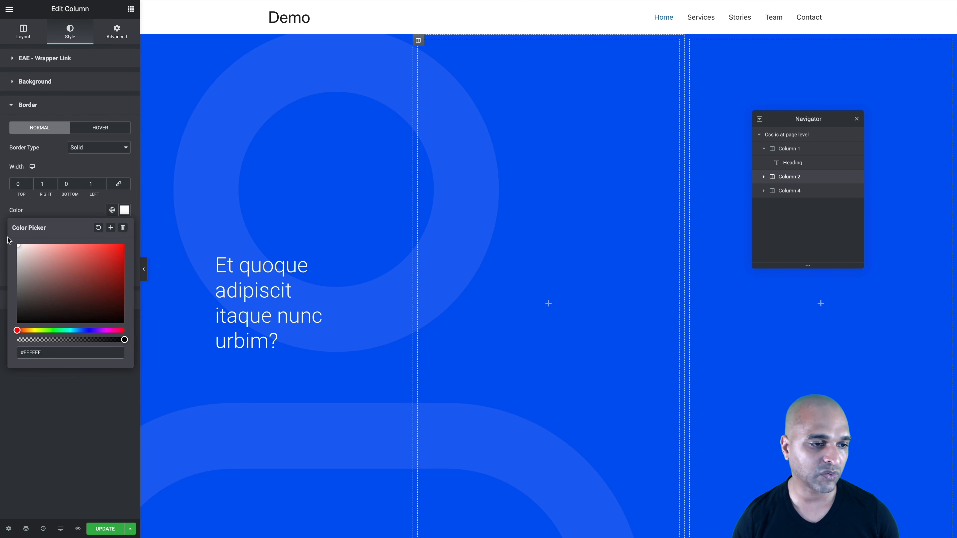
drag(124, 339, 67, 341)
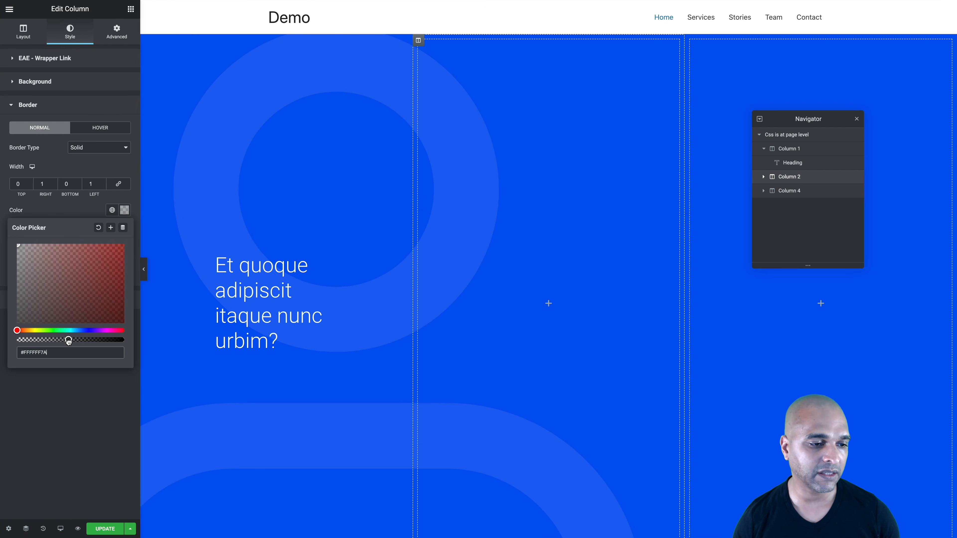
click(57, 399)
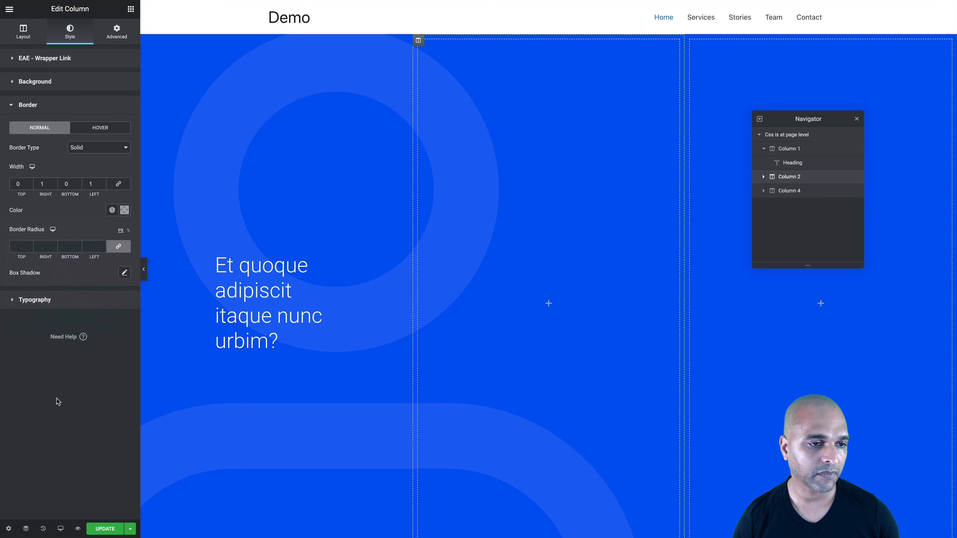
Set Column 2's padding to 0 on all sides and add a two-column inner section inside it.
click(115, 42)
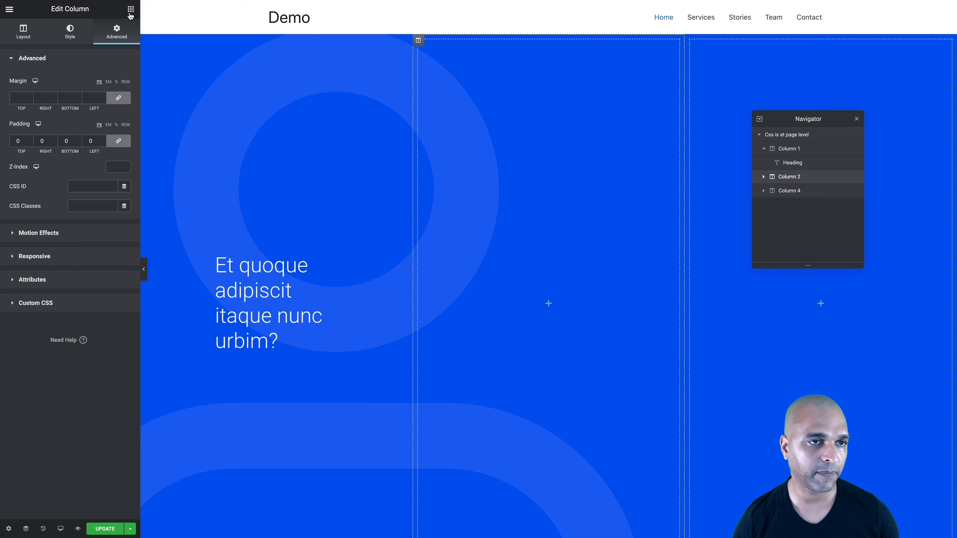
click(133, 22)
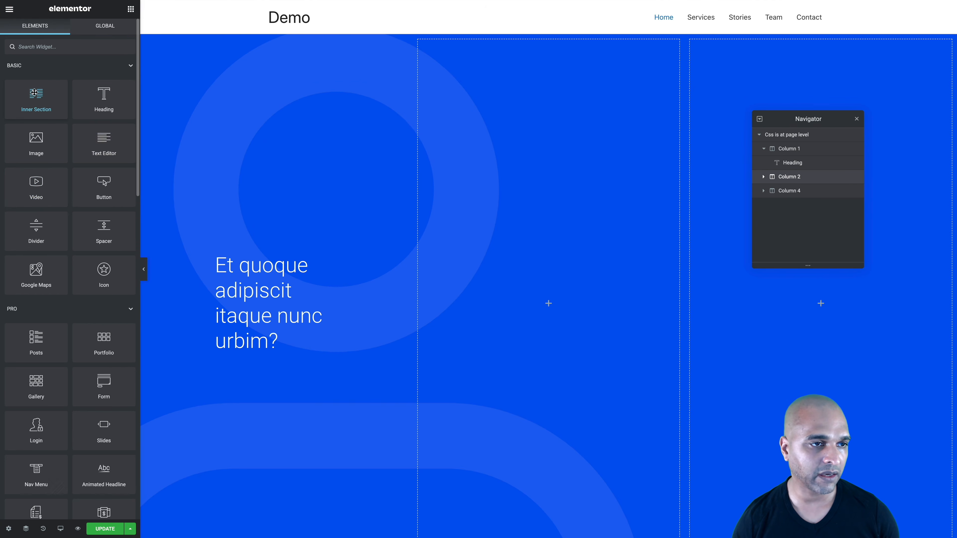
drag(34, 92, 488, 181)
Choose the inner section's content width, and unlink its margins with the top and bottom set to 0.
click(76, 81)
click(83, 88)
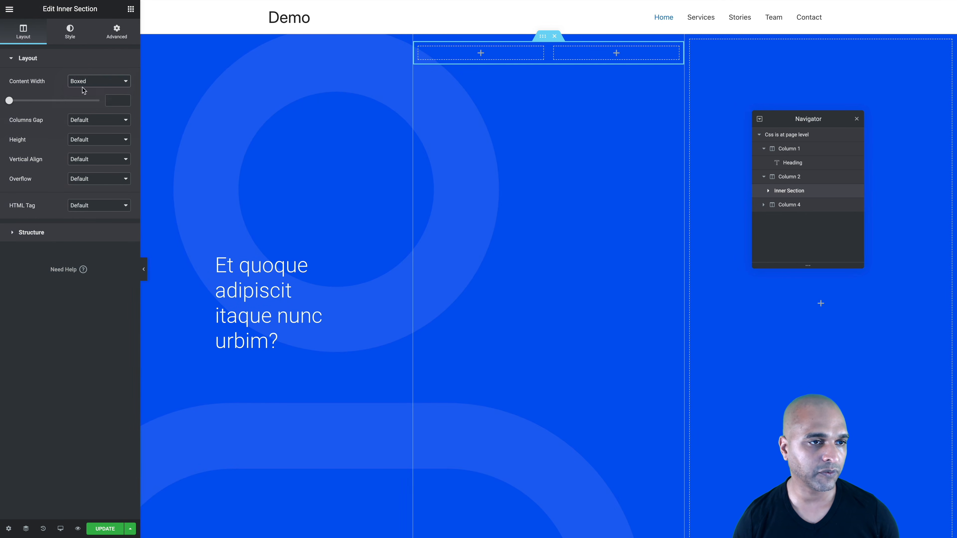
click(115, 35)
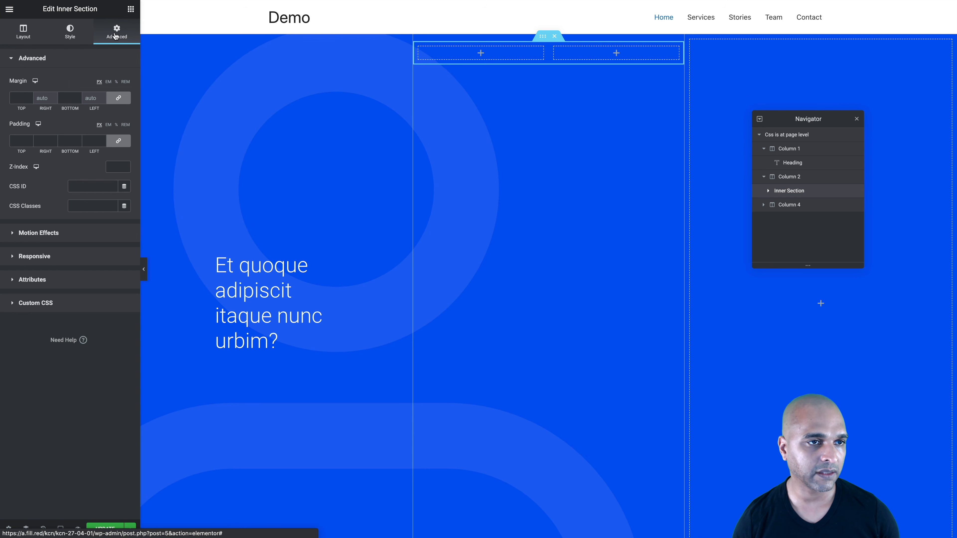
click(118, 98)
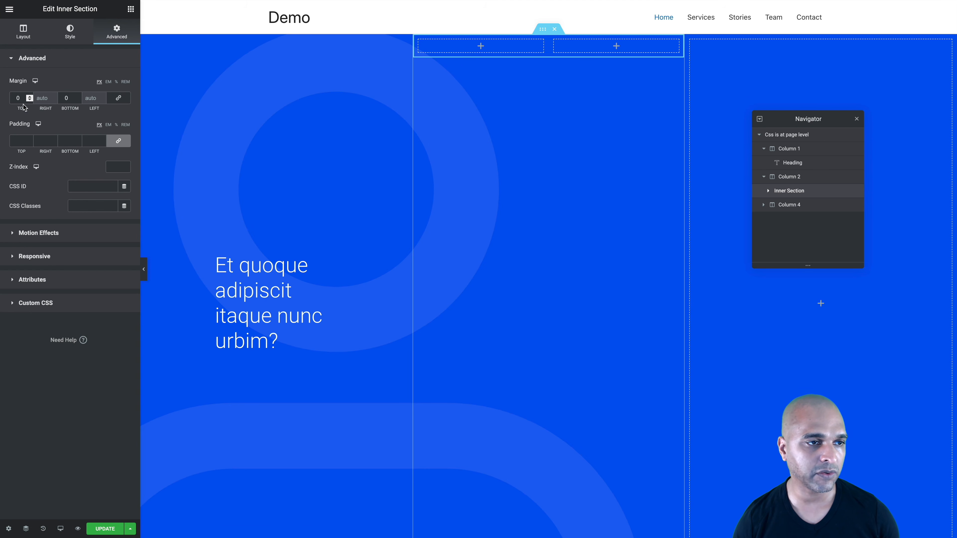
Set the inner section's top margin to 0 and delete its second column.
click(17, 100)
text(0)
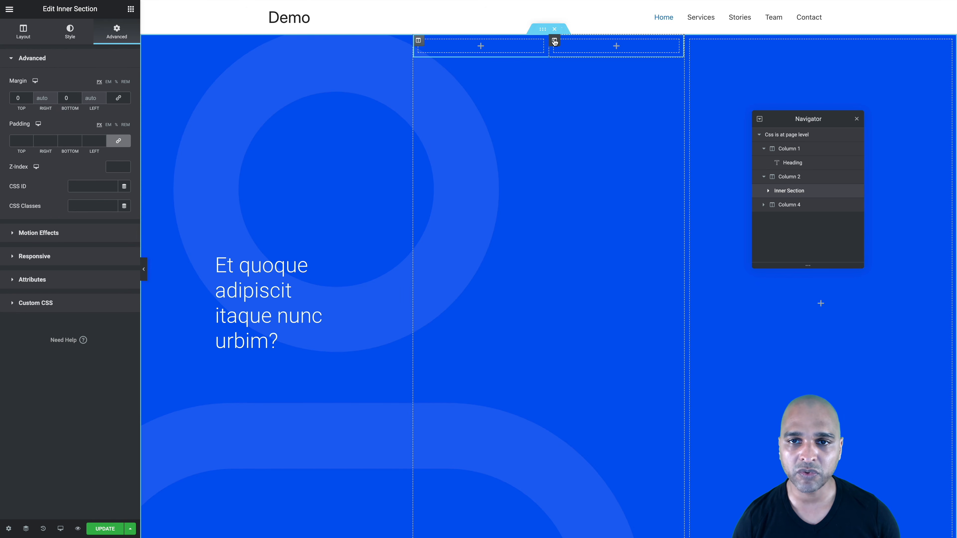
right_click(554, 41)
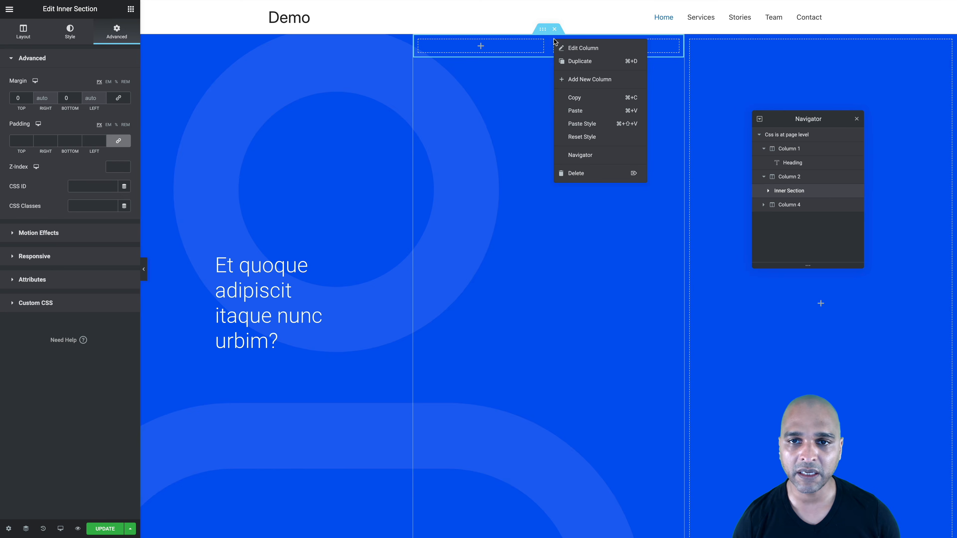
click(573, 174)
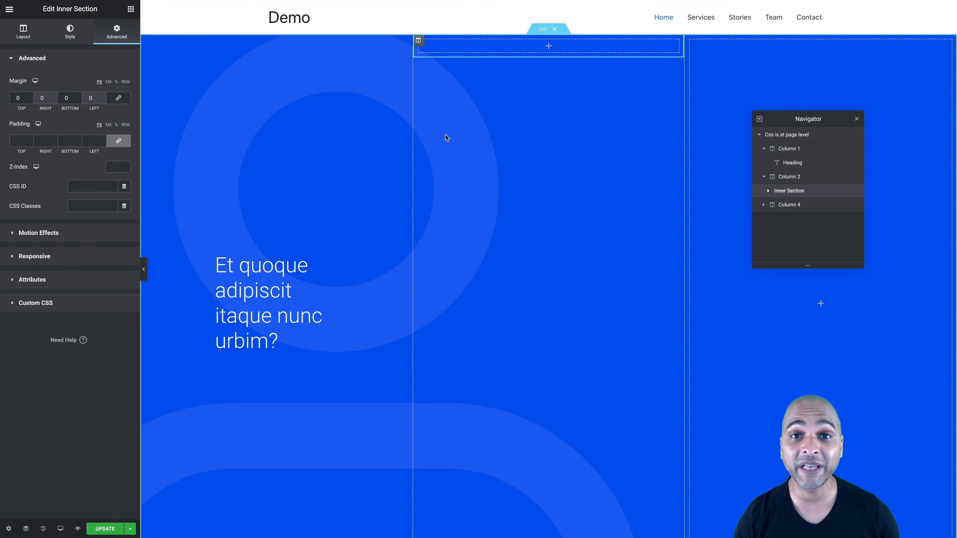
Set the vertical alignment of the inner section's remaining column to Bottom.
click(419, 40)
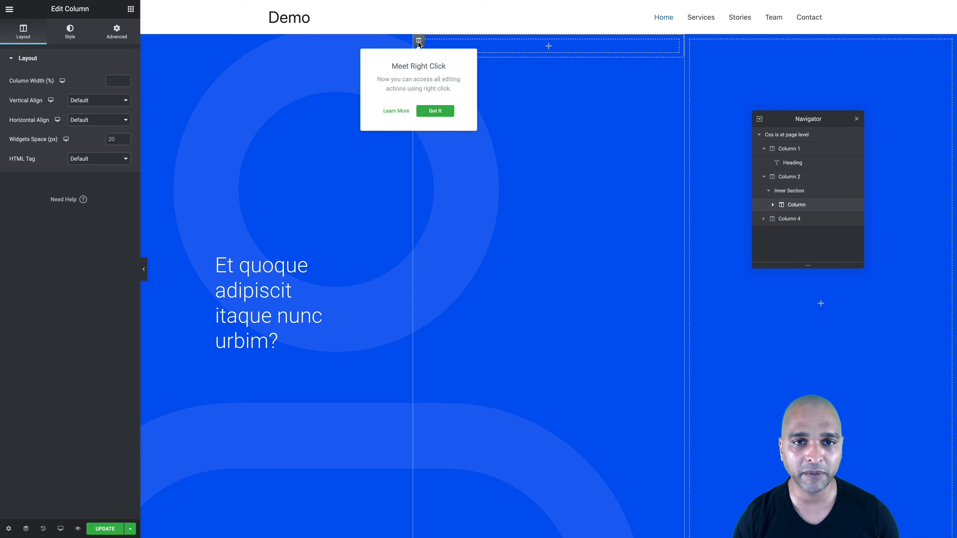
click(426, 110)
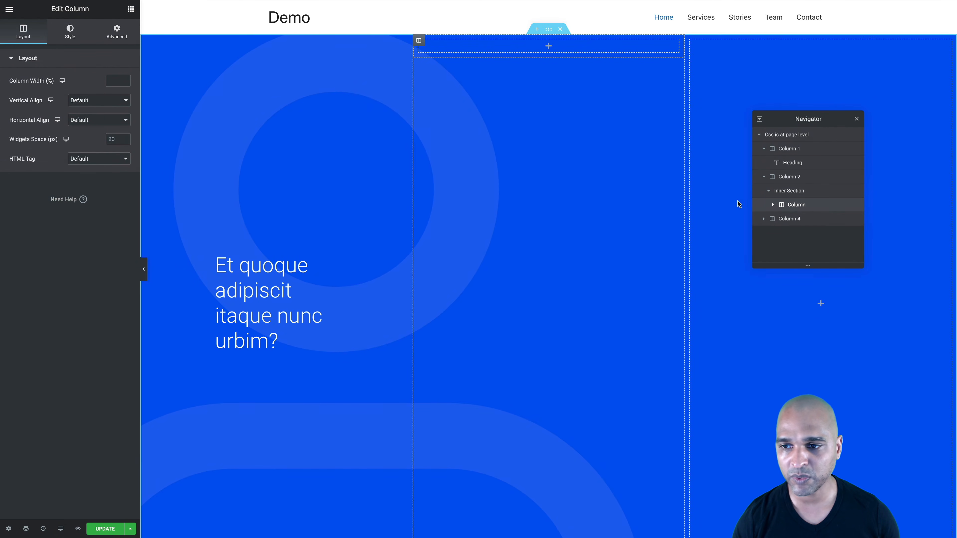
click(783, 192)
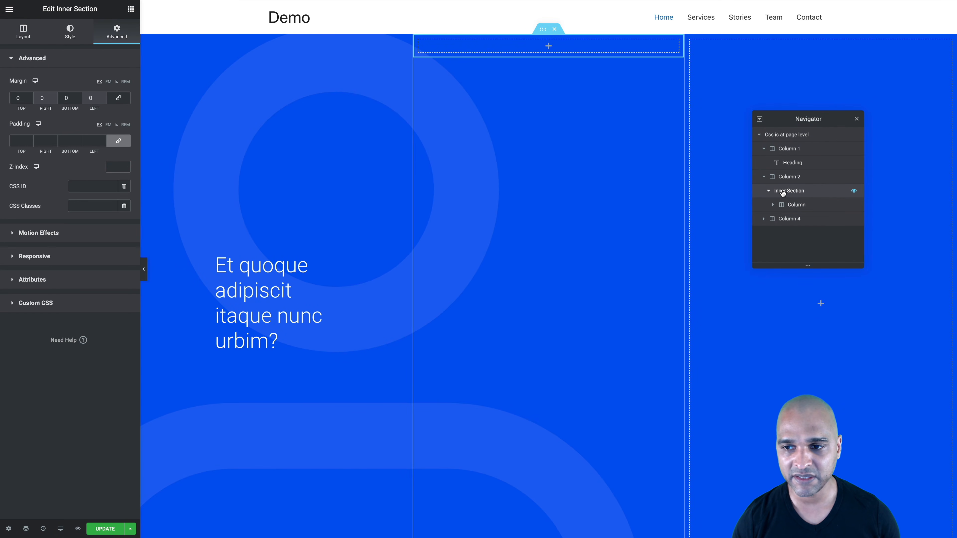
click(793, 207)
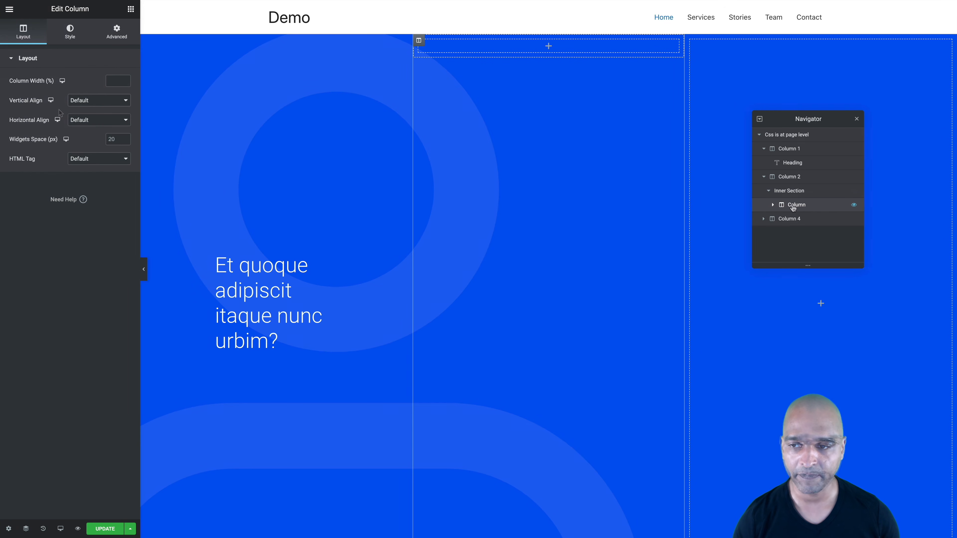
click(84, 101)
click(82, 124)
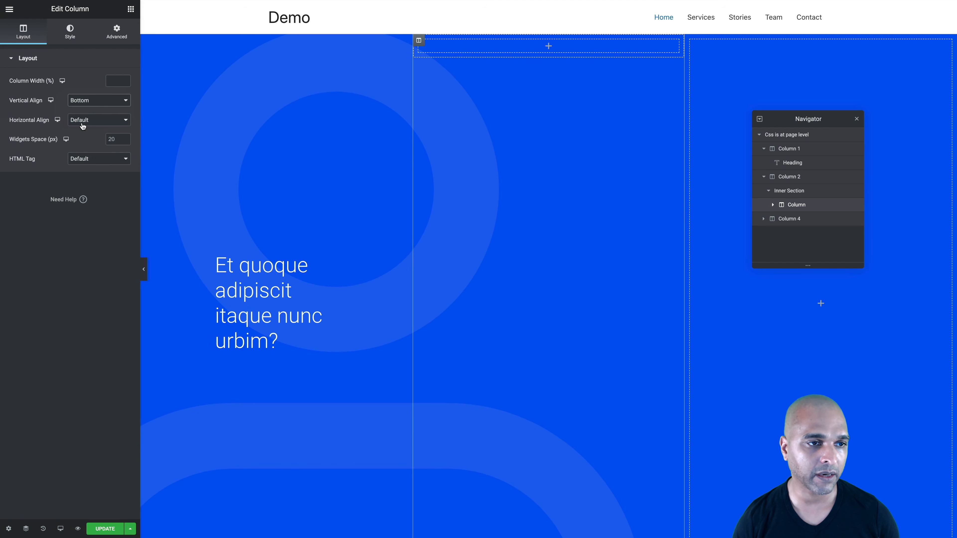
Give the inner column the CSS class my-secondary and a padding of 50 on all sides.
click(116, 33)
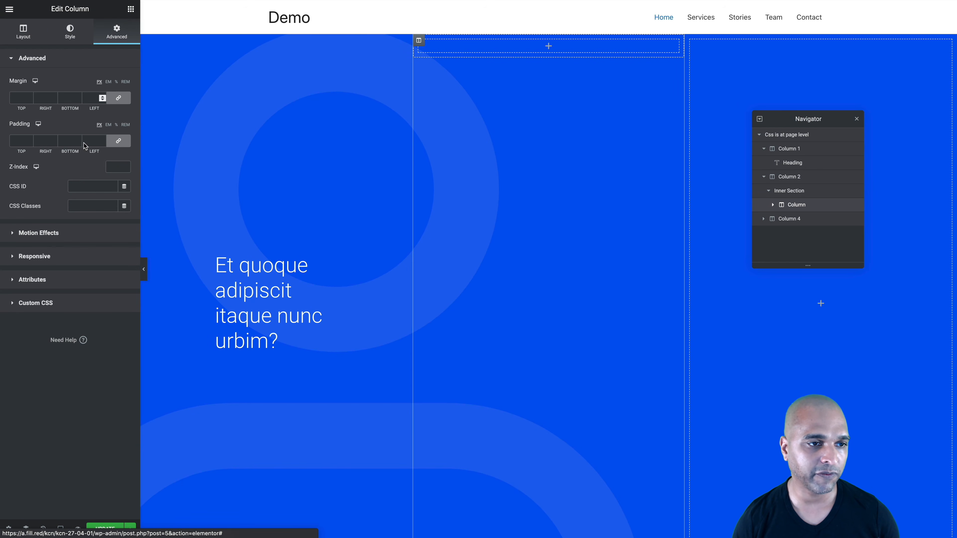
click(71, 204)
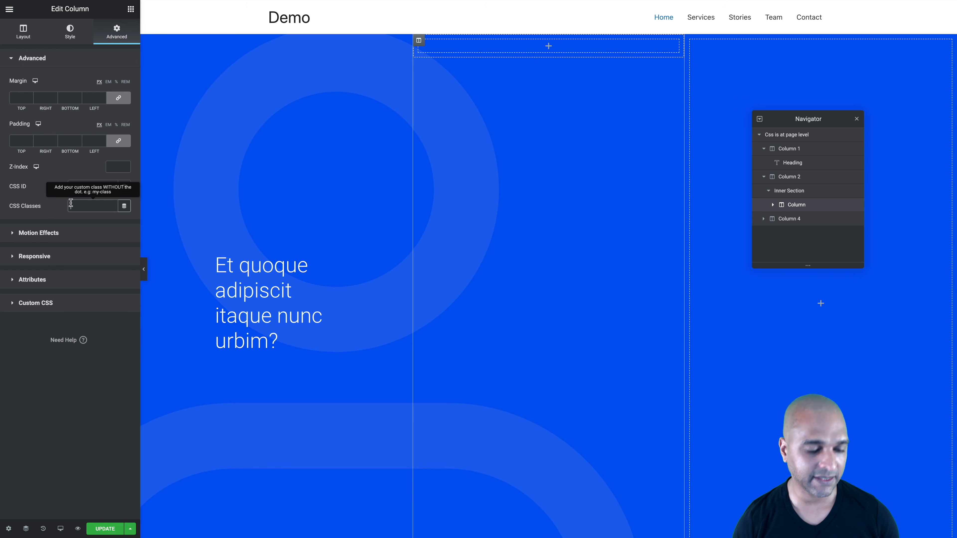
text(my-secondary)
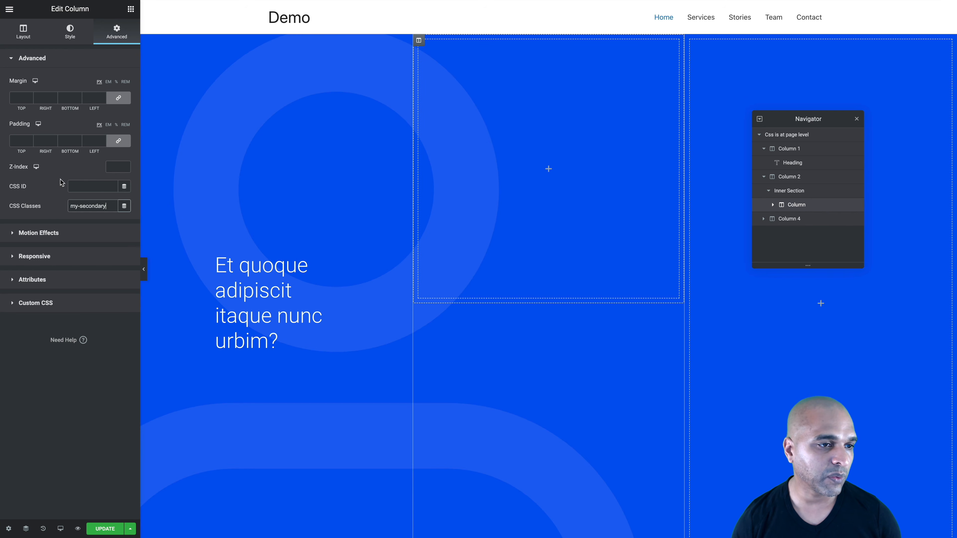
click(19, 140)
text(50)
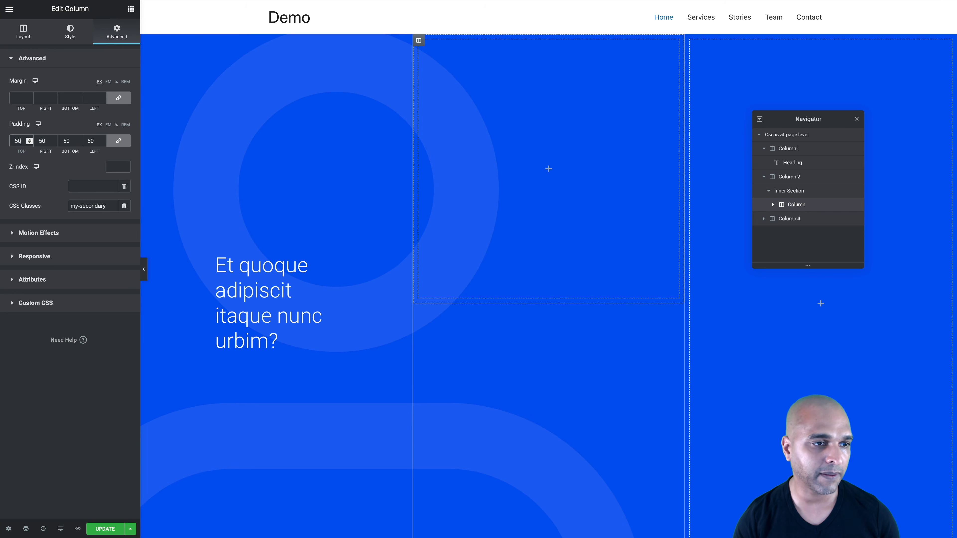
click(507, 152)
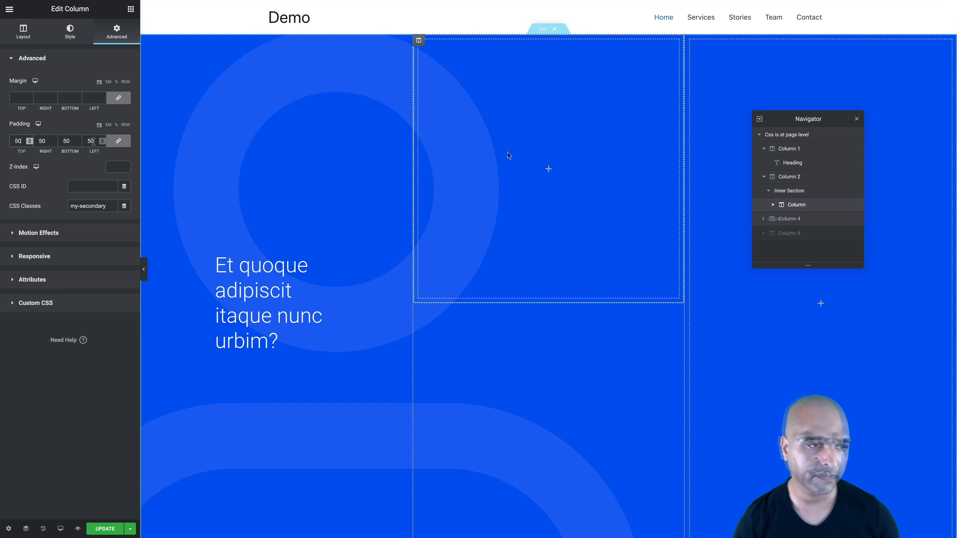
Add a Button widget to the inner column and set its text to Services.
click(131, 9)
drag(96, 190, 482, 249)
triple_click(81, 102)
text(Services)
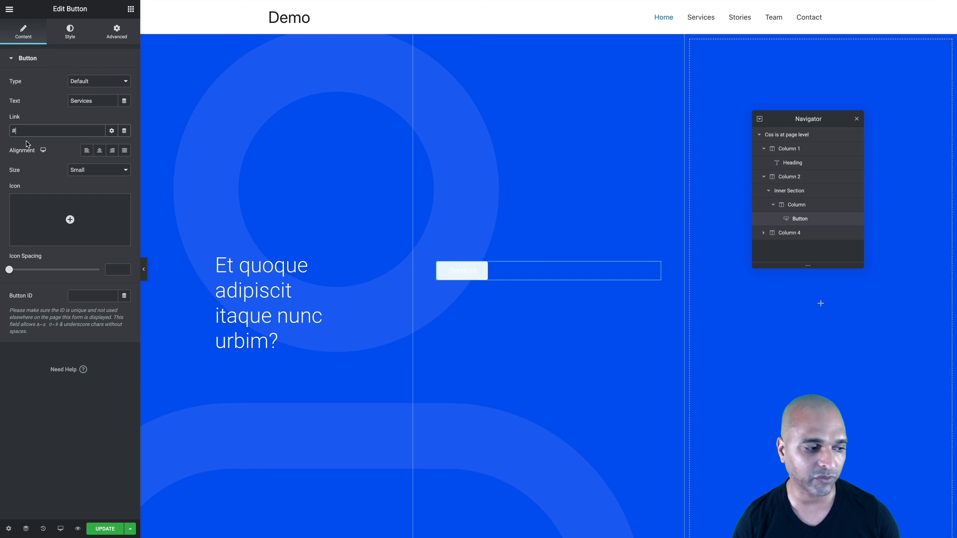
Make the Services button's background color fully transparent, #ECF6FF00.
click(67, 36)
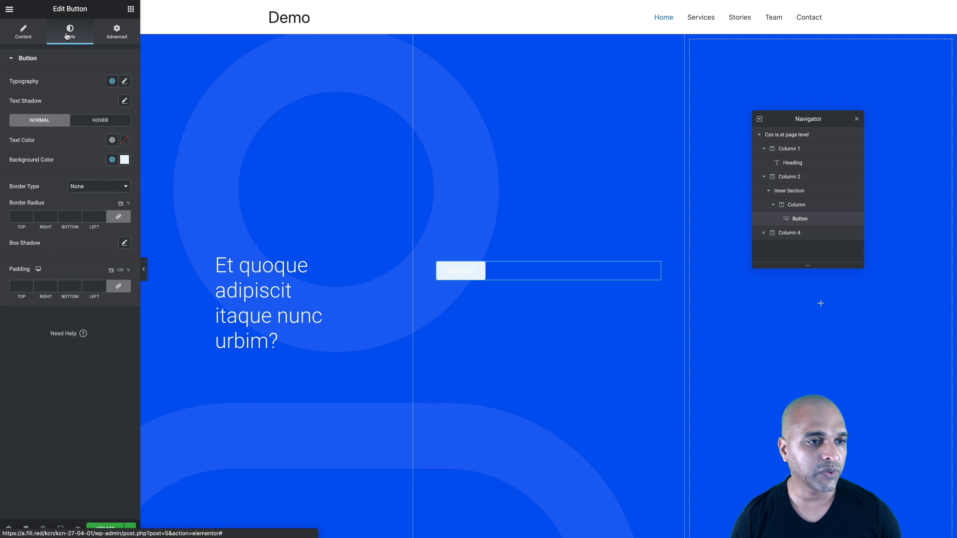
click(124, 160)
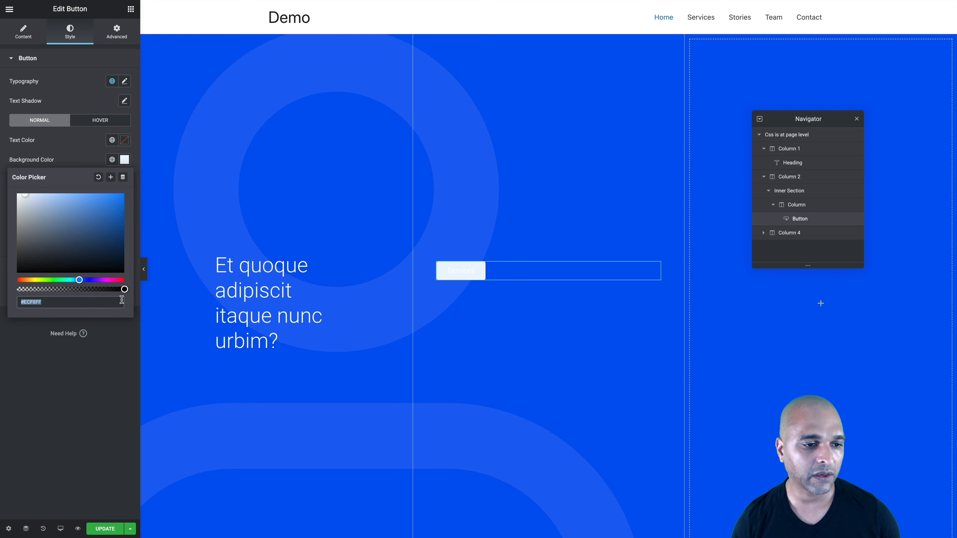
drag(101, 290, 17, 289)
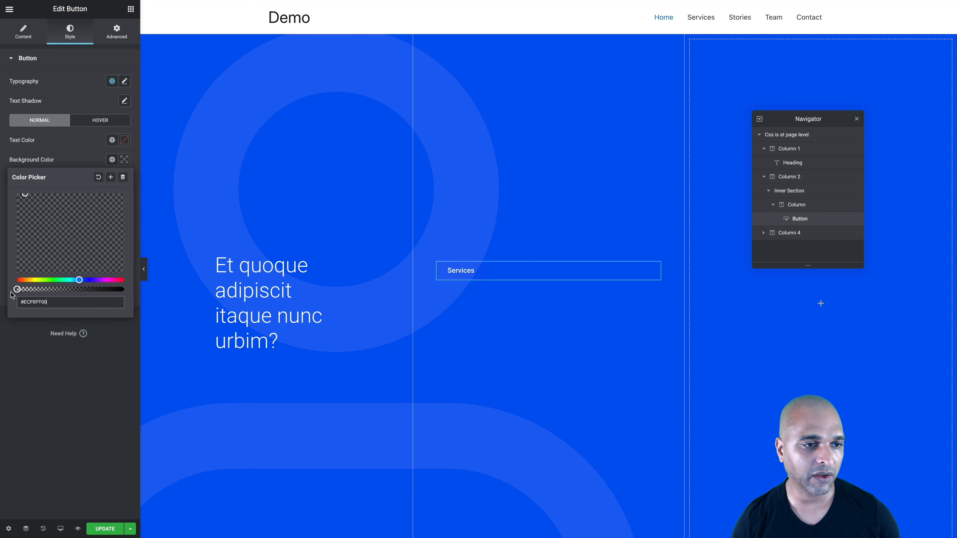
click(27, 396)
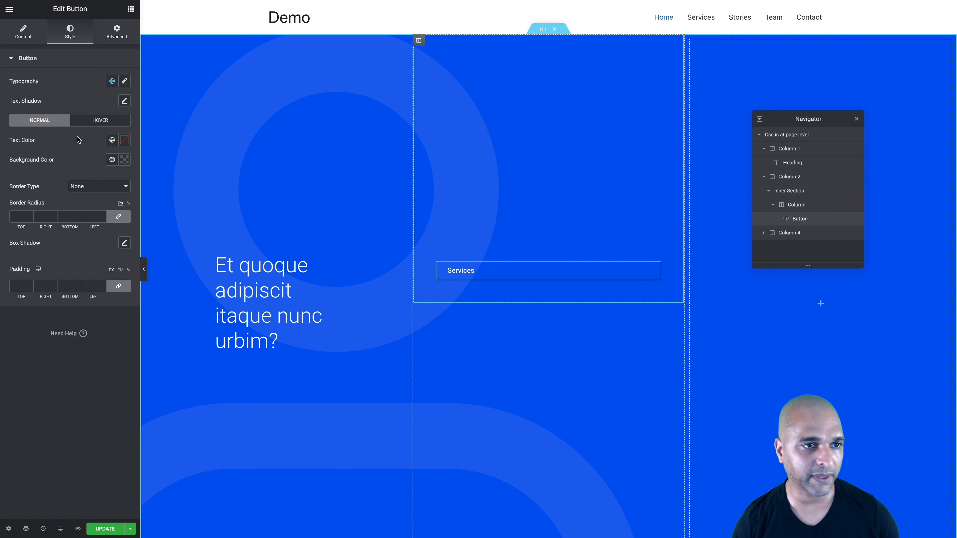
Set the Services button's typography transform to Uppercase.
click(124, 81)
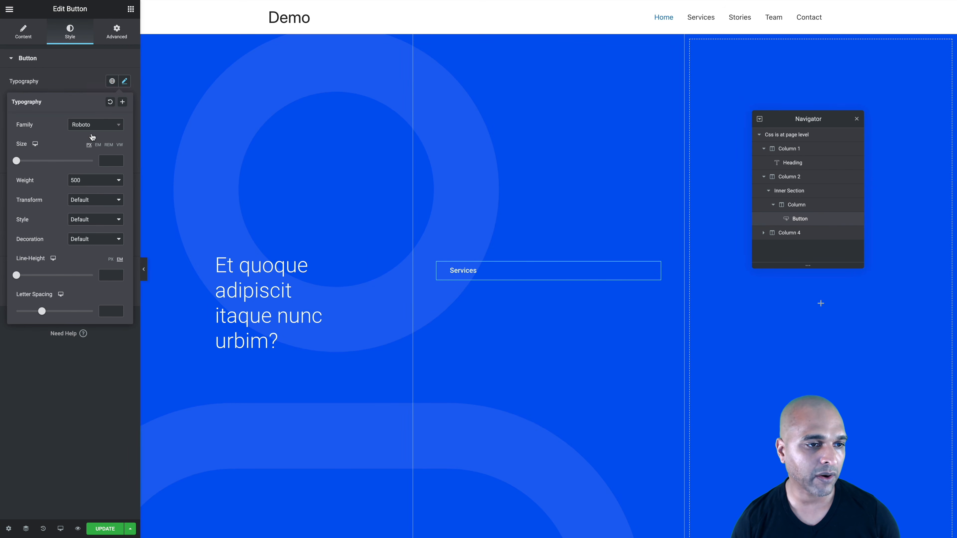
click(82, 203)
click(81, 207)
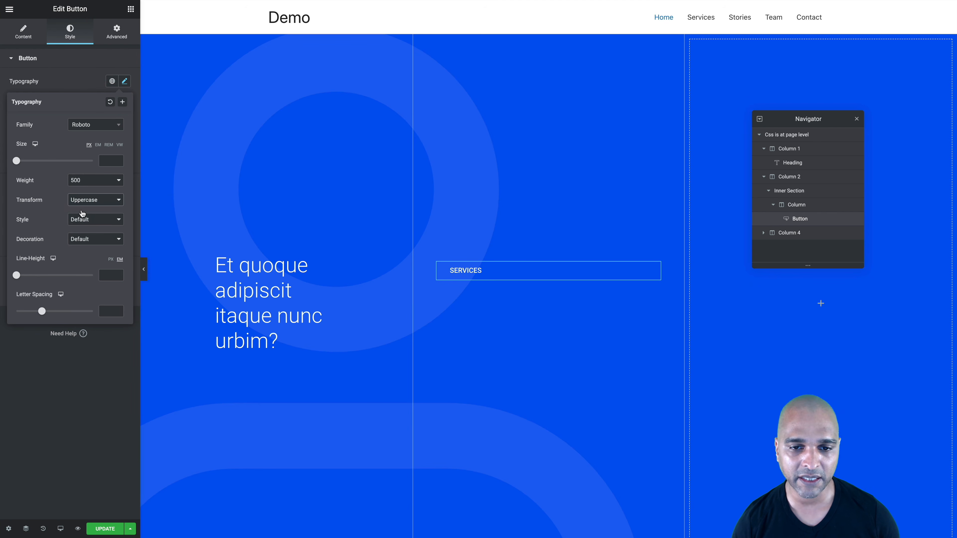
click(66, 81)
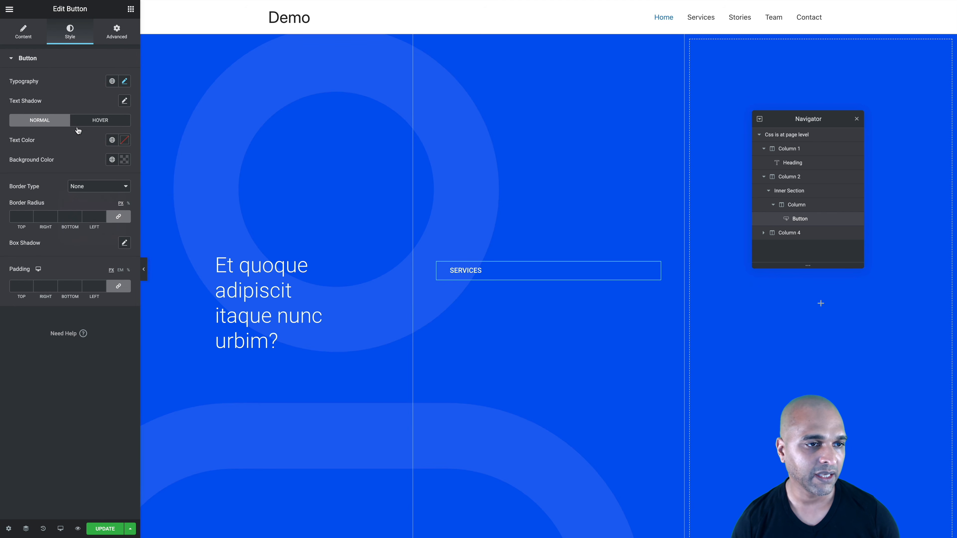
Set the Services button's hover animation to Float.
click(98, 121)
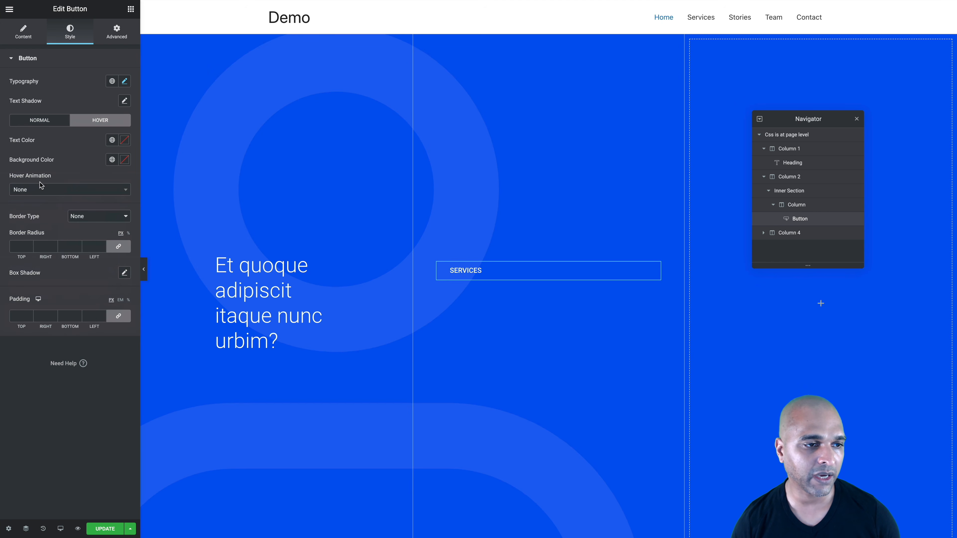
click(34, 190)
text(float)
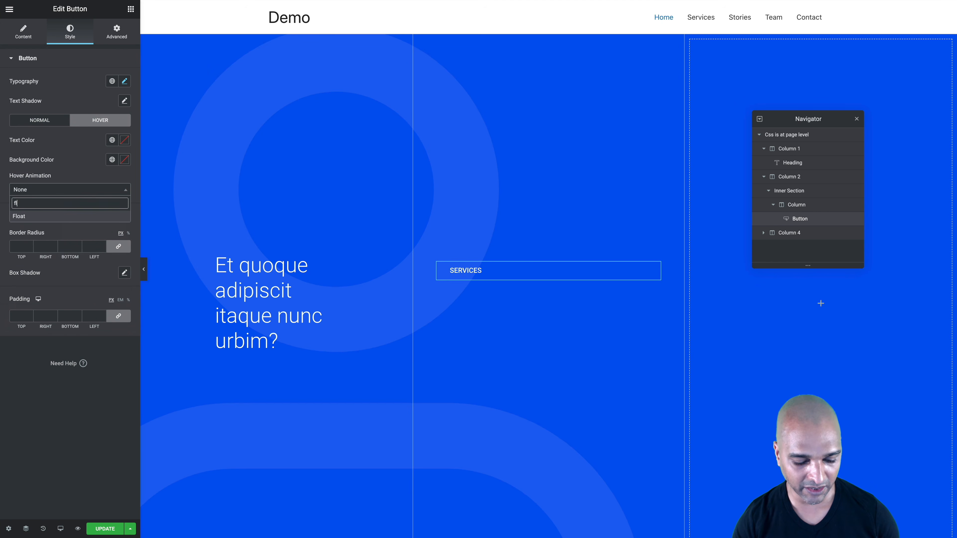
click(21, 218)
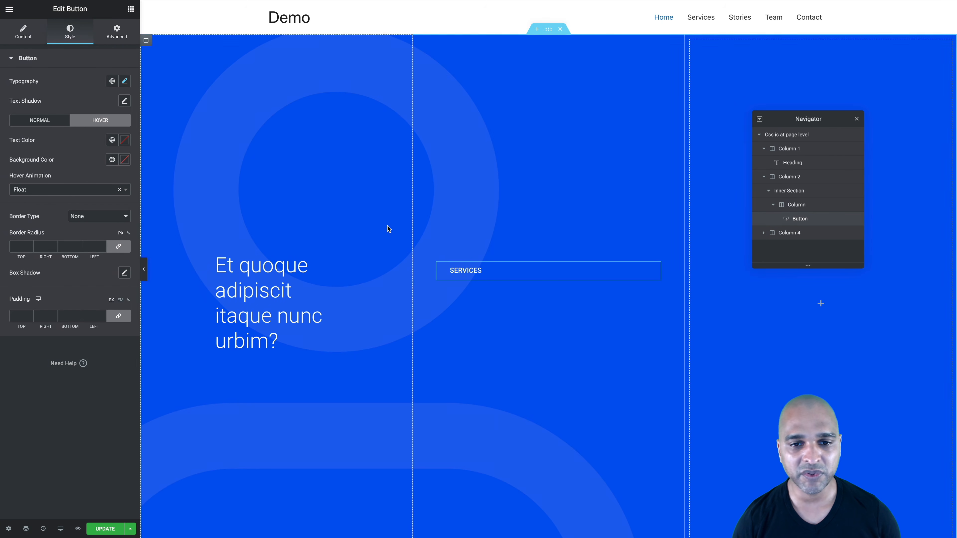
Set the normal-state background type of the inner column containing the Services button to Classic.
click(797, 209)
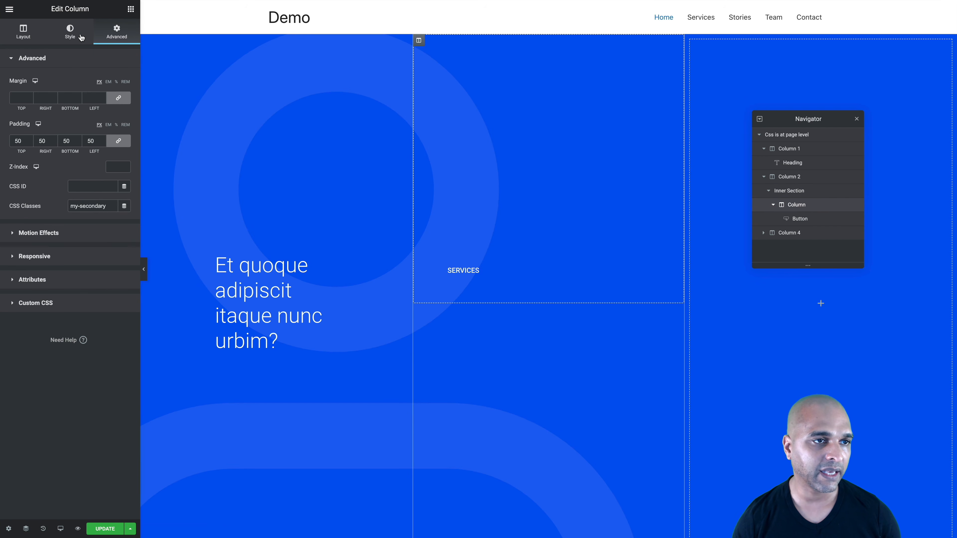
click(66, 34)
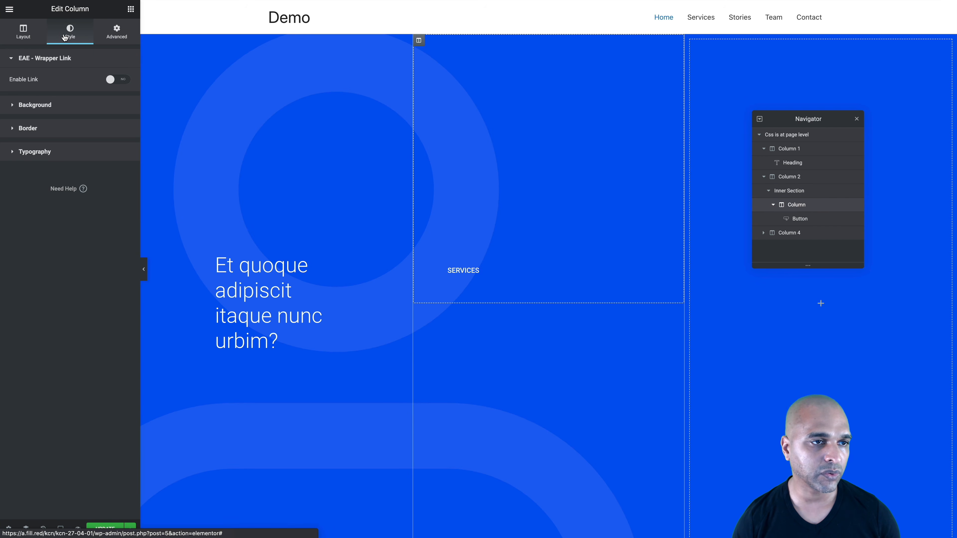
click(34, 106)
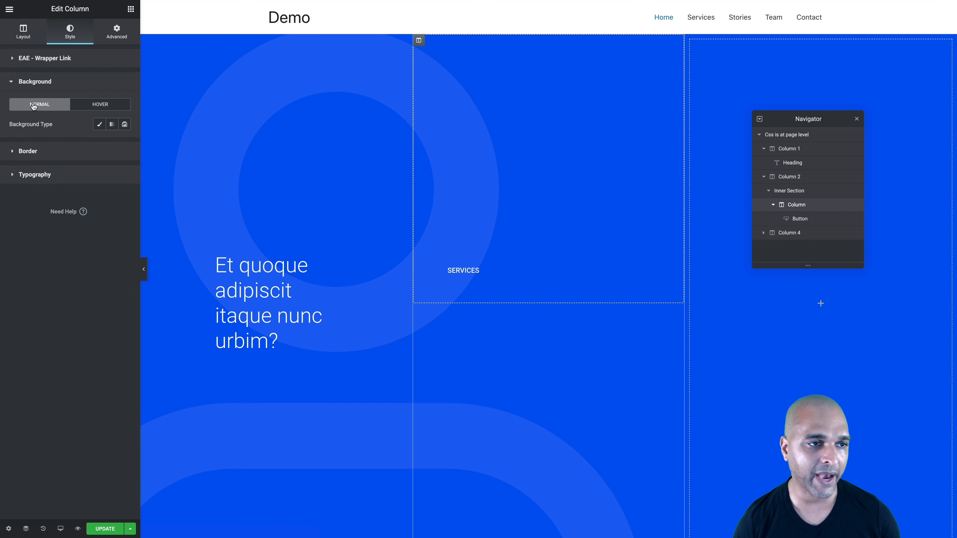
click(100, 127)
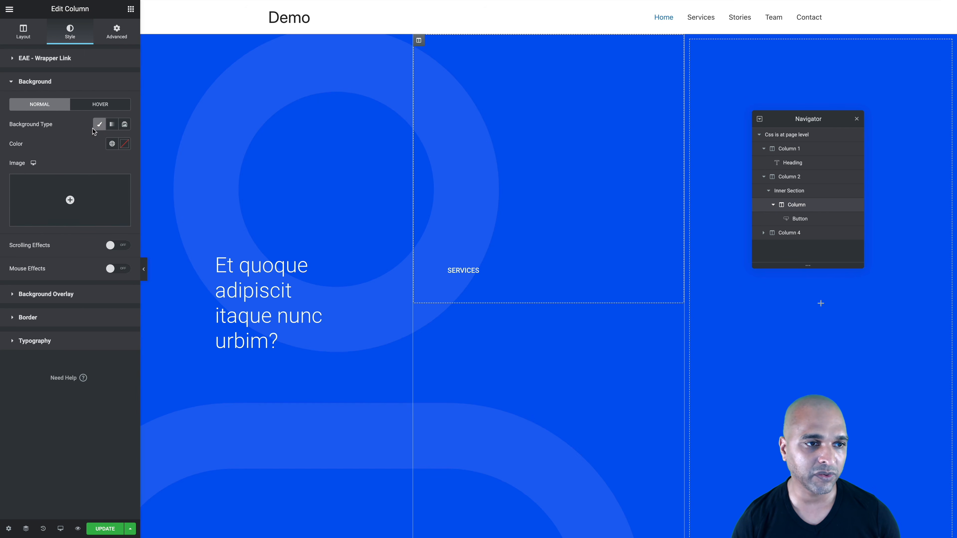
click(99, 125)
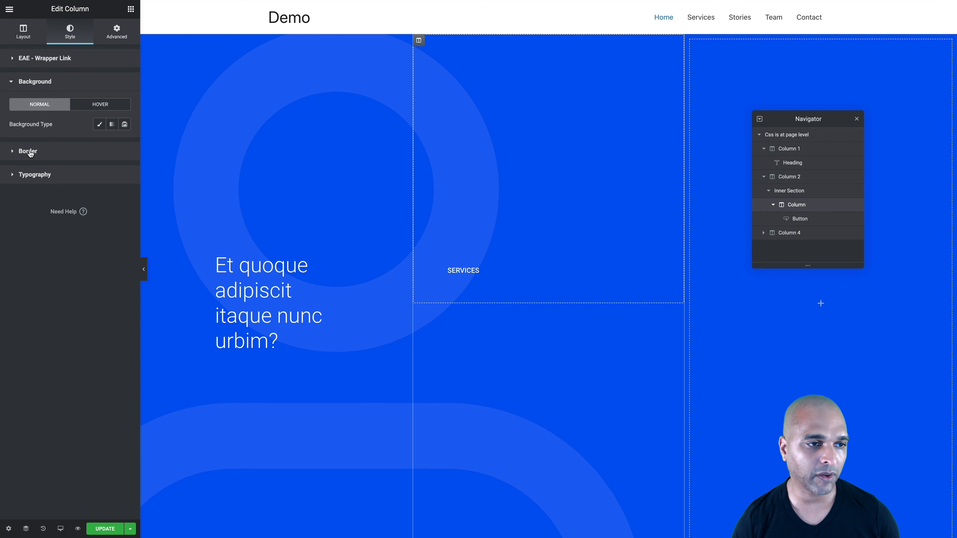
click(99, 126)
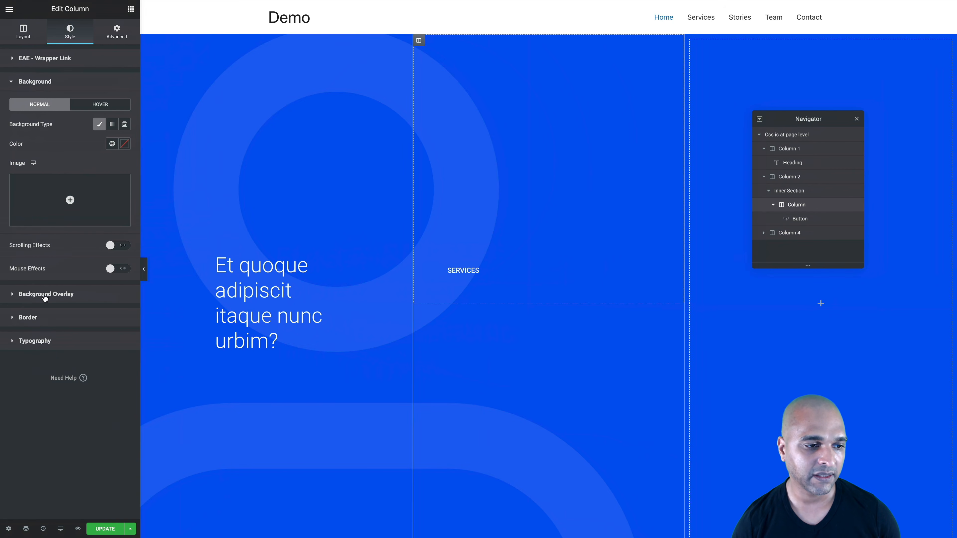
Give the inner column a Classic background overlay in the Primary color at zero alpha, #0045E800, for the normal state.
click(57, 295)
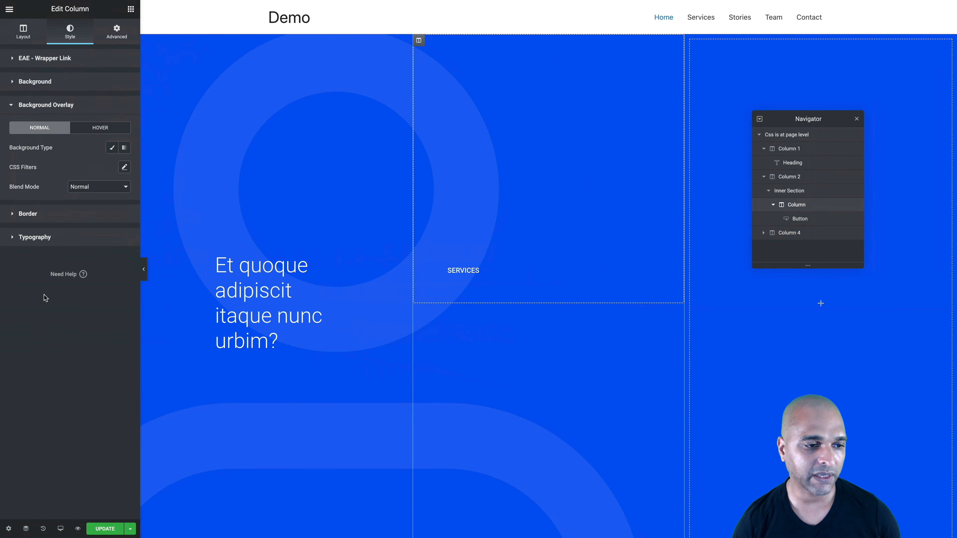
click(113, 149)
click(108, 171)
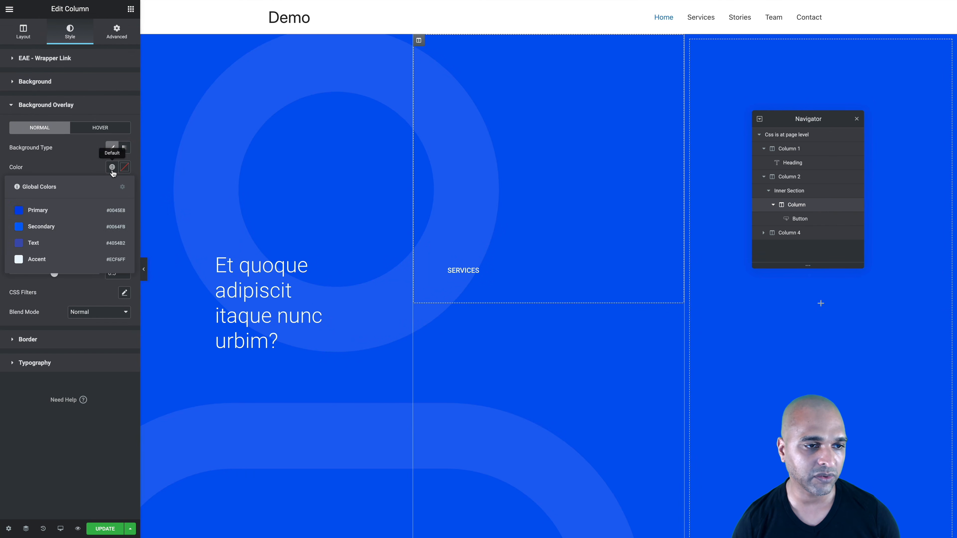
click(39, 216)
click(125, 172)
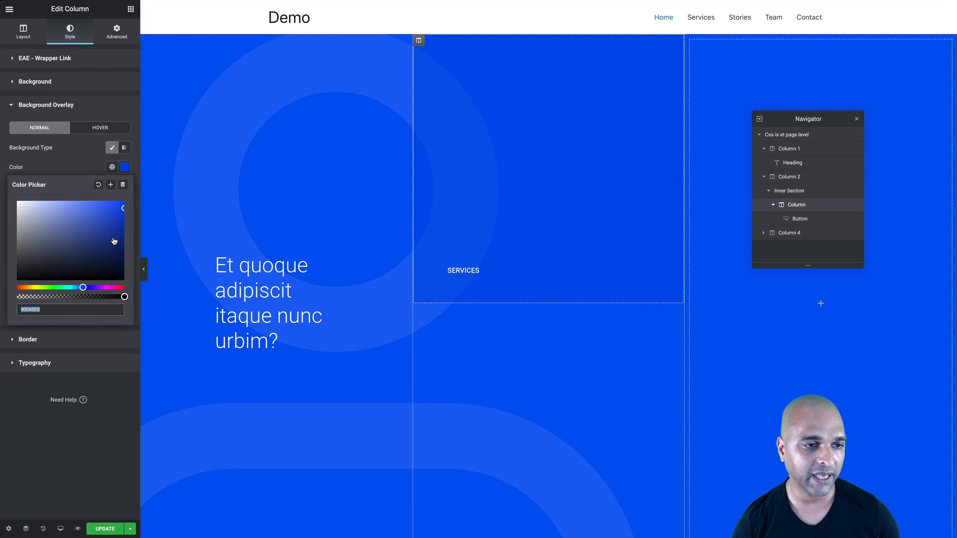
drag(125, 297, 1, 288)
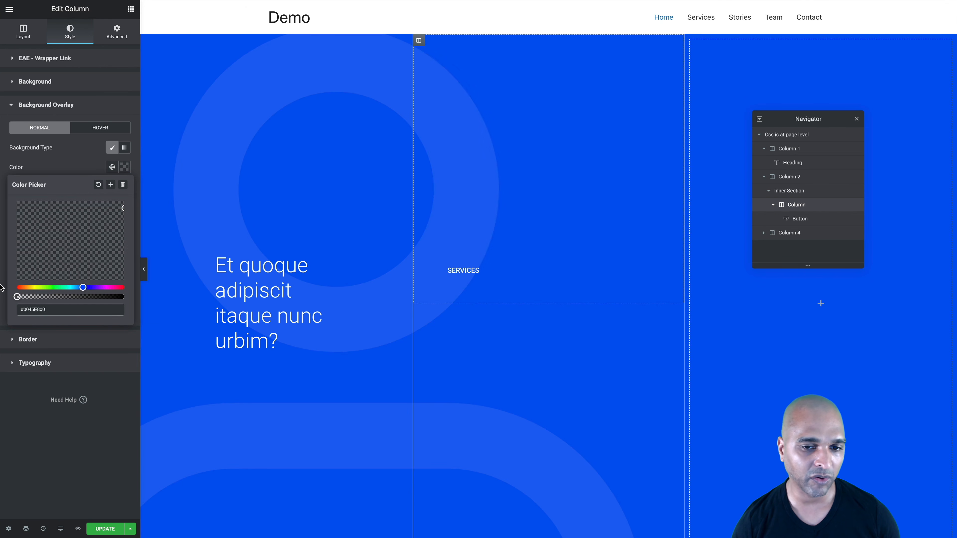
click(8, 448)
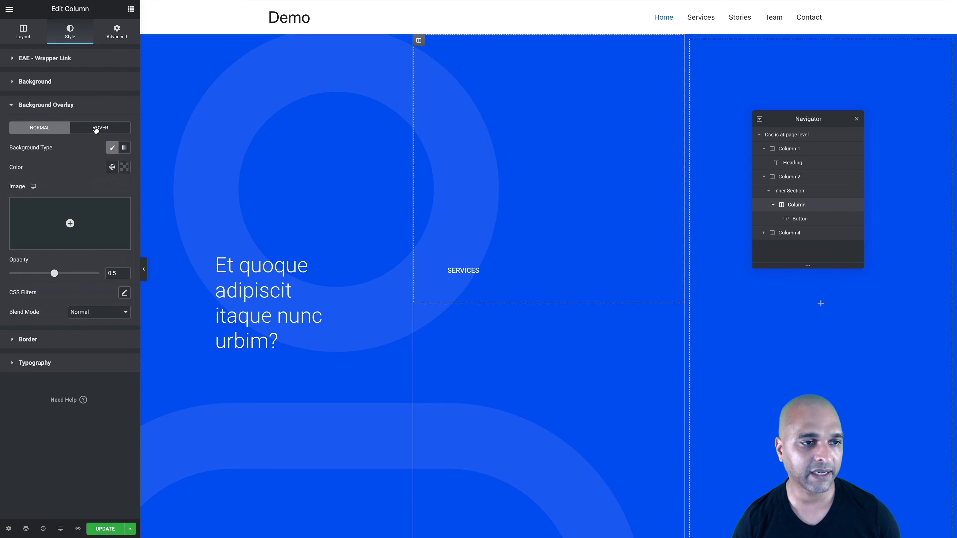
Give the inner column a Classic background overlay in the global Primary color for the hover state.
click(95, 129)
click(112, 148)
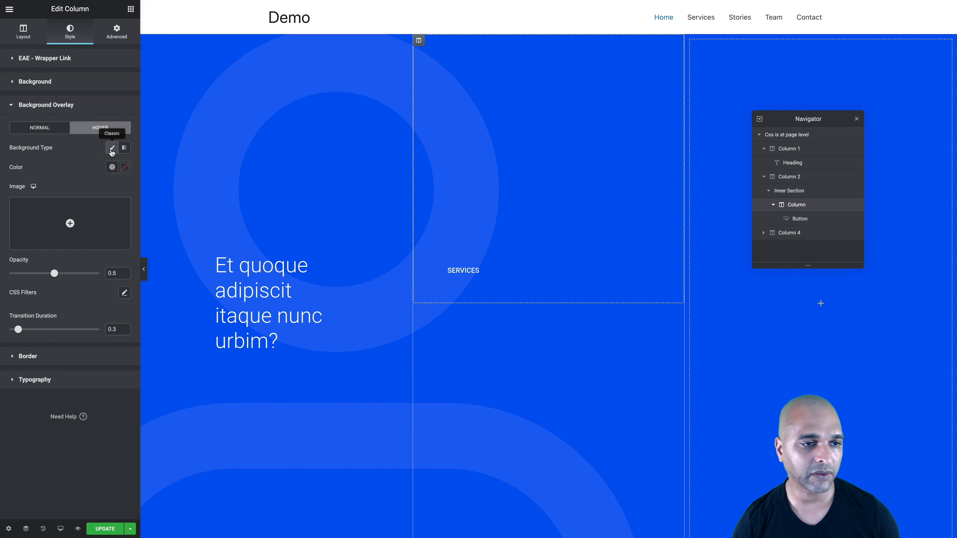
click(113, 169)
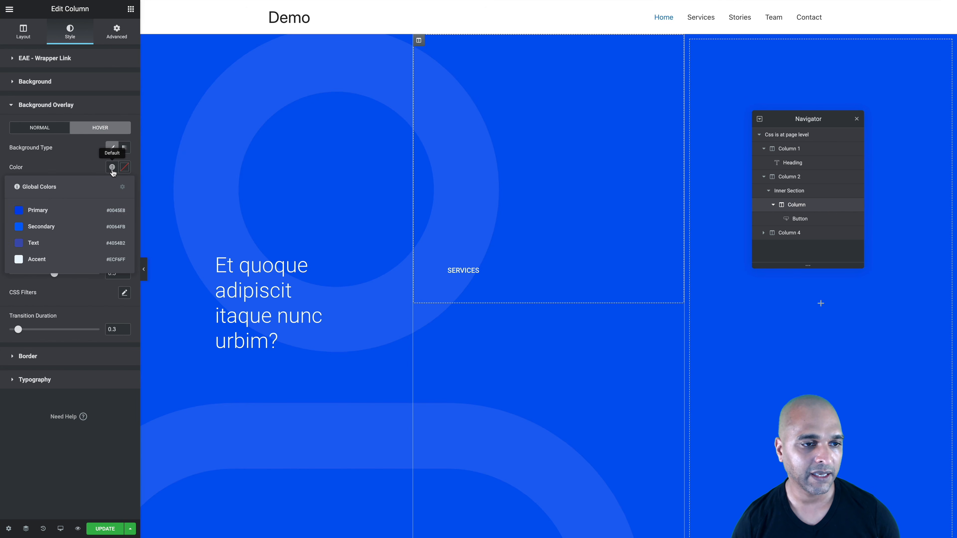
click(35, 212)
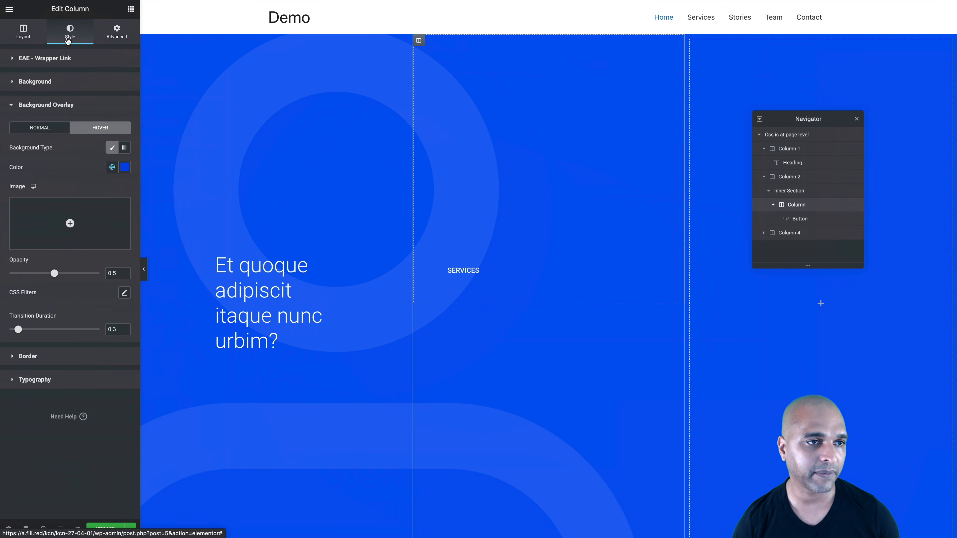
Enable the EAE wrapper link on the inner column and set its link to #.
click(26, 63)
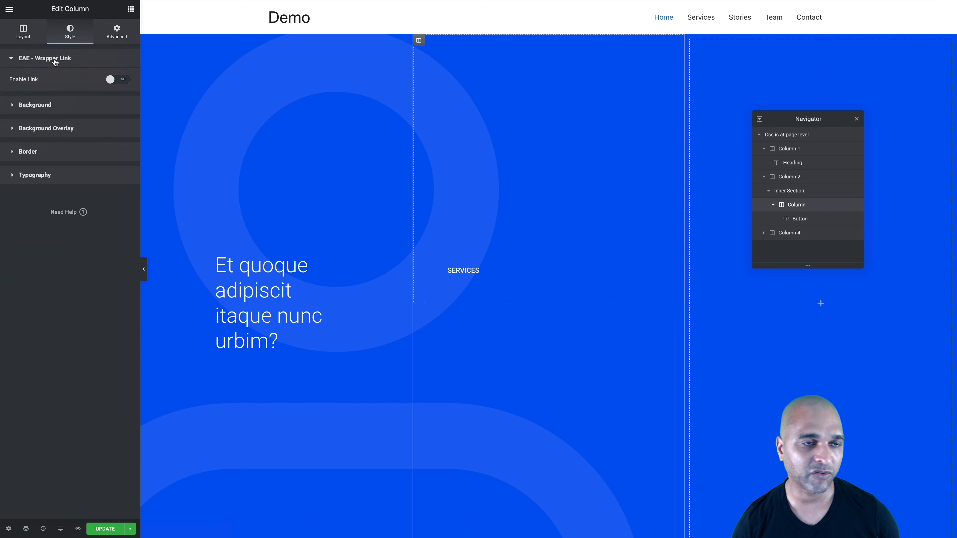
click(111, 80)
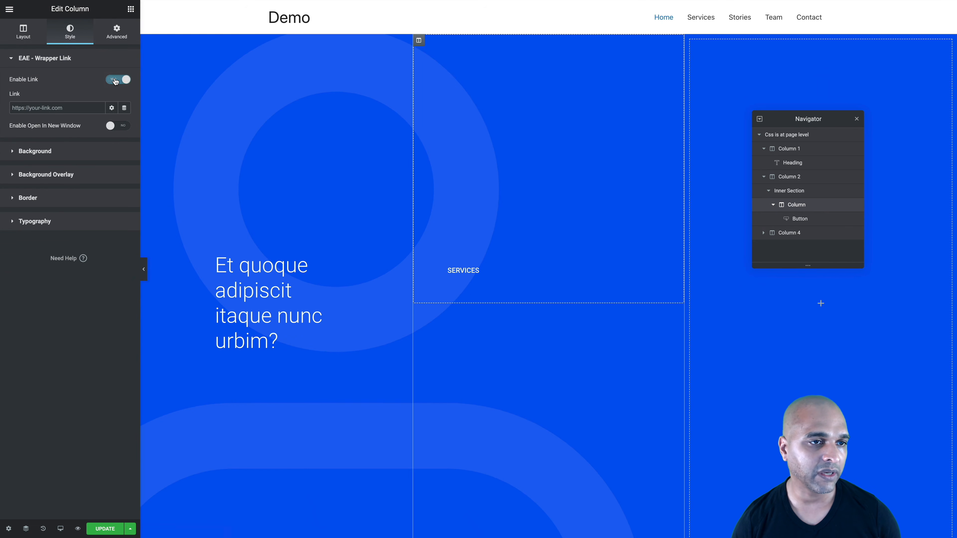
click(41, 107)
text(#)
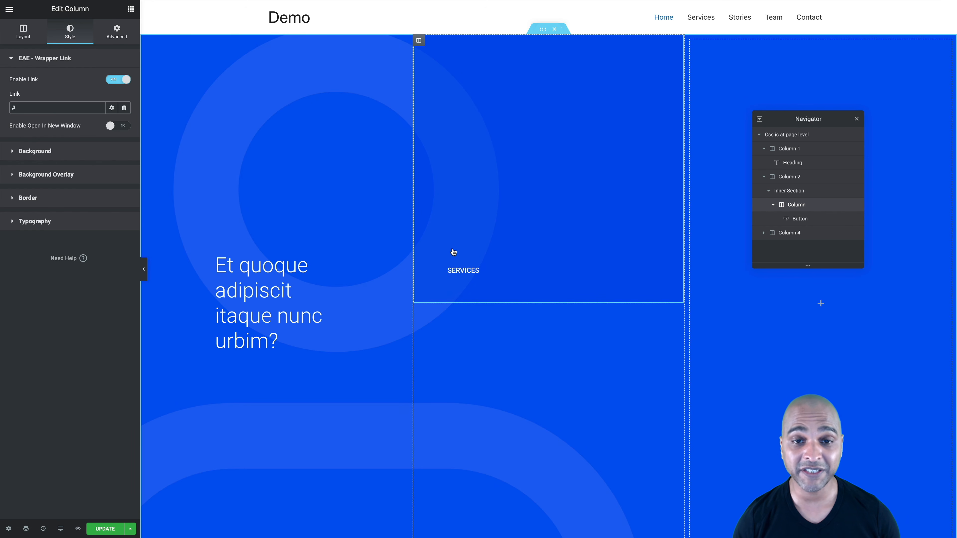
Collapse the inner section in Column 2 and duplicate it.
click(768, 191)
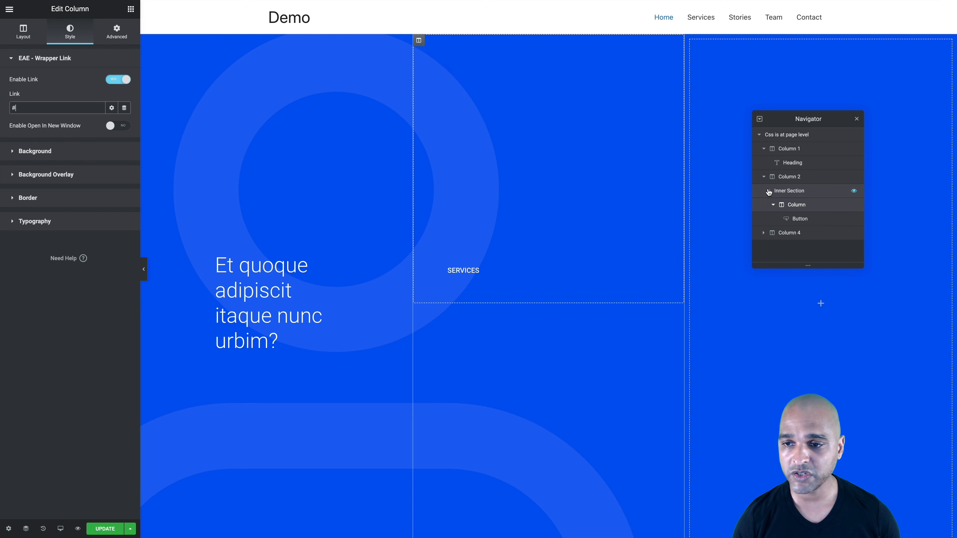
right_click(794, 191)
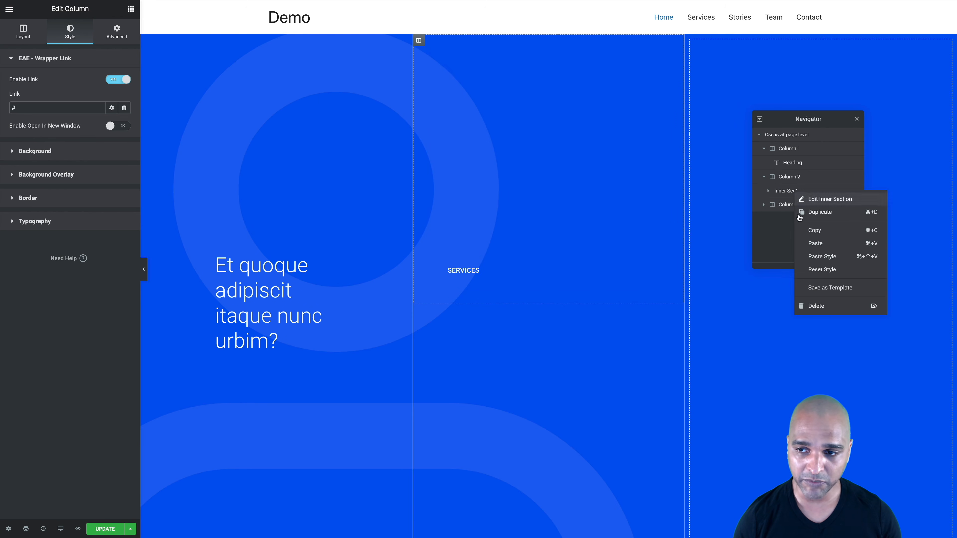
click(816, 214)
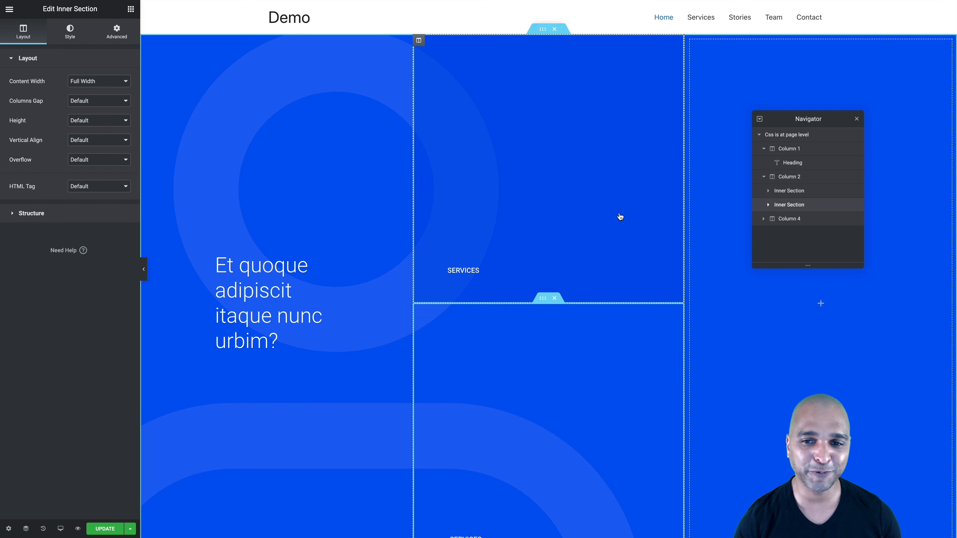
Rename the two inner sections in Column 2 as Inner Section 1 and Inner Section 2.
double_click(786, 191)
key(Right)
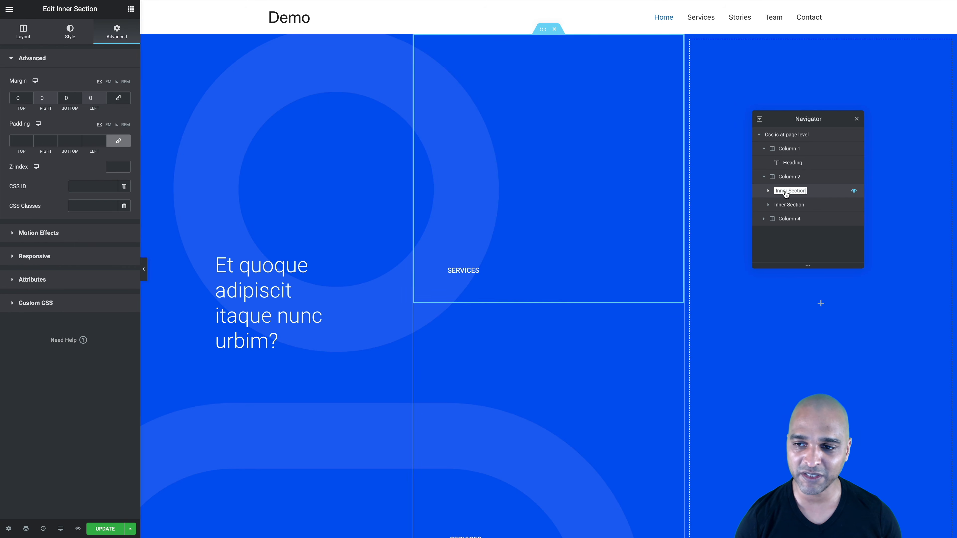
key(Return)
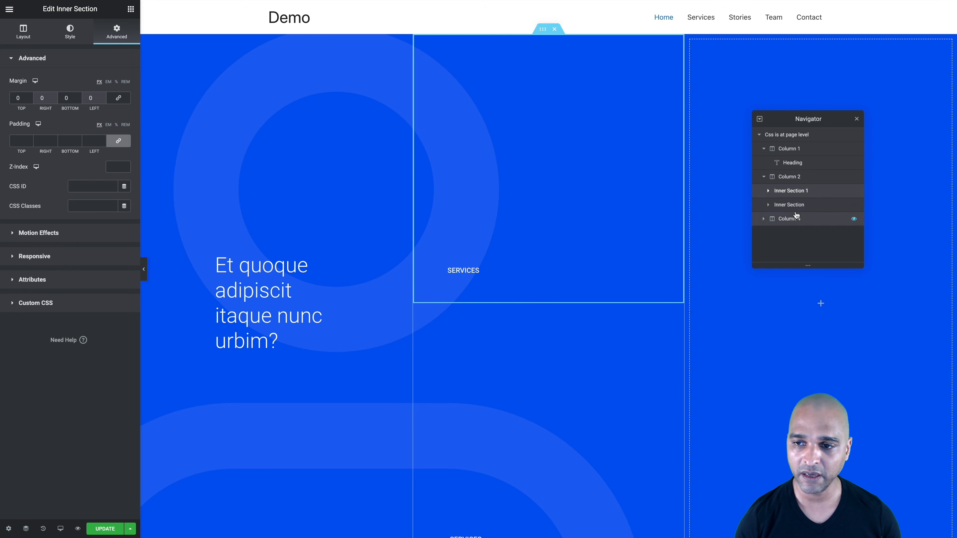
double_click(791, 205)
key(Right)
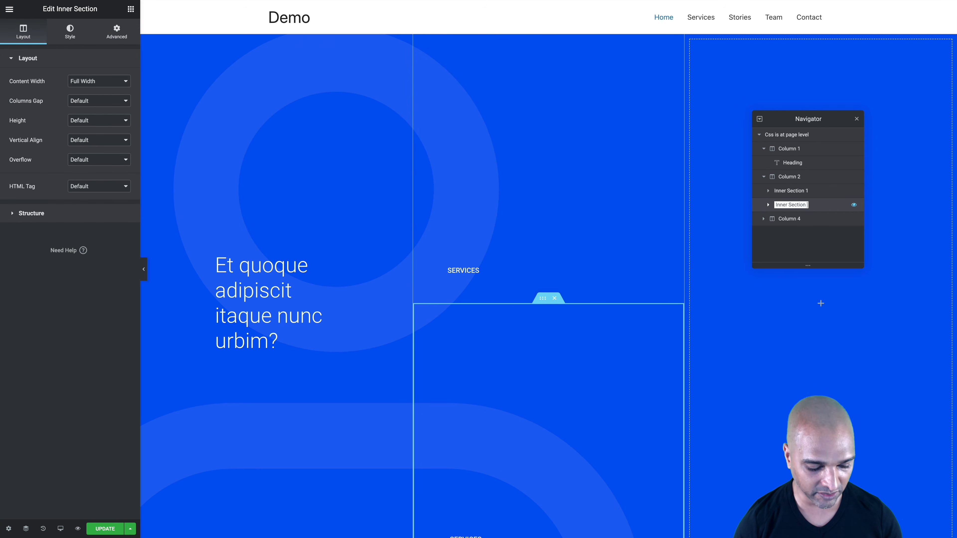
key(Return)
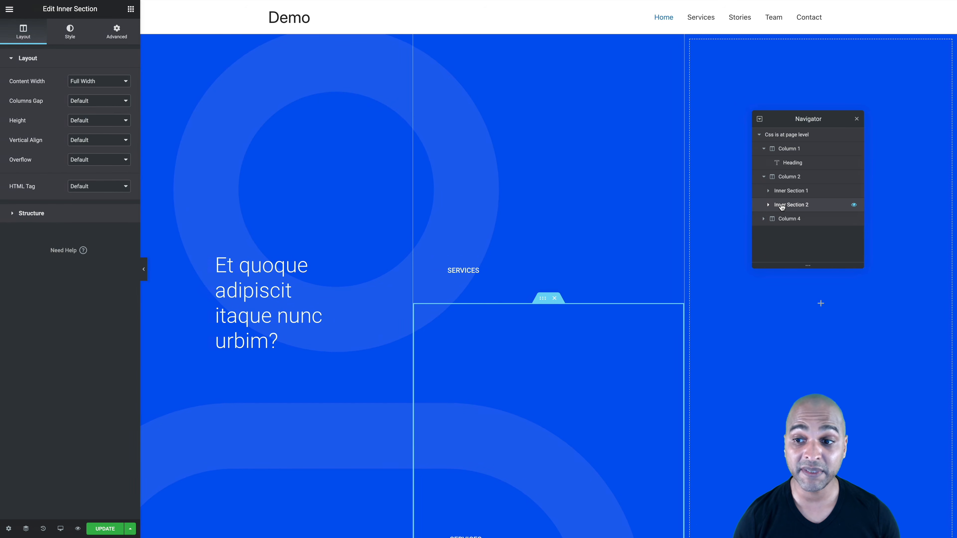
Give Inner Section 1 a Solid border with unlinked widths of 1 at the bottom and 0 on the other sides.
click(790, 192)
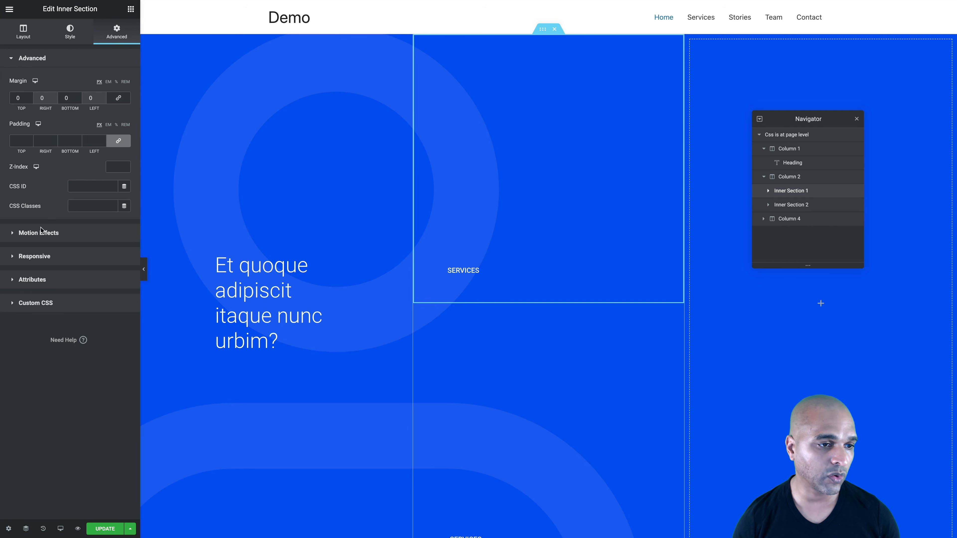
click(69, 28)
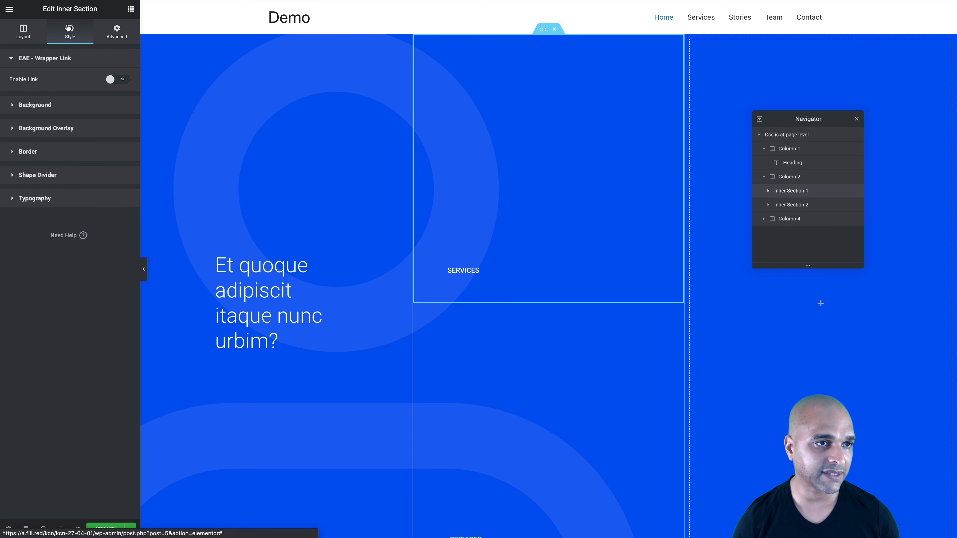
click(26, 150)
click(79, 171)
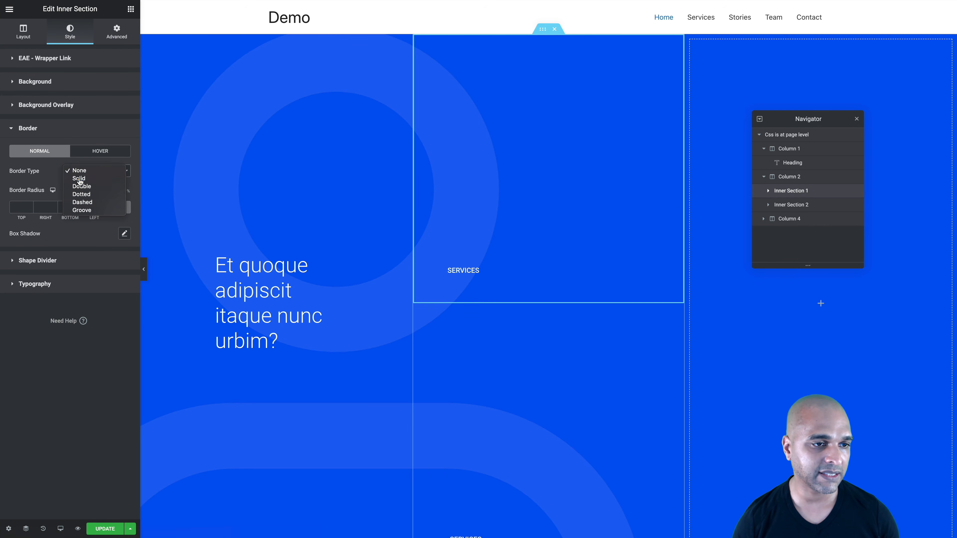
click(84, 178)
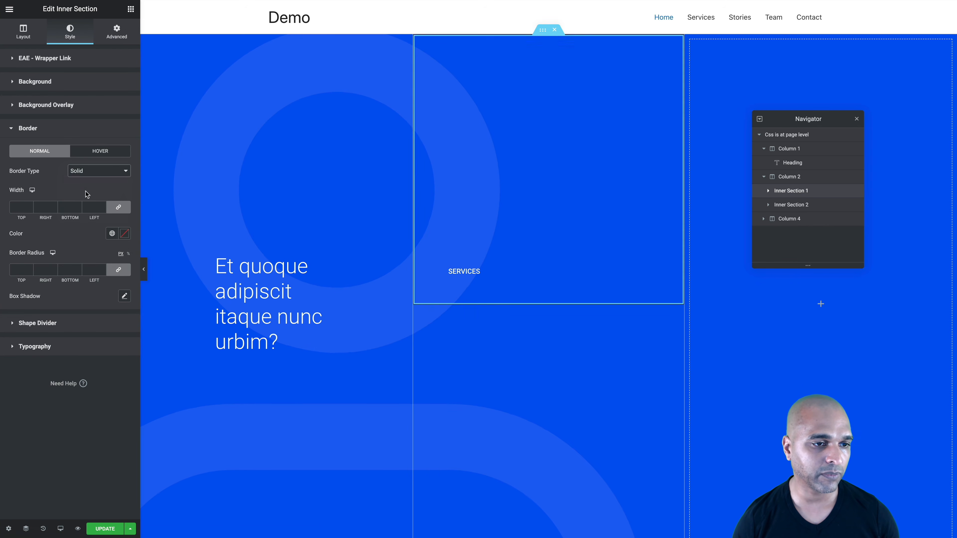
click(119, 208)
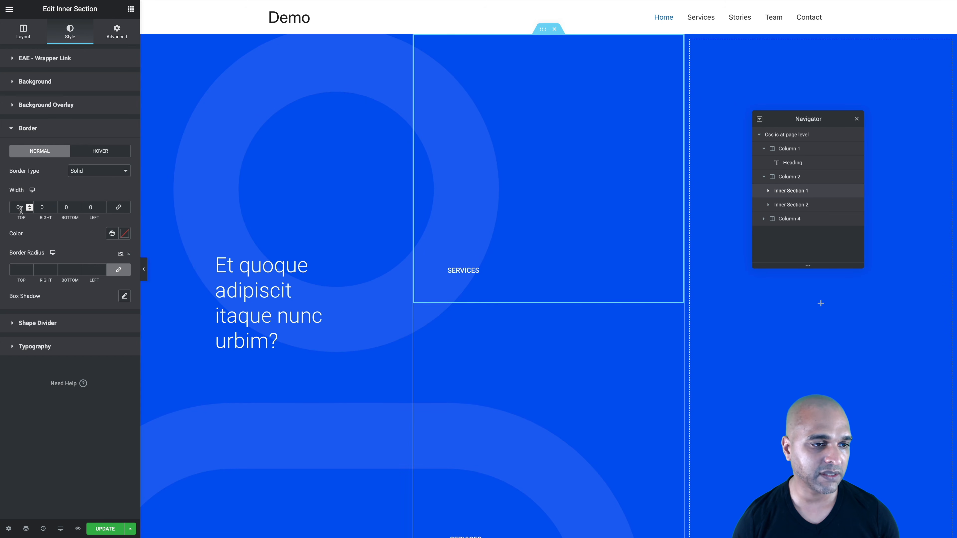
click(78, 206)
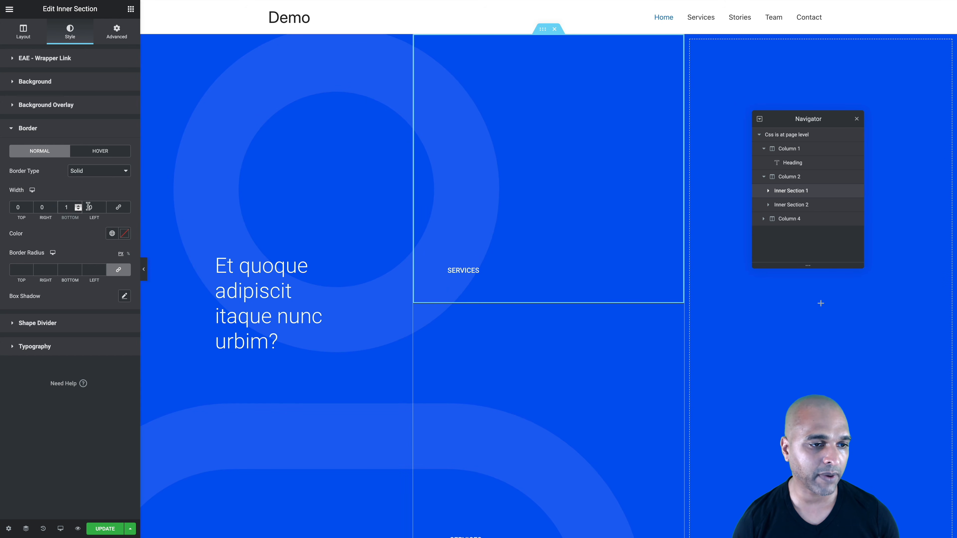
Set Inner Section 1's border color to white #FFFFFF with the alpha reduced to about half.
click(124, 233)
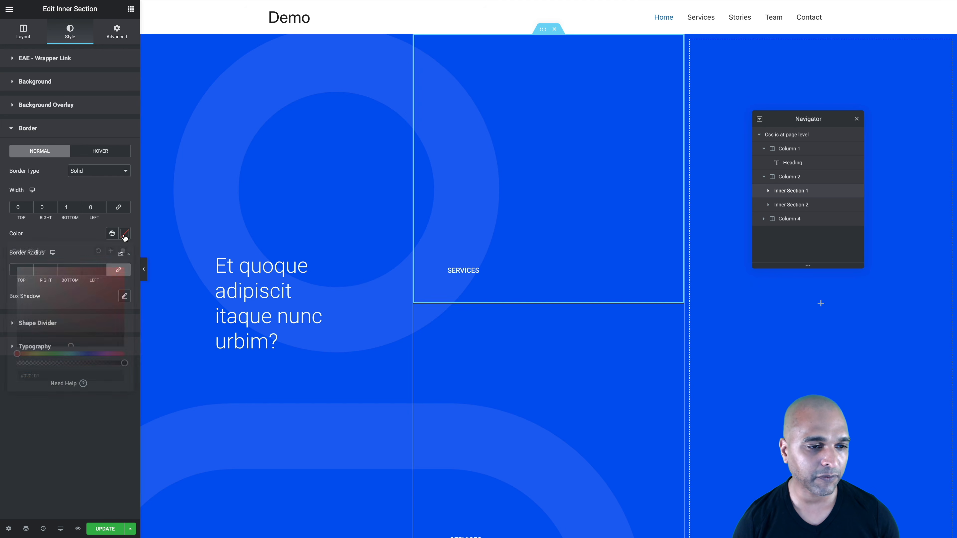
text(#FFFFFF)
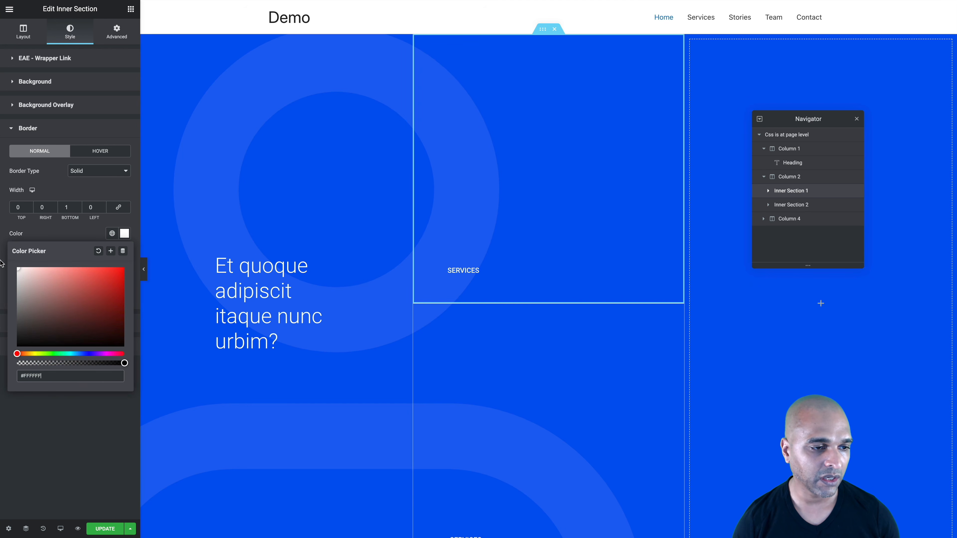
drag(124, 364, 66, 363)
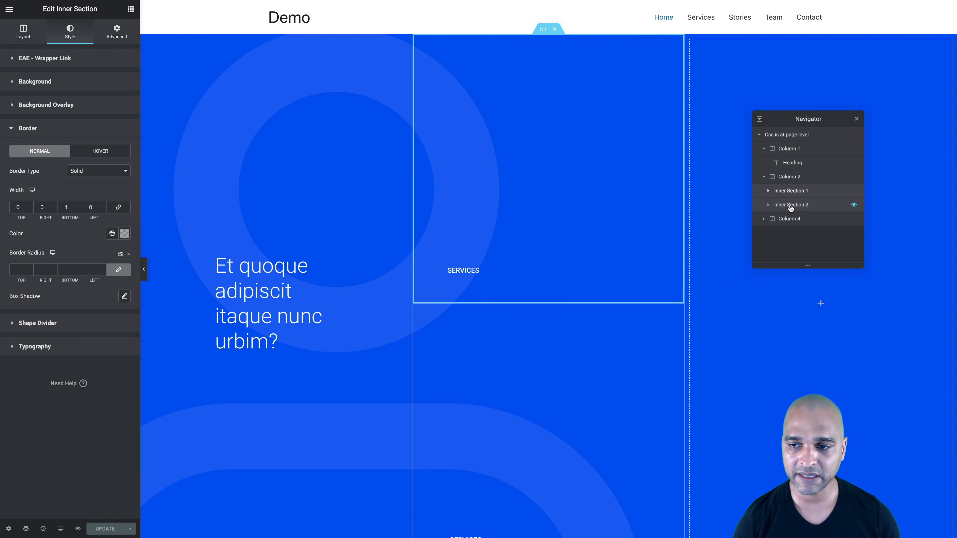
Give Inner Section 2 a Solid border with a width of 0 on all four sides.
click(790, 207)
click(70, 33)
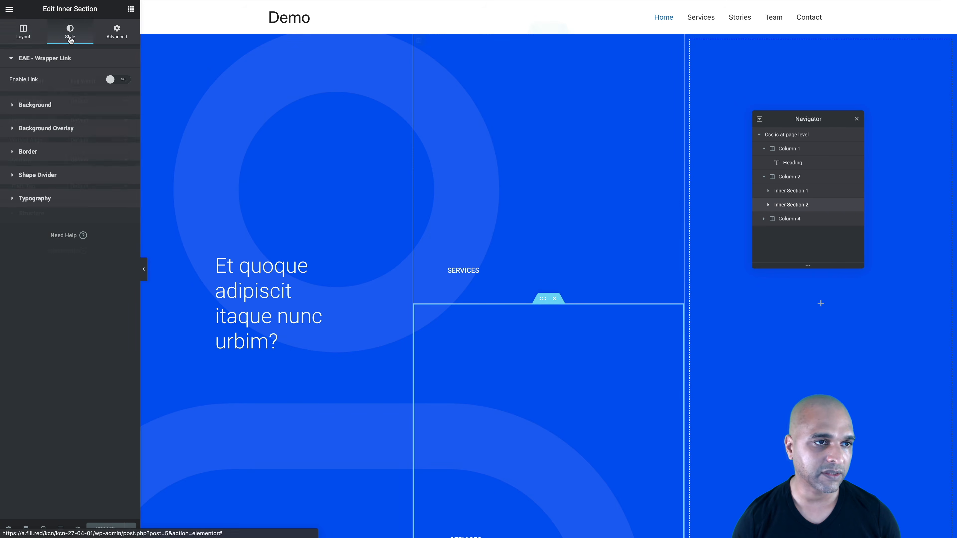
click(37, 154)
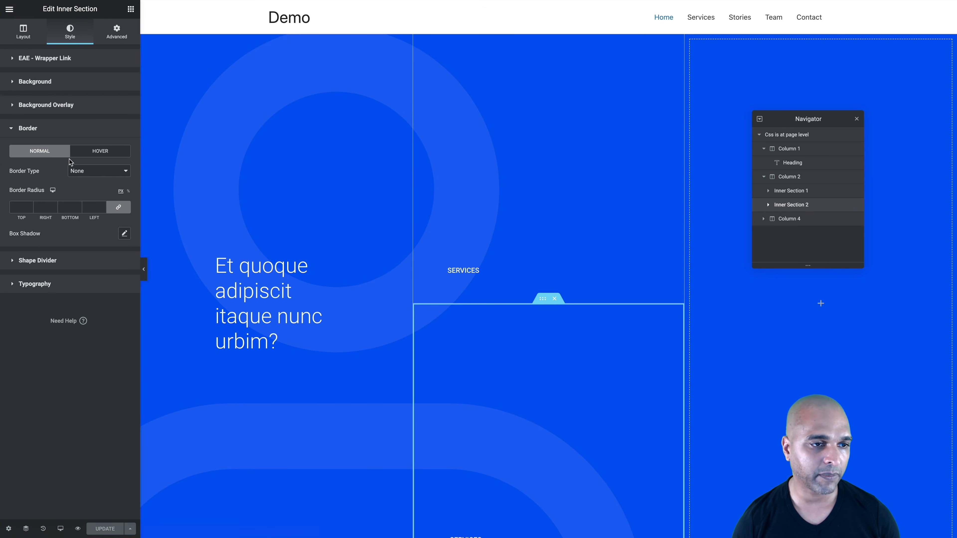
click(80, 172)
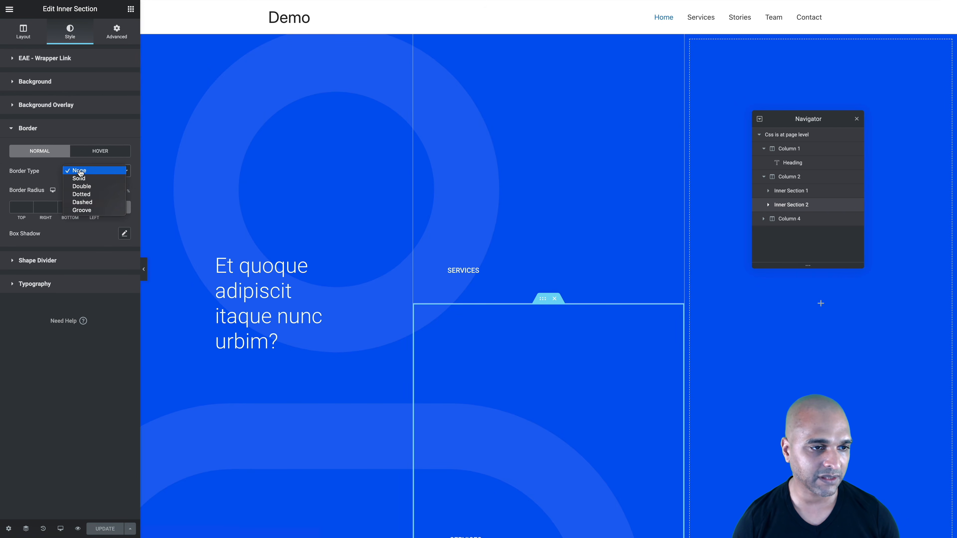
click(78, 179)
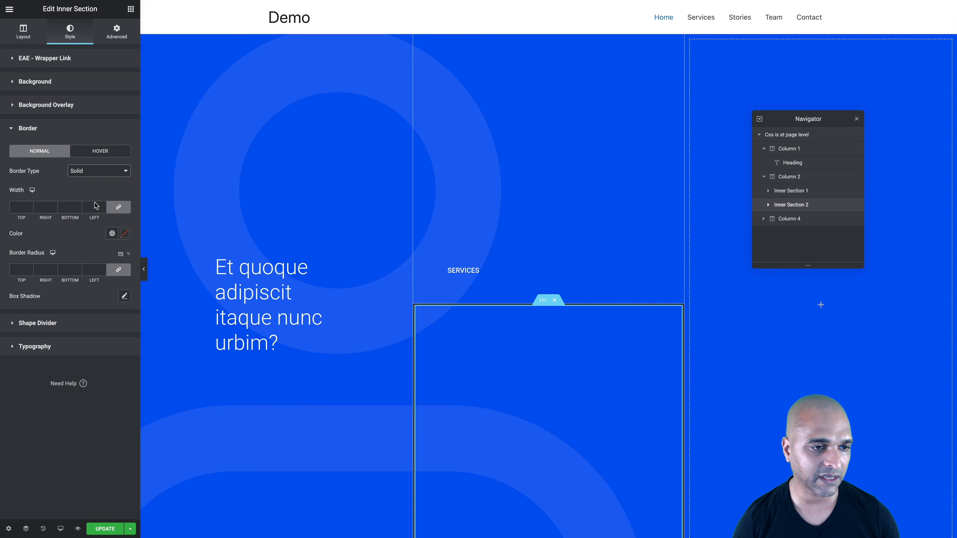
click(102, 209)
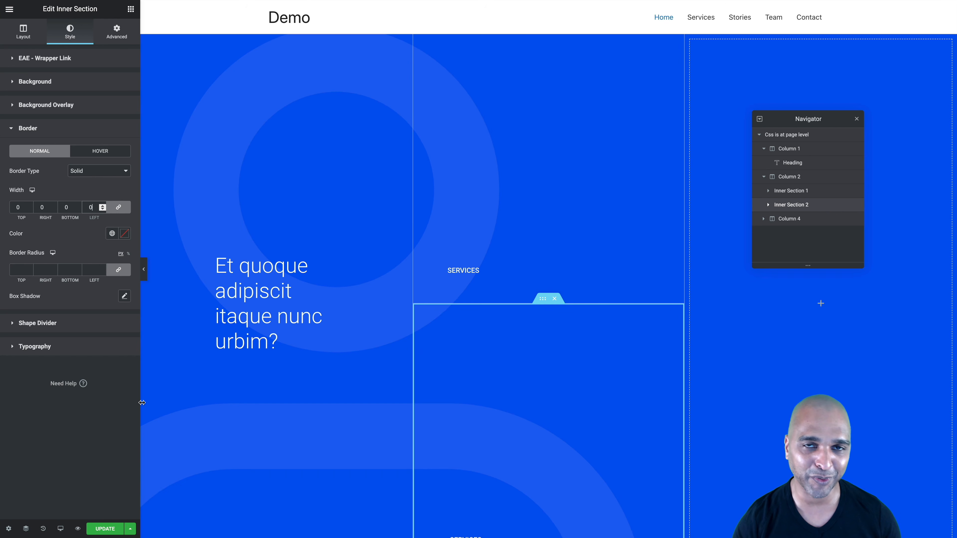
Preview the page without the editing panel to check the cell borders and hover overlays, and return to editing.
scroll(234, 408, down, 2)
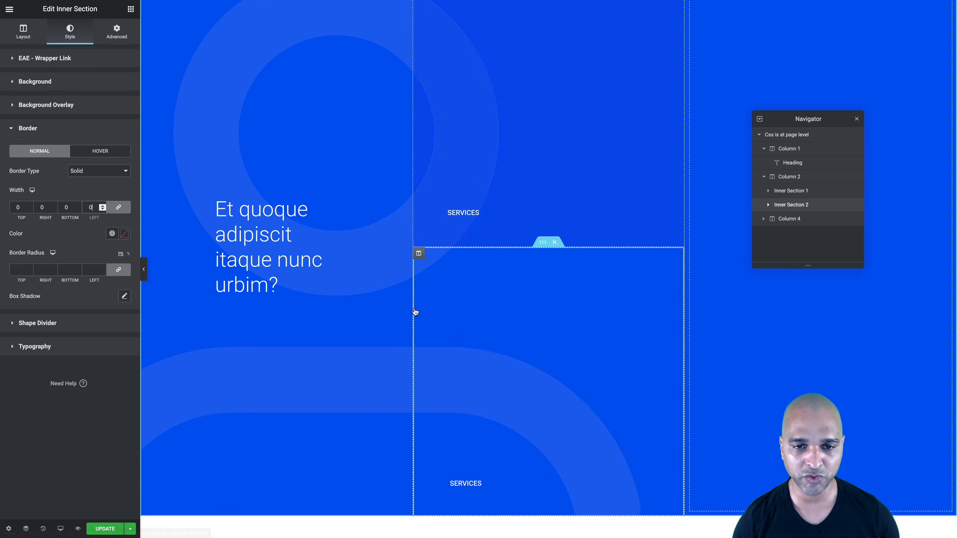
click(144, 270)
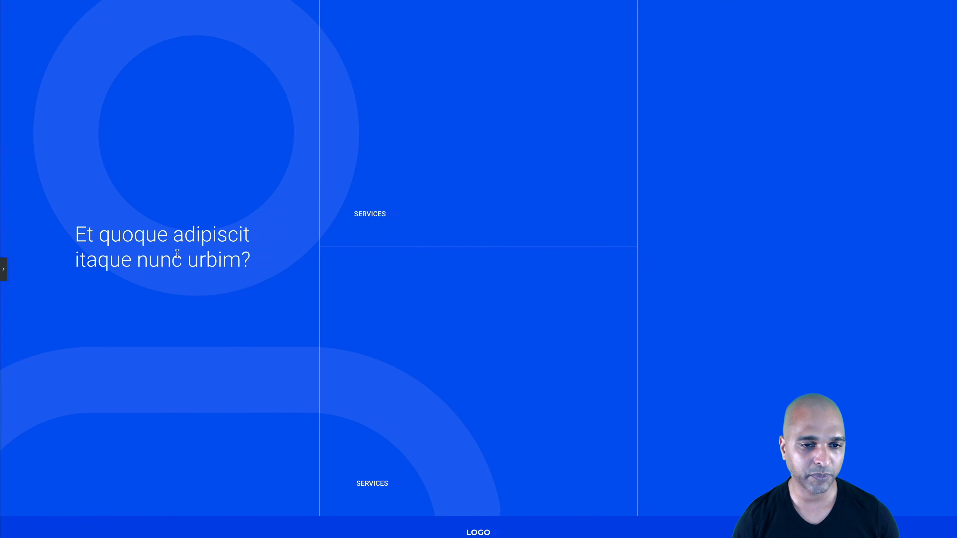
scroll(186, 258, up, 2)
scroll(367, 363, down, 1)
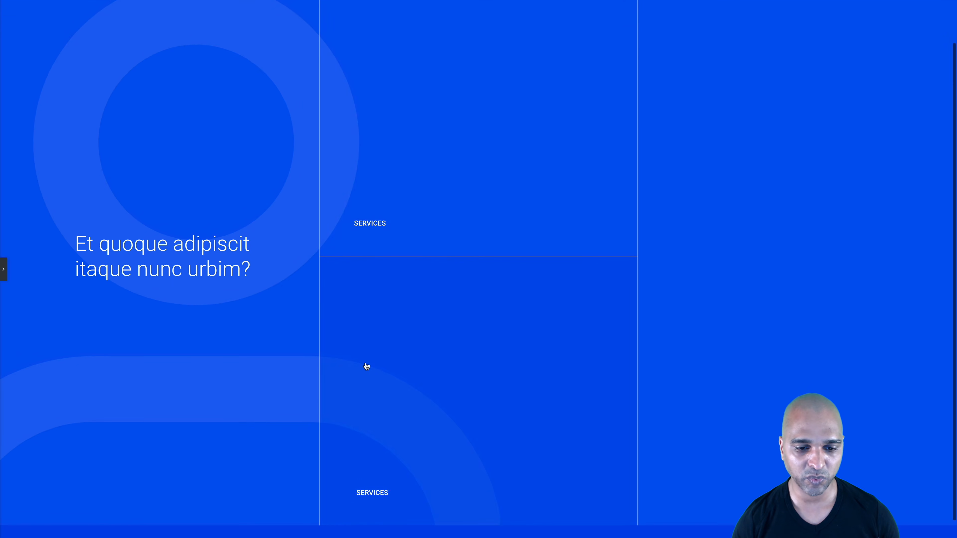
scroll(367, 223, up, 1)
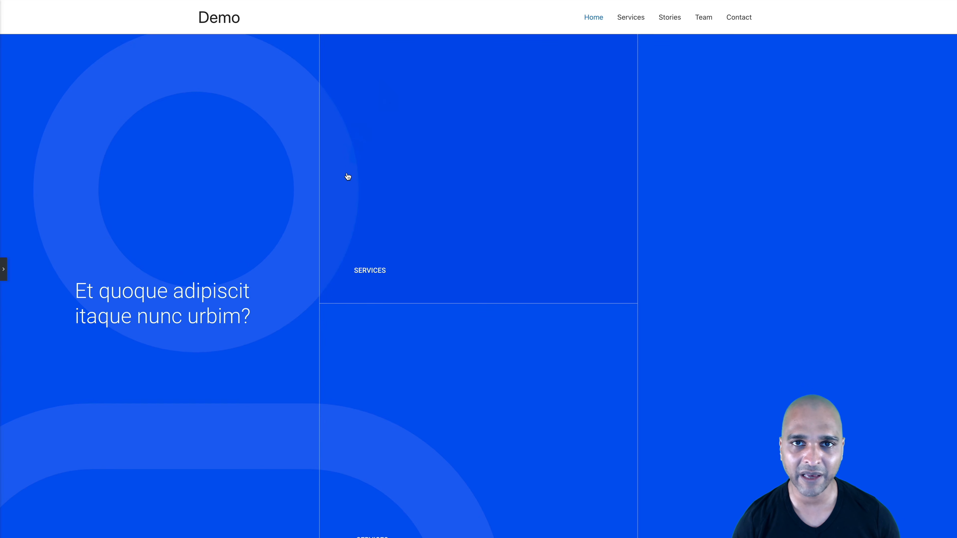
scroll(347, 239, down, 1)
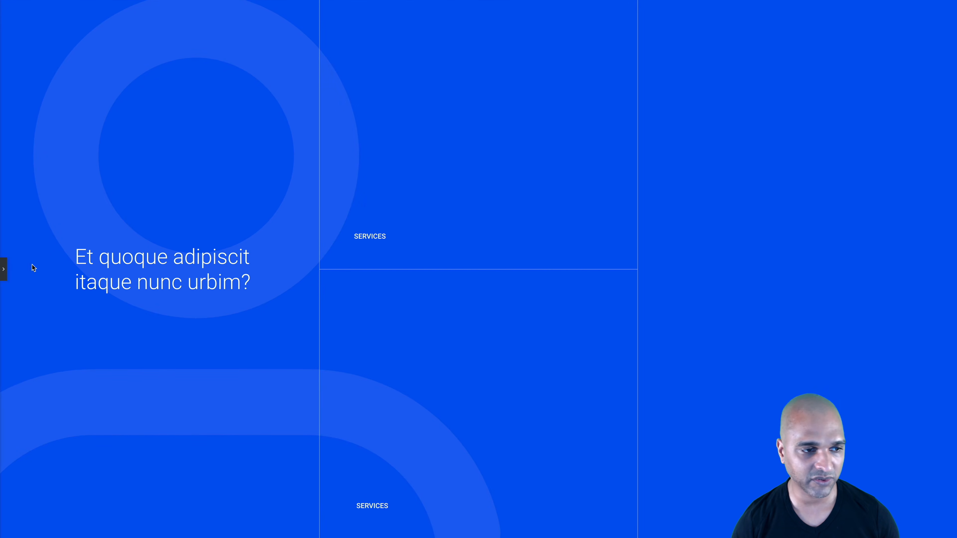
click(4, 265)
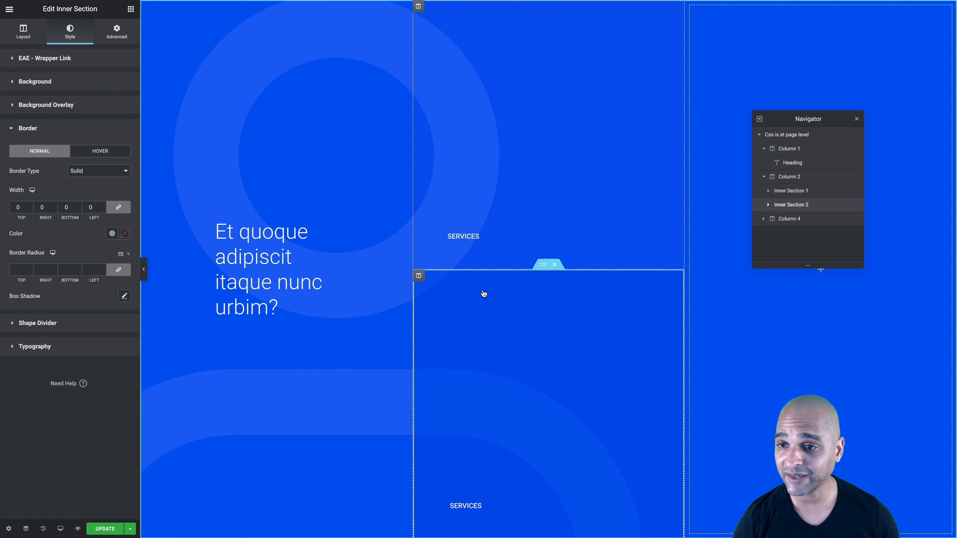
Duplicate Column 2 with all its cells and rename the copy Column 3.
click(764, 148)
click(763, 148)
click(764, 163)
click(787, 166)
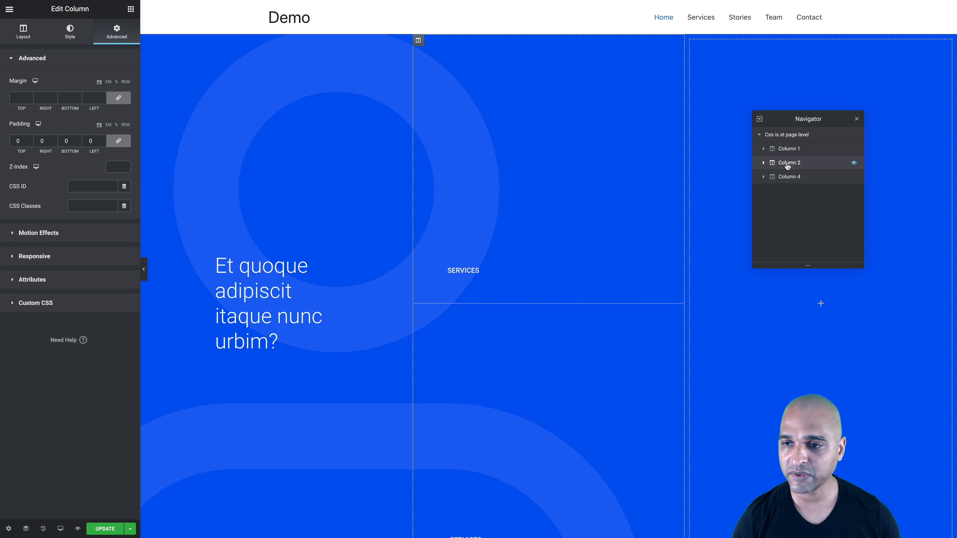
right_click(787, 166)
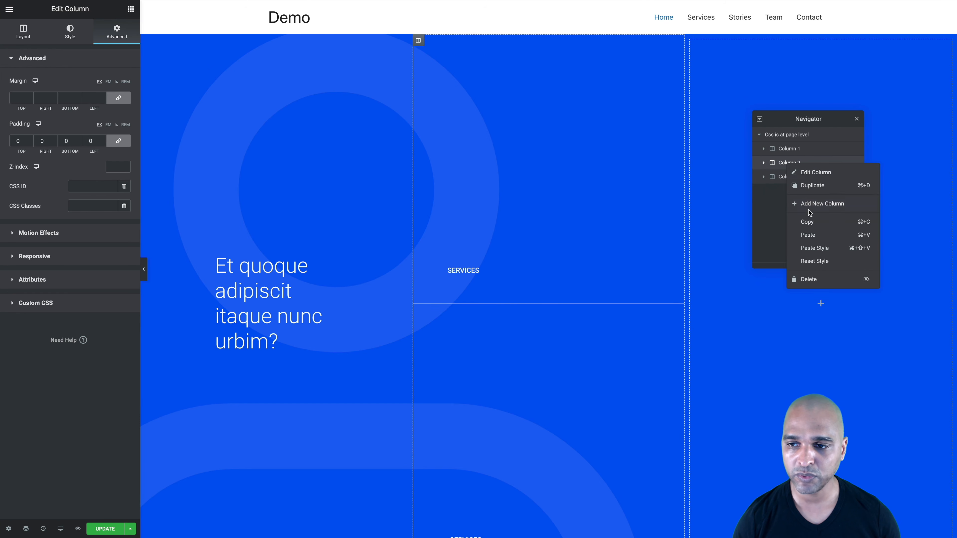
click(807, 187)
double_click(795, 178)
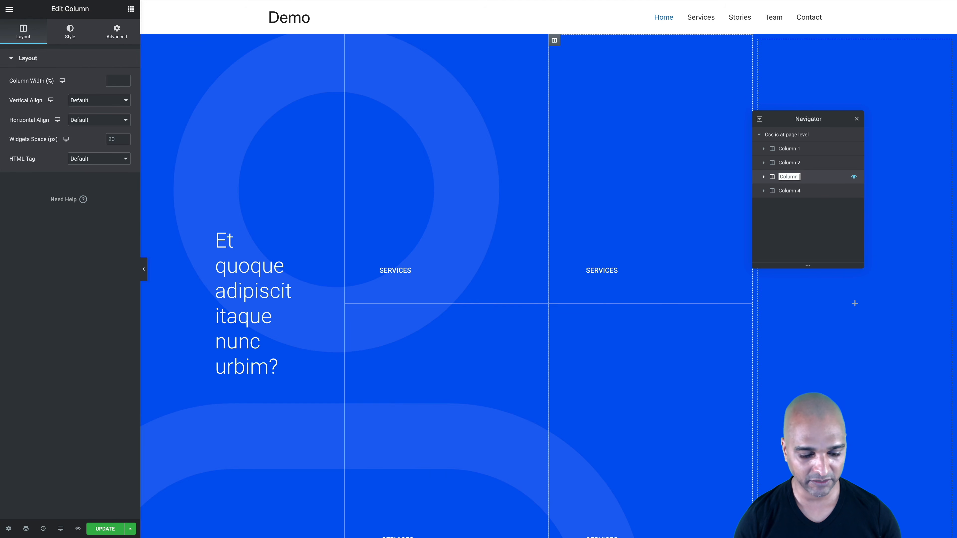
key(Return)
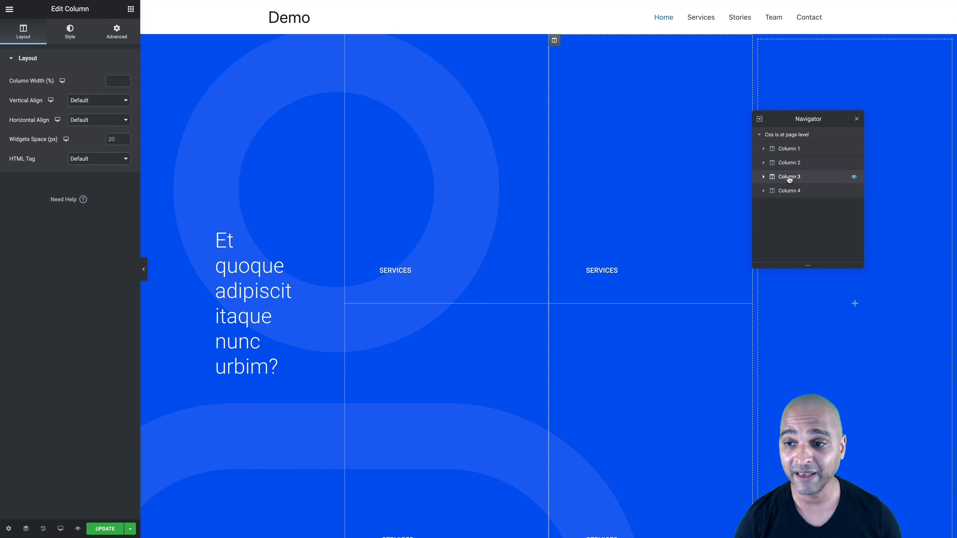
Set Column 3's left border width to 0 and update the page.
scroll(637, 252, down, 3)
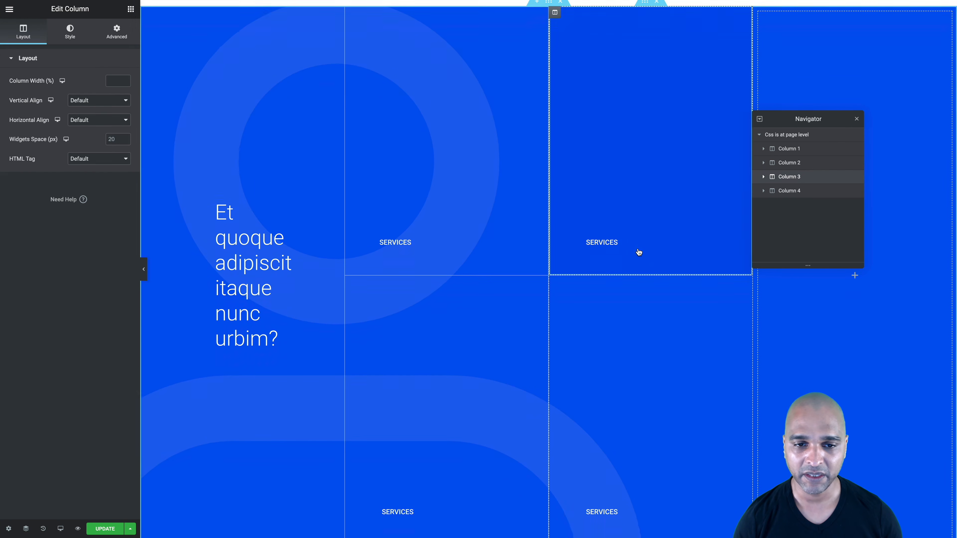
scroll(637, 252, up, 3)
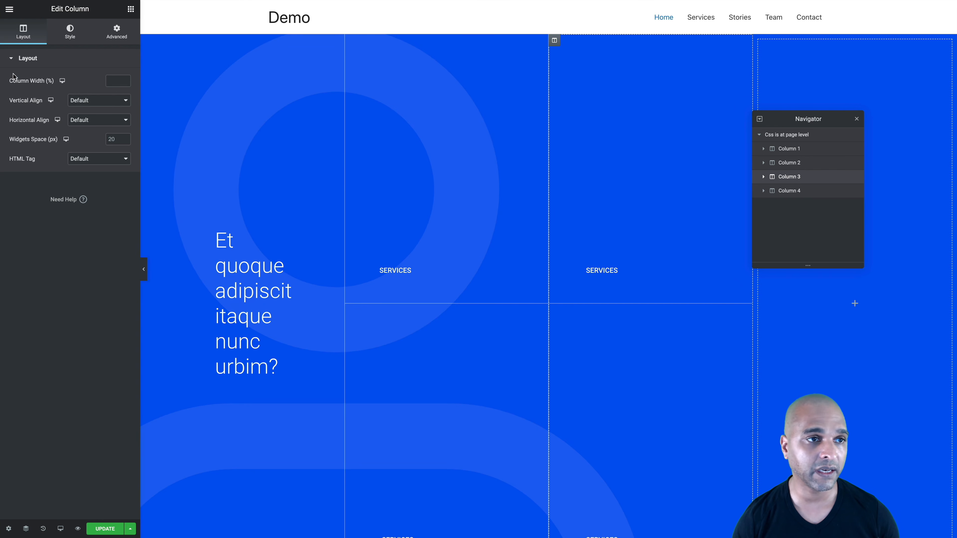
click(64, 36)
click(37, 130)
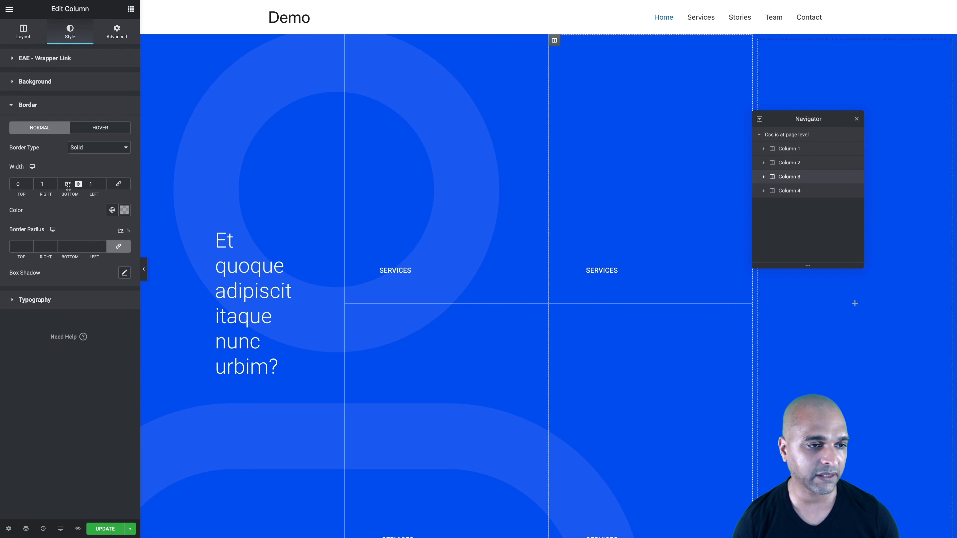
click(102, 186)
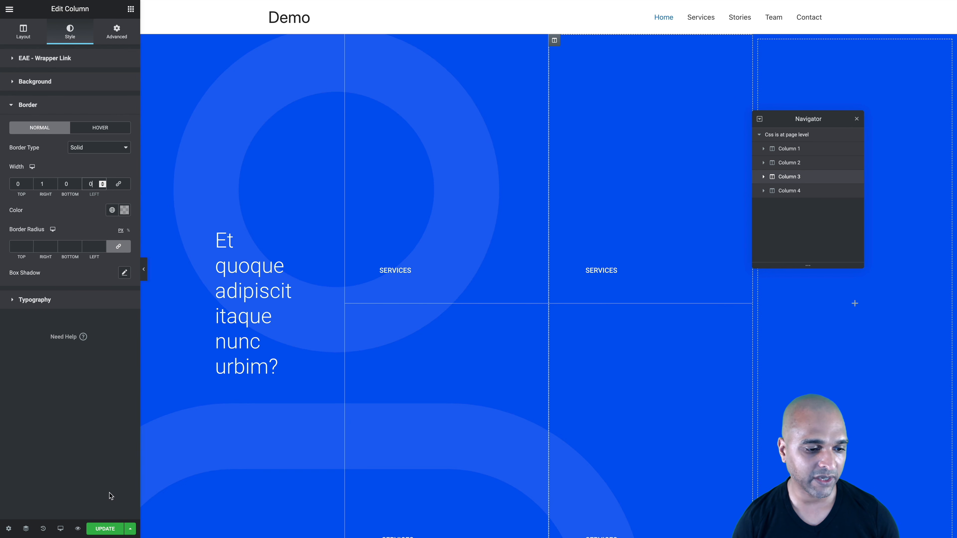
click(101, 529)
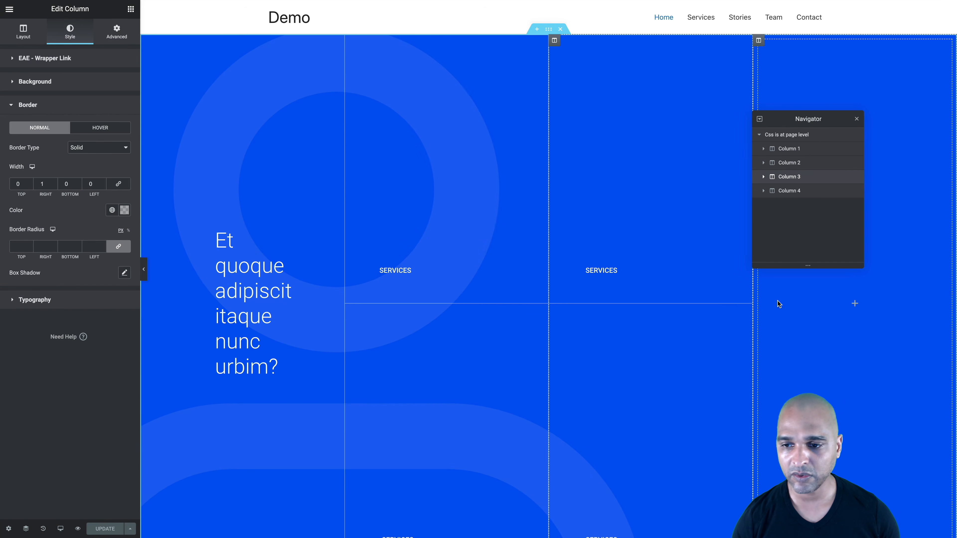
Resize the columns to give Column 1 50% of the width, Columns 2 and 3 roughly equal widths and Column 4 a narrow strip, and update the page.
drag(754, 304, 899, 305)
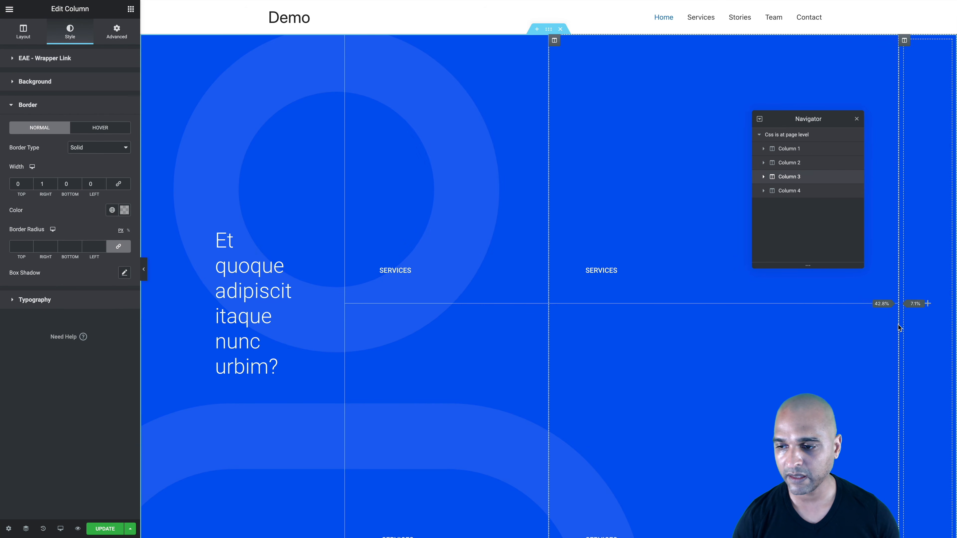
drag(548, 325, 722, 335)
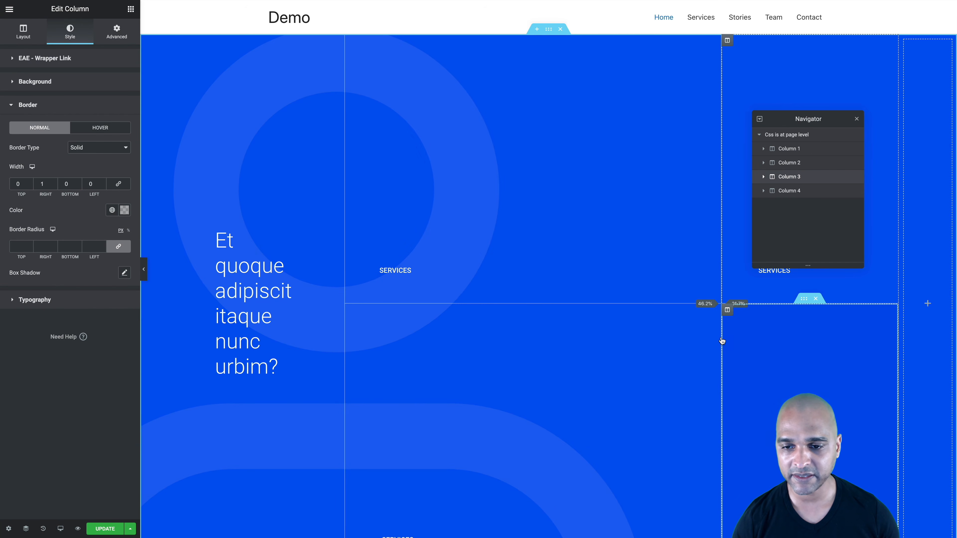
drag(352, 322, 548, 329)
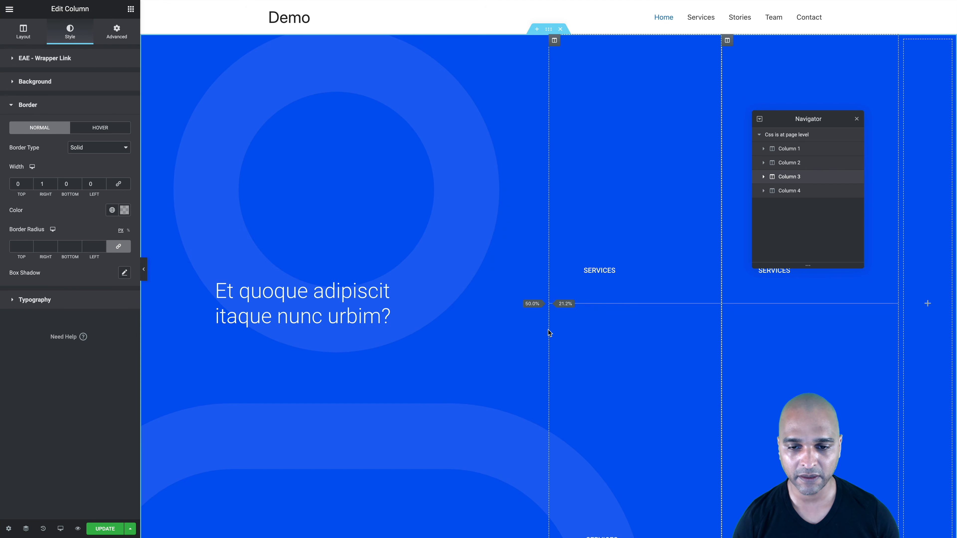
mouse_move(721, 297)
mouse_down()
mouse_move(690, 297)
mouse_move(717, 296)
mouse_up()
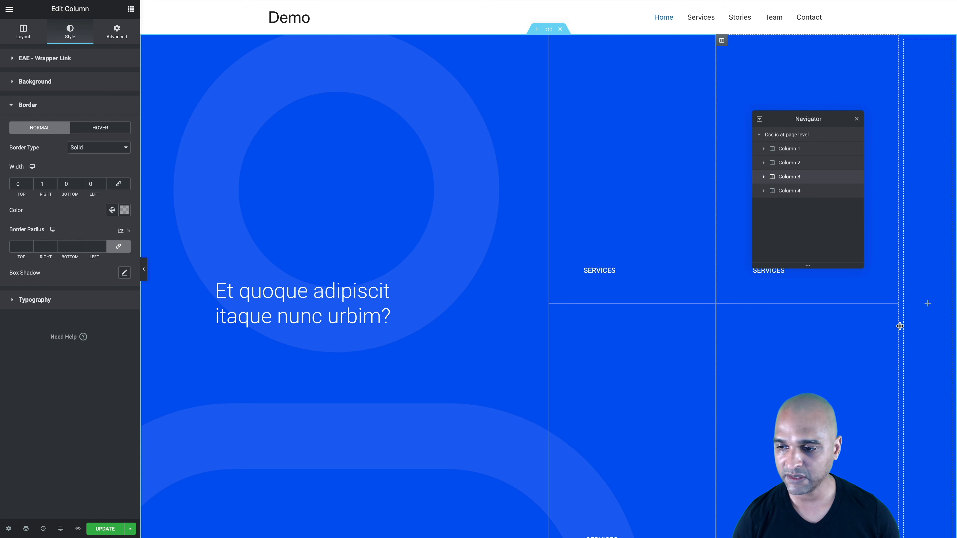
mouse_move(899, 325)
mouse_down()
mouse_move(860, 324)
mouse_move(884, 323)
mouse_up()
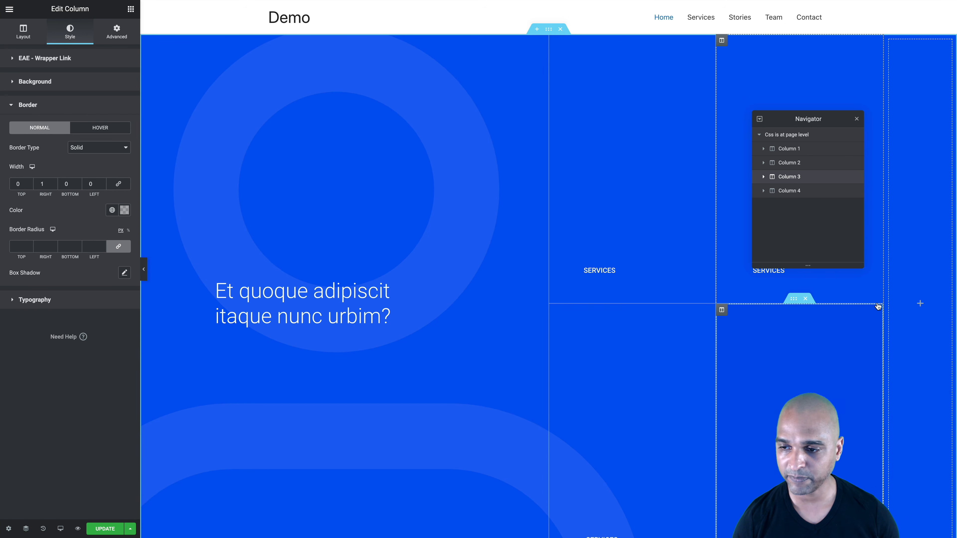
click(102, 528)
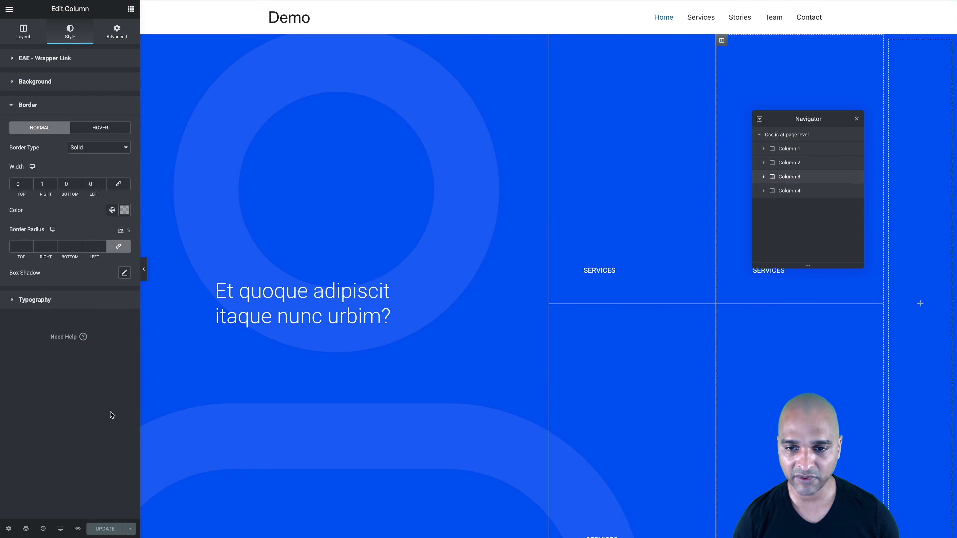
Move the Navigator clear of the cells and change the button text in Column 2's lower cell to Team.
scroll(553, 423, down, 3)
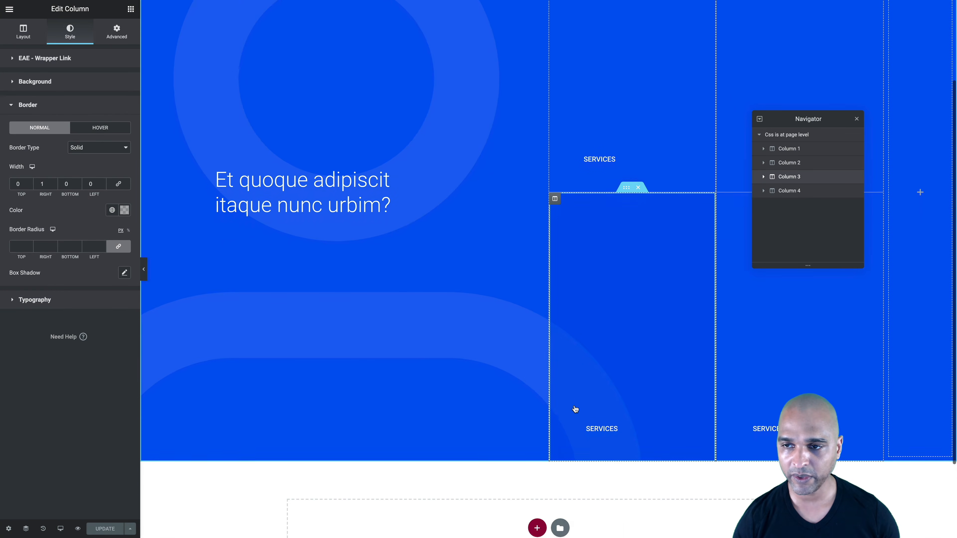
drag(777, 119, 388, 212)
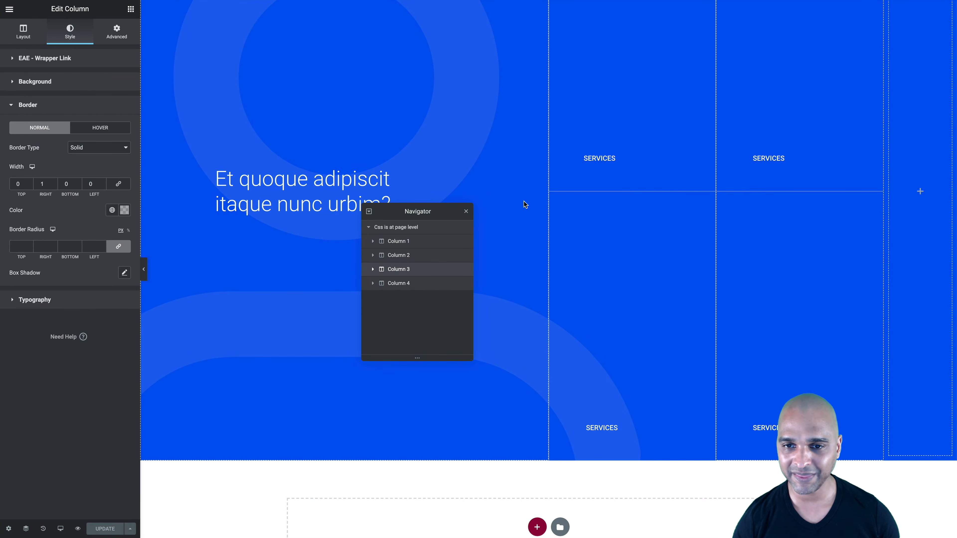
scroll(524, 201, up, 3)
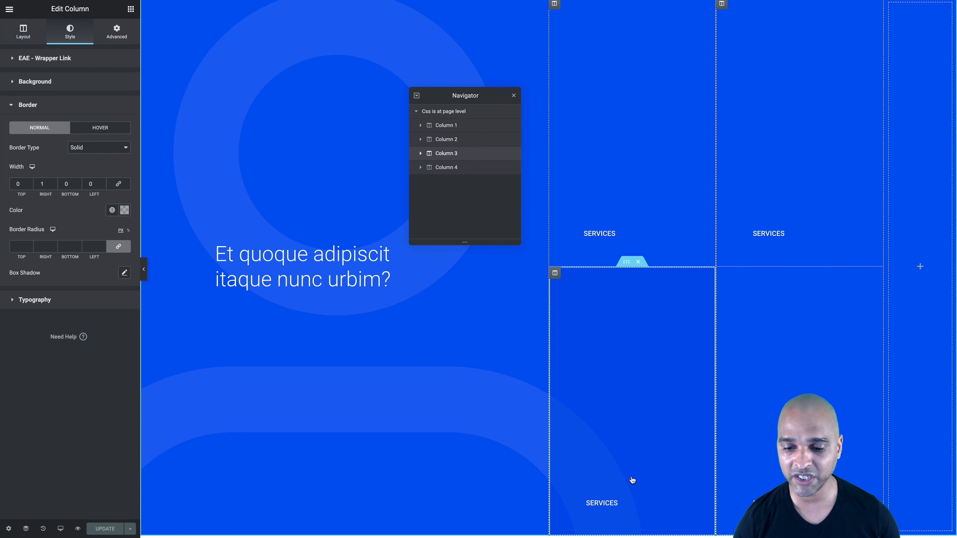
click(687, 501)
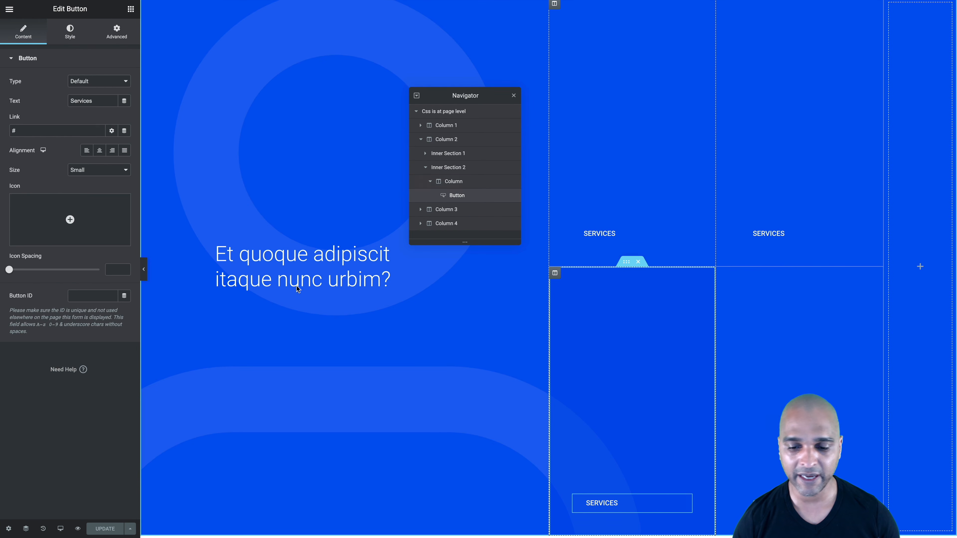
double_click(77, 100)
text(Team)
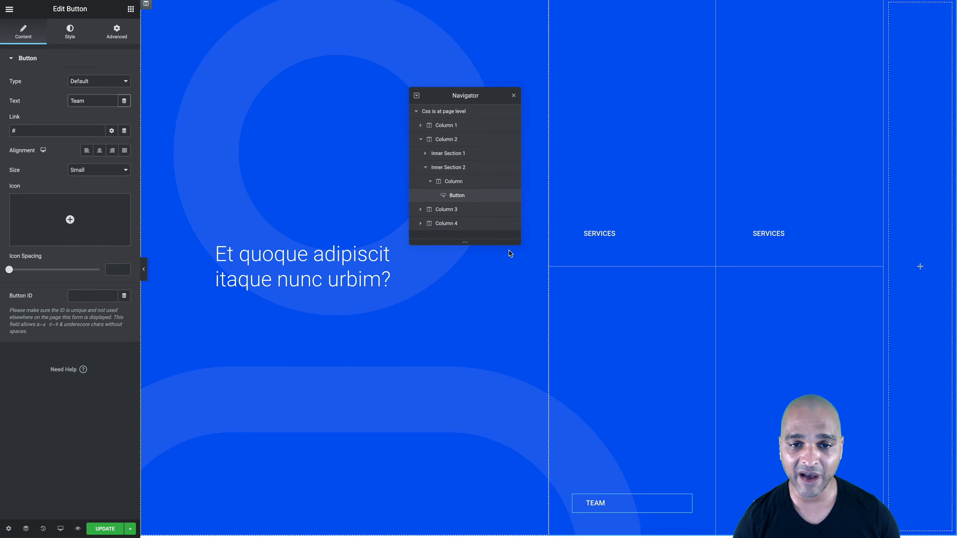
Open the wrapper link settings of the column inside Column 2's Inner Section 2.
click(426, 167)
click(421, 139)
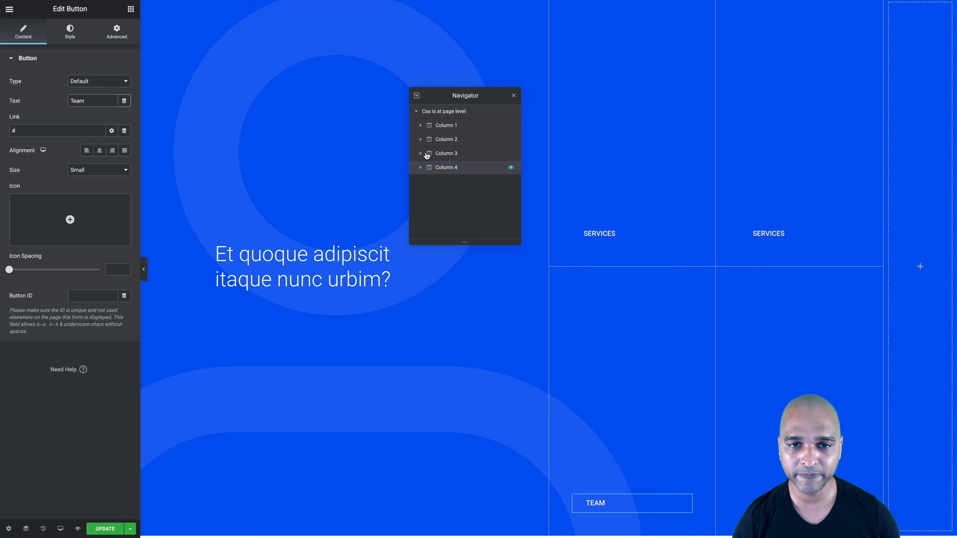
click(420, 139)
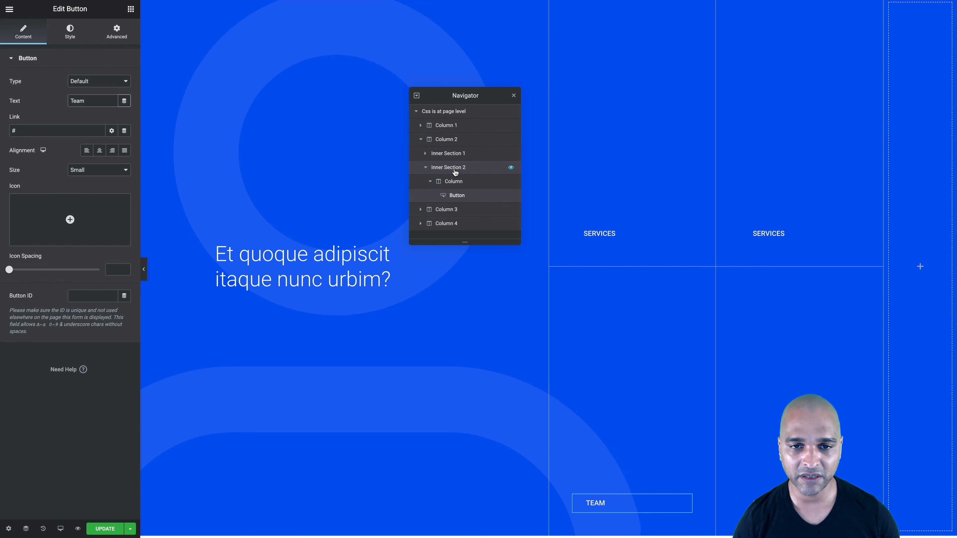
click(453, 183)
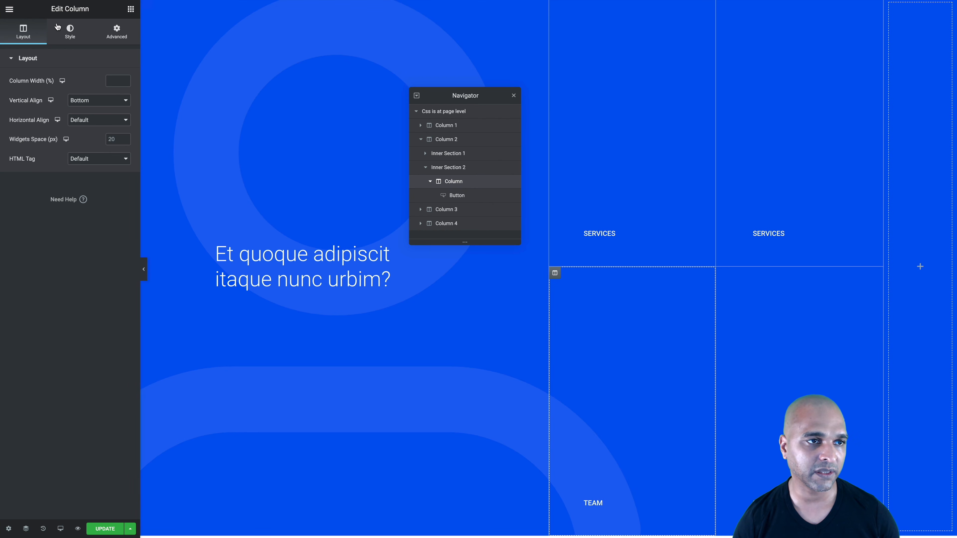
click(69, 40)
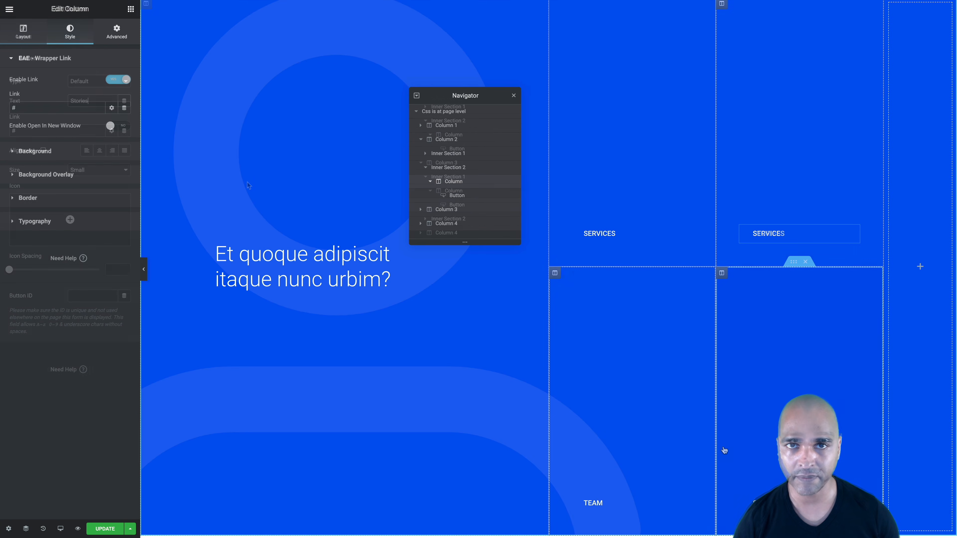
Change the button text in Column 3's upper cell to Stories.
click(764, 233)
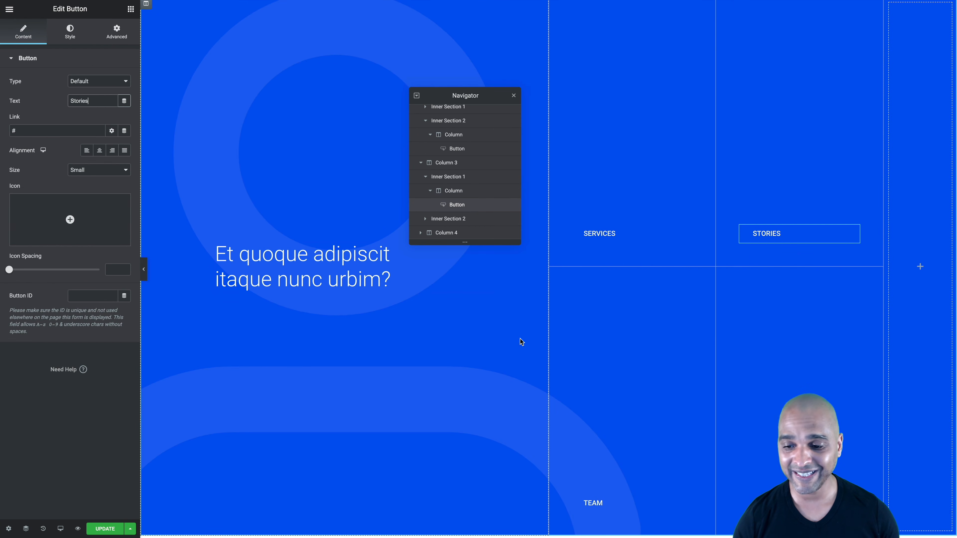
click(132, 37)
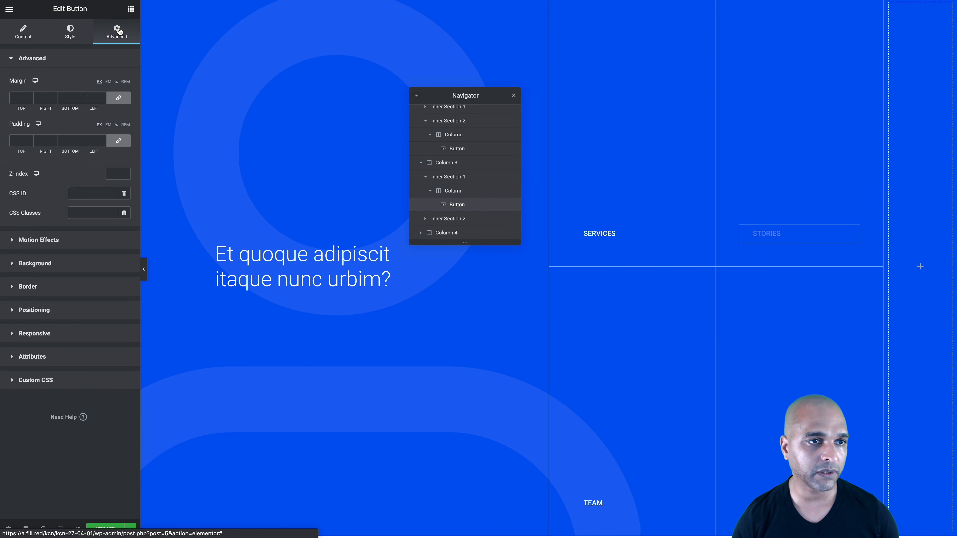
Add a Blockquote widget above the button in Column 3's lower cell and delete that cell's button.
click(131, 8)
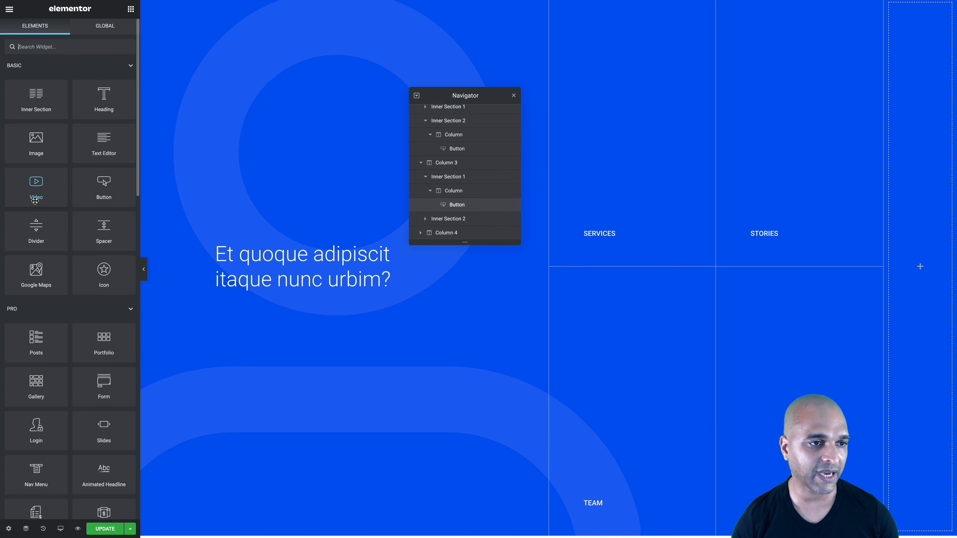
click(74, 45)
text(bloc)
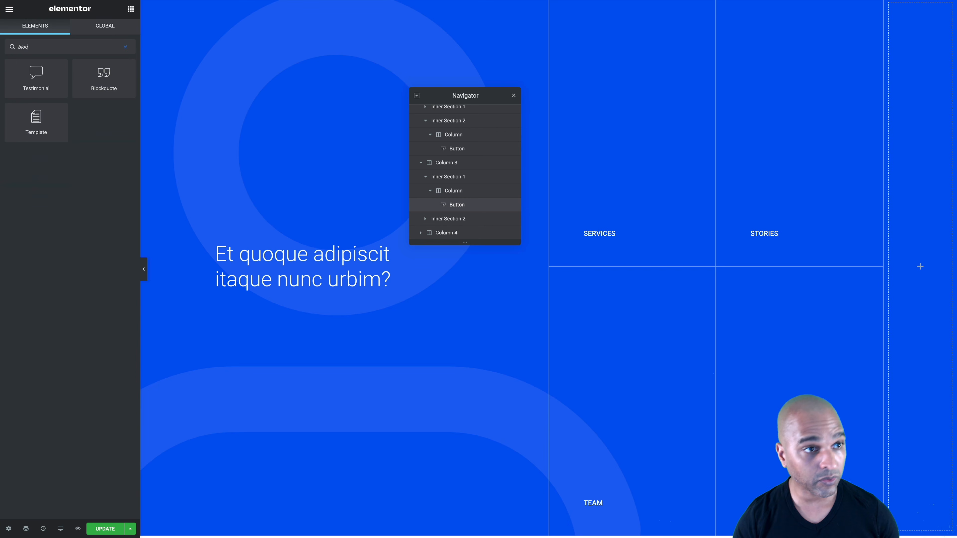
drag(104, 77, 755, 495)
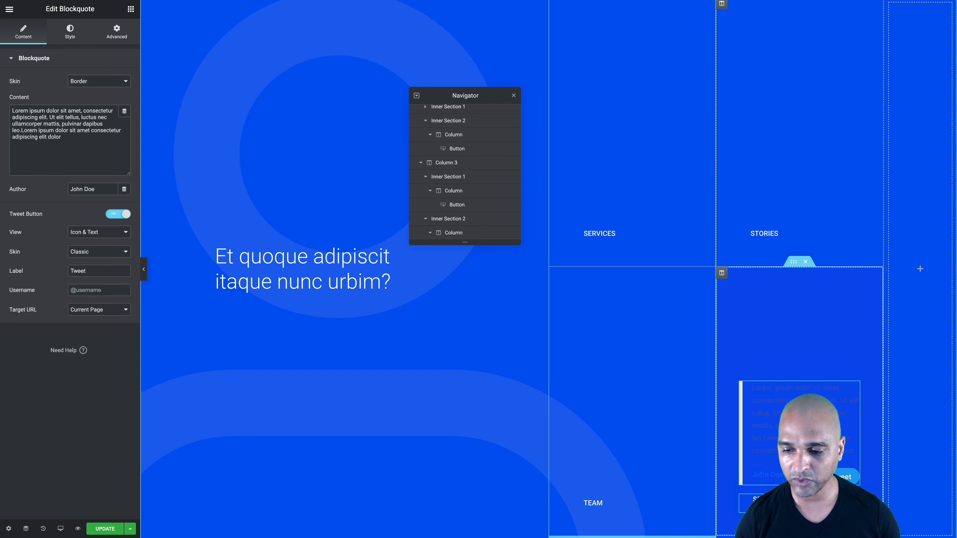
right_click(766, 489)
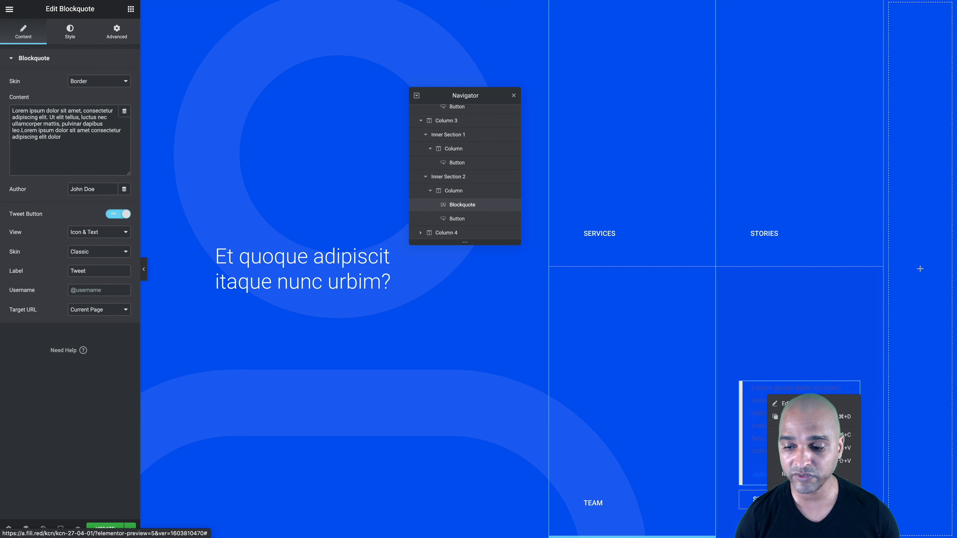
click(789, 523)
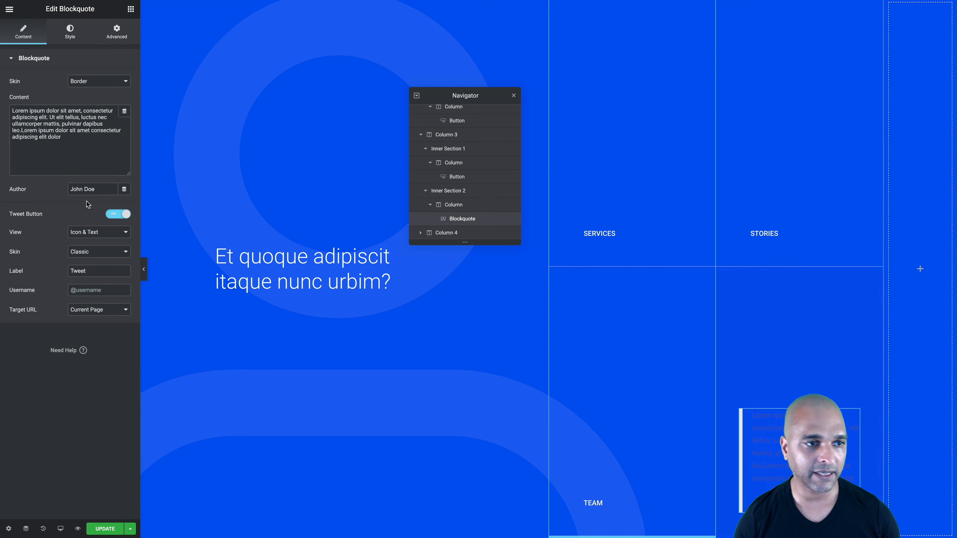
Set the blockquote's content to "Lorem ipsum dolor sit amet, consectetur adipiscing elit. Ut elit tellus." and its author to TWITTER.
triple_click(57, 123)
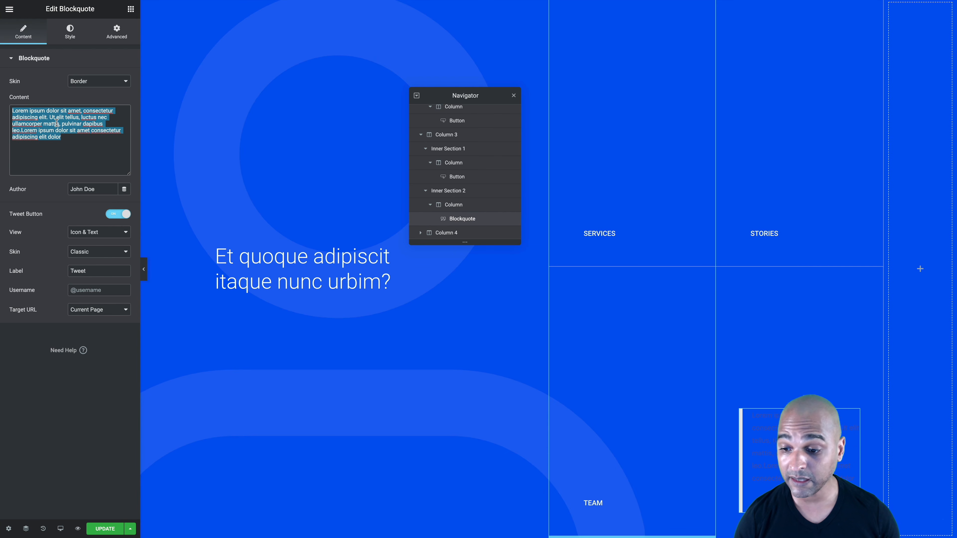
text(Lorem ipsum dolor sit amet, consectetur adipiscing elit. Ut elit tellus.)
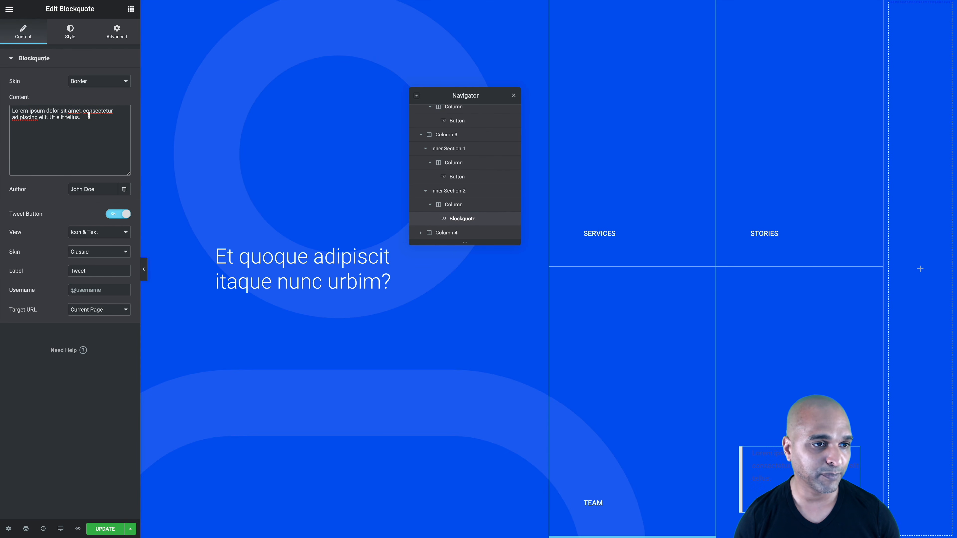
drag(81, 117, 2, 109)
click(66, 143)
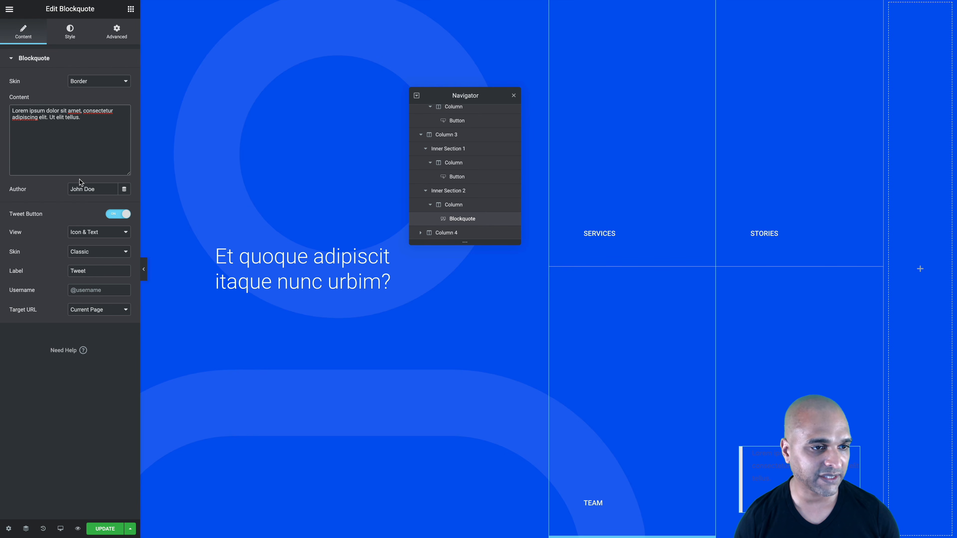
triple_click(83, 189)
text(TWITTER)
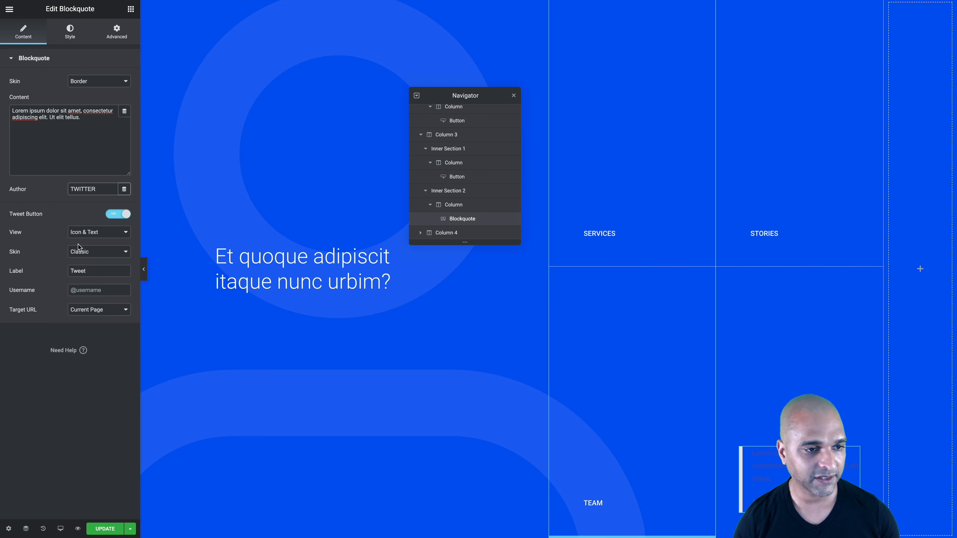
Set the blockquote's tweet button view to Icon and change its content text color to #FFFFFF.
click(82, 233)
click(82, 243)
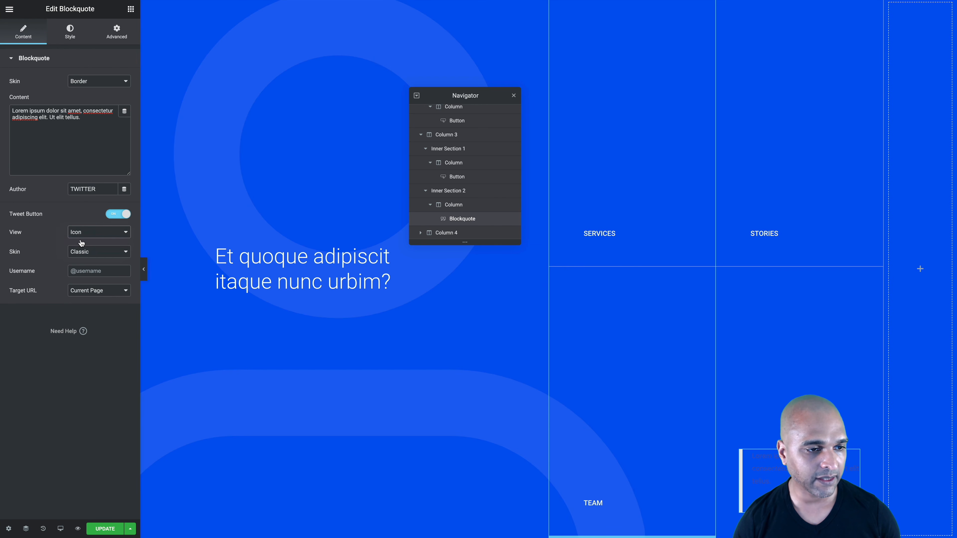
click(68, 37)
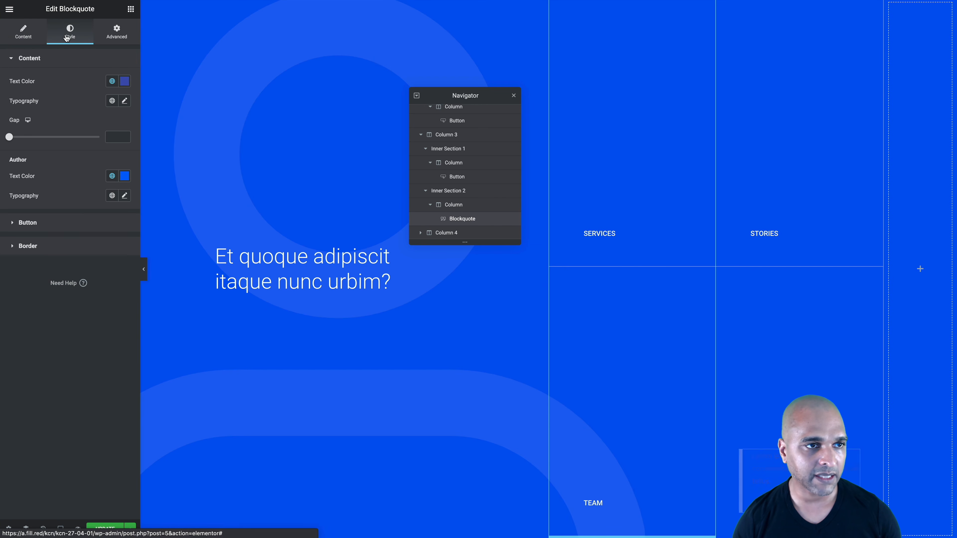
click(124, 84)
drag(75, 158, 2, 99)
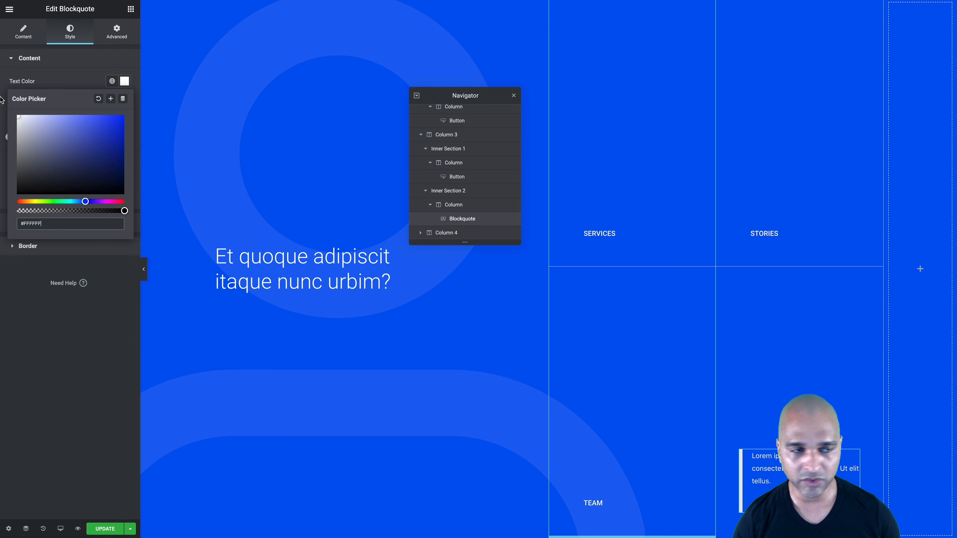
click(68, 70)
click(63, 54)
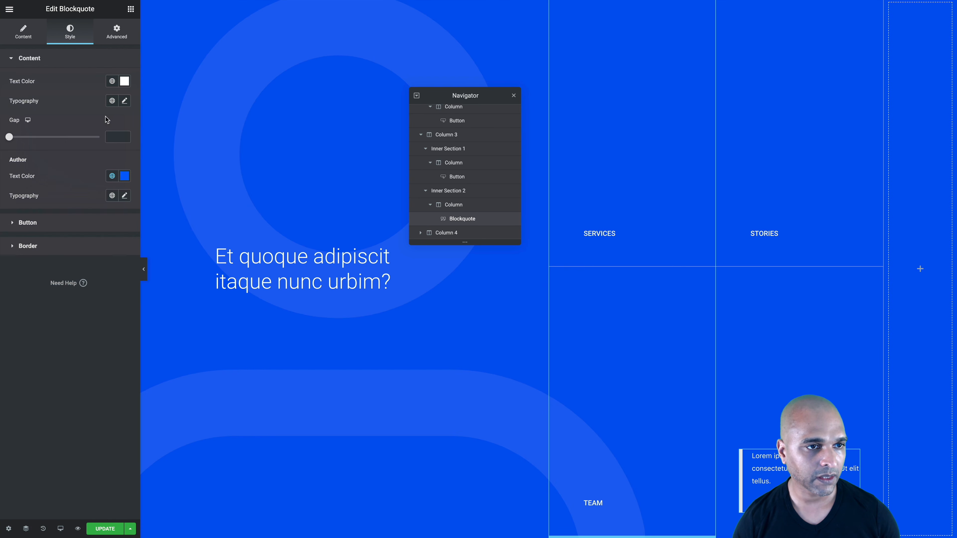
Change the blockquote's author text color to #FFFFFF.
click(125, 176)
drag(68, 245, 3, 191)
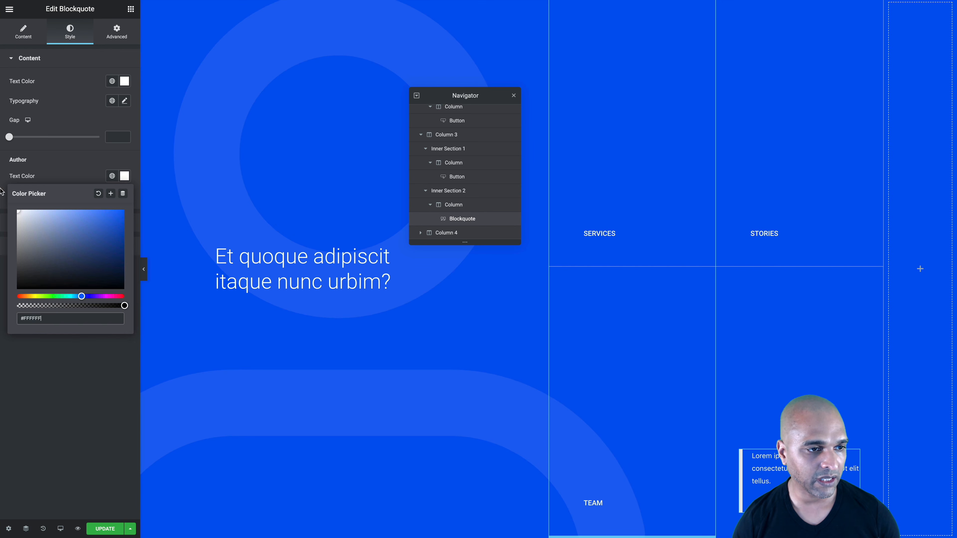
click(35, 476)
Set the blockquote's tweet button size to 2 and its color mode to Custom.
click(61, 226)
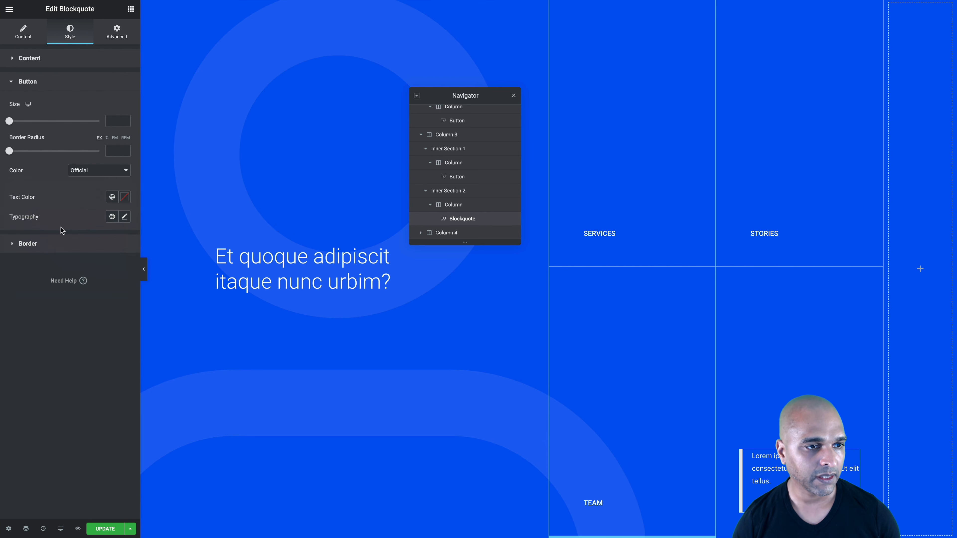
click(114, 121)
text(2)
click(120, 171)
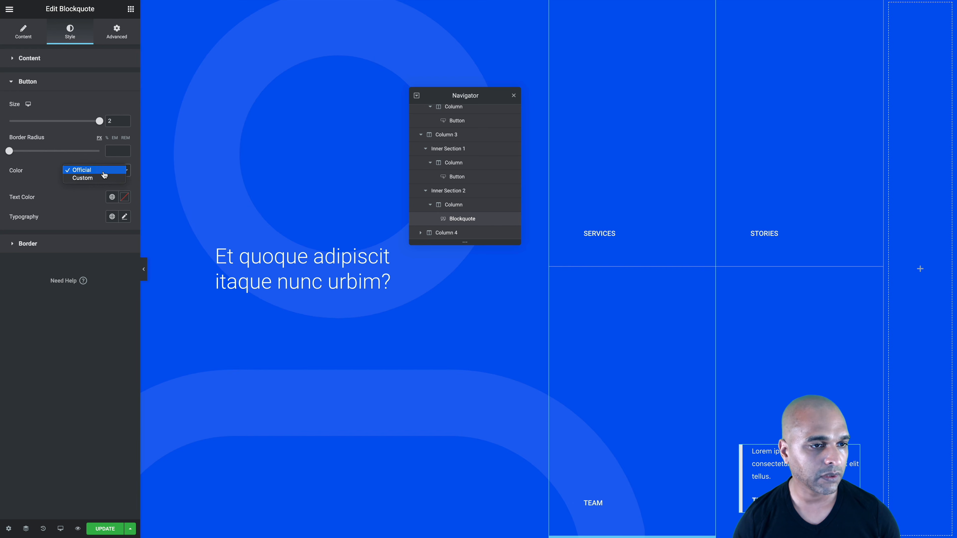
click(91, 179)
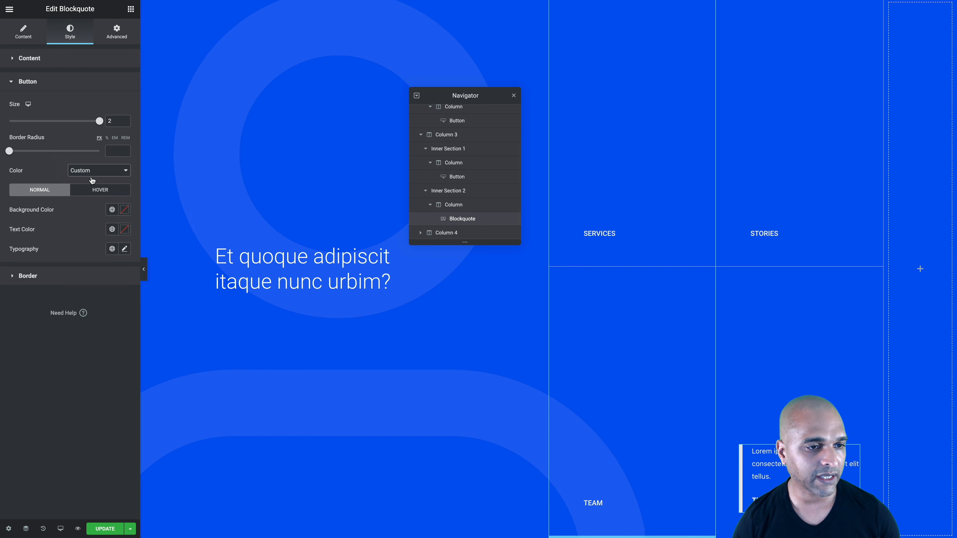
Give the tweet button a white background and the dark blue global text color, and save the page.
click(125, 210)
drag(53, 256, 2, 223)
click(68, 210)
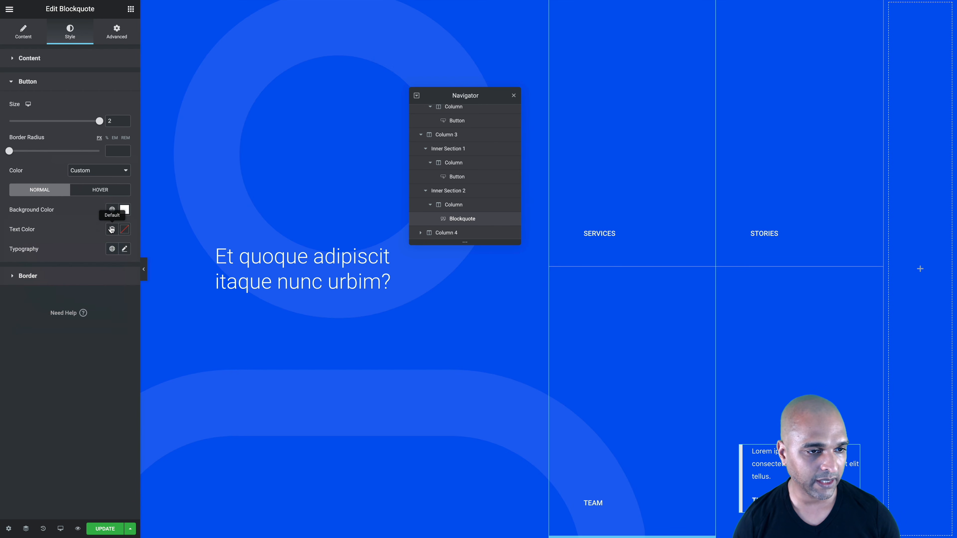
click(112, 230)
click(19, 309)
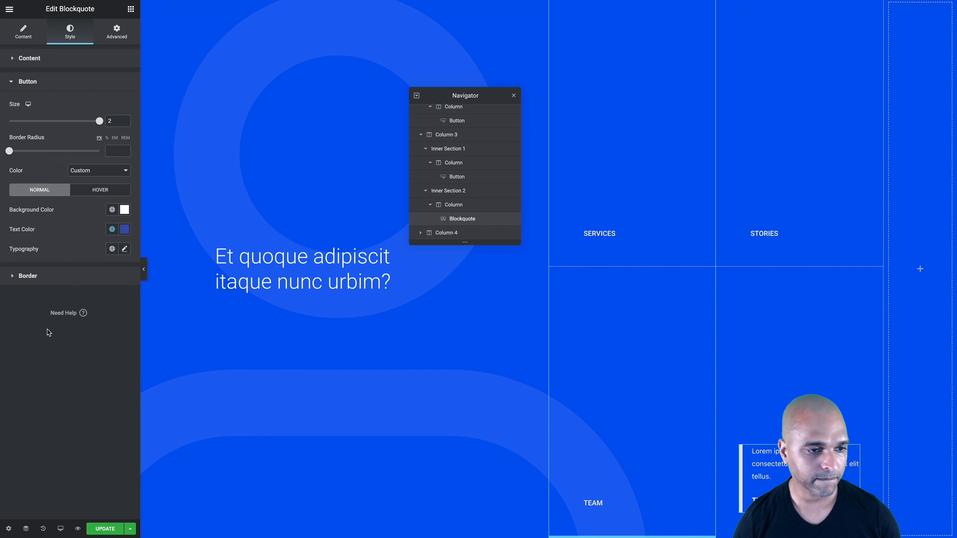
click(105, 529)
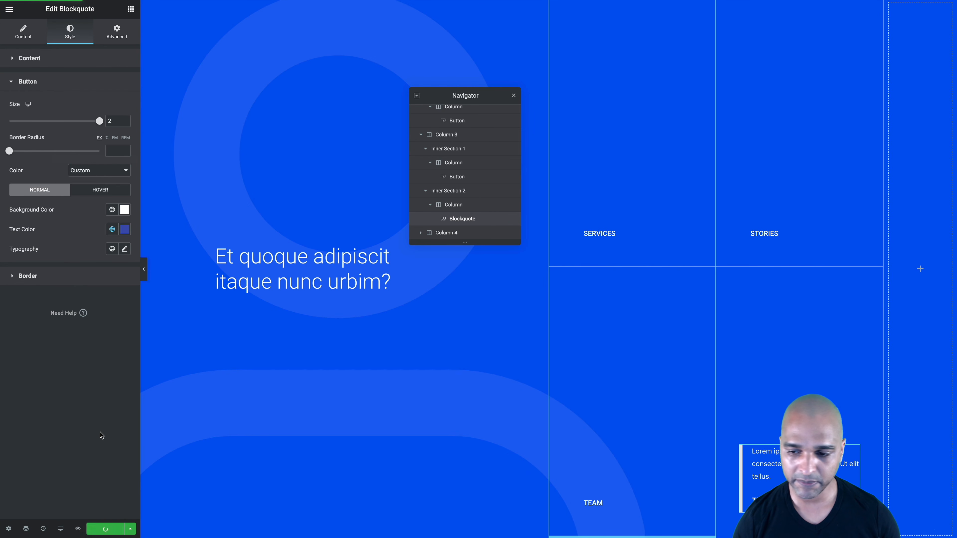
Set the blockquote's border width to 0, save the page, and review the grid on the live page.
click(50, 279)
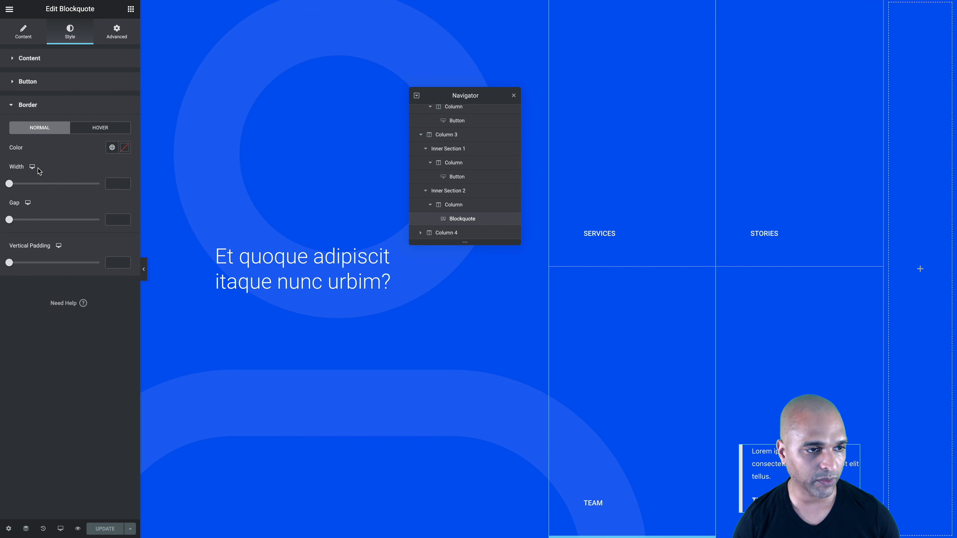
click(113, 183)
text(0)
key(ctrl+s)
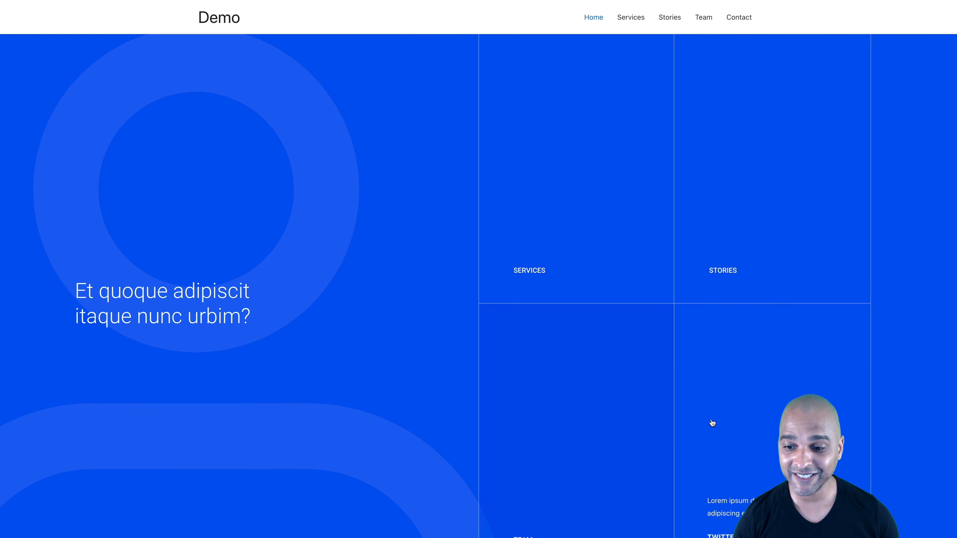
scroll(712, 423, down, 2)
scroll(736, 278, up, 2)
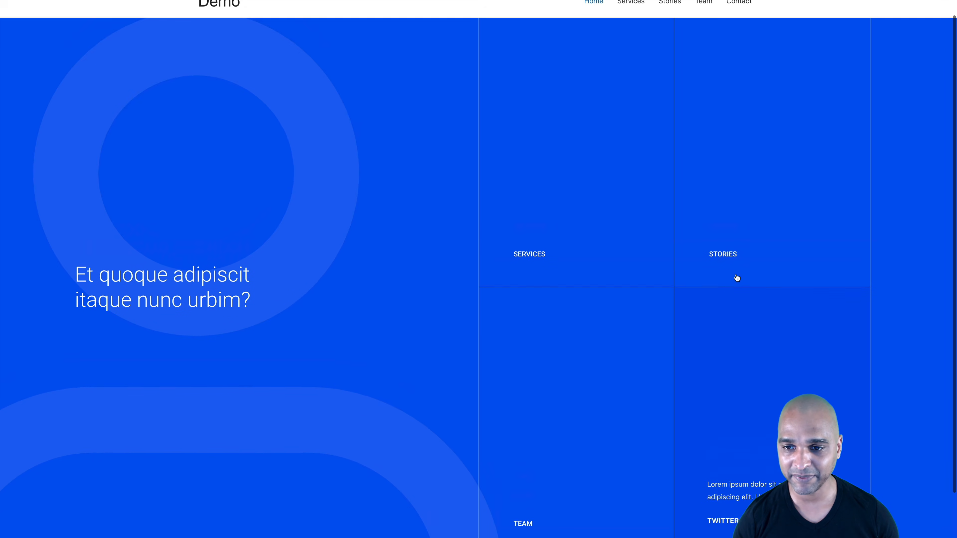
scroll(422, 452, down, 2)
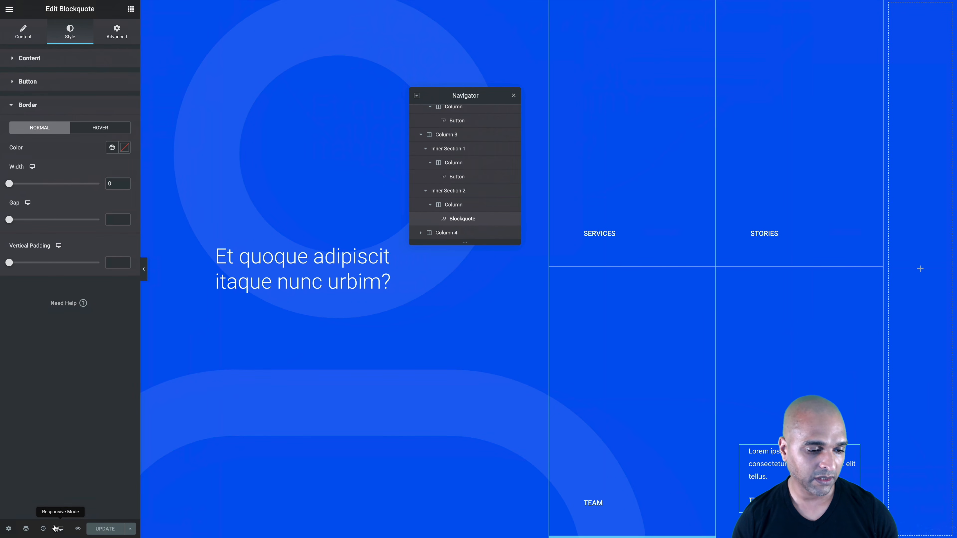
Switch to the Tablet preview, move the Navigator clear of the page, and collapse its tree to the main section's columns.
click(55, 527)
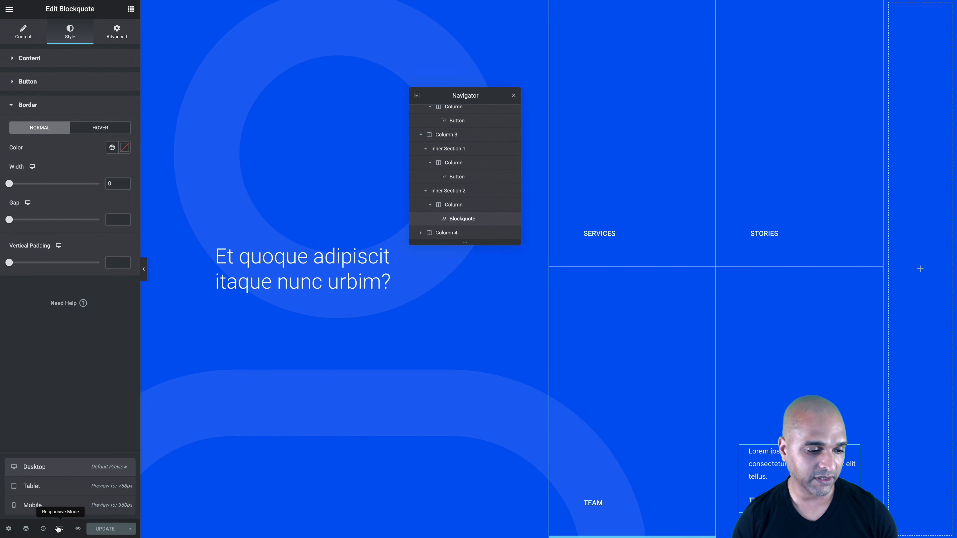
click(31, 486)
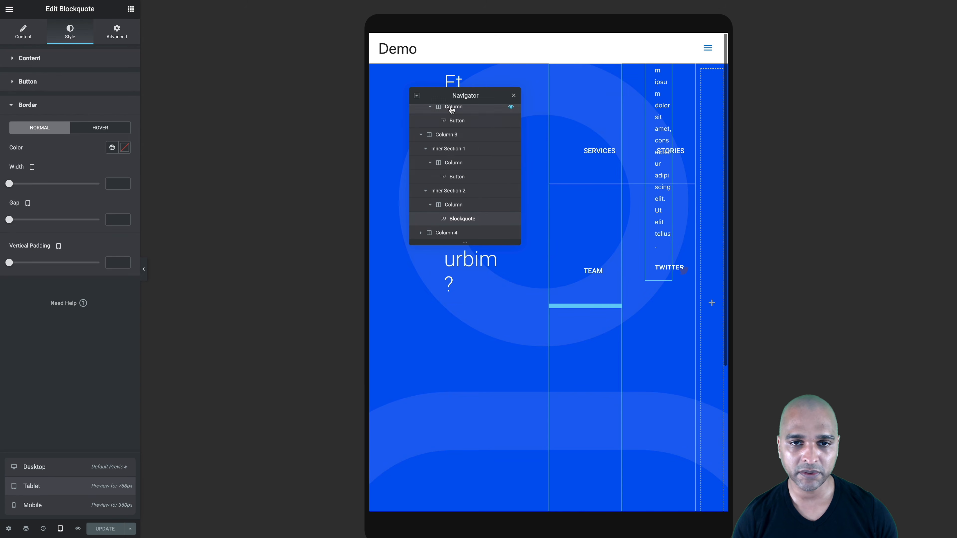
drag(451, 96, 811, 95)
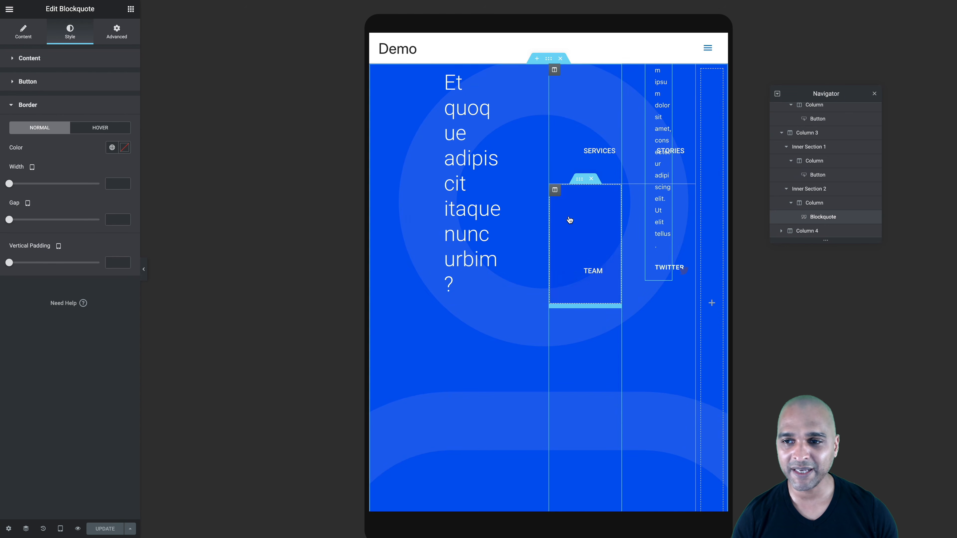
click(863, 146)
click(777, 94)
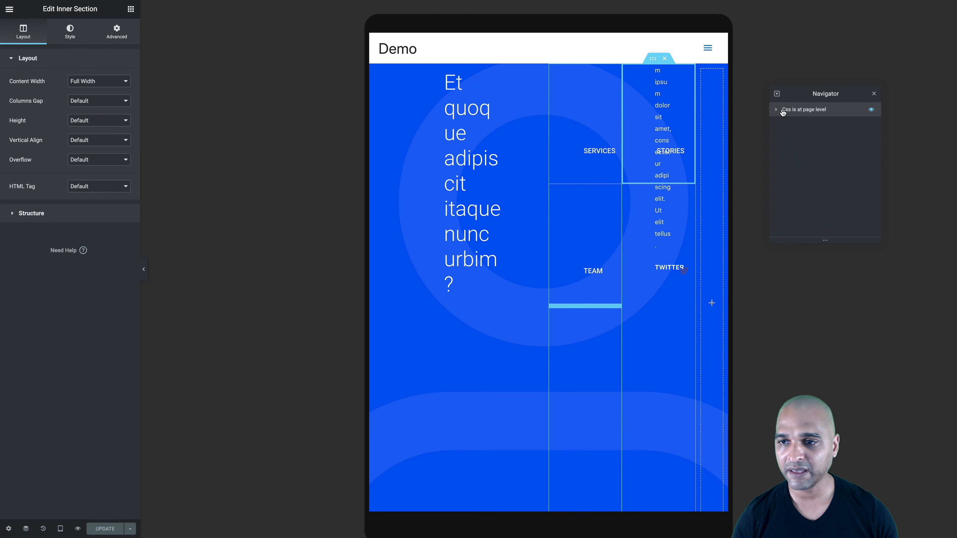
click(778, 110)
click(777, 110)
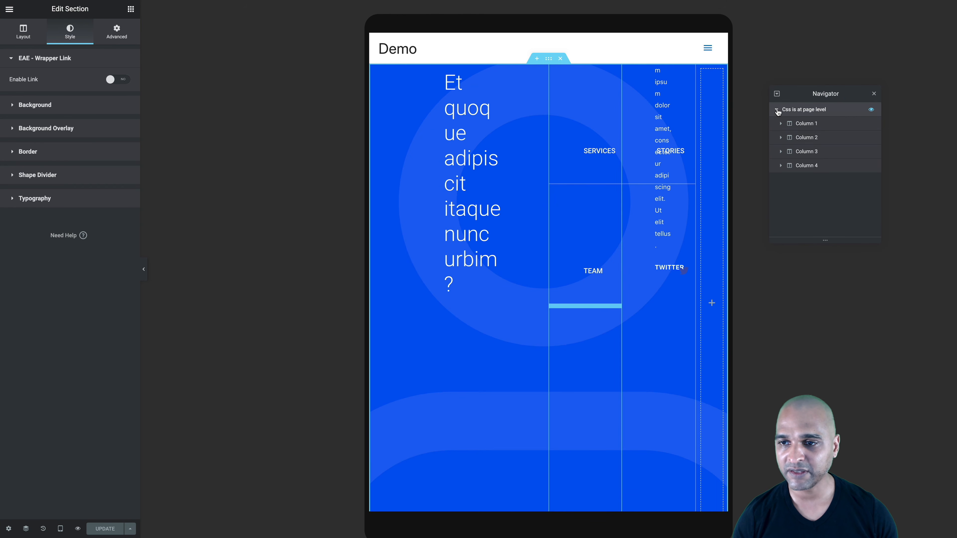
Set Column 1's tablet width to 100%.
click(800, 125)
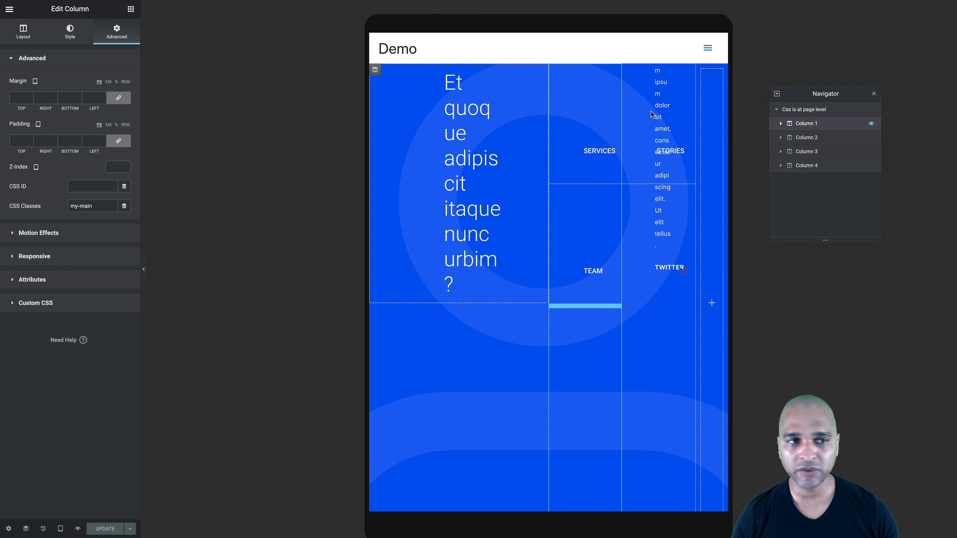
click(22, 33)
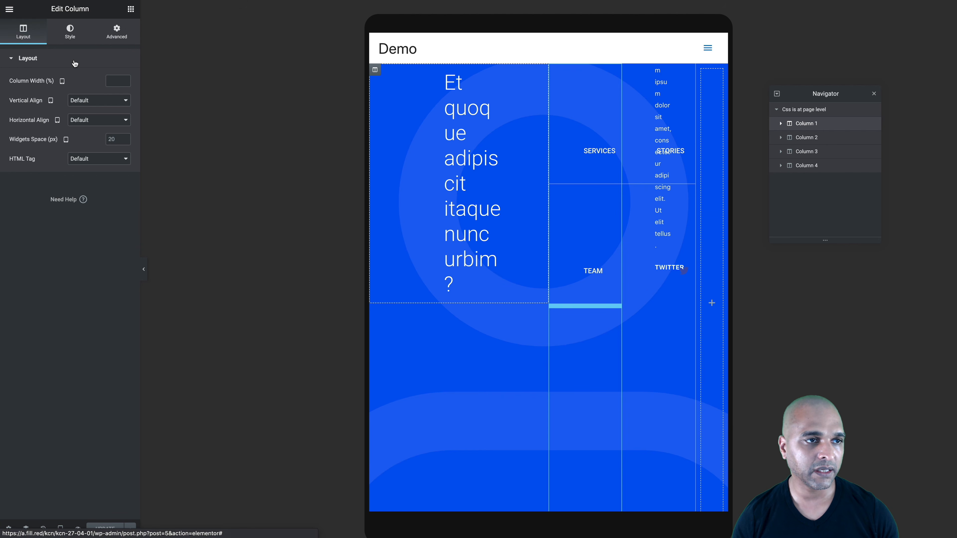
click(111, 81)
text(1)
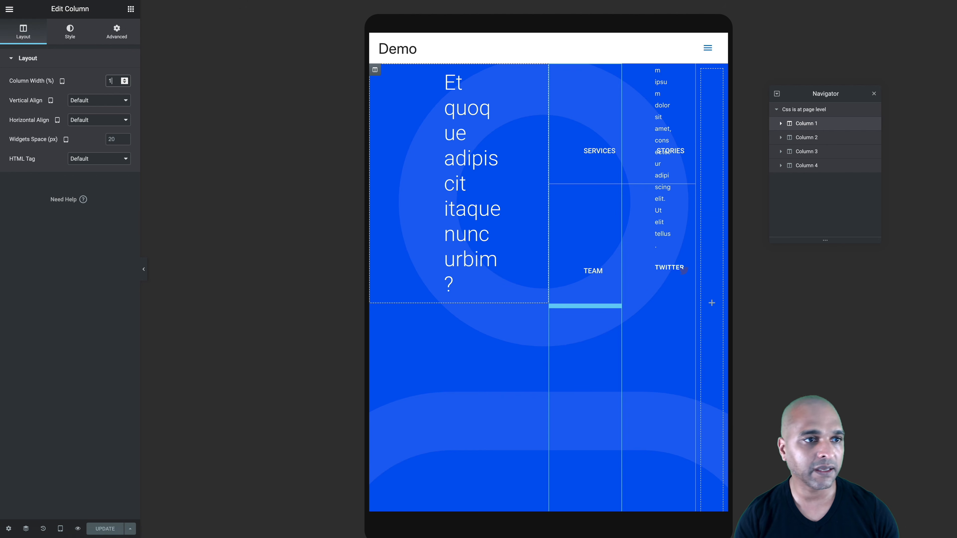
text(00)
Set the tablet width of Column 2 and Column 3 to 50% each.
click(803, 138)
click(23, 32)
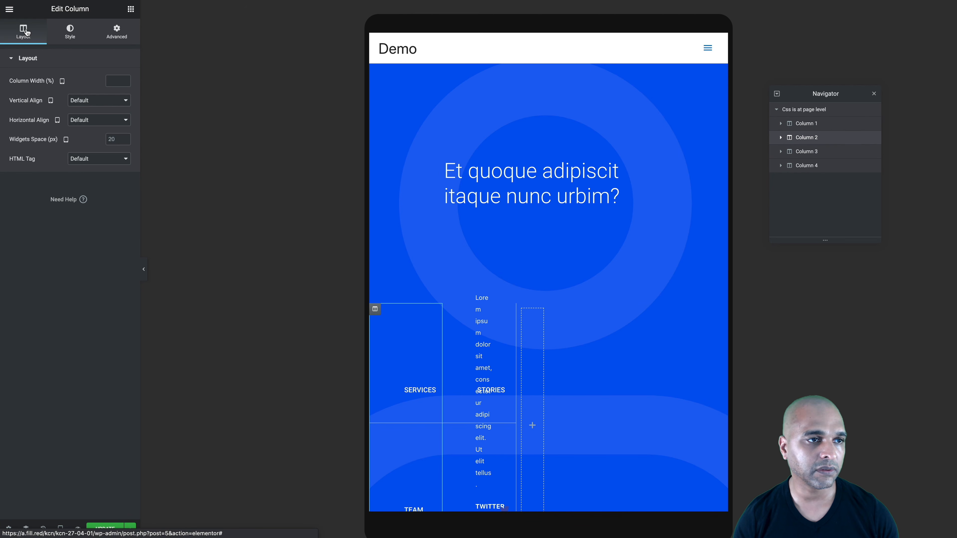
click(120, 81)
text(50)
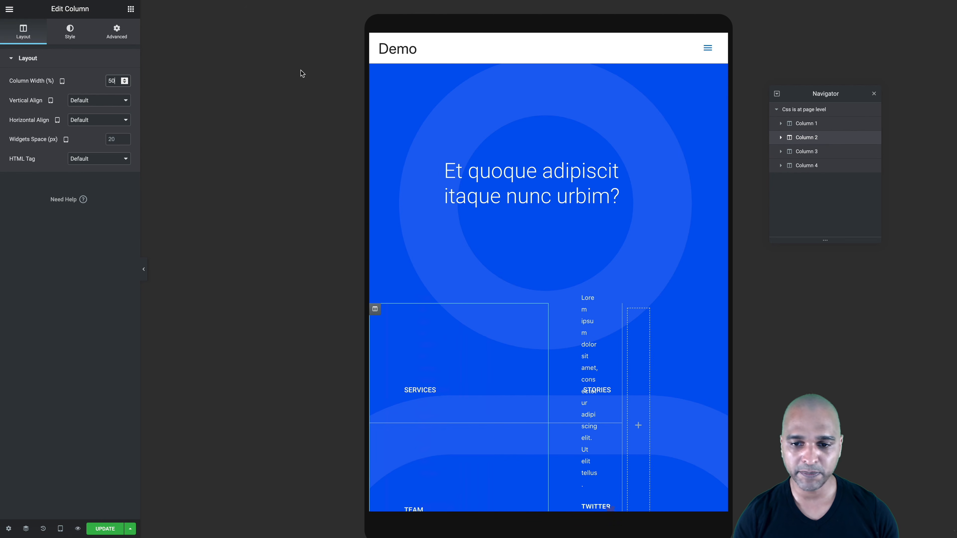
click(820, 152)
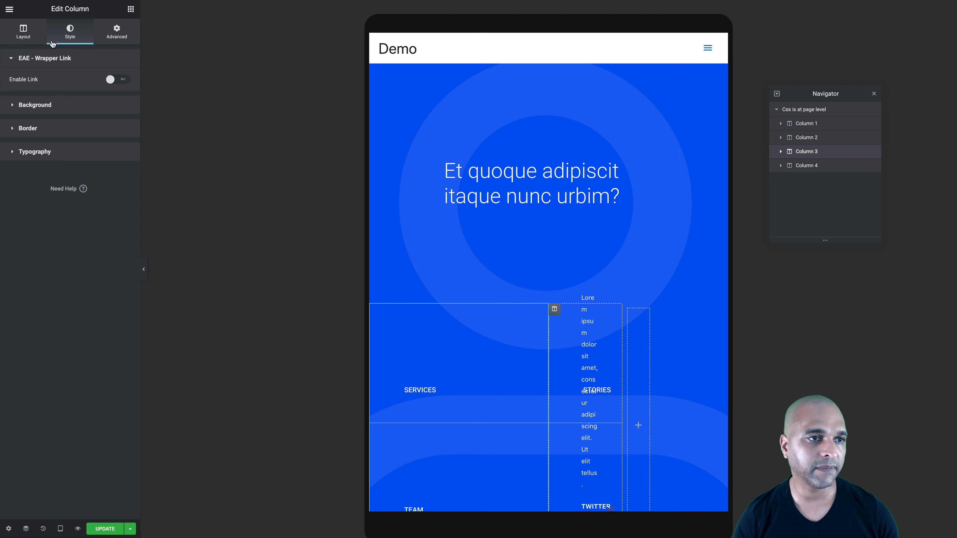
click(23, 32)
text(50)
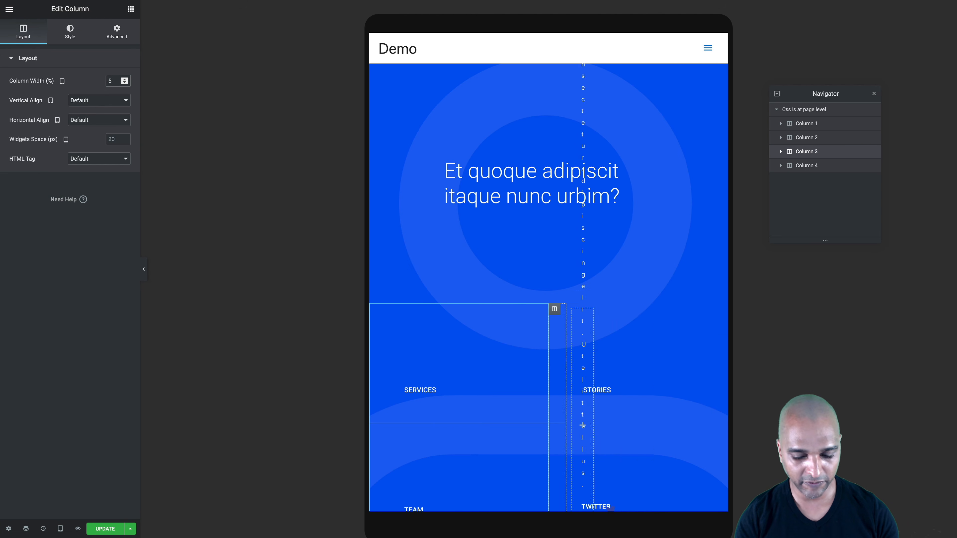
Set Column 4's tablet width to 100% and hide the column on tablet and mobile.
click(805, 166)
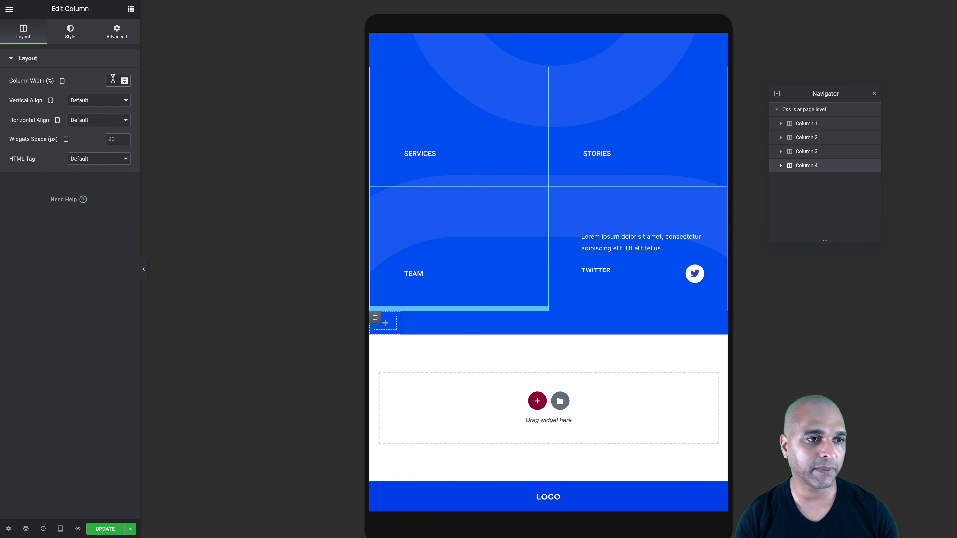
text(100)
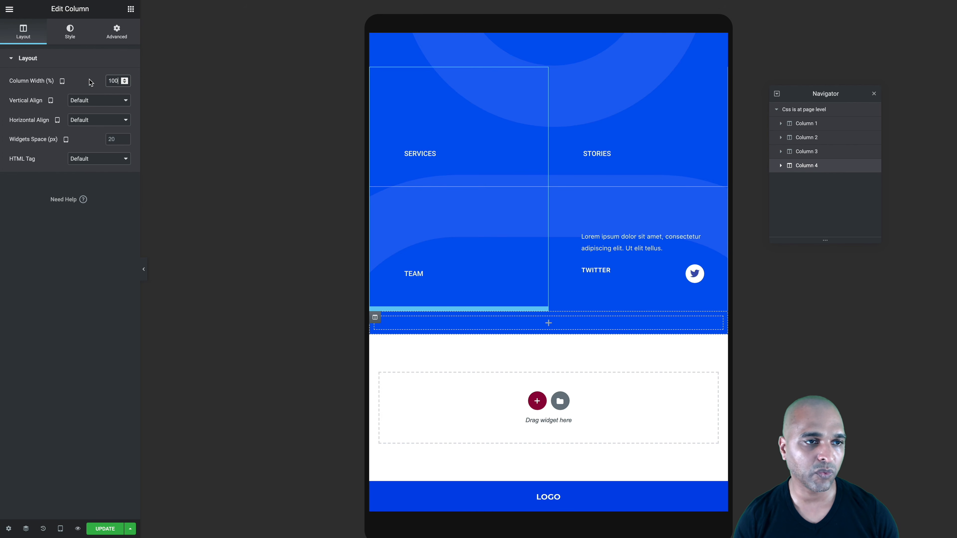
click(117, 33)
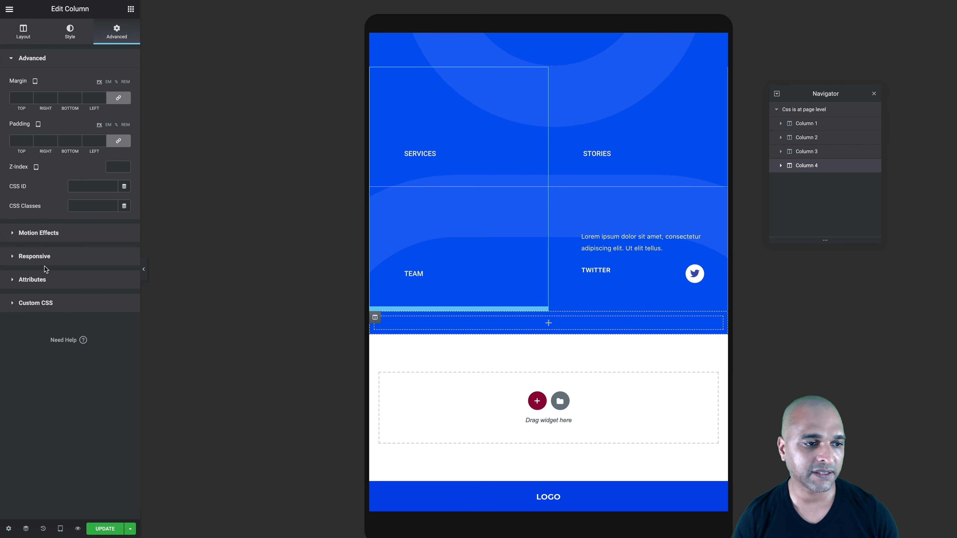
click(44, 260)
click(116, 164)
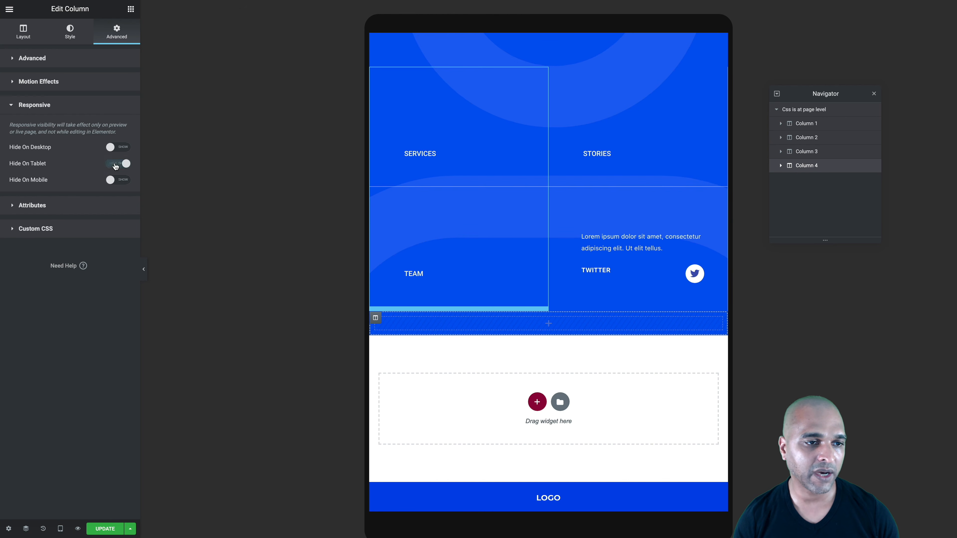
click(120, 181)
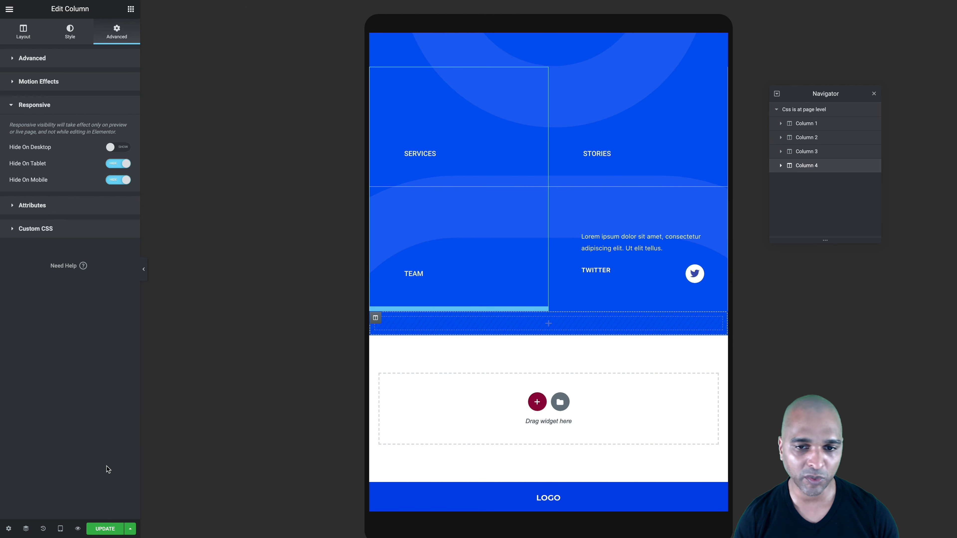
Collapse the editing panel and examine the whole page's tablet layout.
click(145, 269)
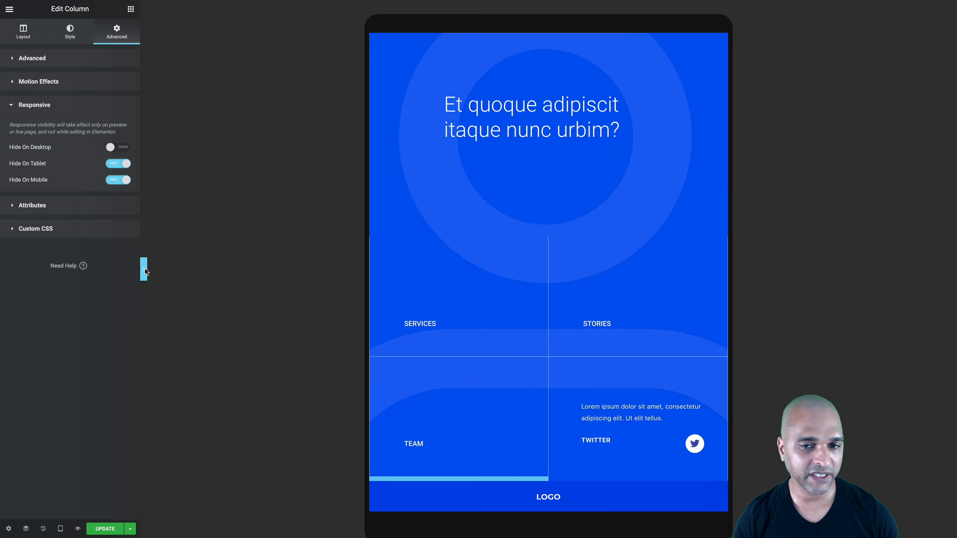
scroll(405, 256, down, 2)
scroll(405, 256, up, 2)
scroll(382, 268, down, 2)
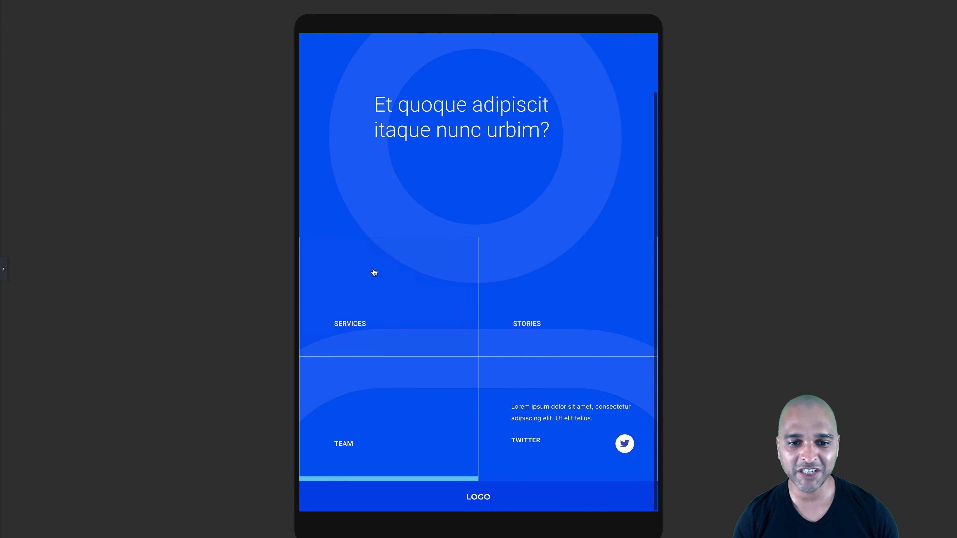
scroll(384, 384, up, 2)
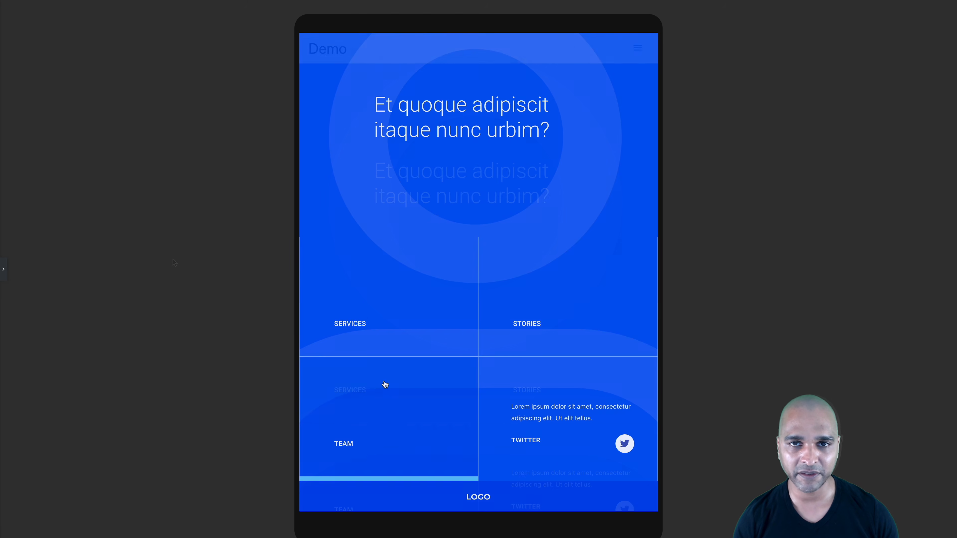
Set Column 1's tablet vertical alignment to Bottom and its tablet padding to 50 px on all sides.
click(4, 278)
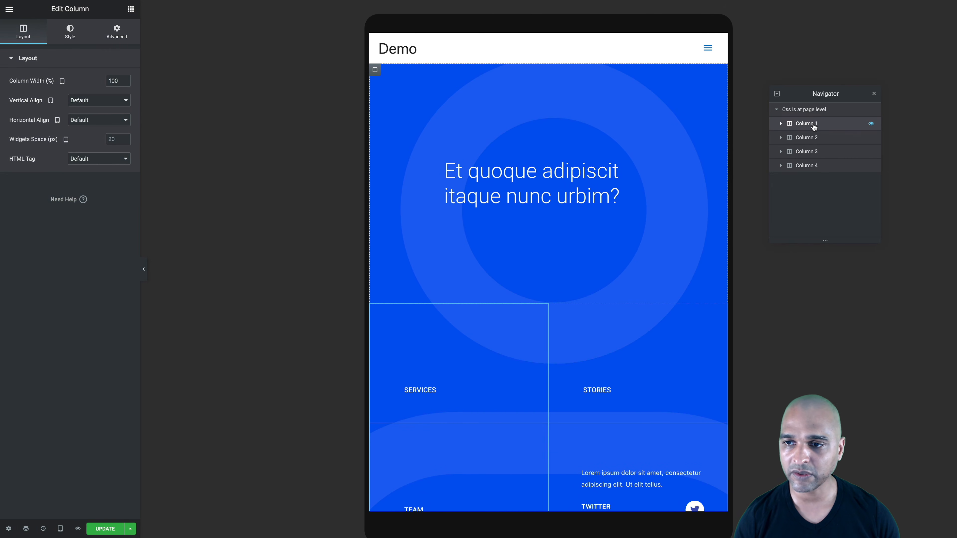
click(77, 101)
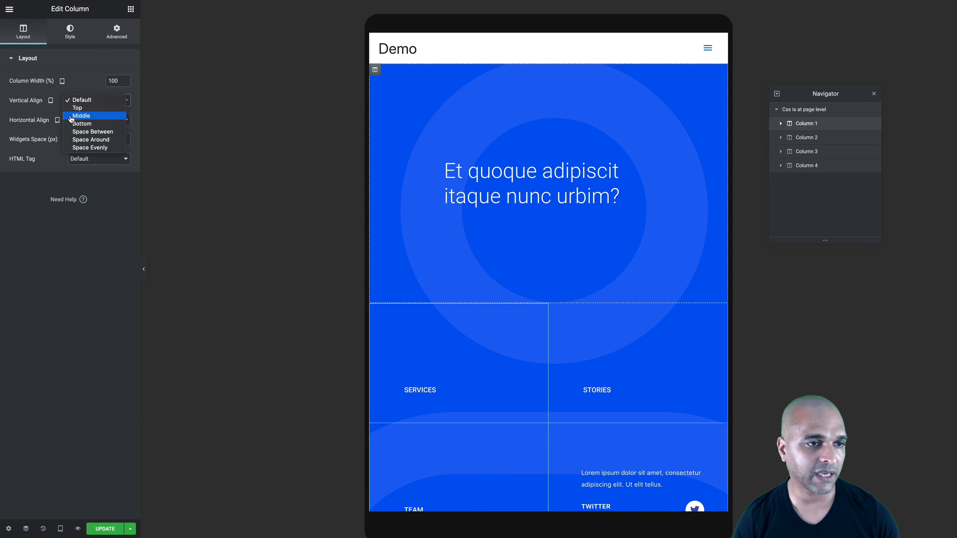
click(77, 124)
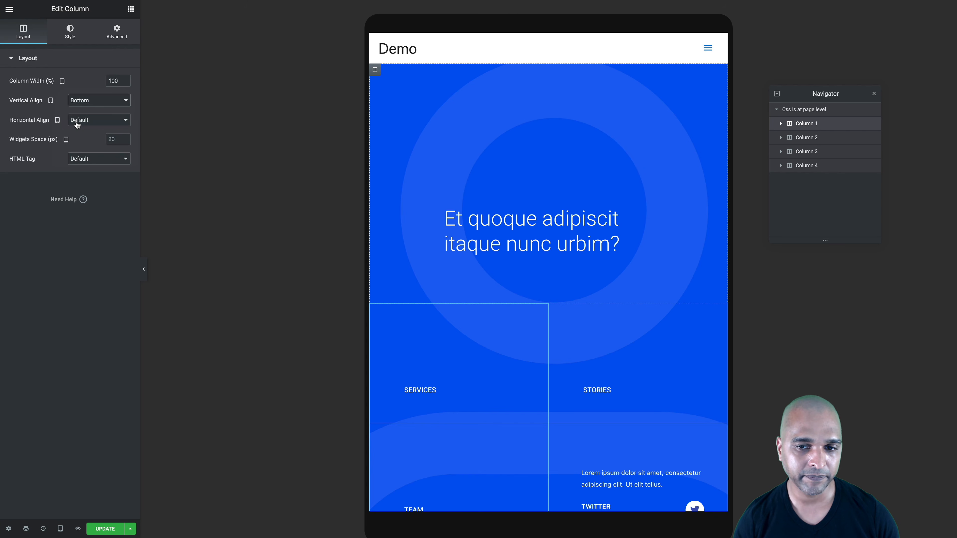
click(117, 36)
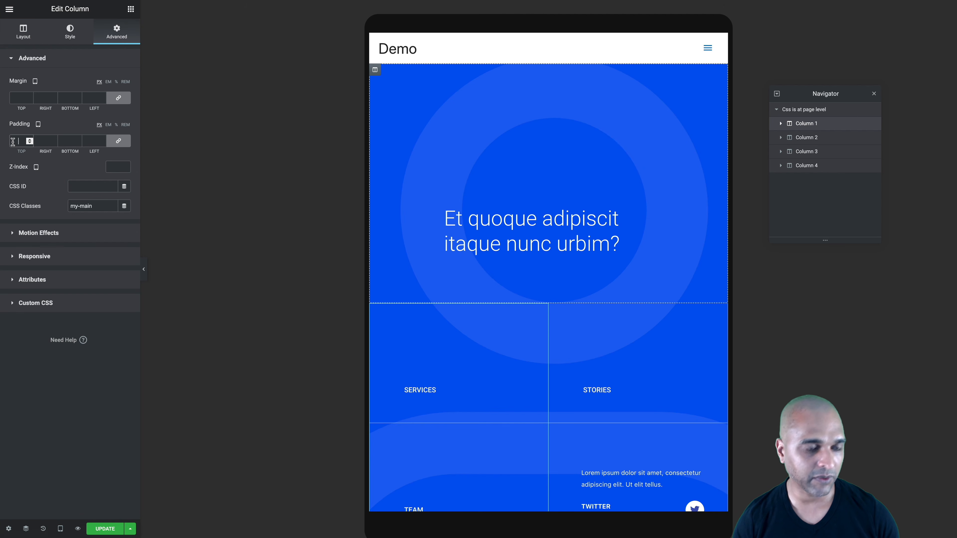
text(50)
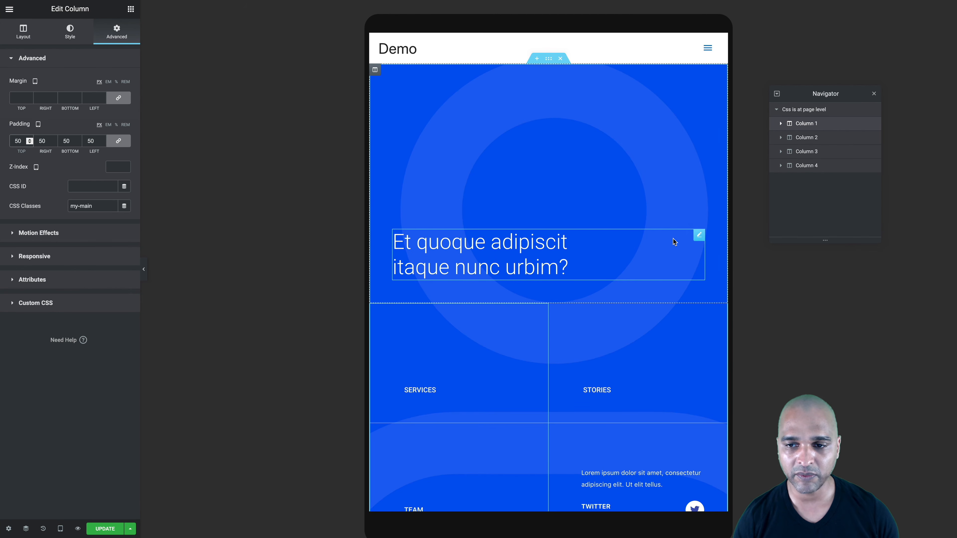
Set the tablet font size of Column 1's heading to 38 px and update the page.
click(699, 236)
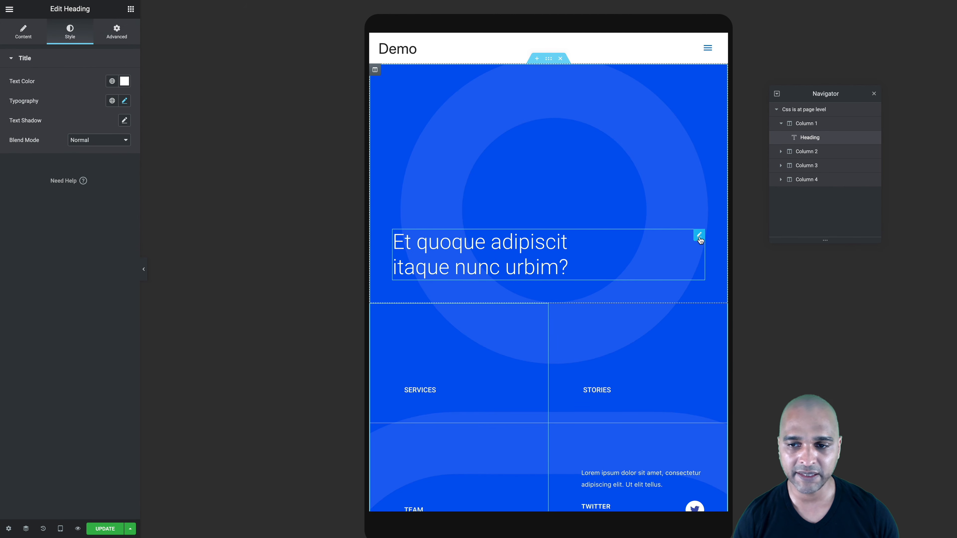
click(123, 101)
click(106, 180)
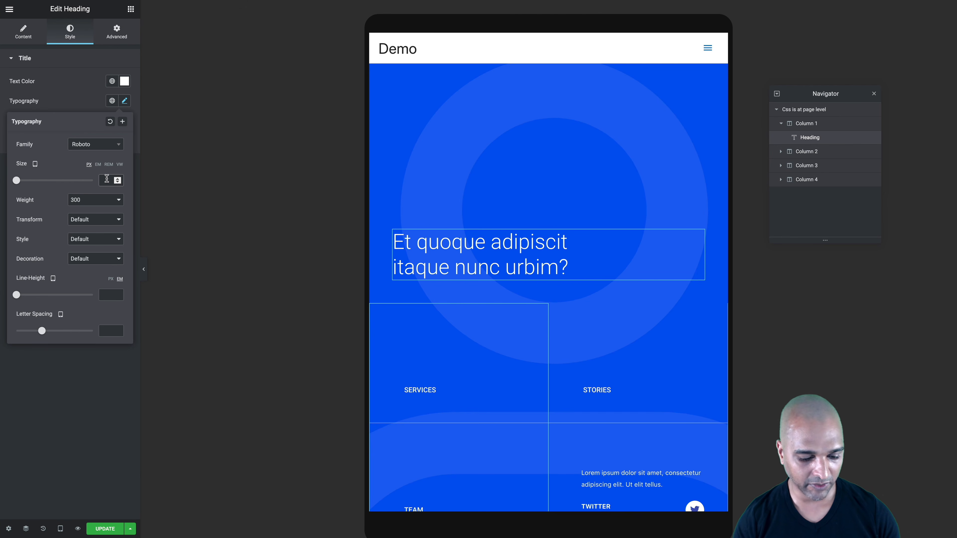
text(38)
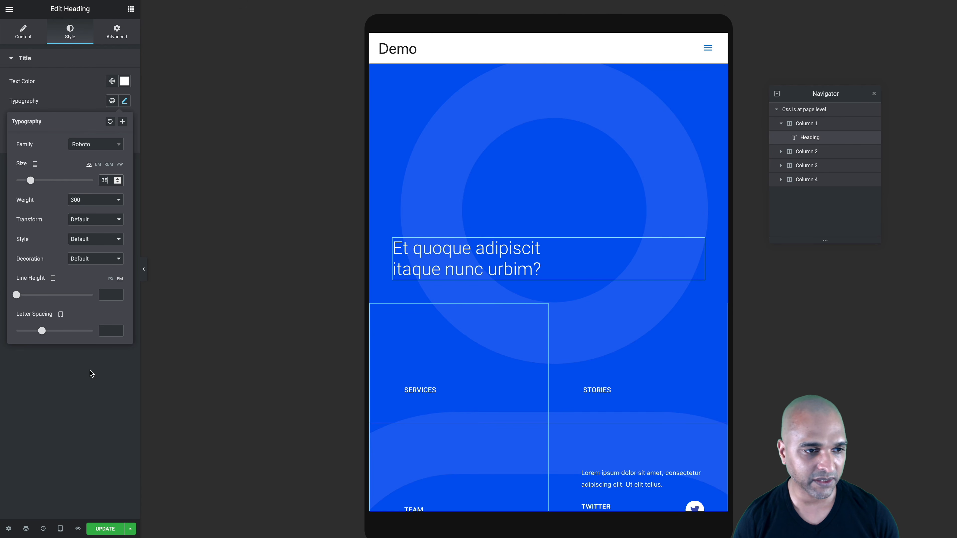
click(87, 384)
click(103, 528)
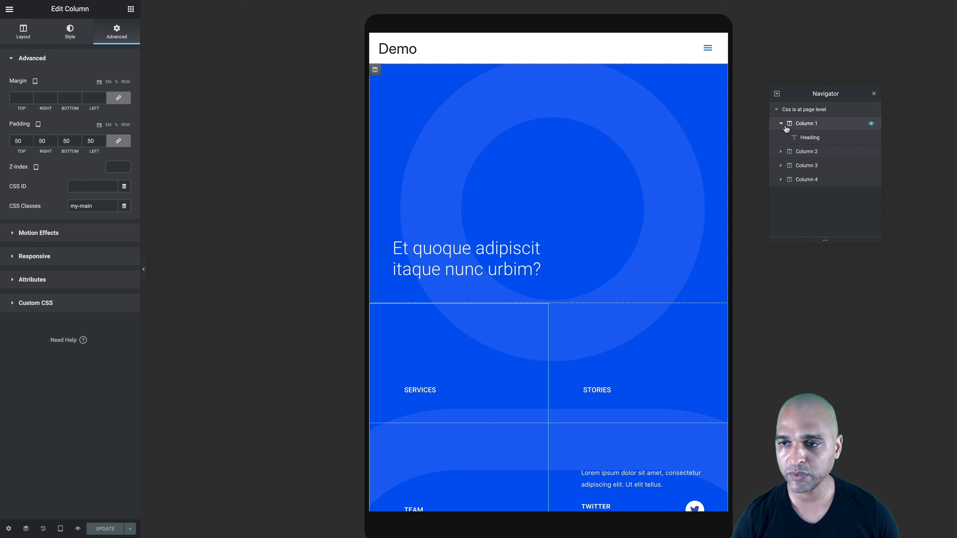
Set Column 2's tablet border widths to 1 for the right side and 0 for the other three sides.
click(782, 124)
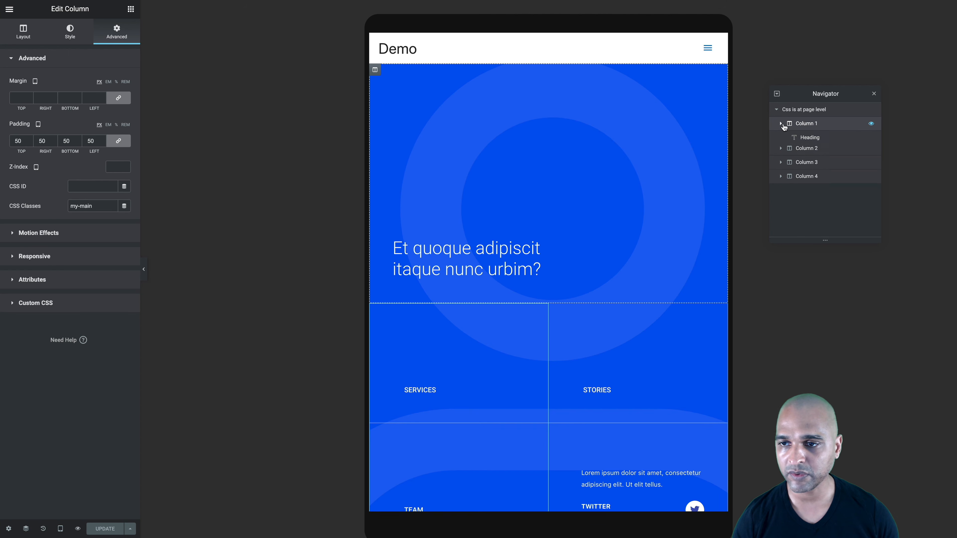
click(803, 139)
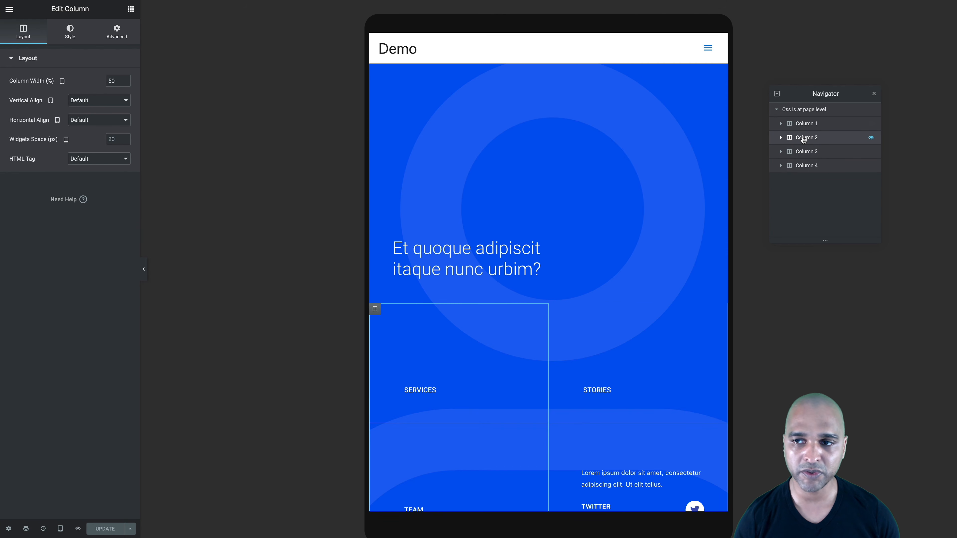
click(68, 34)
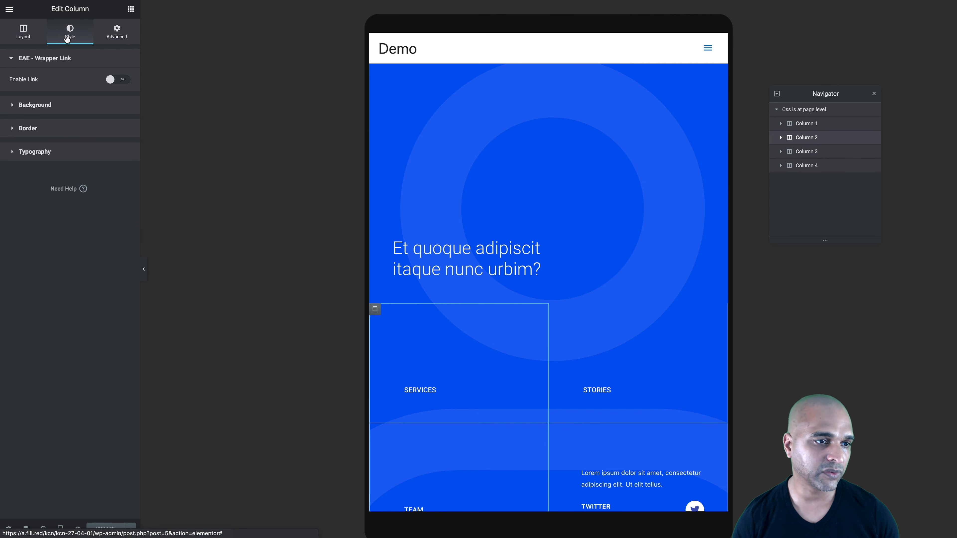
click(32, 128)
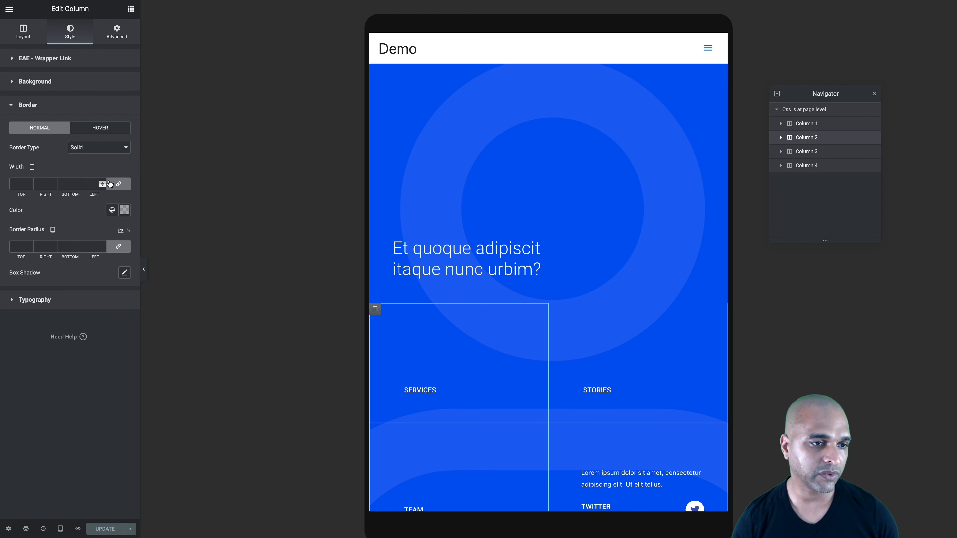
click(21, 184)
text(0)
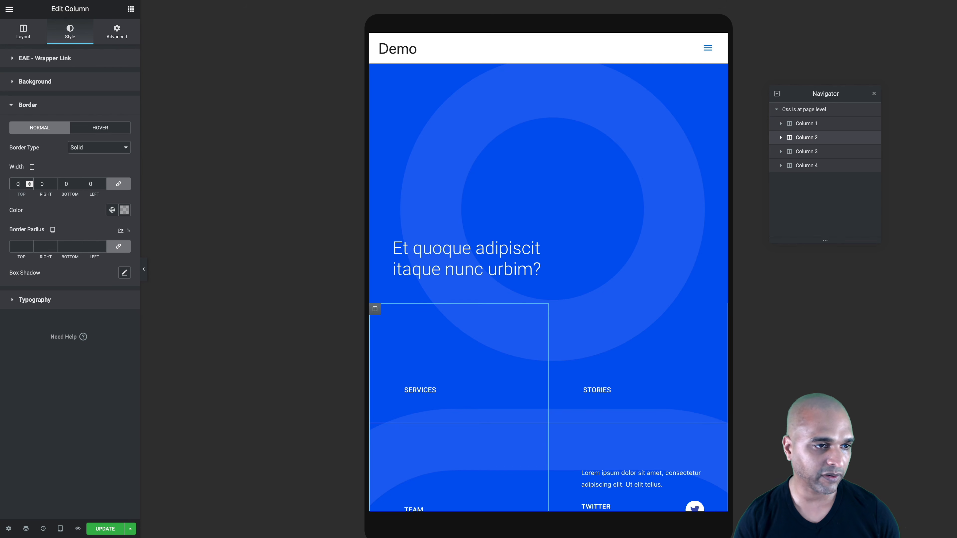
click(116, 185)
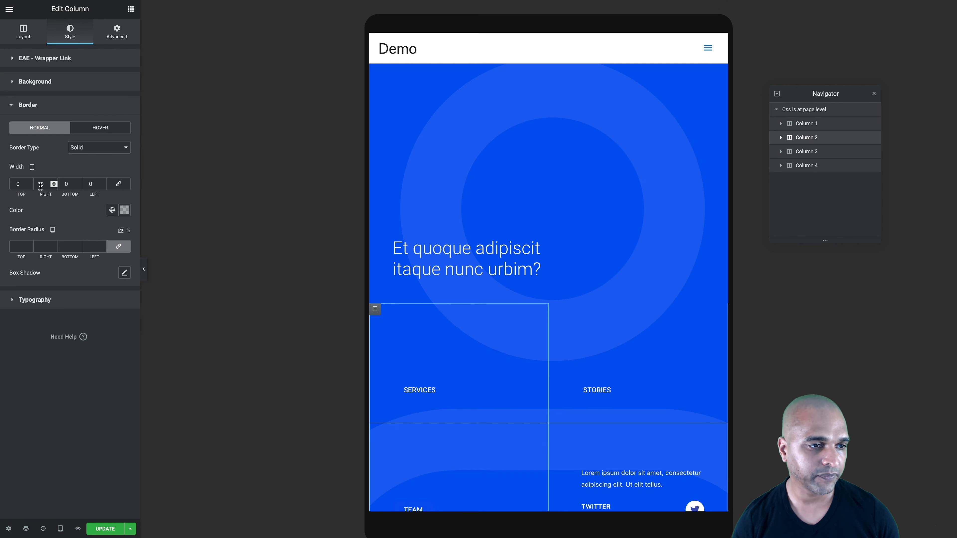
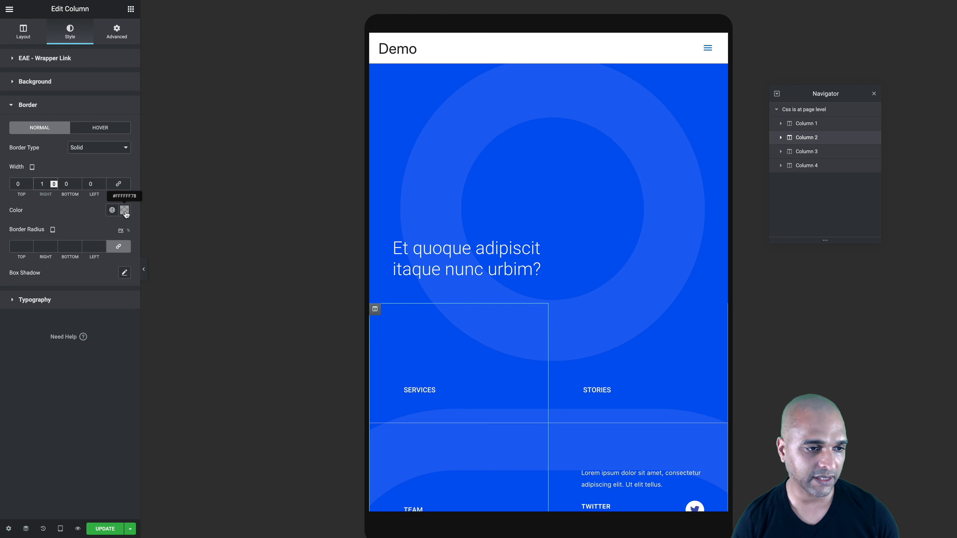
Set the tablet border widths of Column 2's Inner Section 1 to 1 for top and bottom and 0 for right and left.
click(781, 138)
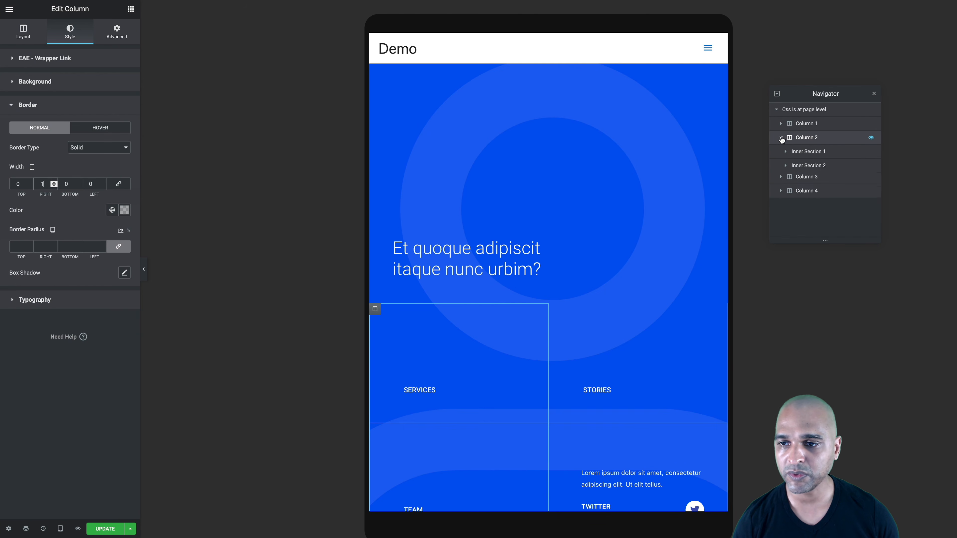
click(804, 152)
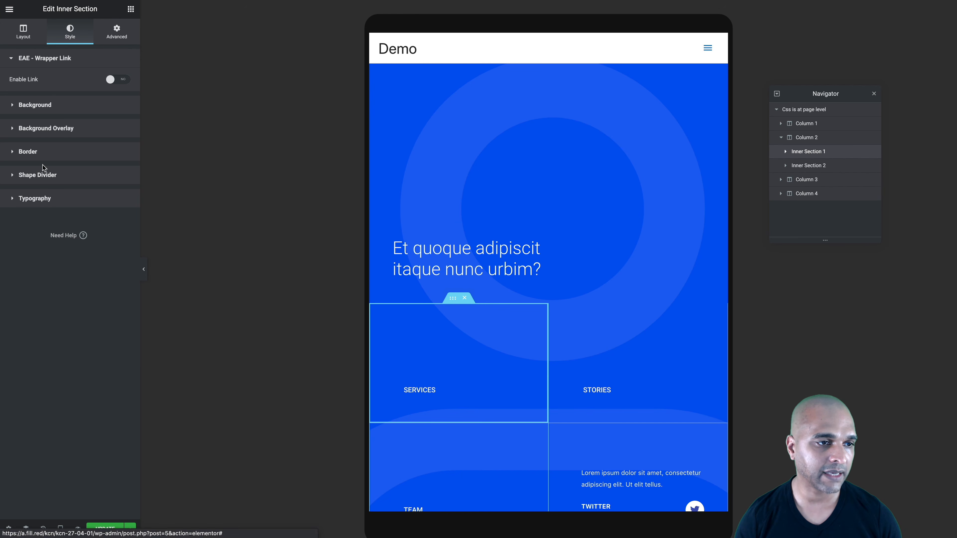
click(37, 158)
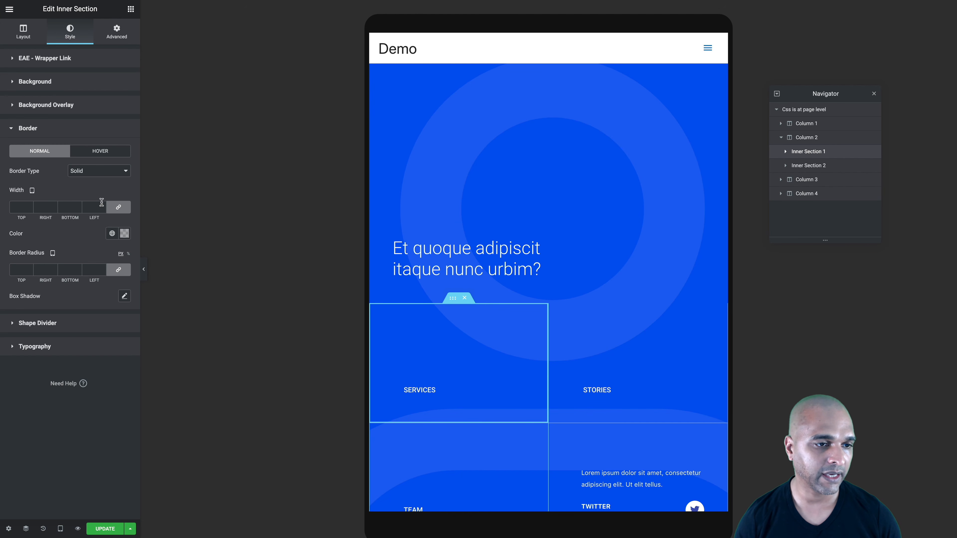
click(22, 207)
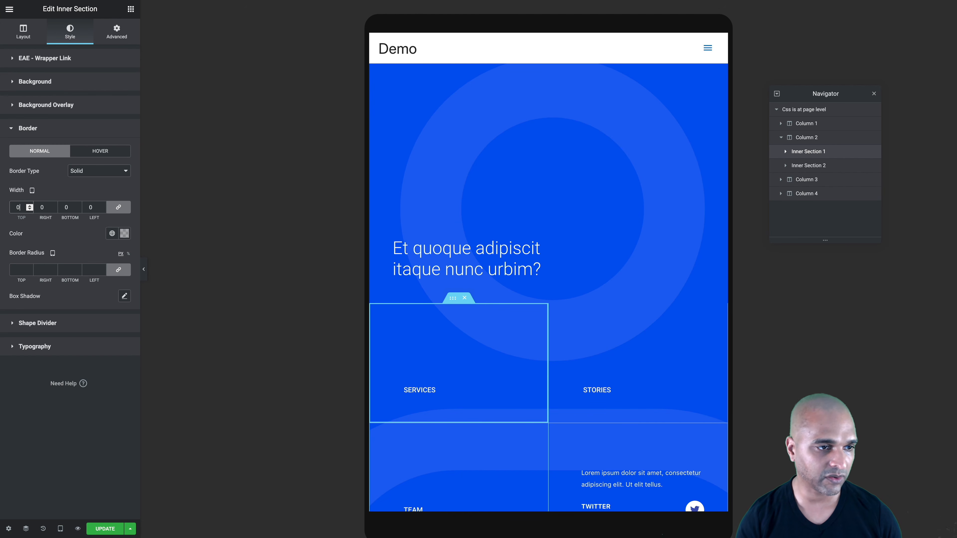
click(120, 208)
click(30, 206)
click(78, 206)
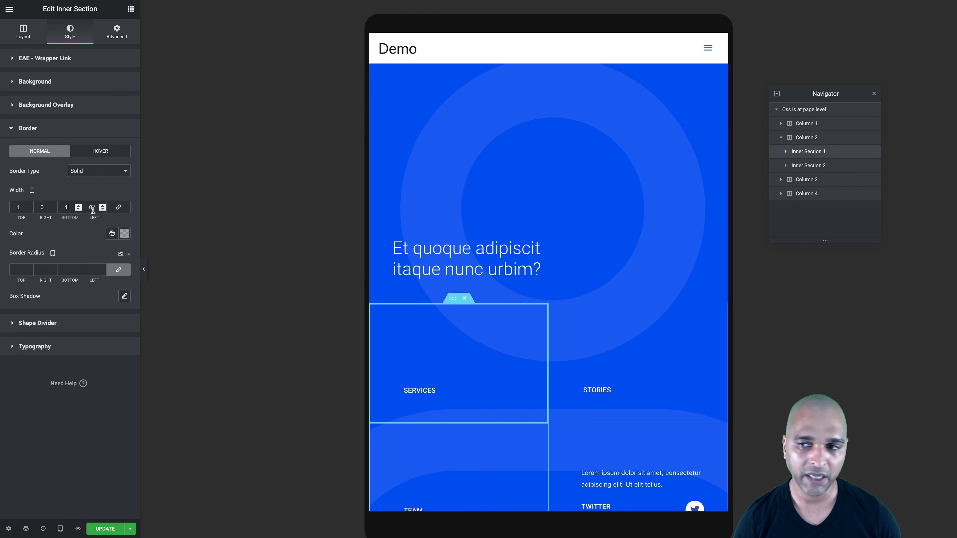
Give Column 2's Inner Section 2 a tablet bottom border width of 1 with 0 on the other sides, and save the page.
click(802, 167)
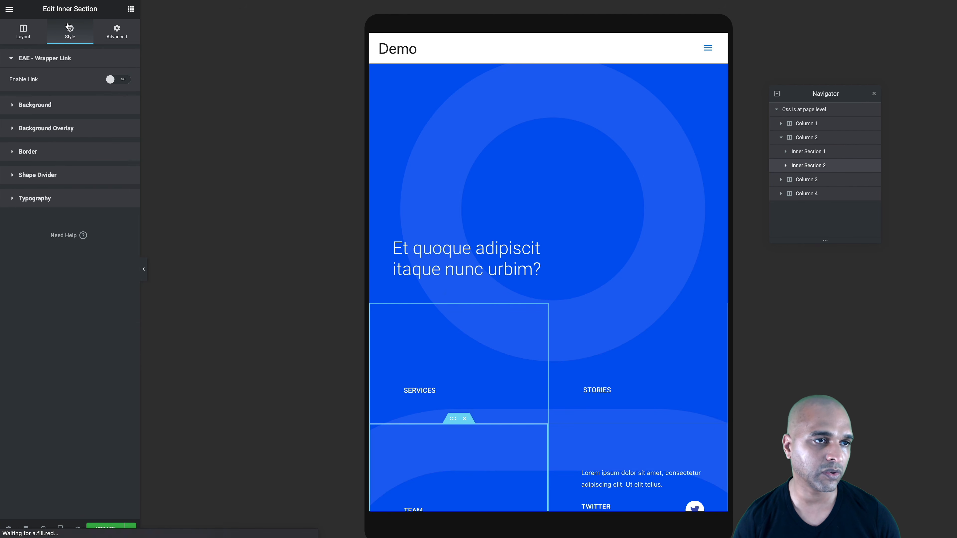
click(36, 157)
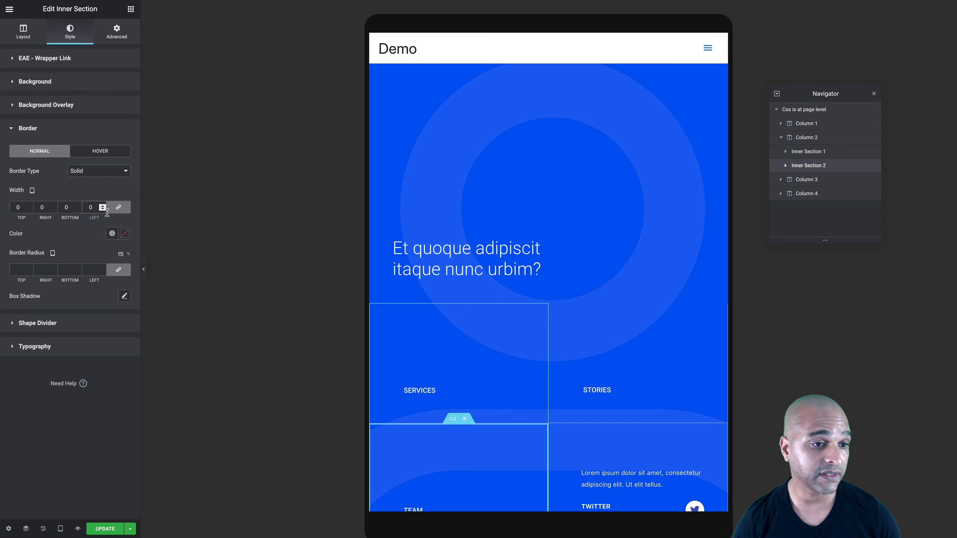
click(118, 209)
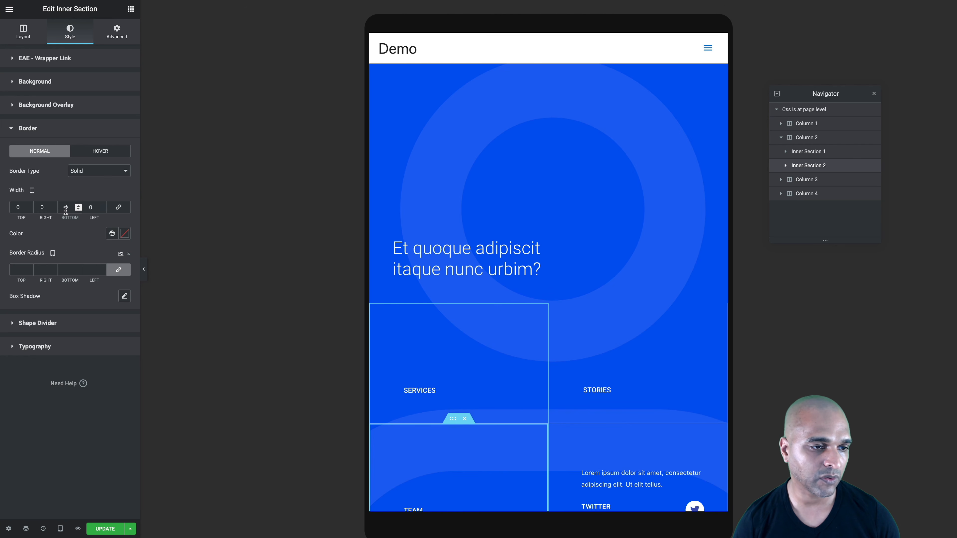
key(ctrl+s)
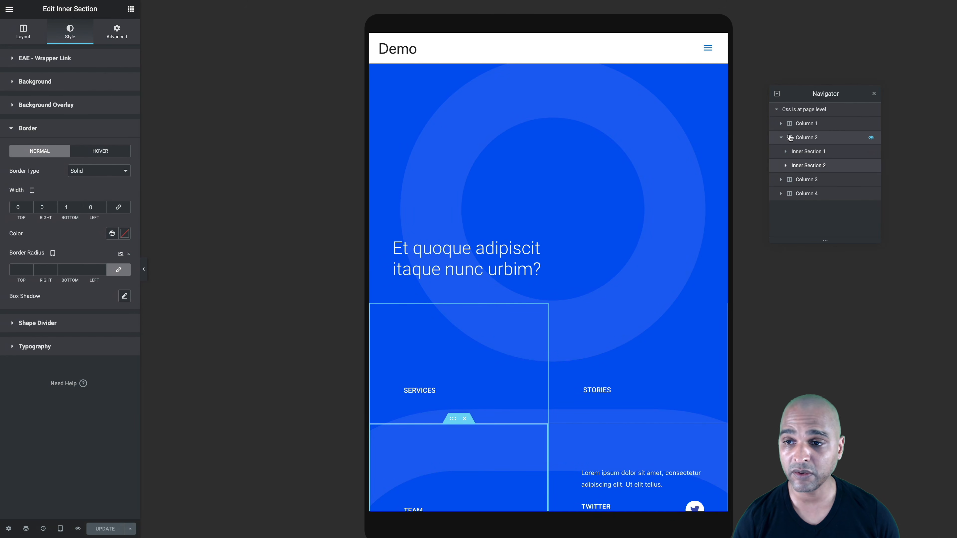
Set Column 3's tablet border widths to 1 for the right side and 0 for the top, bottom and left.
click(781, 138)
click(801, 151)
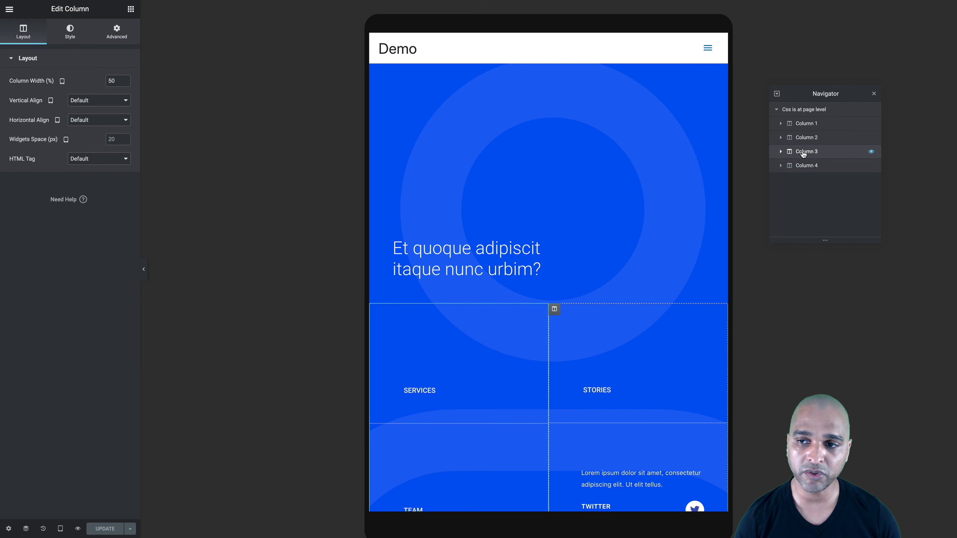
click(68, 36)
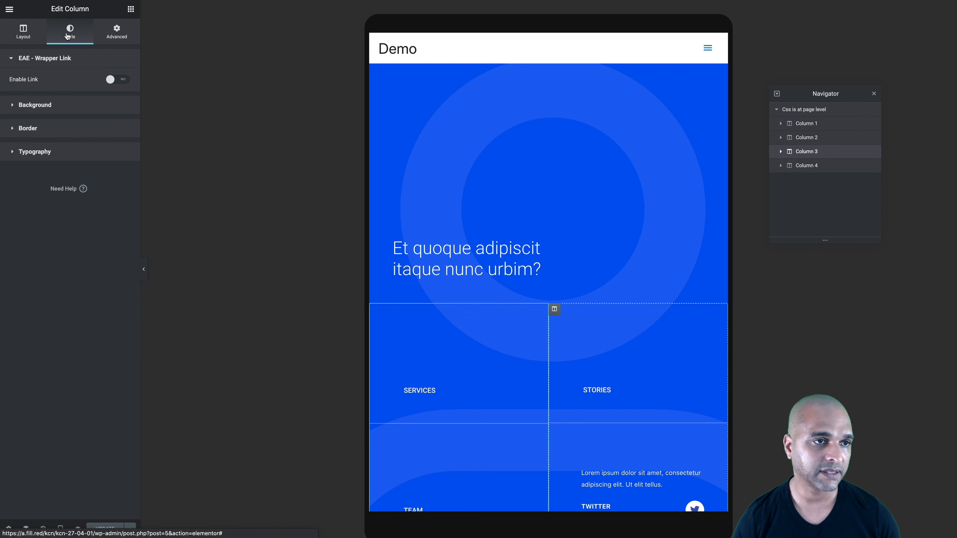
click(42, 126)
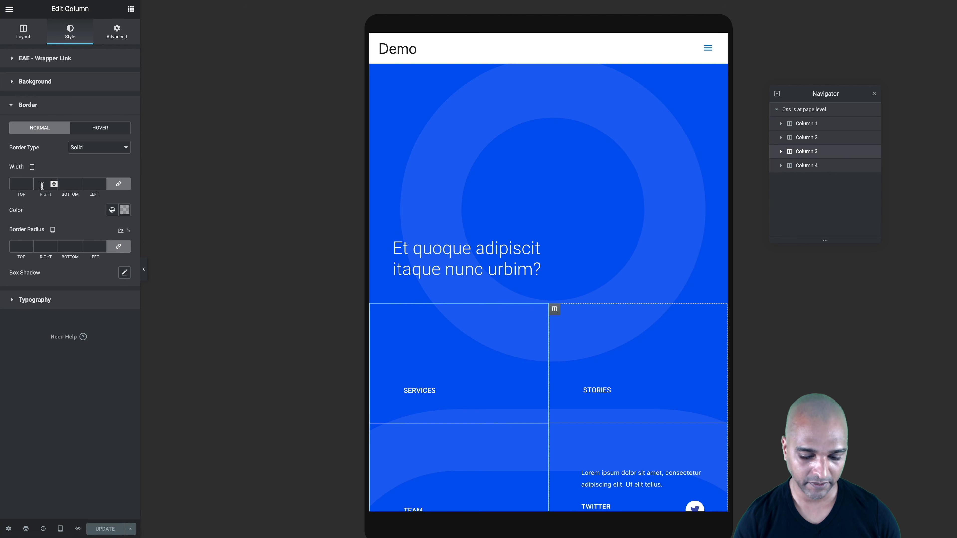
text(0)
click(117, 185)
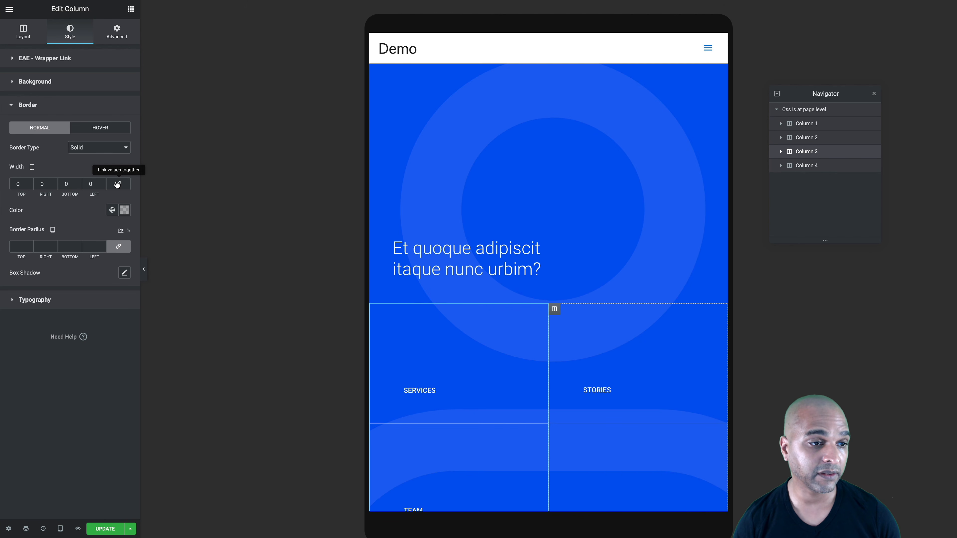
double_click(54, 183)
text(1)
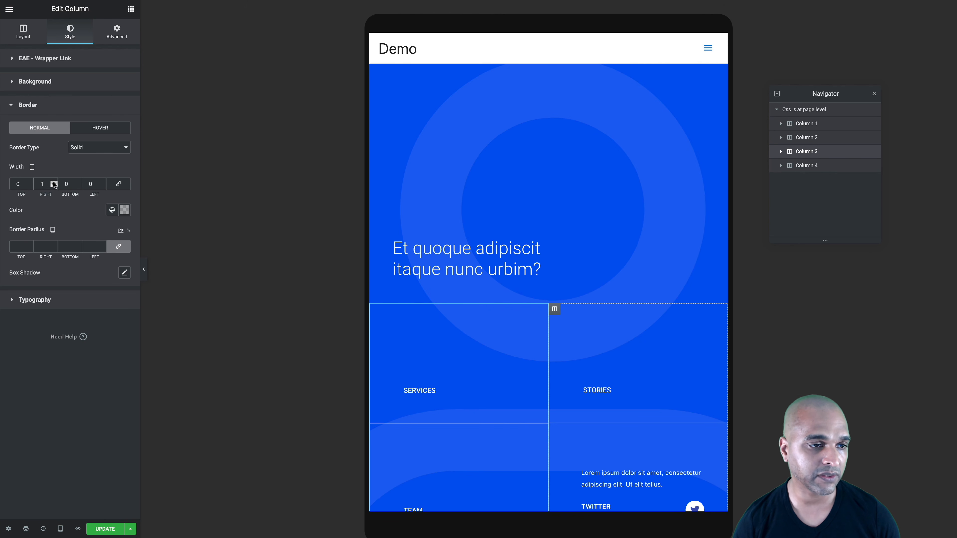
Set the tablet border widths of Column 3's Inner Section 1 to 1 for top and bottom and 0 for right and left.
click(780, 151)
click(802, 171)
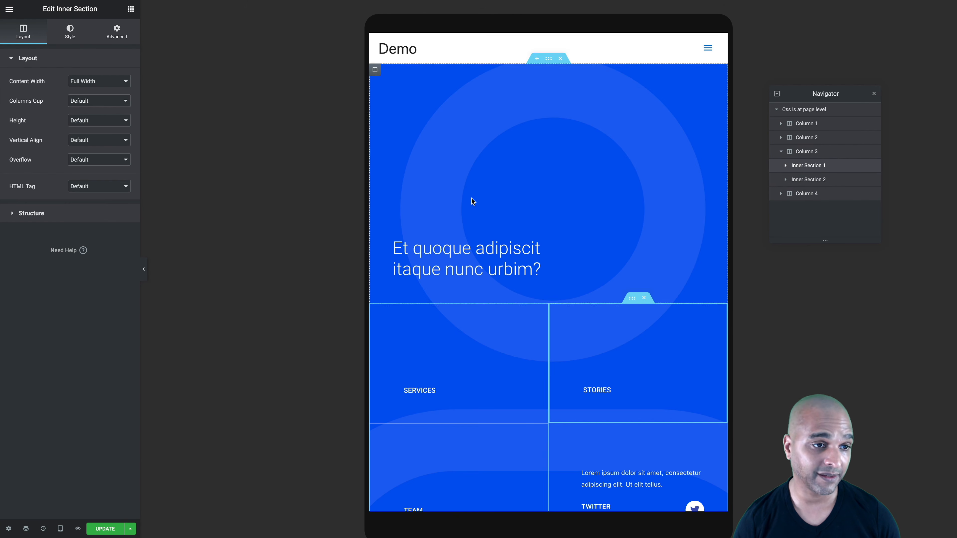
click(70, 33)
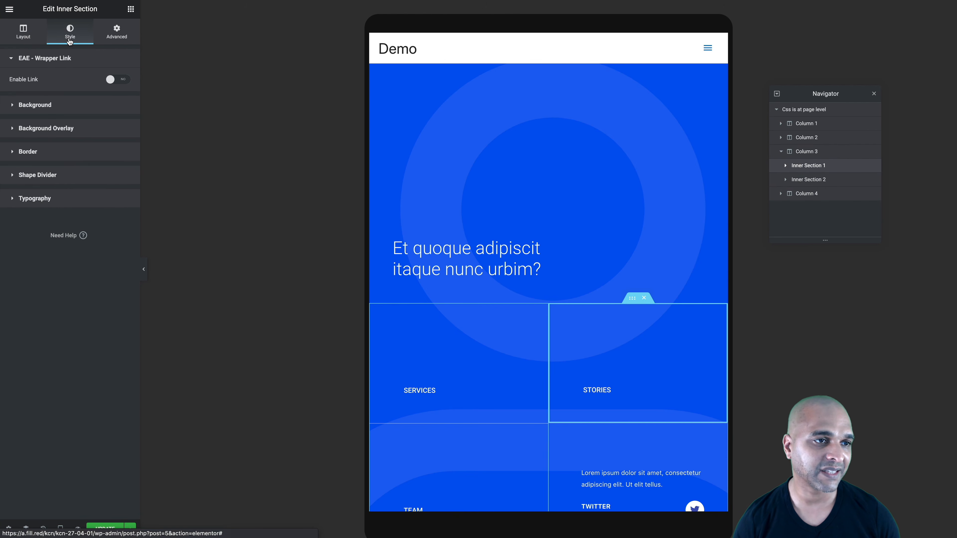
click(42, 158)
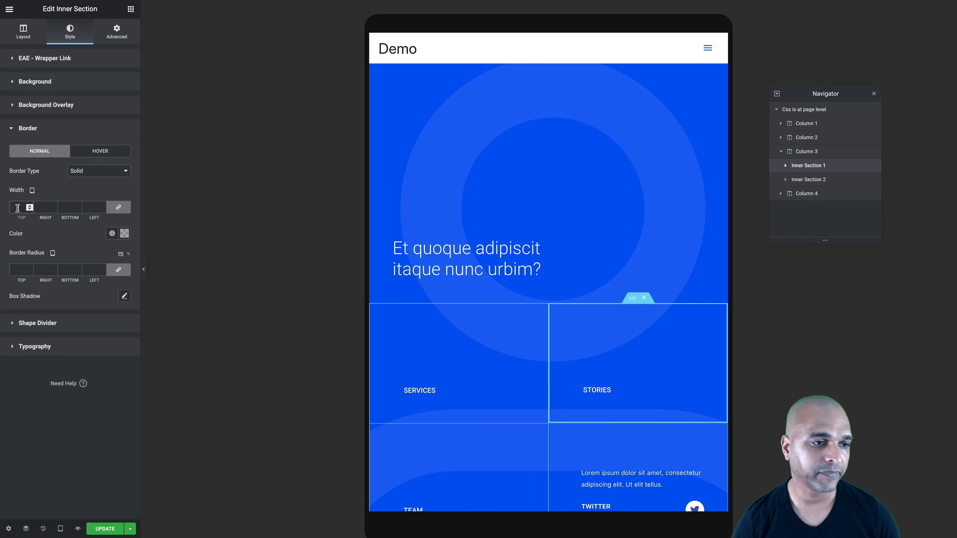
click(118, 206)
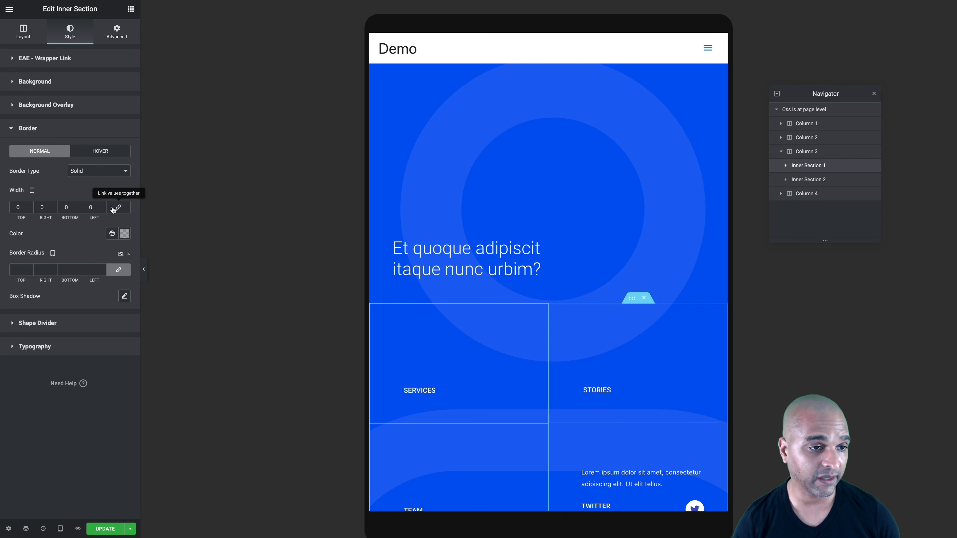
click(29, 205)
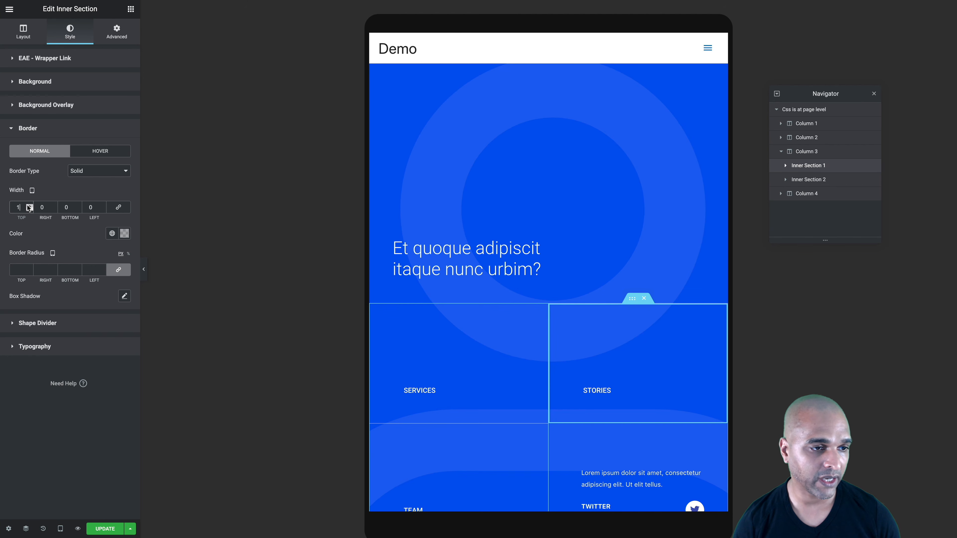
click(82, 206)
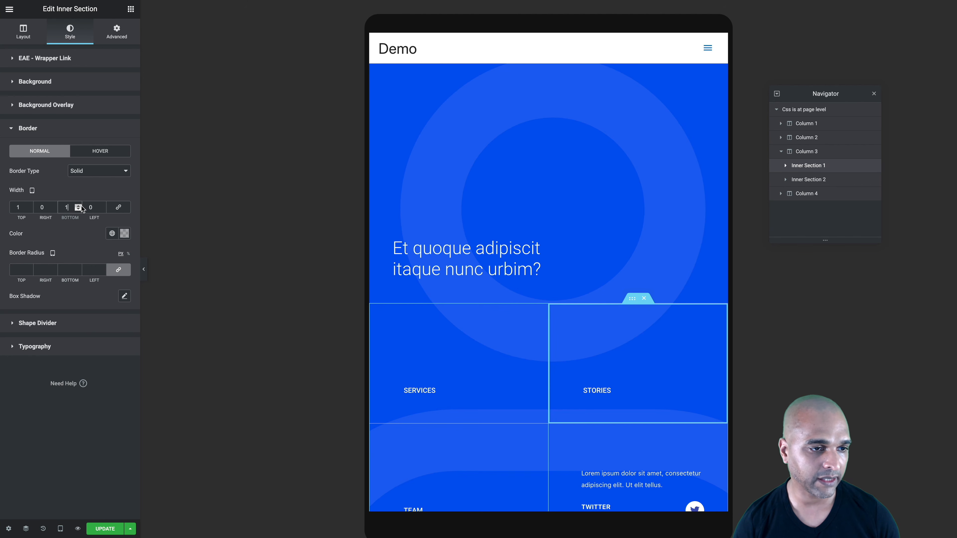
Give Column 3's Inner Section 2 a tablet bottom border width of 1 with 0 on the other sides, and preview the grid.
click(811, 181)
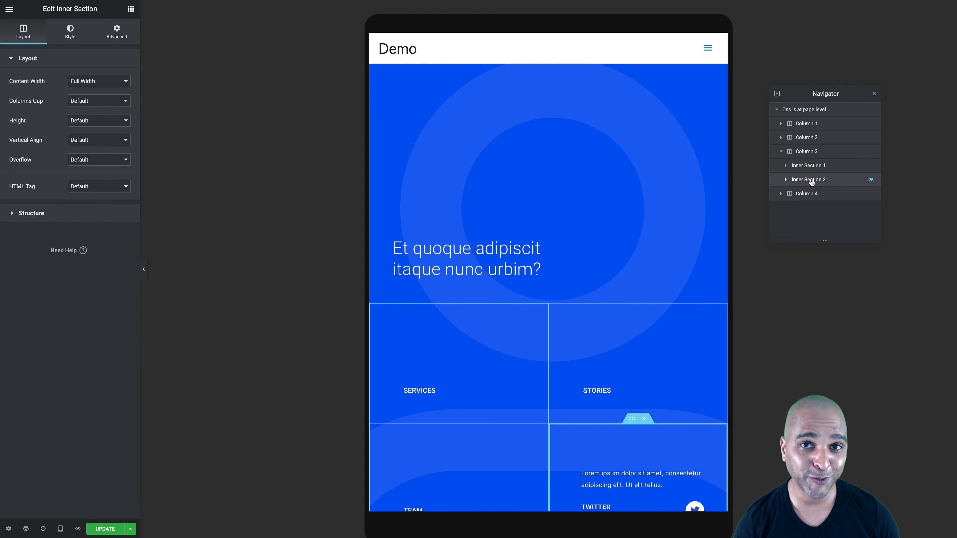
click(69, 36)
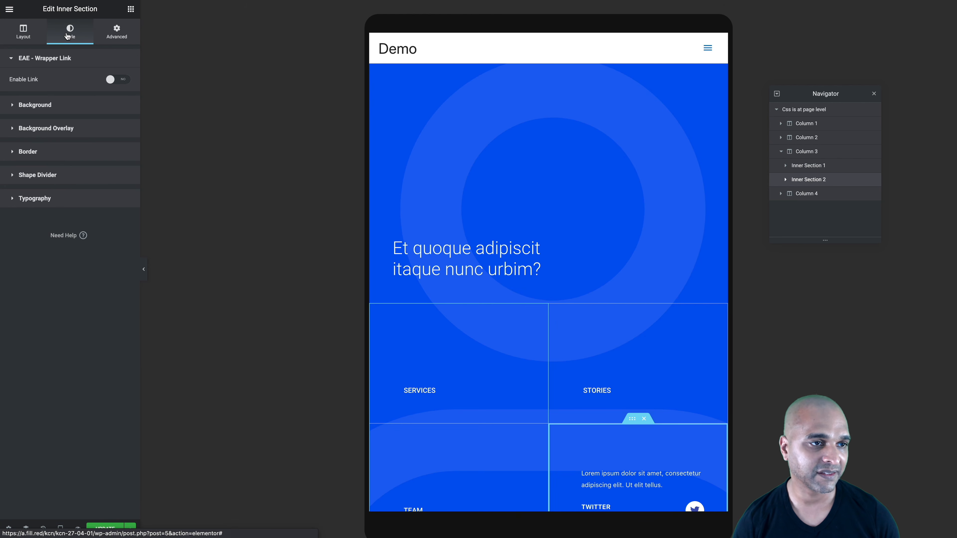
click(36, 152)
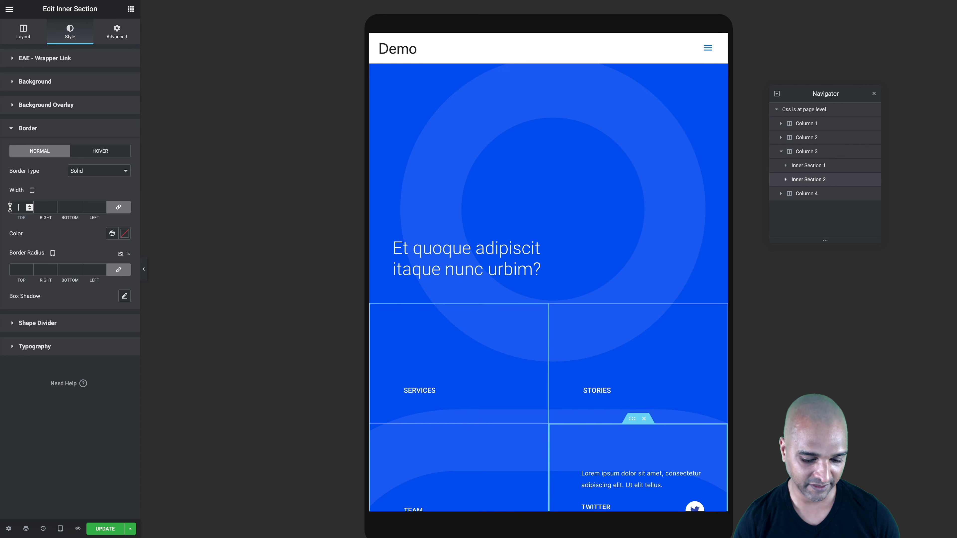
click(119, 206)
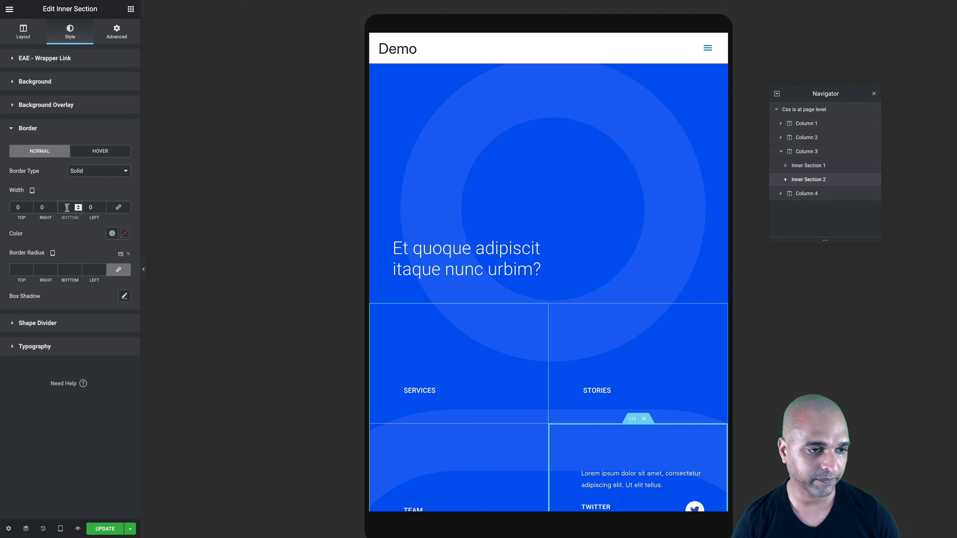
click(143, 270)
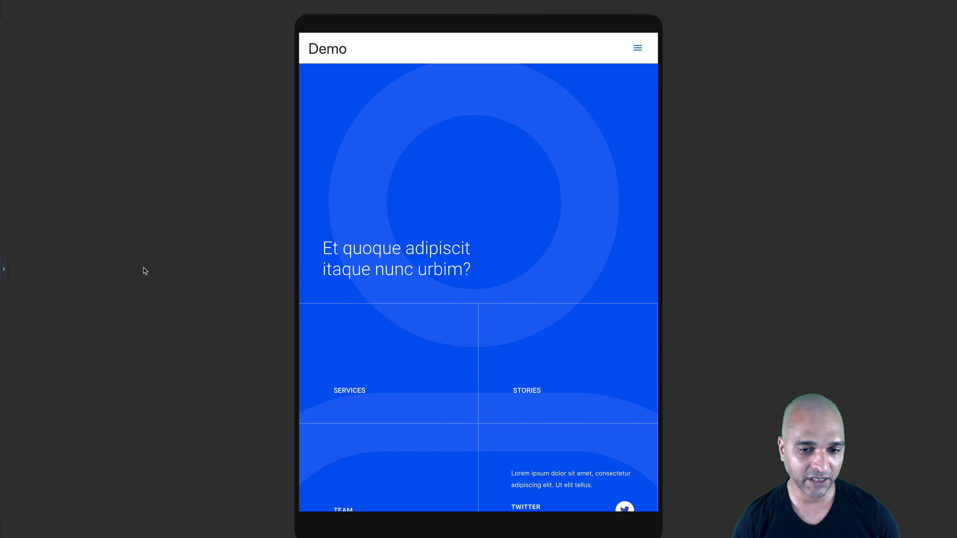
scroll(348, 323, down, 2)
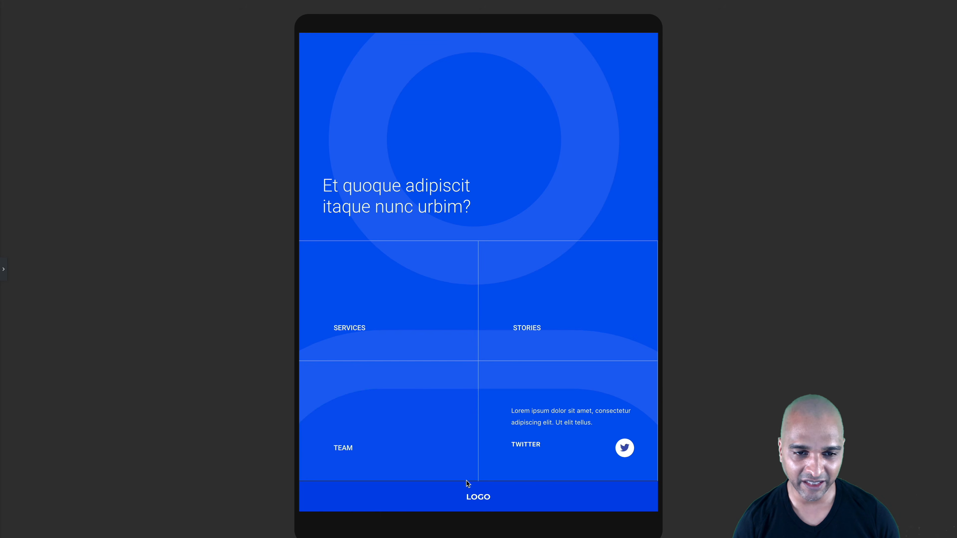
Set the border color of Column 3's Inner Section 2 to semi-transparent white, #FFFFFF80.
click(5, 278)
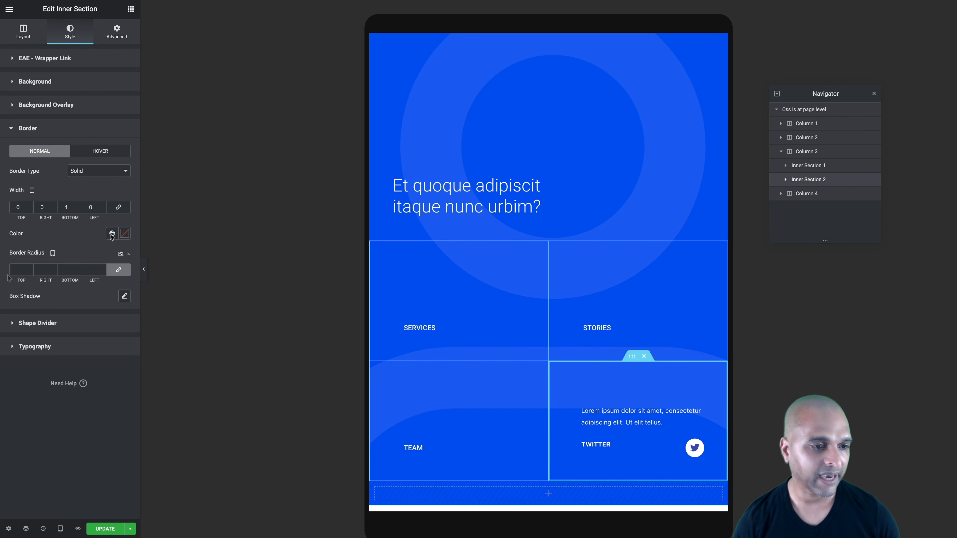
click(125, 234)
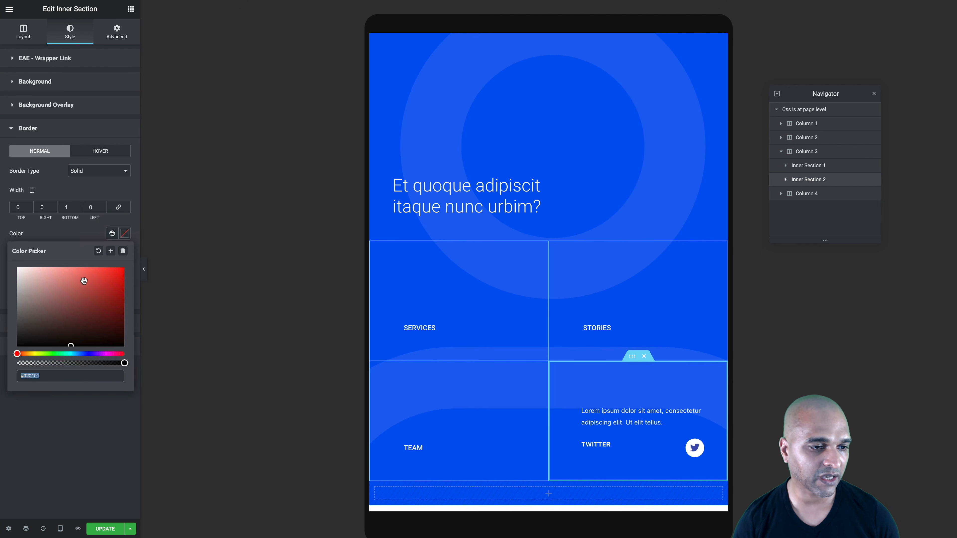
drag(69, 283, 11, 263)
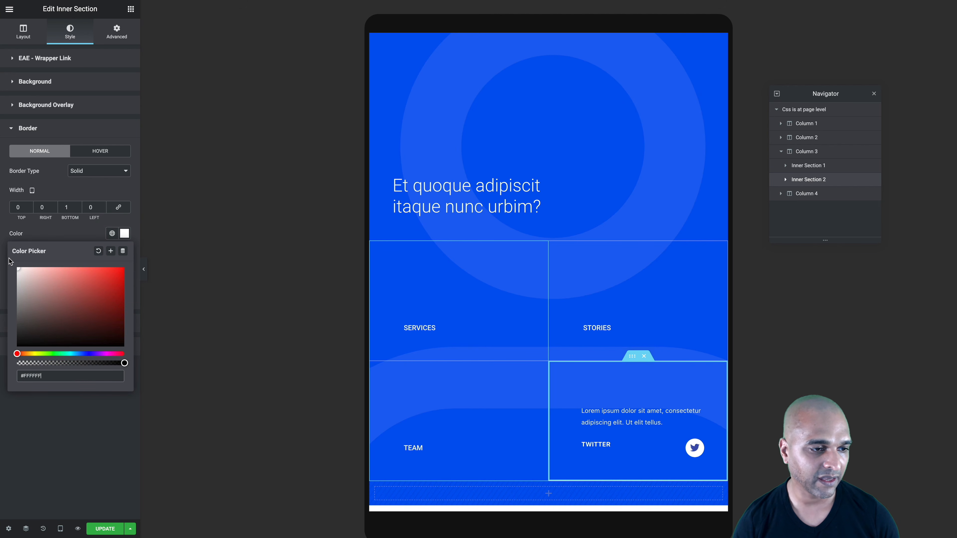
drag(125, 363, 71, 362)
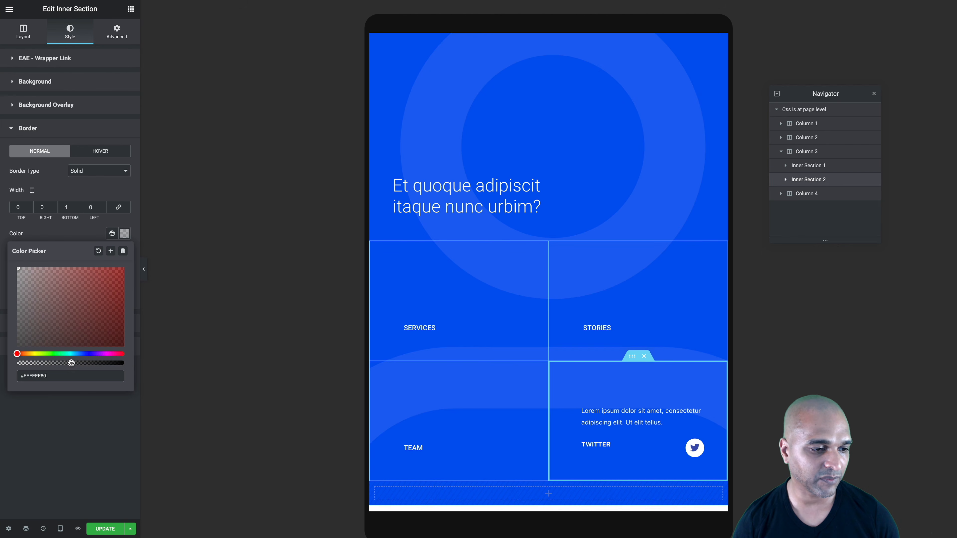
triple_click(55, 374)
click(68, 448)
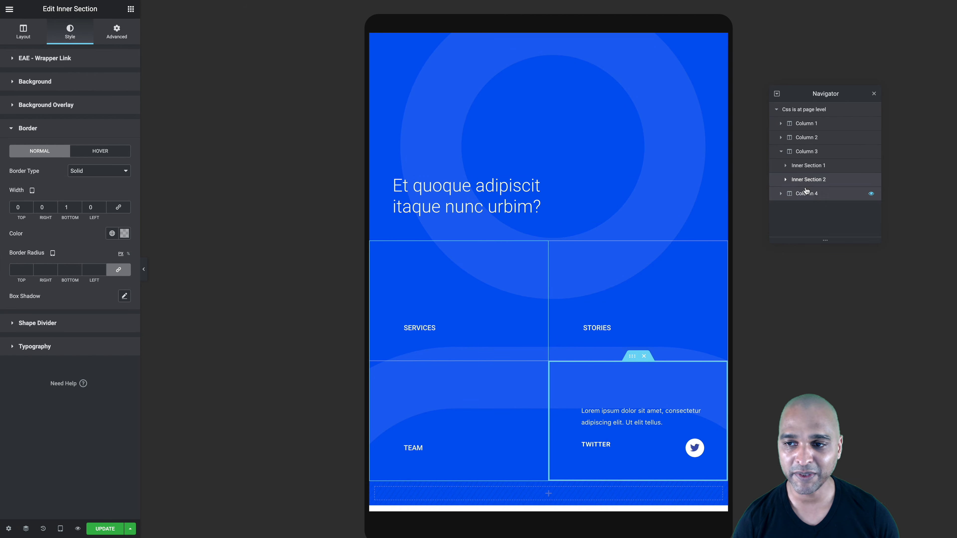
Set the border color of Column 2's Inner Section 2 to #FFFFFF80 and preview the tablet grid without the editing controls.
click(781, 137)
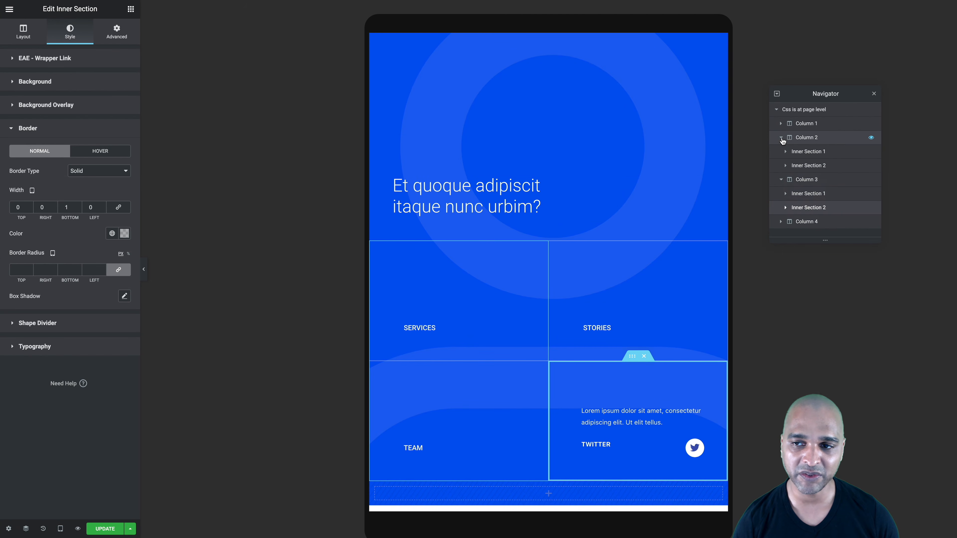
click(801, 168)
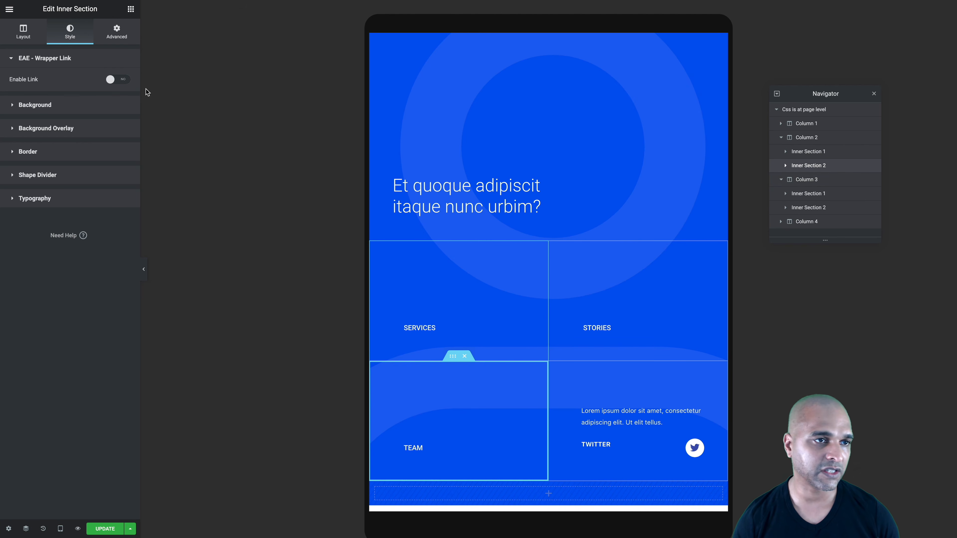
click(28, 152)
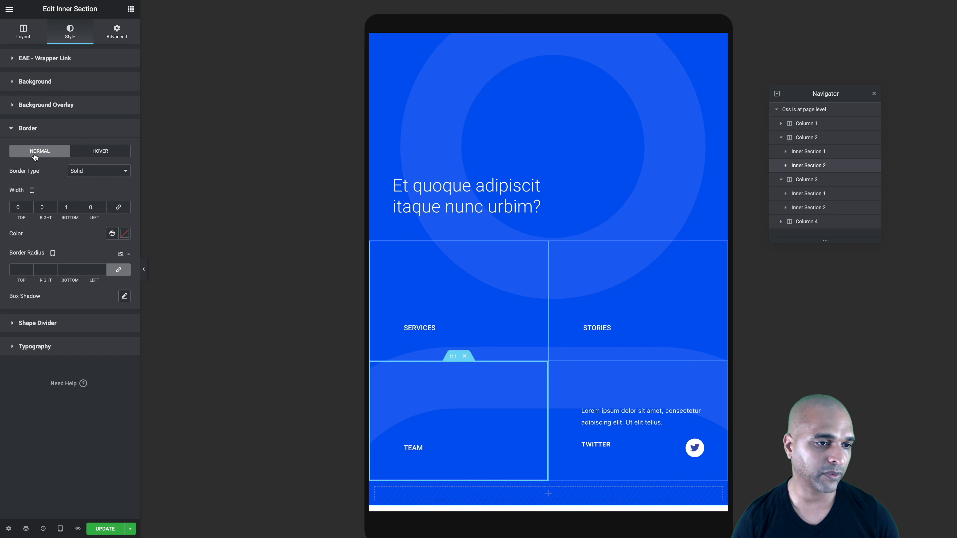
click(122, 237)
drag(41, 300, 5, 244)
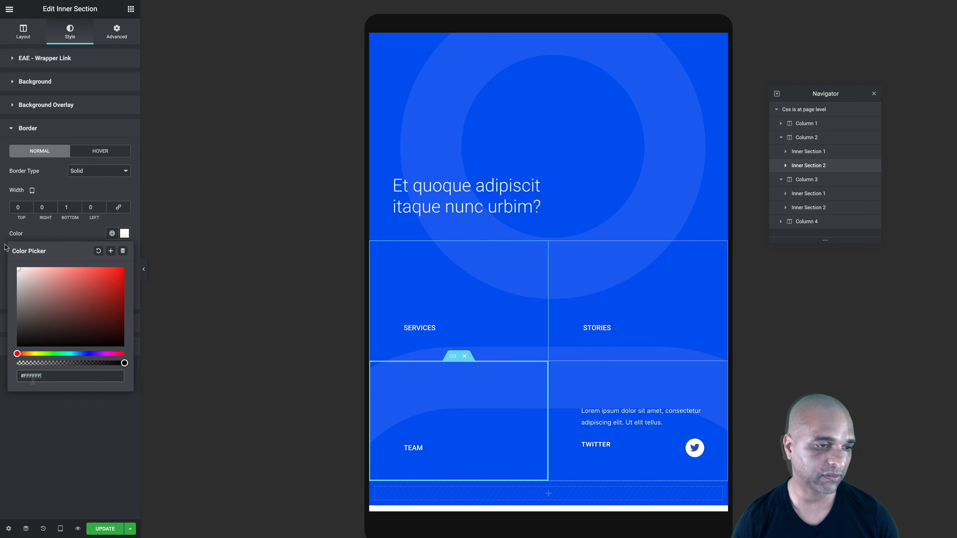
text(80)
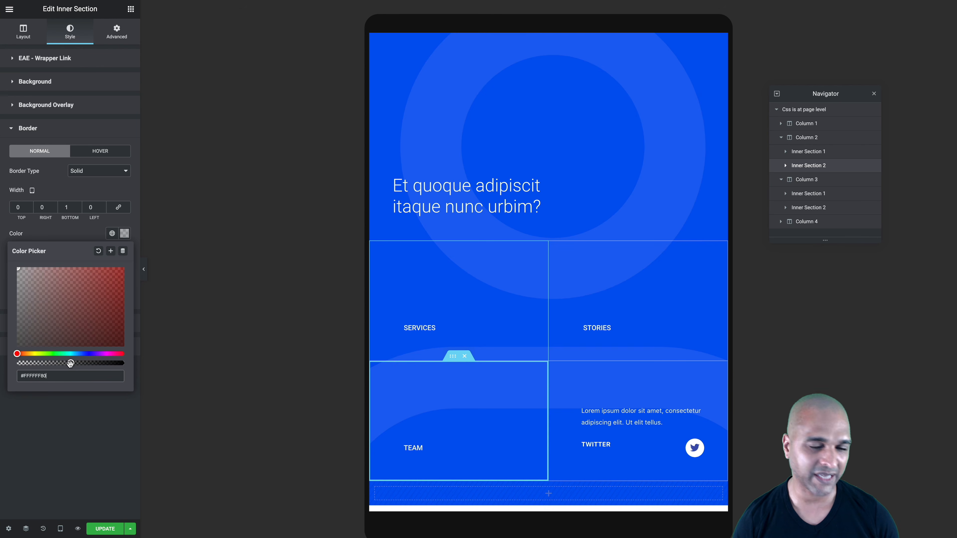
click(62, 419)
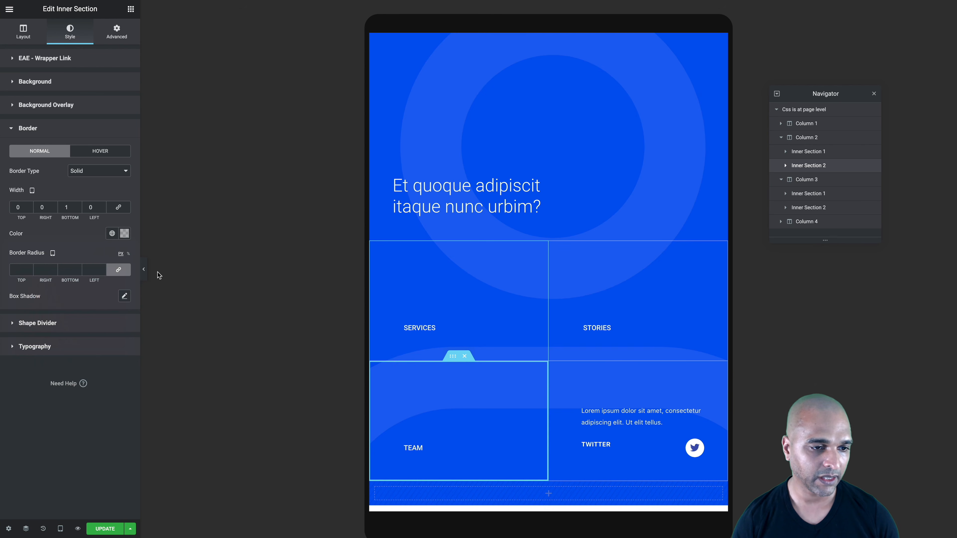
click(144, 269)
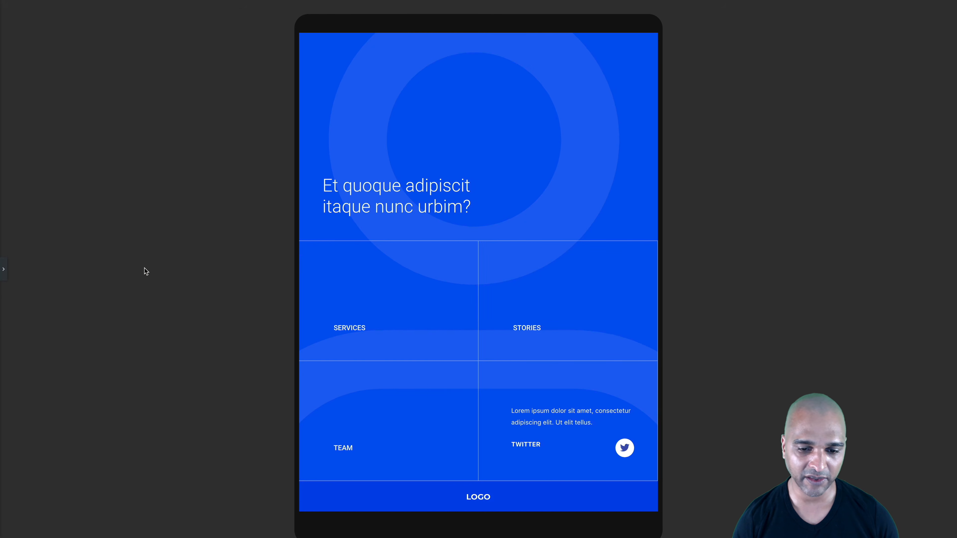
Set the Services column's tablet padding to 20 px bottom and 40 px left, with 0 for top and right.
click(5, 271)
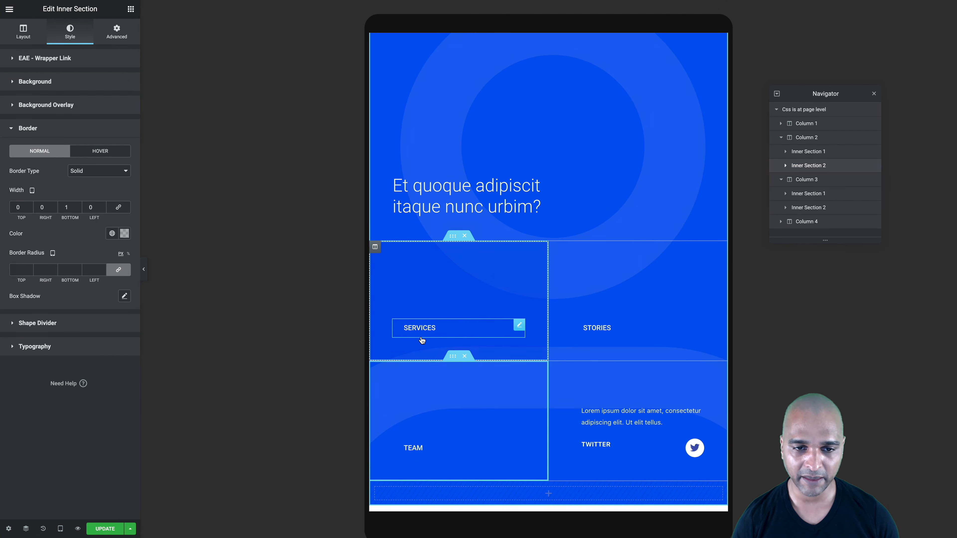
click(375, 248)
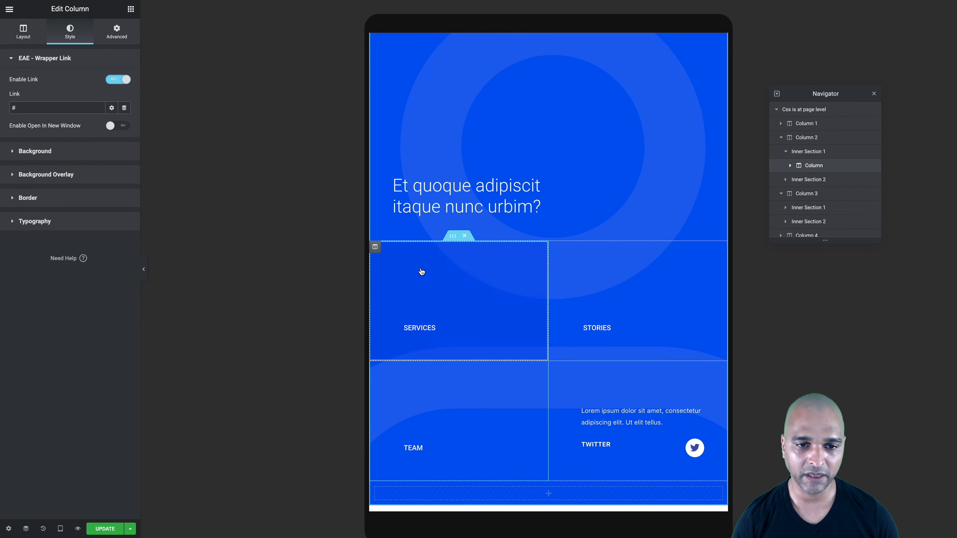
click(118, 32)
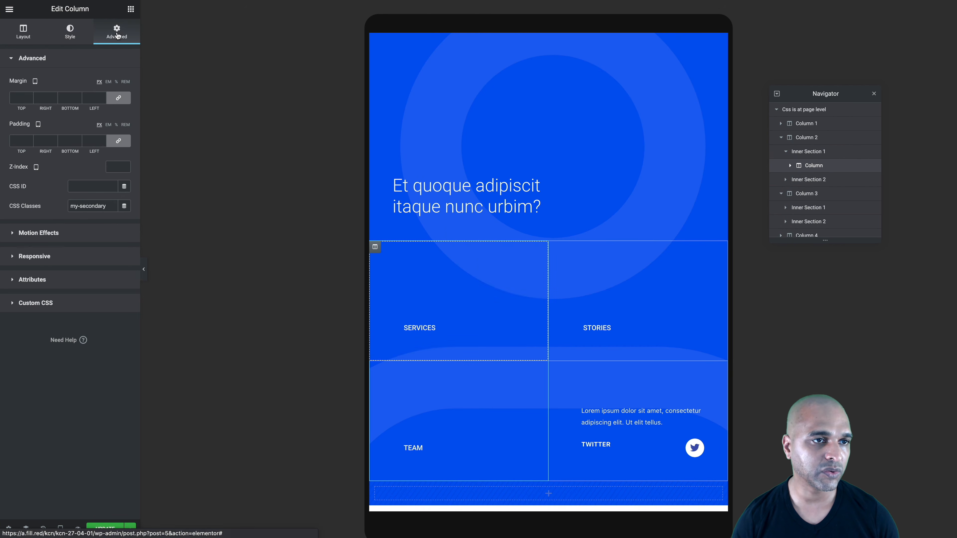
click(14, 140)
text(0)
click(118, 141)
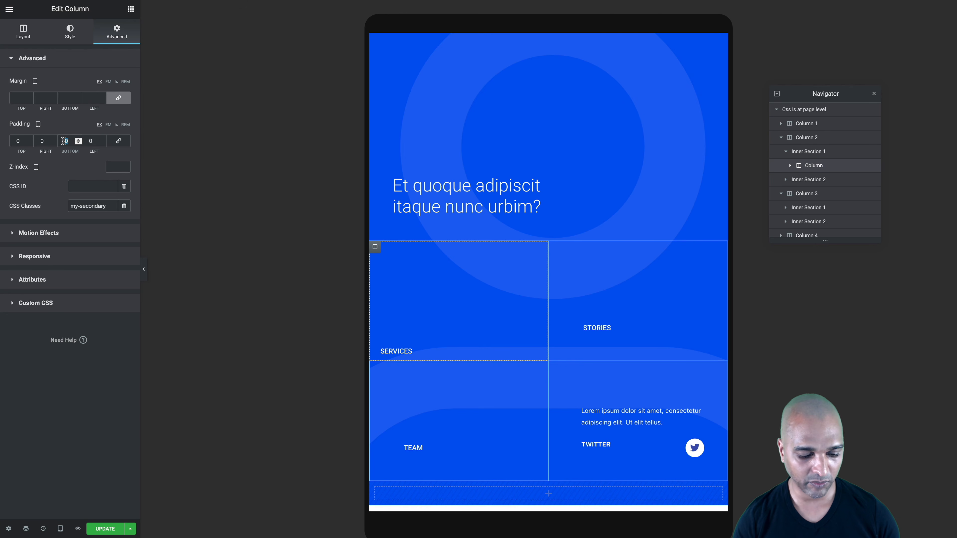
text(20)
key(Tab)
text(40)
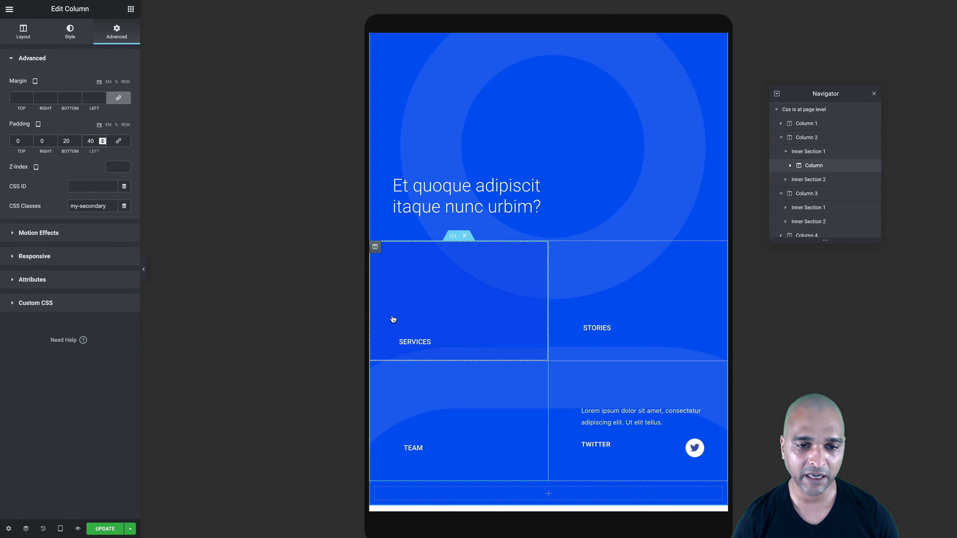
Set the Team column's tablet padding to 20 px bottom and 40 px left, with 0 for top and right.
click(375, 367)
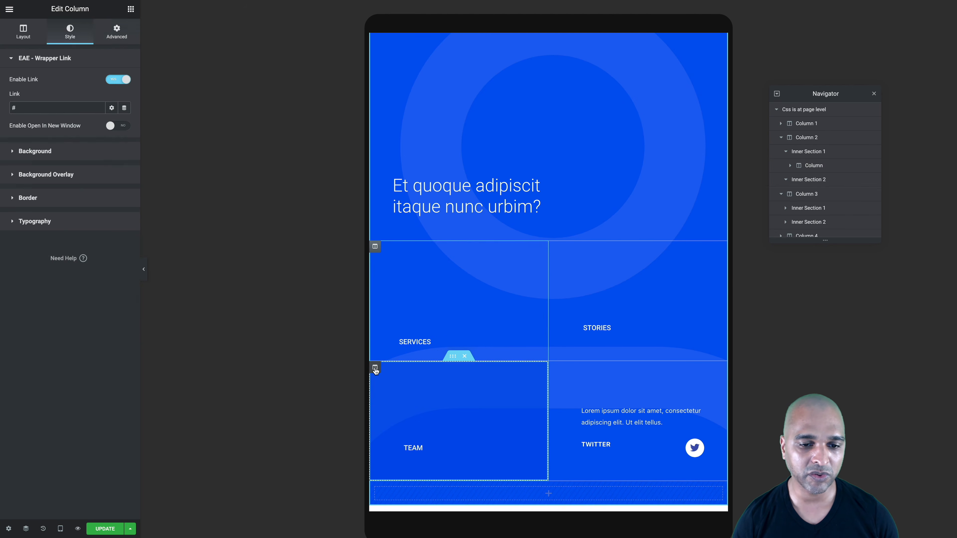
click(107, 38)
text(0)
click(119, 141)
click(58, 143)
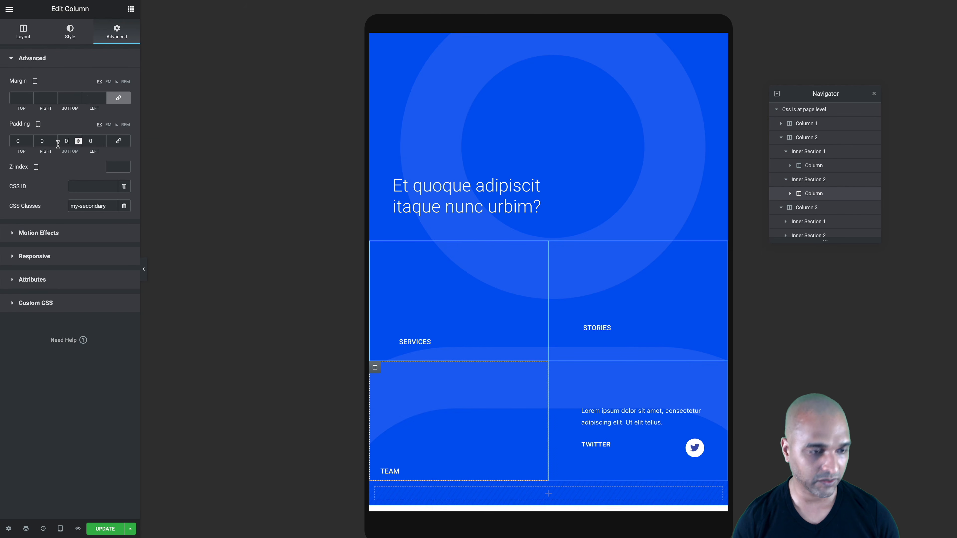
text(2)
key(Tab)
text(40)
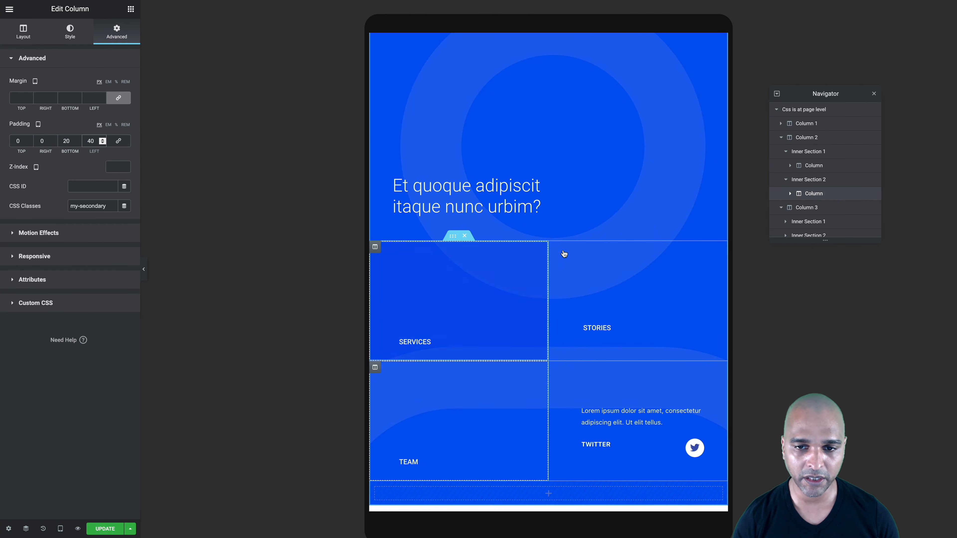
Set the Stories column's tablet padding to 20 px bottom and 40 px left, with 0 for top and right.
click(554, 247)
click(117, 32)
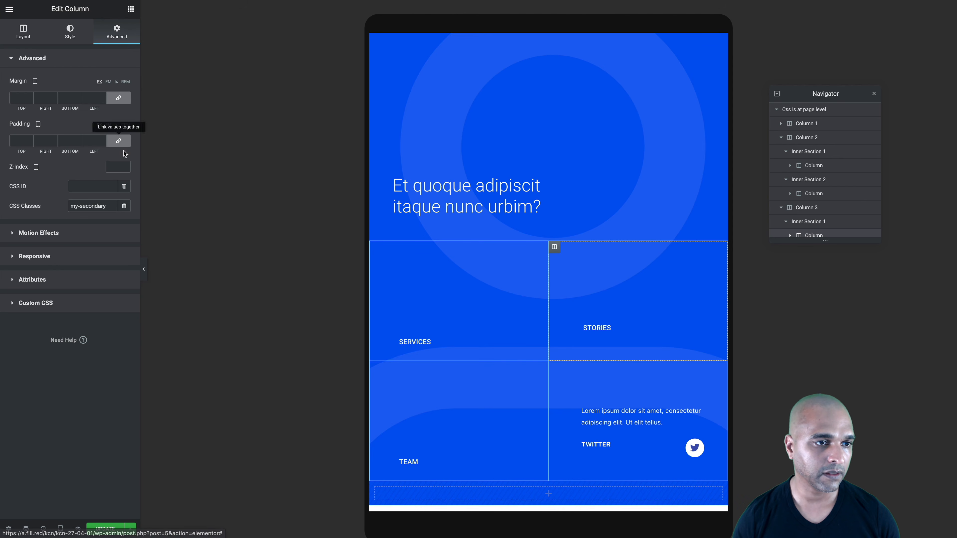
click(120, 141)
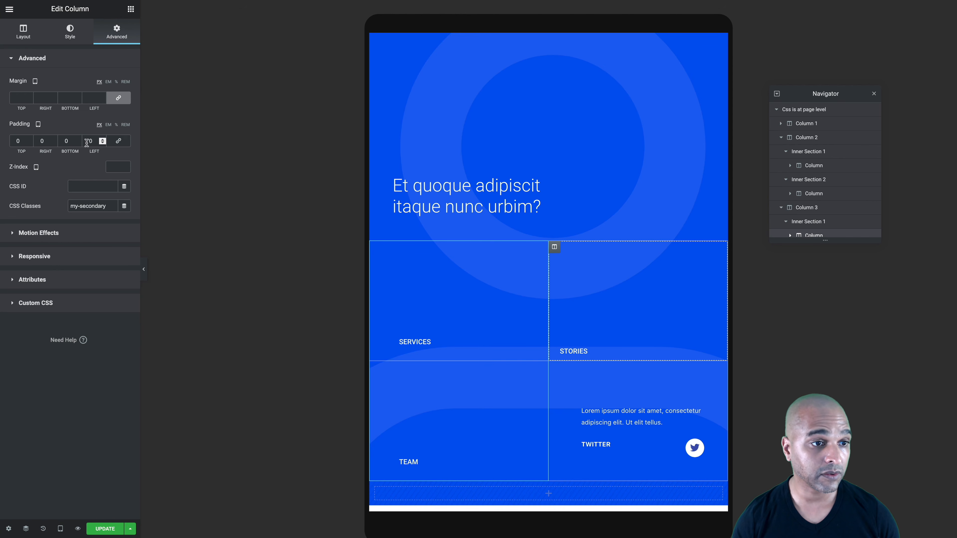
click(63, 141)
text(2)
key(Tab)
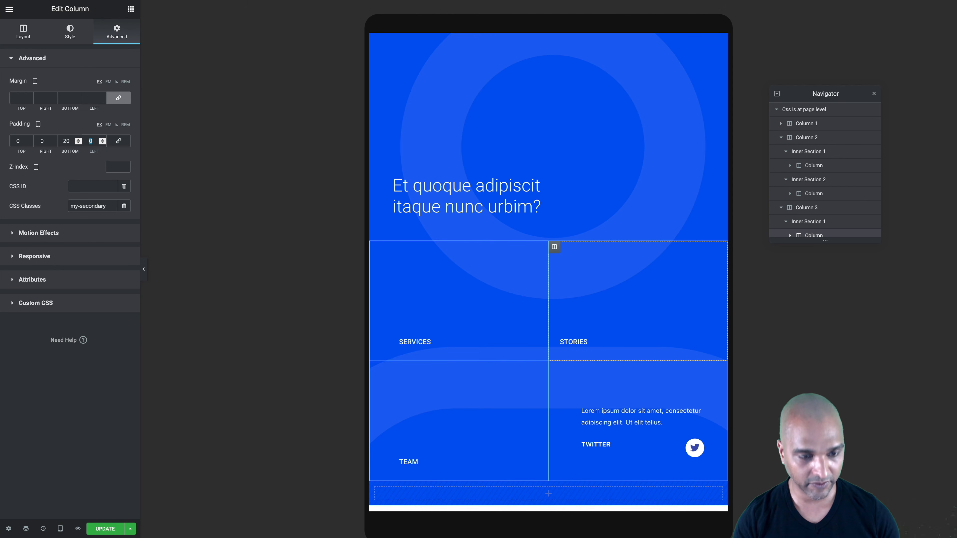
text(40)
Set the Twitter column's tablet padding to 0 for top and 20 px for right, bottom and left.
click(554, 367)
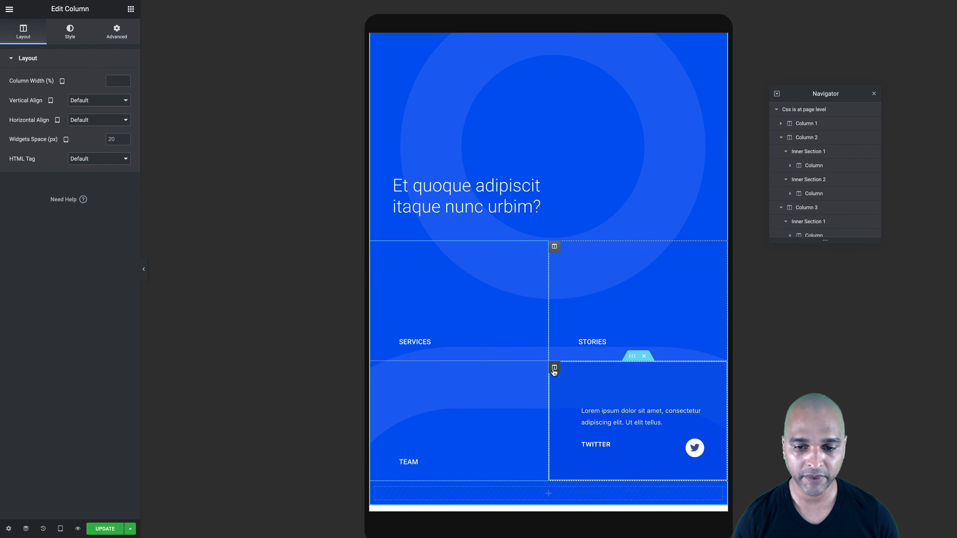
click(117, 32)
click(112, 145)
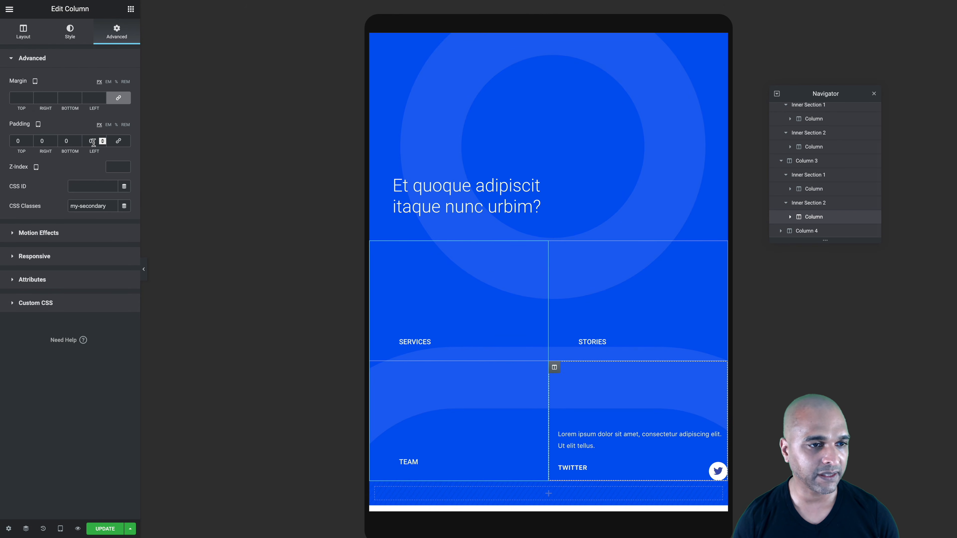
click(118, 141)
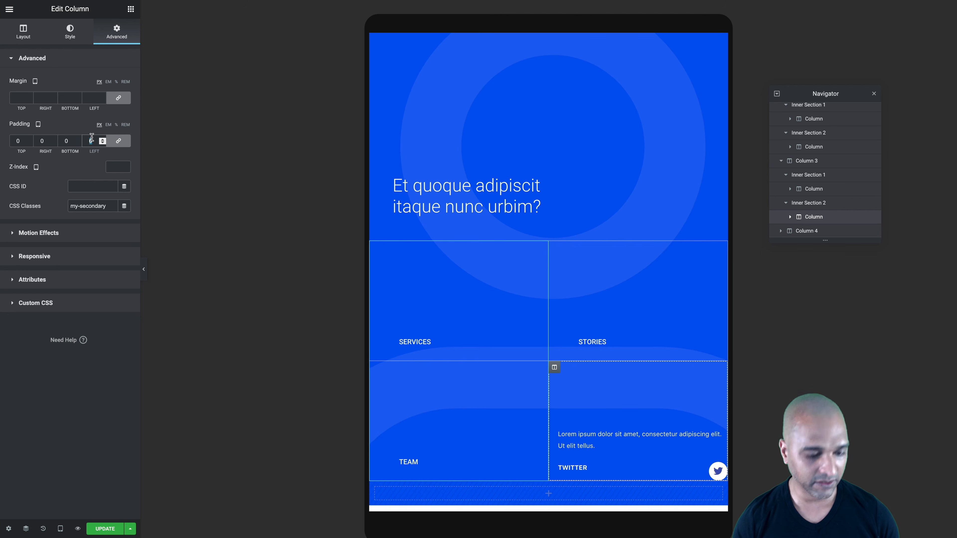
text(20)
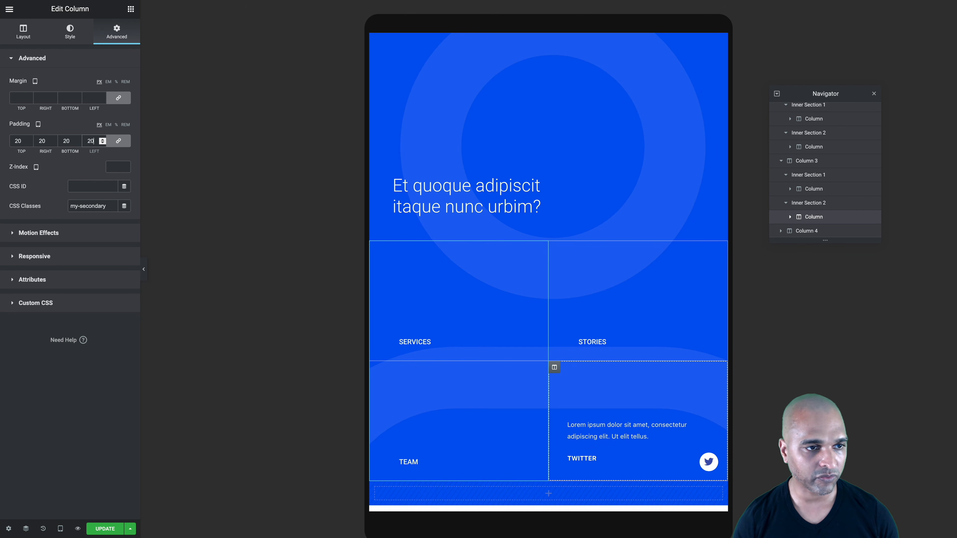
click(118, 141)
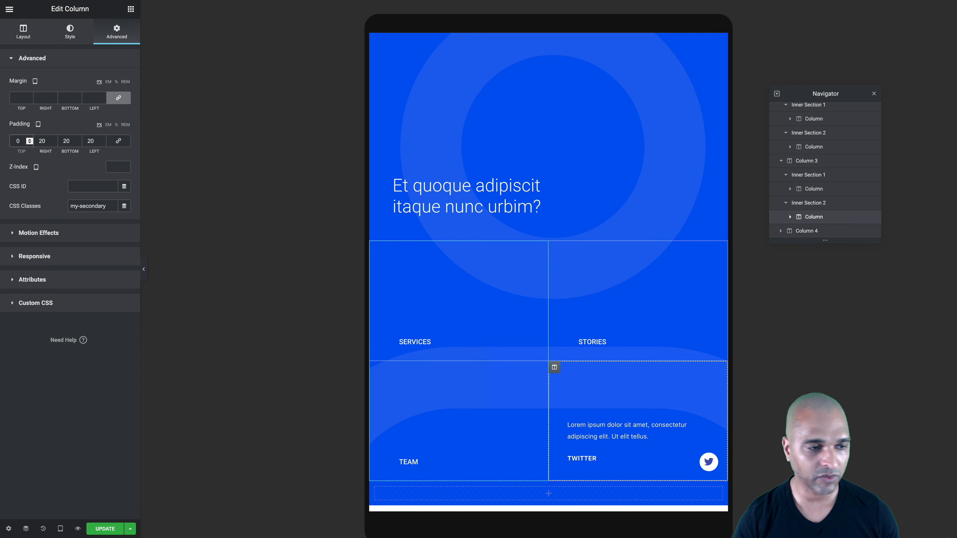
Preview the tablet layout without the editing controls, then restore them and save the page.
click(145, 281)
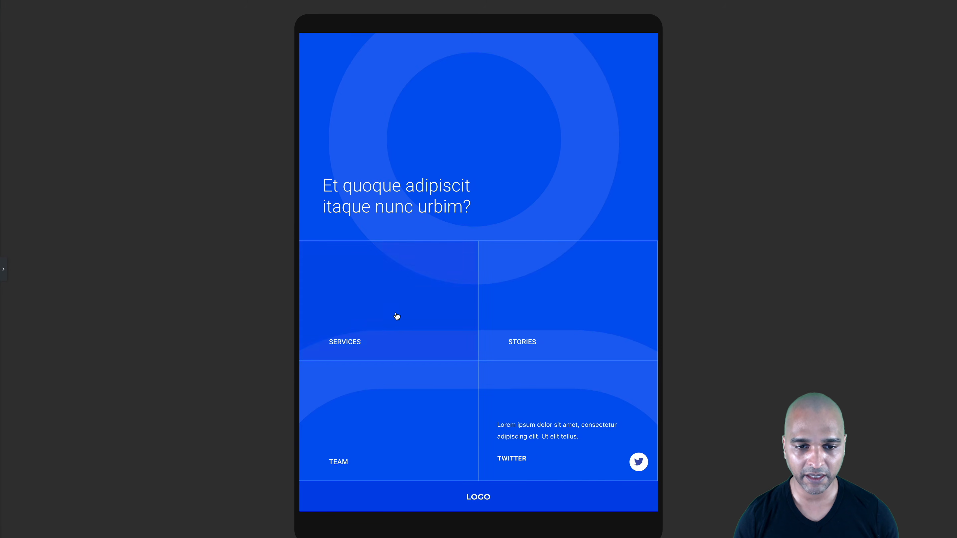
scroll(395, 316, up, 3)
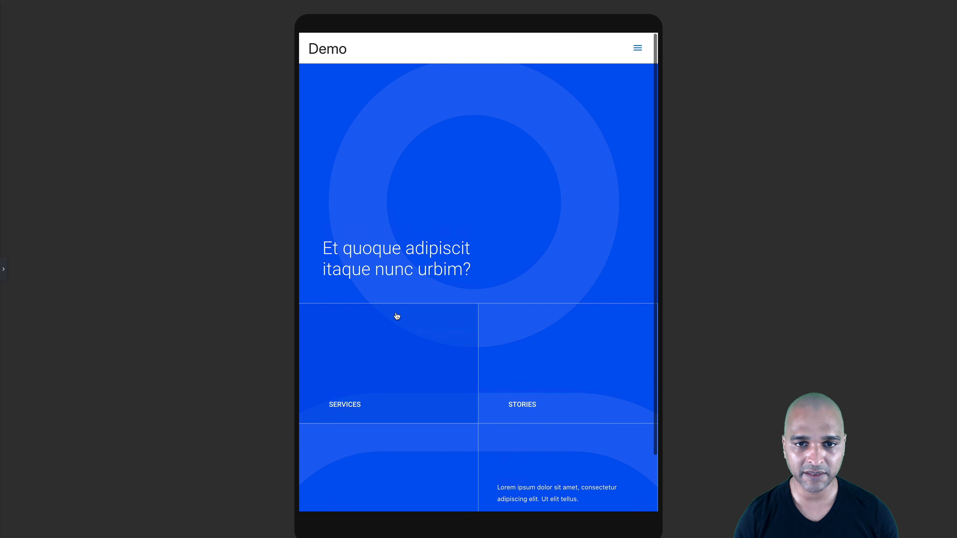
click(4, 270)
click(99, 528)
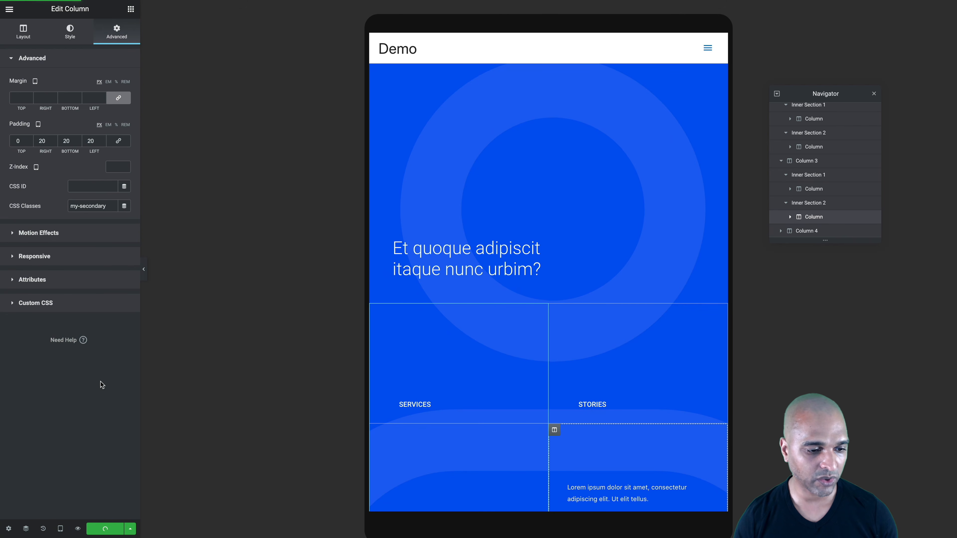
Switch to the mobile preview and set Column 1's mobile padding to 20 px on all sides.
click(58, 527)
click(40, 505)
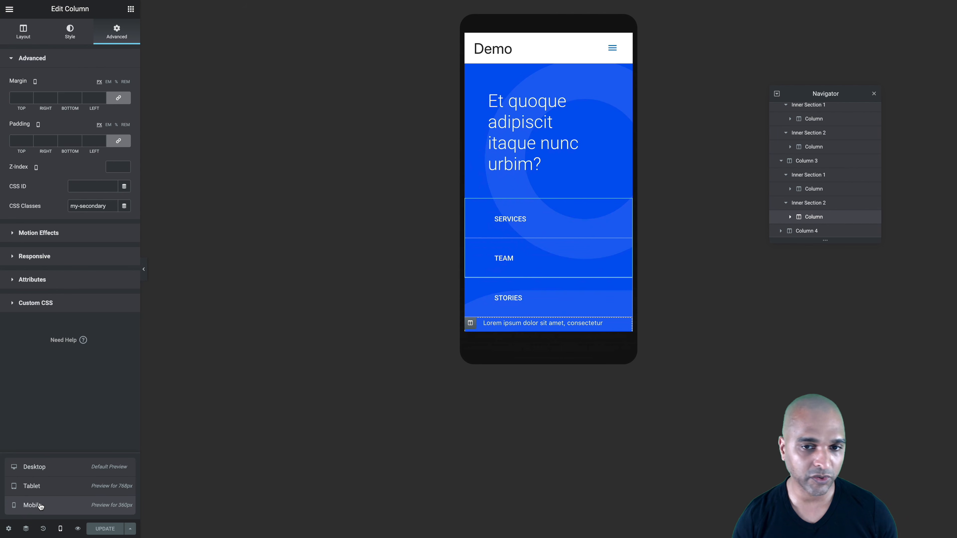
click(471, 71)
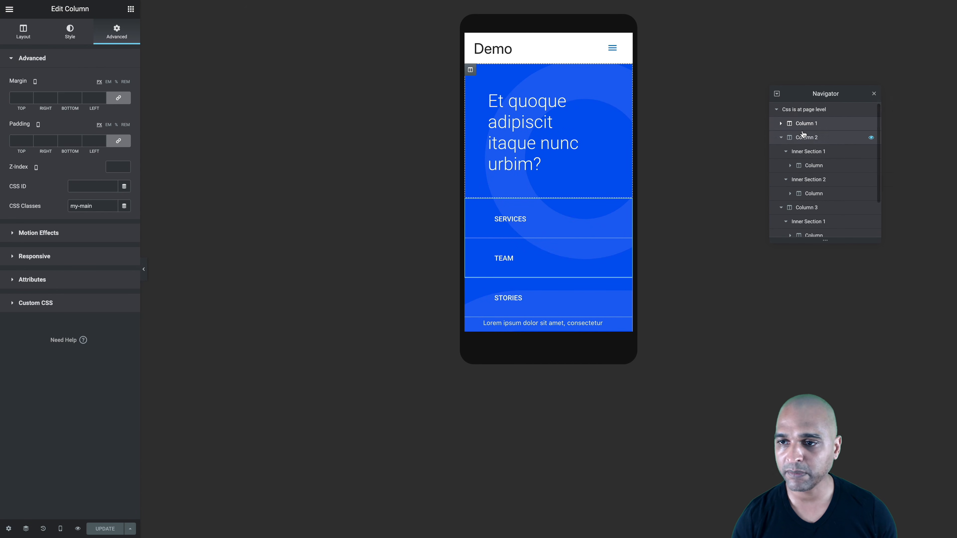
click(781, 138)
click(781, 166)
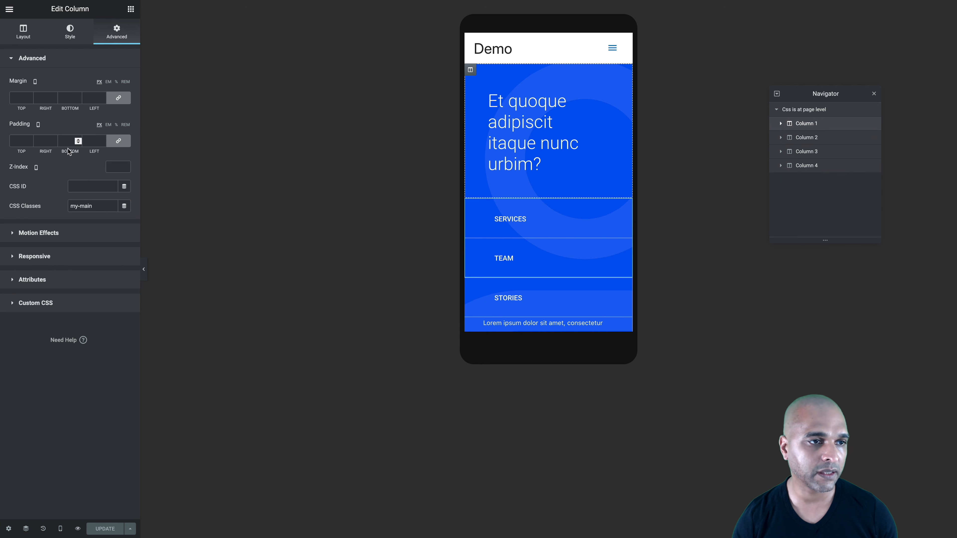
click(19, 141)
text(20)
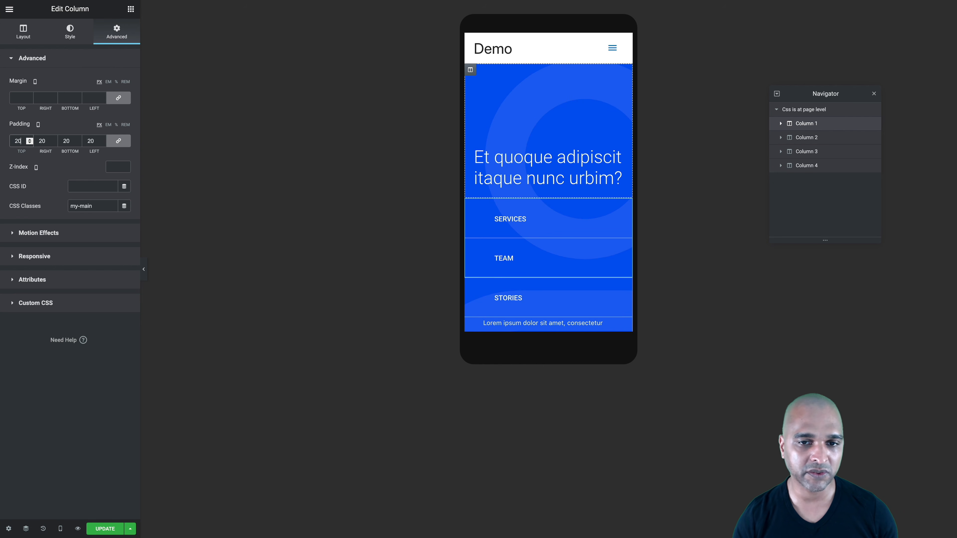
Set the main heading's mobile font size to 24 px and line height to 35 px, and save the page.
click(601, 154)
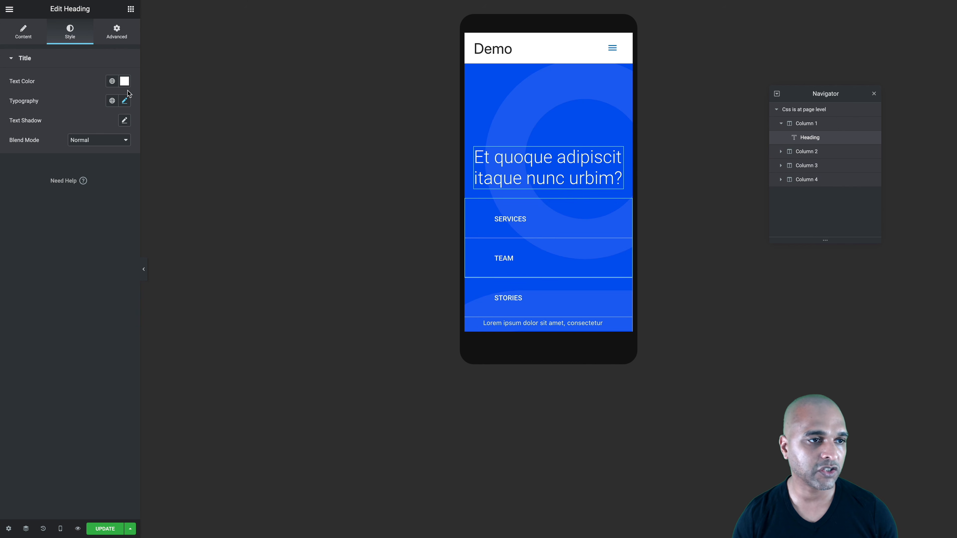
click(125, 101)
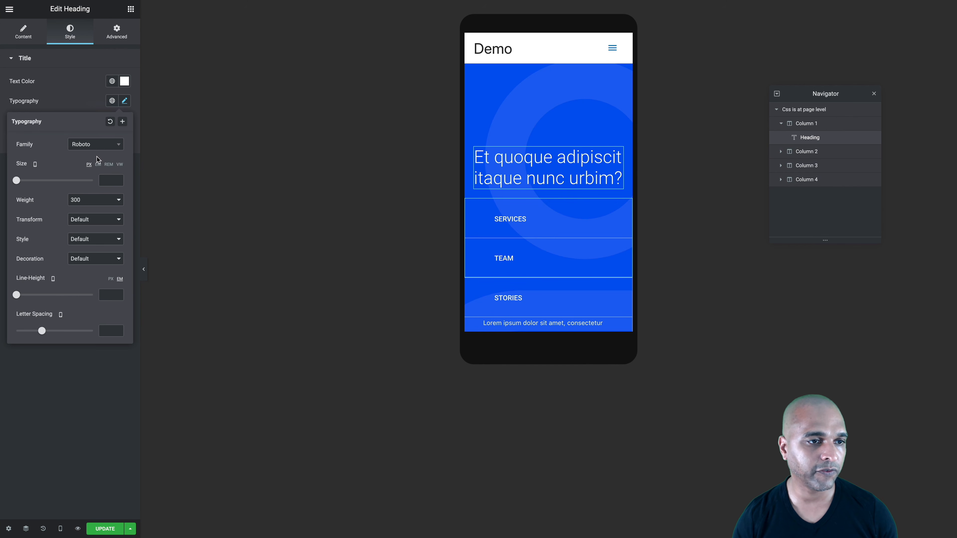
click(101, 183)
text(24)
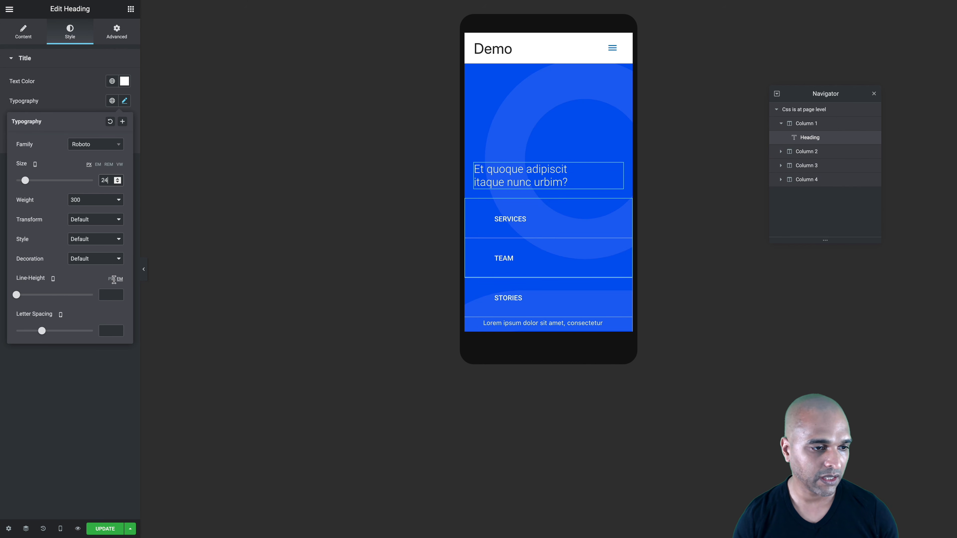
click(111, 280)
click(107, 294)
text(35)
click(104, 528)
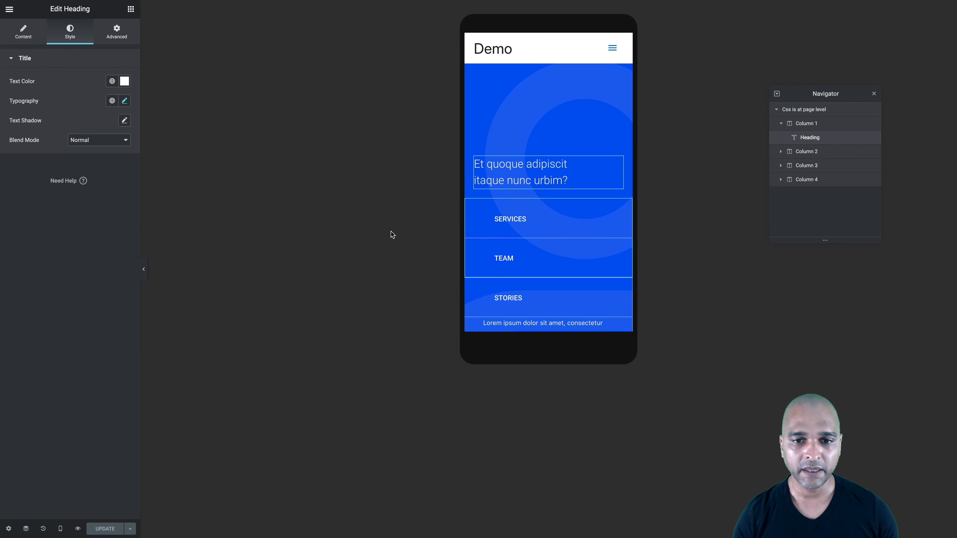
Set the Services column's mobile vertical alignment to Middle and its padding to 20 px left, with 0 on the other sides.
click(472, 206)
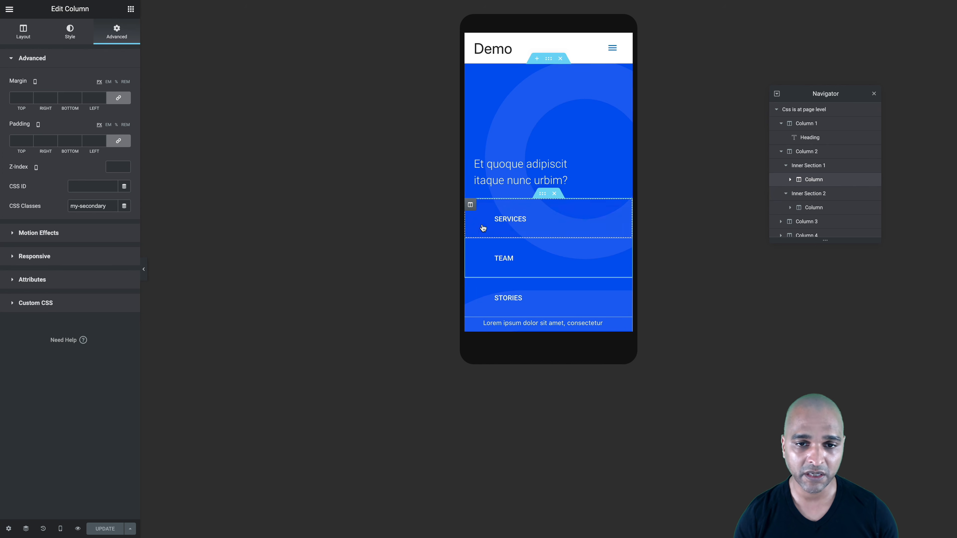
click(20, 37)
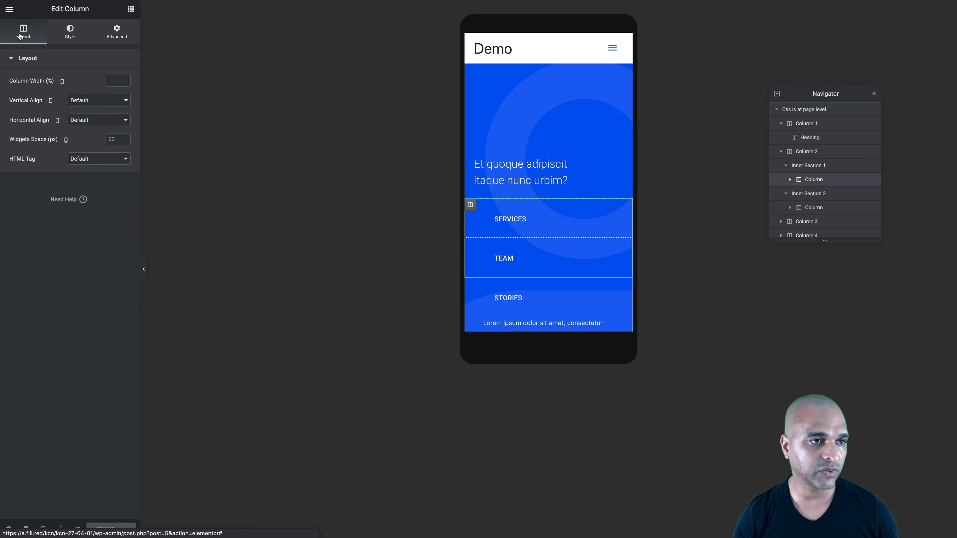
click(85, 100)
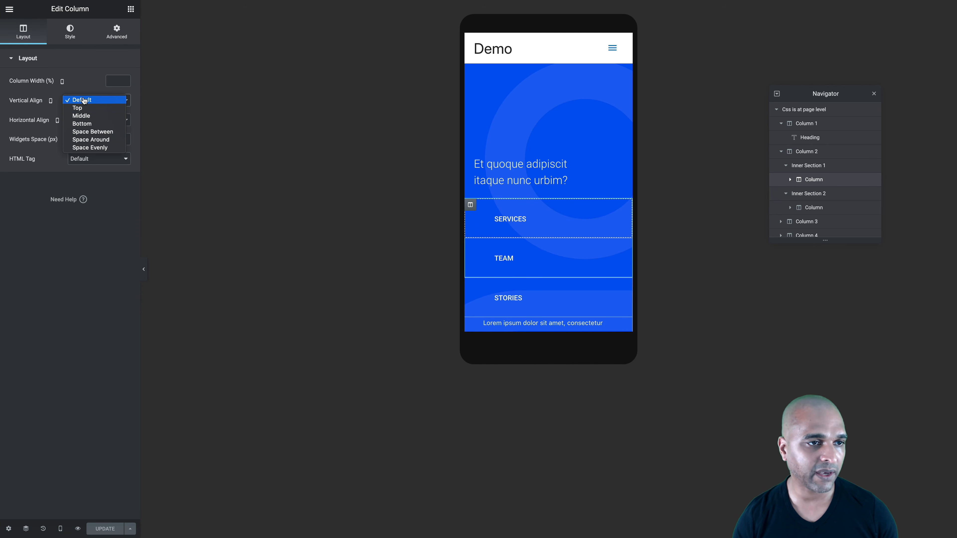
click(81, 116)
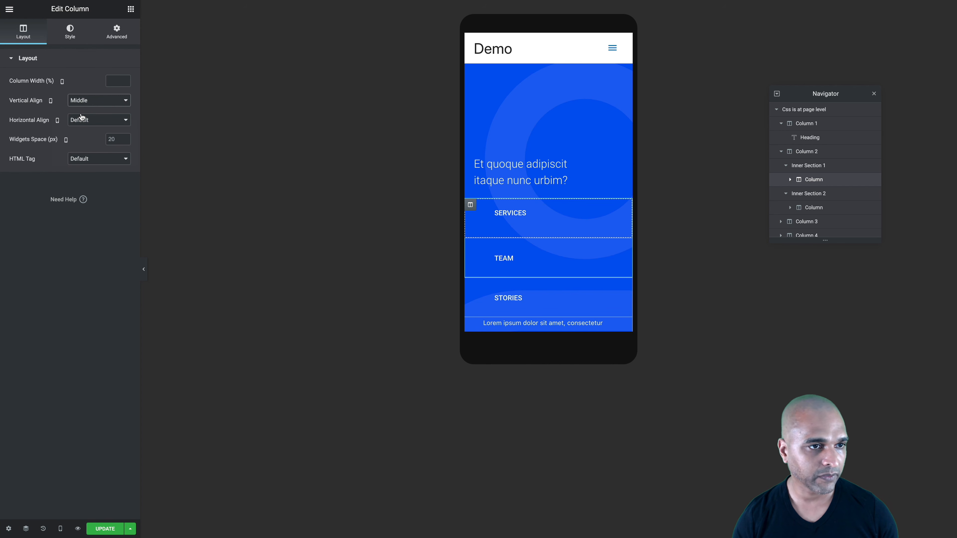
click(118, 38)
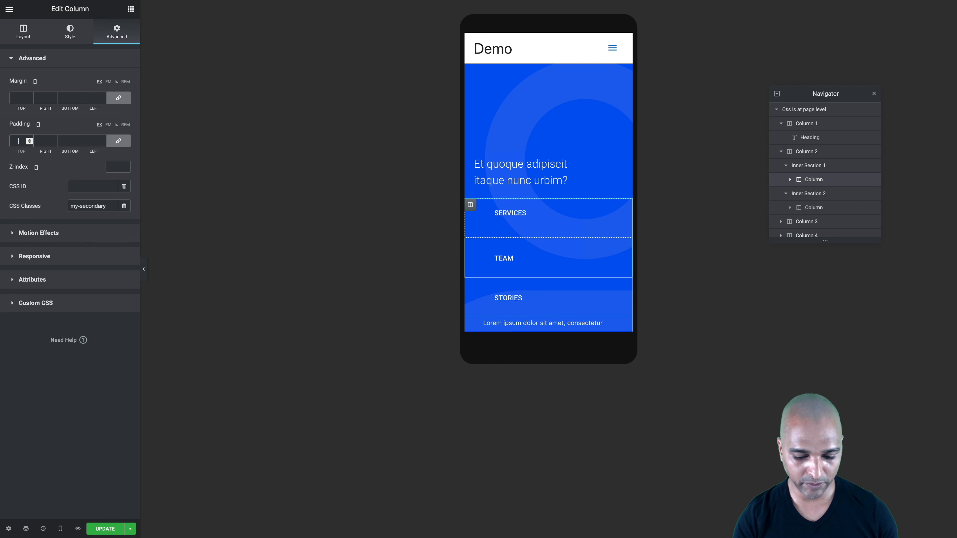
click(29, 142)
click(118, 141)
click(88, 142)
text(20)
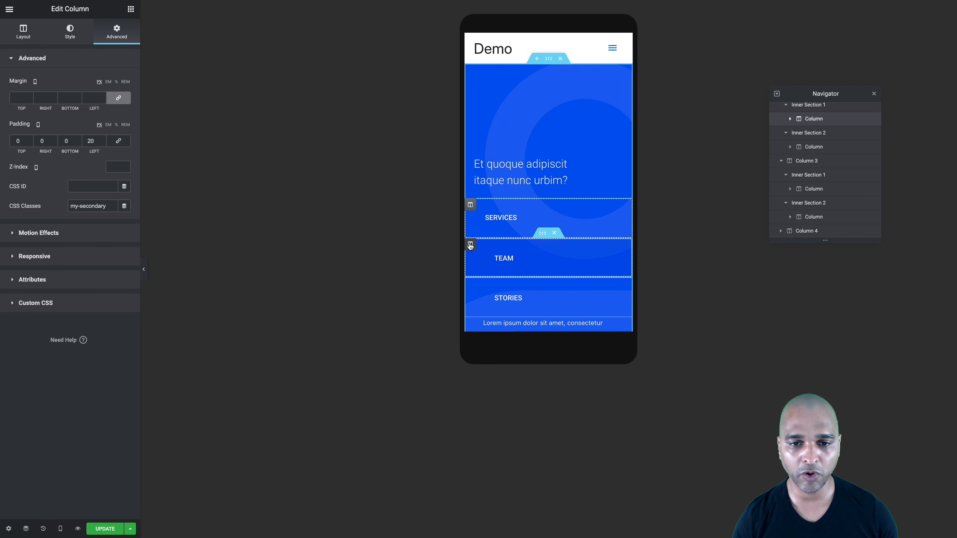
Set the Team column's mobile vertical alignment to Middle and its padding to 20 px left, with 0 on the other sides.
click(470, 245)
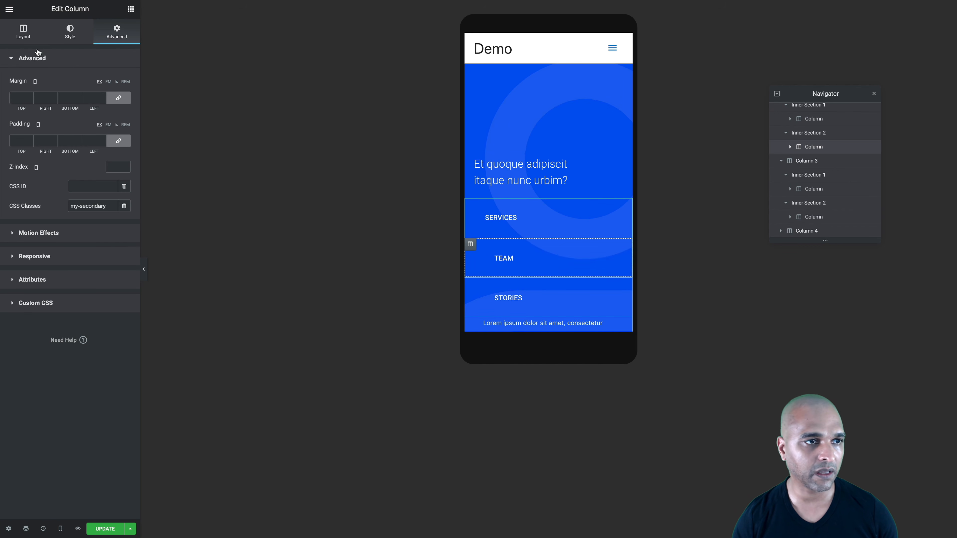
click(24, 32)
click(78, 100)
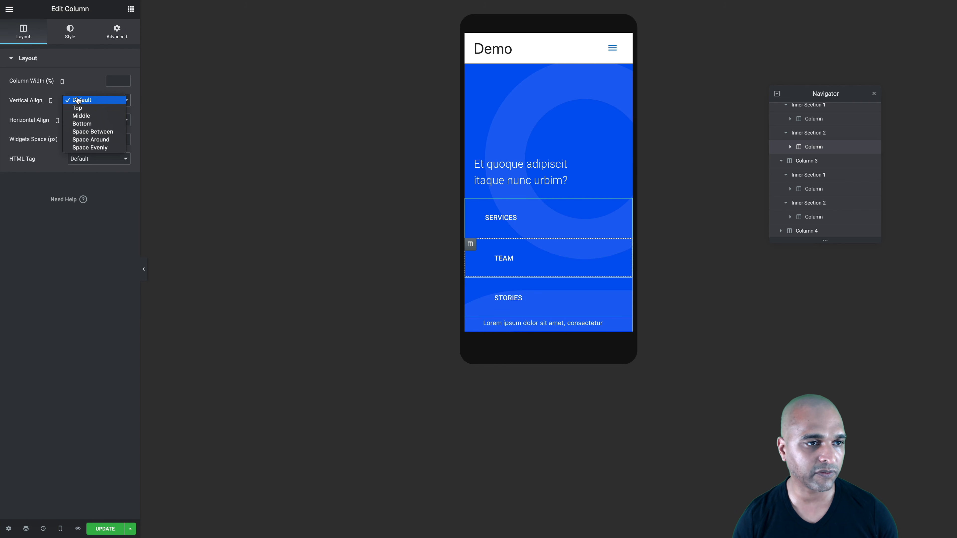
click(79, 117)
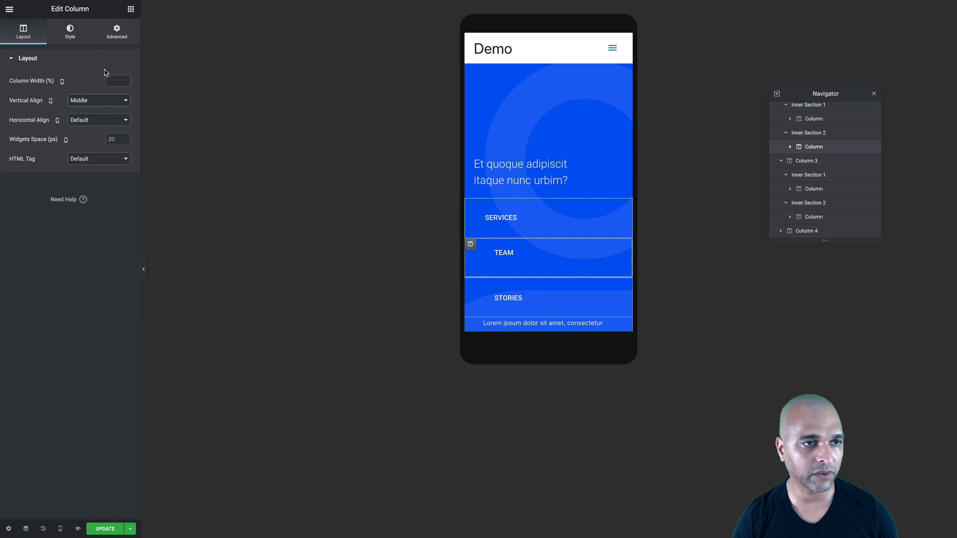
click(117, 32)
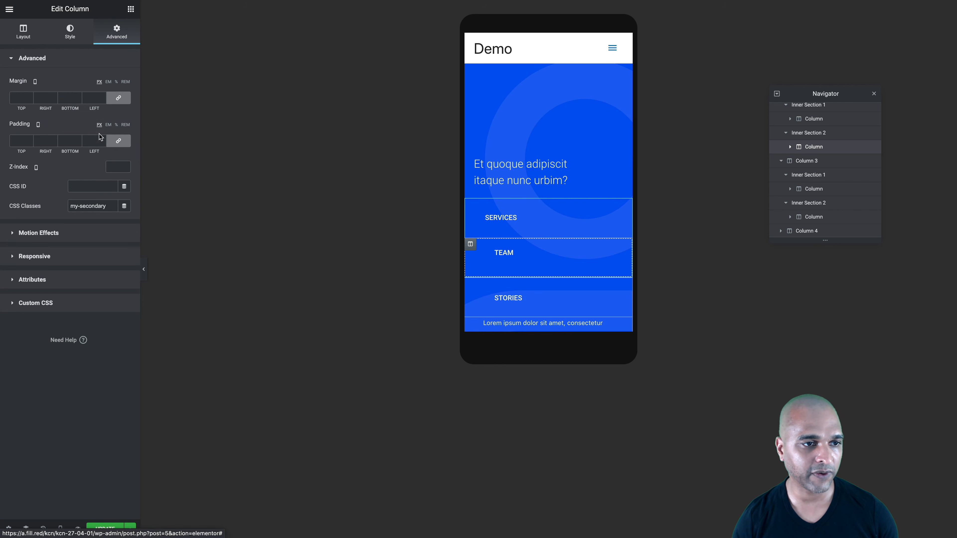
click(111, 146)
text(2)
Set the Stories column's mobile vertical alignment to Middle and its padding to 20 px left, with 0 on the other sides.
scroll(519, 284, down, 3)
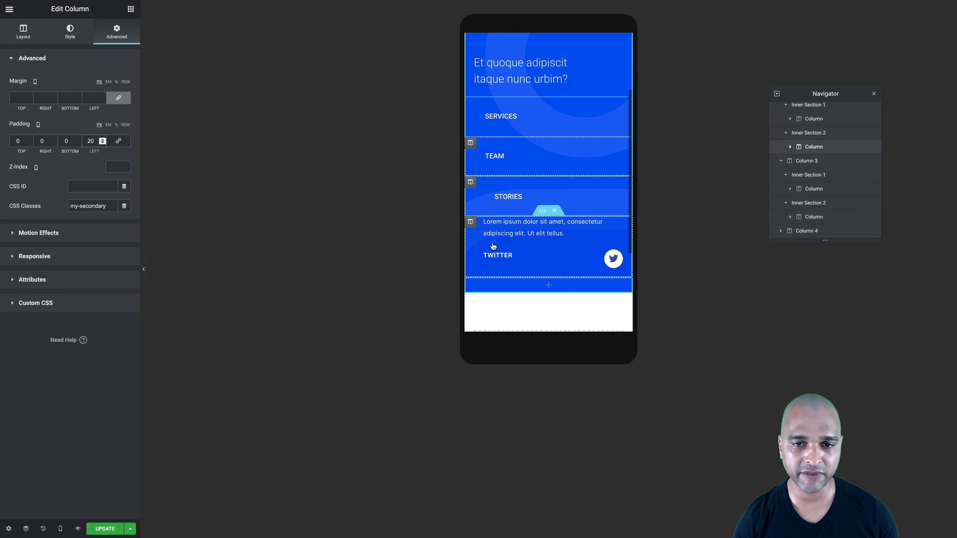
click(470, 182)
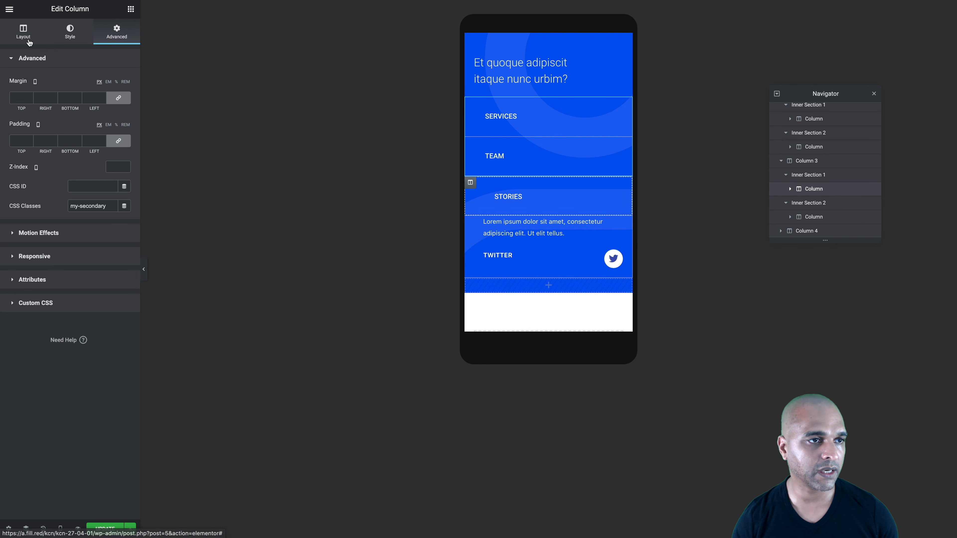
click(23, 33)
click(99, 100)
click(85, 115)
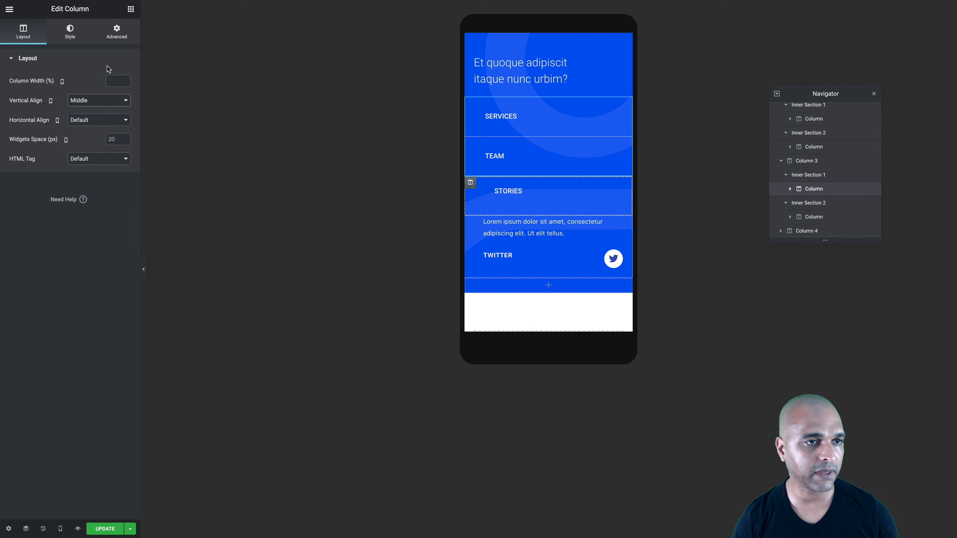
click(117, 32)
click(120, 142)
click(86, 141)
text(20)
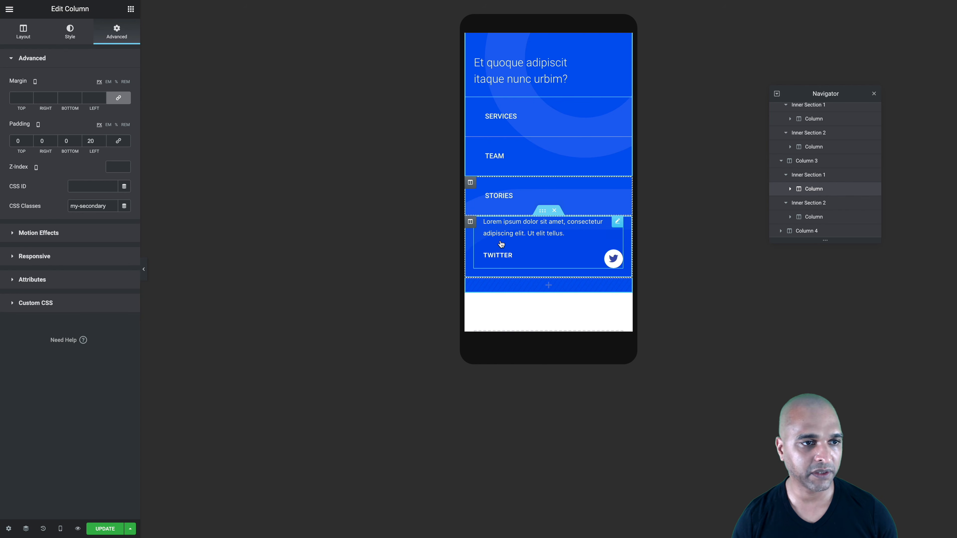
Set the Twitter column's mobile vertical alignment to Middle.
click(470, 221)
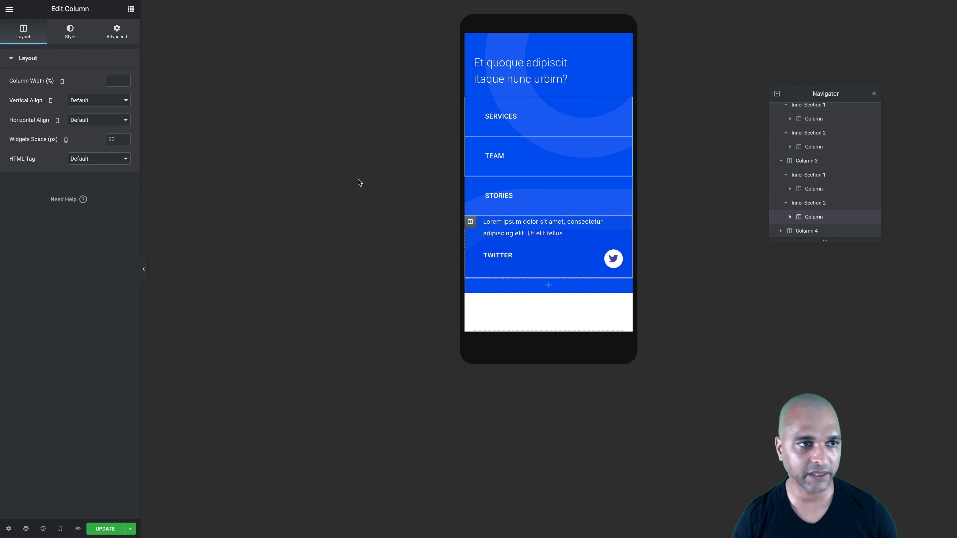
click(96, 105)
click(84, 117)
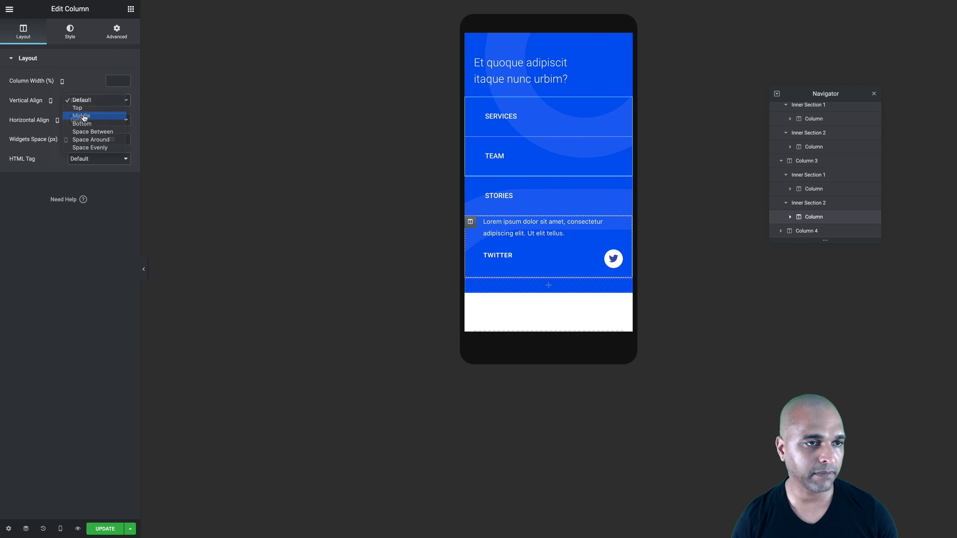
Set the Twitter column's mobile padding to 20 px on all sides, update the page and review the mobile preview.
click(126, 31)
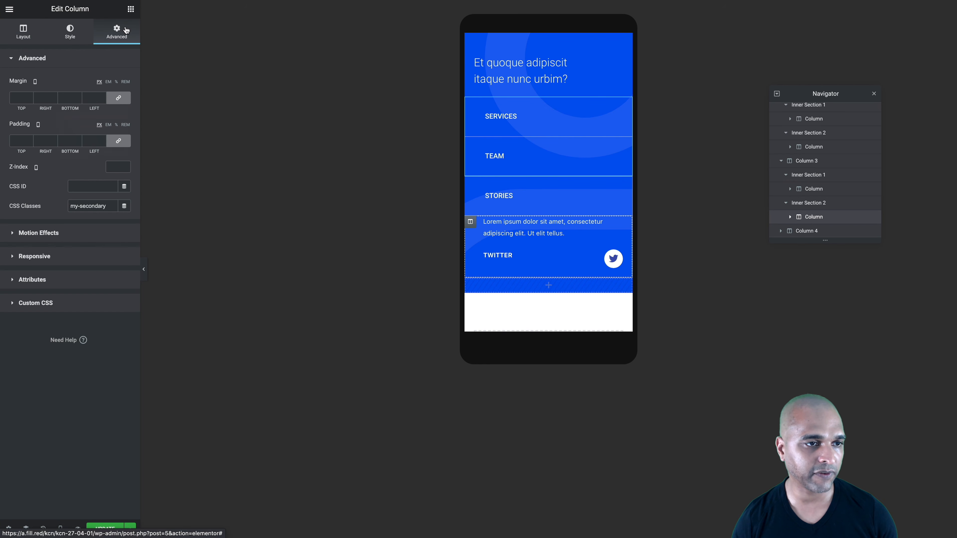
click(21, 140)
text(20)
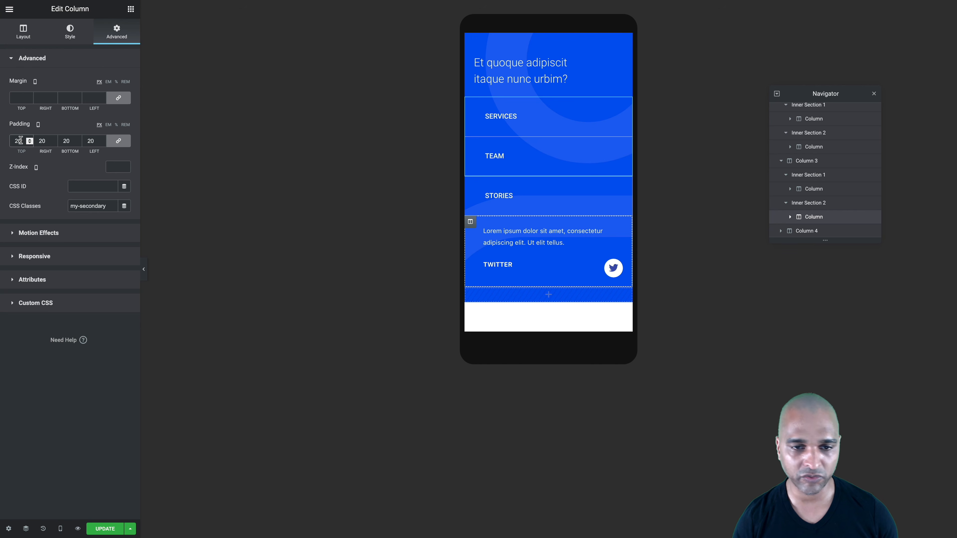
click(102, 527)
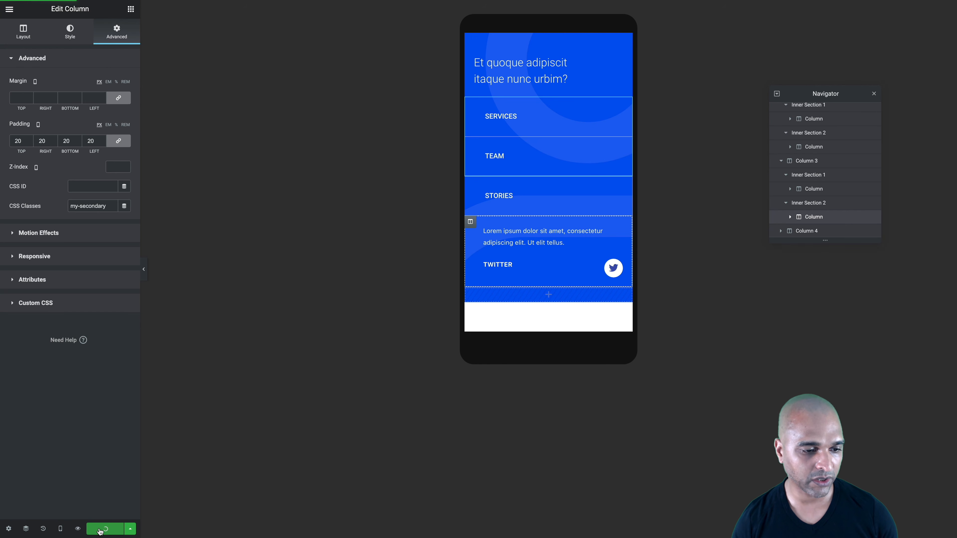
click(143, 270)
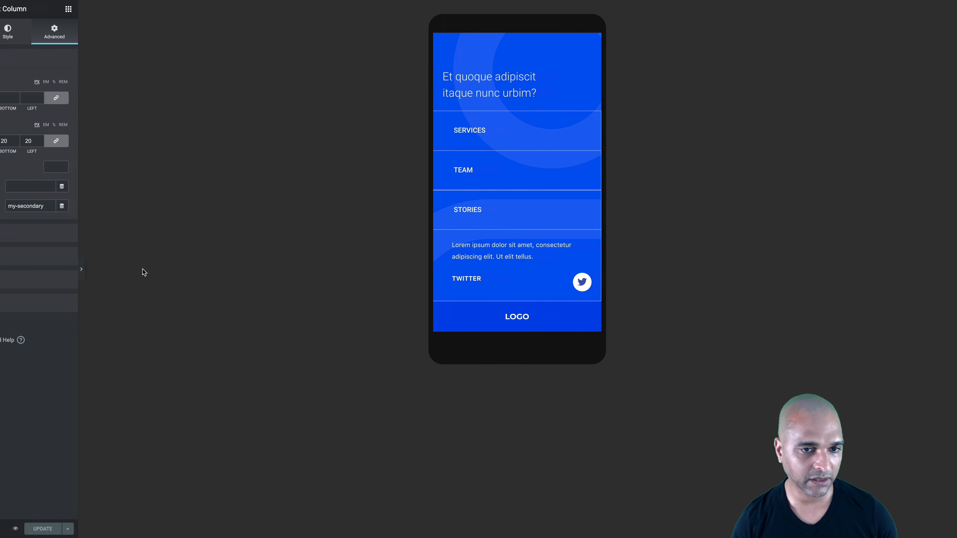
scroll(427, 208, up, 1)
scroll(427, 208, down, 3)
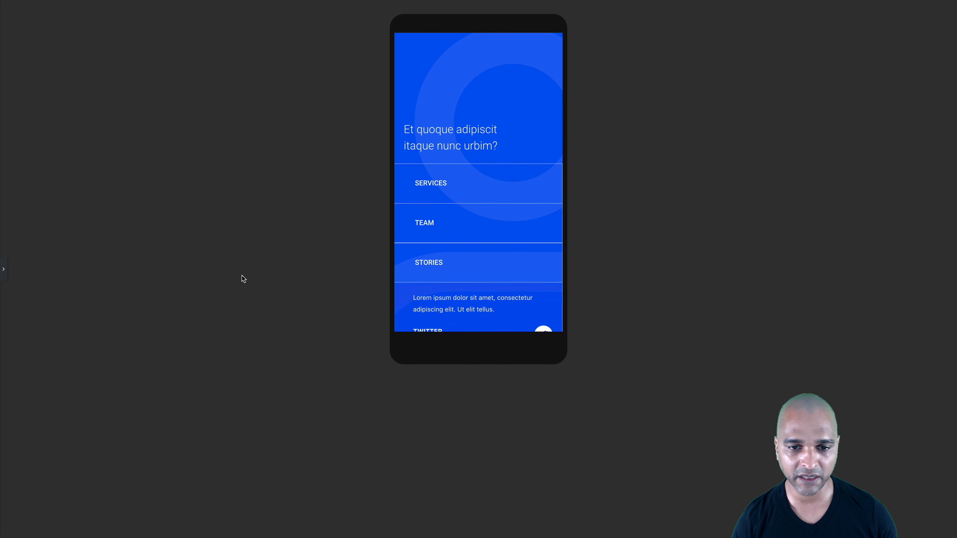
click(5, 273)
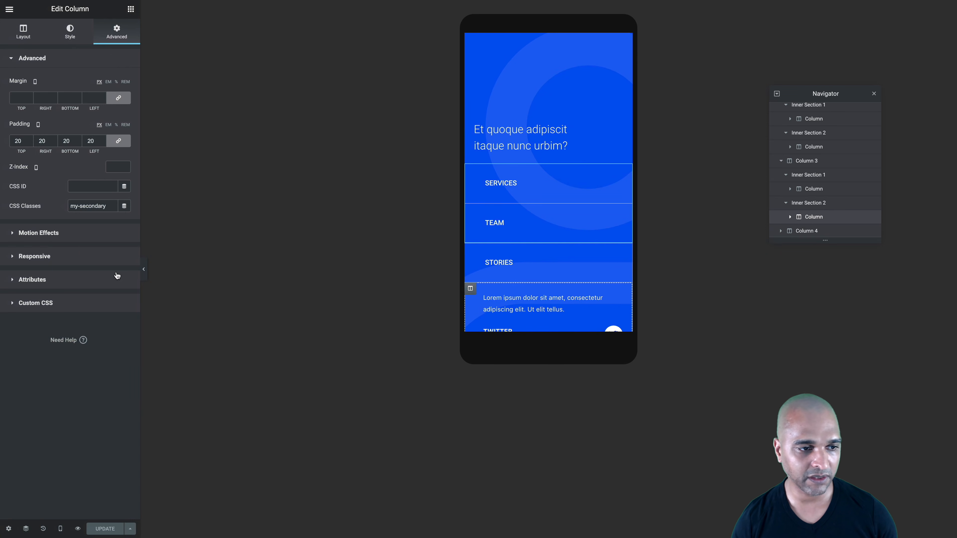
Set the mobile font size of the Twitter blockquote's content text to 12 px.
scroll(542, 283, down, 1)
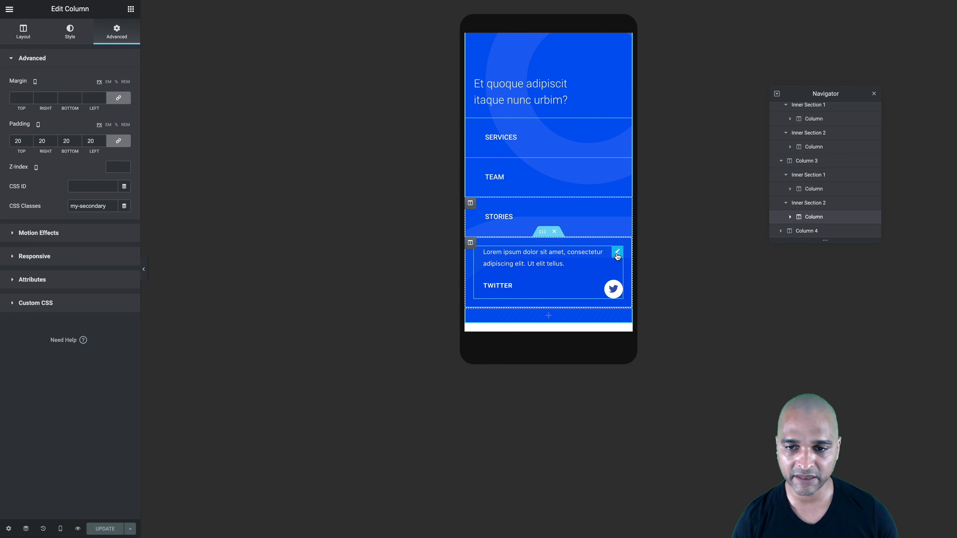
click(617, 255)
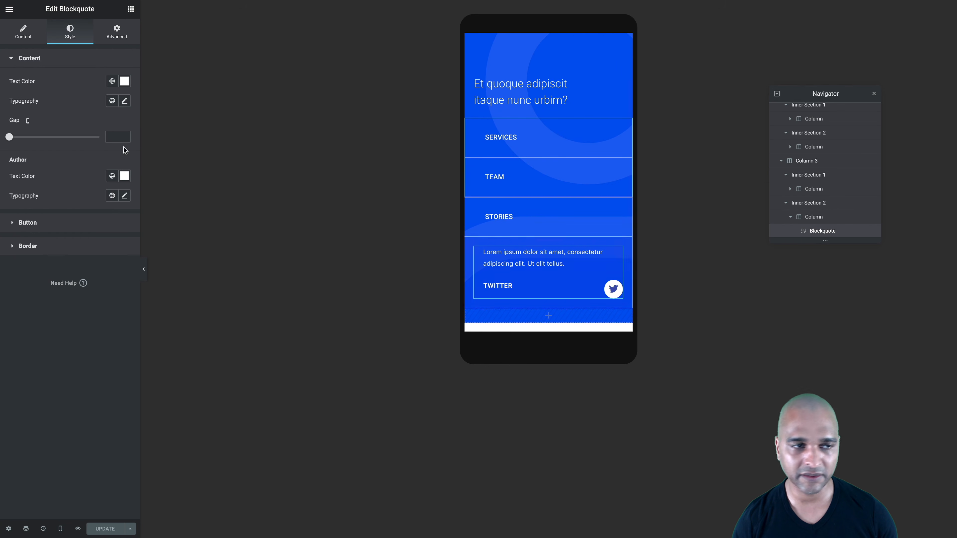
click(125, 102)
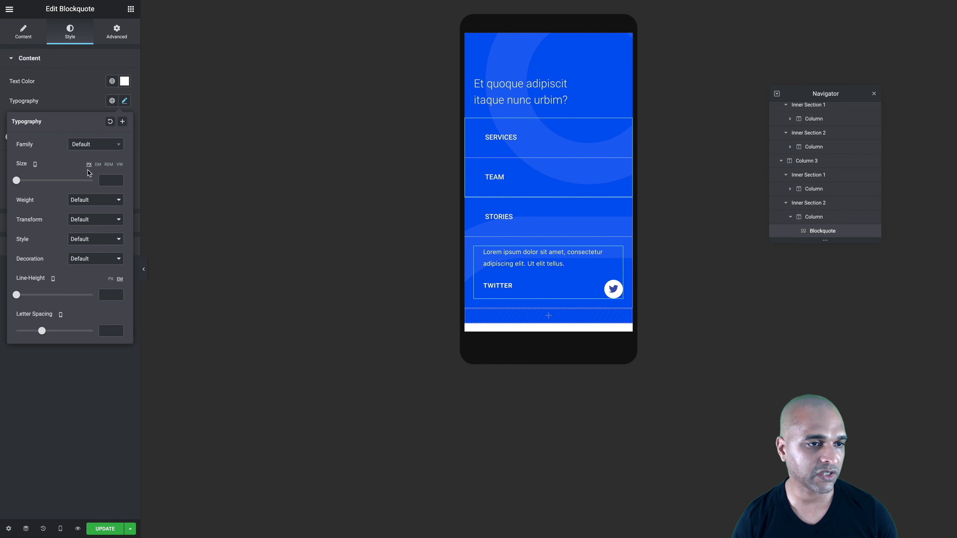
click(102, 180)
text(12)
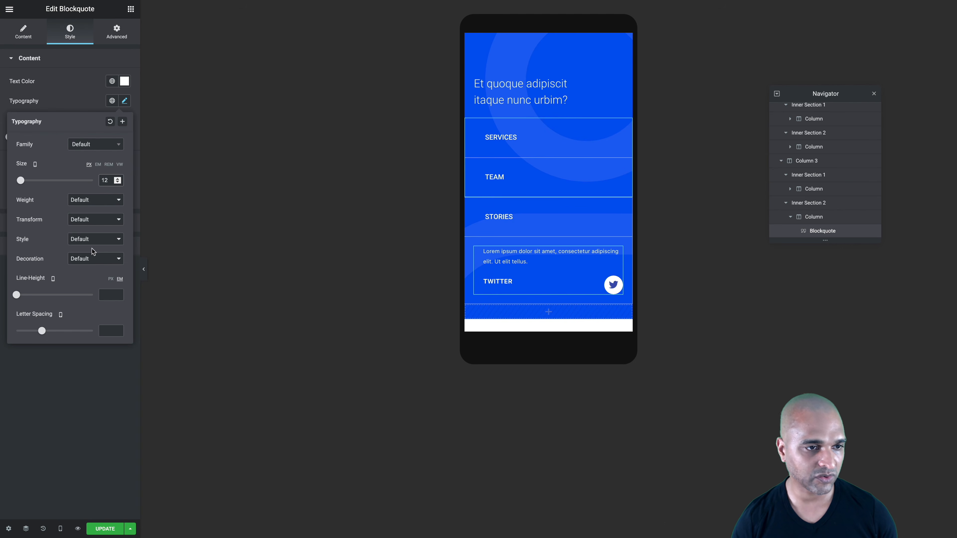
Set the blockquote content's mobile line height to 18 px, update the page and review the mobile preview.
click(110, 279)
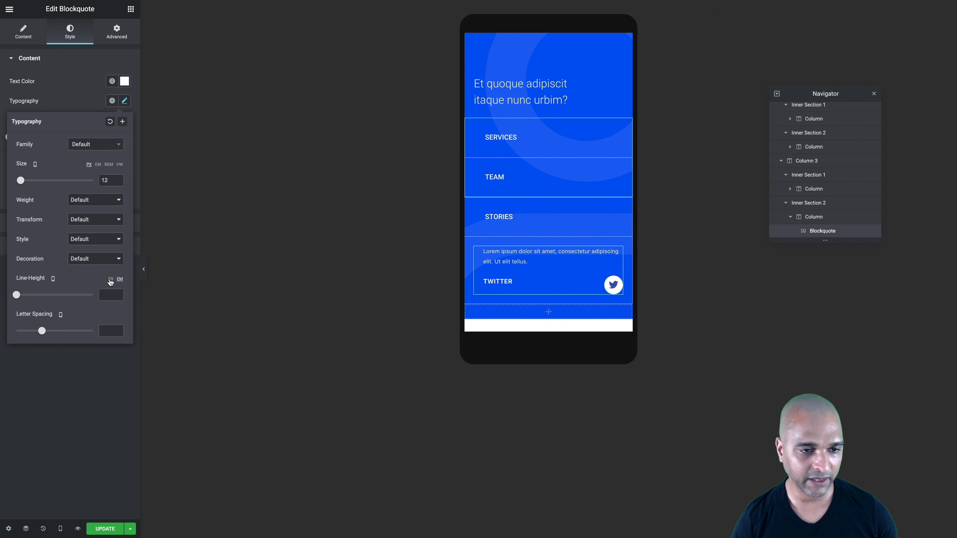
text(14)
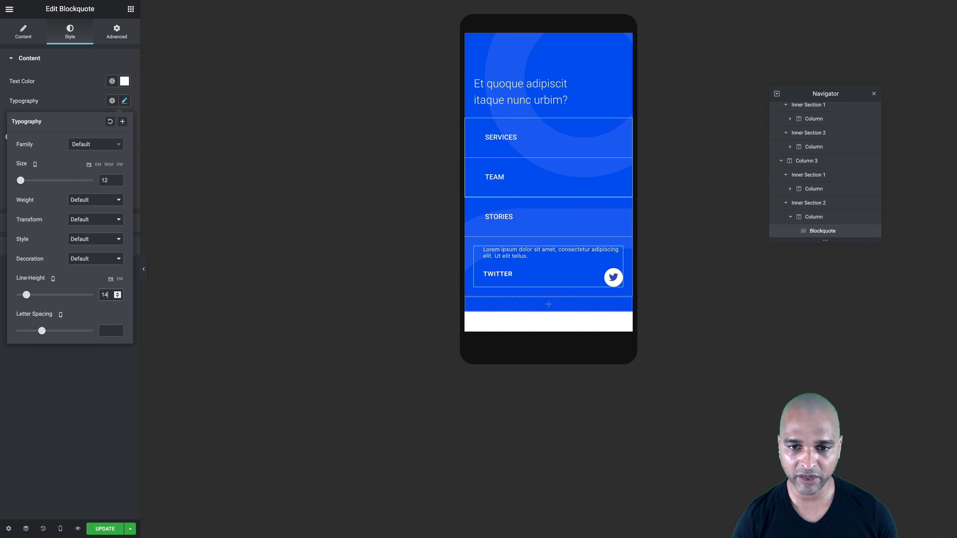
key(Up)
key(Up)
key(Up)
key(Up)
click(101, 528)
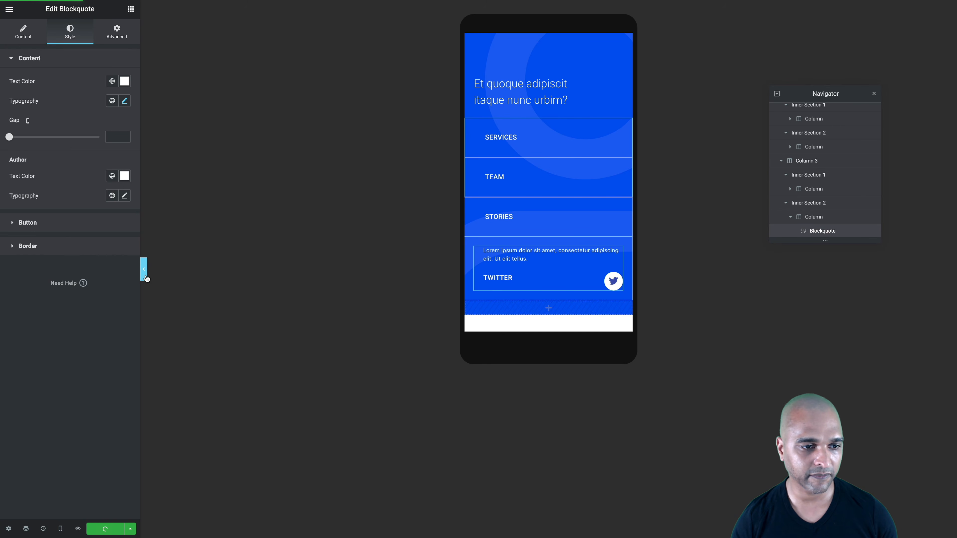
click(144, 269)
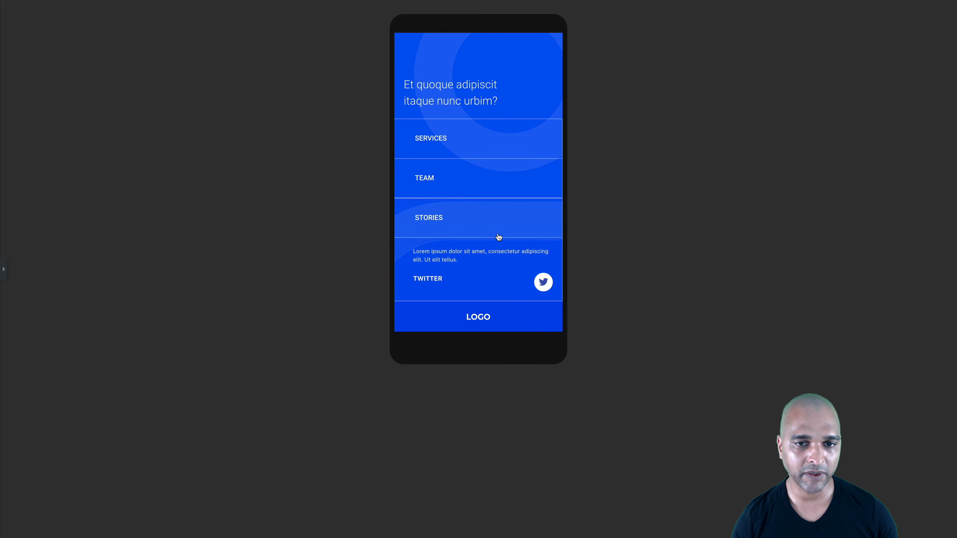
scroll(498, 237, up, 3)
scroll(500, 237, down, 3)
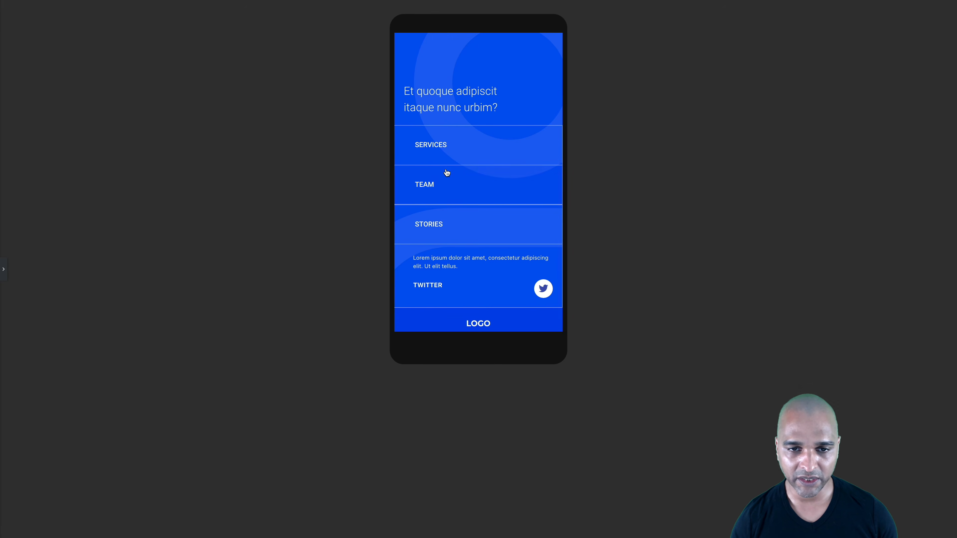
click(3, 269)
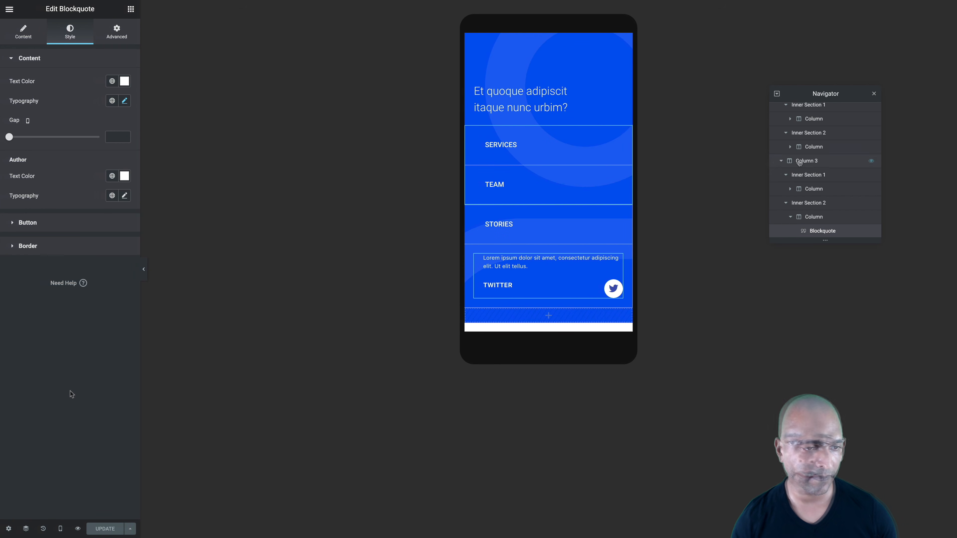
Set Column 2's mobile border width to 0 on all sides.
scroll(795, 143, up, 5)
click(777, 94)
click(777, 94)
click(776, 110)
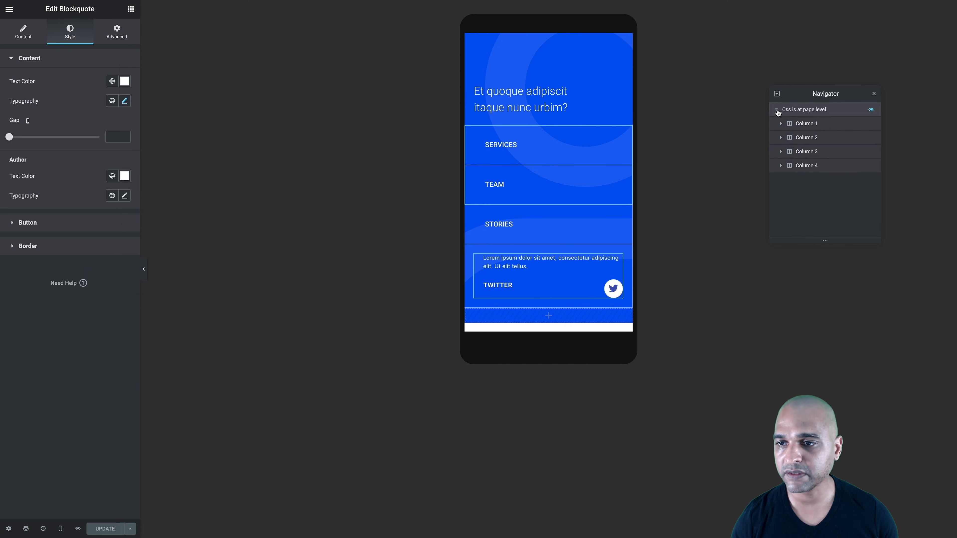
click(805, 141)
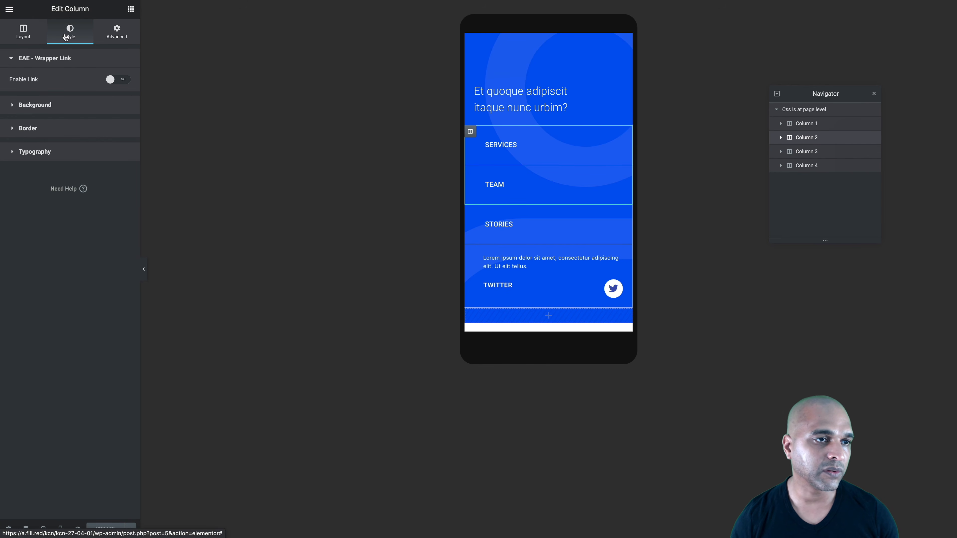
click(30, 131)
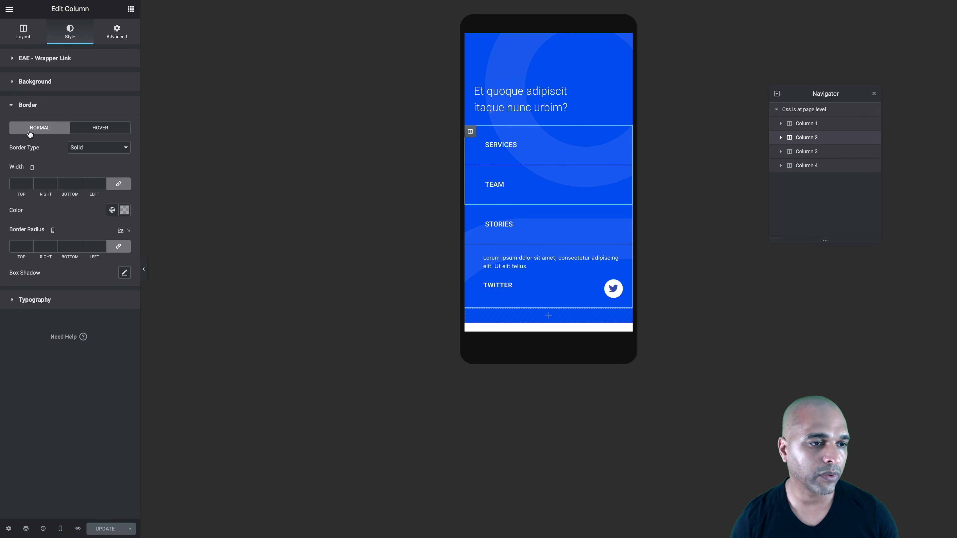
click(17, 182)
text(0)
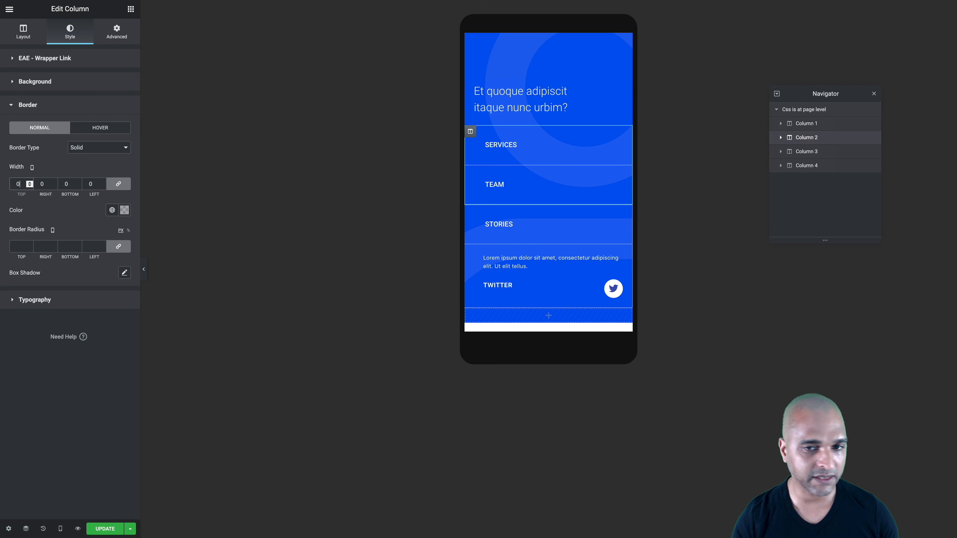
Set the mobile border width of Inner Section 1 in Column 2 to 1 at the top and 0 on the other sides.
click(780, 138)
click(804, 155)
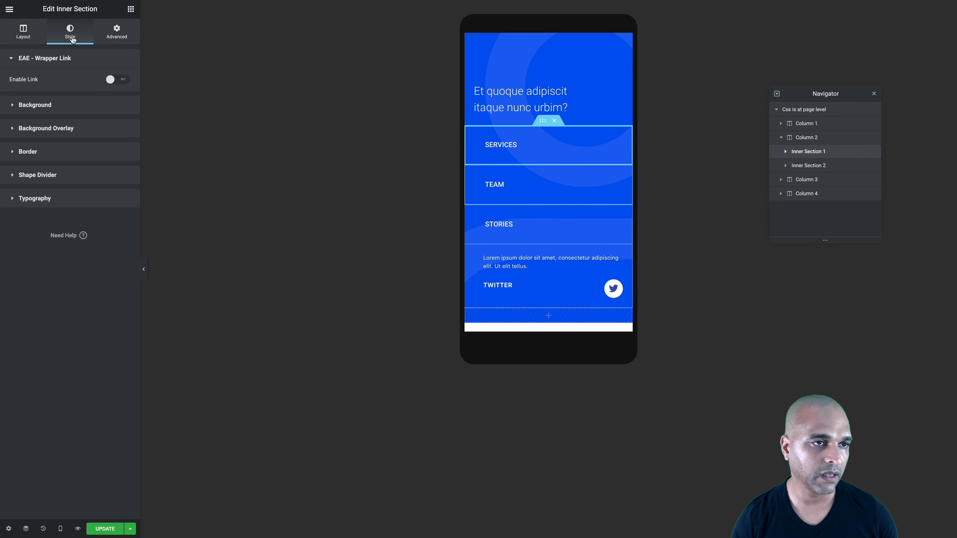
click(42, 154)
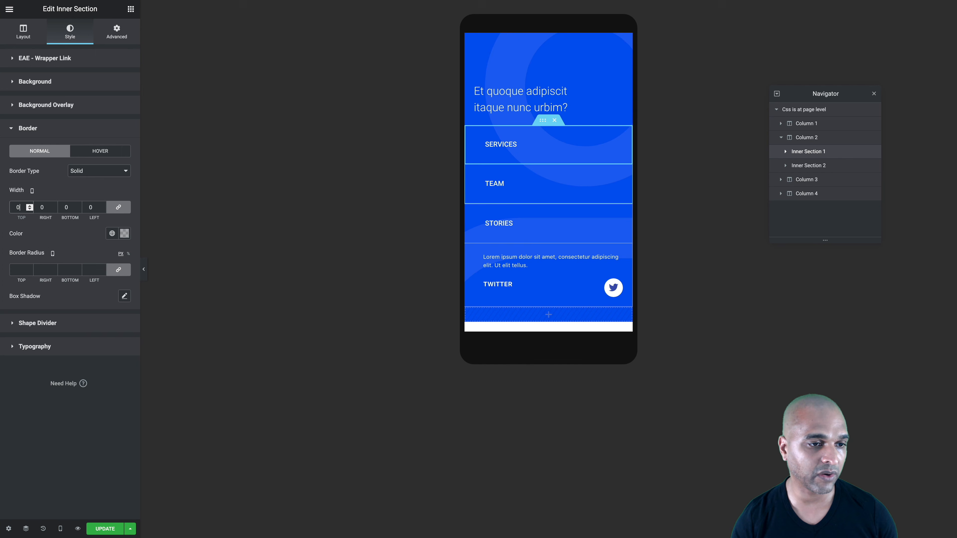
click(119, 207)
double_click(19, 207)
text(1)
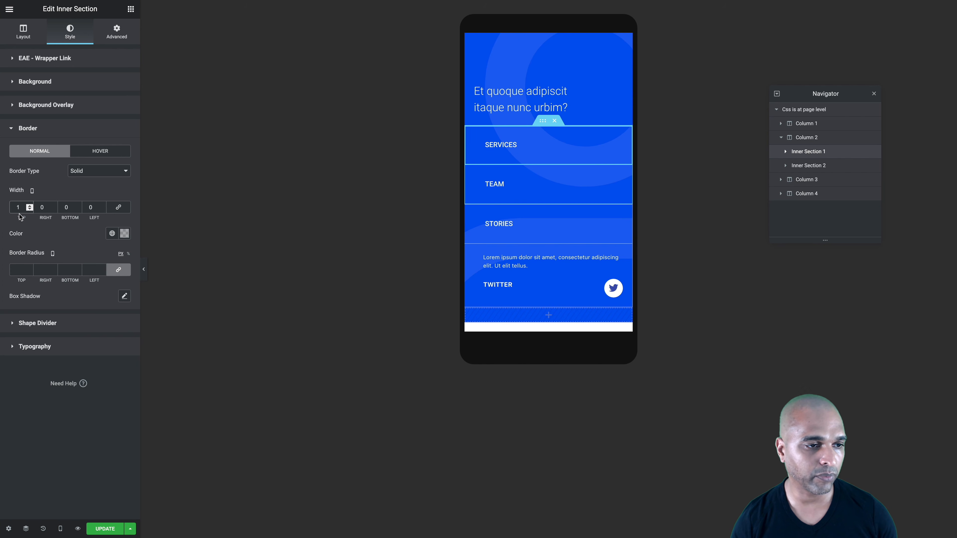
Give Inner Section 2 in Column 2 a mobile border of width 1 at the top only.
click(808, 166)
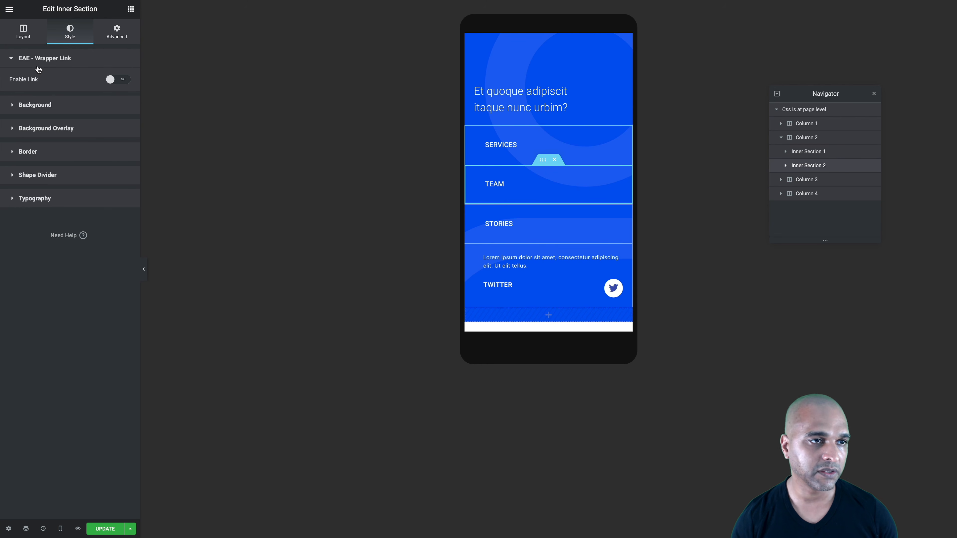
click(30, 157)
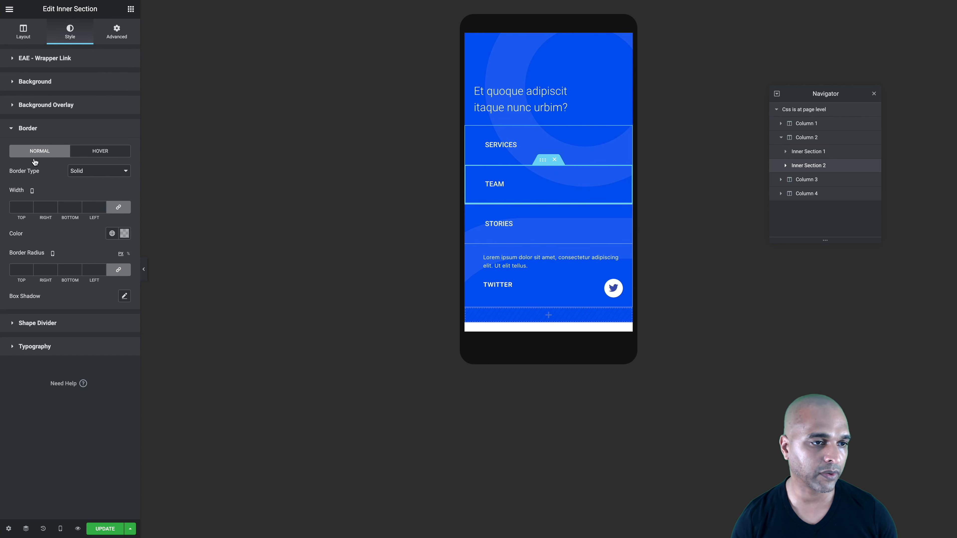
click(117, 208)
click(28, 206)
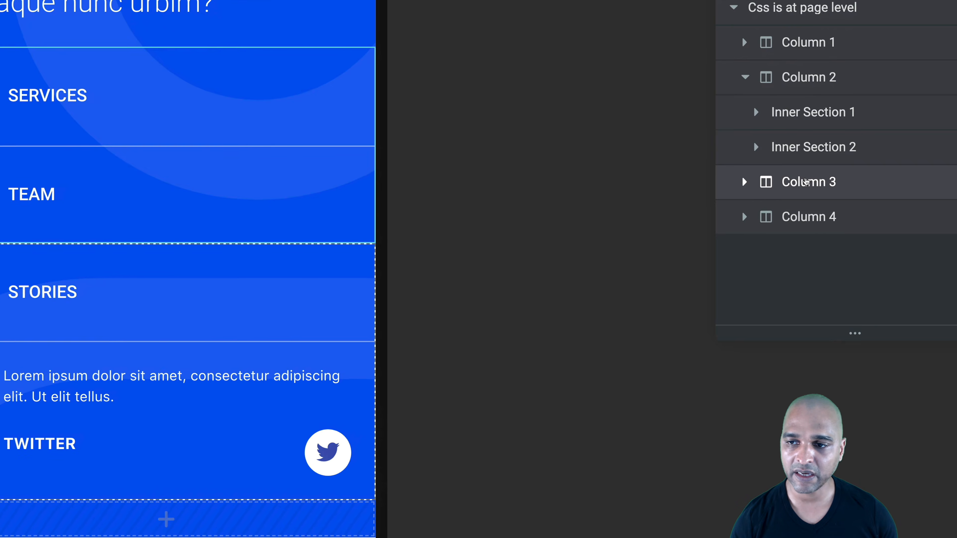
Set Column 3's mobile border width to 0 on all sides and its Inner Section 1's to 1 at the top, 0 elsewhere.
click(805, 182)
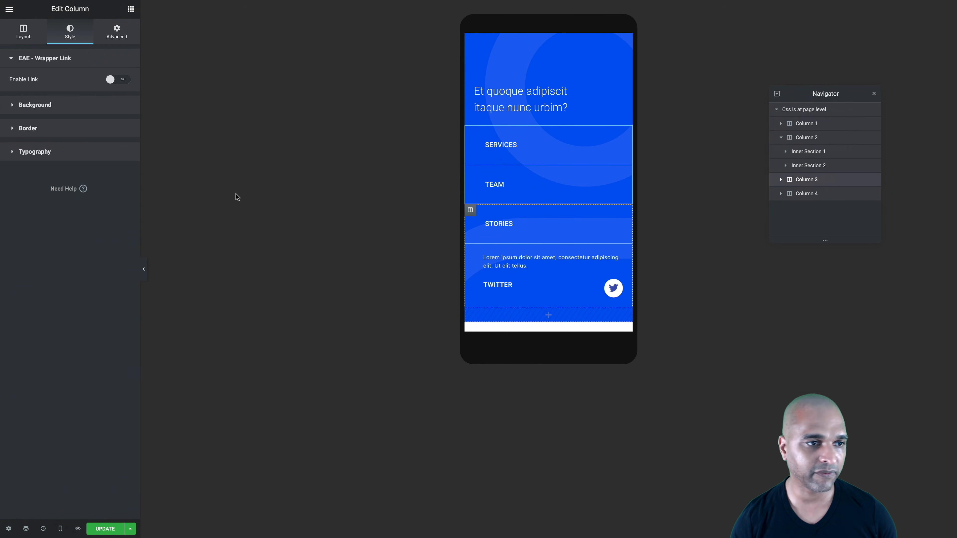
click(24, 130)
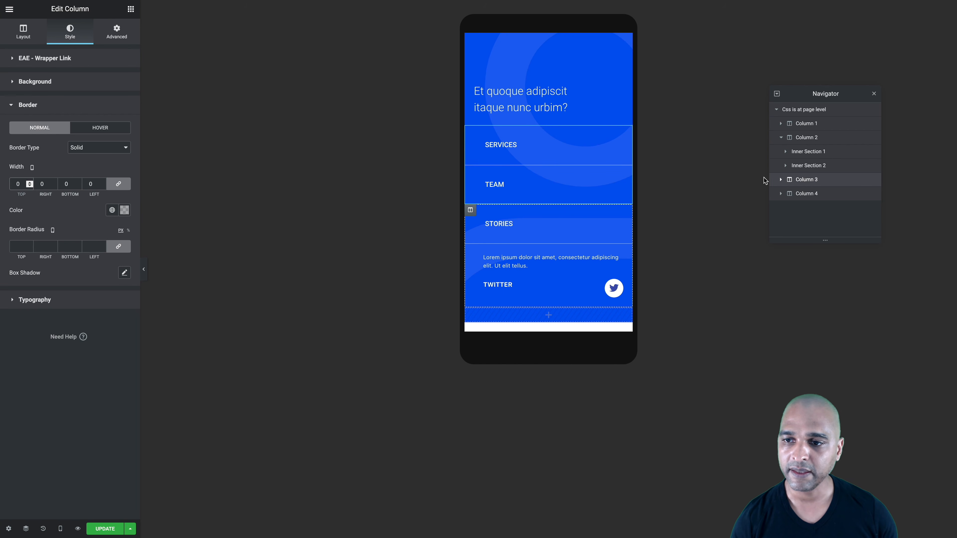
click(781, 179)
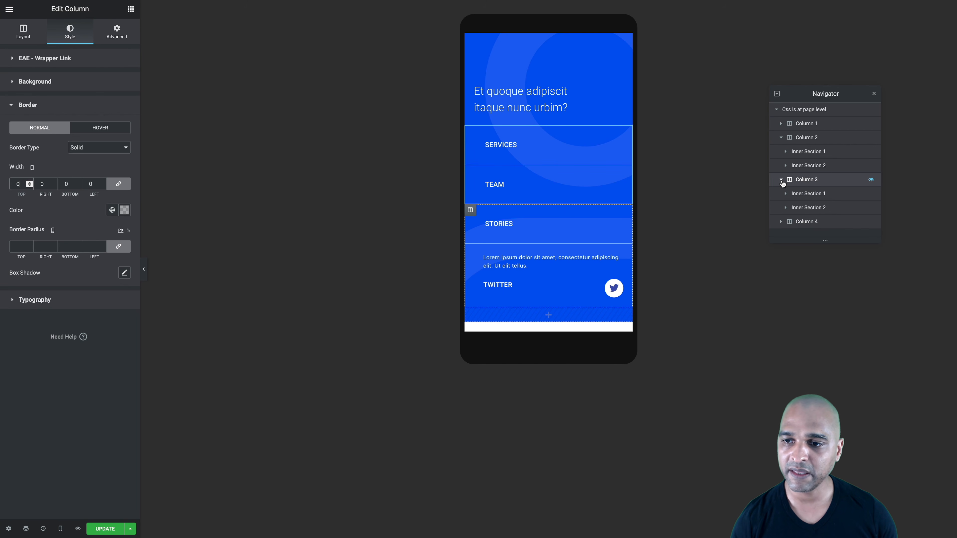
click(806, 195)
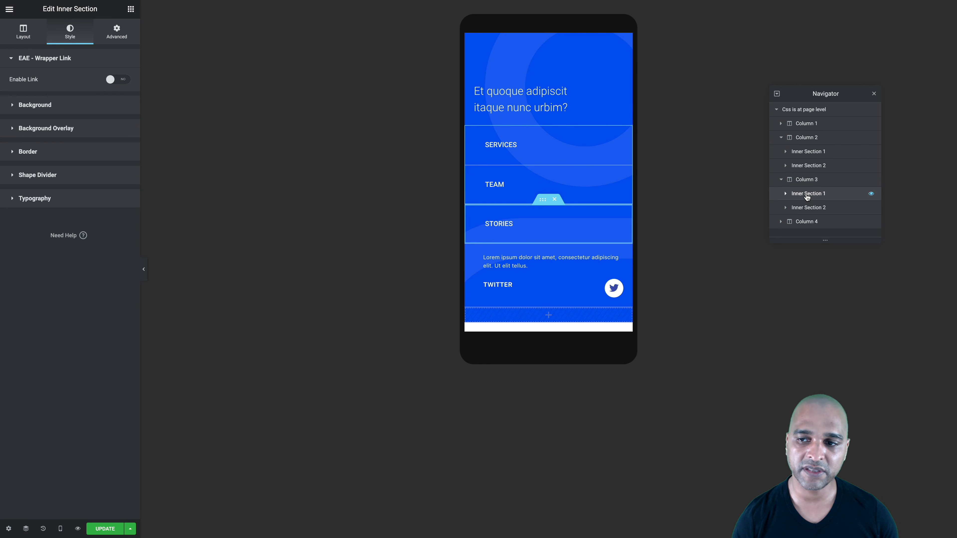
click(22, 151)
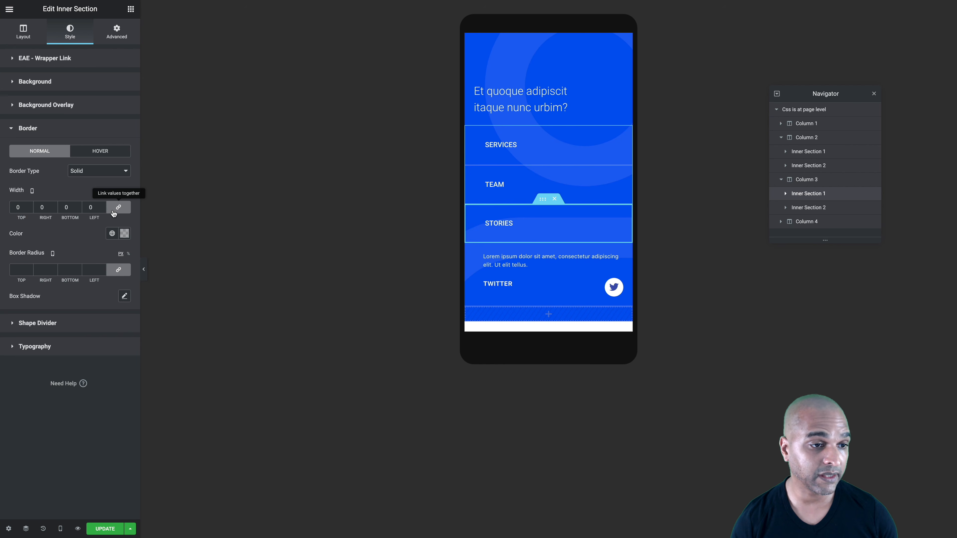
click(30, 205)
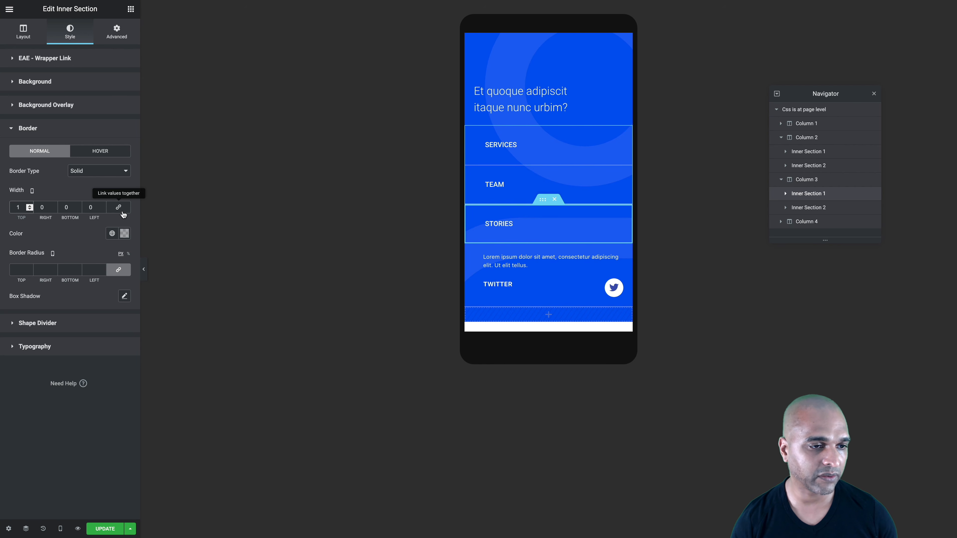
Set the mobile border width of Inner Section 2 in Column 3 to 1 at the top and 0 on the other sides.
click(824, 210)
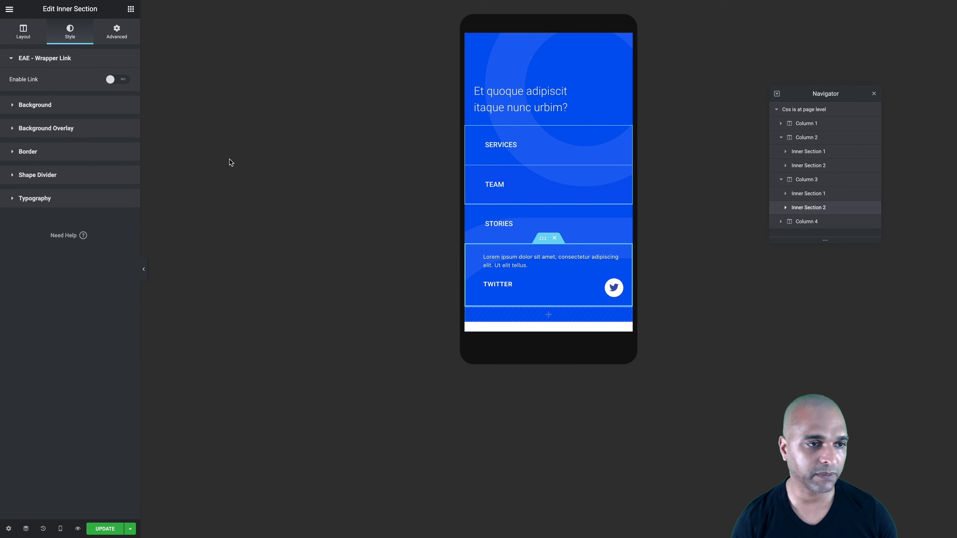
click(24, 158)
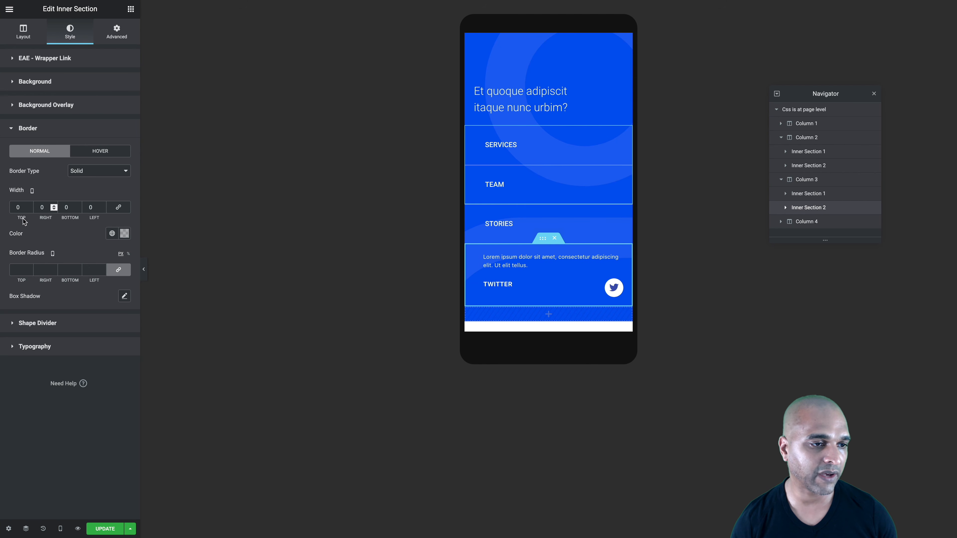
click(29, 206)
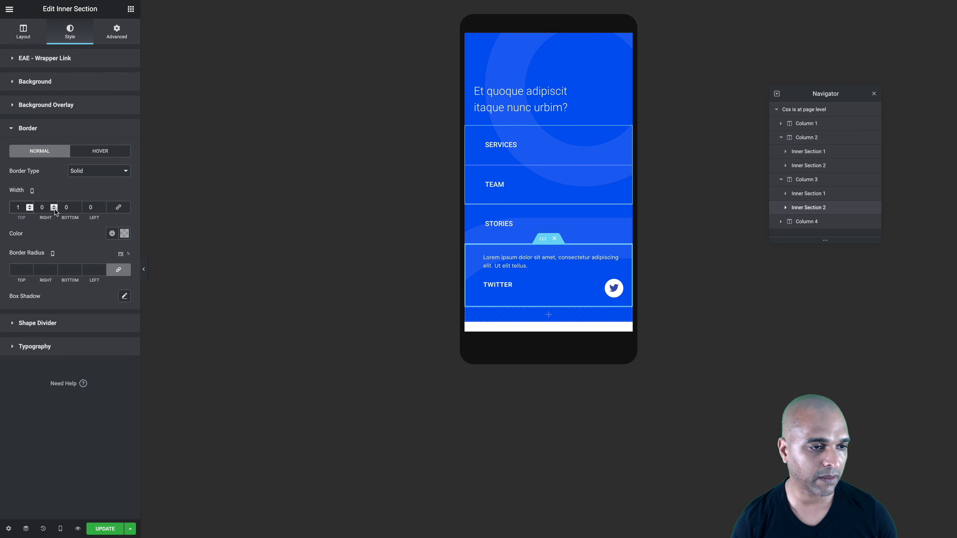
Set the mobile bottom border width of Inner Section 2 in Column 3 to 1, update the page and check the phone preview.
click(79, 205)
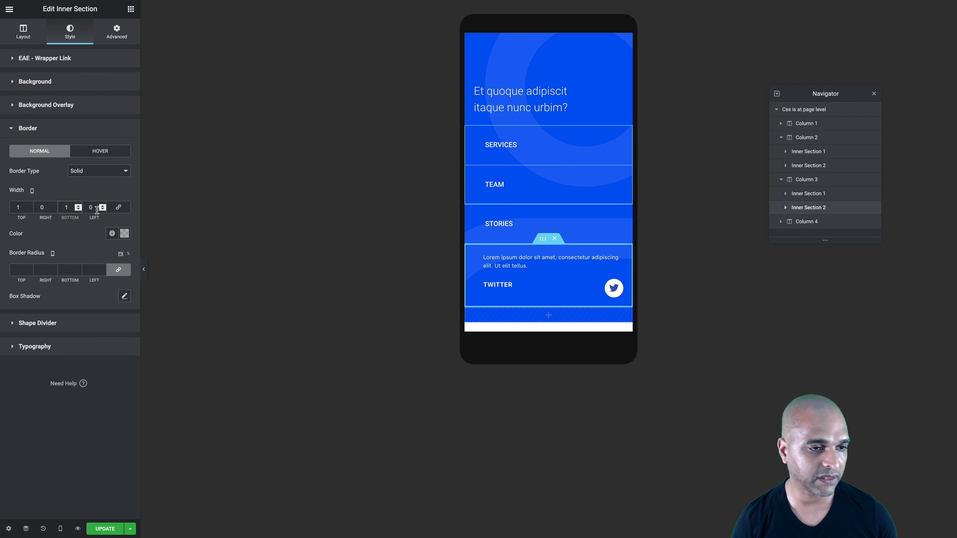
click(103, 528)
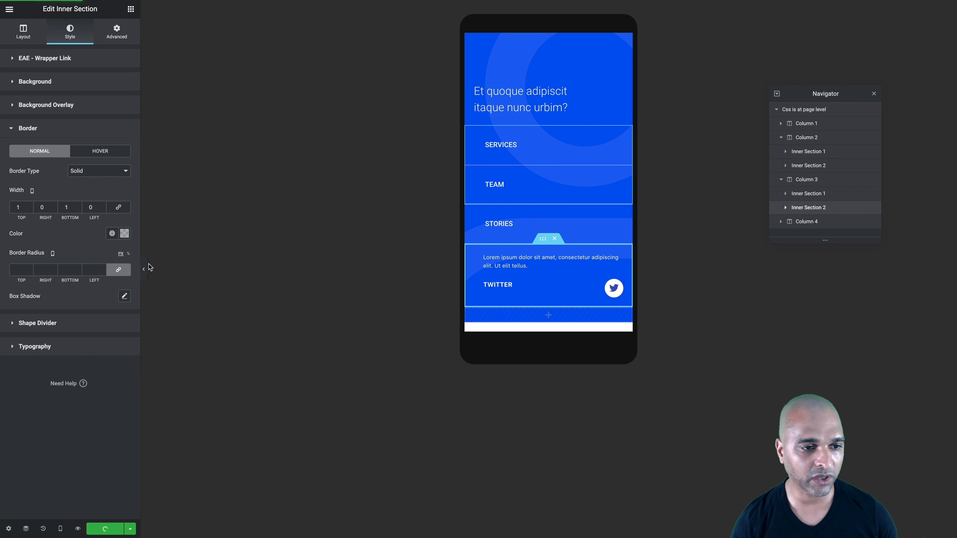
click(144, 270)
scroll(463, 165, up, 3)
scroll(463, 164, down, 3)
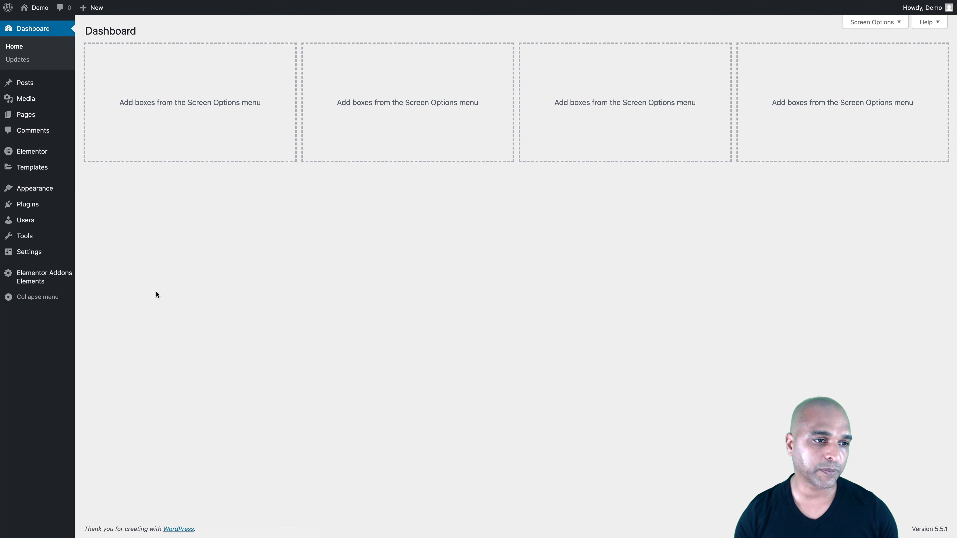
Create a new popup template named "Popup Fullscreen Nav" in WordPress and dismiss the template library.
mouse_move(45, 167)
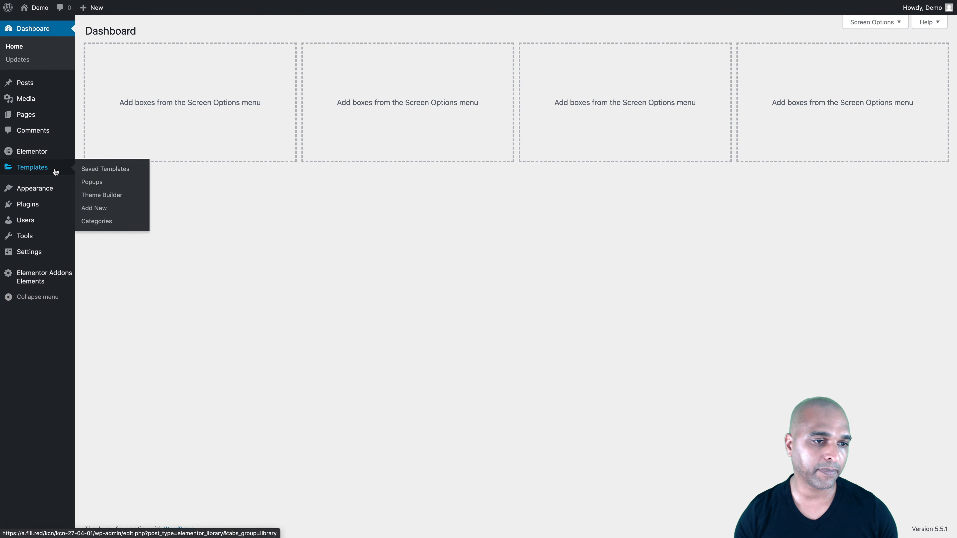
click(95, 186)
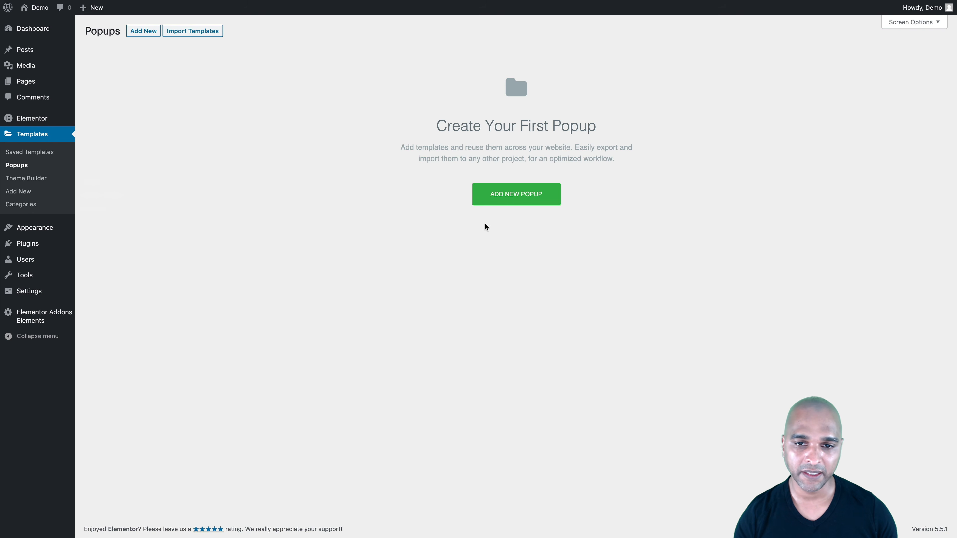
click(498, 199)
click(488, 308)
text(Popup F)
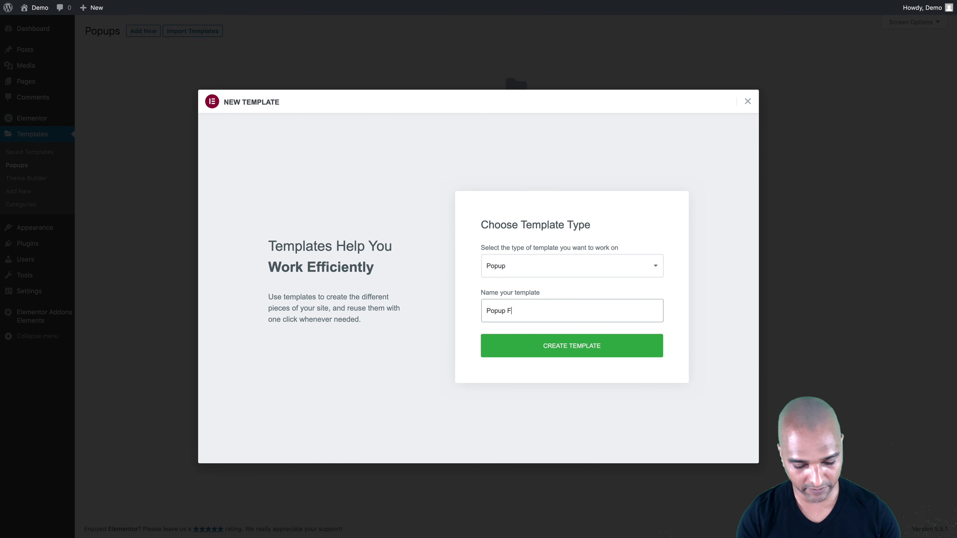
text(ullscreen Nav)
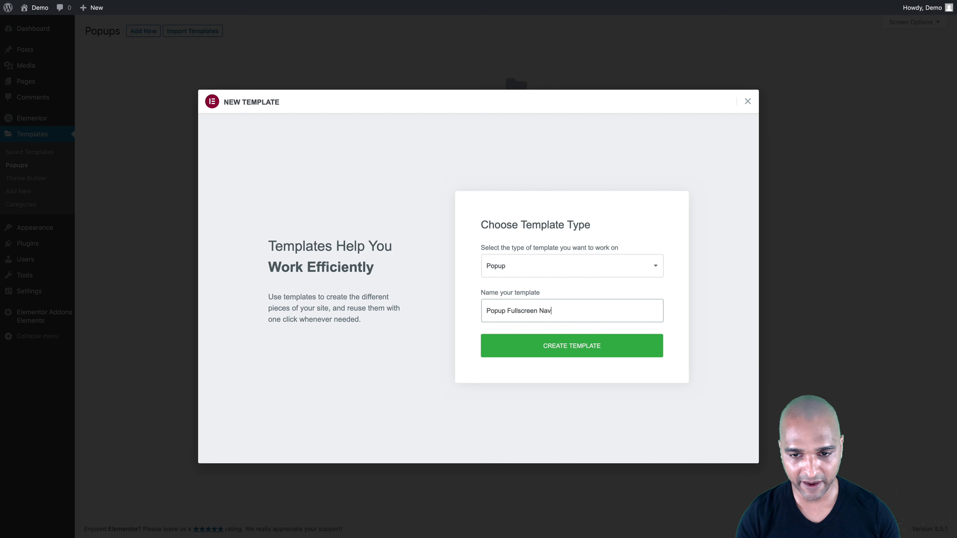
click(552, 347)
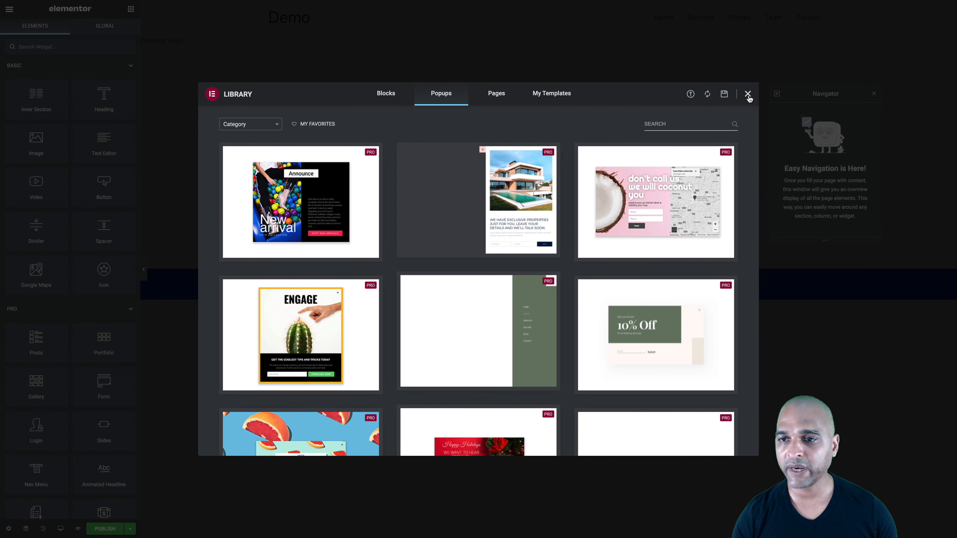
click(748, 95)
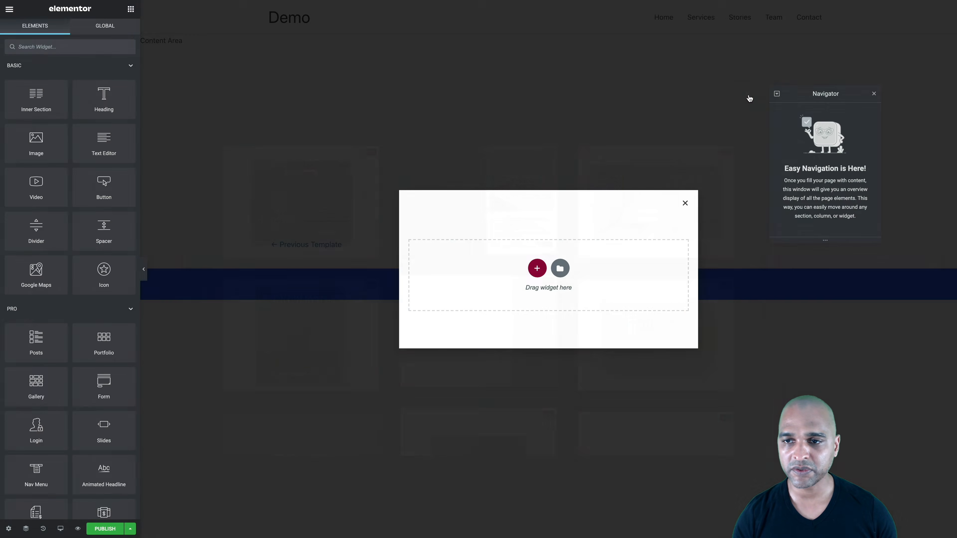
Add a single-column section to the popup and set its content width to Full Width.
click(538, 275)
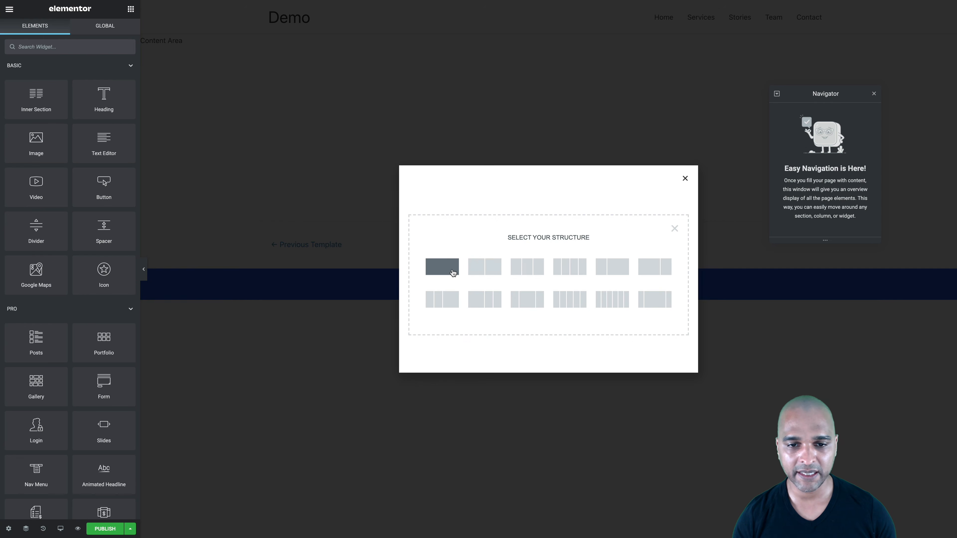
click(443, 269)
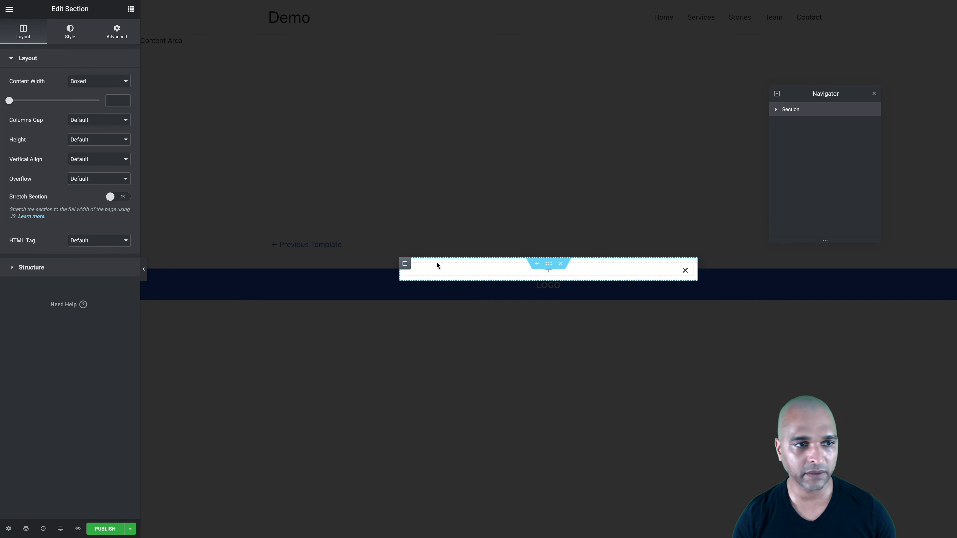
click(93, 84)
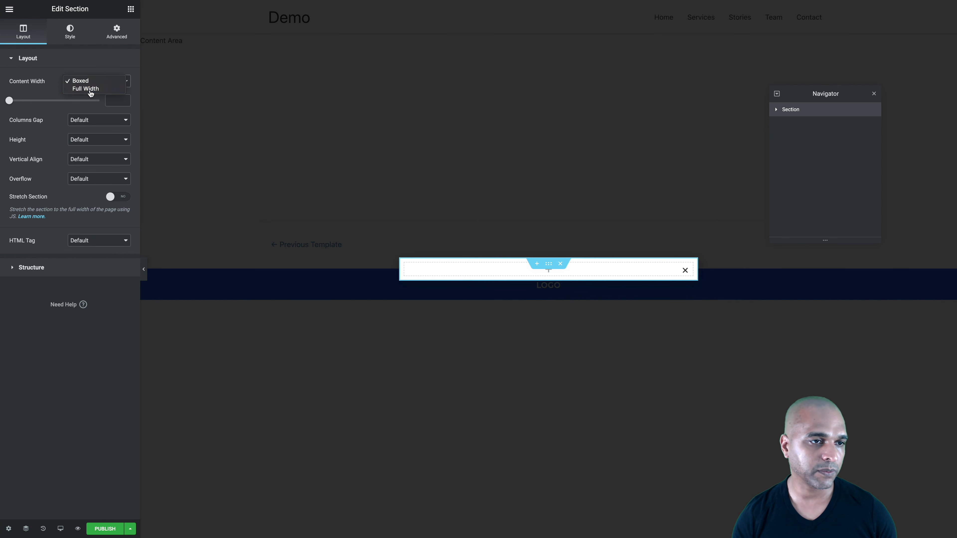
click(90, 90)
Give the popup section a minimum height of 100 VH and set its column position to Stretch.
click(81, 118)
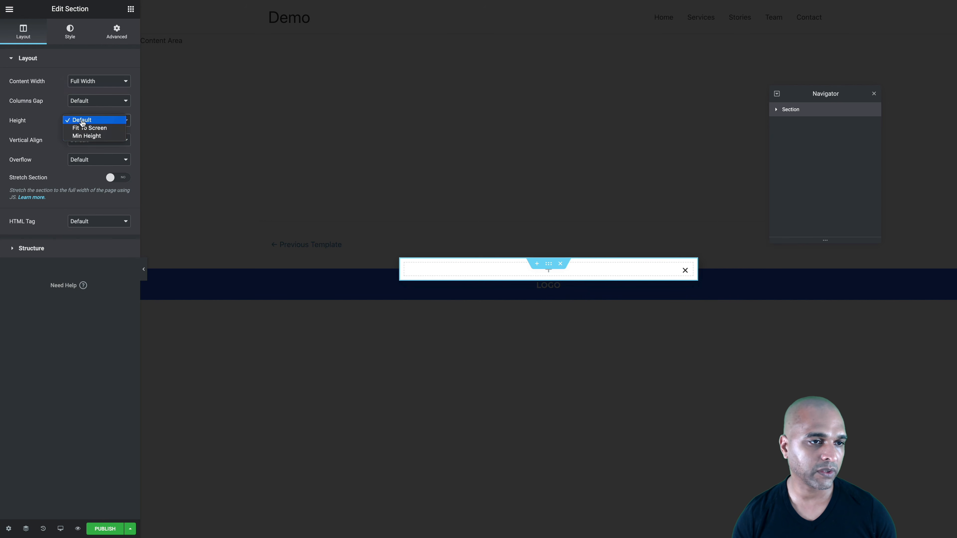
click(86, 136)
click(117, 140)
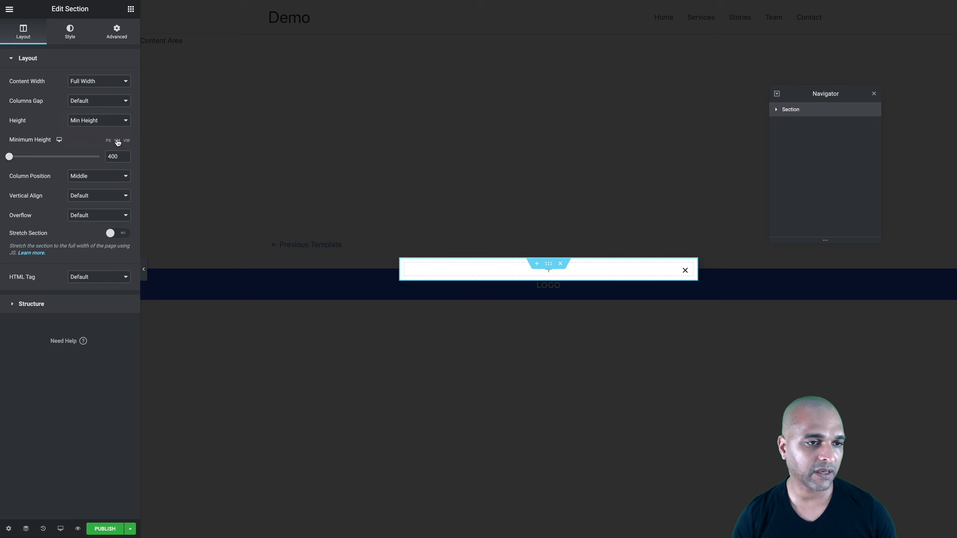
click(110, 157)
text(100)
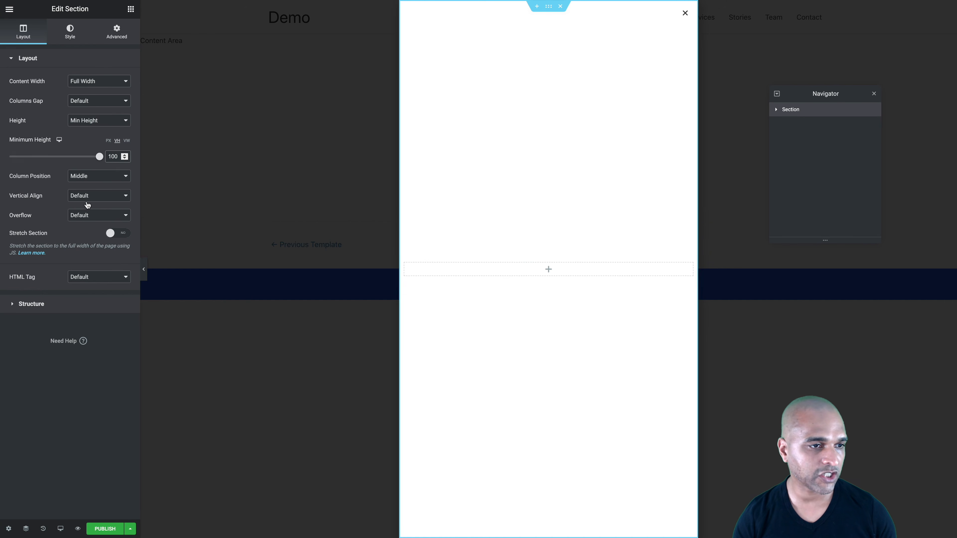
click(77, 183)
click(78, 162)
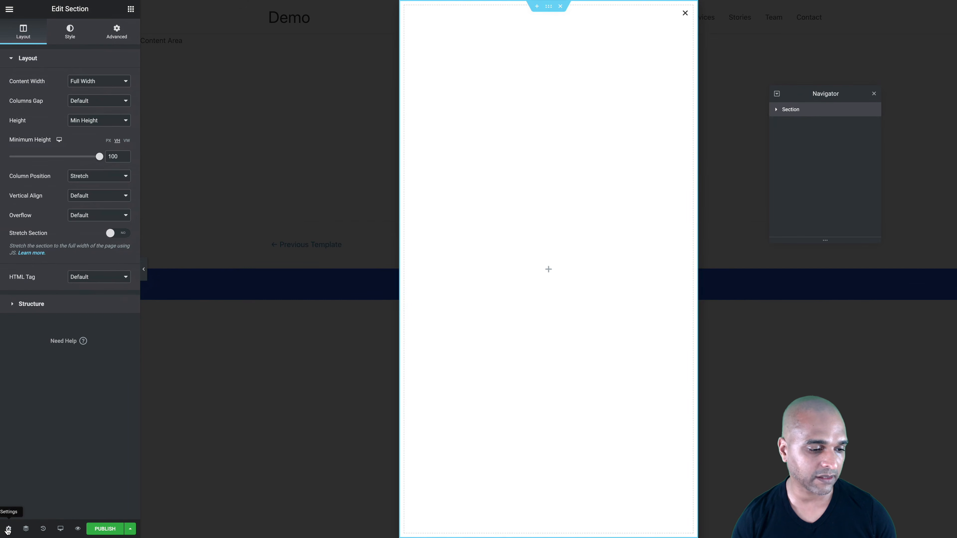
Set the popup's width to 100 VW and its height to a custom 100 VH.
click(7, 529)
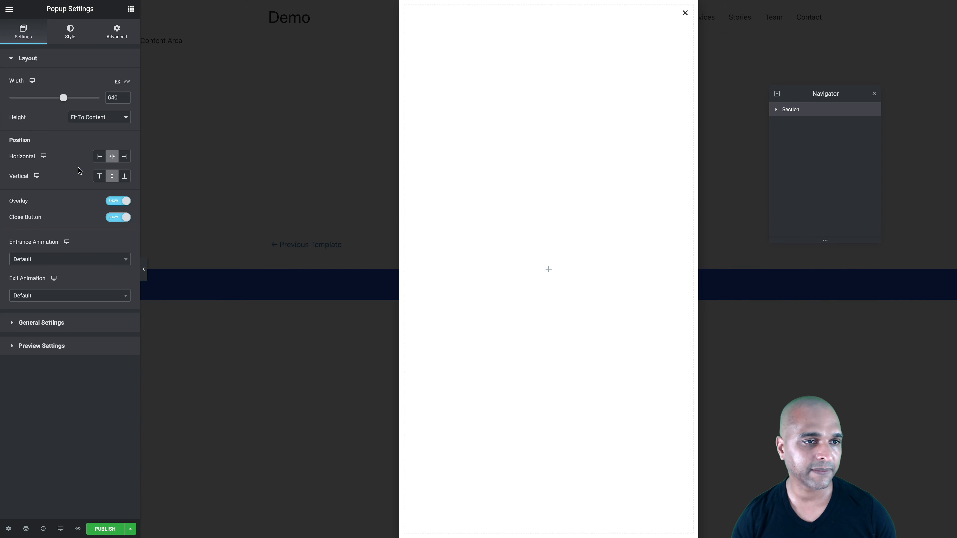
click(127, 82)
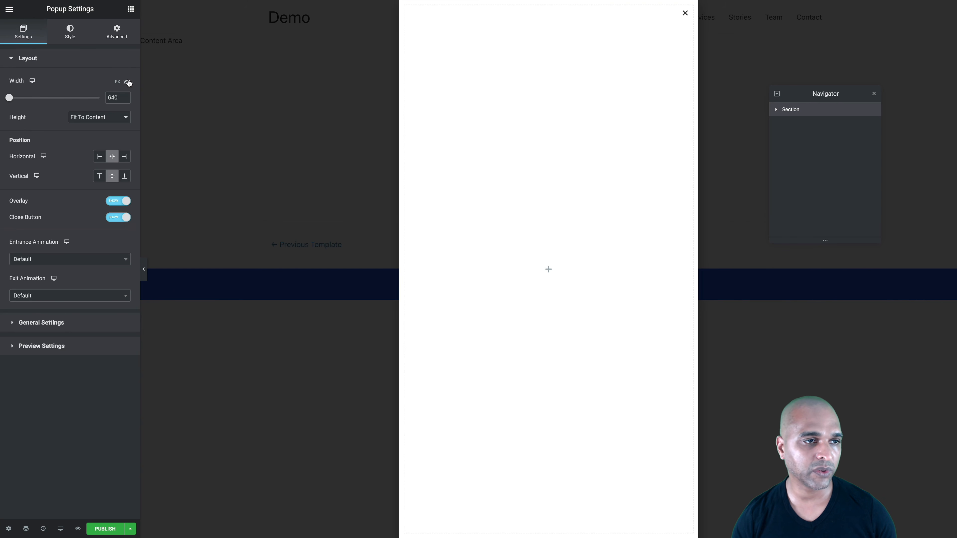
double_click(112, 98)
text(100)
click(98, 118)
click(81, 133)
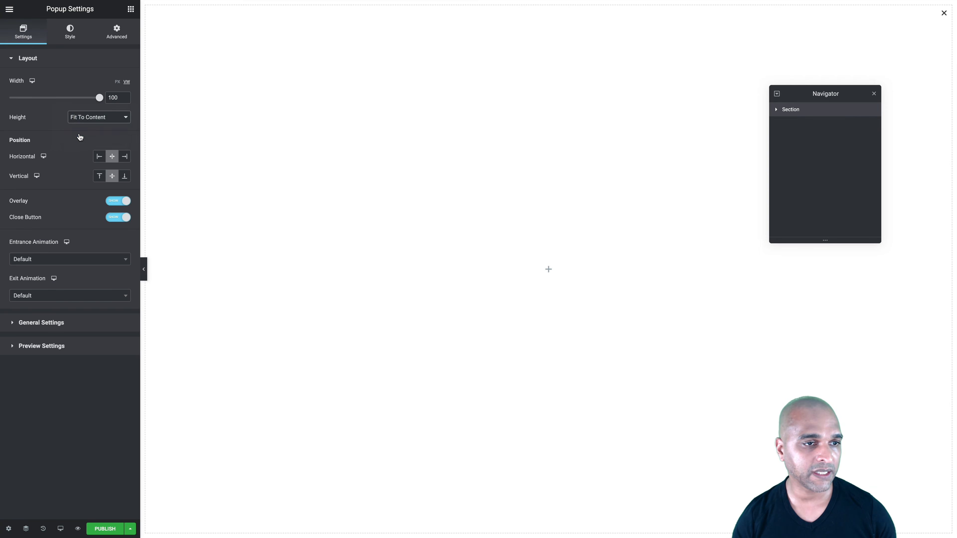
click(127, 138)
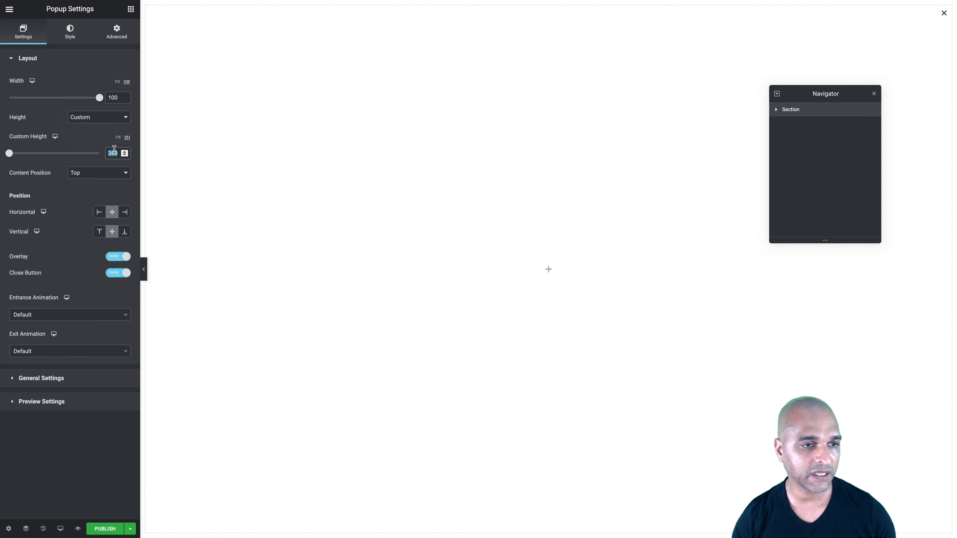
text(100)
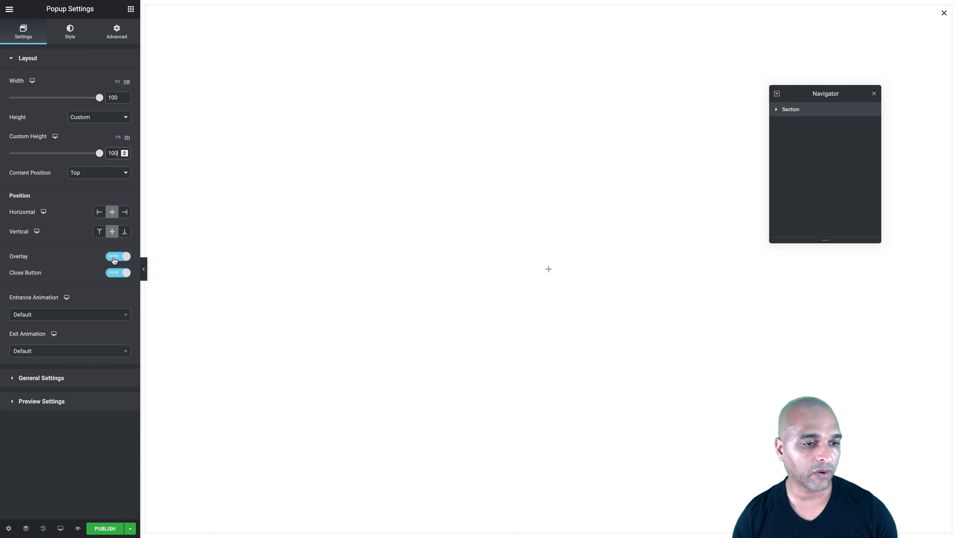
Hide the popup's close button and set its entrance animation to Slide In Right.
click(113, 273)
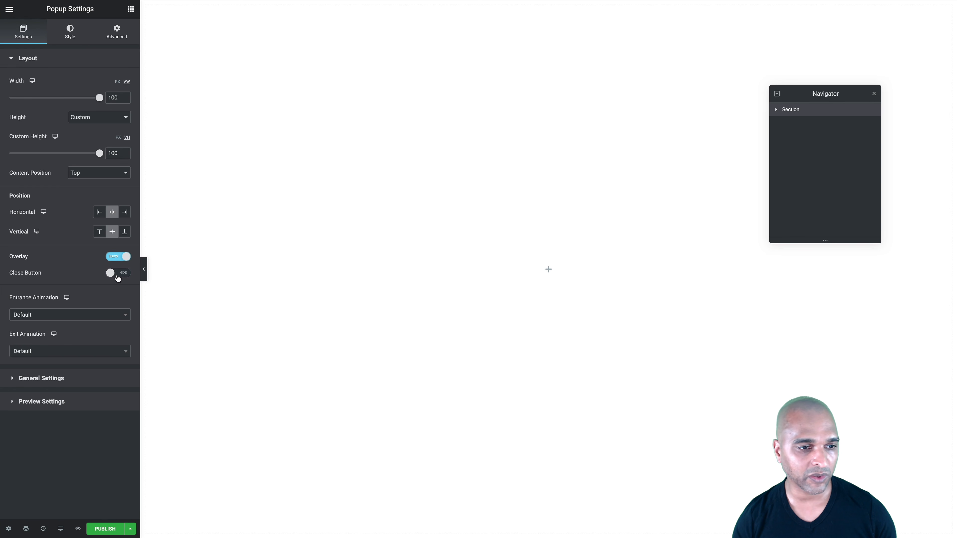
click(44, 319)
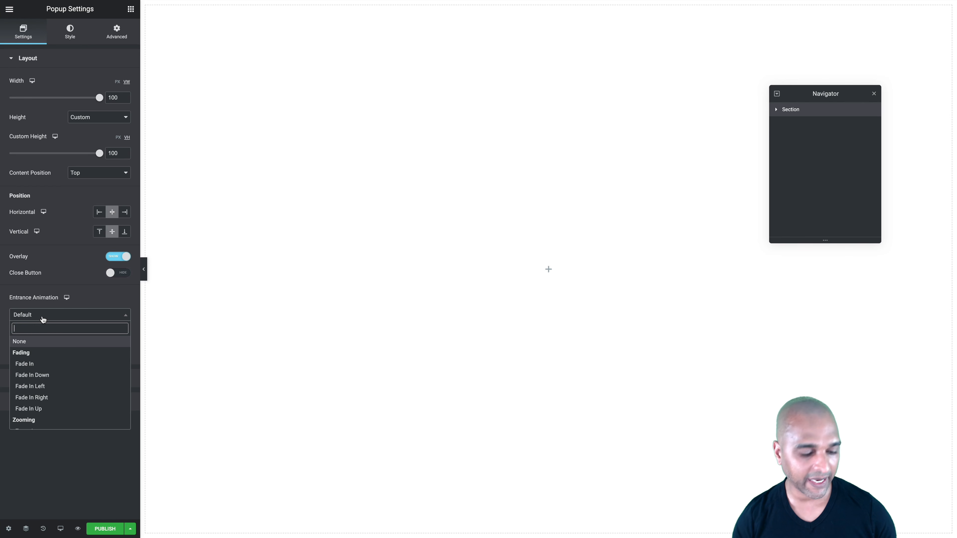
text(slide in)
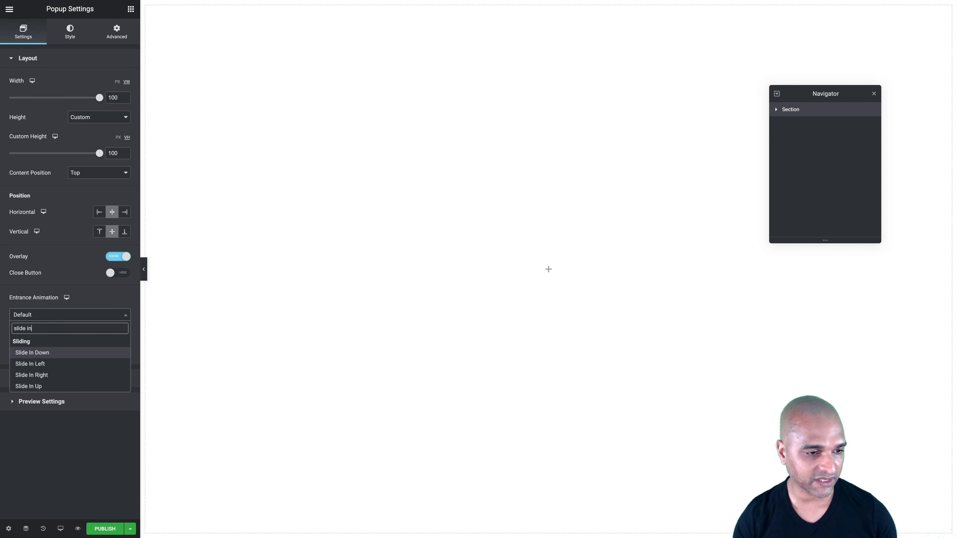
click(40, 375)
Open the choices for the popup's exit animation.
click(39, 352)
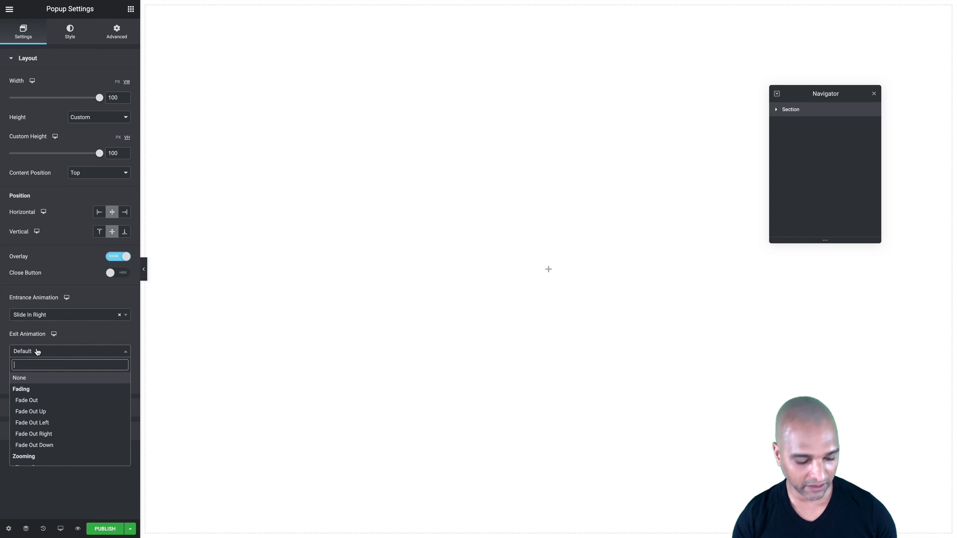
Set the popup's exit animation to Slide Out Right.
text(slide out)
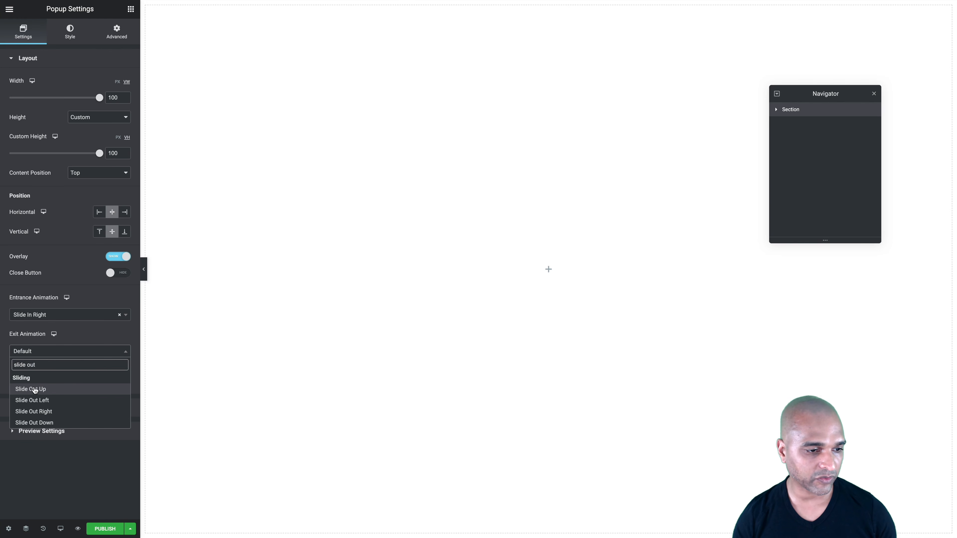
click(35, 412)
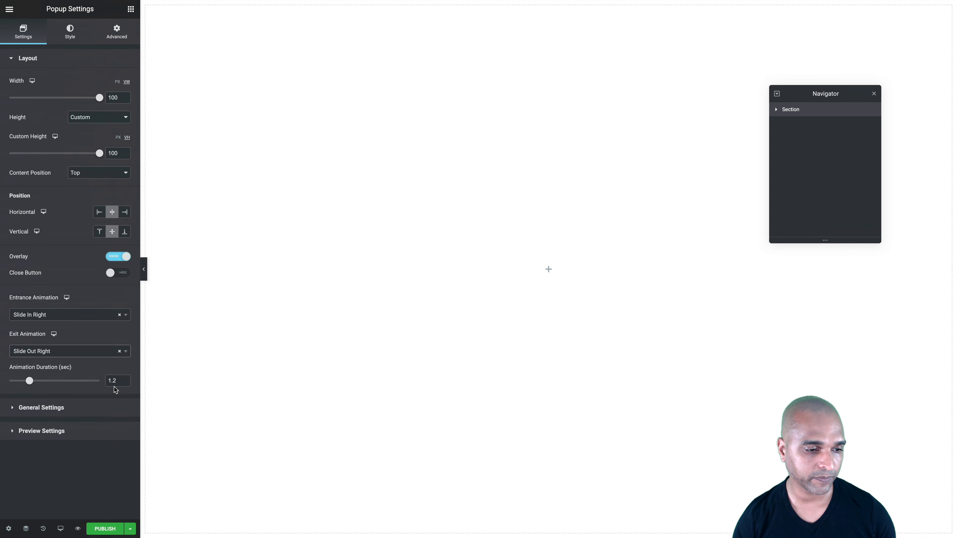
Give the popup a classic background in the global Secondary colour, made semi-transparent as #0064FB75.
click(65, 37)
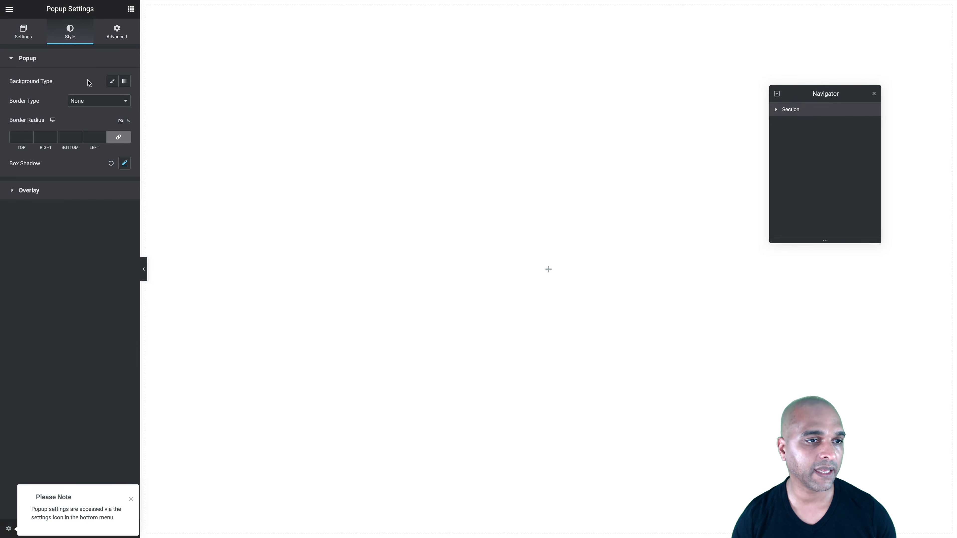
click(110, 82)
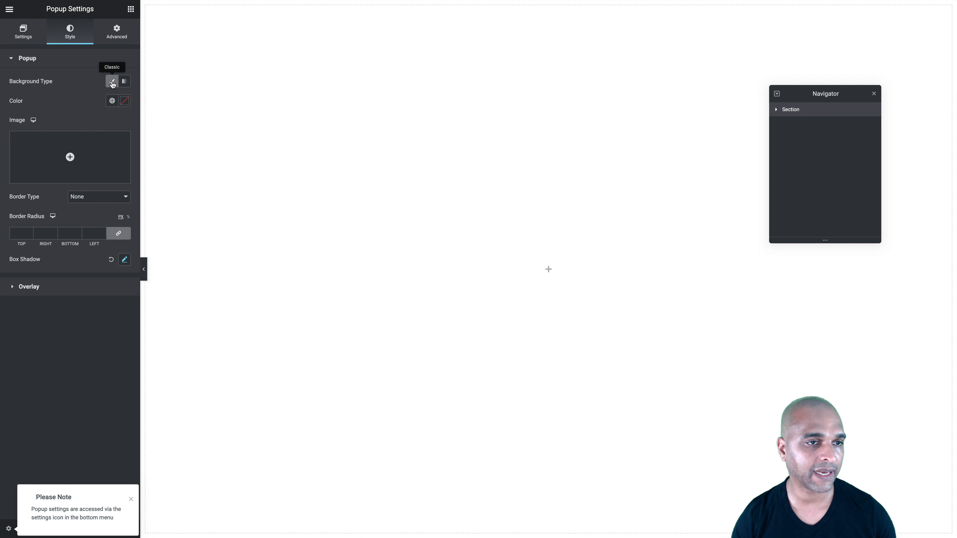
click(110, 101)
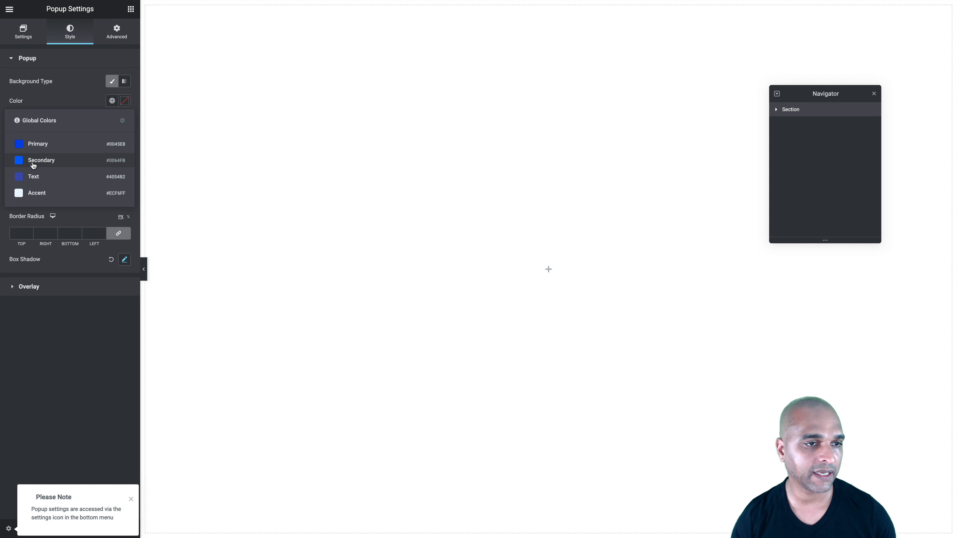
click(34, 163)
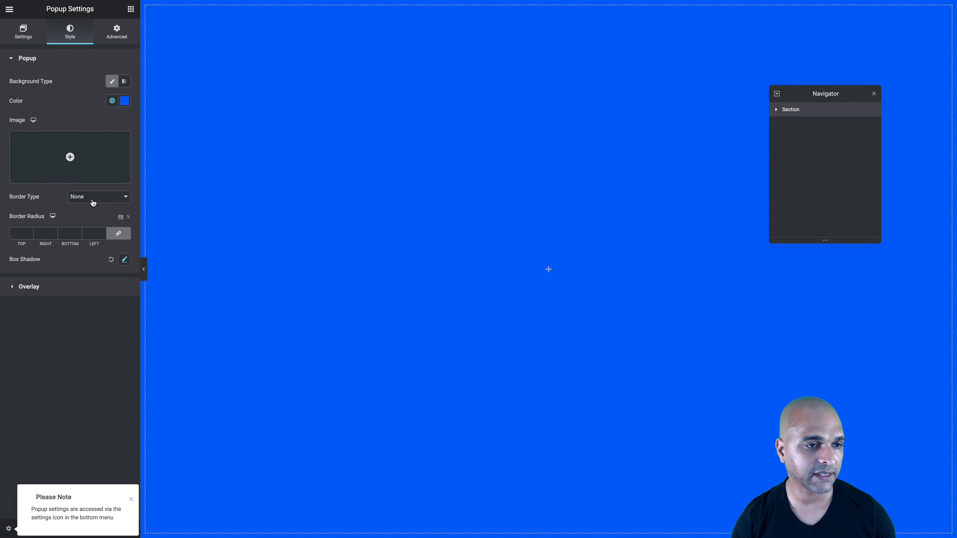
click(124, 101)
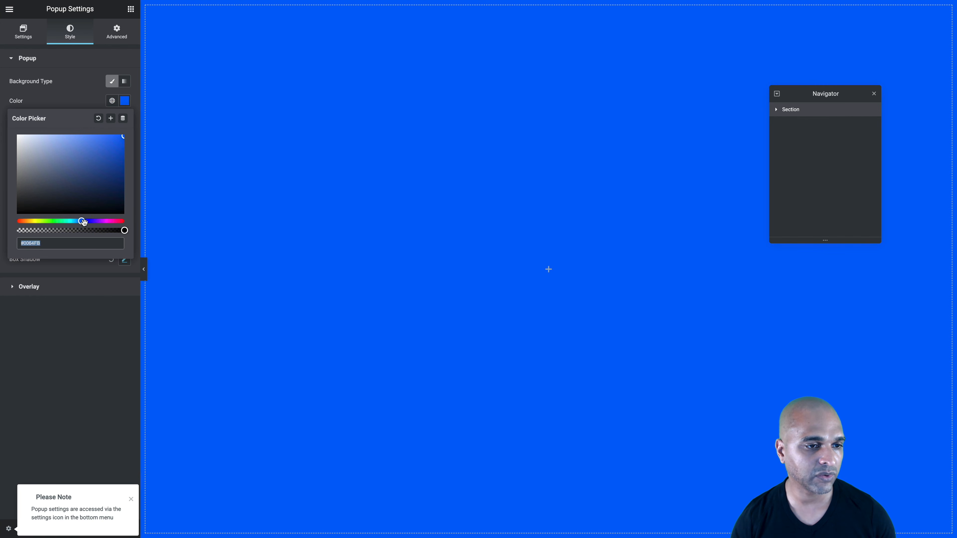
drag(121, 228, 62, 230)
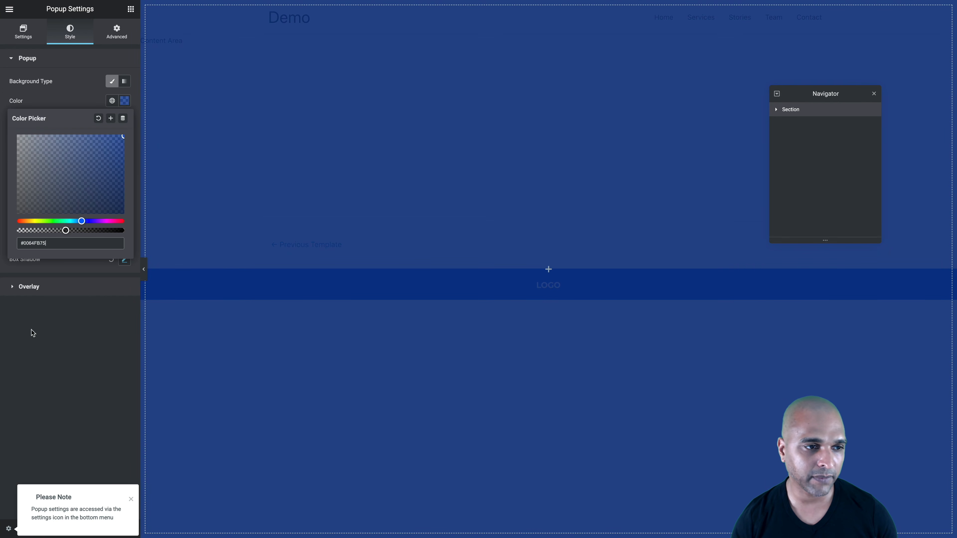
click(53, 388)
click(131, 499)
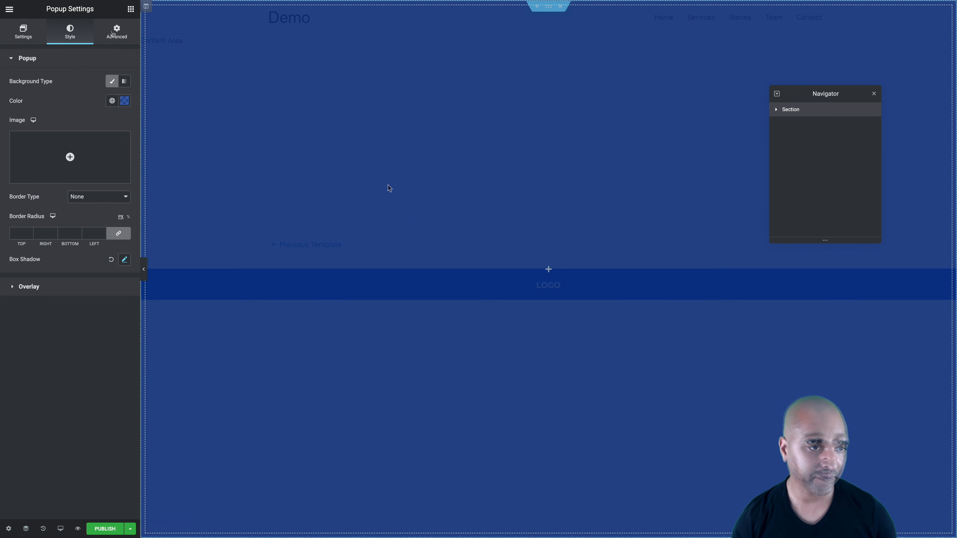
Set the popup's padding to 0 px on all four sides.
click(111, 36)
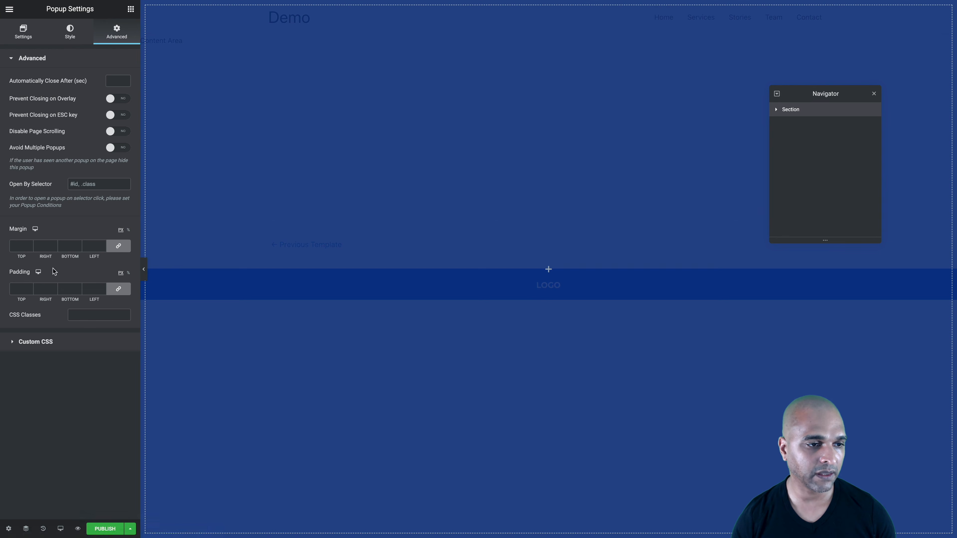
click(25, 287)
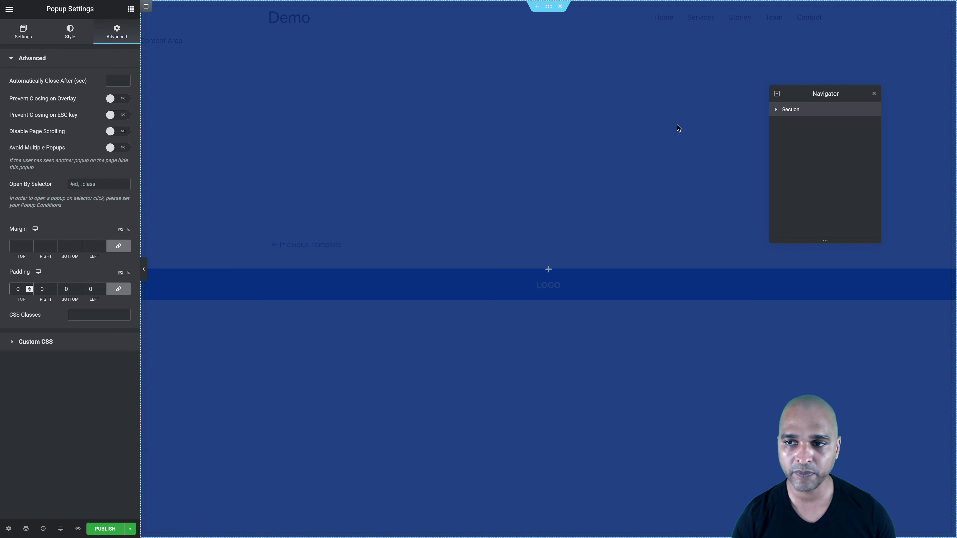
Duplicate the column inside the popup's section so that it has two columns.
click(777, 110)
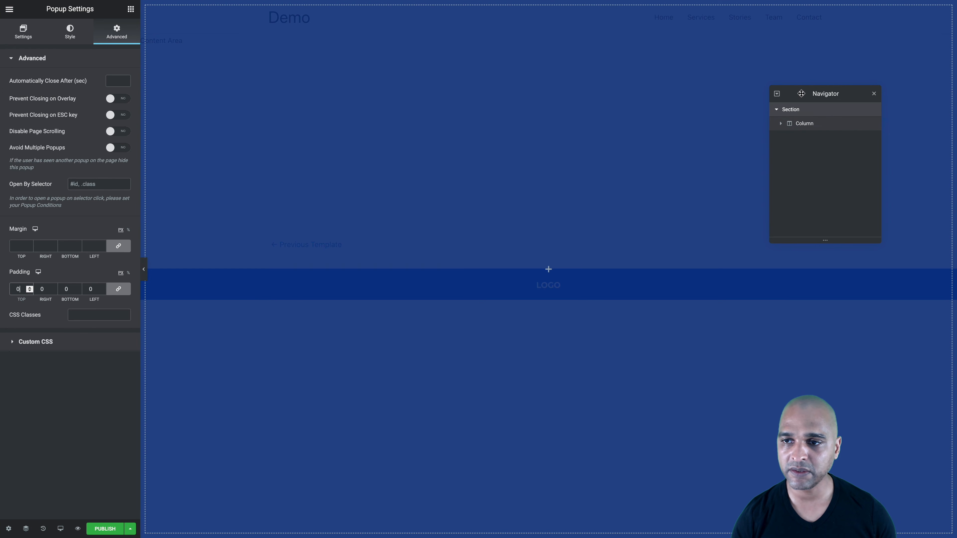
drag(802, 93, 773, 87)
right_click(774, 119)
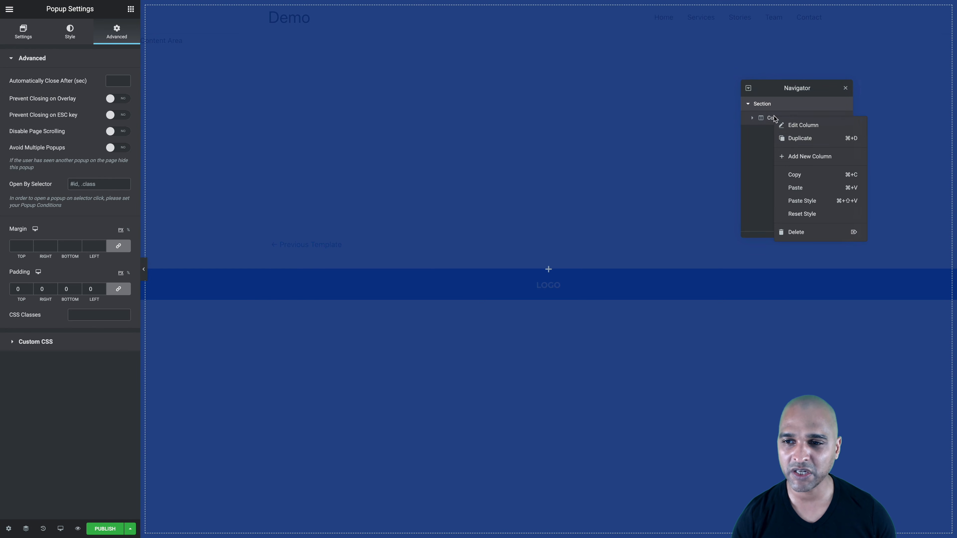
click(791, 139)
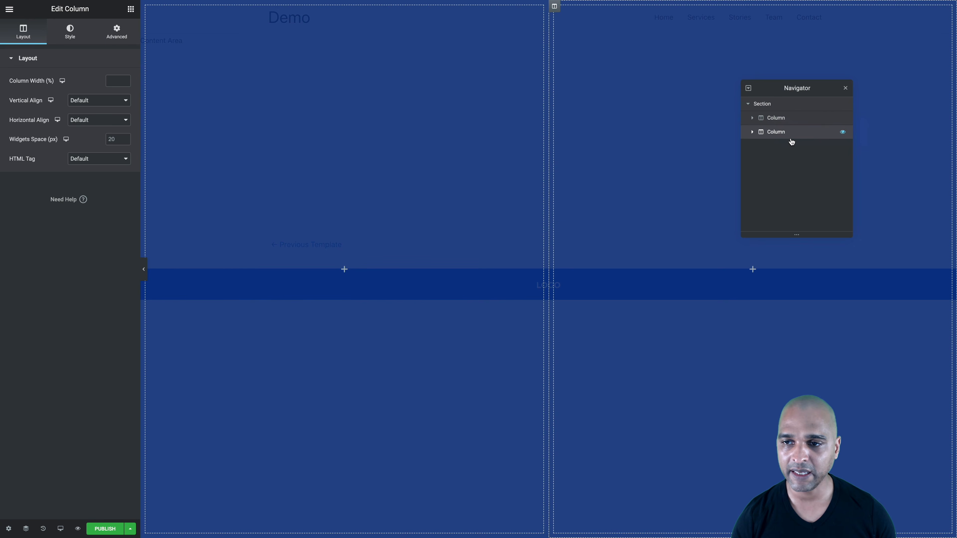
Rename the section's two columns Column 1 and Column 2.
double_click(775, 121)
key(Right)
text(1)
key(Return)
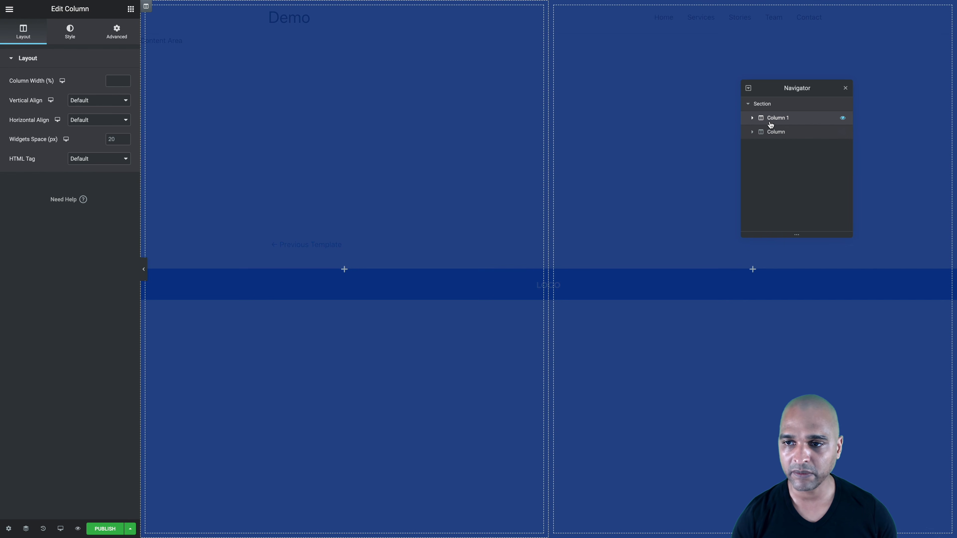
double_click(775, 133)
text(2)
key(Return)
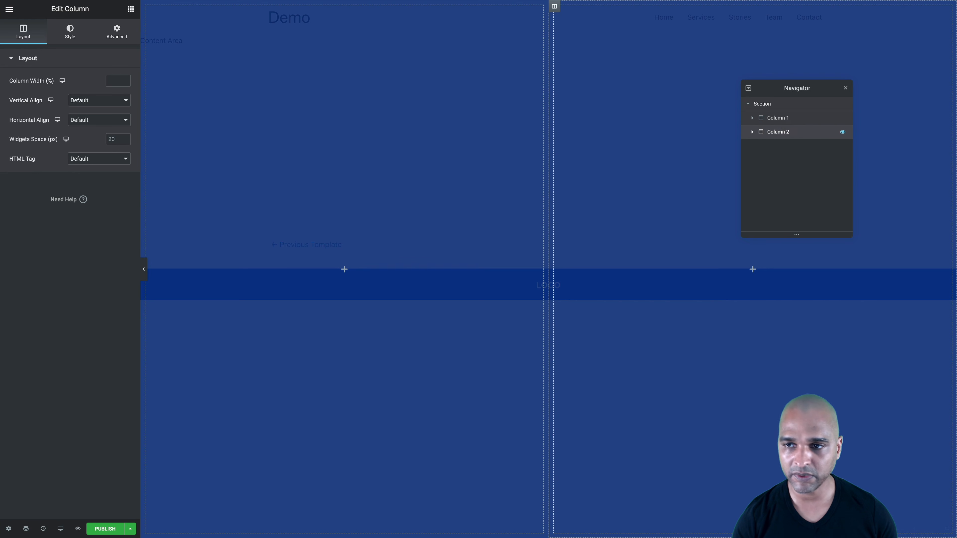
Set the padding of Column 1 to 70 px top, 90 px right, 70 px bottom and 160 px left.
click(778, 118)
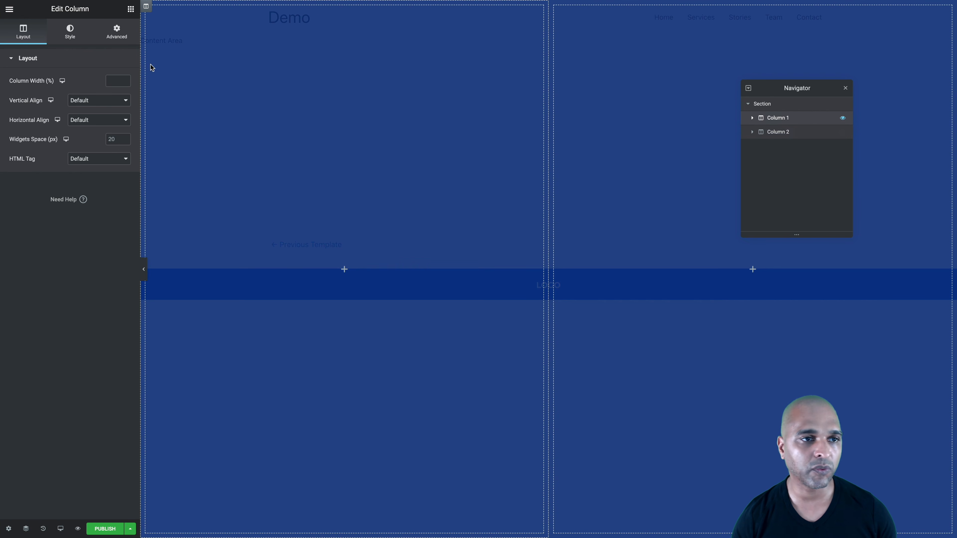
click(109, 41)
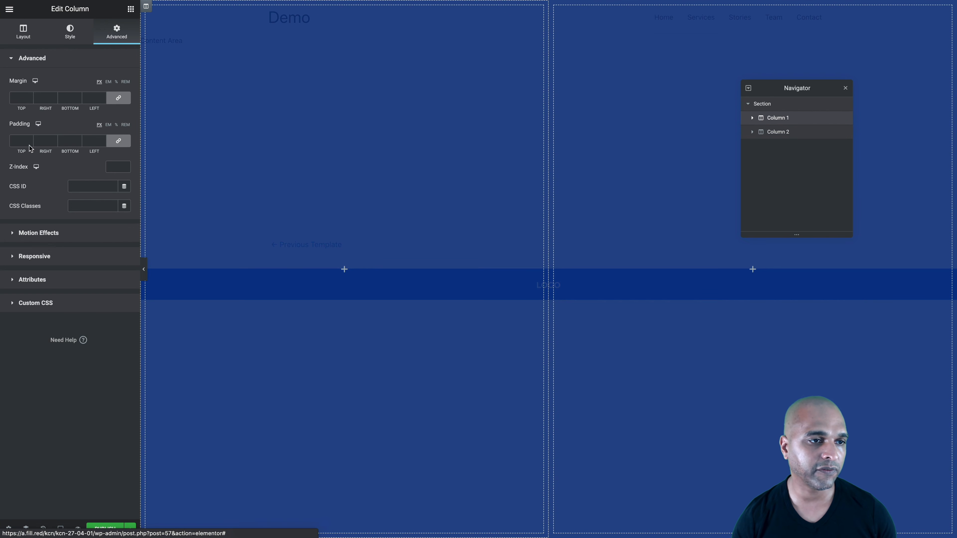
click(14, 141)
text(70)
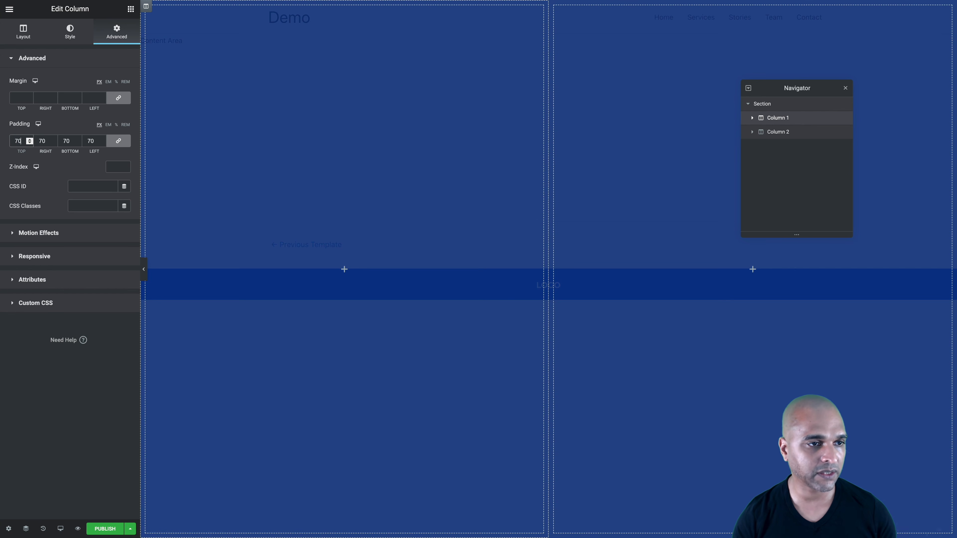
click(119, 142)
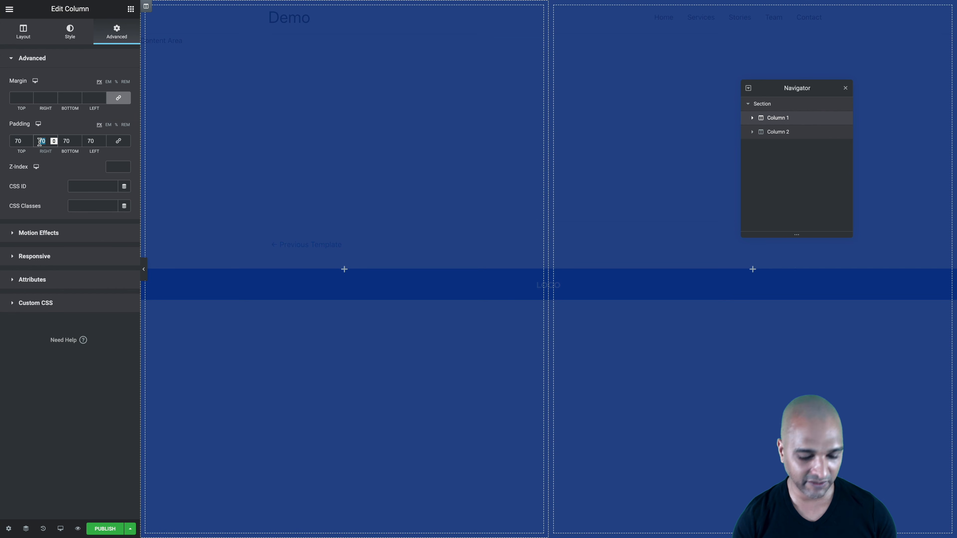
text(90)
key(Tab)
key(Tab)
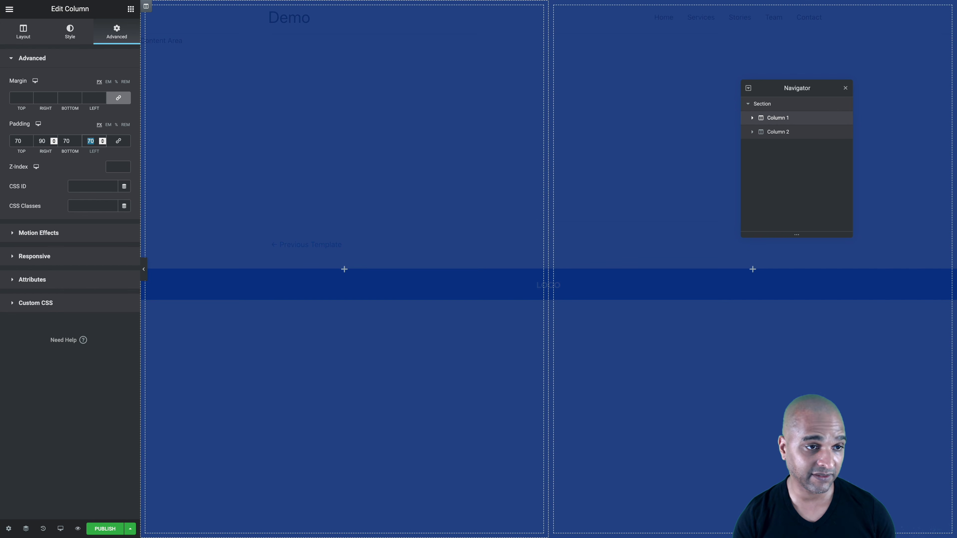
text(160)
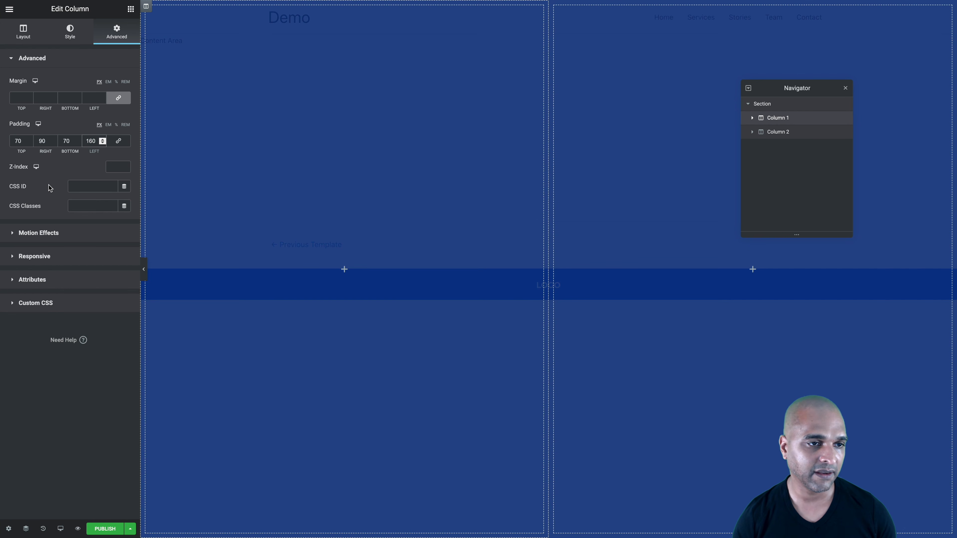
Give Column 2 unlinked padding with 70 px top and bottom and 60 px right, and adjust its left padding.
click(775, 135)
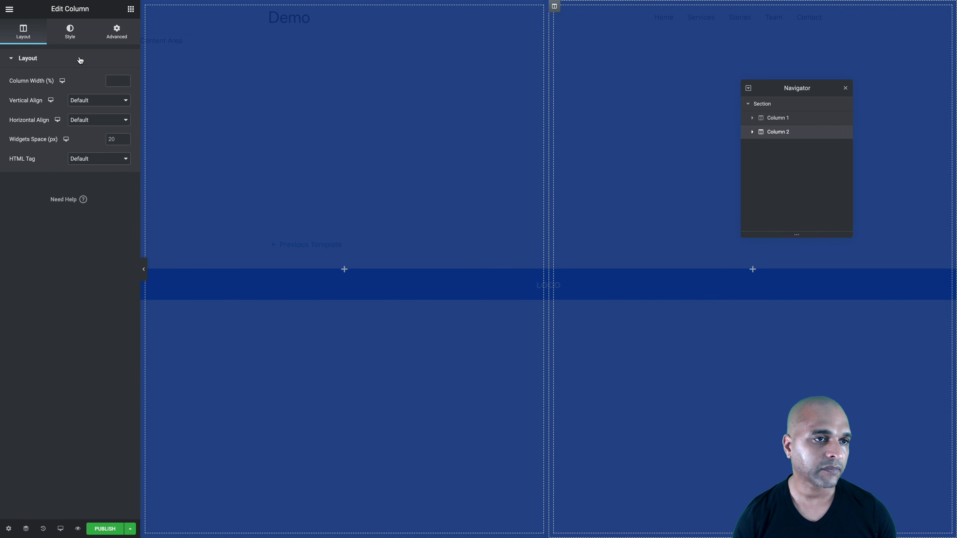
click(114, 34)
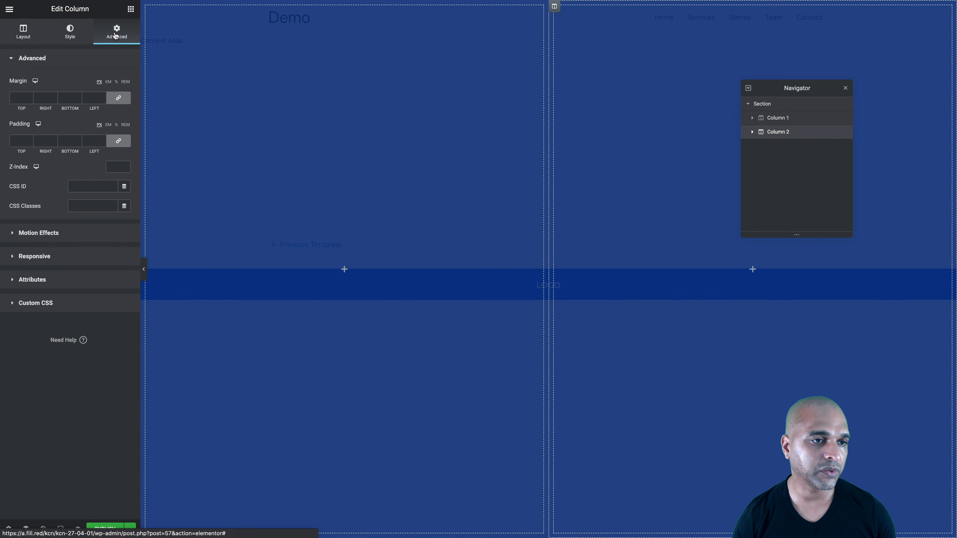
click(16, 139)
text(70)
click(118, 140)
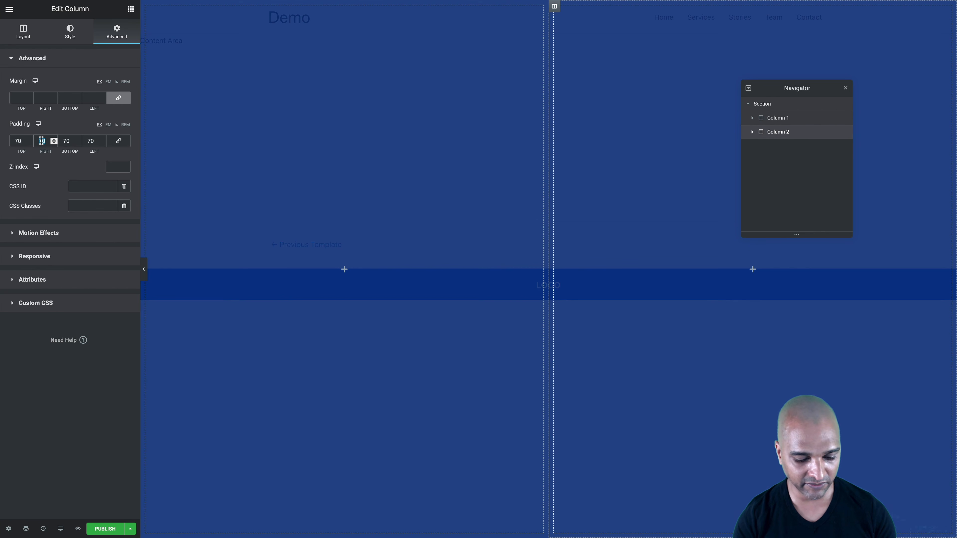
key(Tab)
key(Tab)
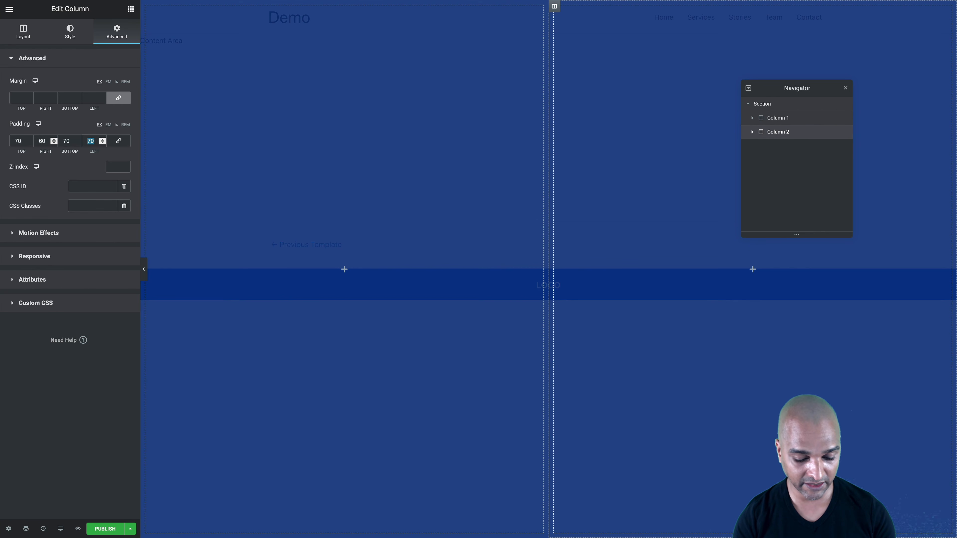
click(321, 136)
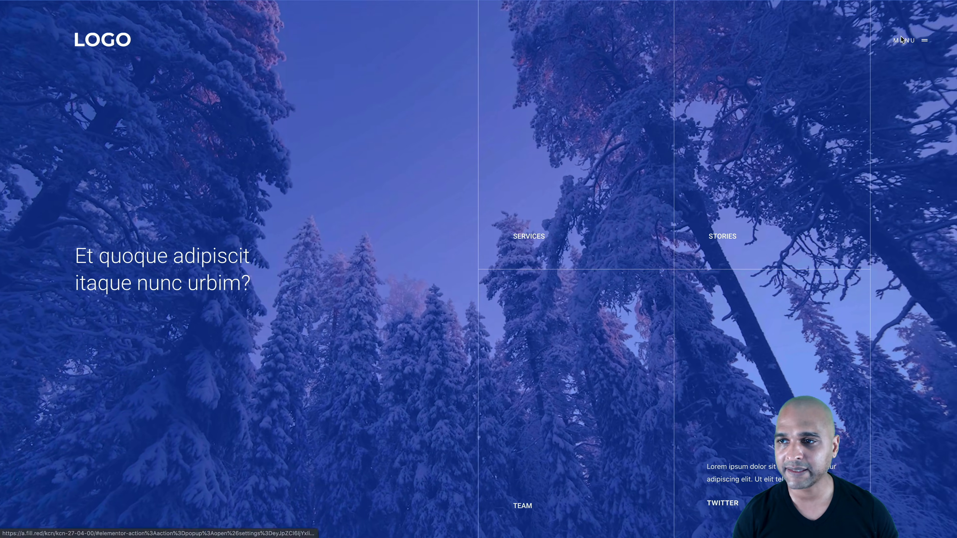
Open the menu on the finished demo page to view the reference popup.
click(901, 36)
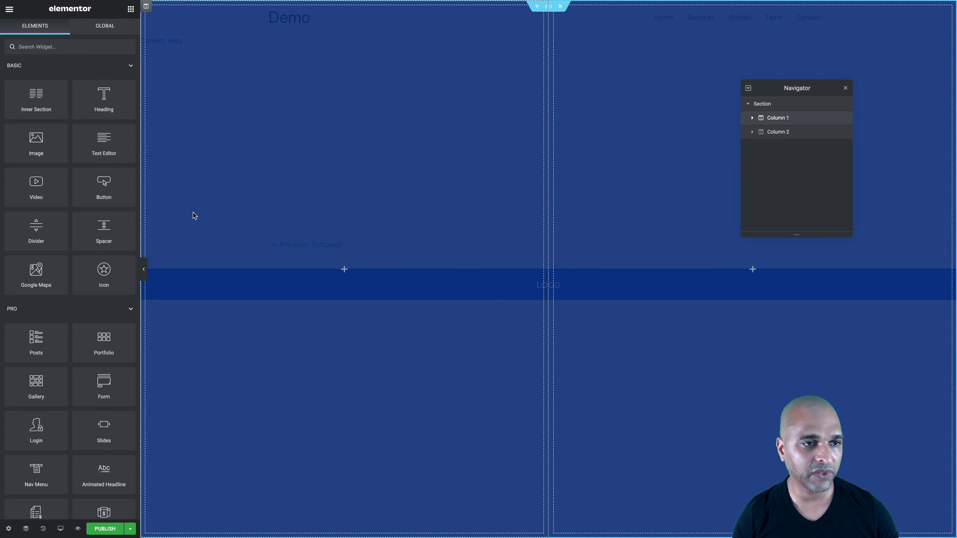
Add an Image widget to Column 1 with a Text Editor widget beneath it.
drag(31, 141, 320, 262)
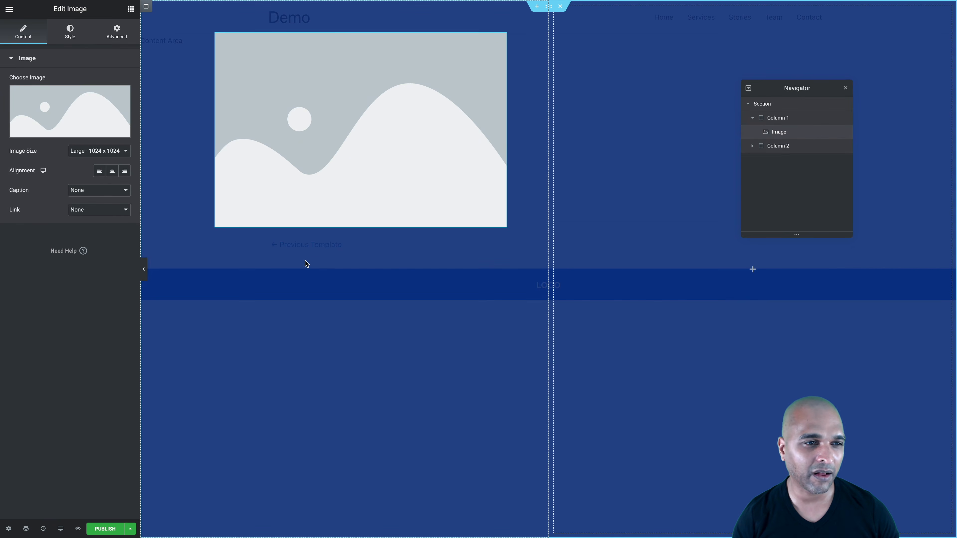
click(131, 9)
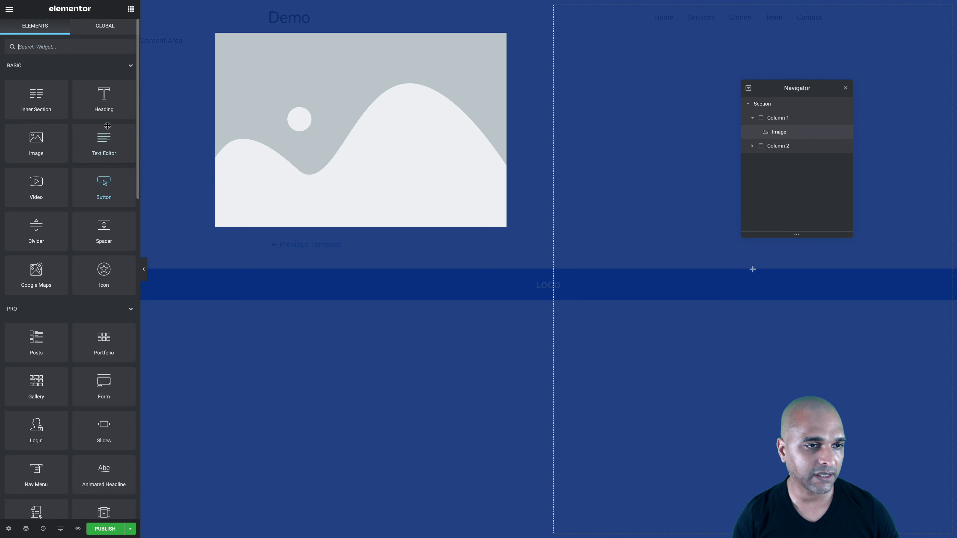
drag(103, 140, 310, 226)
Add a Social Icons widget below the text in Column 1, followed by a Button widget.
click(131, 9)
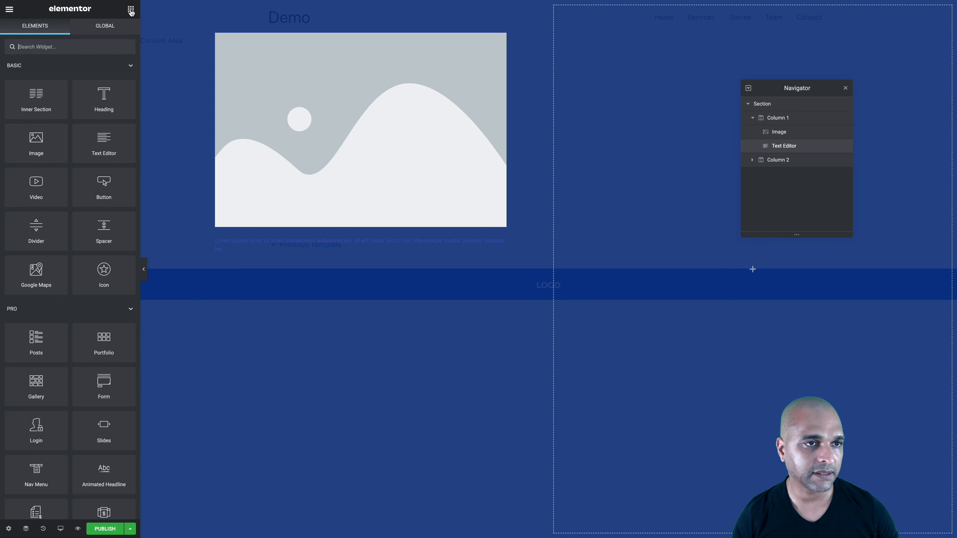
text(soci)
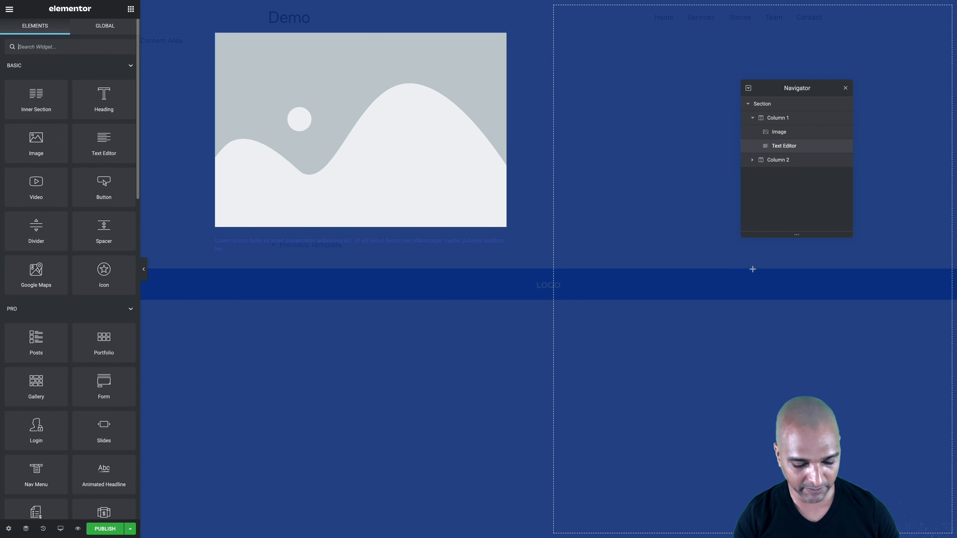
drag(30, 64, 261, 253)
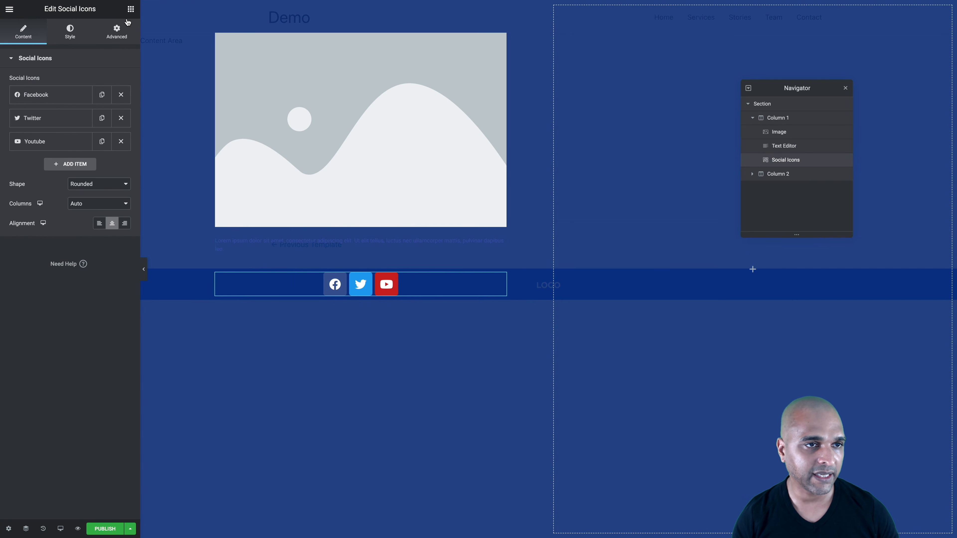
click(131, 8)
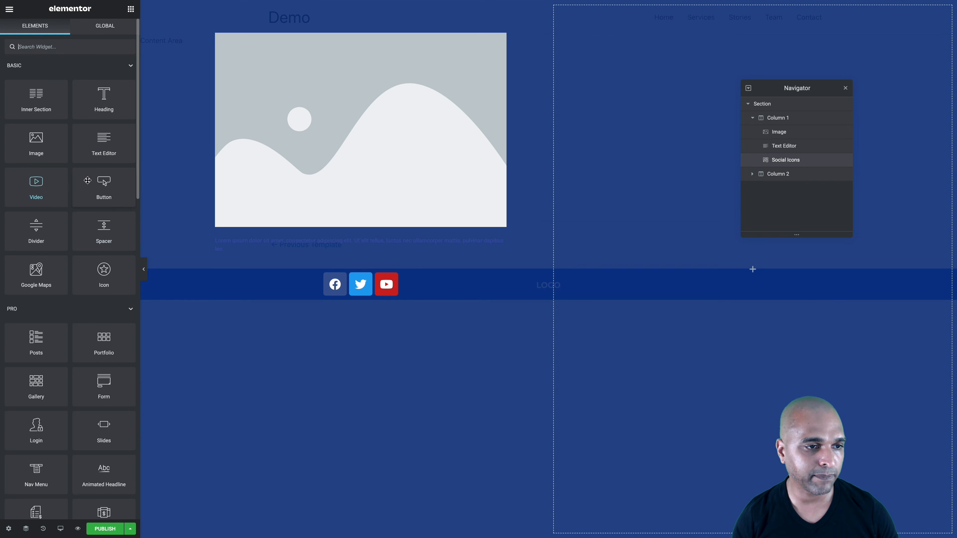
drag(103, 184, 369, 298)
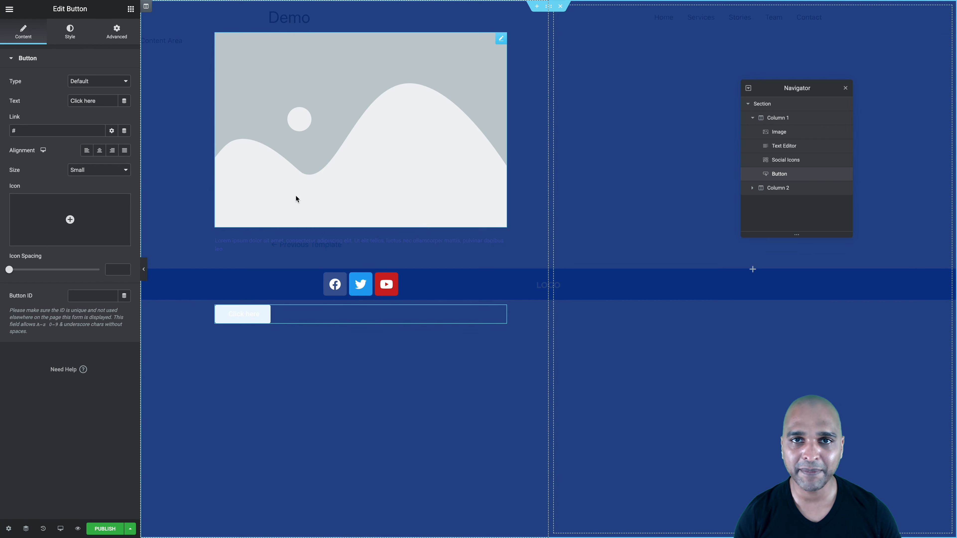
Add a Button widget to Column 2 with a Nav Menu widget beneath it.
drag(792, 87, 478, 203)
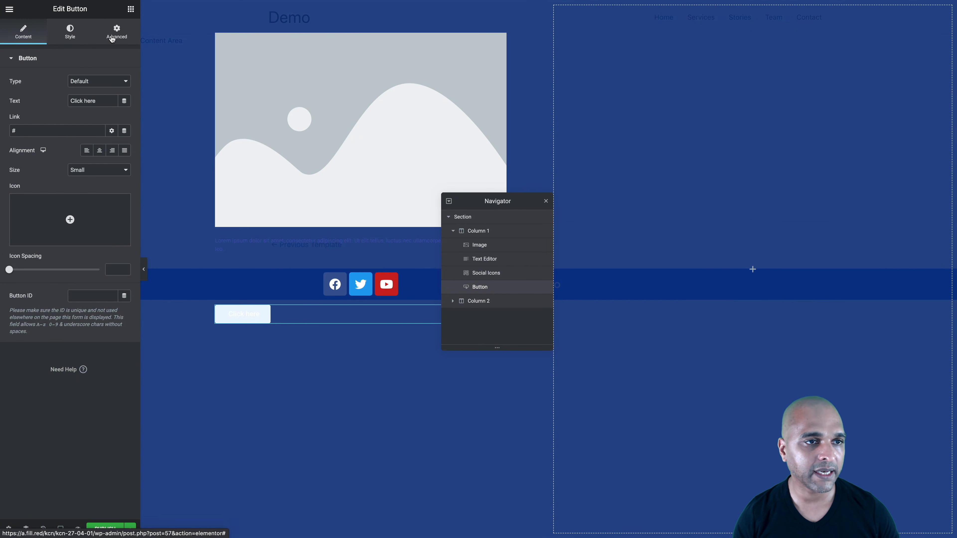
click(131, 9)
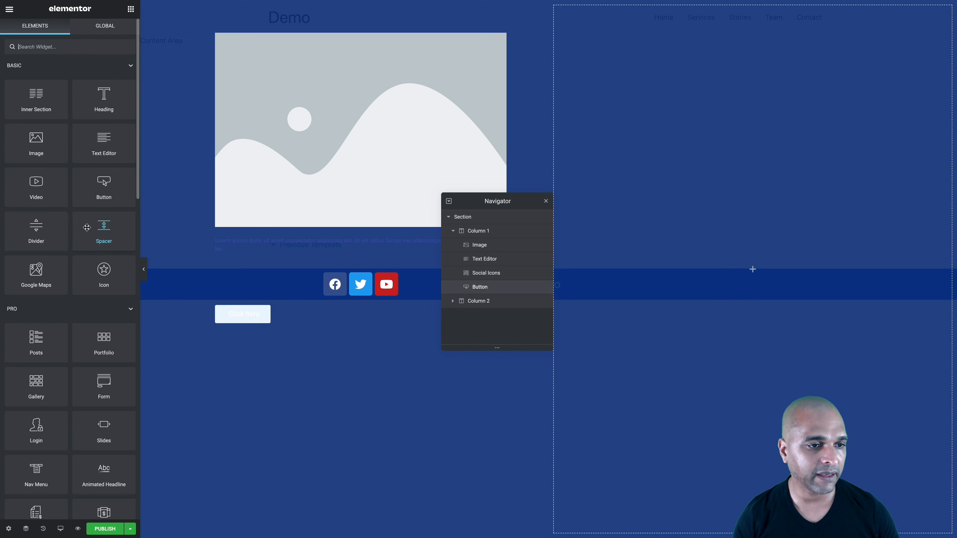
drag(103, 184, 746, 116)
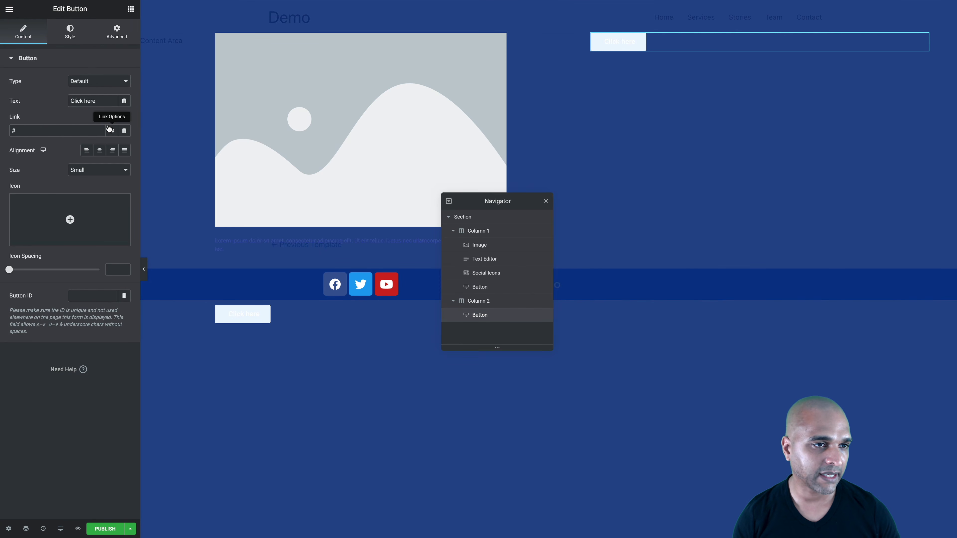
click(131, 11)
text(na)
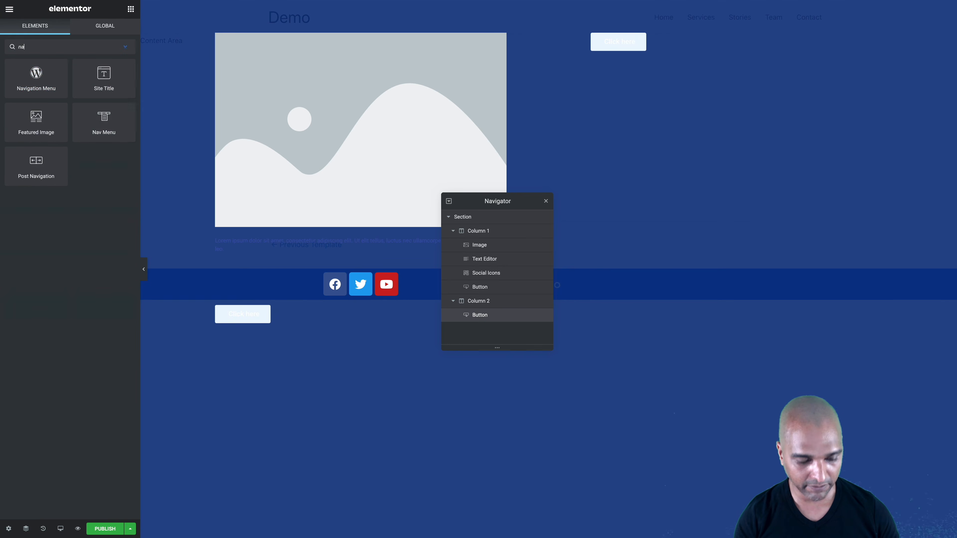
text(v)
drag(101, 77, 628, 47)
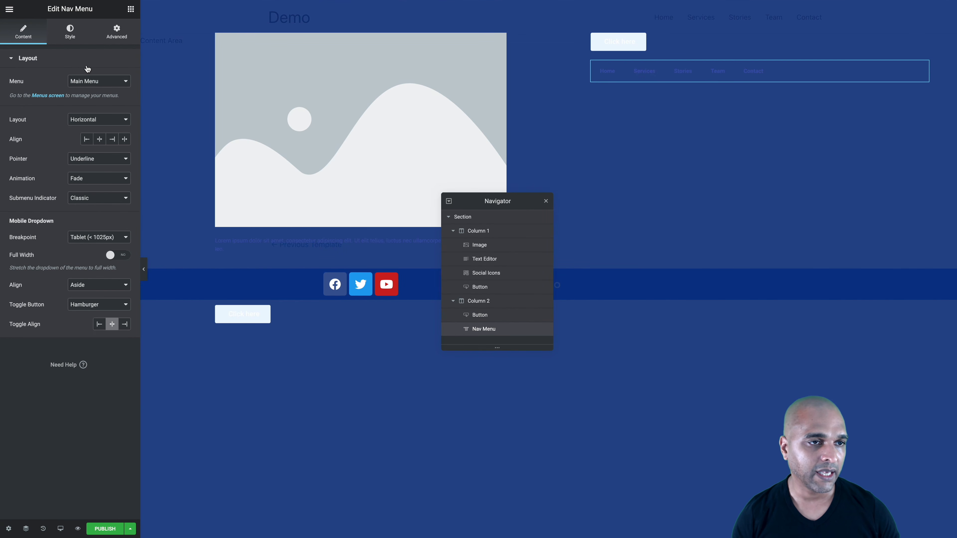
Add an Icon List widget below the Nav Menu in Column 2.
click(131, 9)
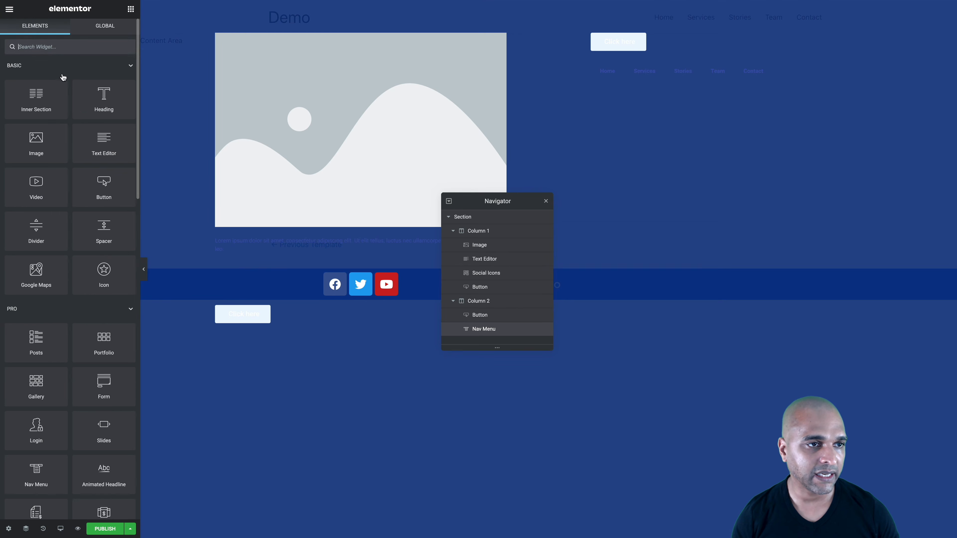
text(list)
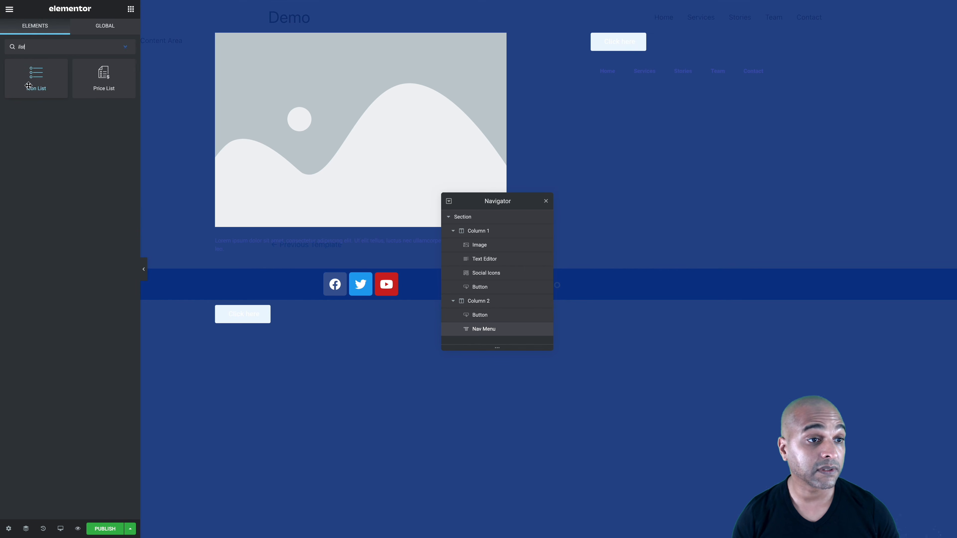
drag(36, 72, 618, 74)
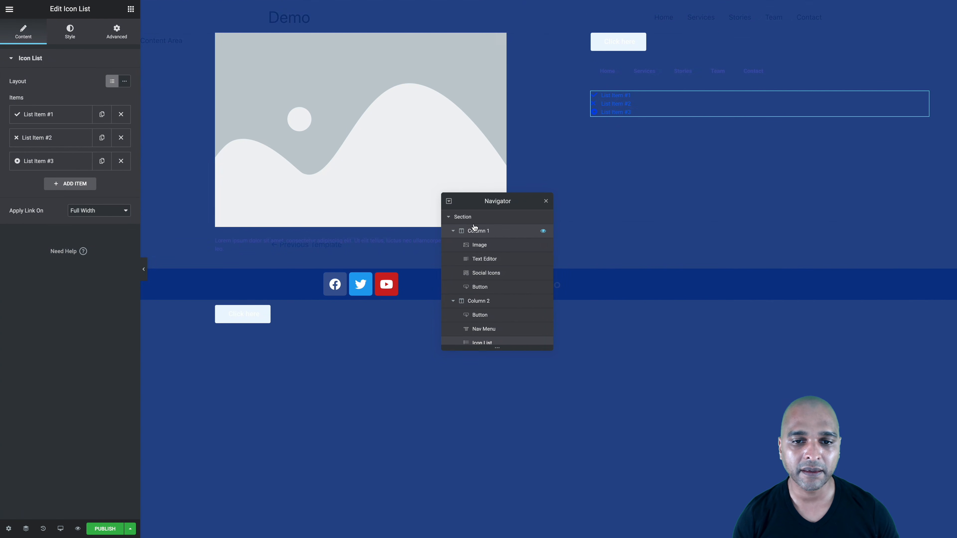
Set the vertical alignment of Column 1 to Space Between.
drag(479, 203, 670, 214)
click(641, 229)
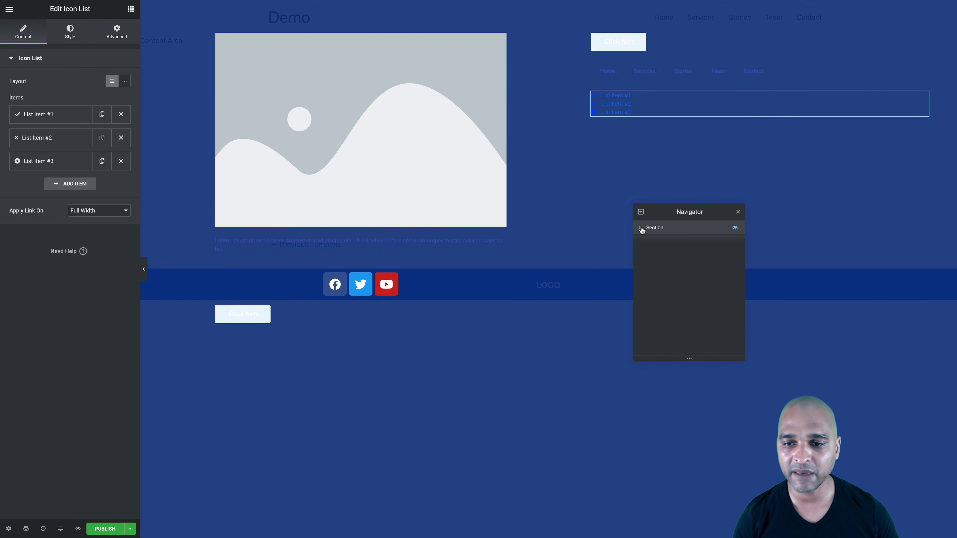
click(640, 212)
click(640, 212)
click(641, 228)
click(669, 243)
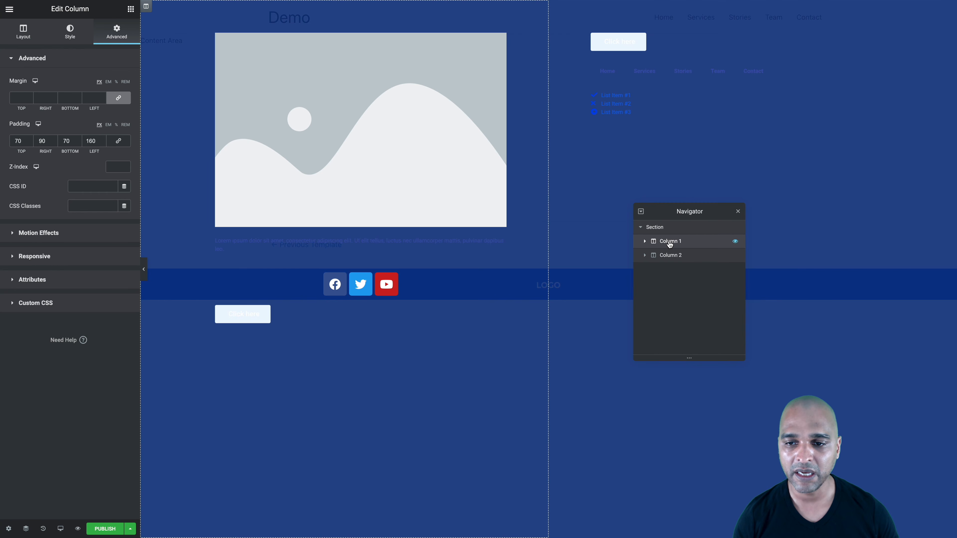
drag(668, 214, 718, 214)
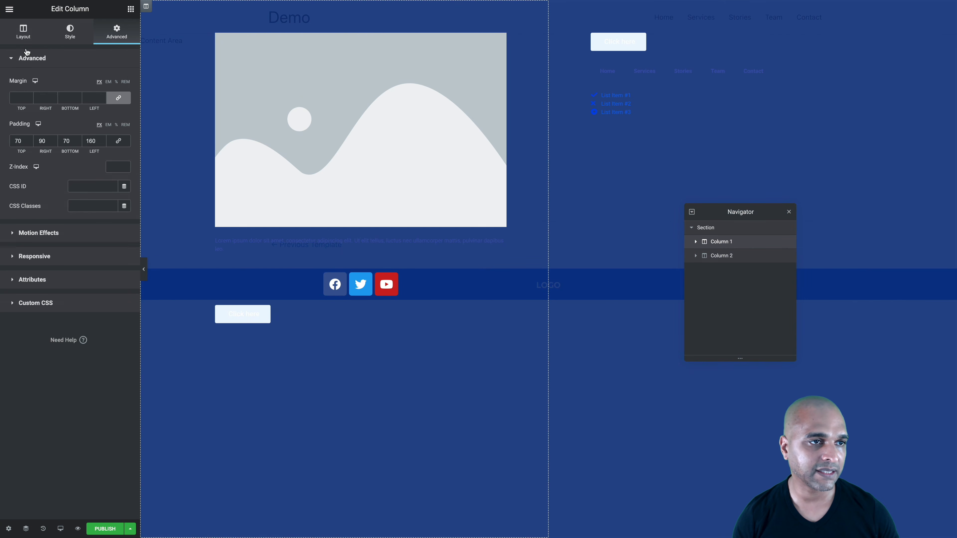
click(23, 33)
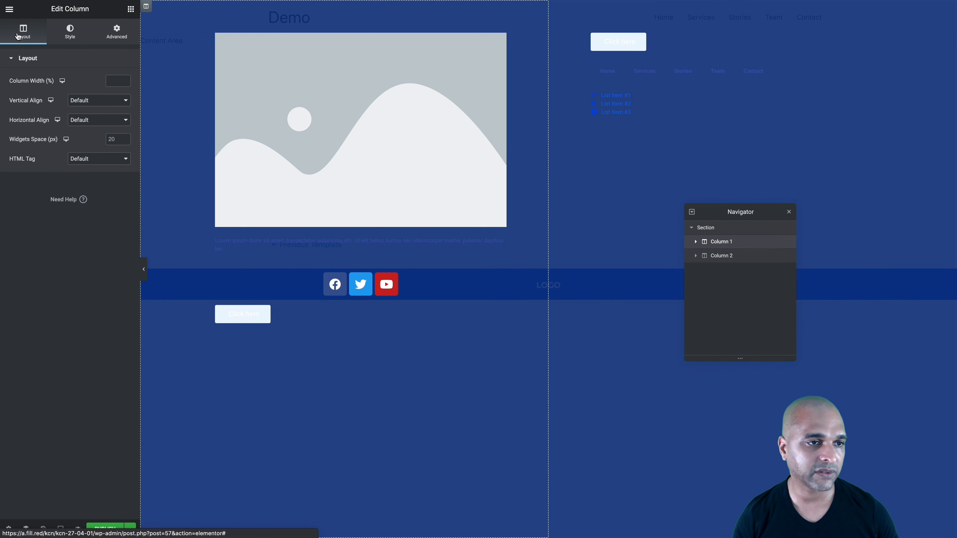
click(77, 99)
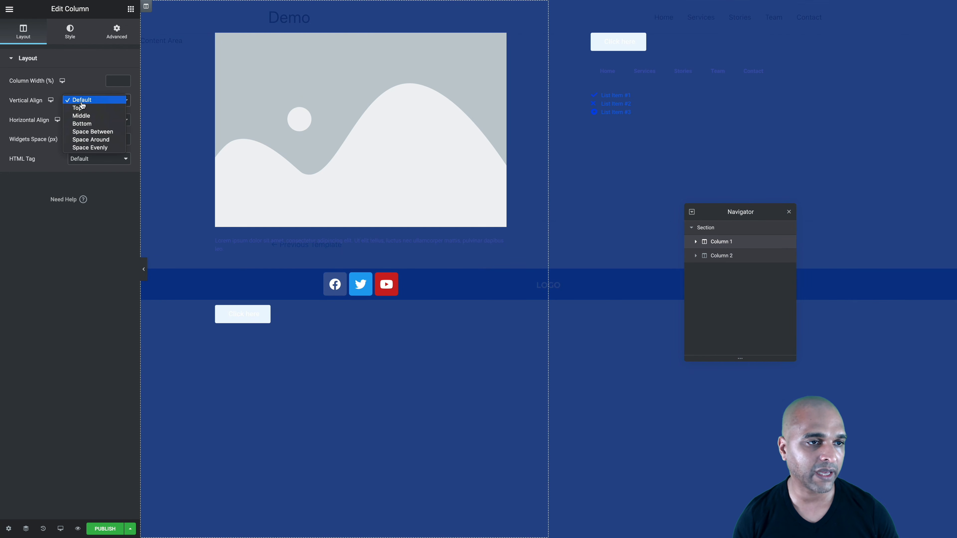
click(84, 133)
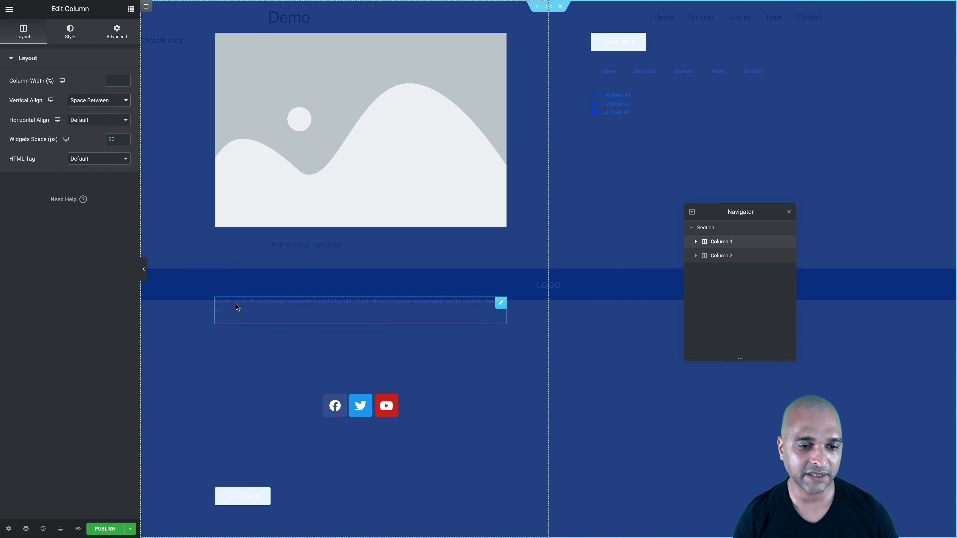
Set the vertical alignment of Column 2 to Space Between.
click(721, 256)
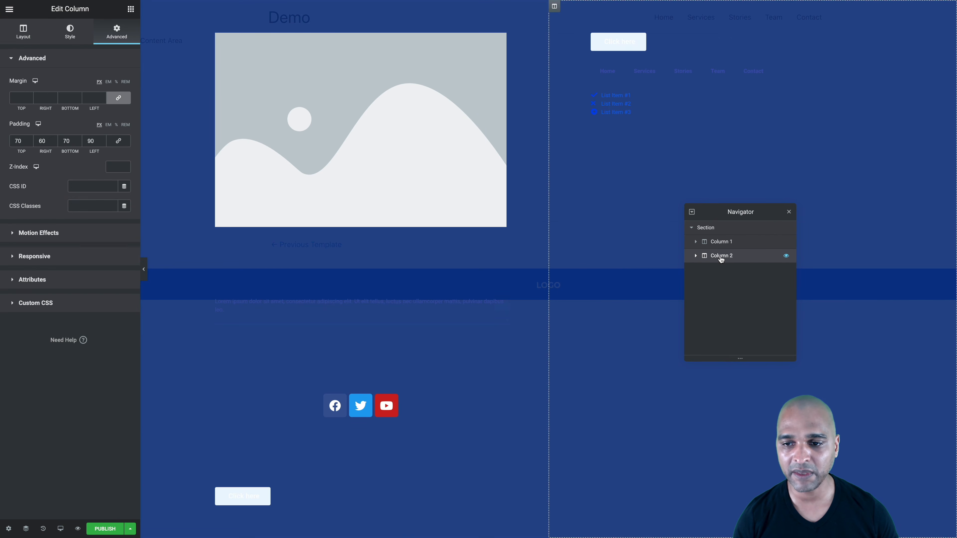
click(23, 32)
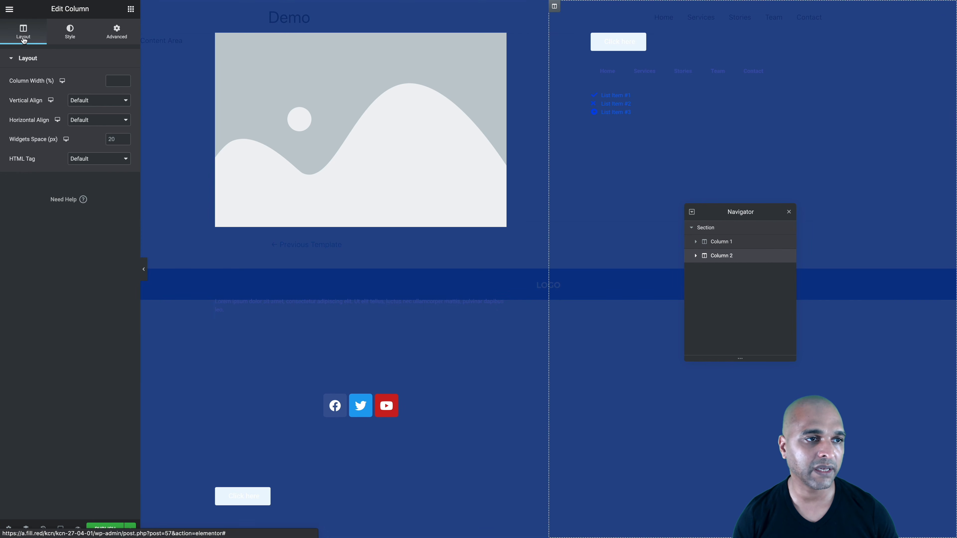
click(81, 105)
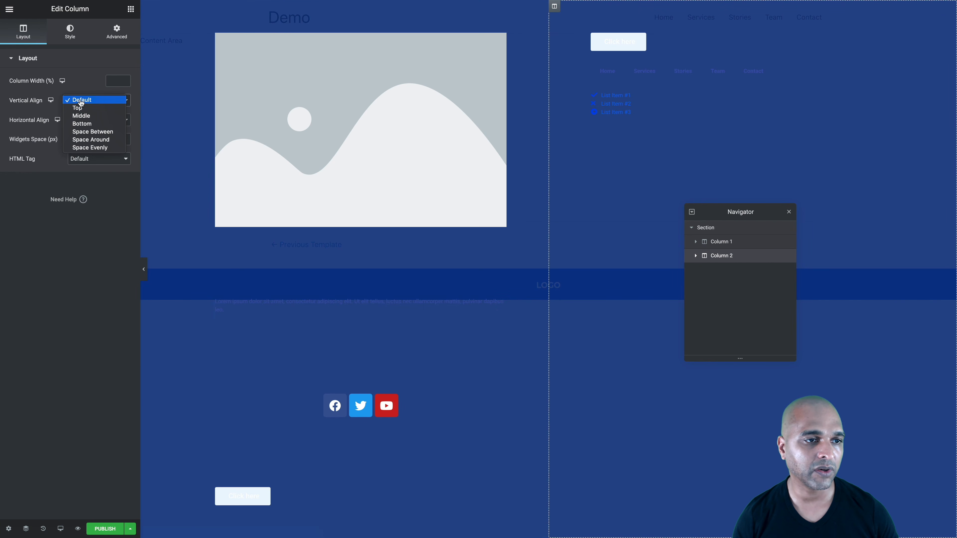
click(82, 135)
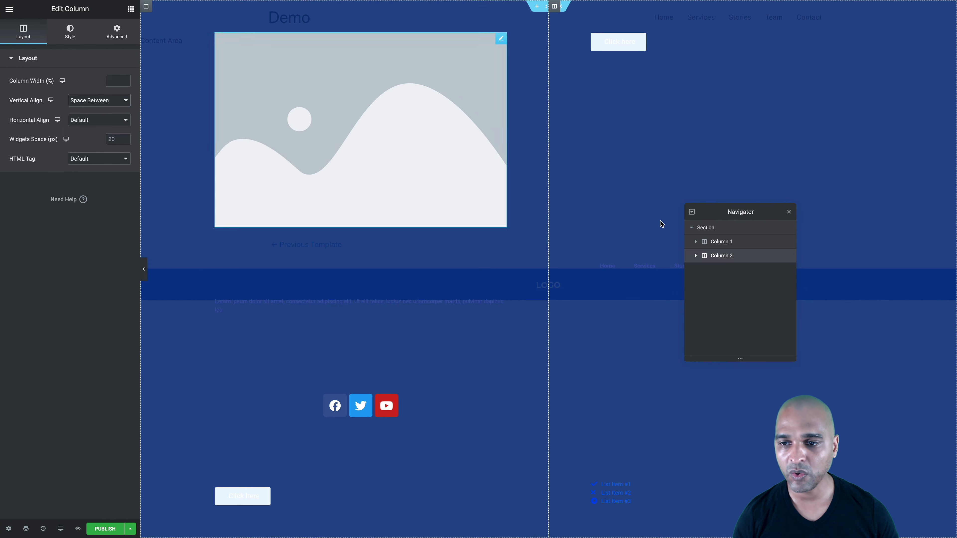
Replace the placeholder picture in Column 1's Image widget with logo-02.png from the media library.
drag(719, 217, 785, 216)
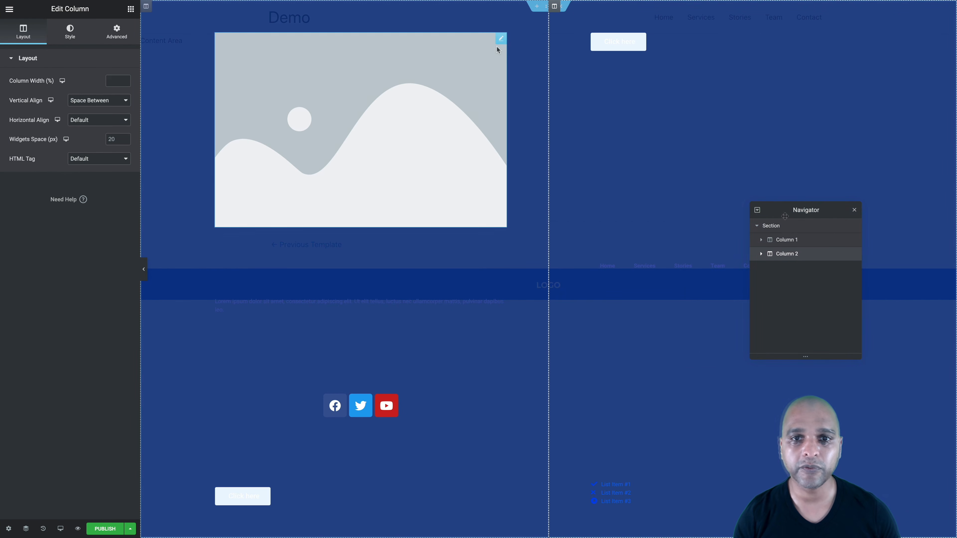
click(501, 41)
click(74, 99)
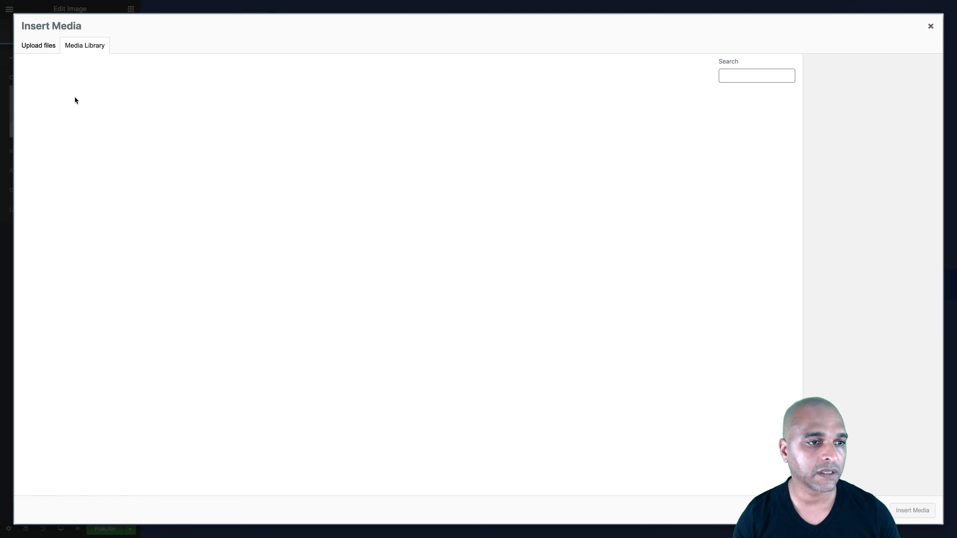
click(46, 123)
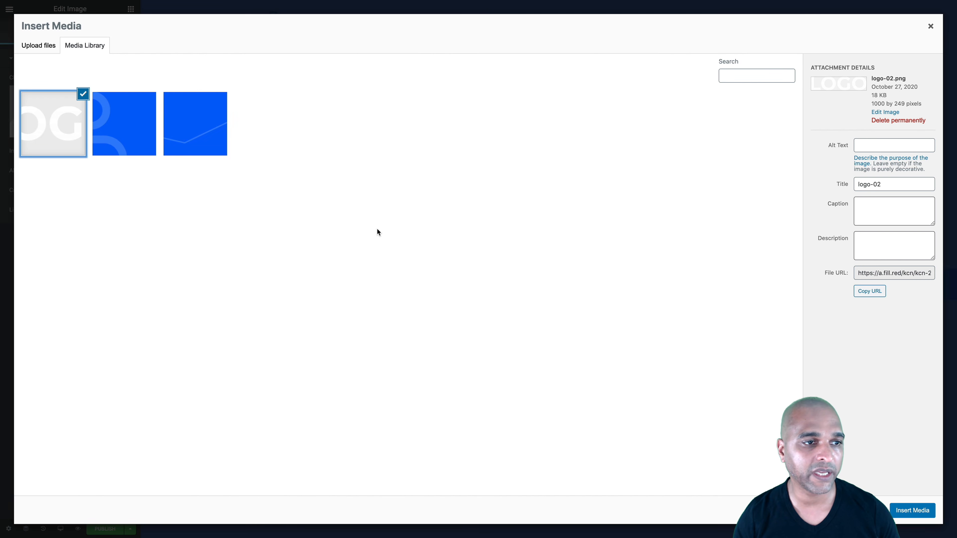
click(902, 511)
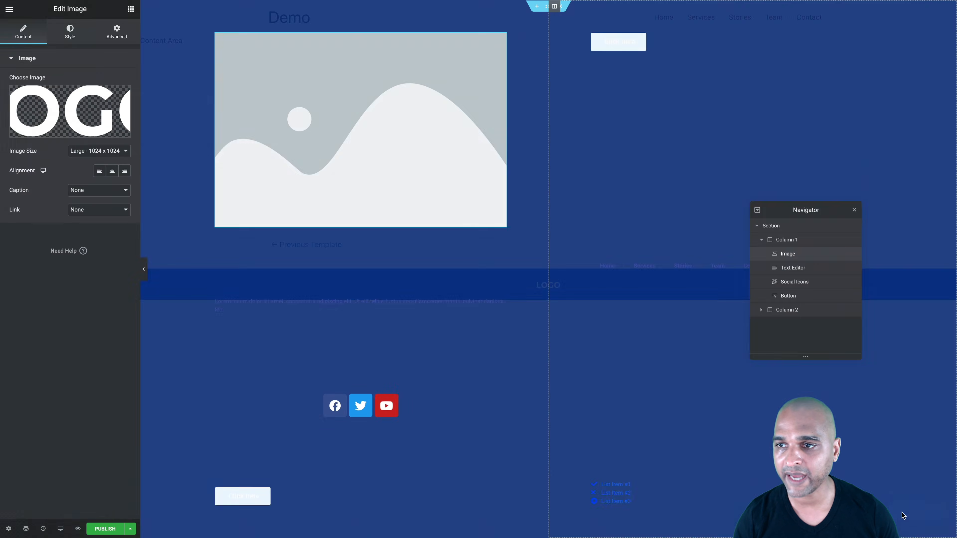
Align the logo image left and give it a custom URL link using the dynamic Site URL.
click(99, 171)
click(83, 210)
click(83, 226)
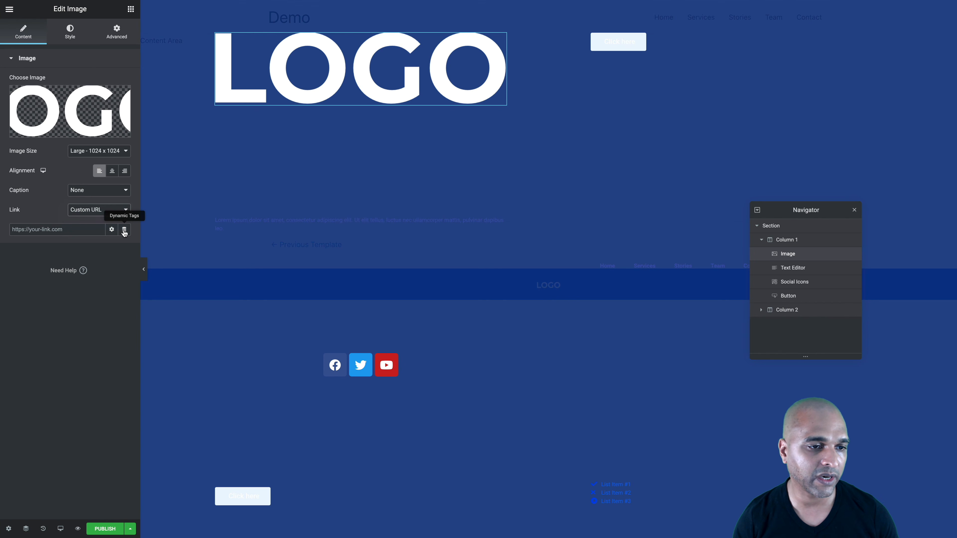
click(124, 230)
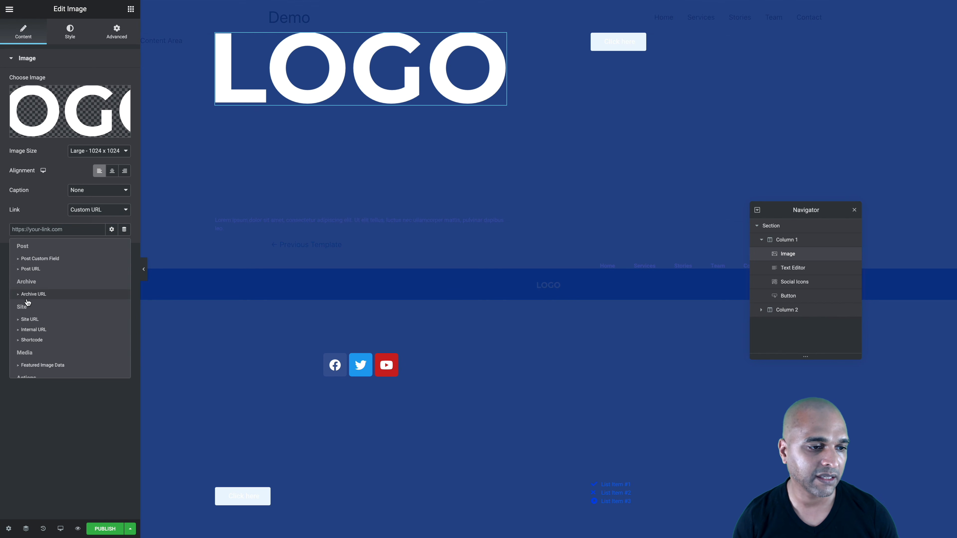
click(25, 319)
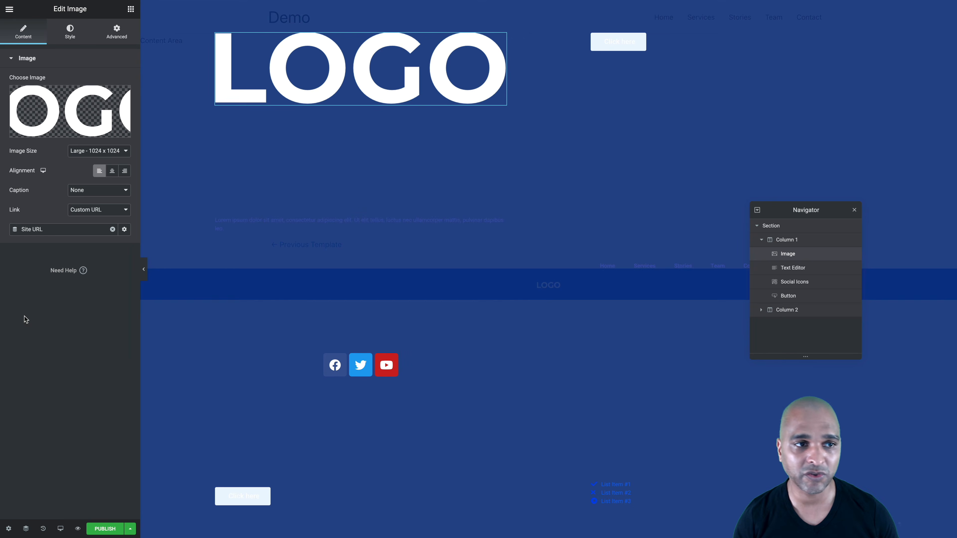
Set the logo image's width to 120 px.
click(68, 38)
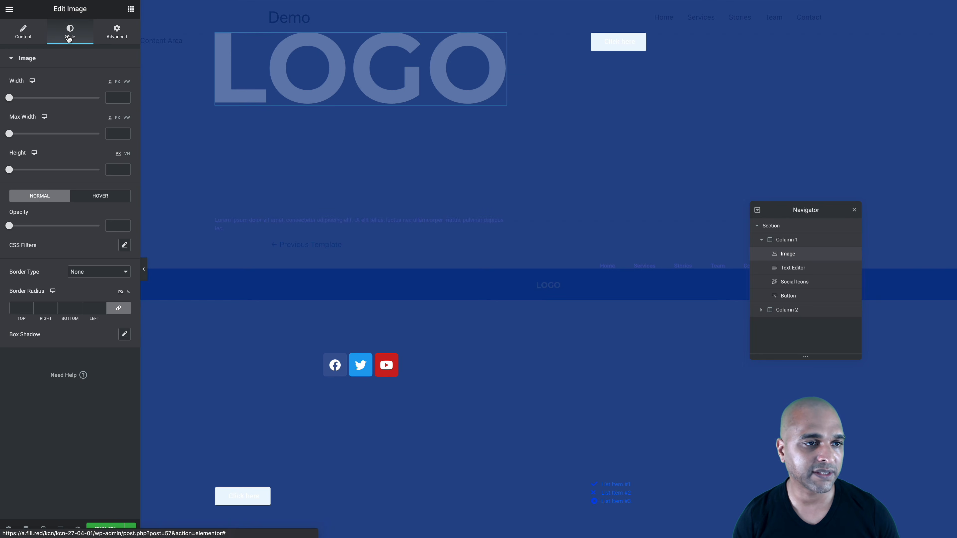
click(117, 82)
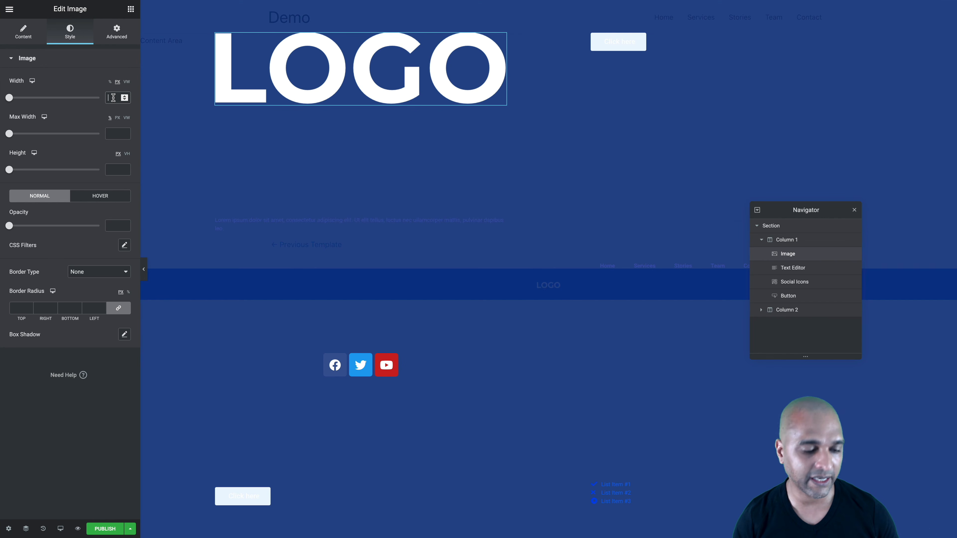
click(113, 97)
text(120)
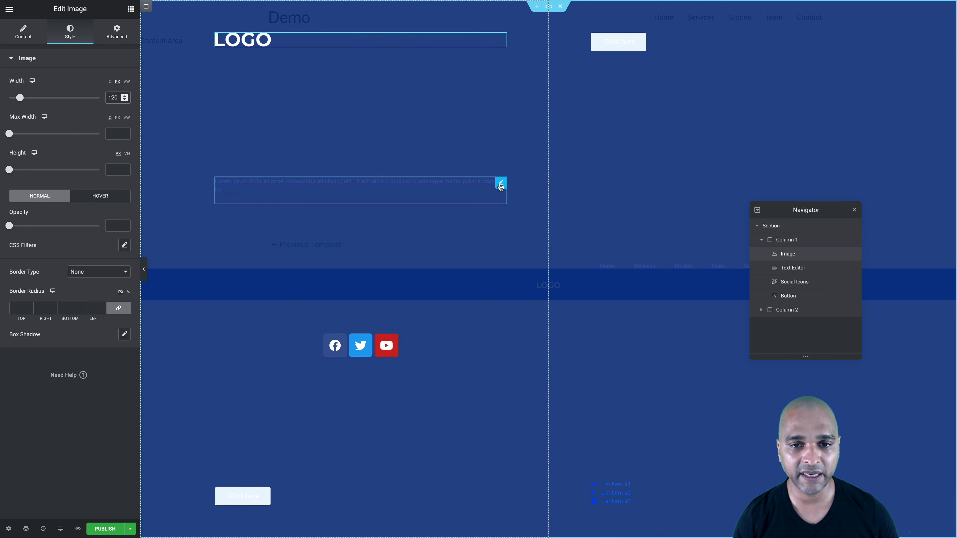
Replace the Lorem ipsum text in Column 1's Text Editor with the copied HTML block of address and contact details.
click(498, 183)
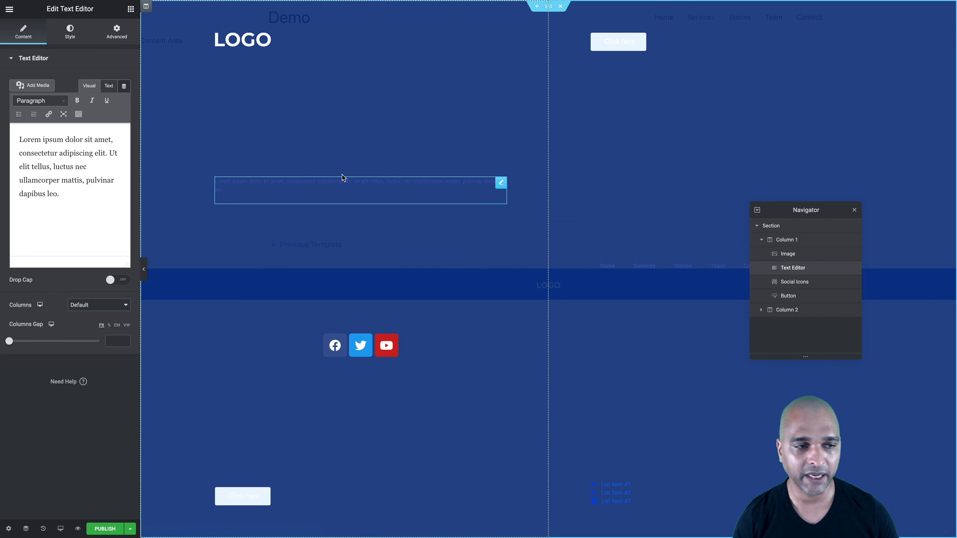
key(ctrl+a)
key(BackSpace)
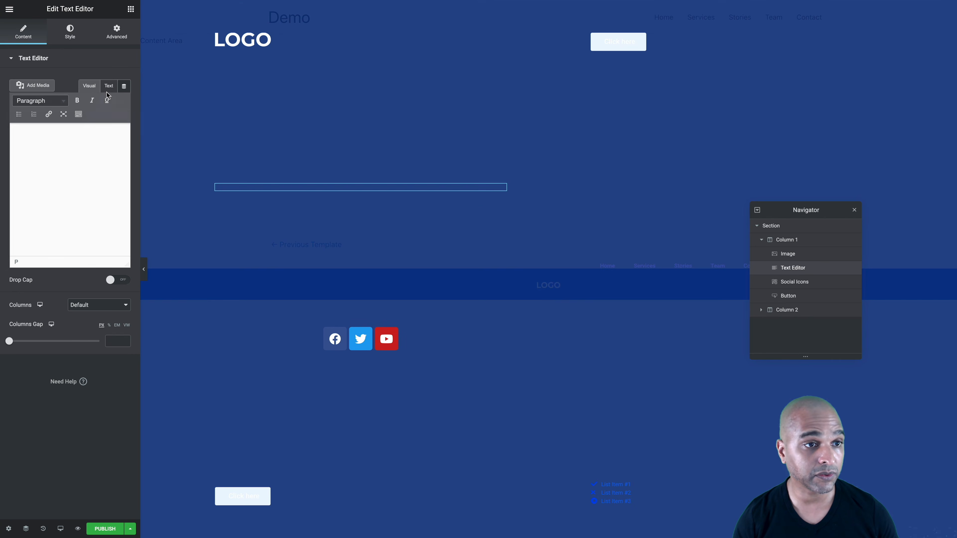
click(107, 86)
key(ctrl+v)
click(89, 86)
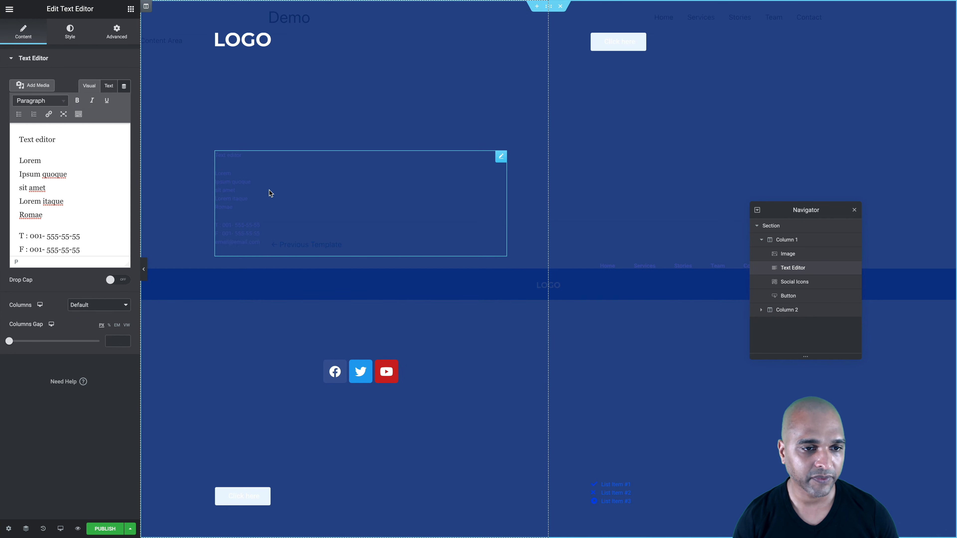
Set the text color of Column 1's Text Editor to white (#FFFFFF).
click(65, 38)
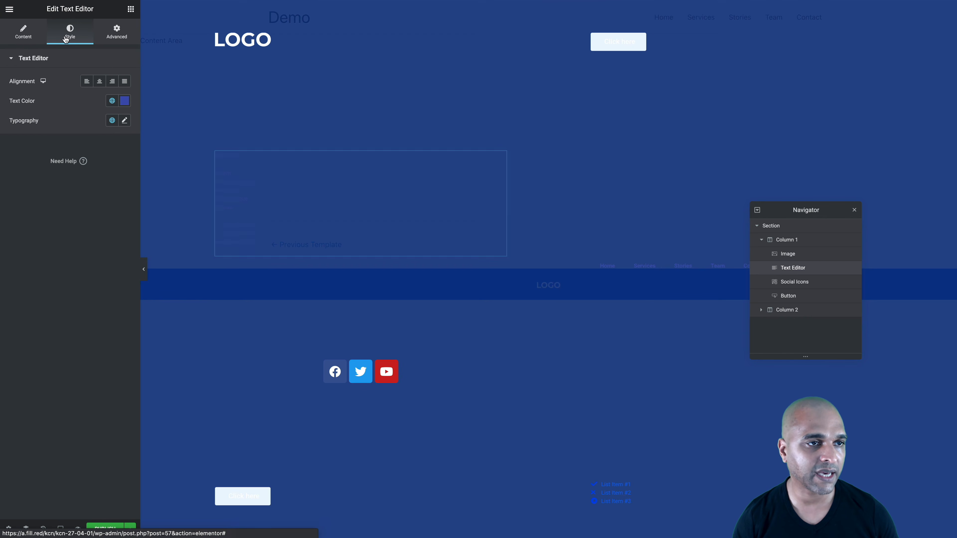
click(124, 101)
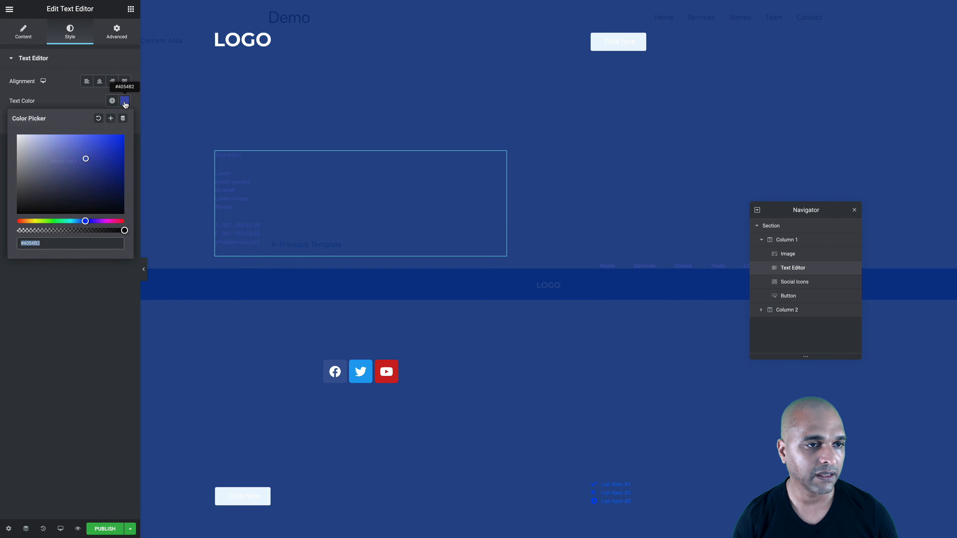
drag(65, 168, 1, 134)
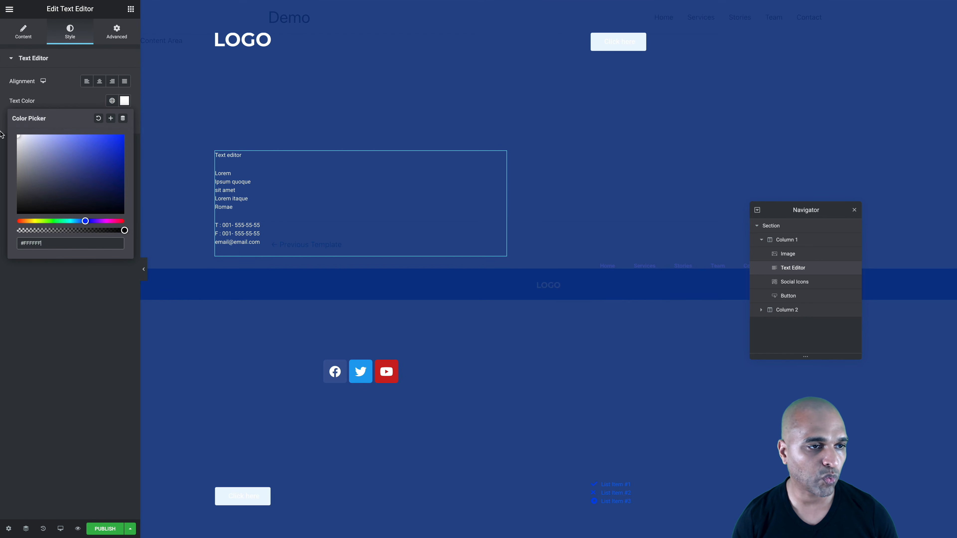
click(69, 230)
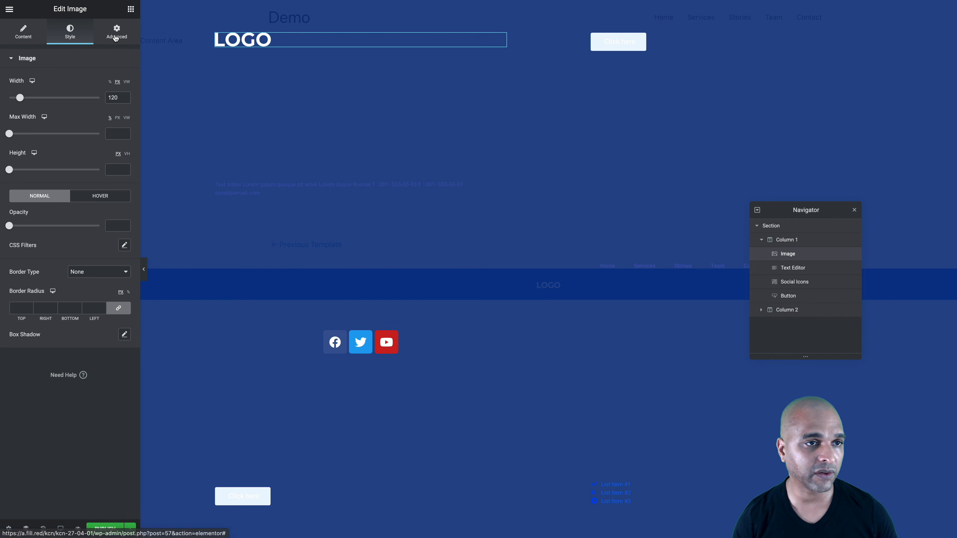
Give the logo image a Fade In entrance animation with an animation delay of 1300 ms.
click(115, 37)
click(33, 241)
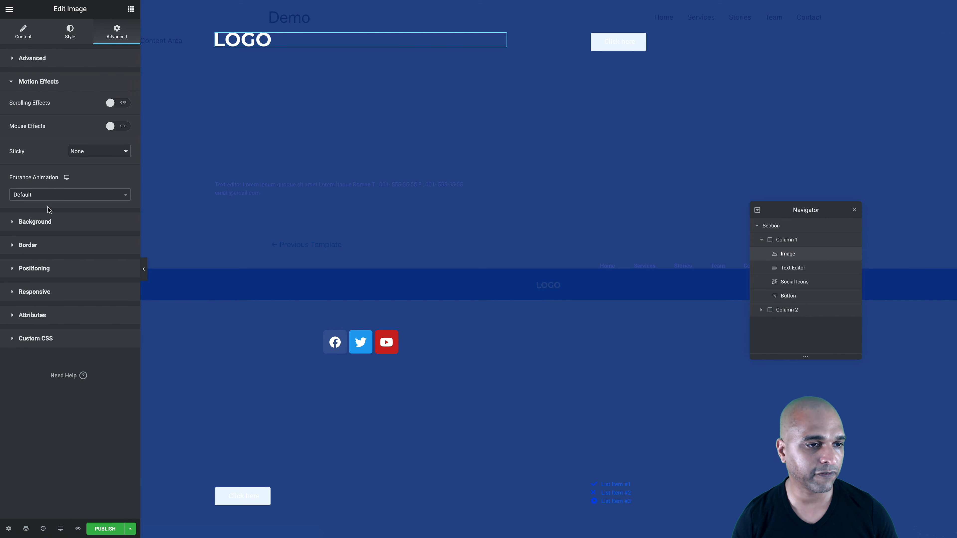
click(44, 194)
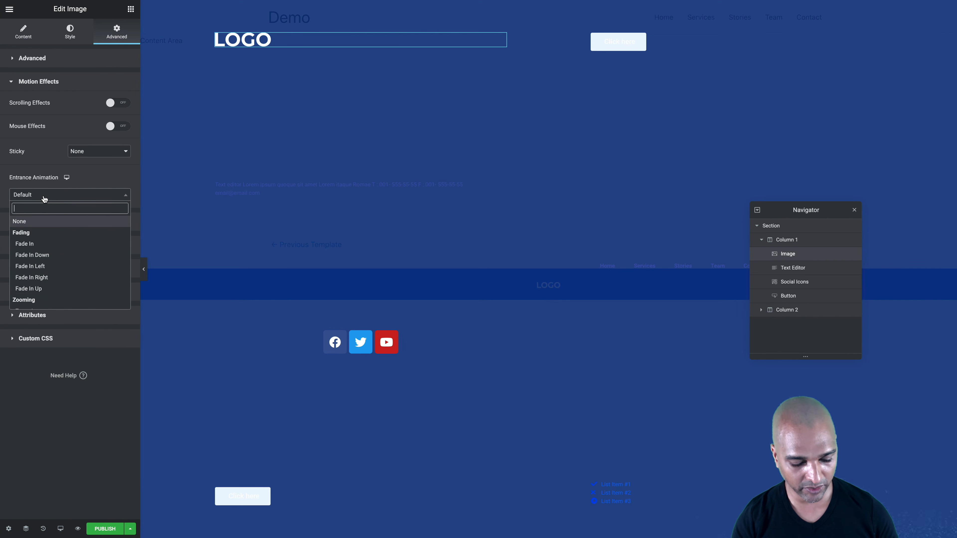
text(fade)
click(41, 232)
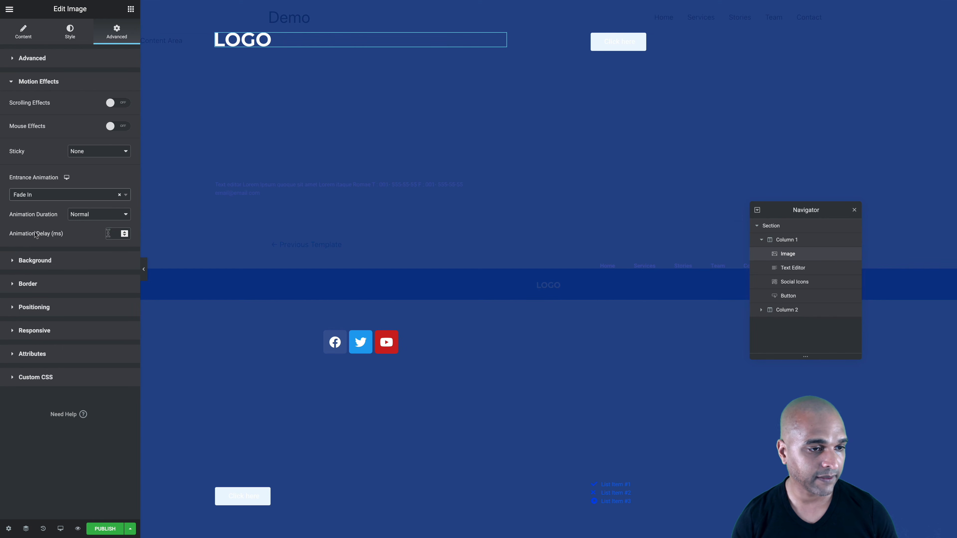
text(1300)
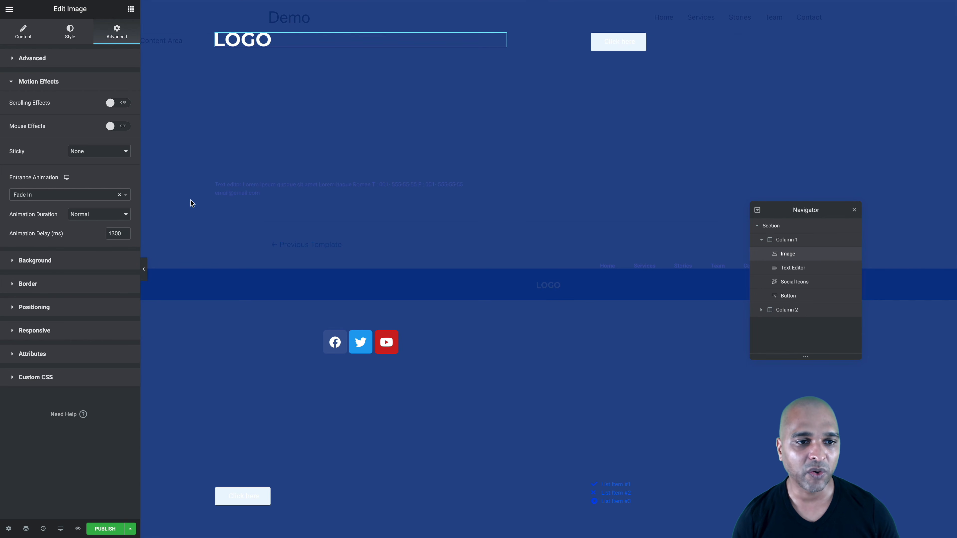
Set the text color of Column 1's Text Editor to semi-transparent white (#FFFFFF7A).
click(500, 187)
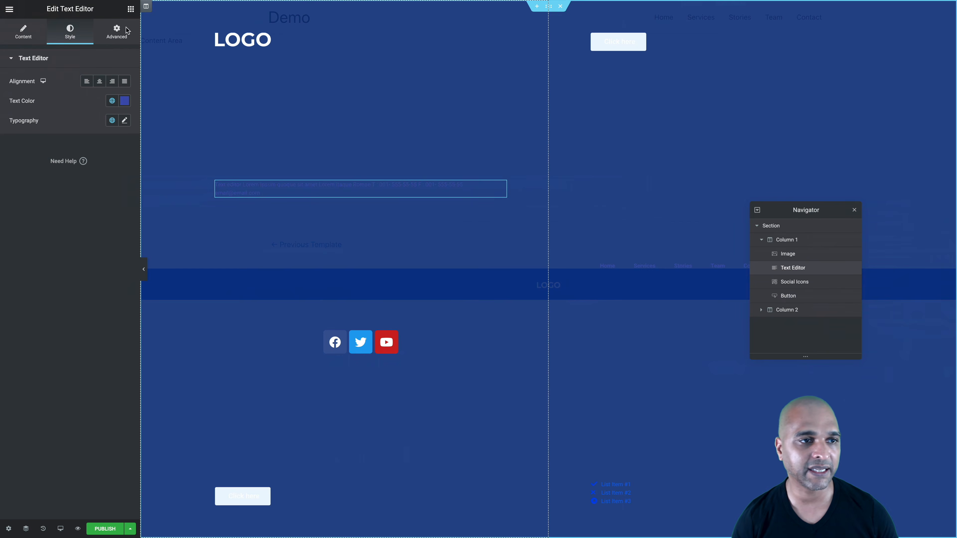
click(22, 38)
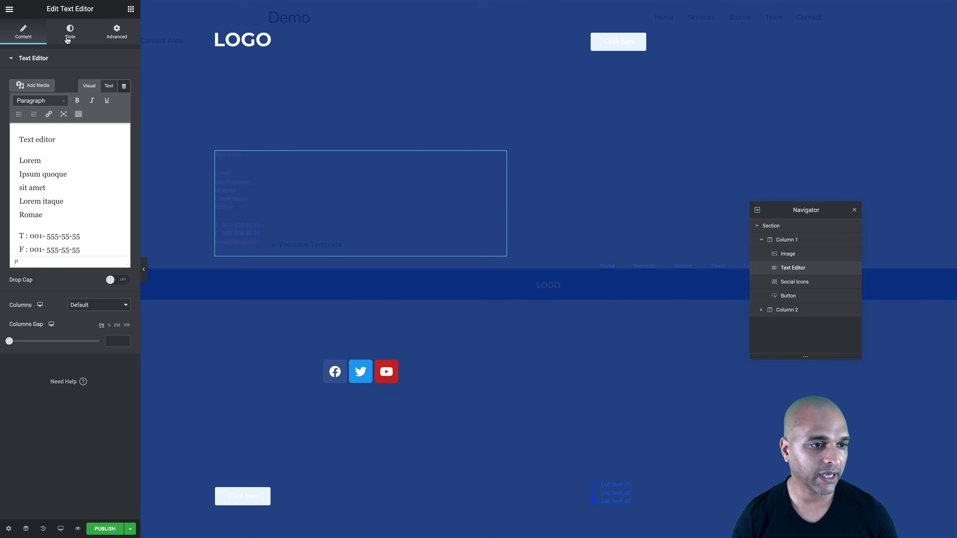
click(67, 38)
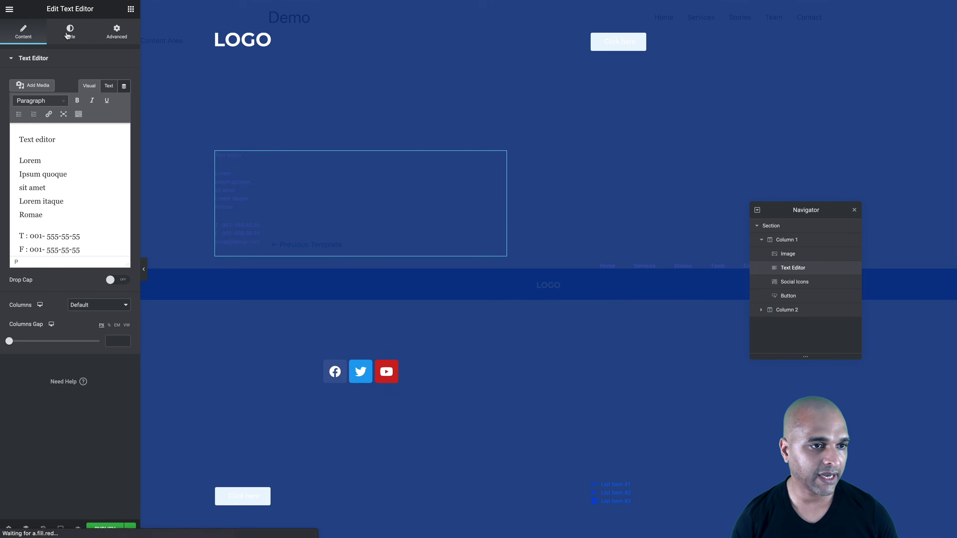
click(124, 101)
drag(28, 145, 1, 128)
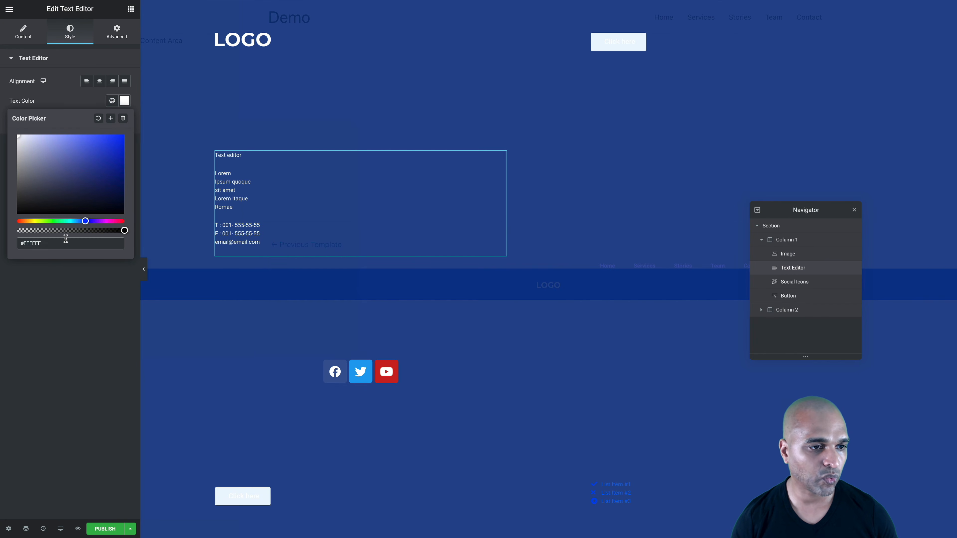
click(68, 230)
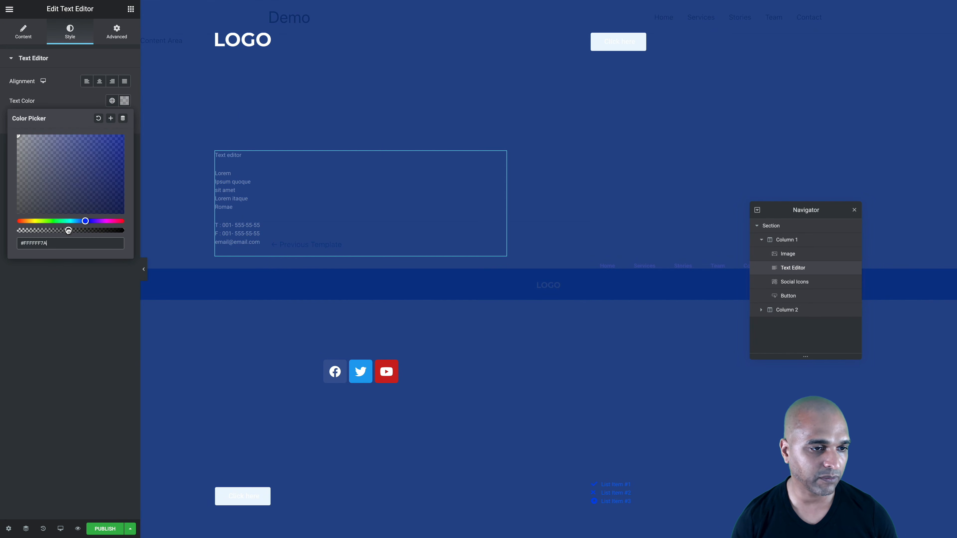
click(72, 340)
Set the font size of Column 1's Text Editor to 16 px.
click(124, 120)
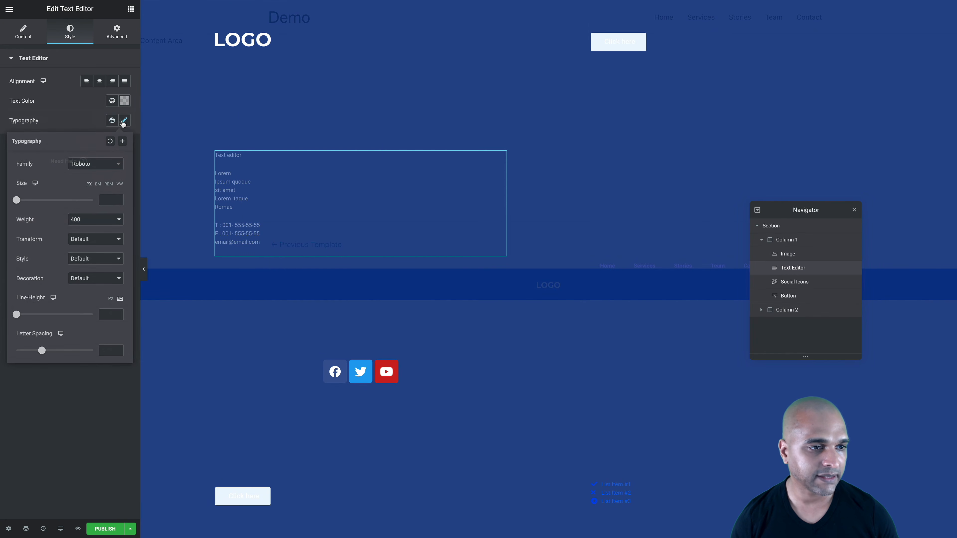
click(102, 199)
text(16)
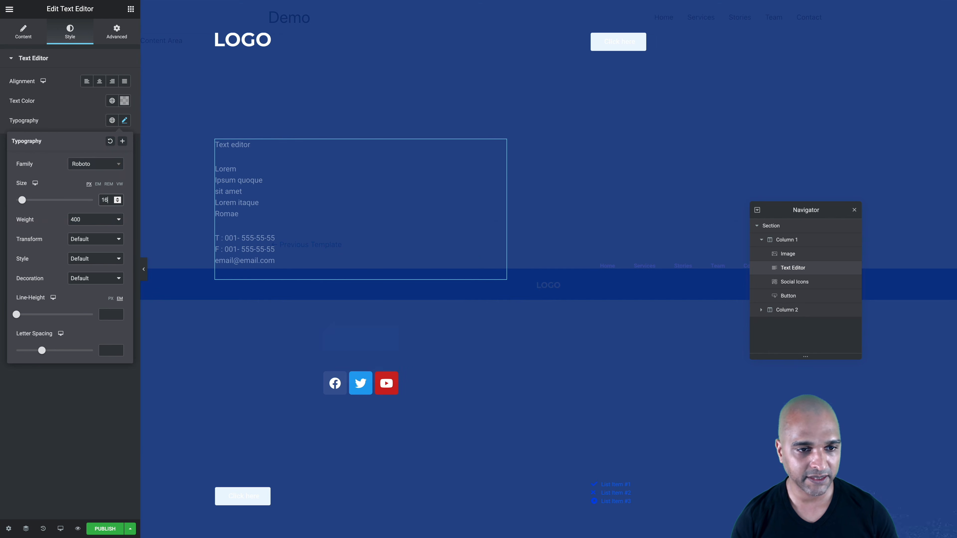
Give Column 1's Text Editor a Fade In entrance animation.
click(117, 43)
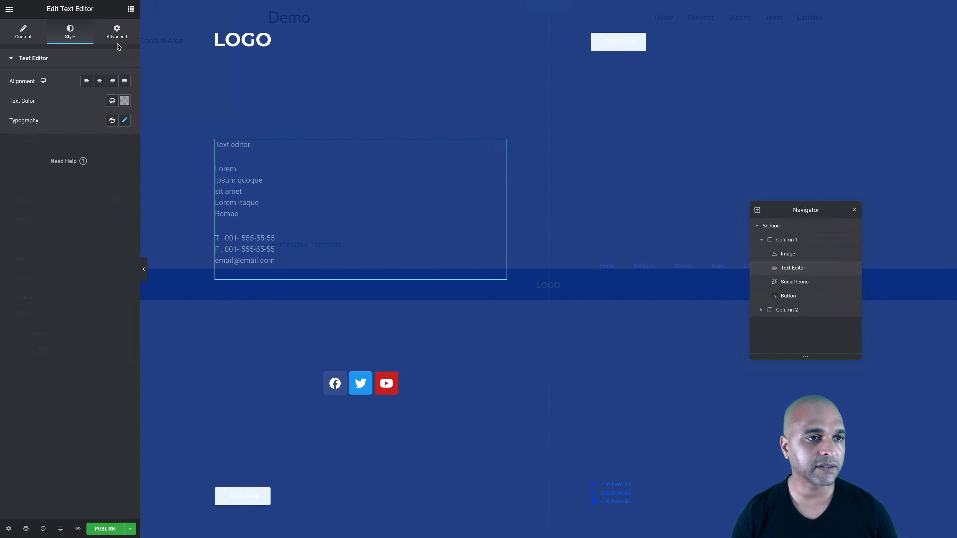
click(48, 240)
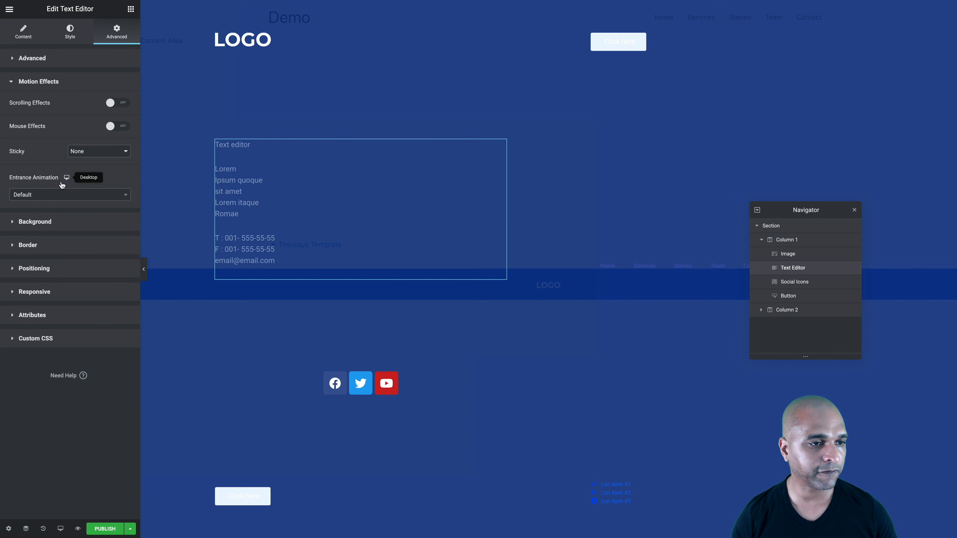
click(47, 195)
text(fa)
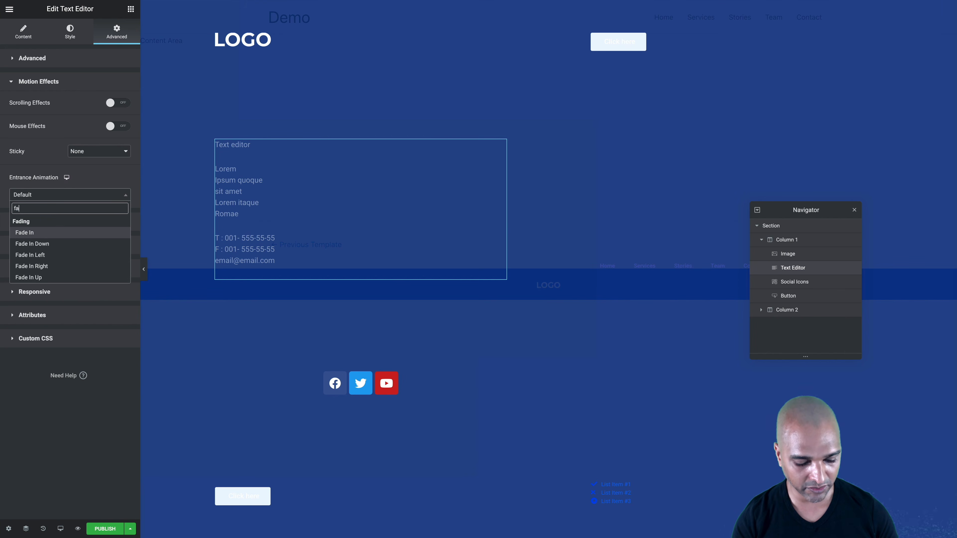
text(de)
click(35, 232)
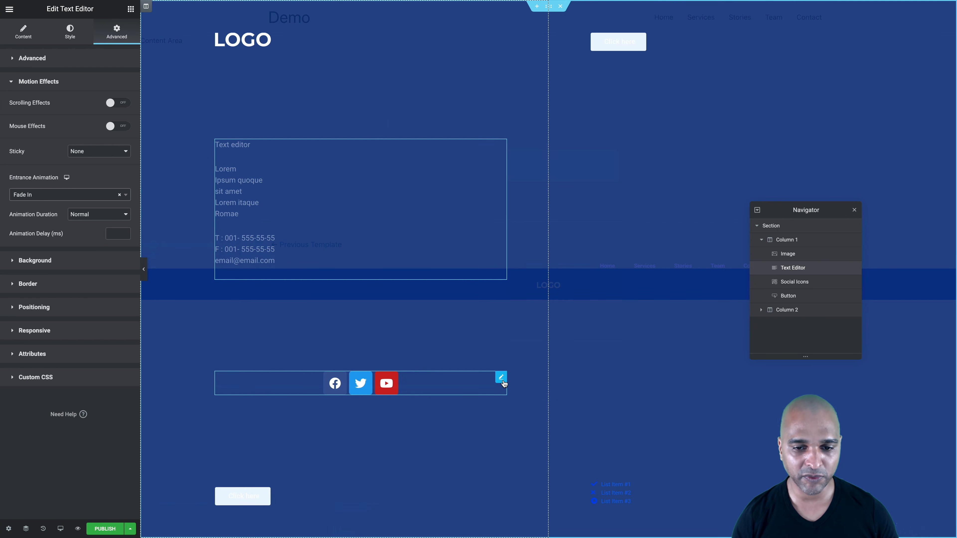
Remove the Youtube item from the Social Icons widget and move Twitter above Facebook.
click(501, 377)
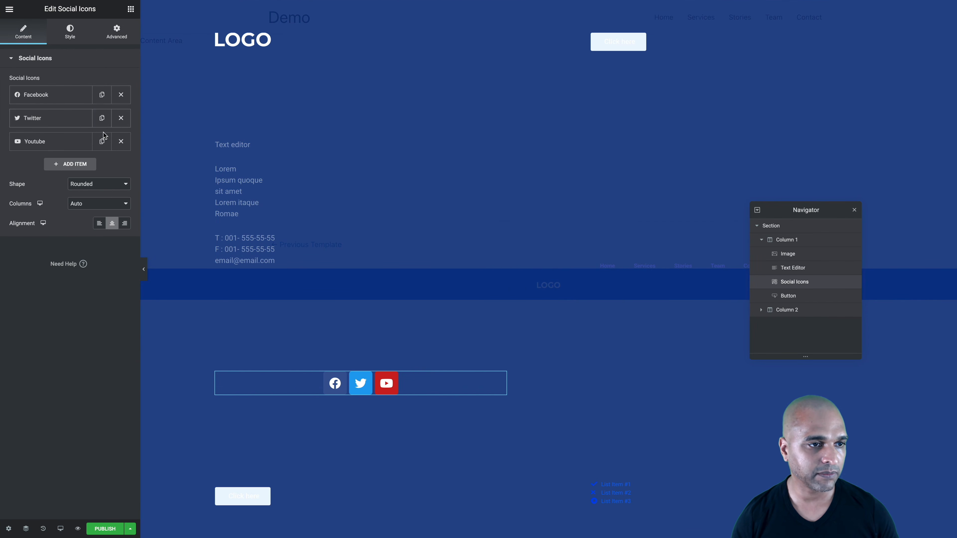
click(120, 142)
mouse_move(47, 125)
mouse_down()
mouse_move(47, 96)
mouse_move(37, 110)
mouse_up()
Replace the Facebook item's icon with the Linkedin icon from the icon library.
click(36, 118)
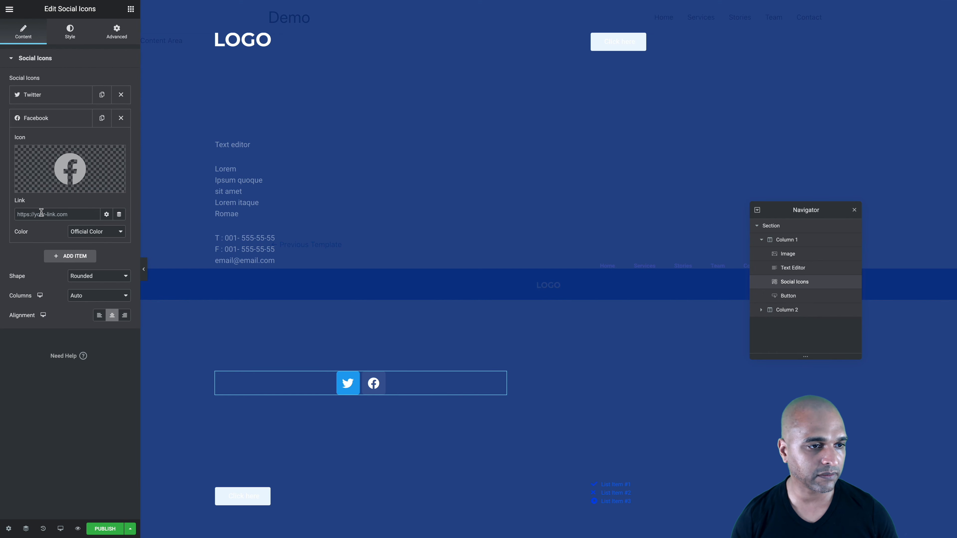
click(42, 186)
click(420, 131)
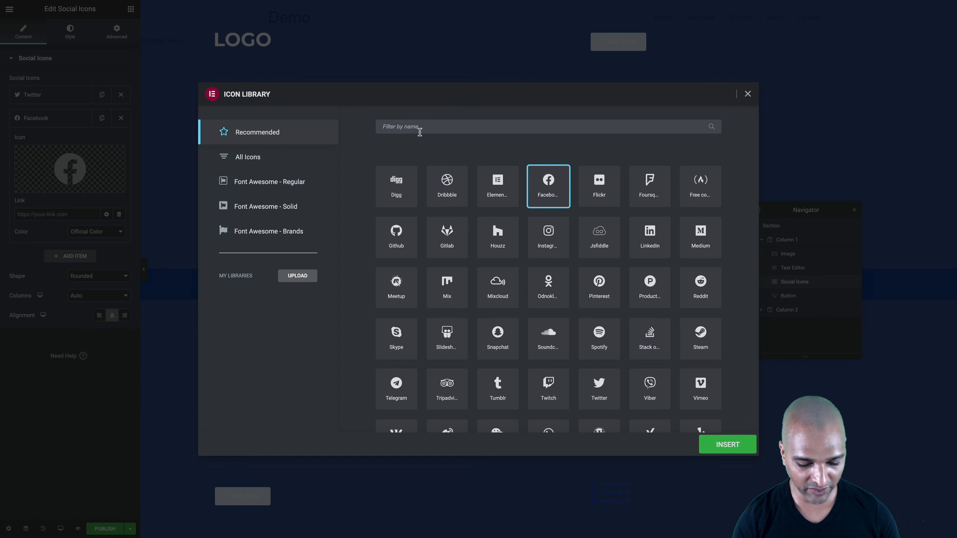
text(linked)
click(388, 185)
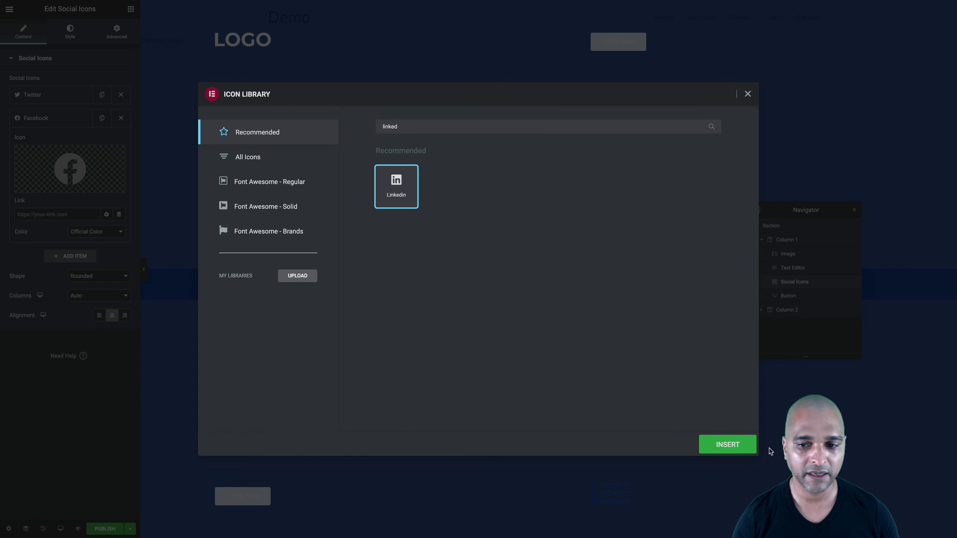
click(739, 446)
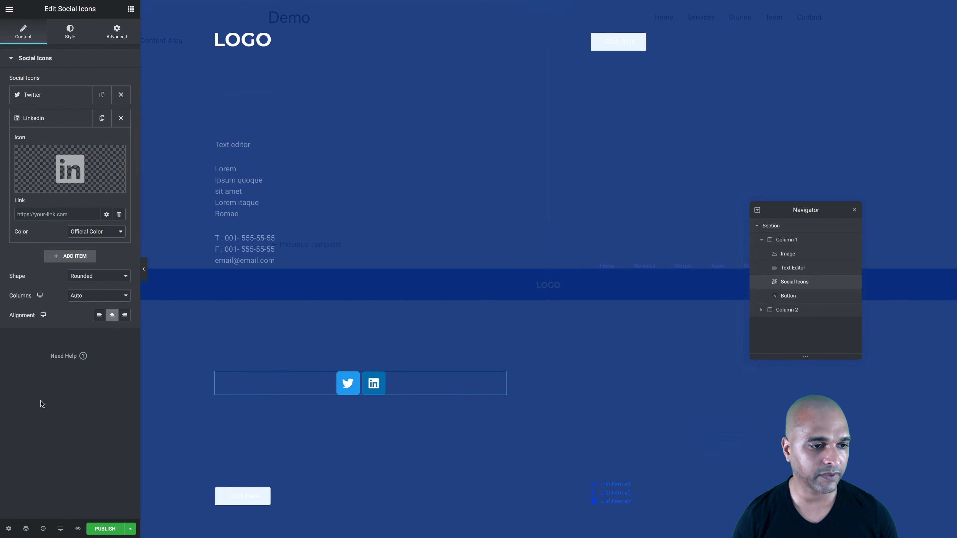
Set the social icons' shape to Circle and align them left.
click(79, 276)
click(77, 292)
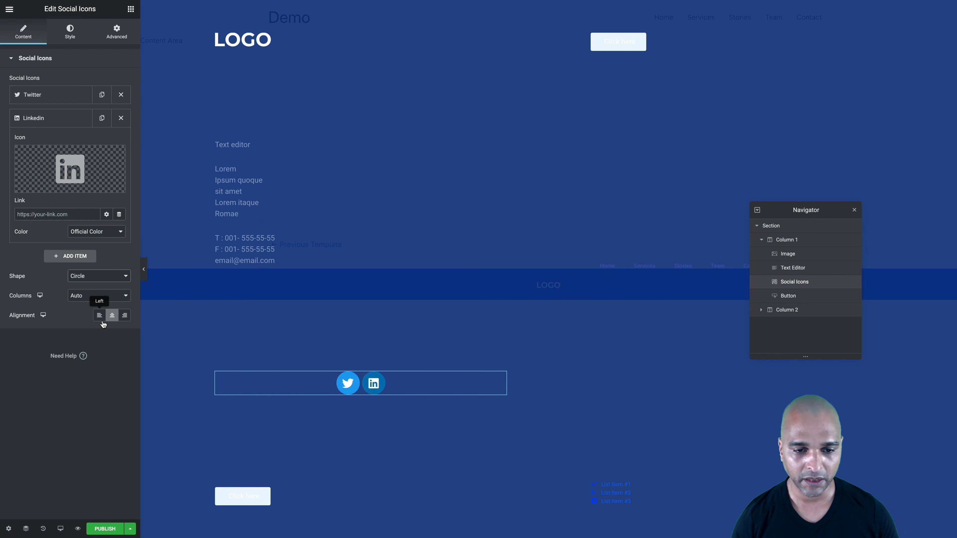
click(100, 316)
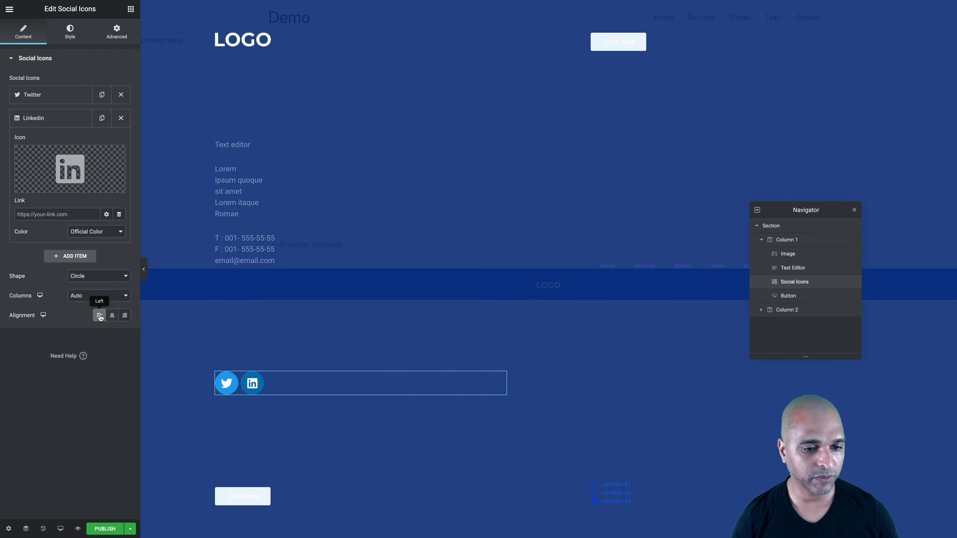
Switch the social icons to custom colors and make the primary color fully transparent white (#FFFFFF00).
click(65, 32)
click(84, 81)
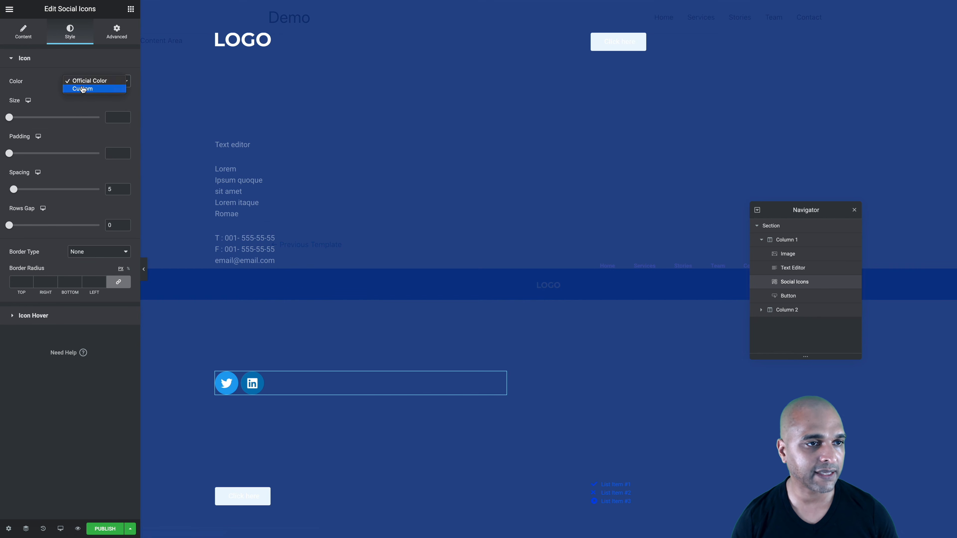
click(77, 91)
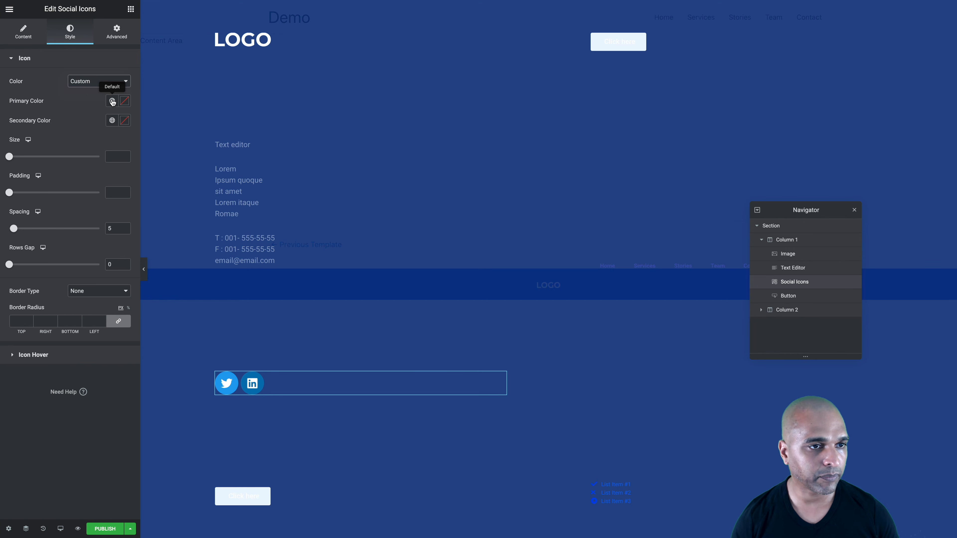
click(125, 101)
drag(69, 163, 7, 120)
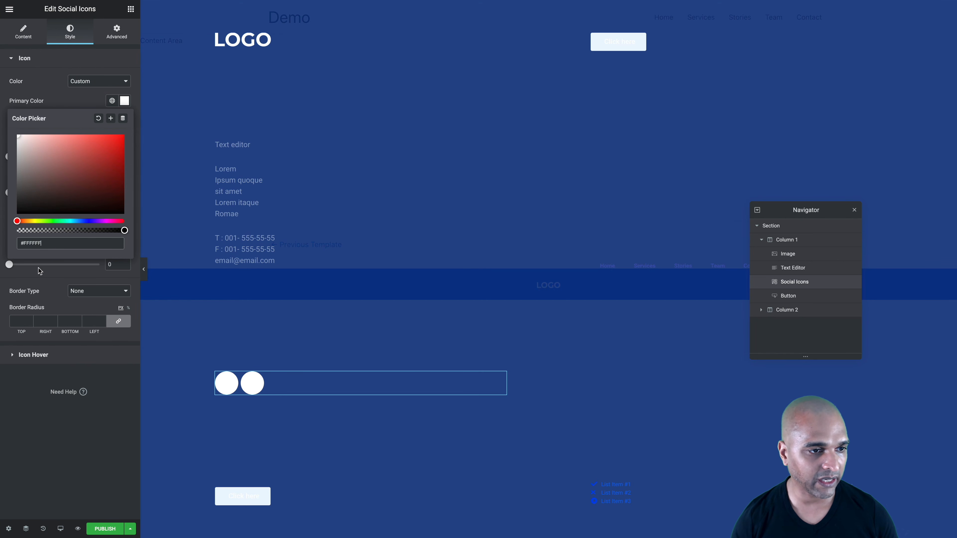
drag(118, 231, 2, 222)
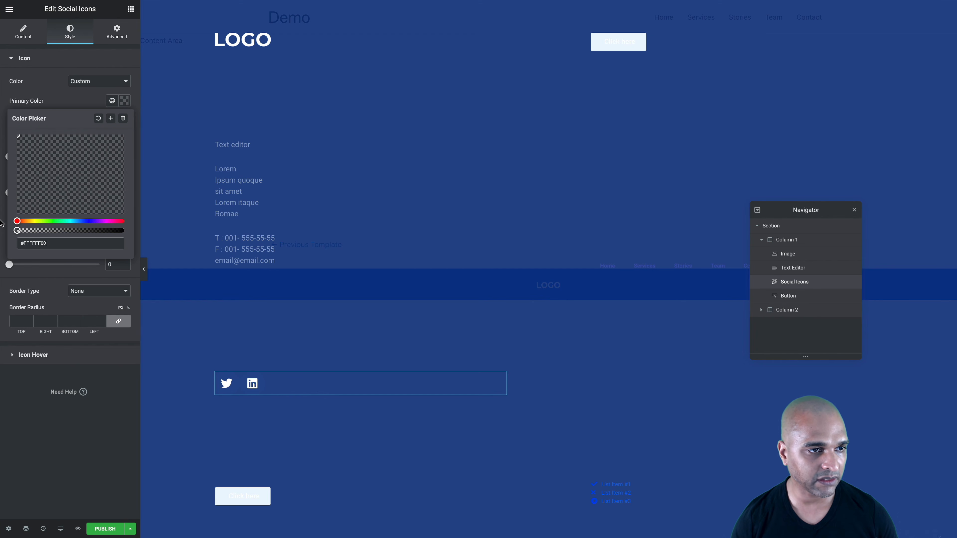
click(76, 101)
Set the social icons' secondary color to semi-transparent white (#FFFFFF82).
click(123, 121)
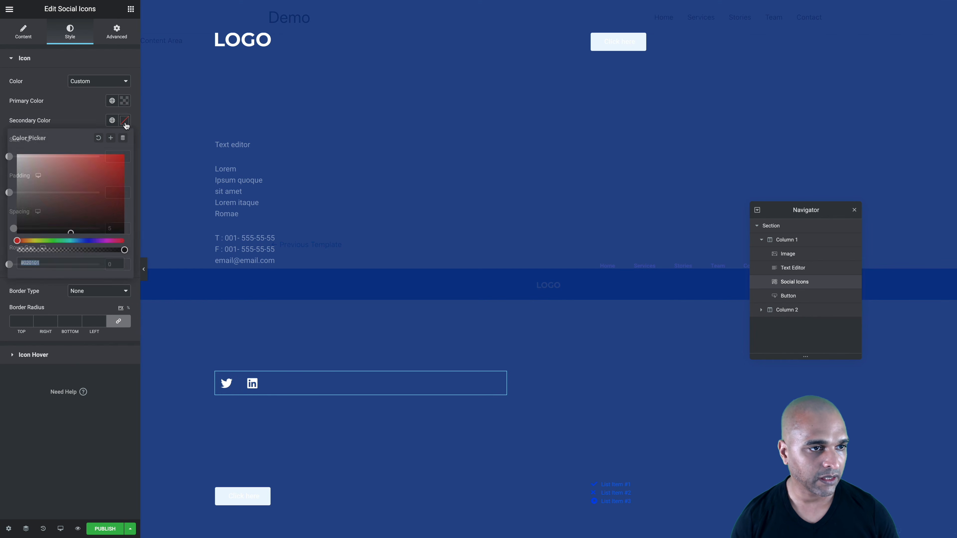
drag(64, 190, 2, 147)
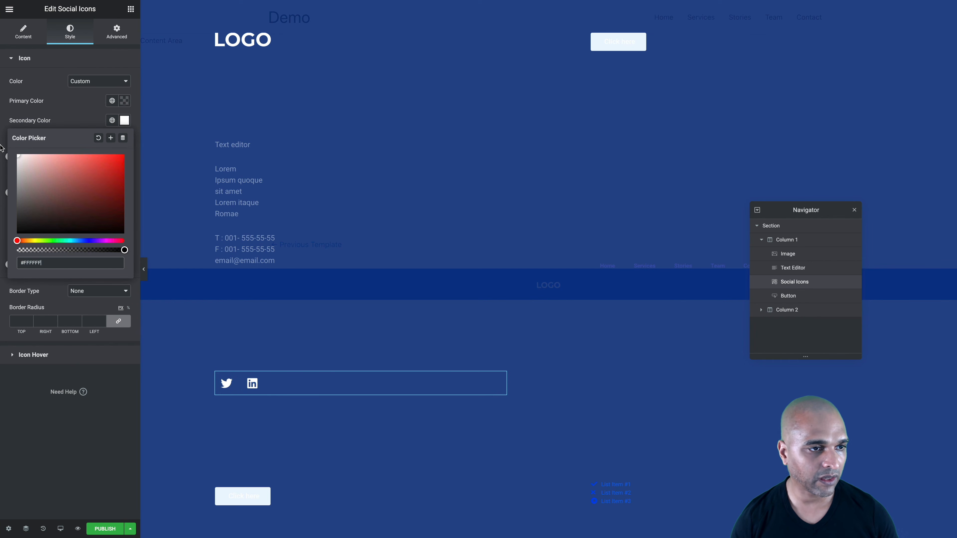
click(72, 250)
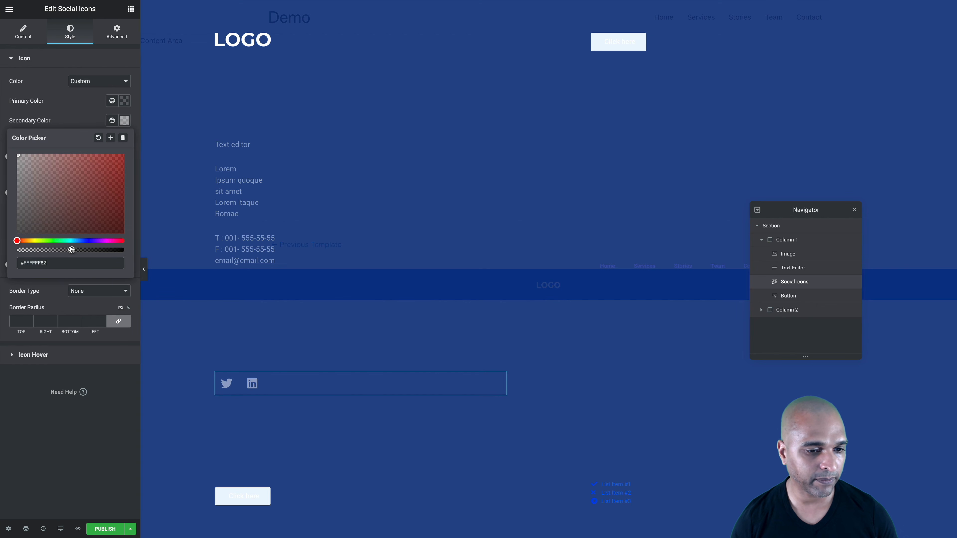
click(28, 468)
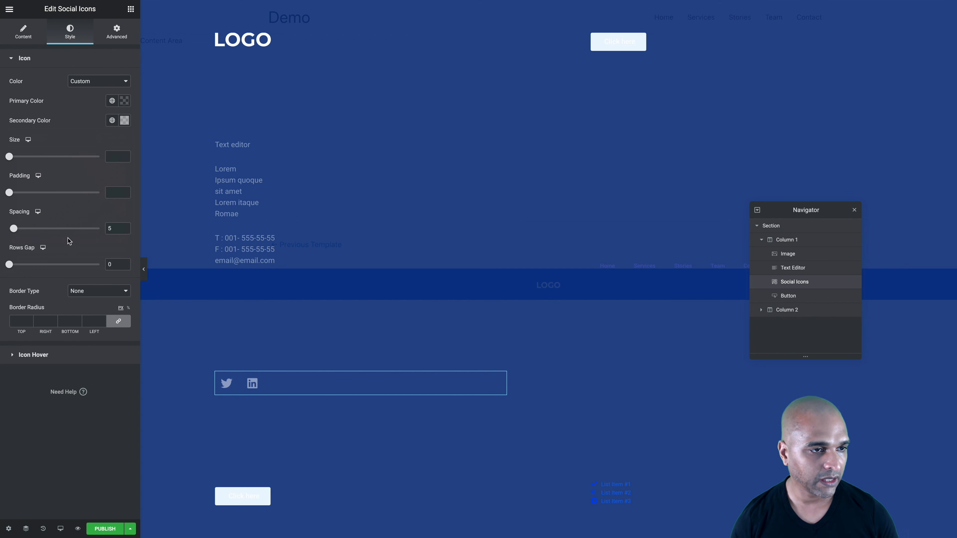
Add a solid 1 px border in semi-transparent white (#FFFFFF82) around the social icons.
click(75, 291)
click(78, 299)
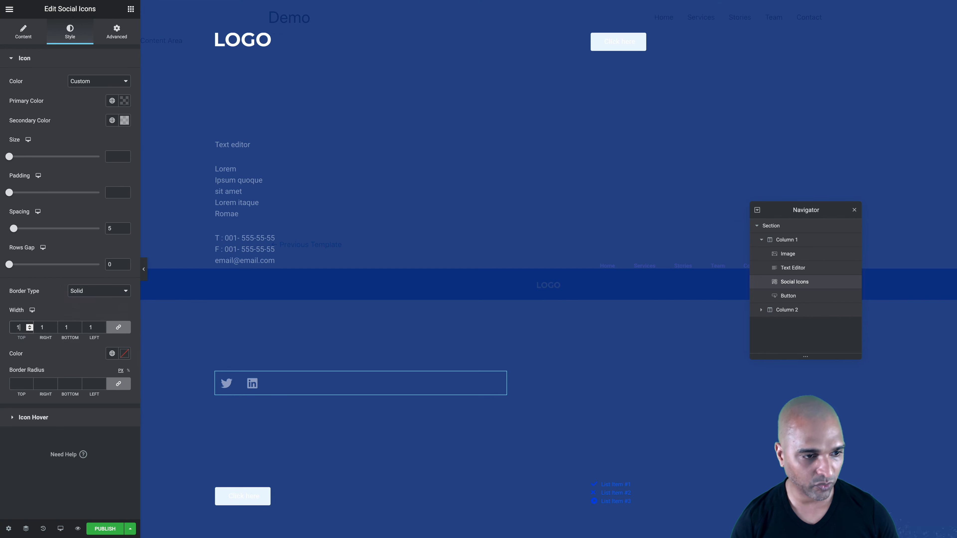
click(123, 356)
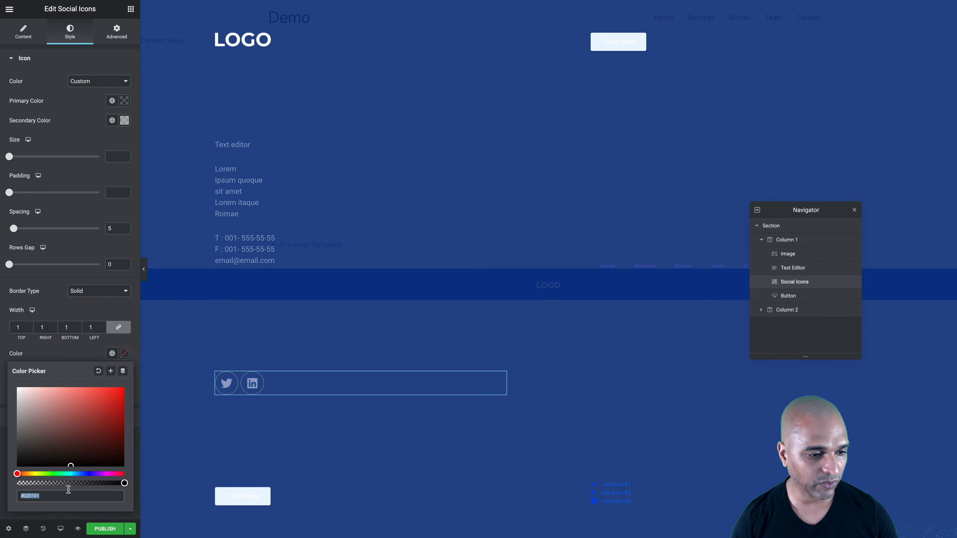
text(#FFFFFF)
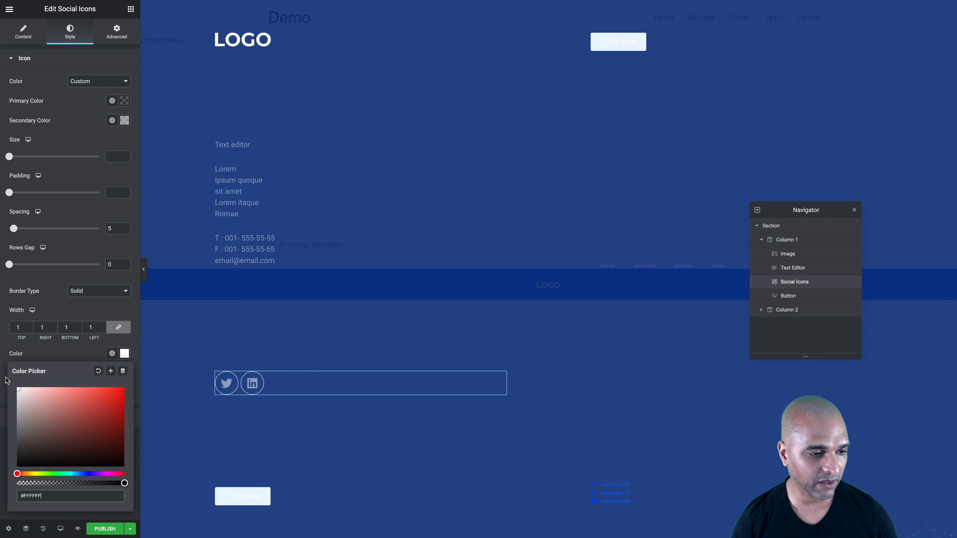
click(70, 484)
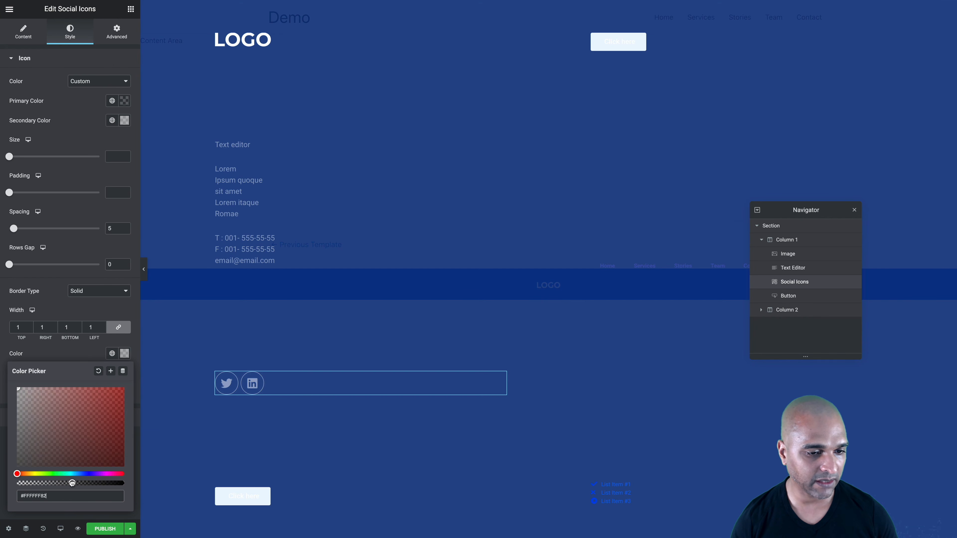
click(84, 354)
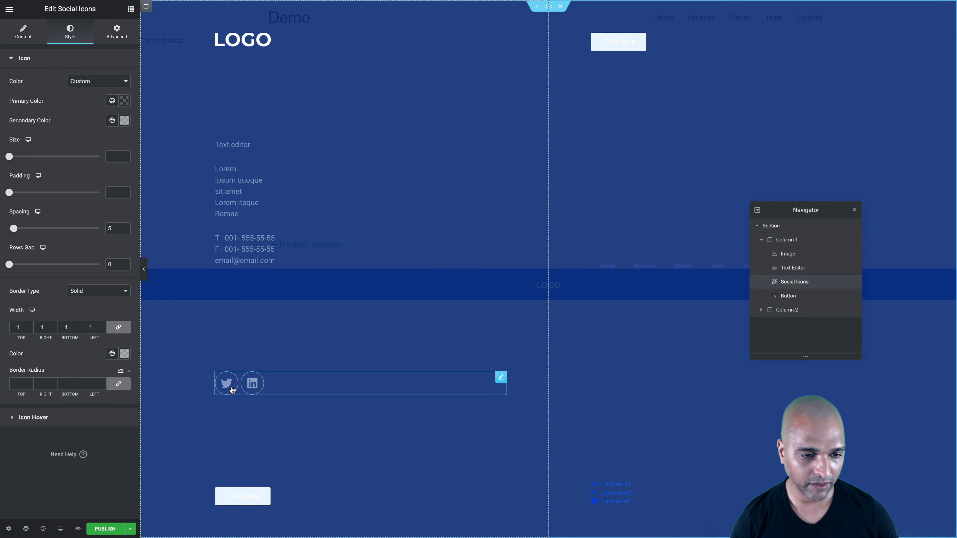
Set the social icons' hover primary color and hover border color to white (#FFFFFF).
click(34, 418)
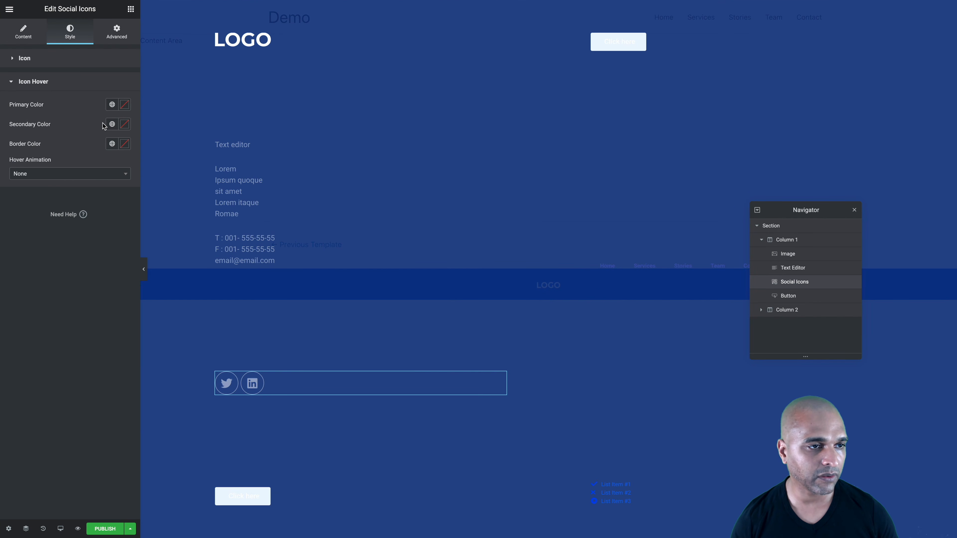
click(125, 107)
drag(81, 181, 3, 131)
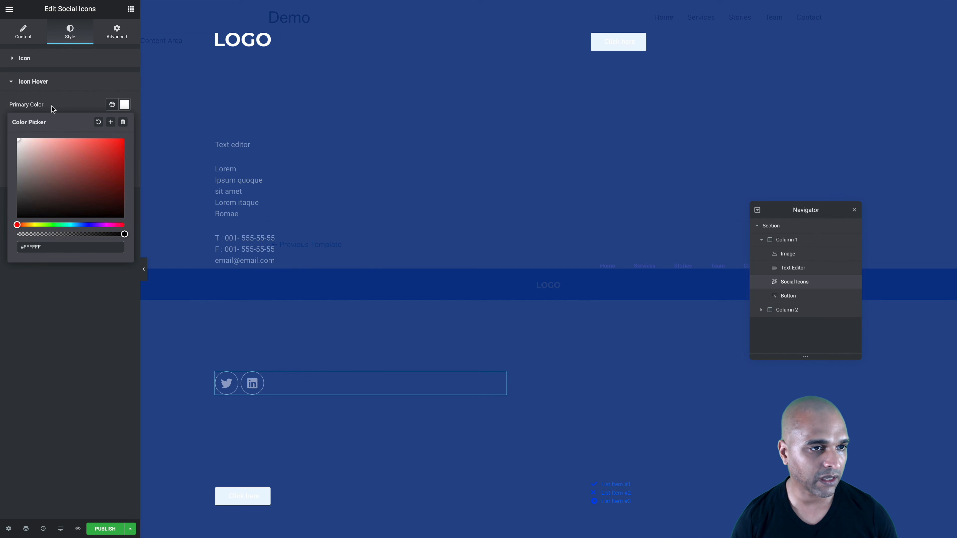
click(54, 107)
click(124, 144)
drag(68, 184, 8, 163)
click(51, 127)
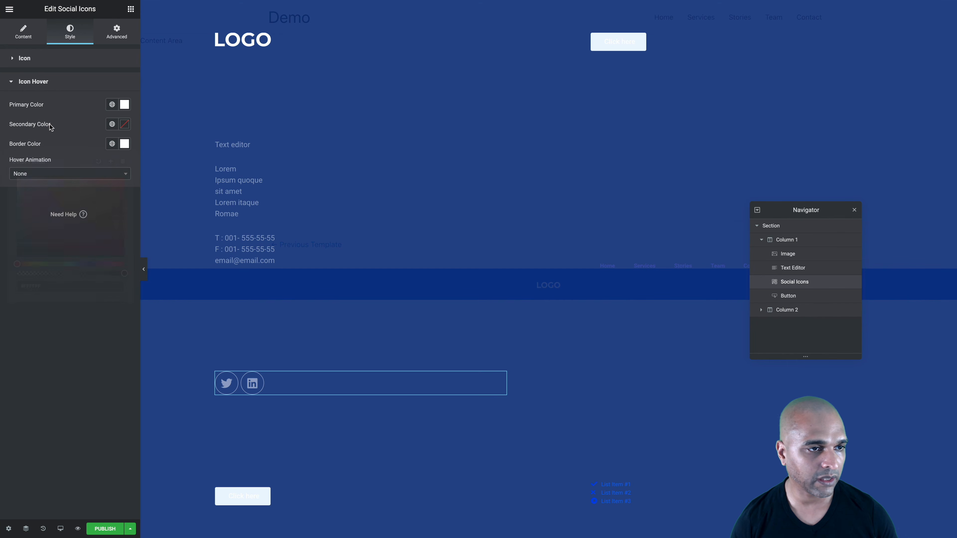
Assign the blue global color as the social icons' hover secondary color.
click(120, 129)
click(112, 125)
click(29, 199)
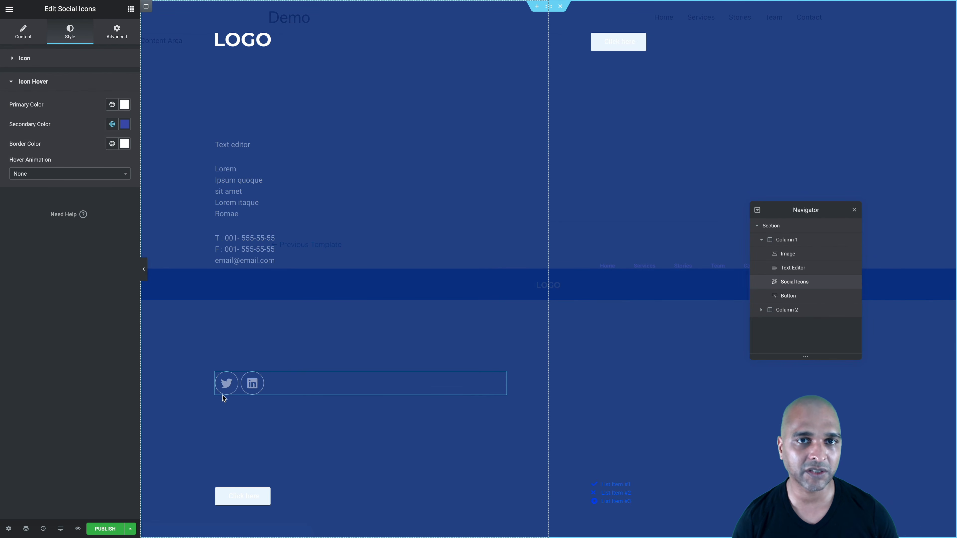
Give the social icons a Fade In entrance animation.
click(24, 58)
click(117, 32)
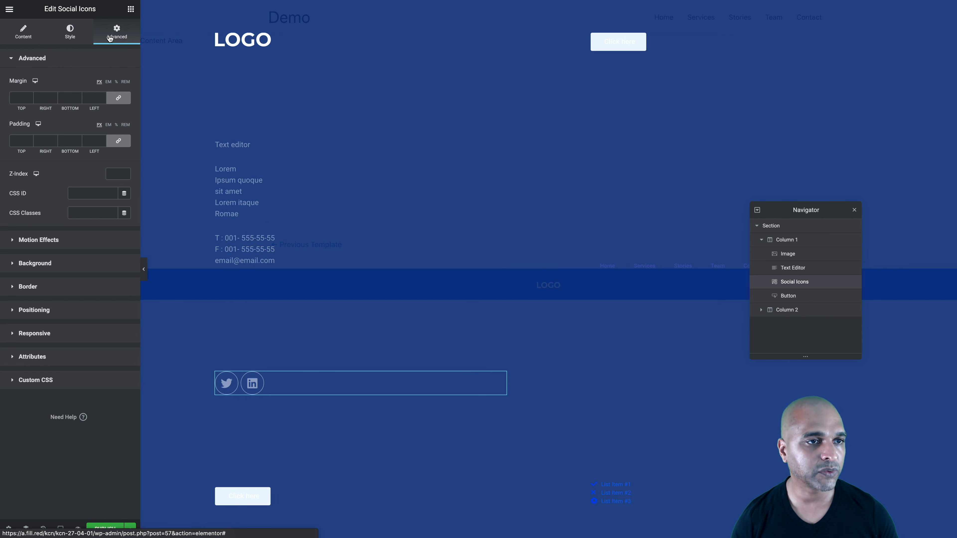
click(24, 241)
click(36, 195)
text(fade)
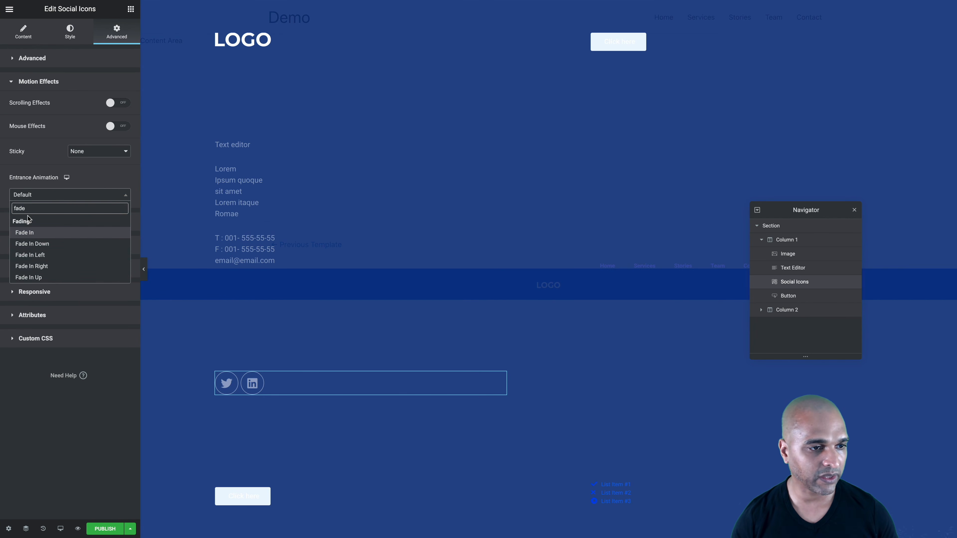
click(28, 232)
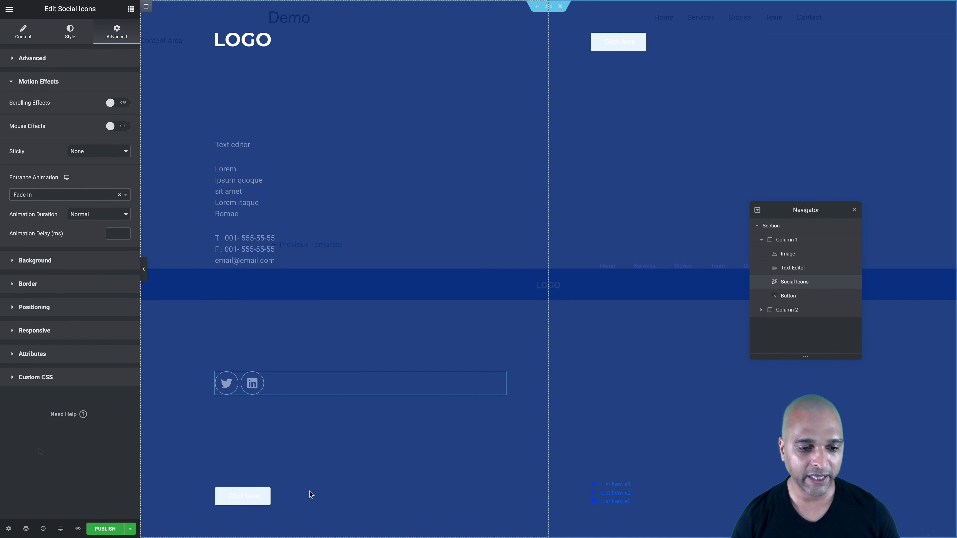
Change the first column's button text to "Created by O" and align the button left.
click(297, 497)
triple_click(76, 102)
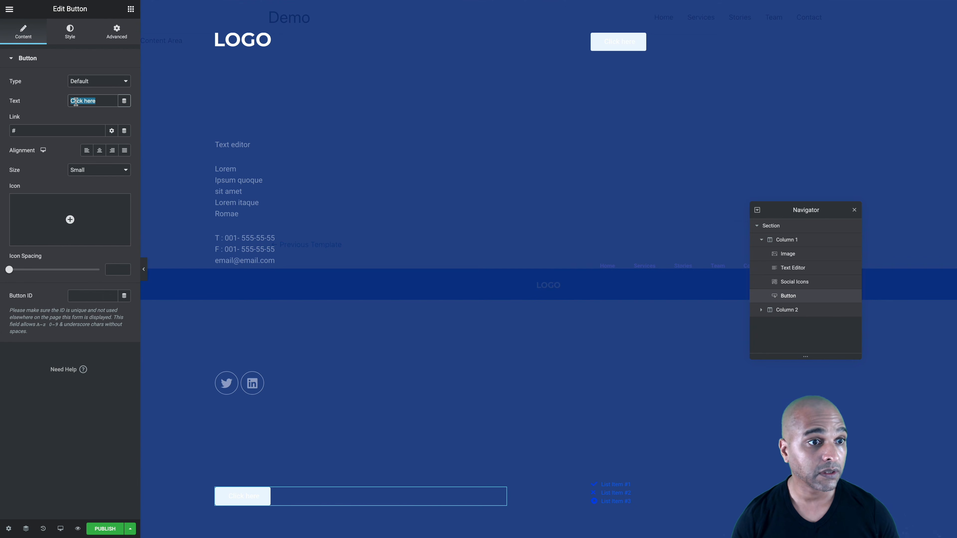
text(Created vy O)
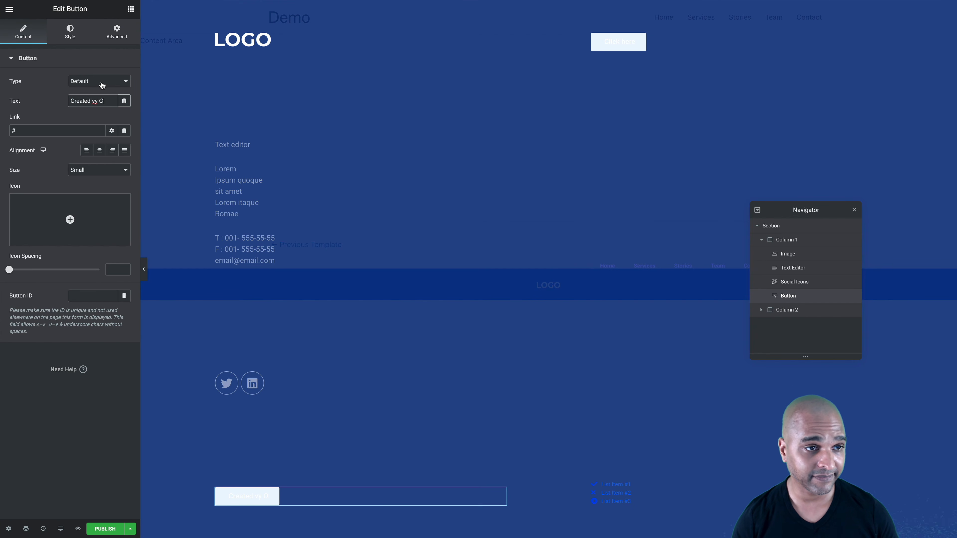
key(BackSpace)
key(BackSpace)
text(by)
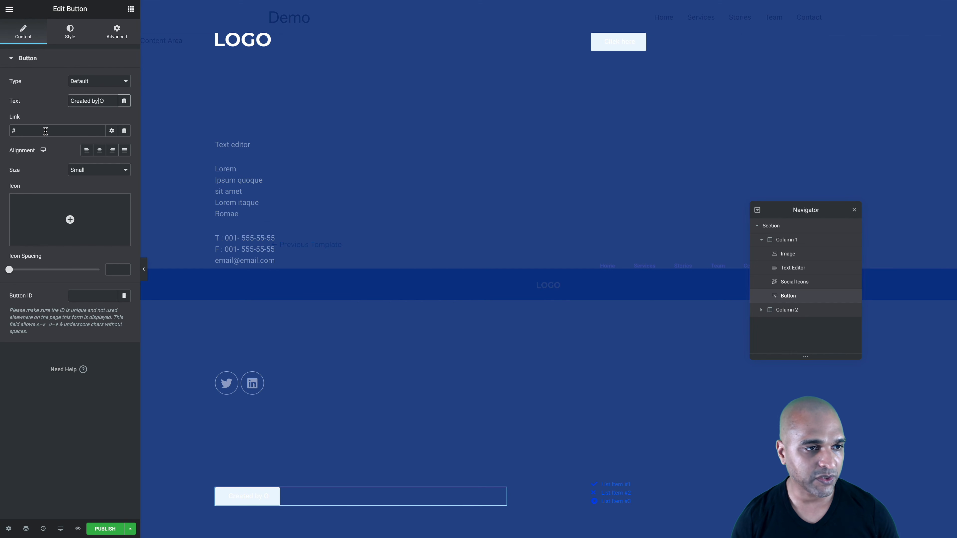
click(87, 151)
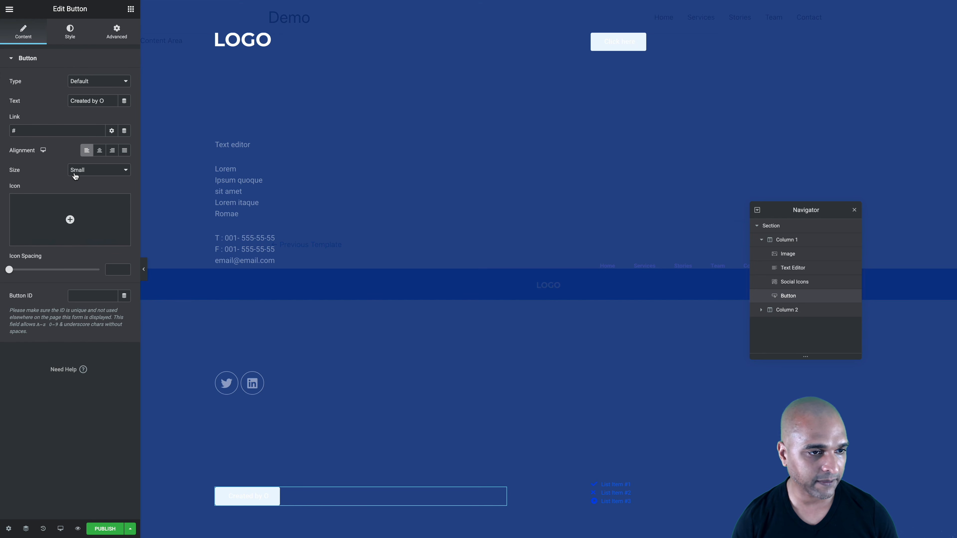
mouse_move(56, 225)
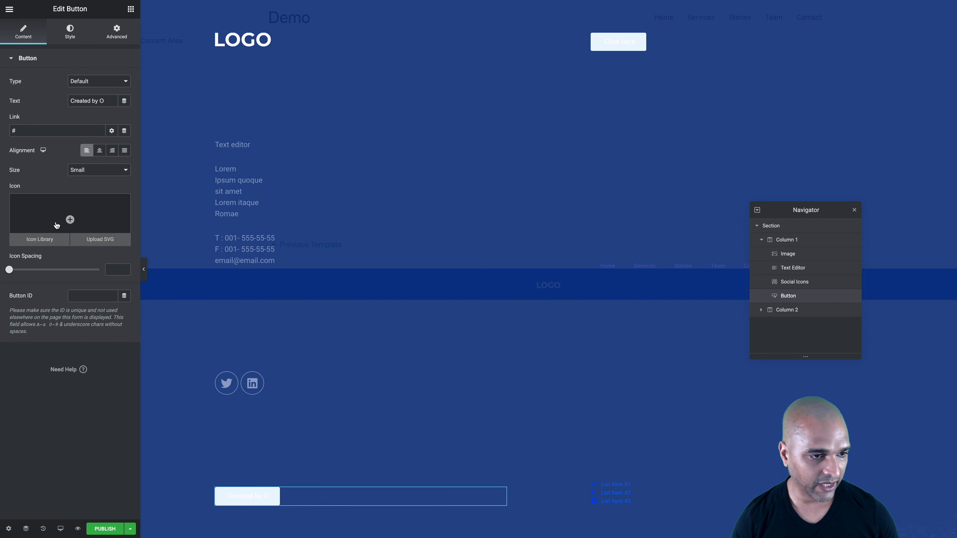
Make the "Created by O" button's background color fully transparent.
click(62, 30)
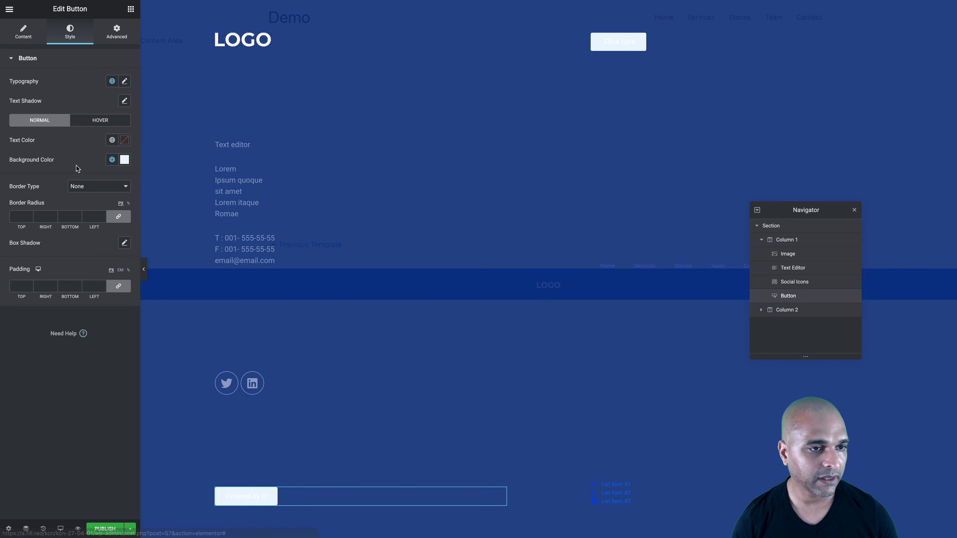
click(124, 159)
drag(124, 291, 1, 288)
click(22, 397)
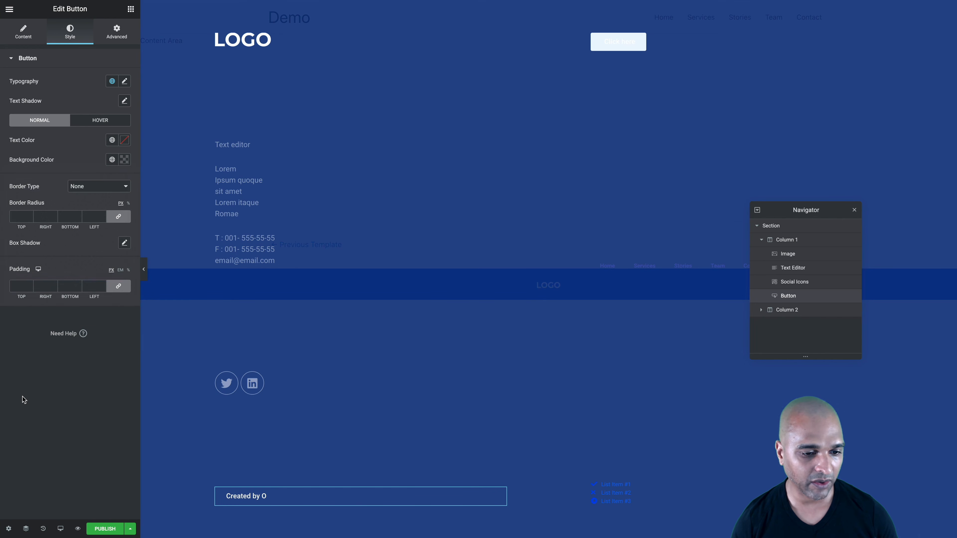
Set the "Created by O" button's text to 12 px with weight 300 and its padding to 0 on all sides.
click(124, 81)
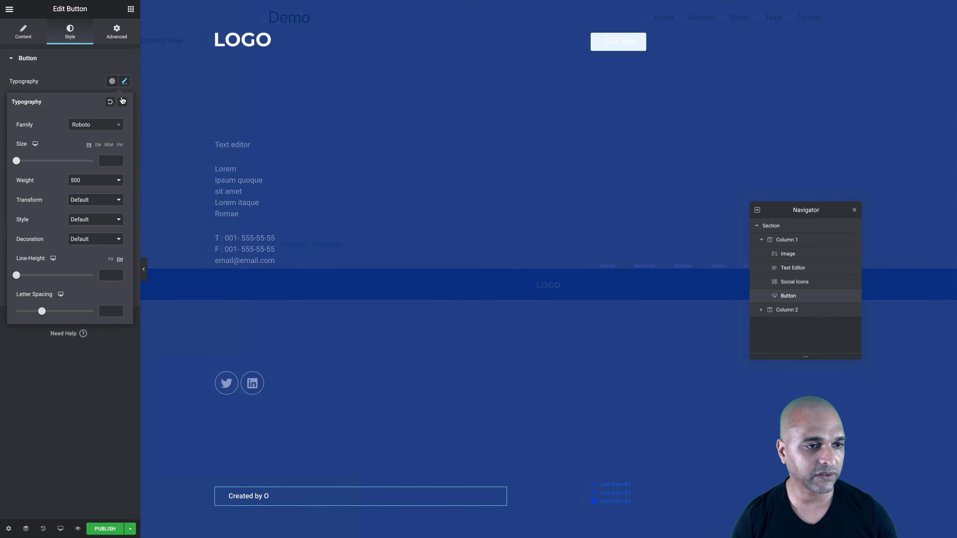
click(102, 160)
text(12)
click(90, 180)
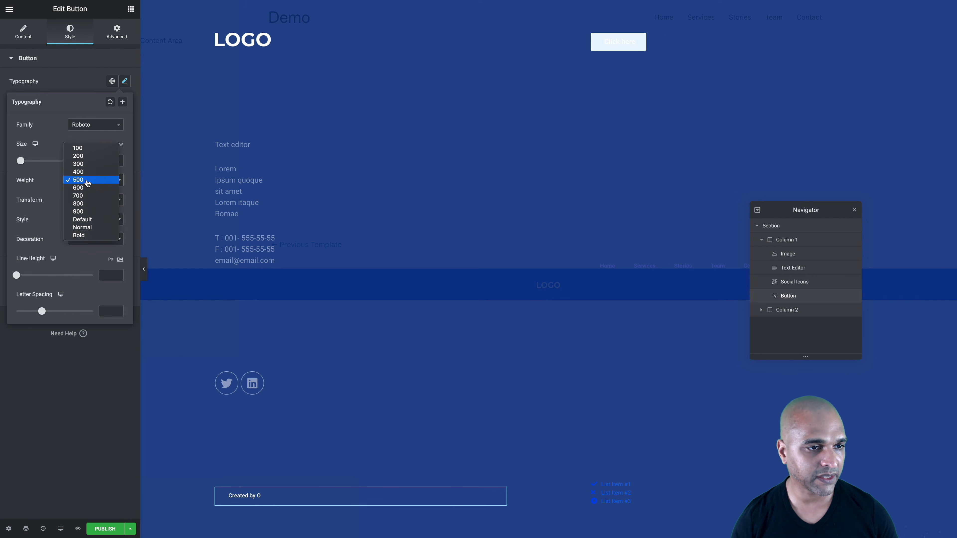
click(80, 161)
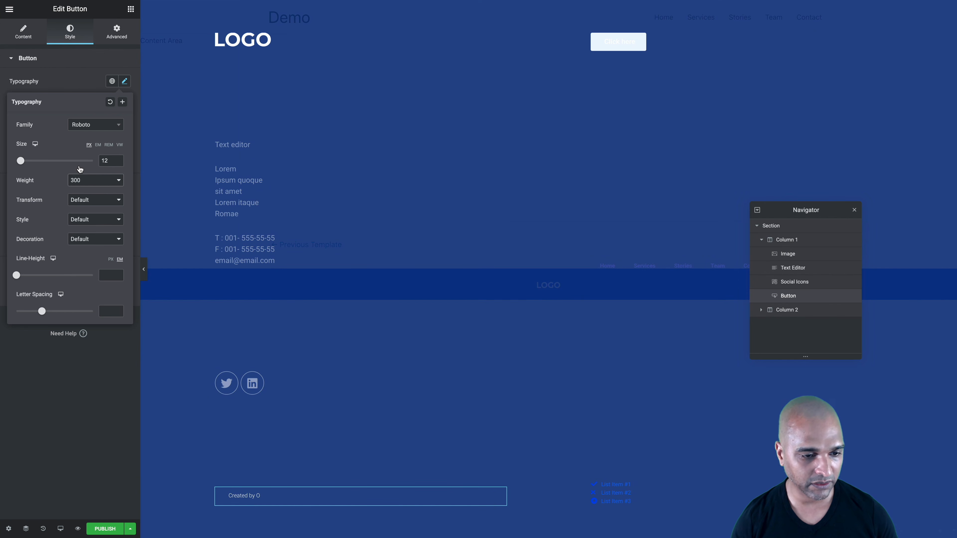
click(52, 429)
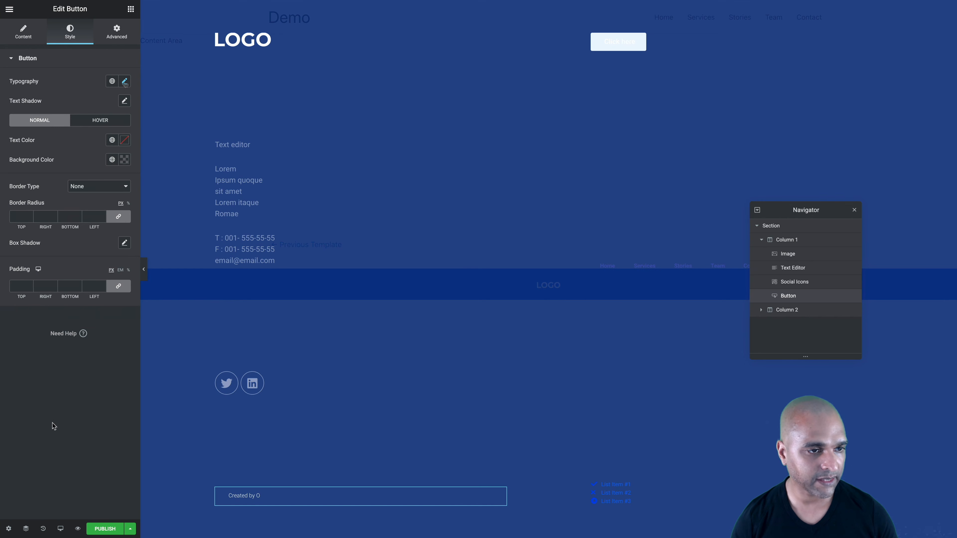
click(118, 286)
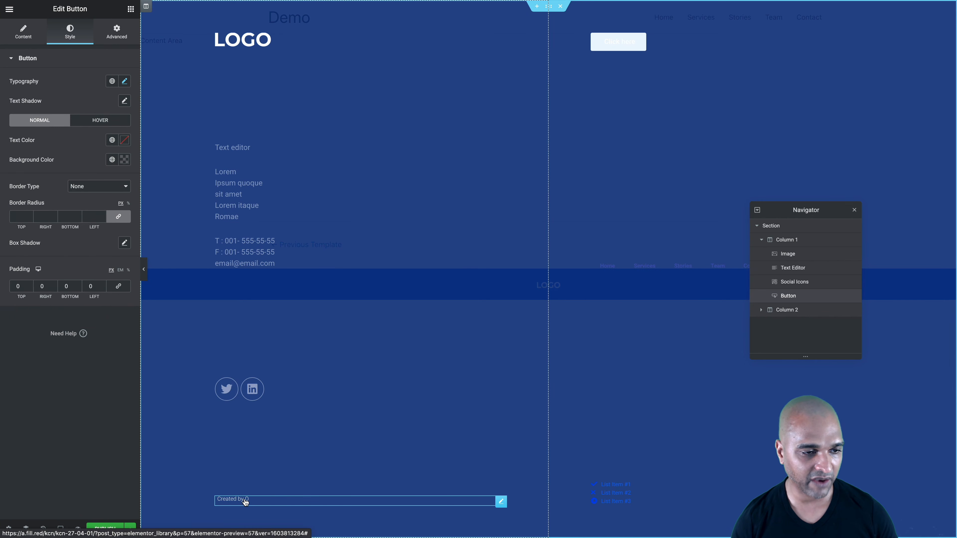
Publish the popup with an Include Entire Site display condition, leaving triggers and advanced rules at their defaults.
click(105, 528)
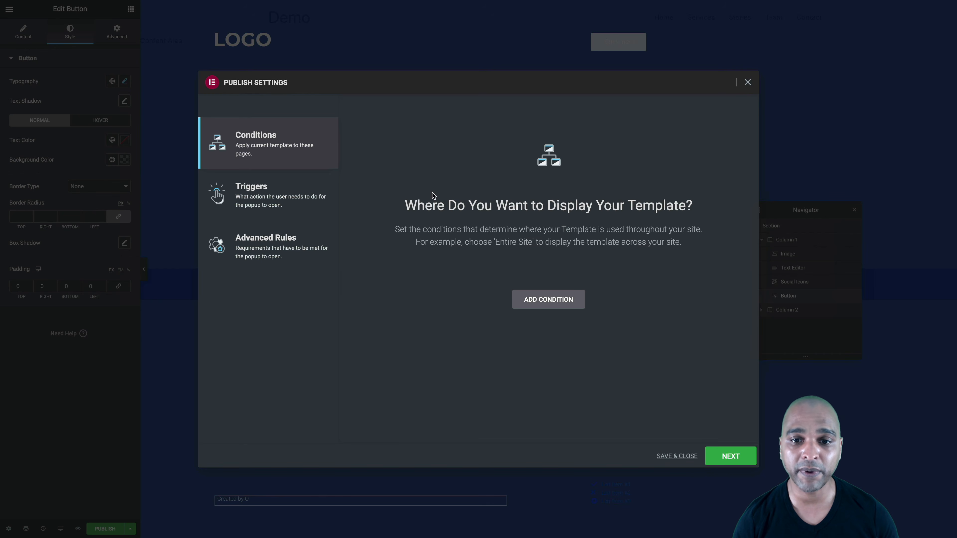
click(531, 297)
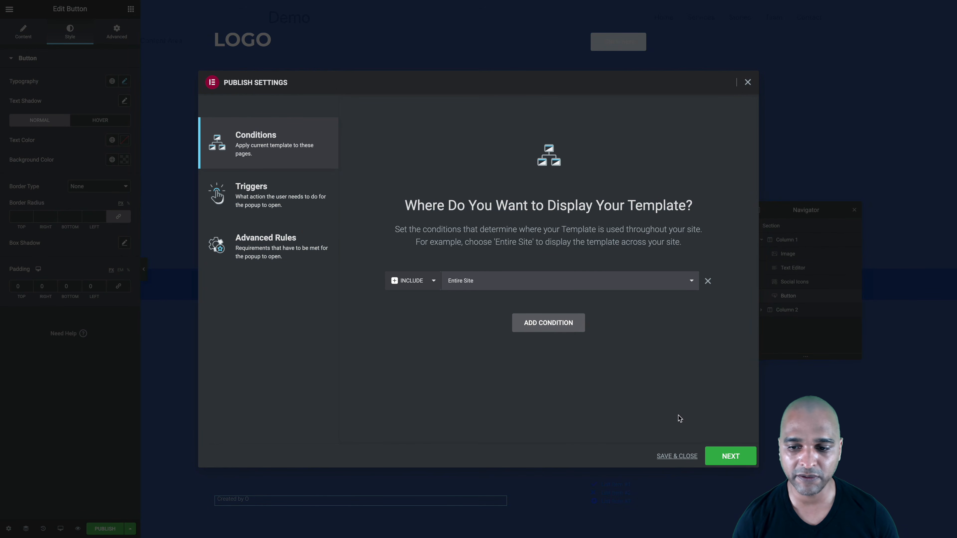
click(729, 458)
click(729, 457)
click(728, 458)
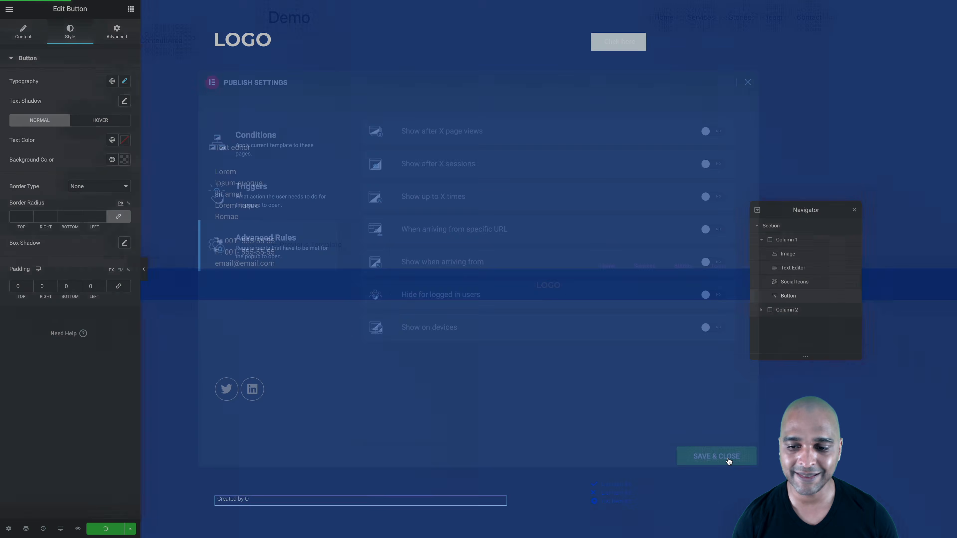
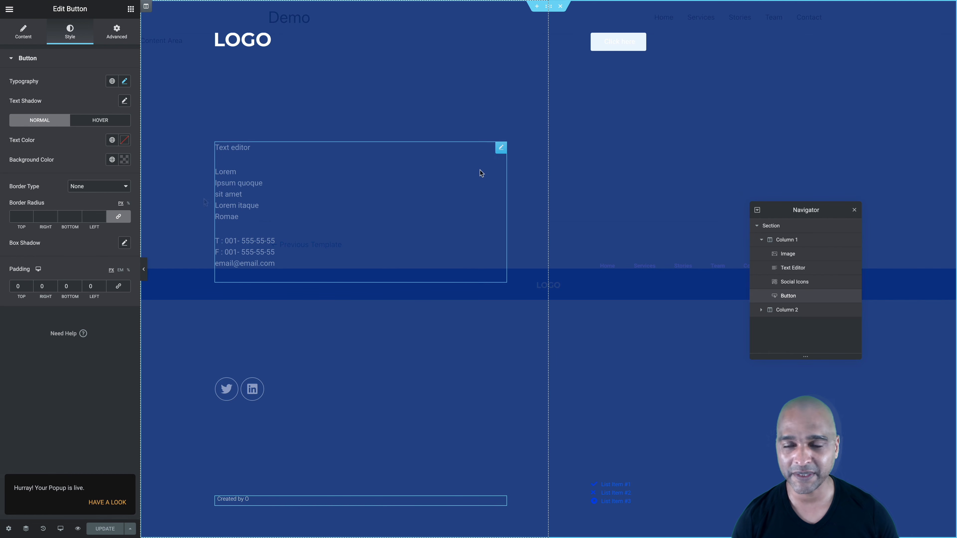
Align the second column's button right and change its text to "Menu".
click(657, 39)
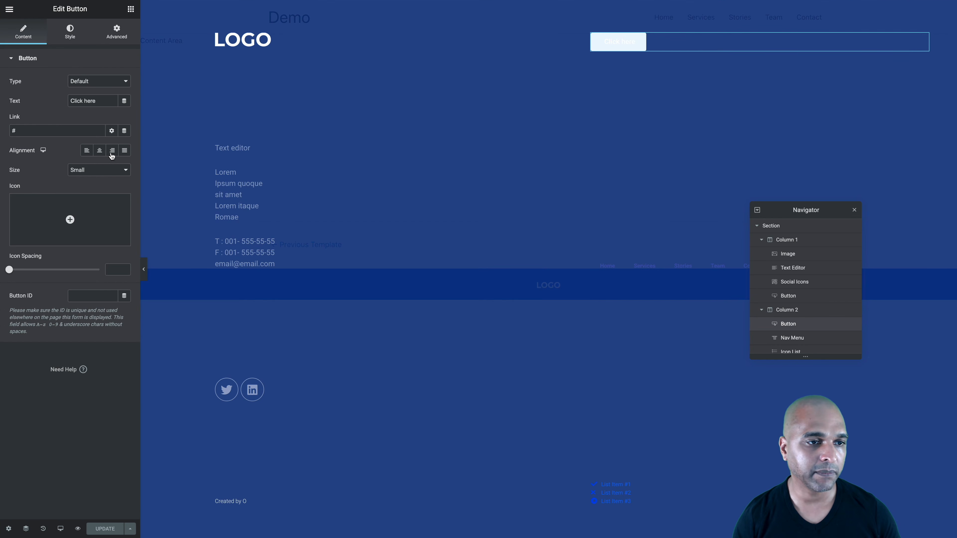
click(112, 151)
drag(72, 100, 97, 101)
text(Menu)
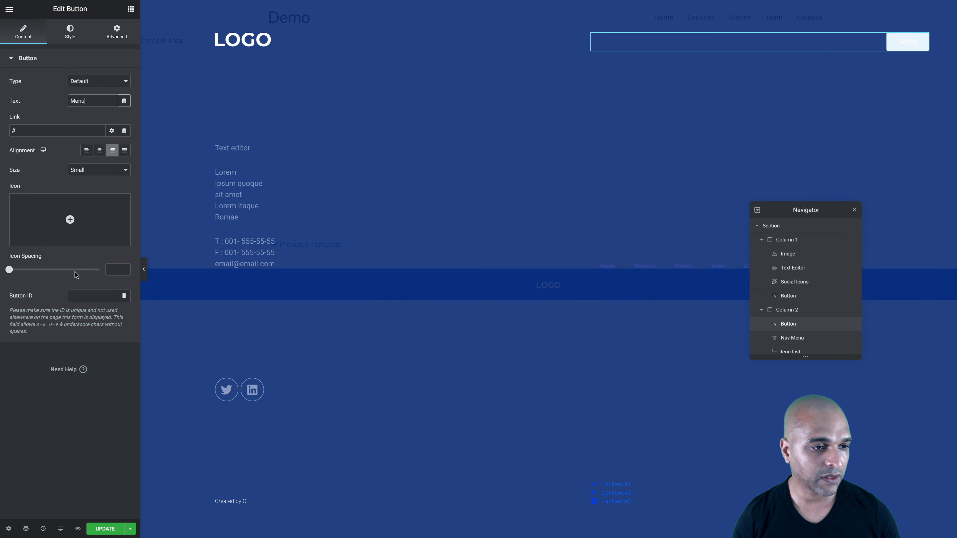
Add the outlined, boxed close icon from the icon library to the Menu button.
click(62, 215)
text(close)
click(455, 183)
click(717, 444)
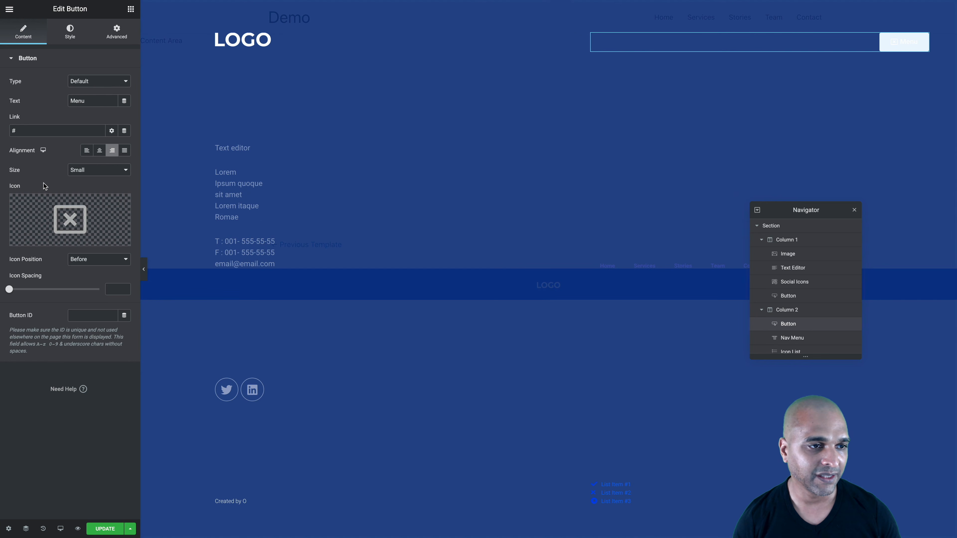
Place the Menu button's icon after the text with an icon spacing of 12.
click(77, 259)
click(76, 260)
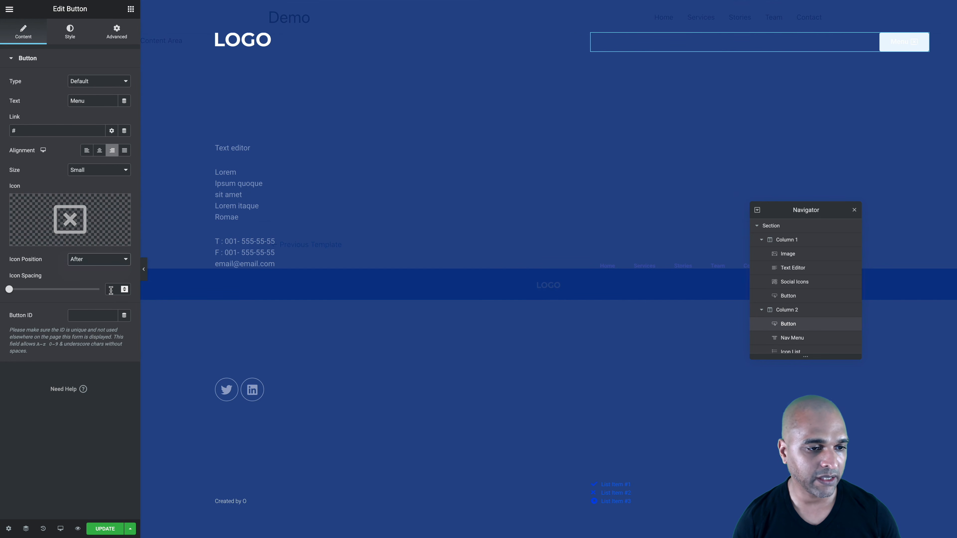
text(12)
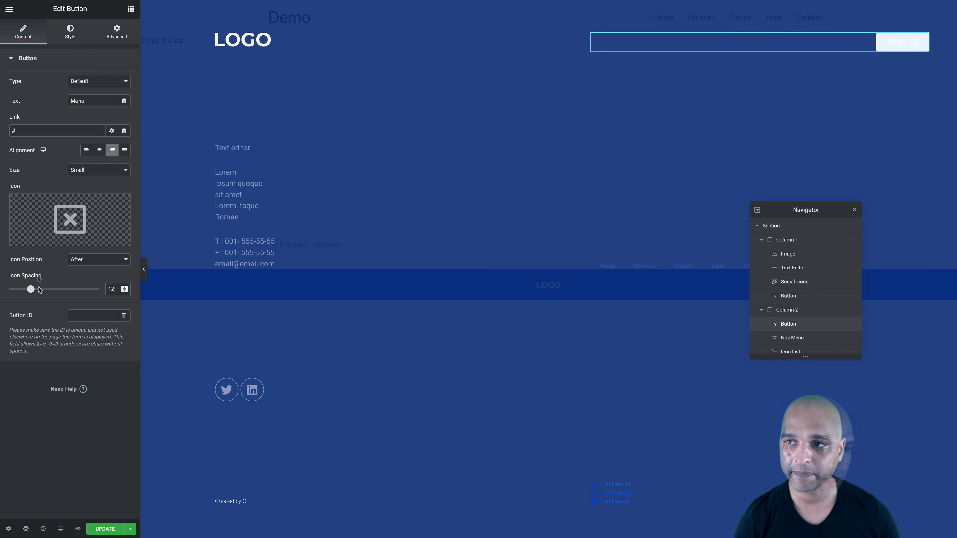
Make the Menu button's background color fully transparent.
click(70, 32)
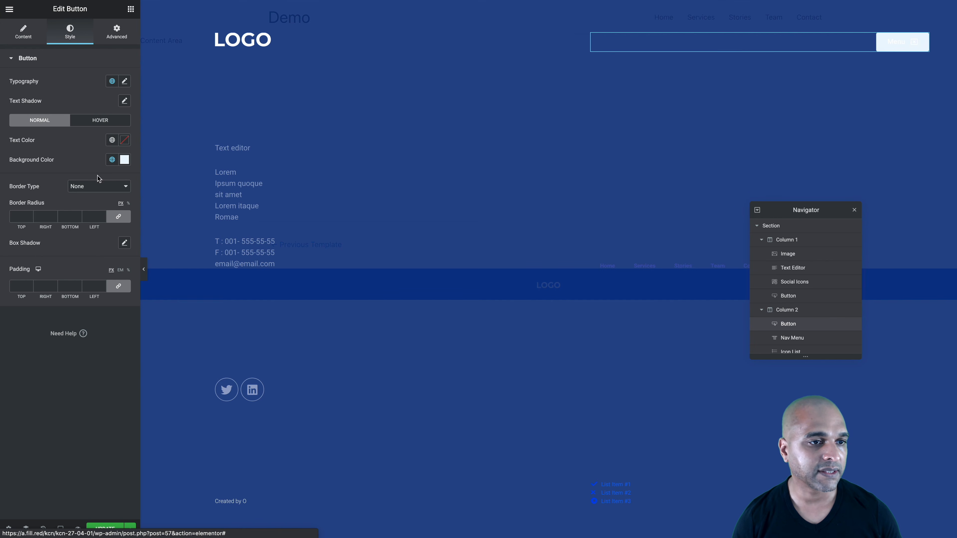
click(113, 160)
click(123, 160)
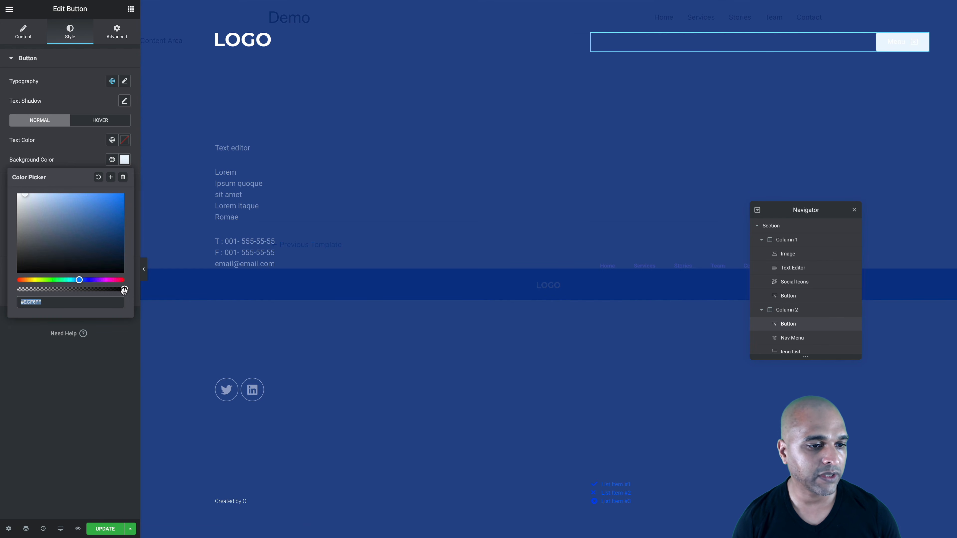
drag(124, 289, 17, 289)
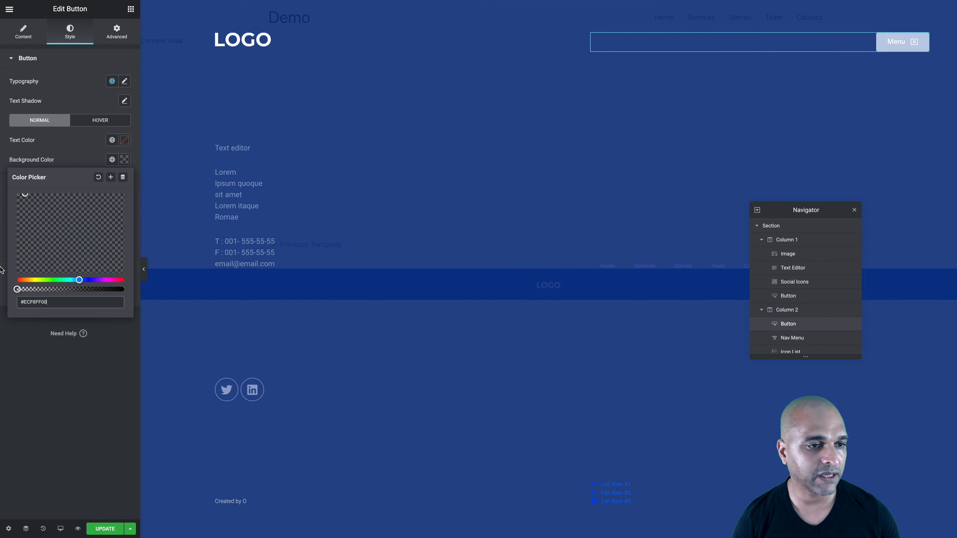
click(65, 159)
Set the Menu button's typography to 13 px size, weight 300 and letter spacing 3.
click(125, 81)
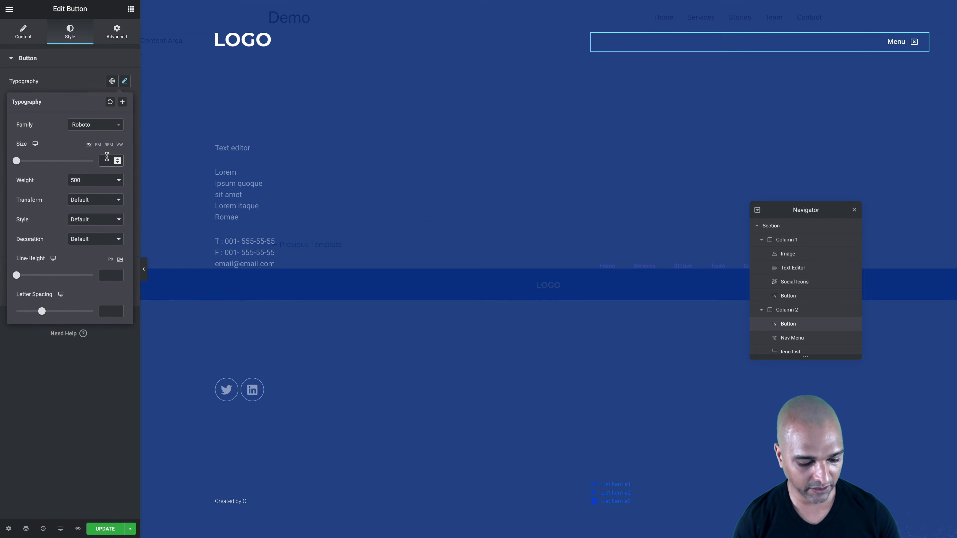
click(95, 180)
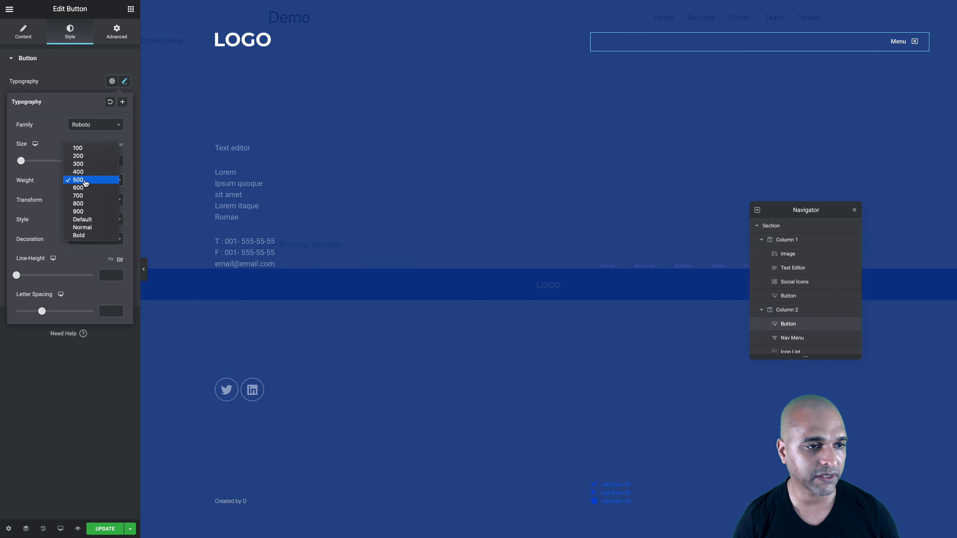
click(79, 164)
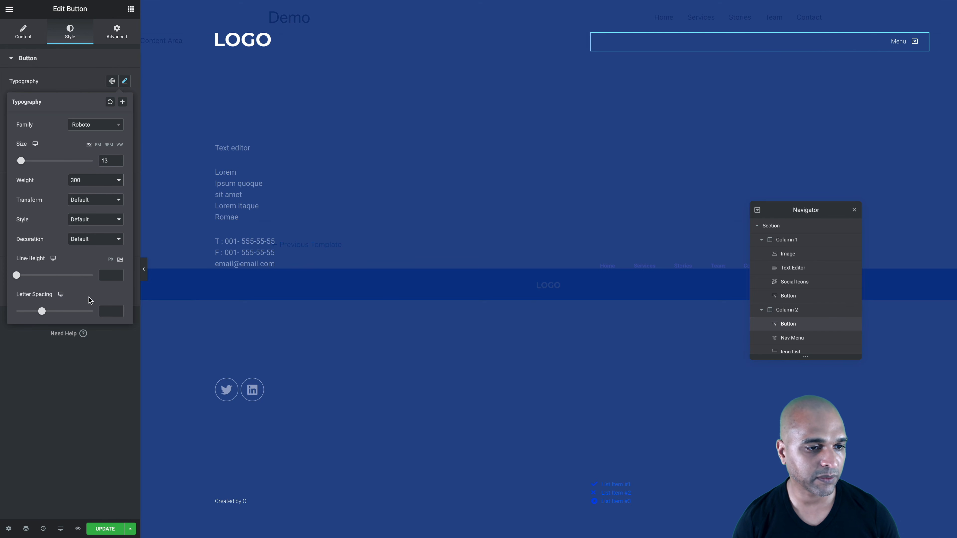
click(105, 311)
text(3)
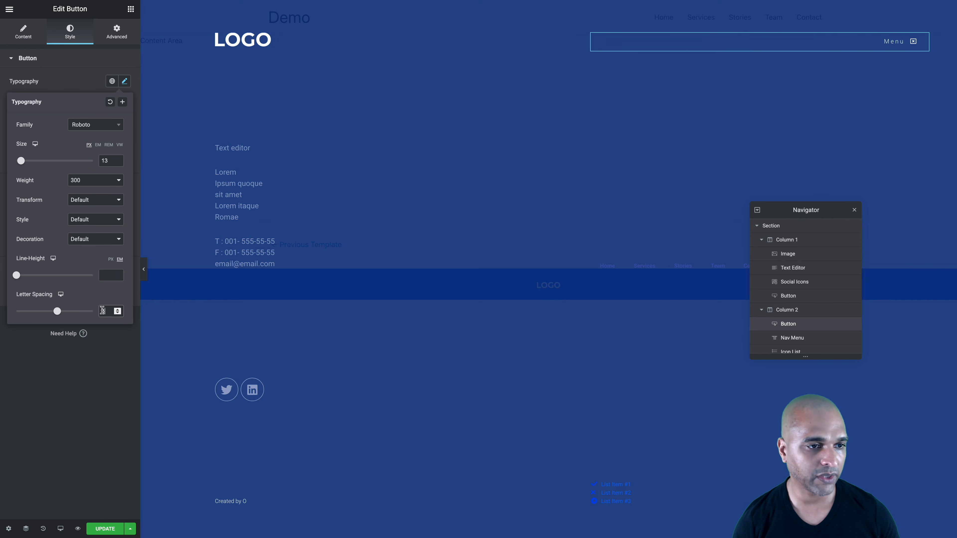
Transform the Menu button's text to uppercase.
click(72, 203)
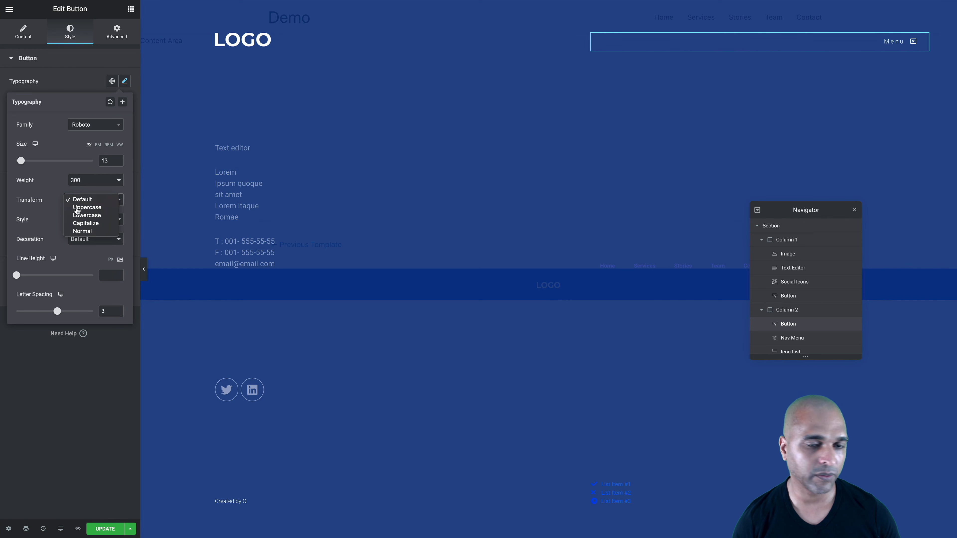
click(76, 210)
Link the Menu button to the Popup dynamic tag with the action that closes the popup, and save the template.
click(28, 41)
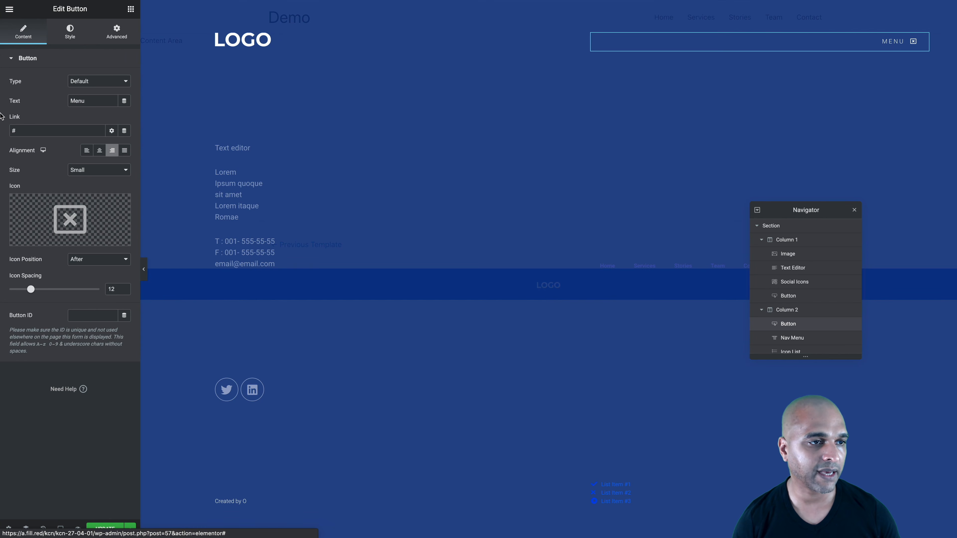
click(124, 131)
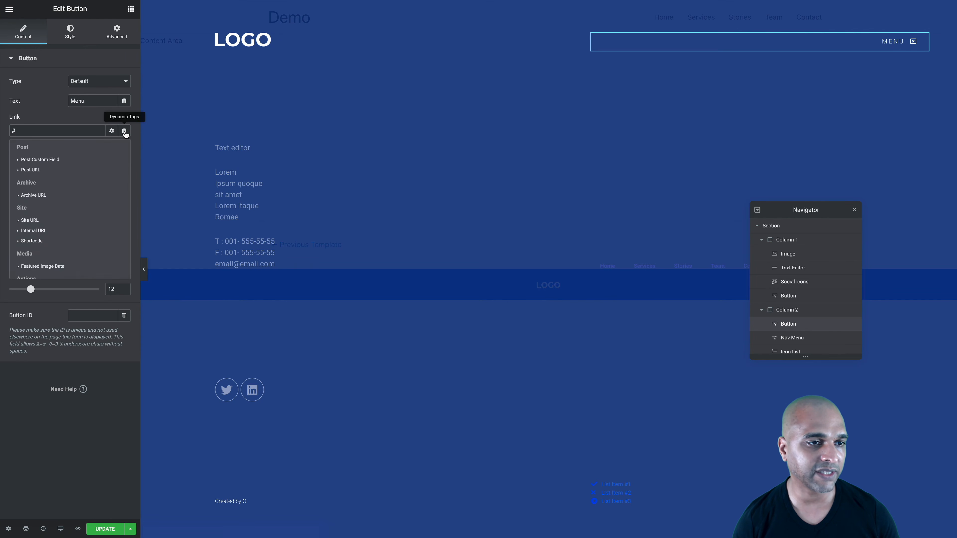
scroll(51, 207, down, 3)
scroll(51, 208, down, 2)
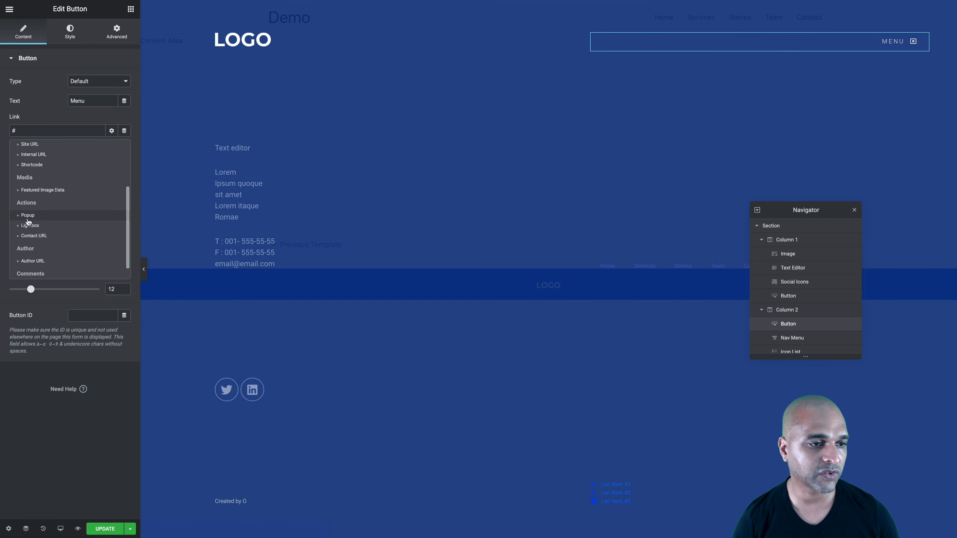
click(28, 218)
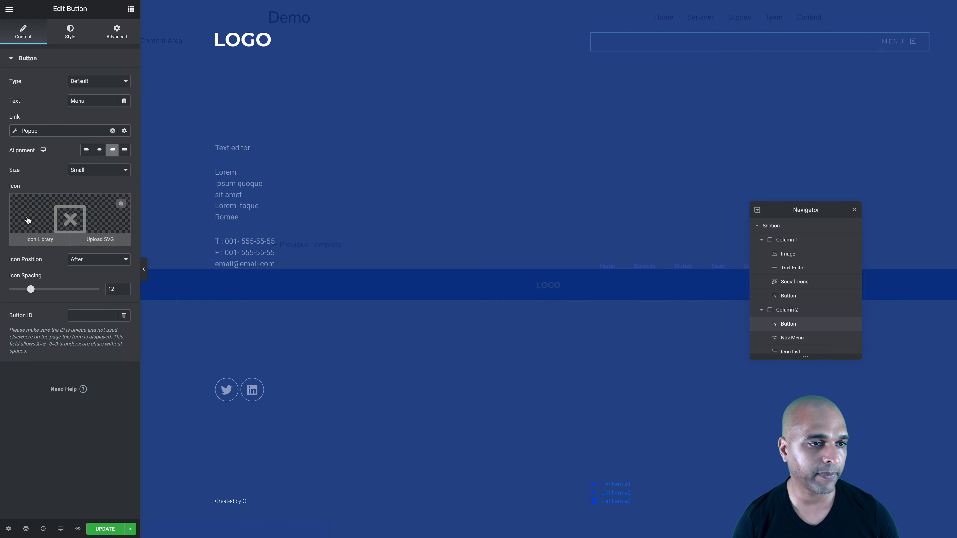
click(15, 131)
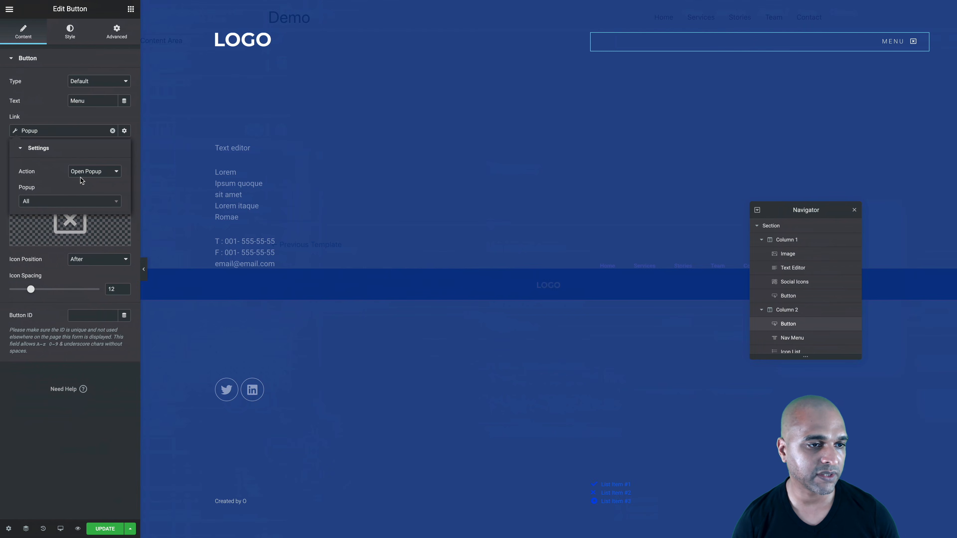
click(80, 176)
click(80, 182)
click(92, 528)
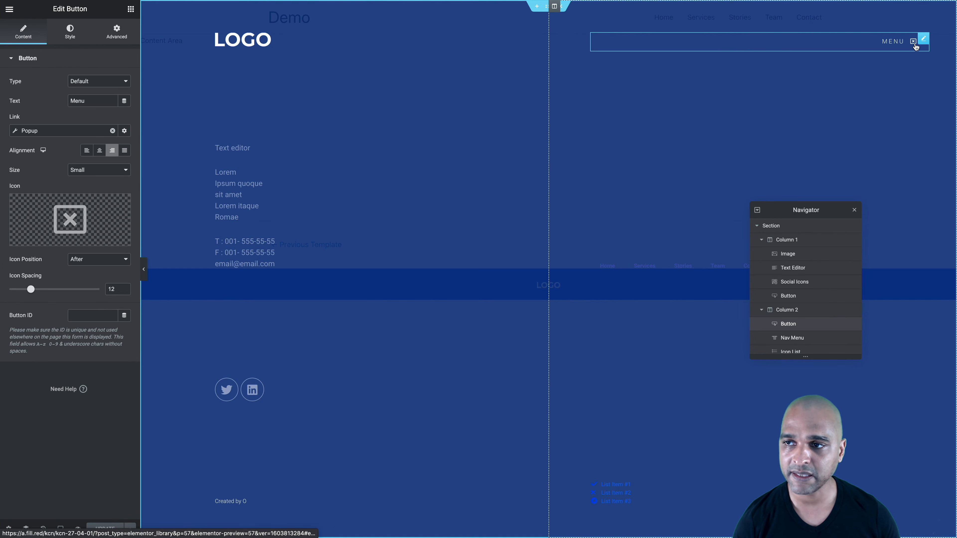
Give the Menu button a Fade In entrance animation with a delay of 1300 ms and save the template.
click(116, 32)
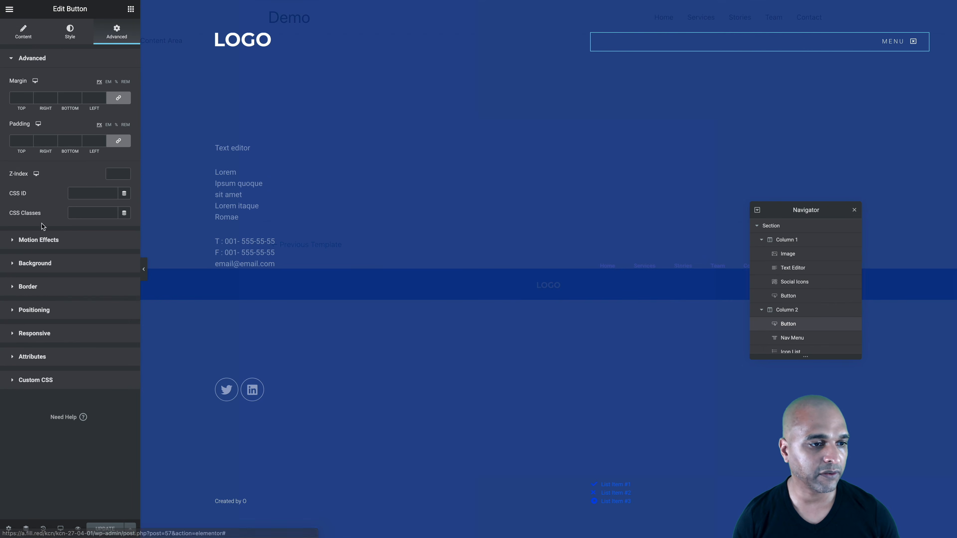
click(34, 240)
click(42, 197)
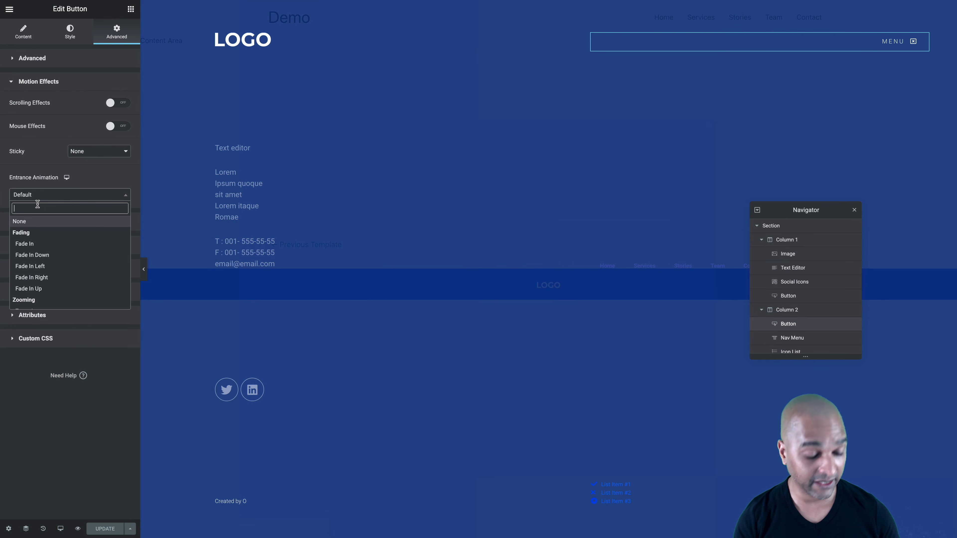
text(fade)
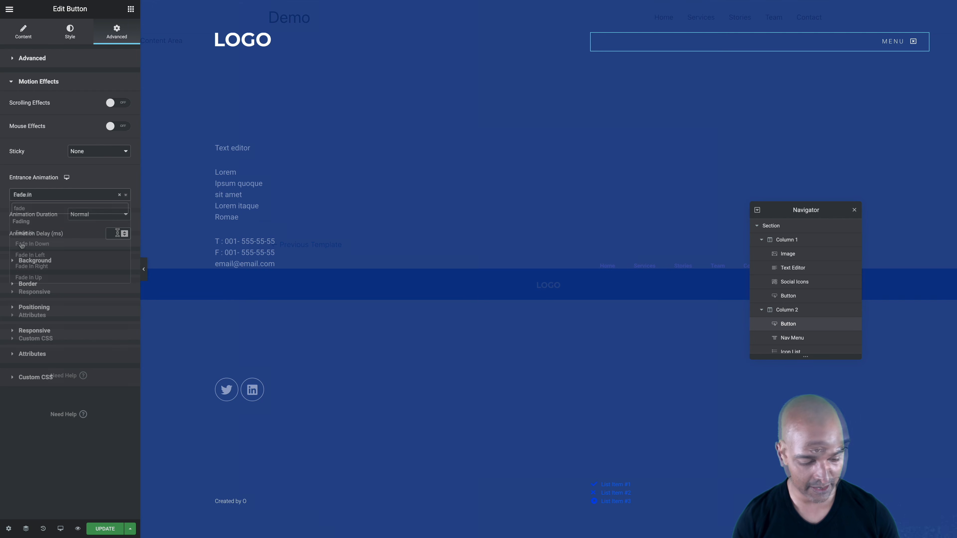
text(1300)
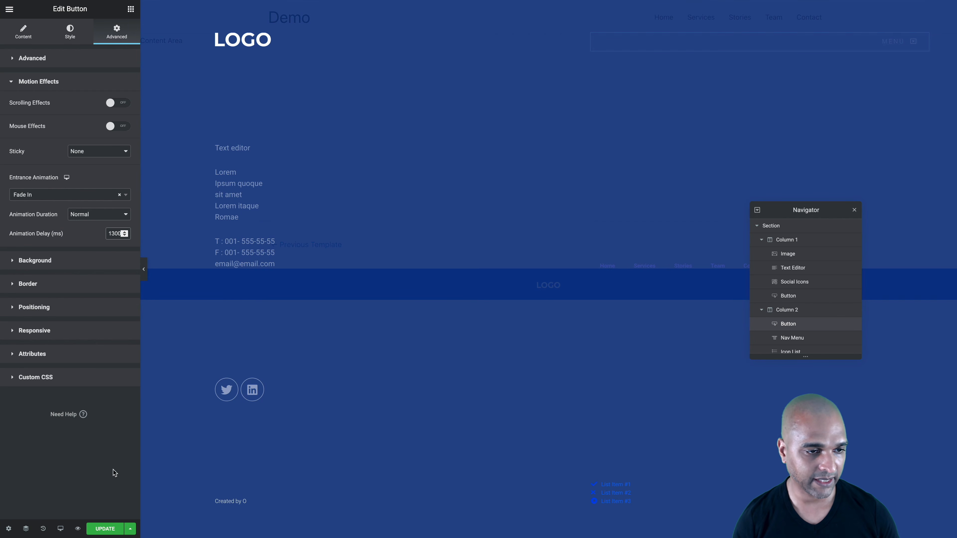
click(105, 529)
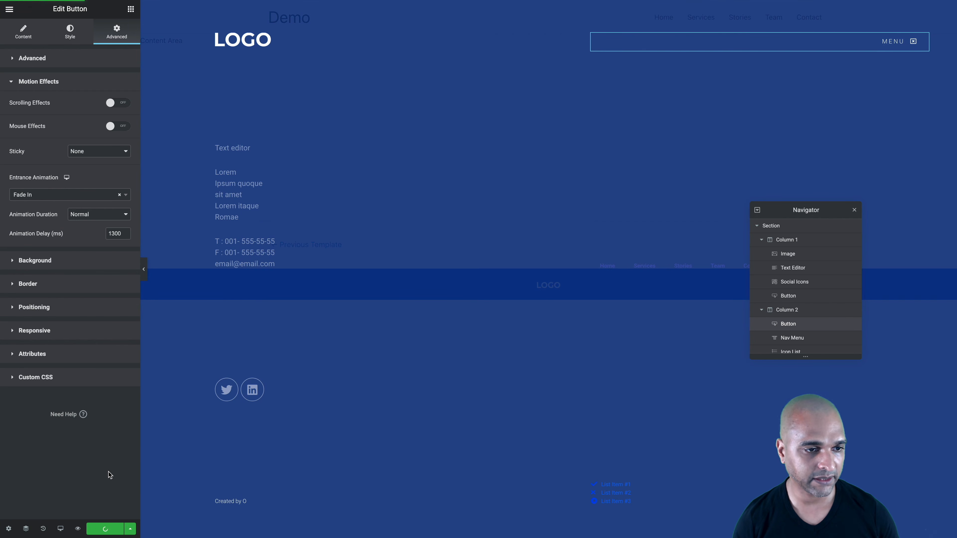
Set the Nav Menu in the second column to a vertical layout with right alignment and no pointer.
drag(789, 207, 262, 80)
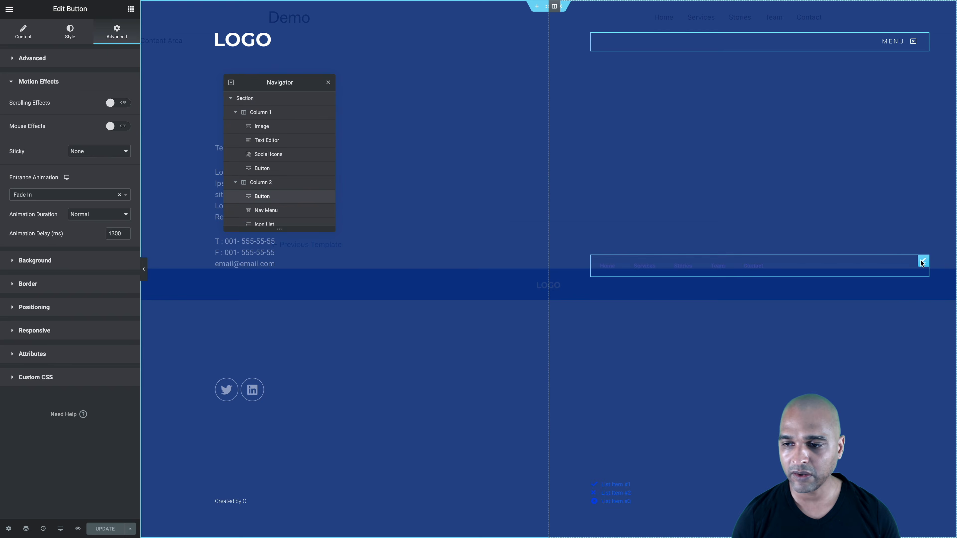
click(922, 261)
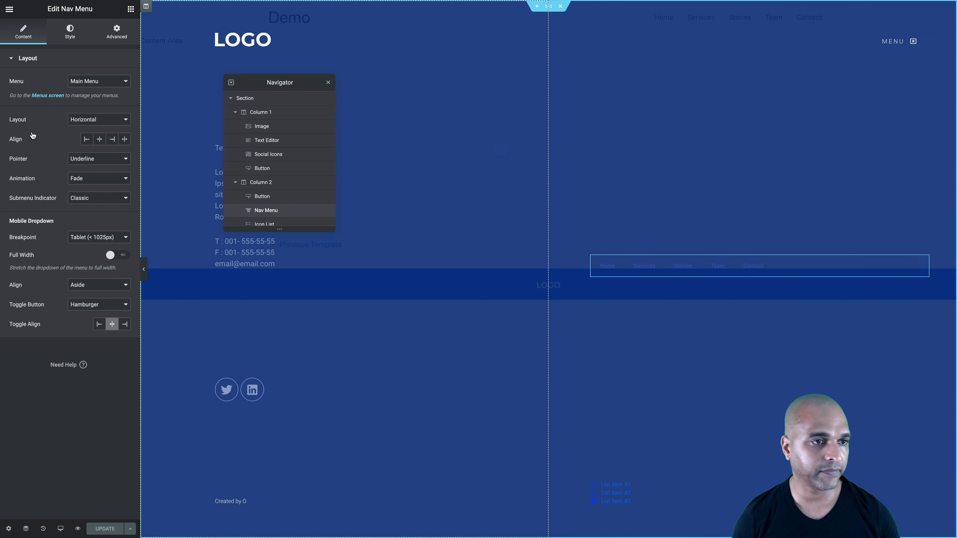
click(75, 120)
click(81, 127)
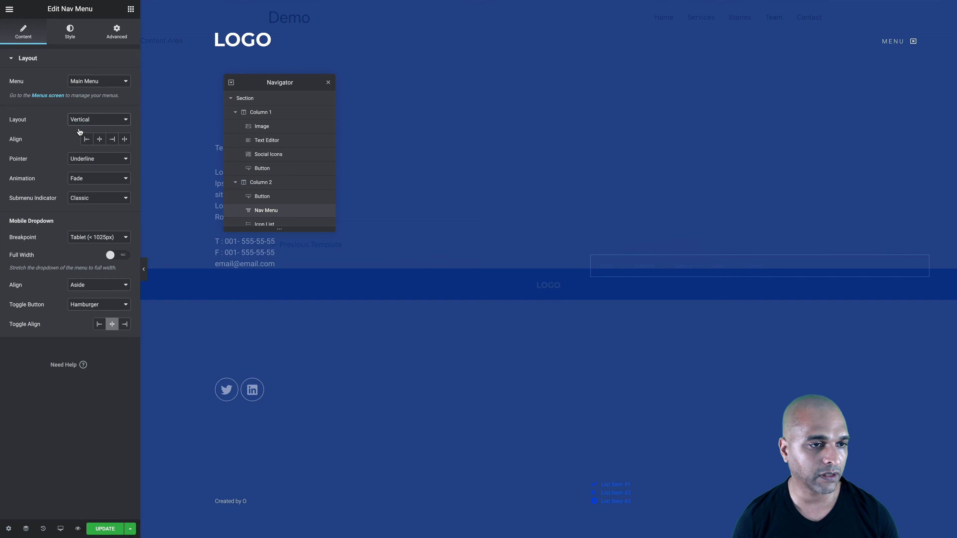
click(112, 139)
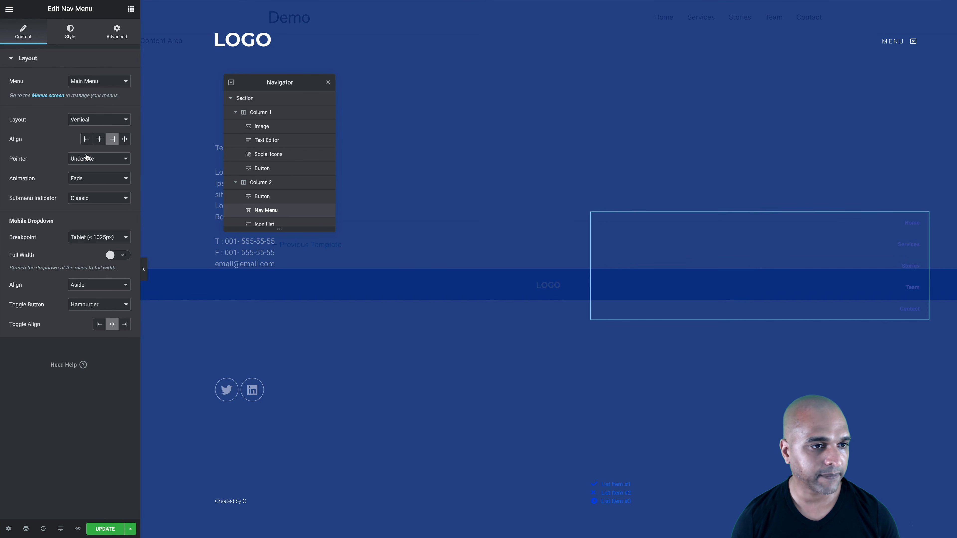
click(79, 161)
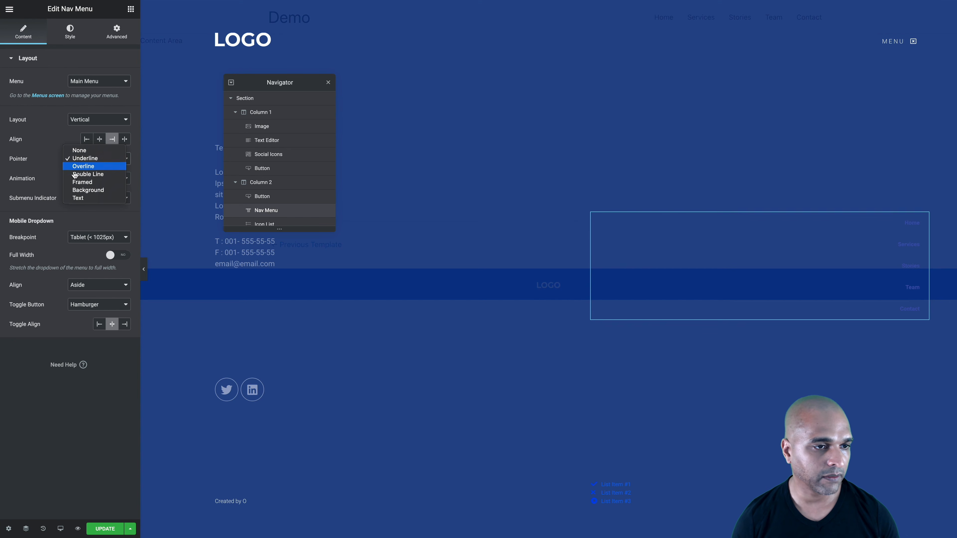
click(79, 151)
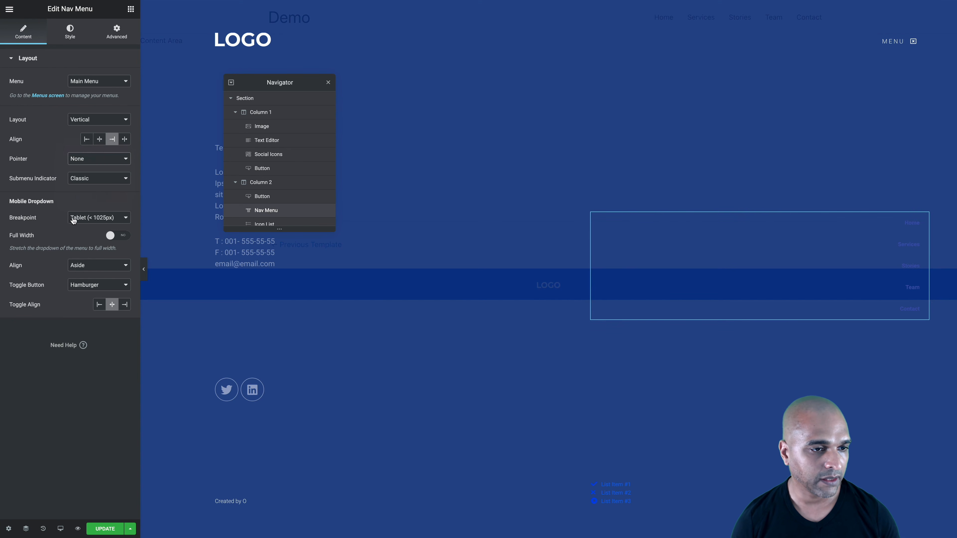
Set the toggle button of the Nav Menu's mobile dropdown to None.
click(80, 266)
click(80, 265)
click(87, 285)
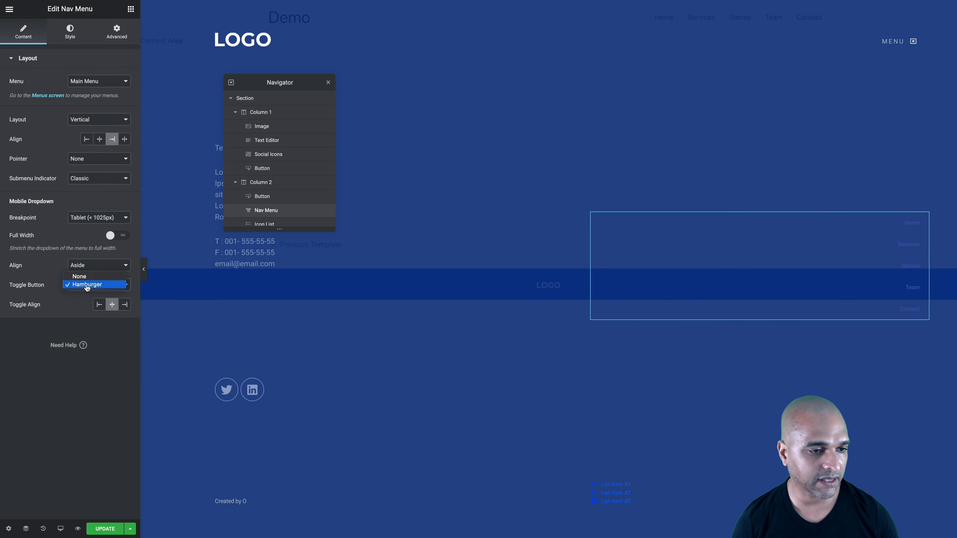
click(79, 277)
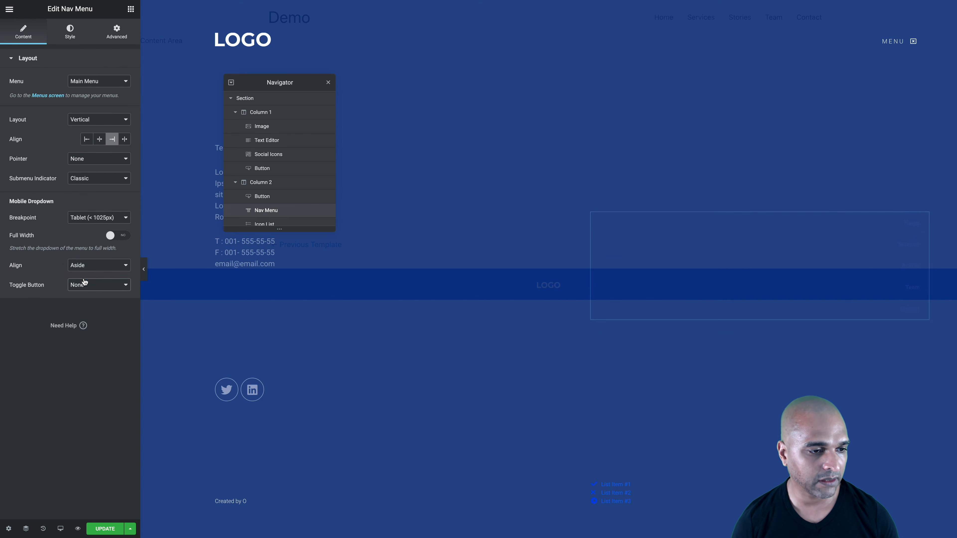
Set the Nav Menu's main menu typography to 21 px size and weight 400.
click(68, 33)
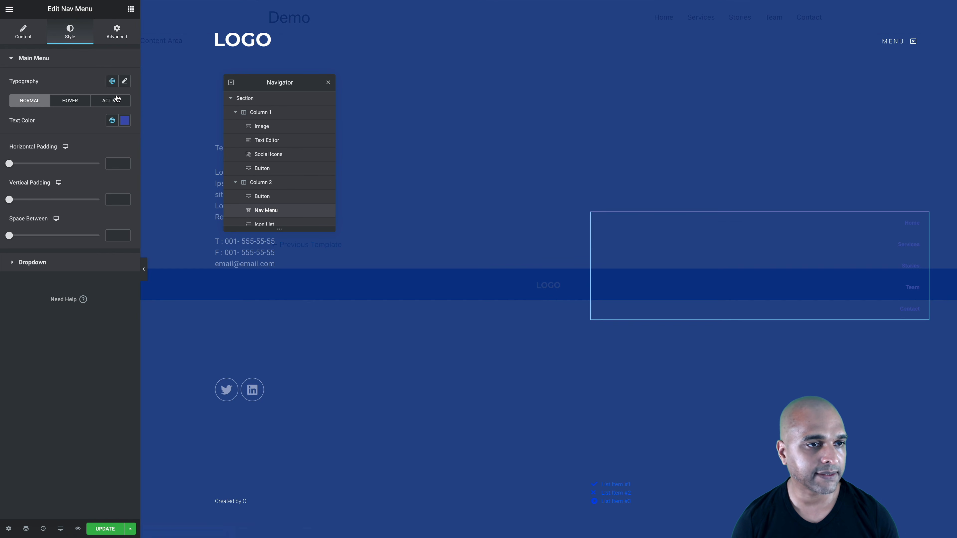
click(124, 82)
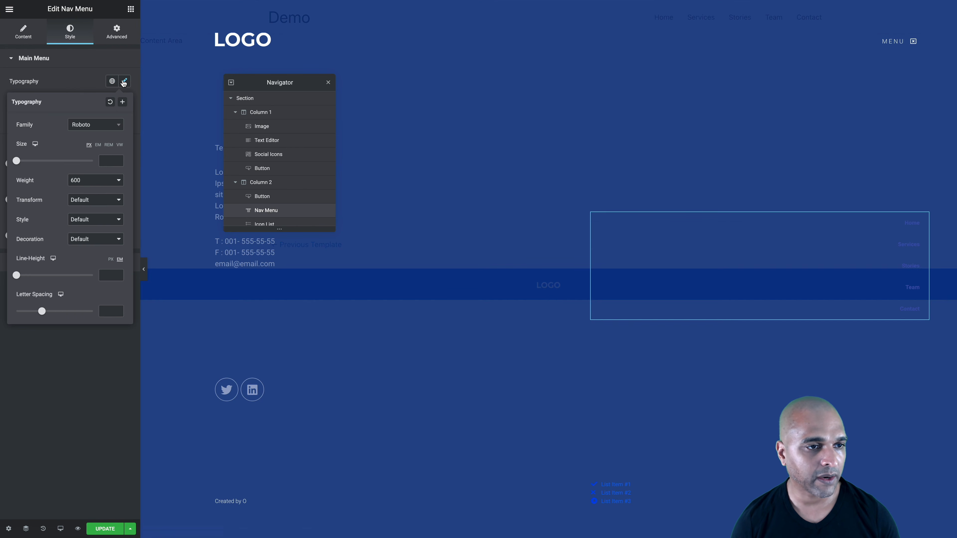
click(108, 162)
text(21)
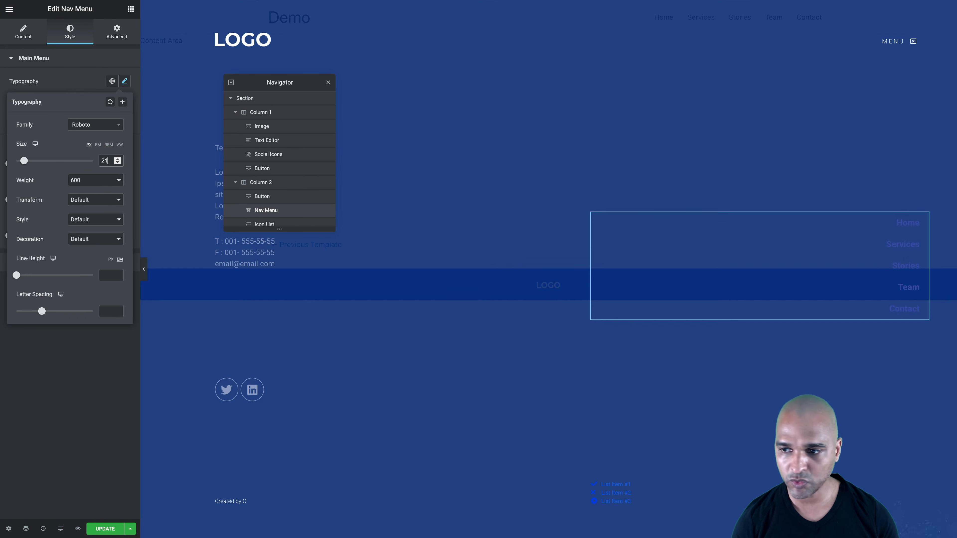
click(88, 187)
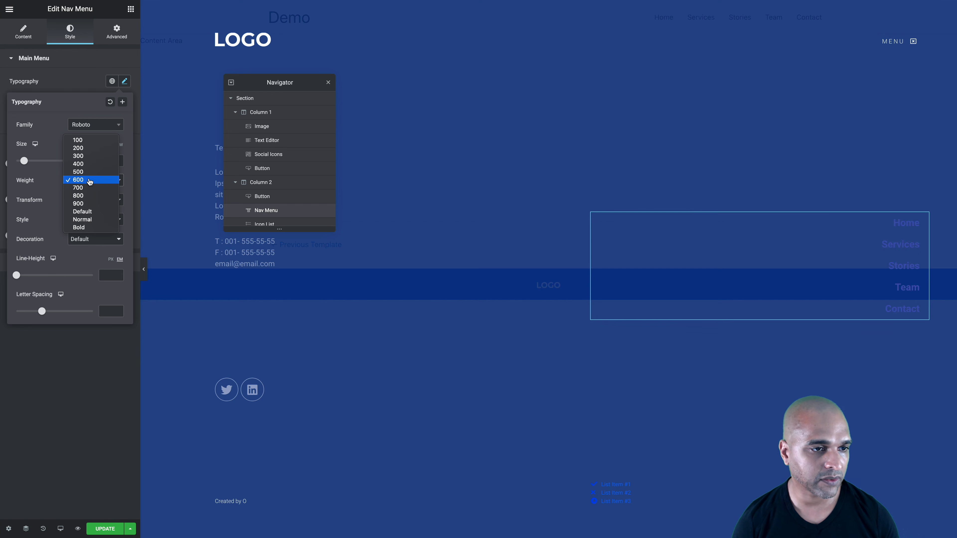
click(78, 159)
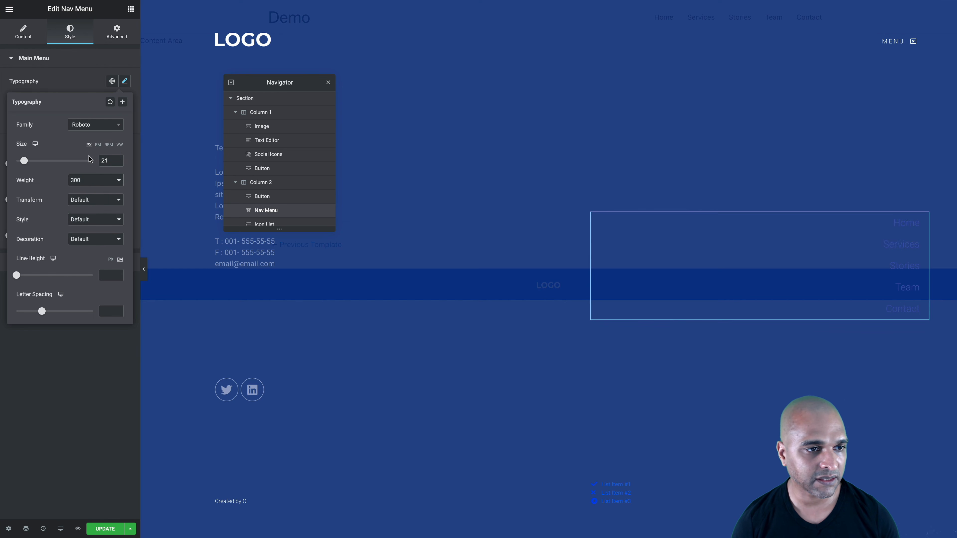
click(87, 188)
click(77, 188)
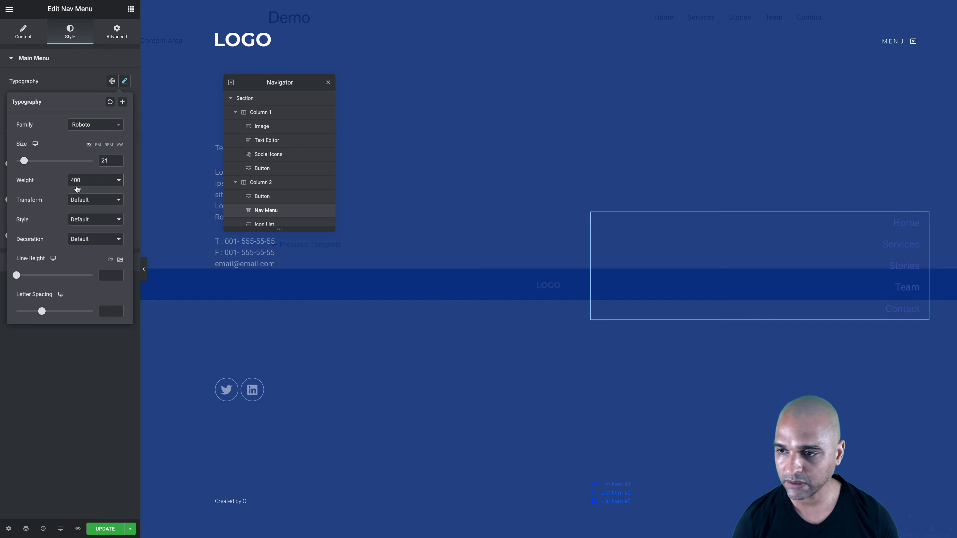
click(67, 89)
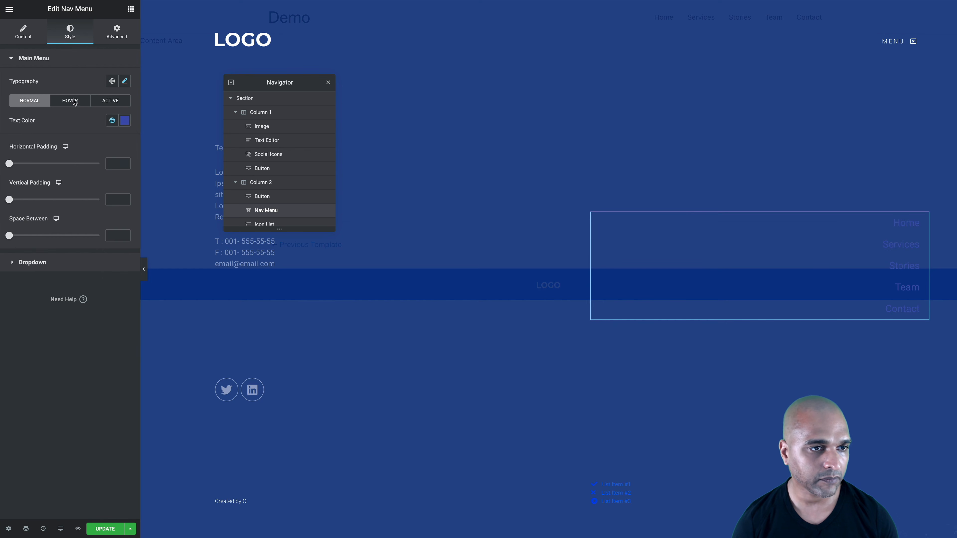
Set the Nav Menu's horizontal padding to 0 and its normal text color to semi-transparent white #FFFFFF7D.
click(110, 163)
text(0)
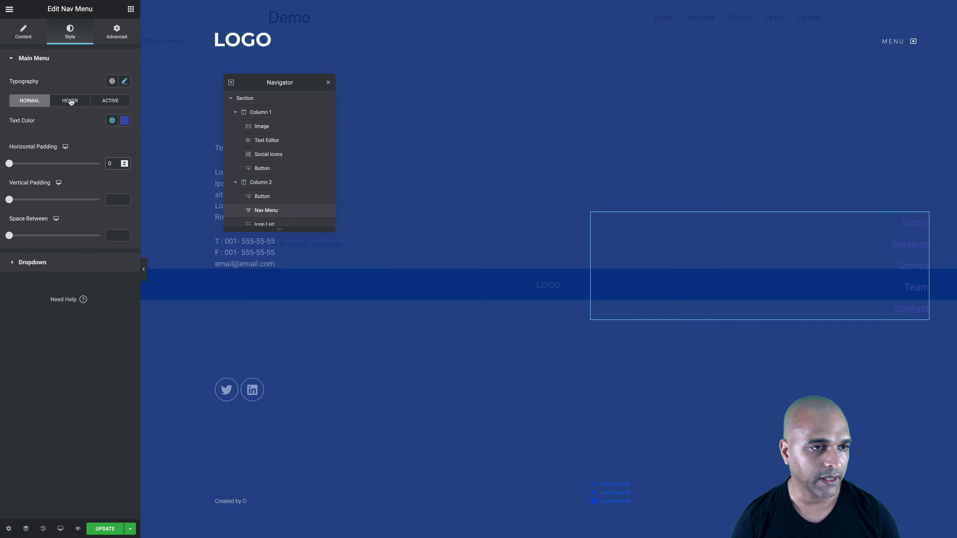
click(121, 120)
drag(68, 192, 8, 136)
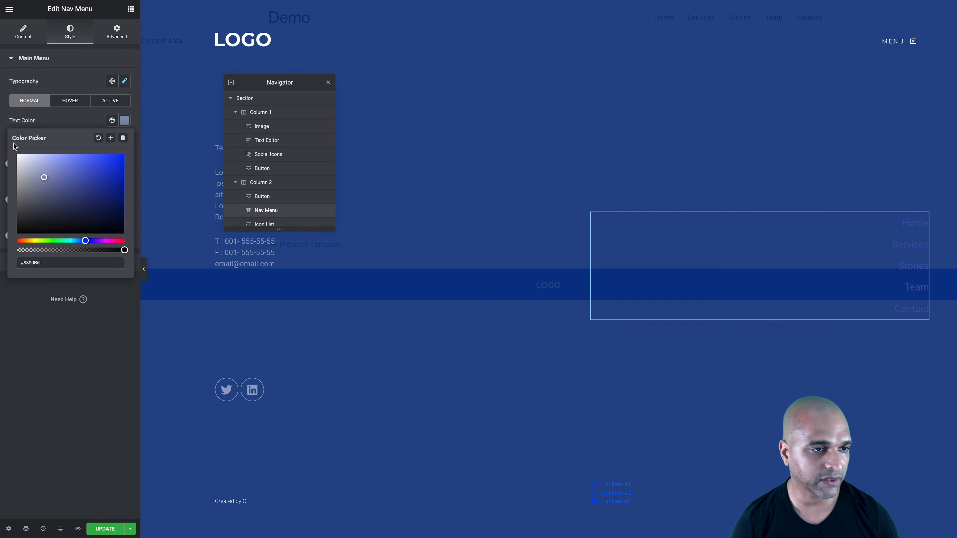
click(71, 249)
drag(70, 250, 70, 250)
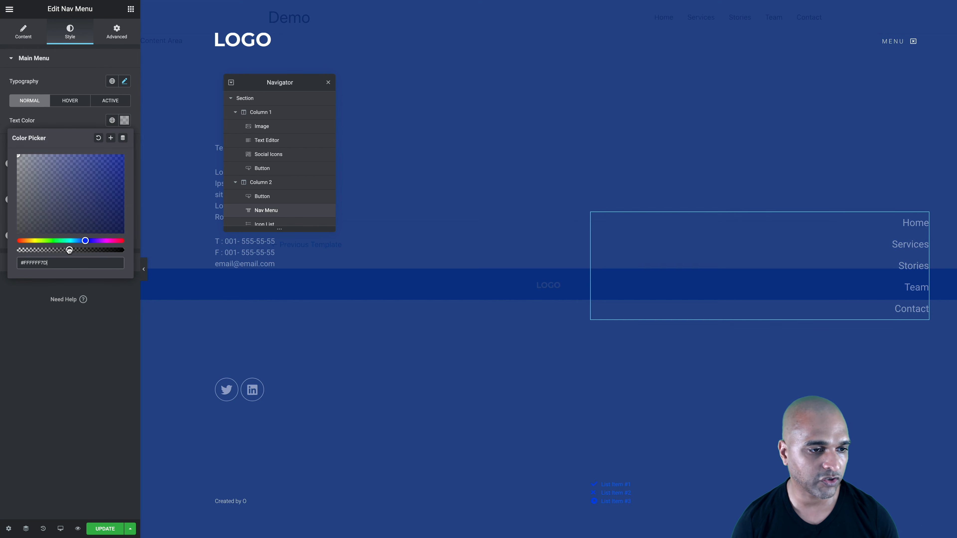
click(63, 113)
Set the Nav Menu's hover and active text colors to white.
click(65, 101)
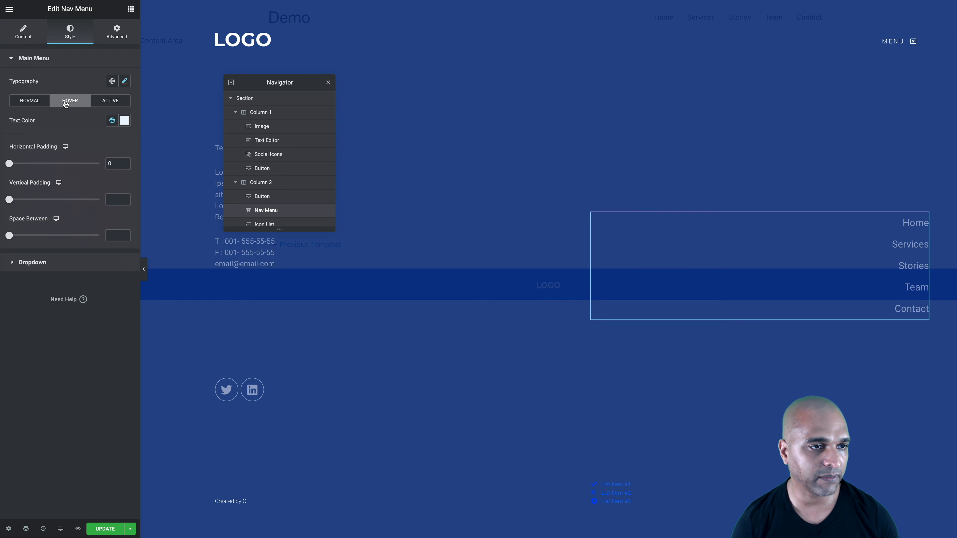
click(125, 120)
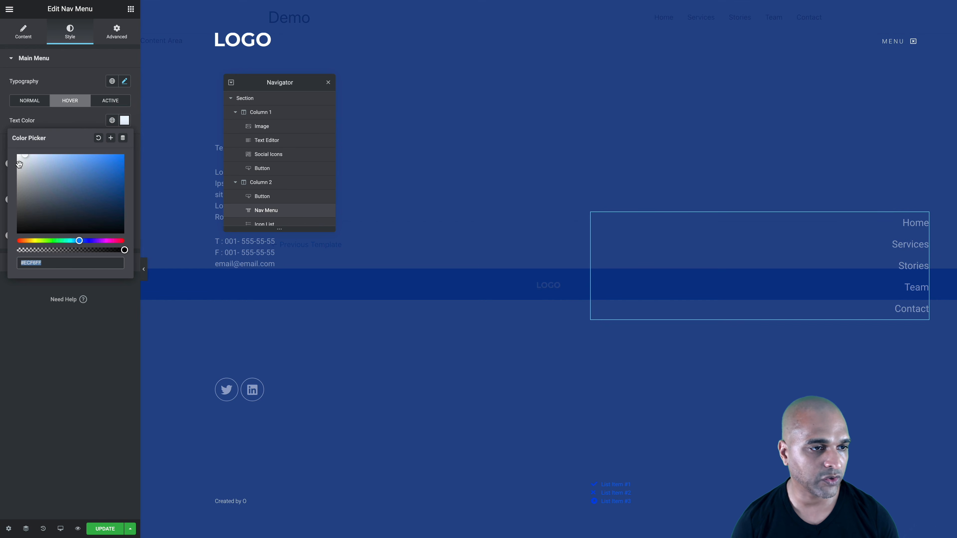
drag(24, 155, 1, 148)
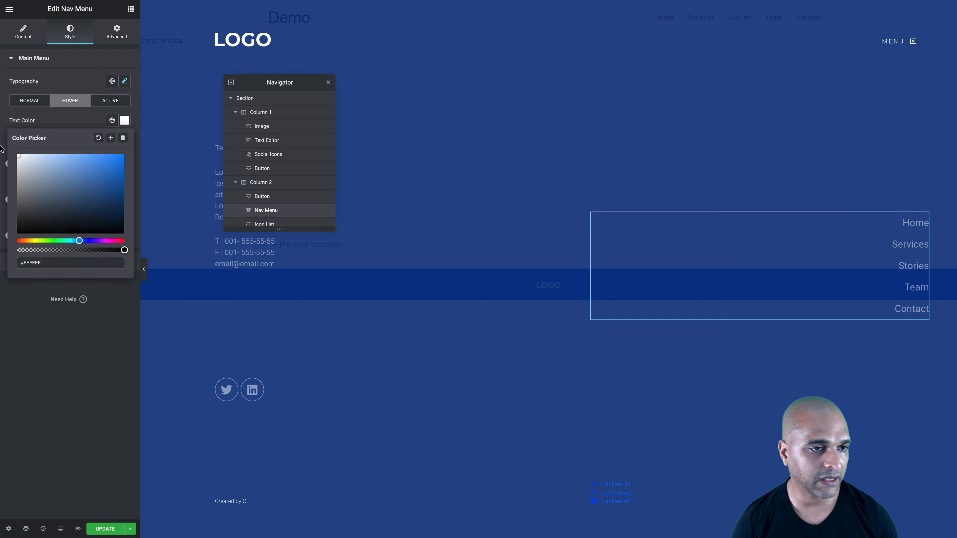
click(94, 107)
click(125, 120)
drag(36, 181, 8, 151)
click(52, 402)
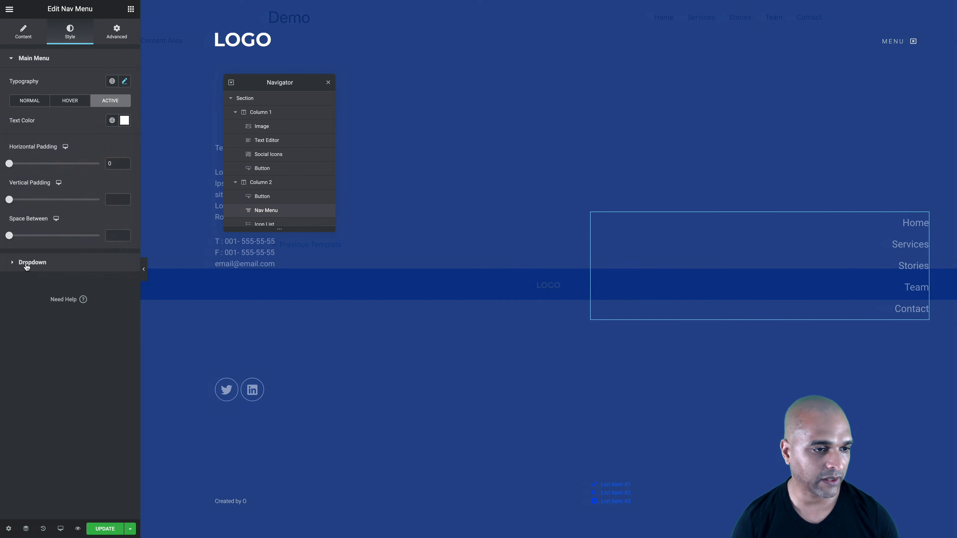
Set the Nav Menu dropdown's normal text color to semi-transparent white #FFFFFF78 and make its normal background fully transparent.
click(25, 263)
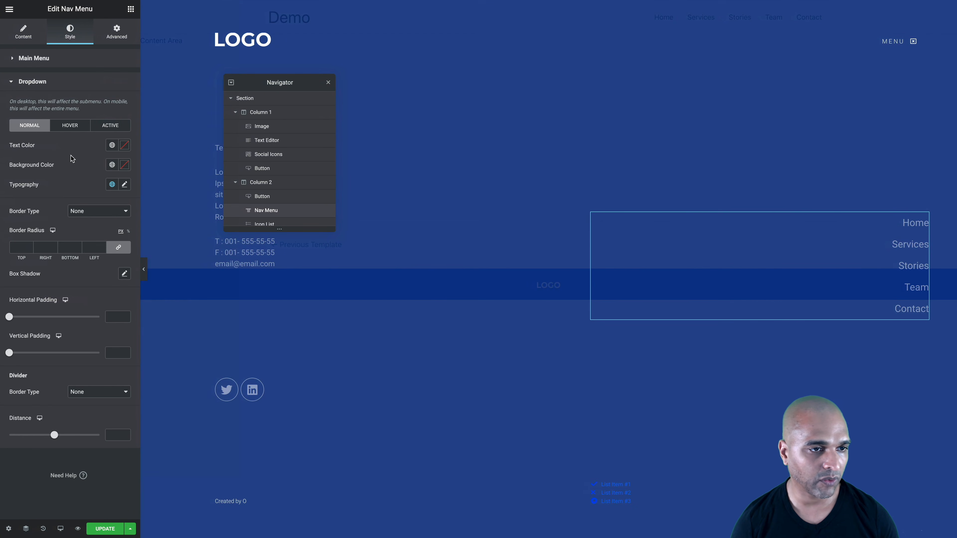
click(125, 145)
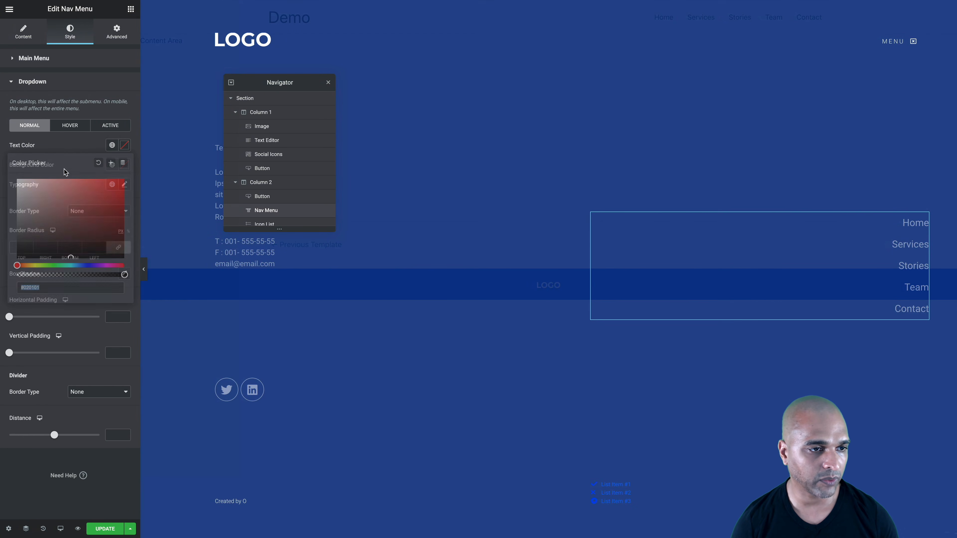
drag(42, 195, 2, 171)
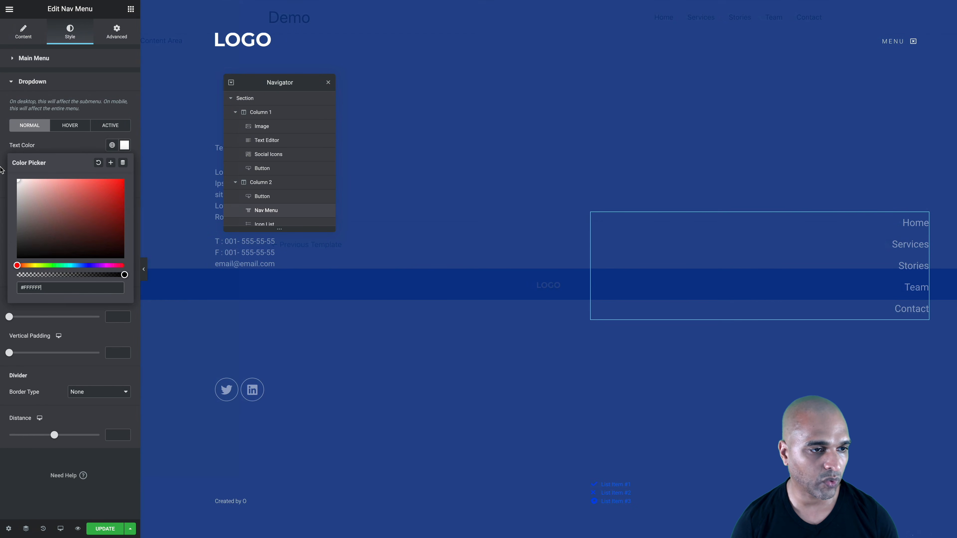
click(68, 274)
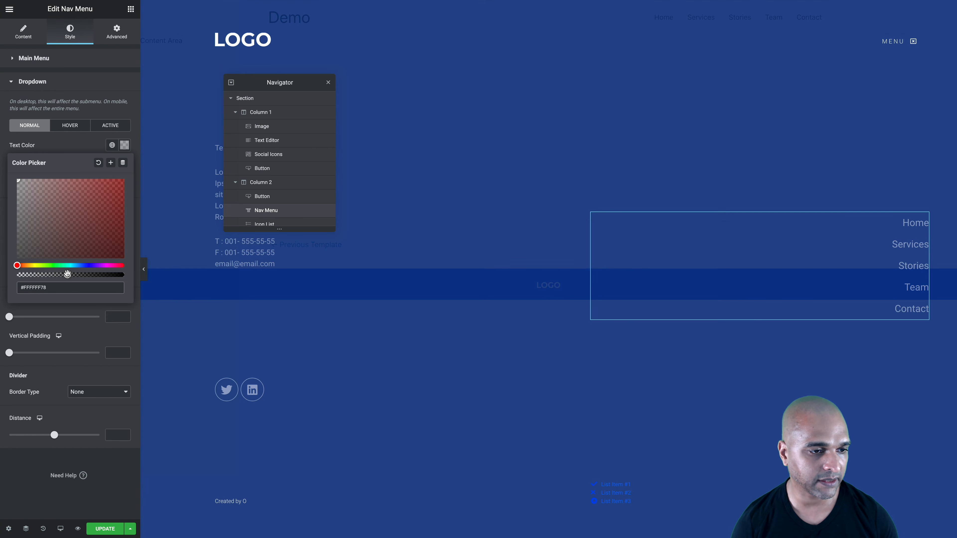
click(86, 148)
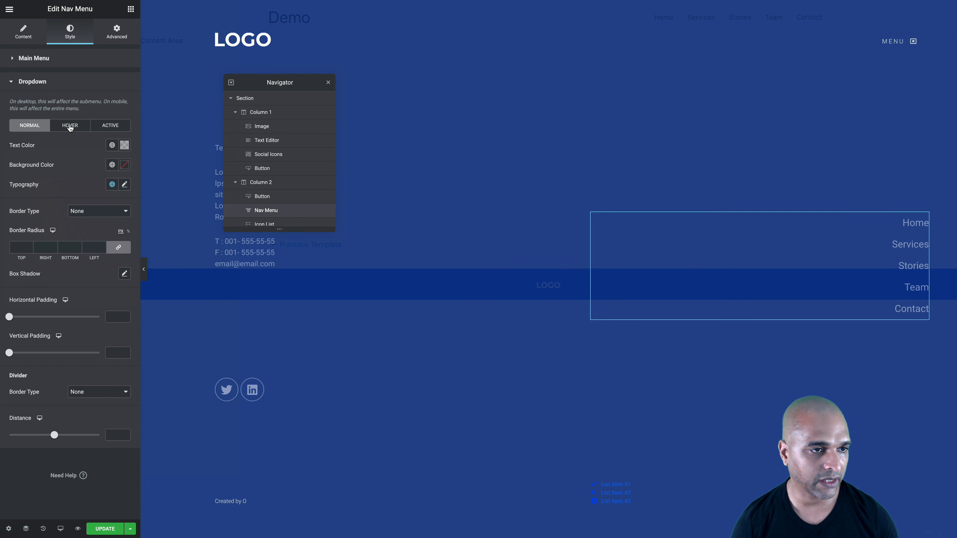
click(124, 164)
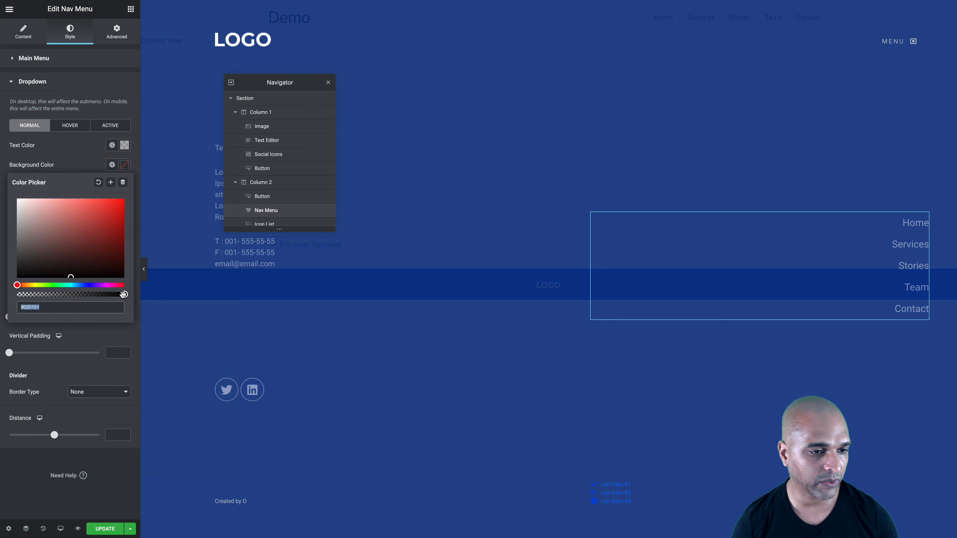
drag(125, 294, 1, 288)
click(68, 159)
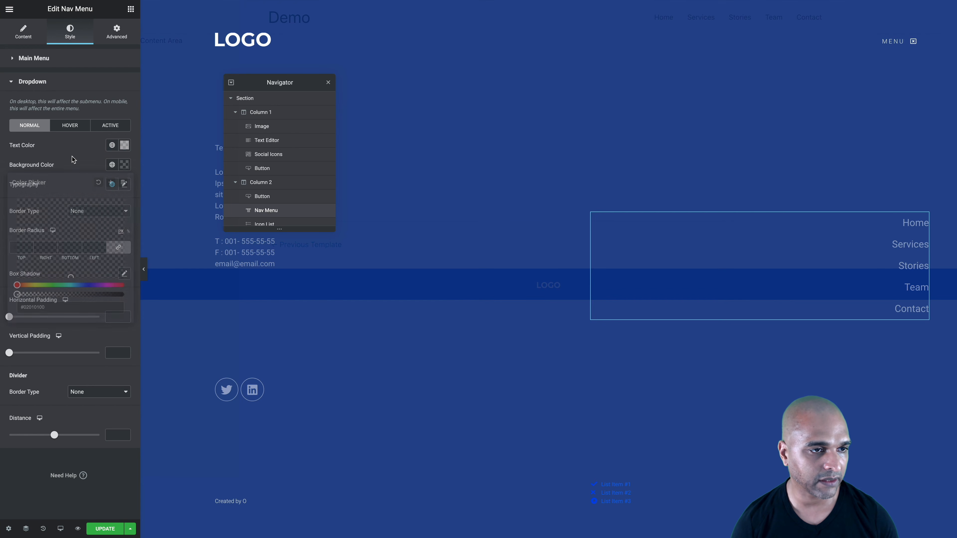
Give the Nav Menu dropdown's hover state white text and a fully transparent background.
click(70, 126)
click(124, 145)
drag(42, 198, 1, 161)
click(55, 142)
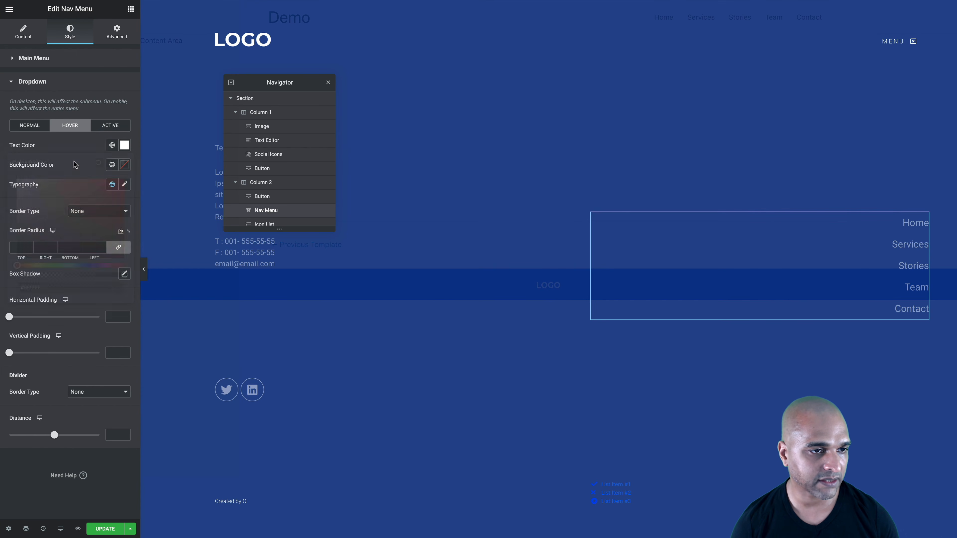
click(112, 165)
click(124, 164)
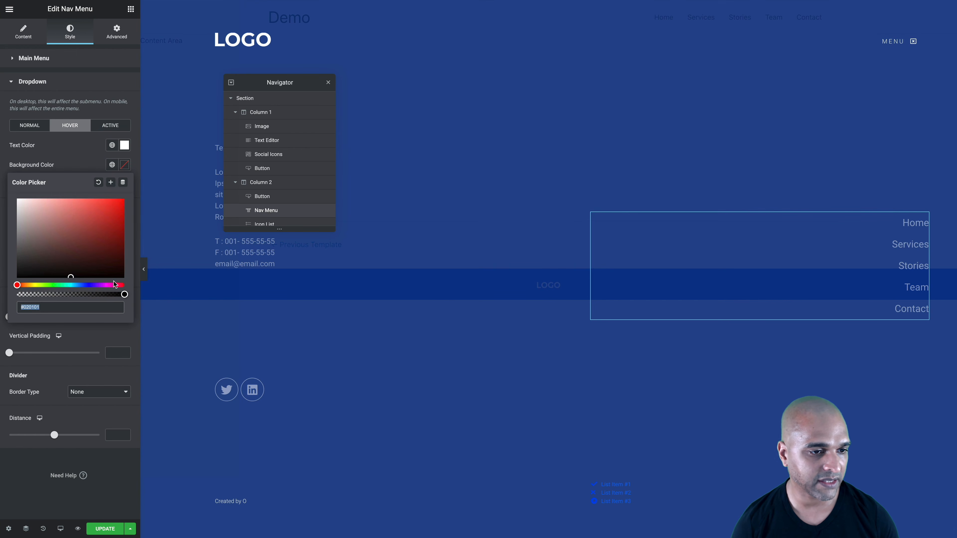
drag(124, 294, 2, 272)
click(65, 156)
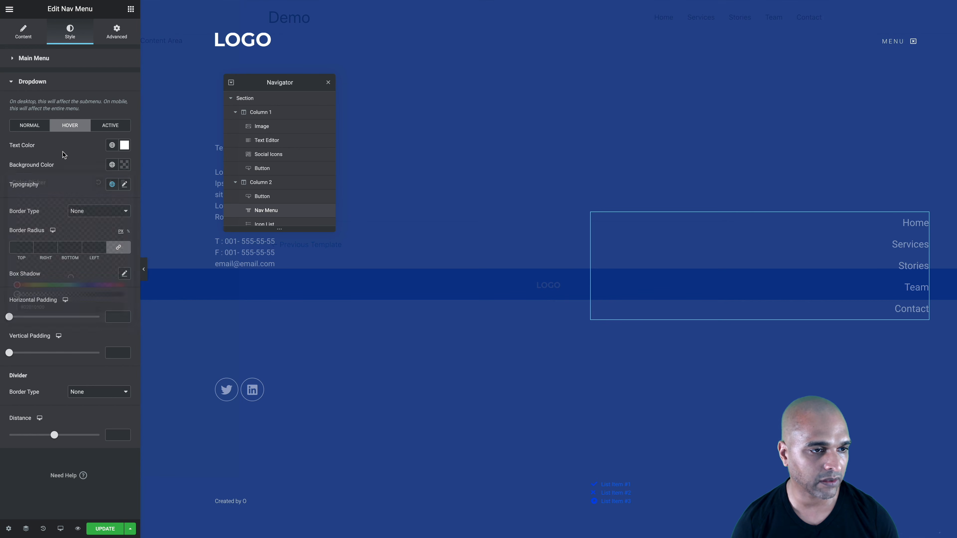
Give the dropdown's active state white text #FFFFFF on a fully transparent background, and set the dropdown's horizontal padding to 0.
click(100, 127)
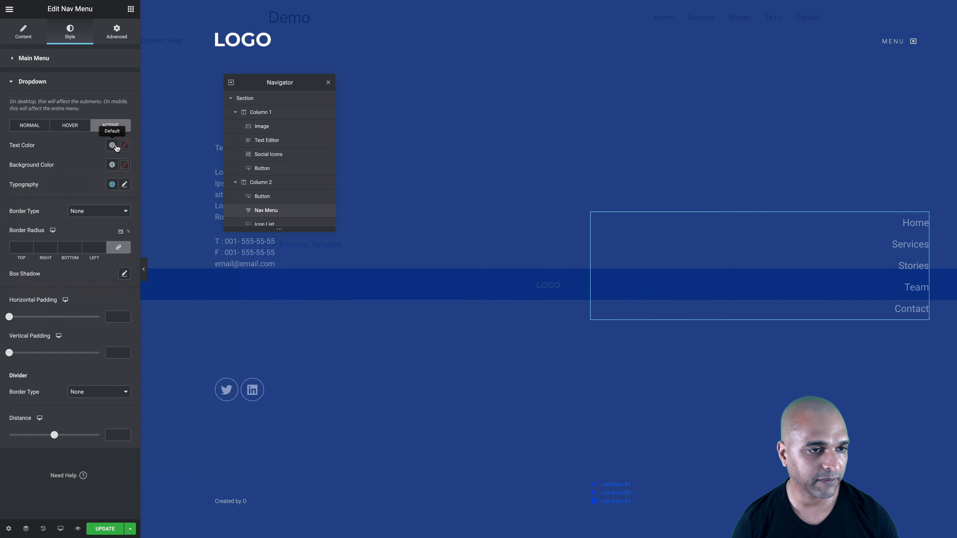
click(124, 145)
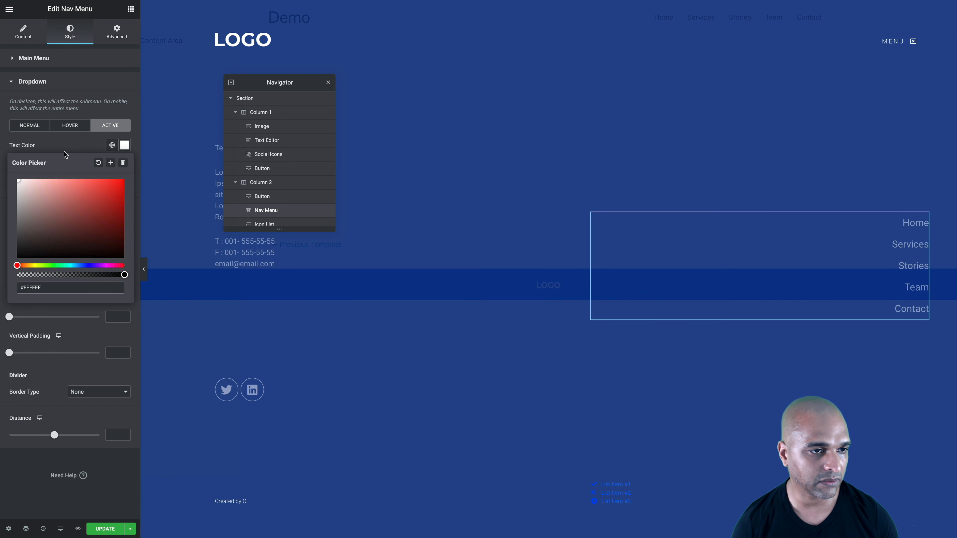
click(72, 141)
click(124, 165)
drag(124, 294, 2, 276)
click(86, 155)
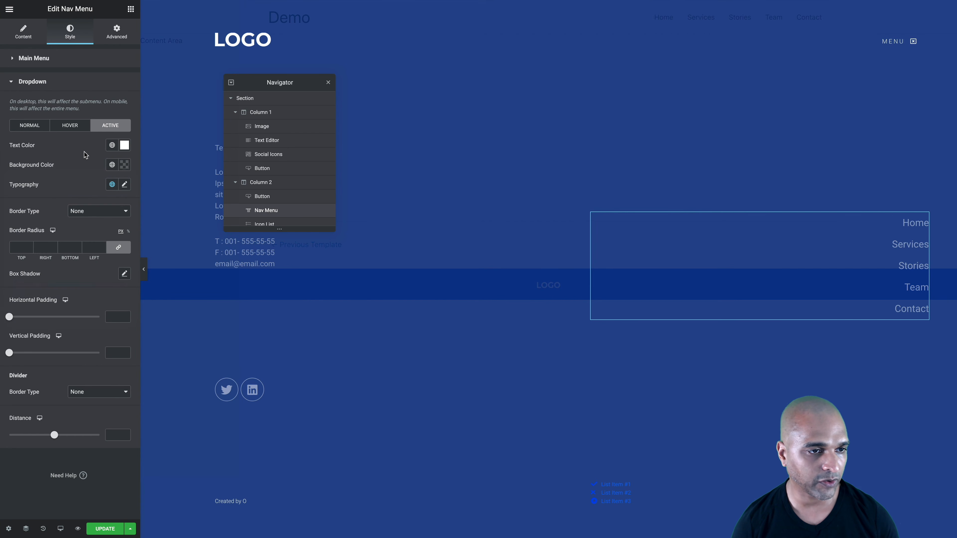
click(114, 317)
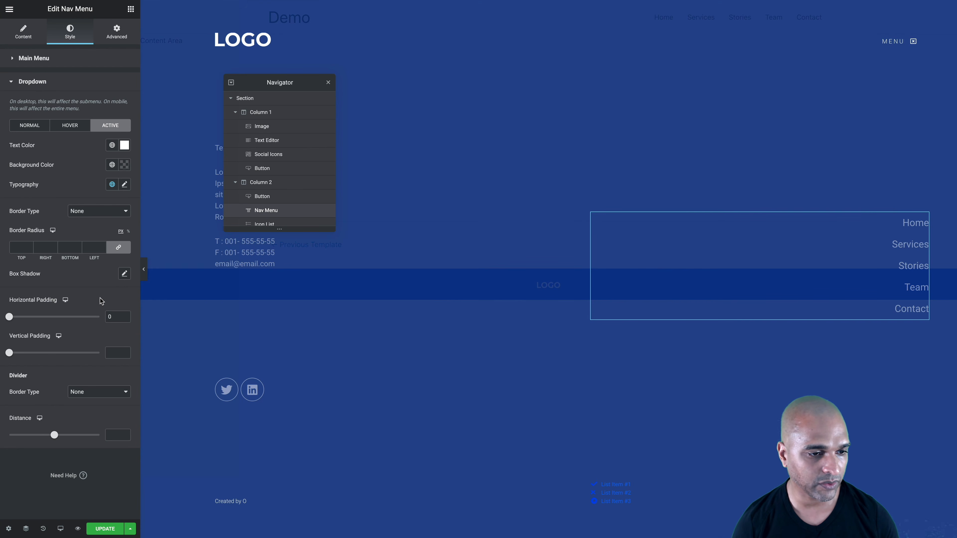
Give the Nav Menu a Fade In entrance animation with a 200 ms delay.
click(117, 32)
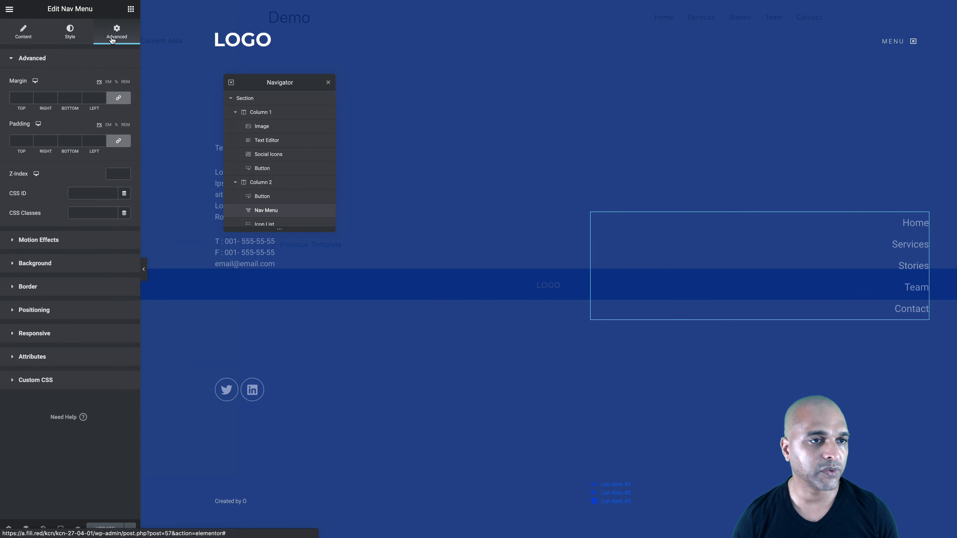
click(27, 247)
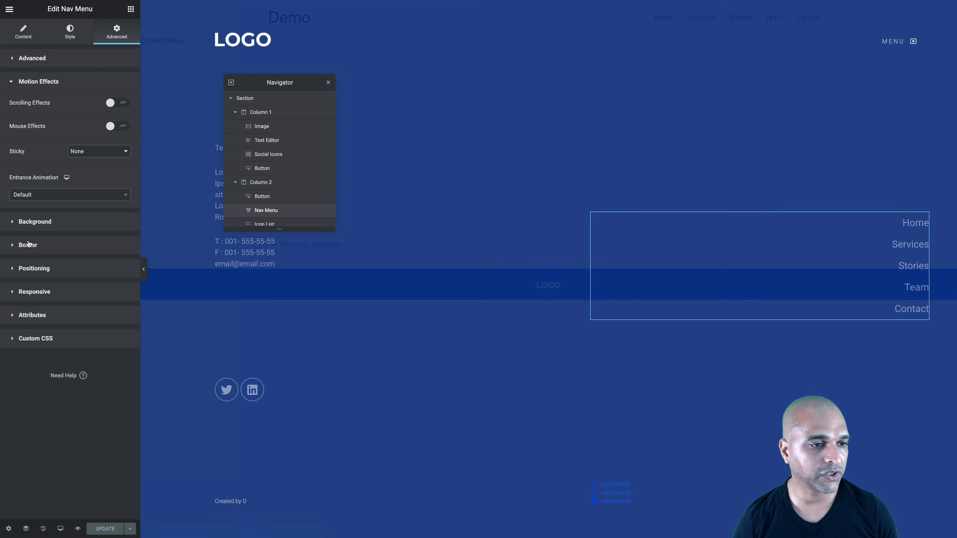
click(30, 197)
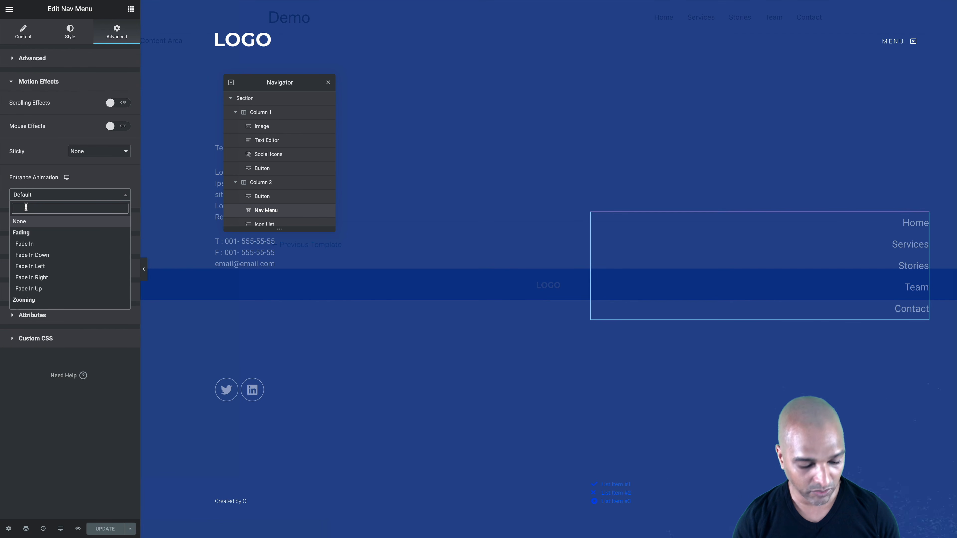
text(fade)
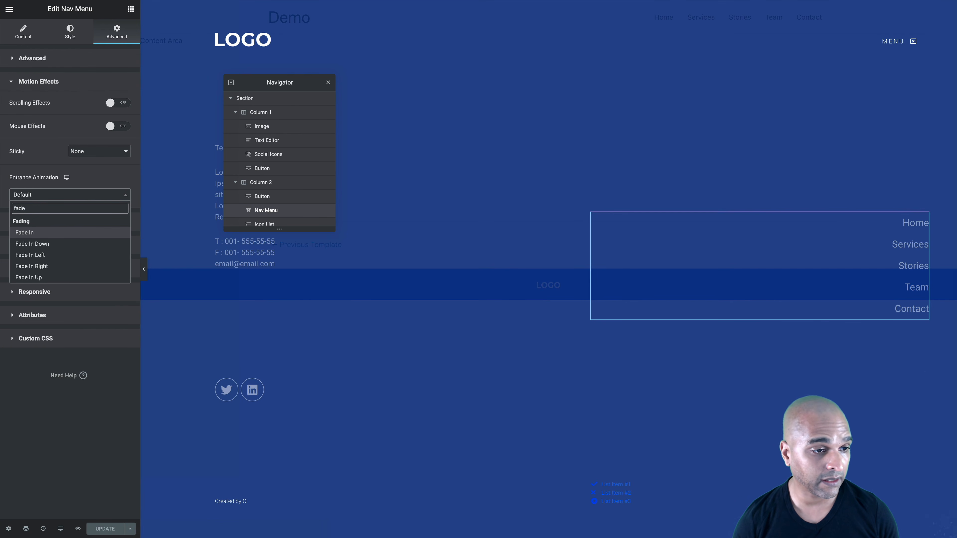
click(109, 232)
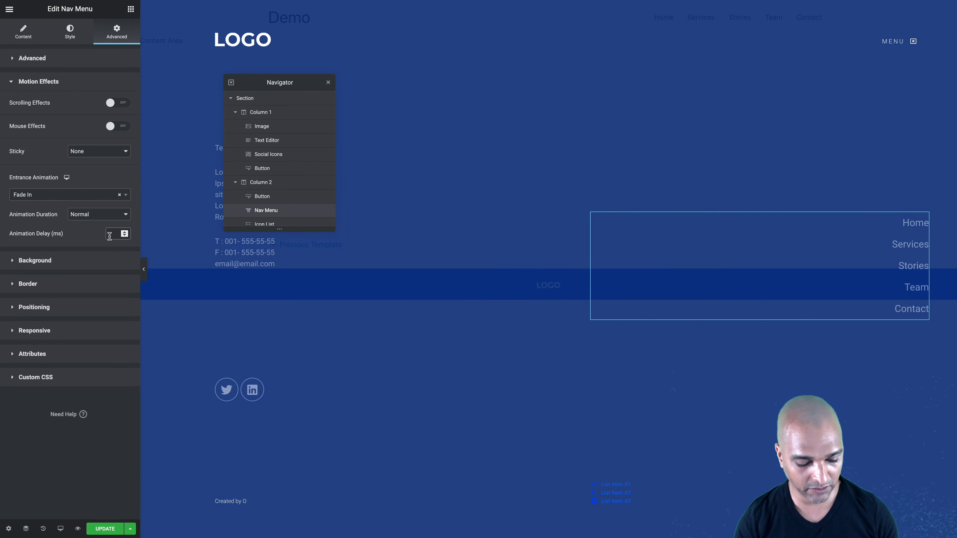
click(110, 234)
text(200)
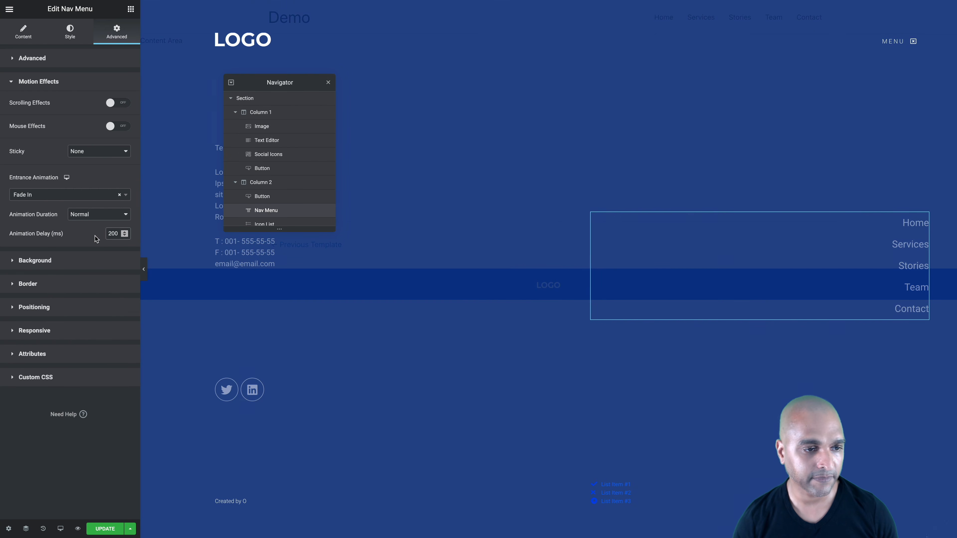
Delete the first two items of the Icon List in the second column.
click(674, 485)
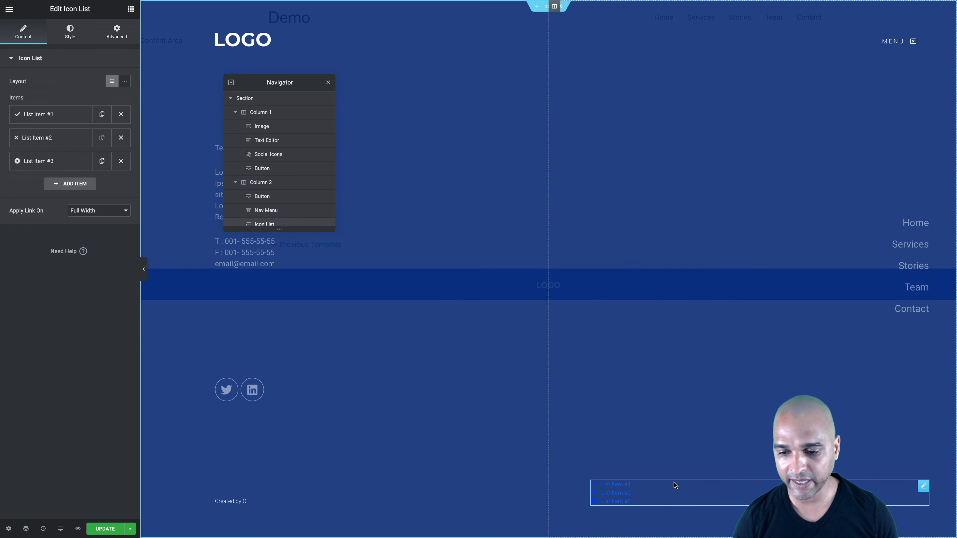
click(121, 114)
click(121, 114)
Remove the remaining list item's icon, rename the item to Legal and link it to #.
click(78, 121)
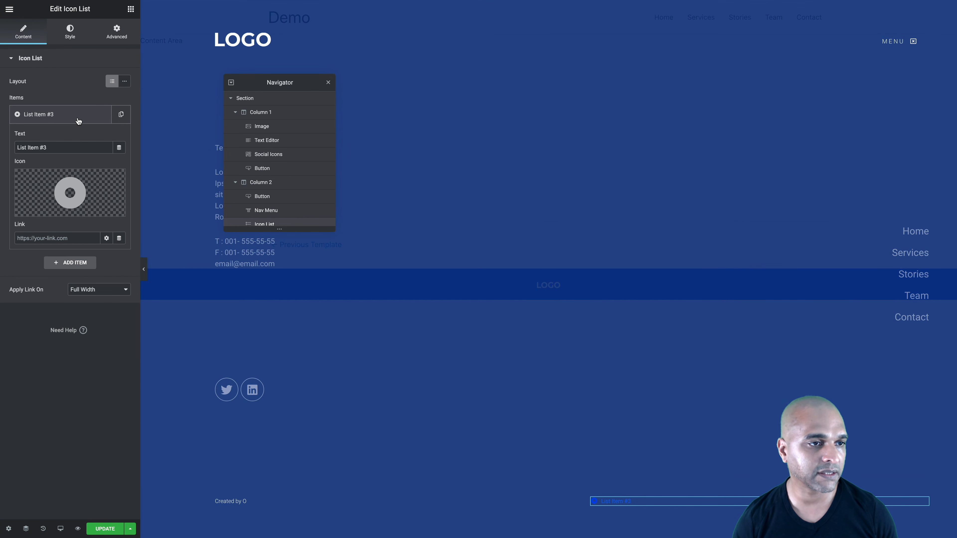
click(115, 183)
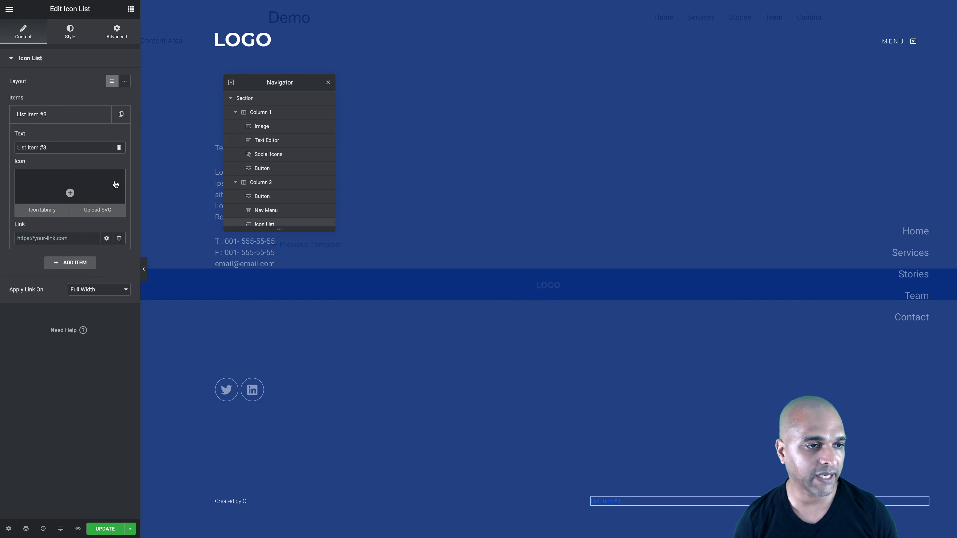
triple_click(56, 147)
text(Legal)
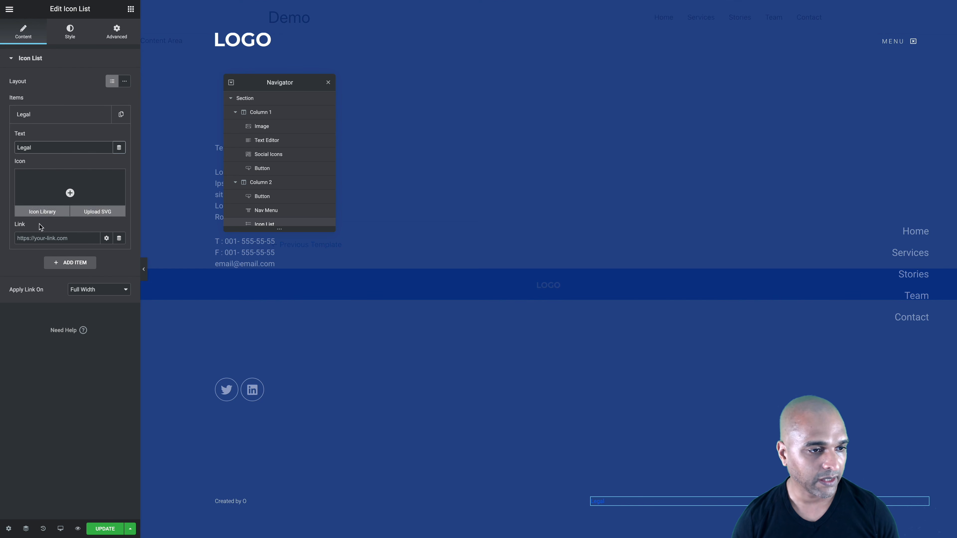
click(30, 237)
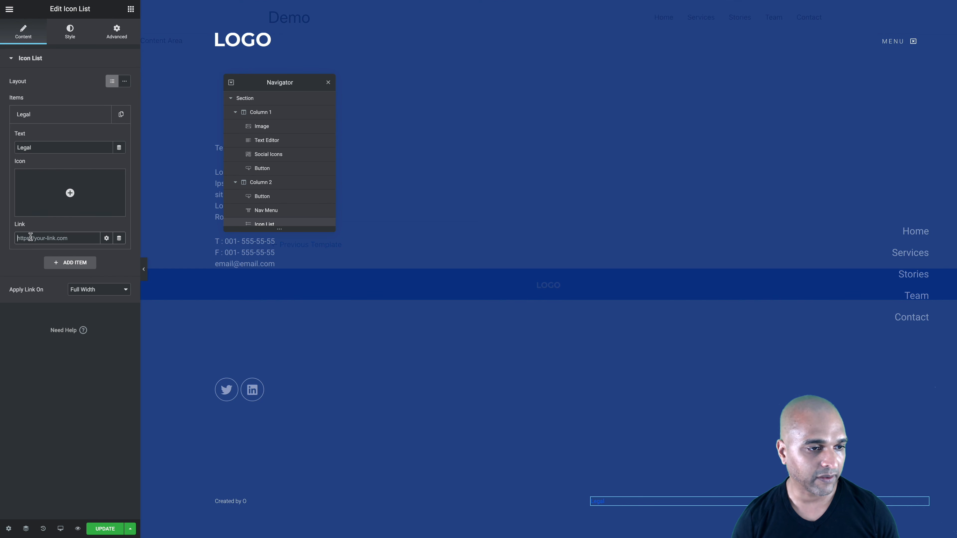
text(#)
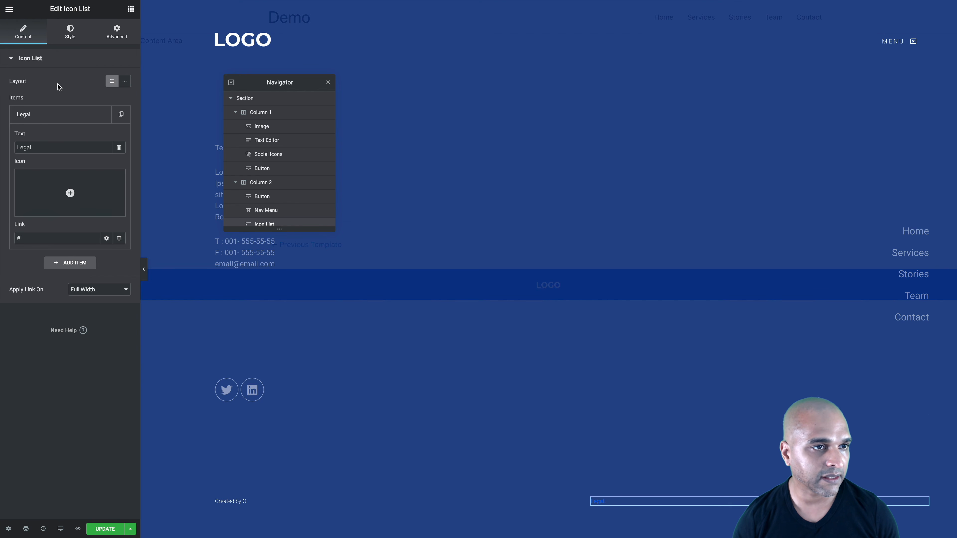
Align the Icon List to the right.
click(68, 31)
click(125, 117)
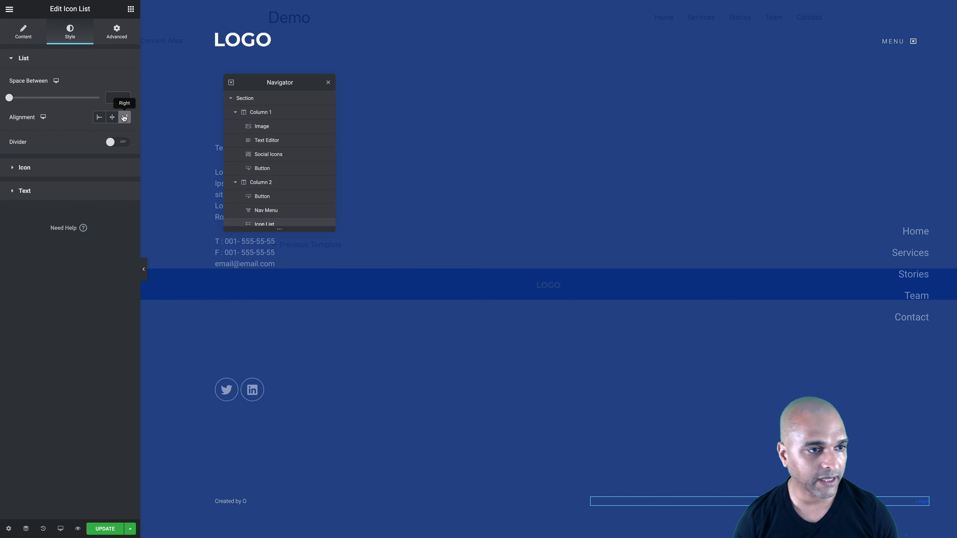
click(19, 167)
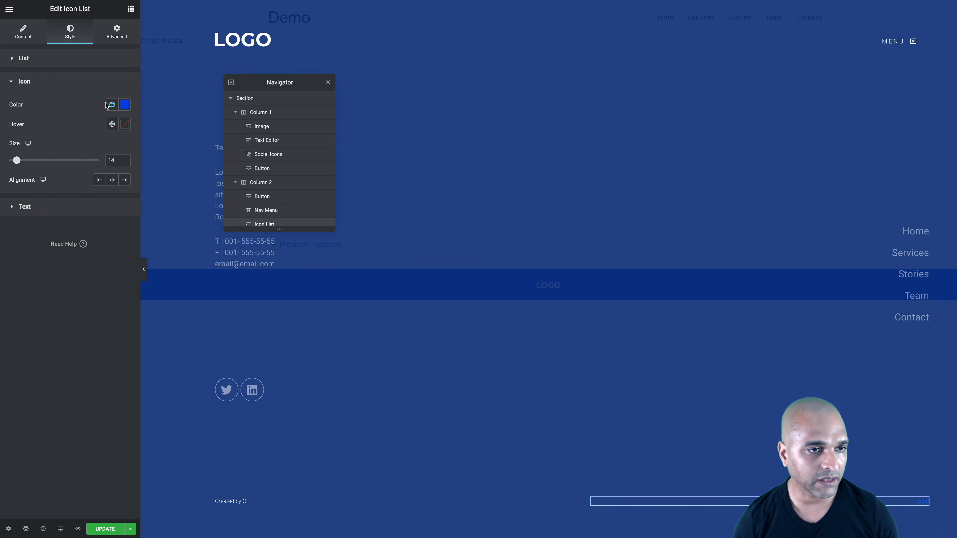
click(14, 82)
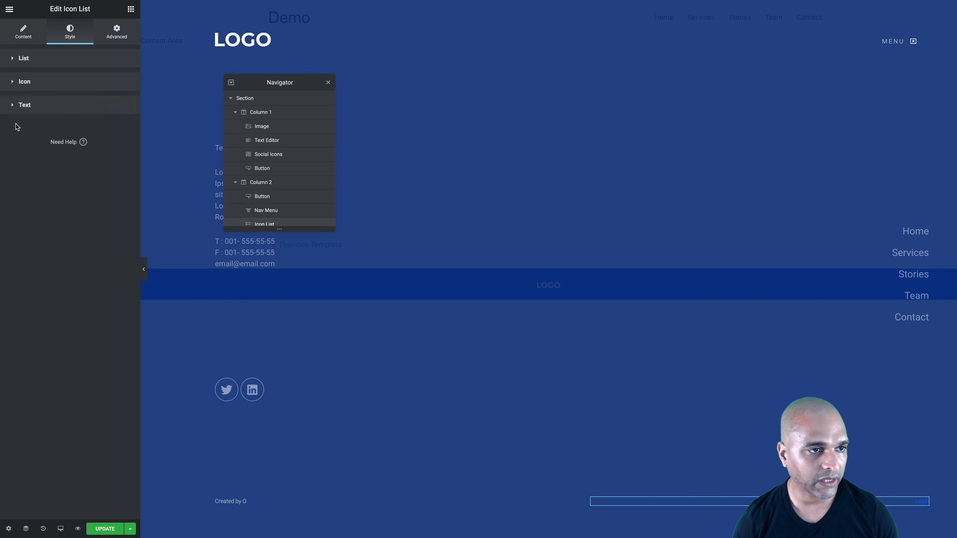
Set the Icon List's text color to semi-transparent white #FFFFFF7D.
click(16, 106)
click(125, 128)
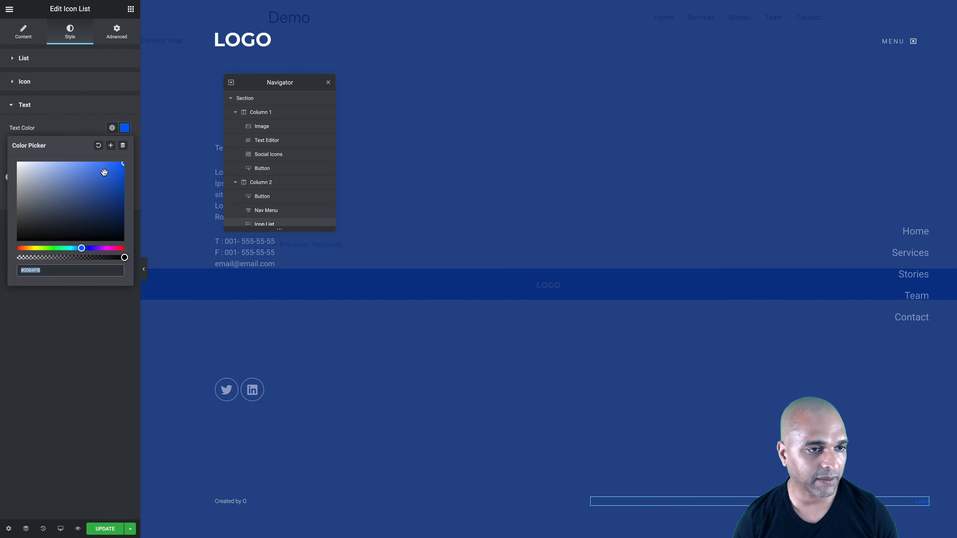
click(20, 161)
click(19, 161)
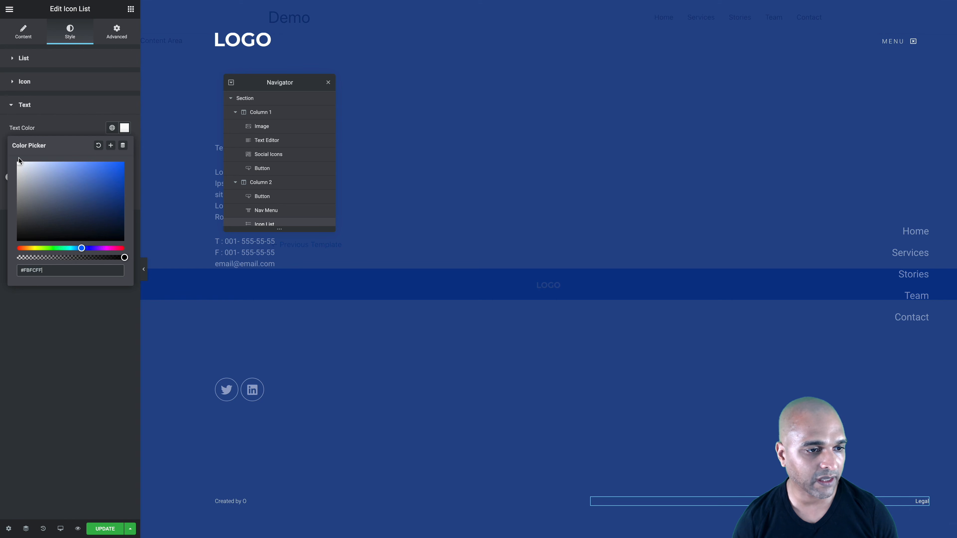
click(69, 258)
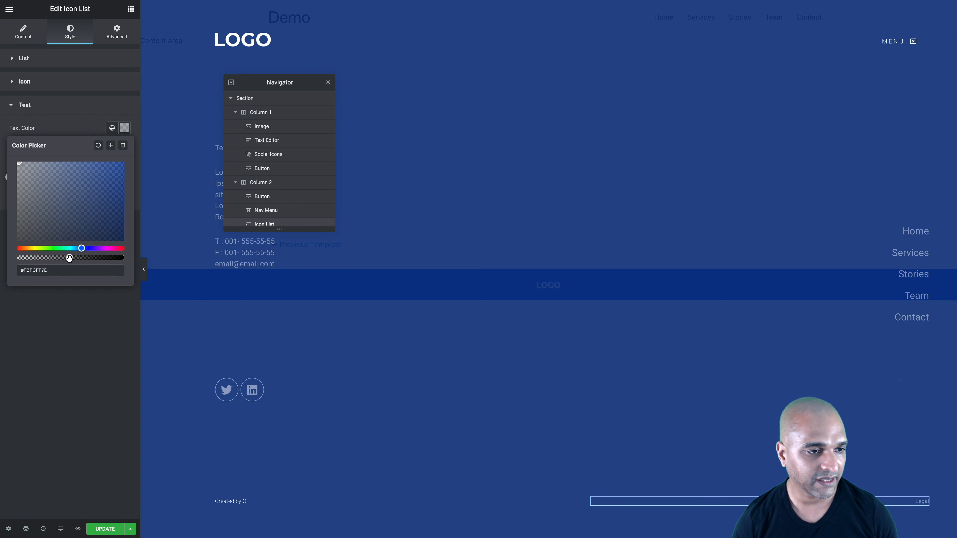
drag(18, 163, 10, 155)
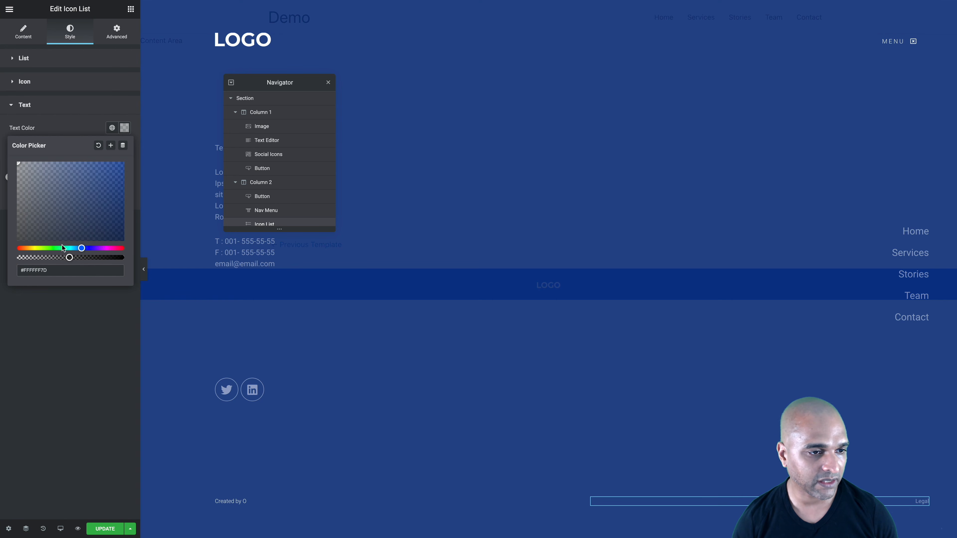
click(75, 120)
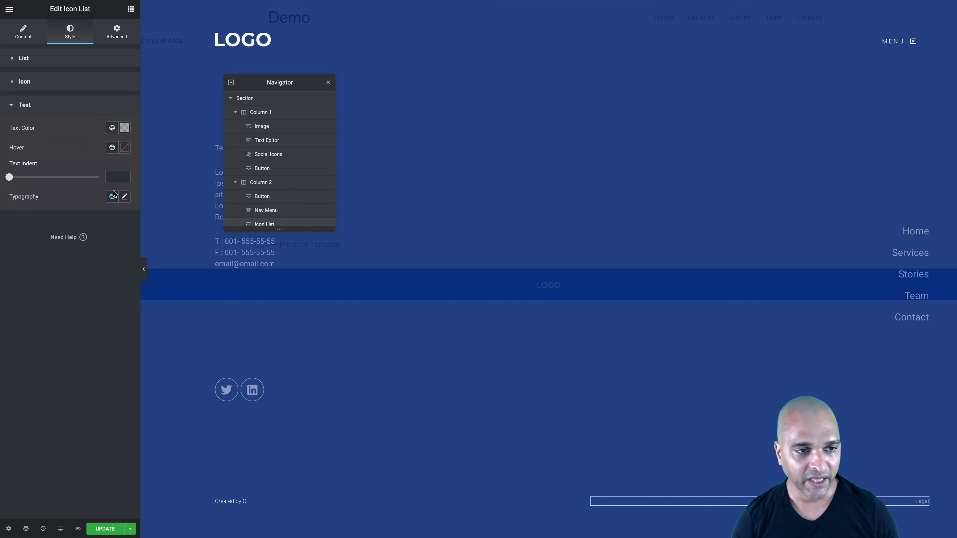
Set the font size of the Legal Icon List's text to 12 px.
click(125, 197)
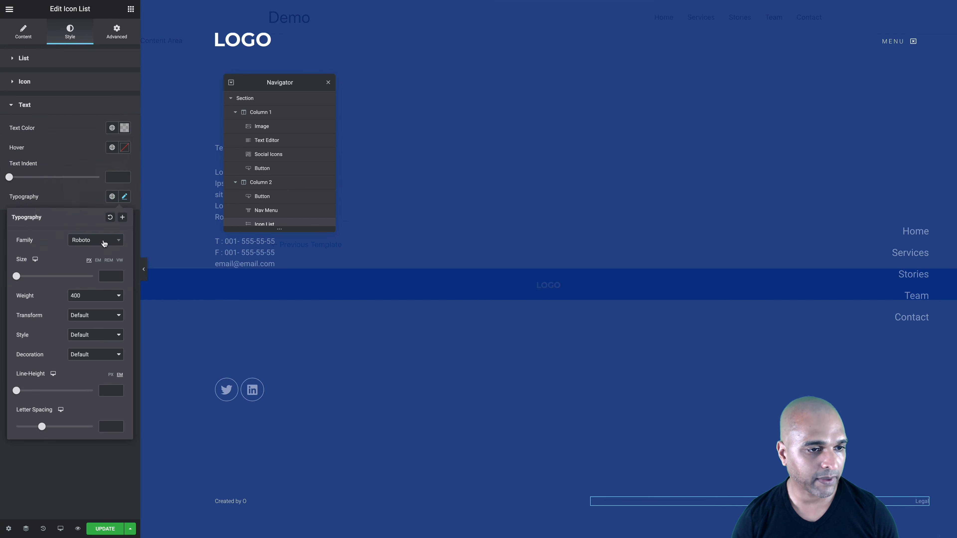
click(102, 277)
text(12)
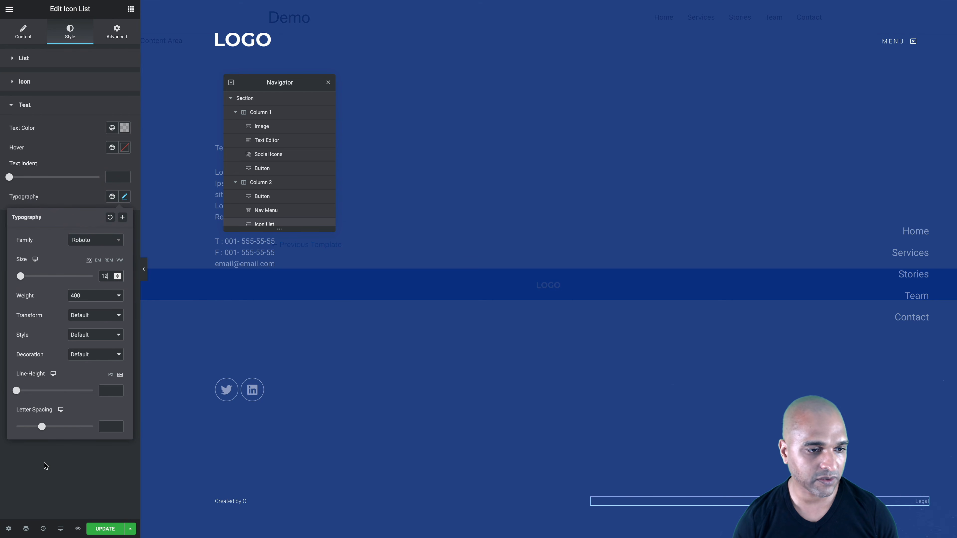
click(71, 477)
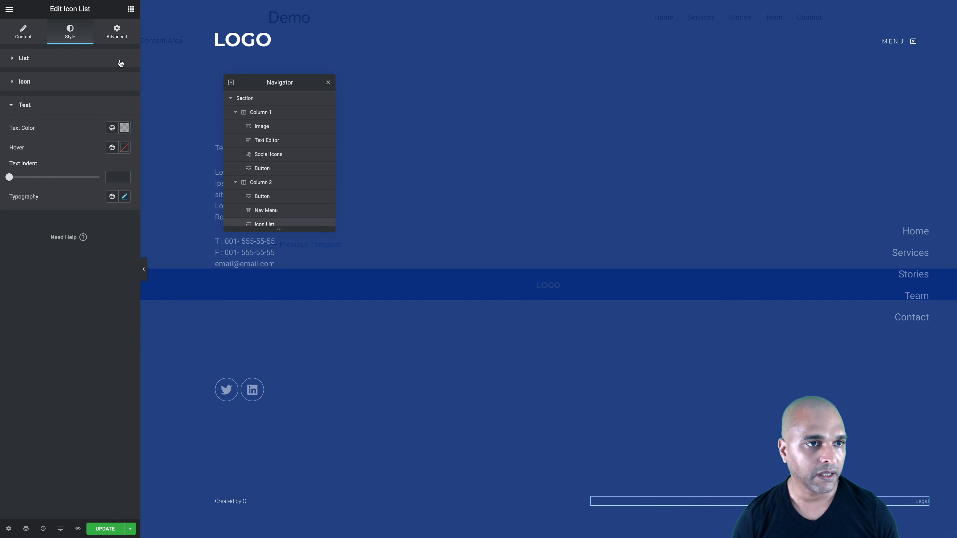
Give the Icon List a Fade In entrance animation with a 300 ms delay and update the popup.
click(116, 32)
click(26, 245)
click(34, 194)
click(25, 242)
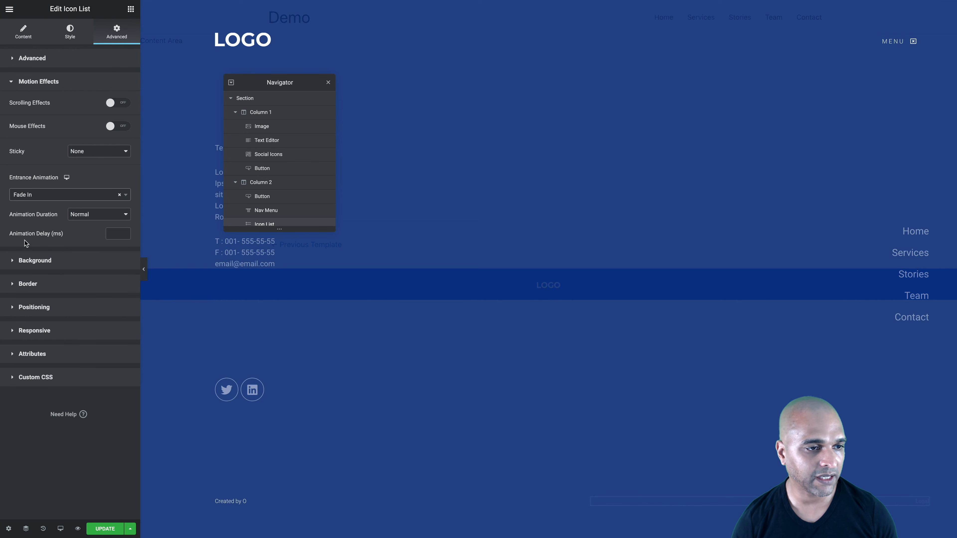
click(107, 235)
text(300)
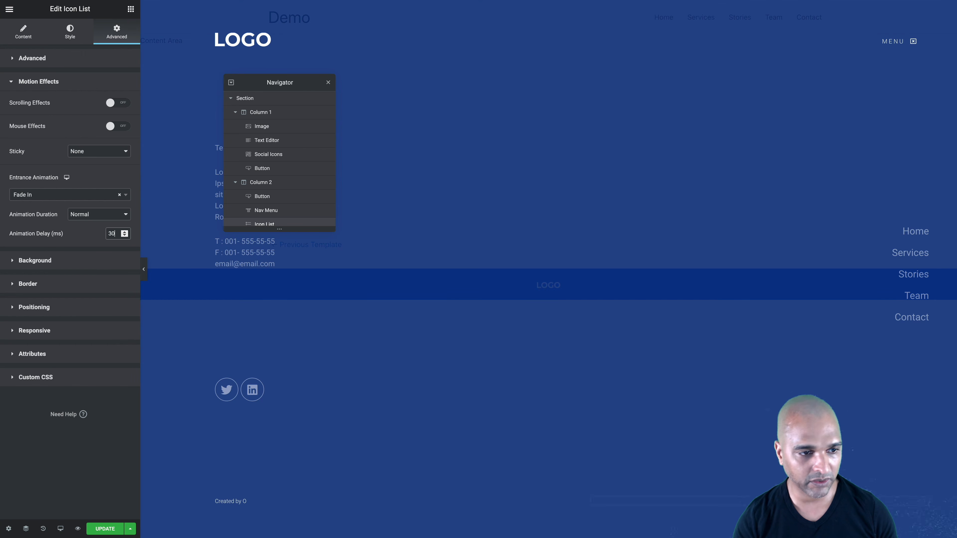
click(110, 528)
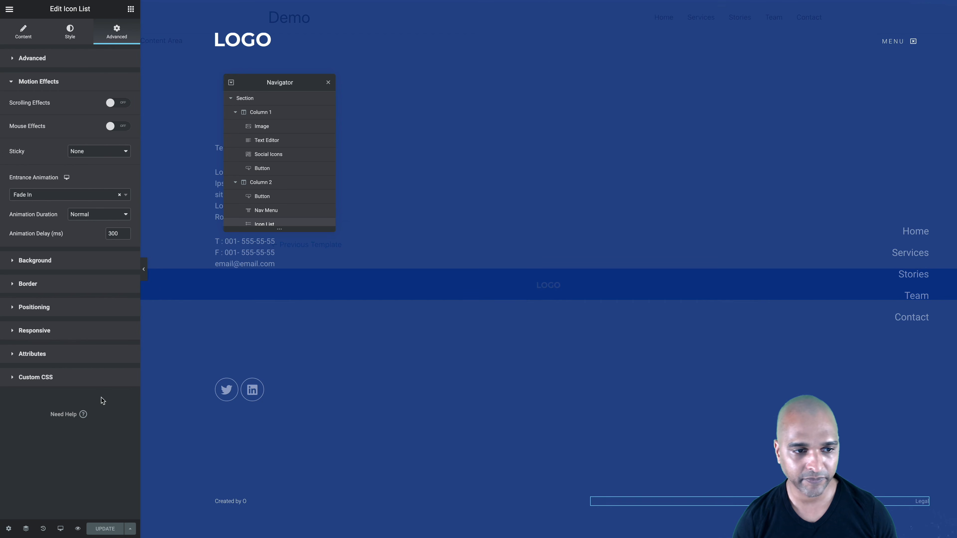
Compare the popup at full editor width with the finished reference page.
click(145, 274)
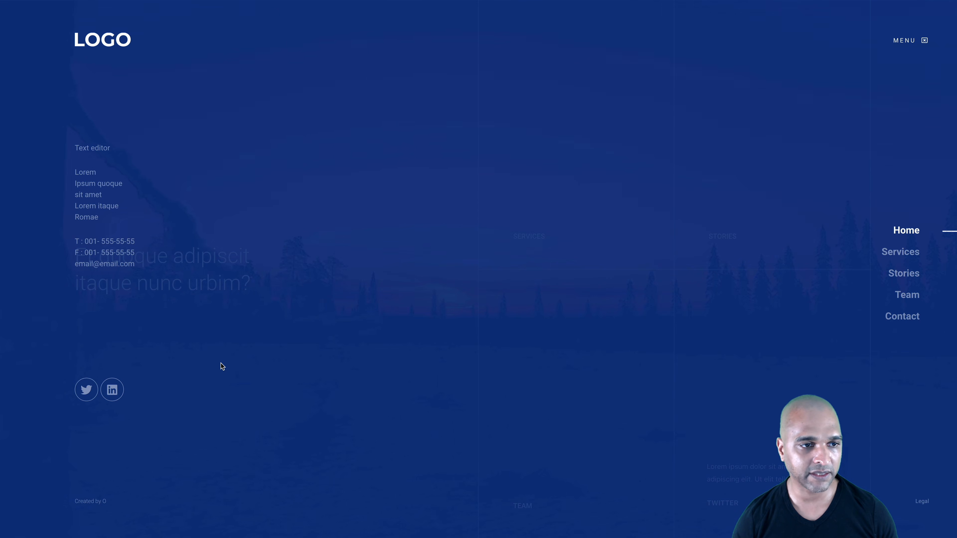
key(ctrl+Right)
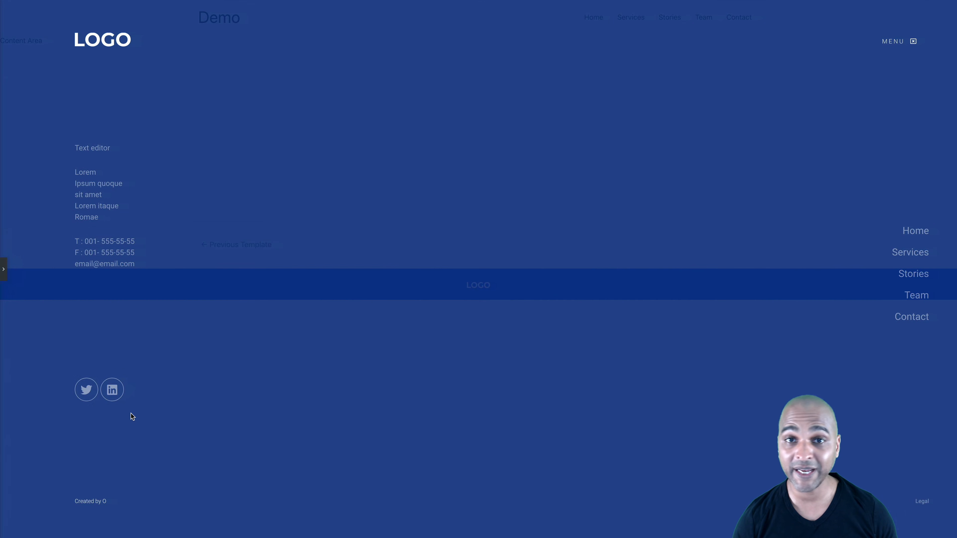
key(ctrl+Left)
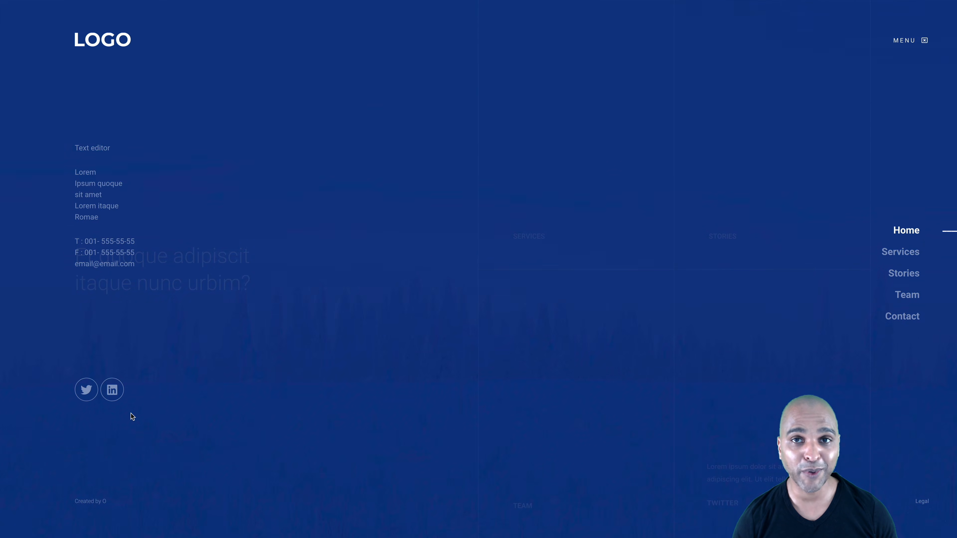
key(ctrl+Right)
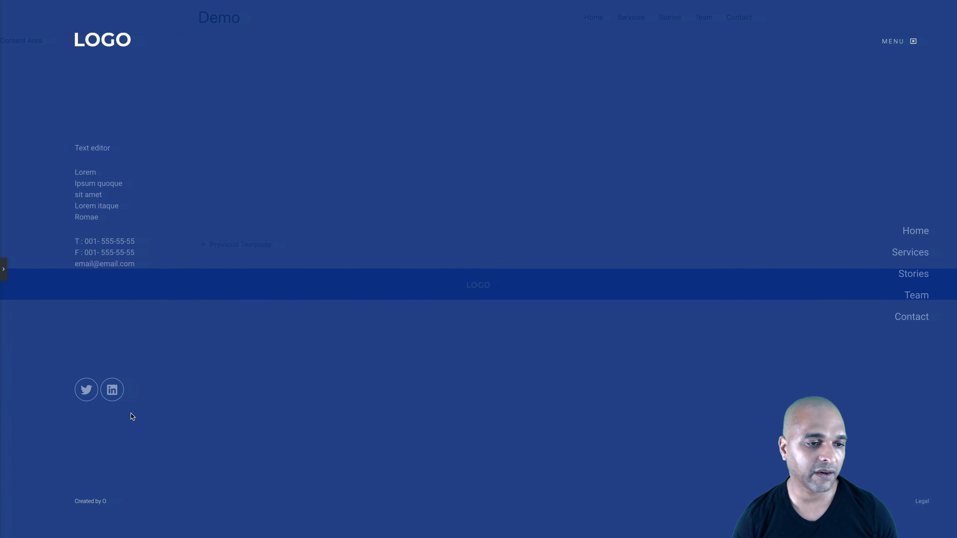
click(4, 268)
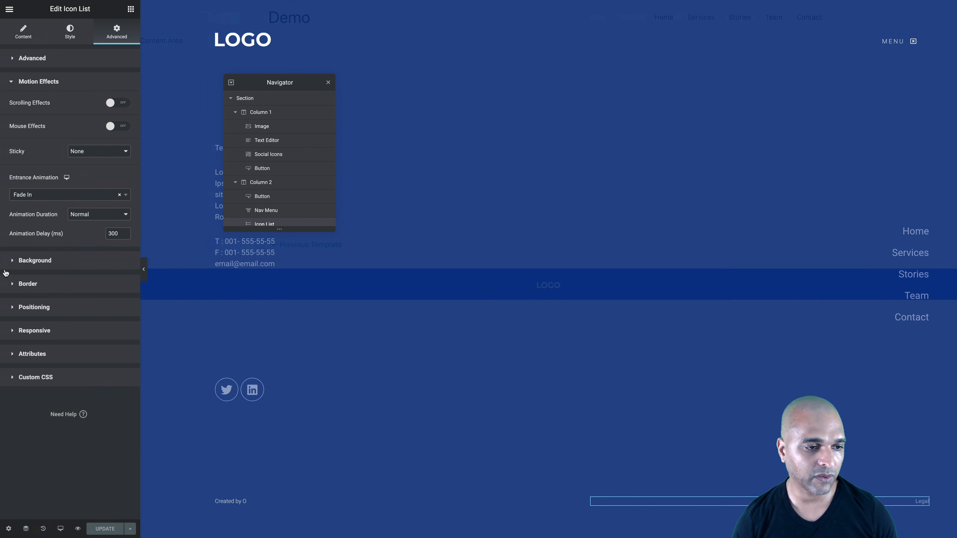
Switch to the tablet preview and move the Navigator clear of the device frame.
click(60, 528)
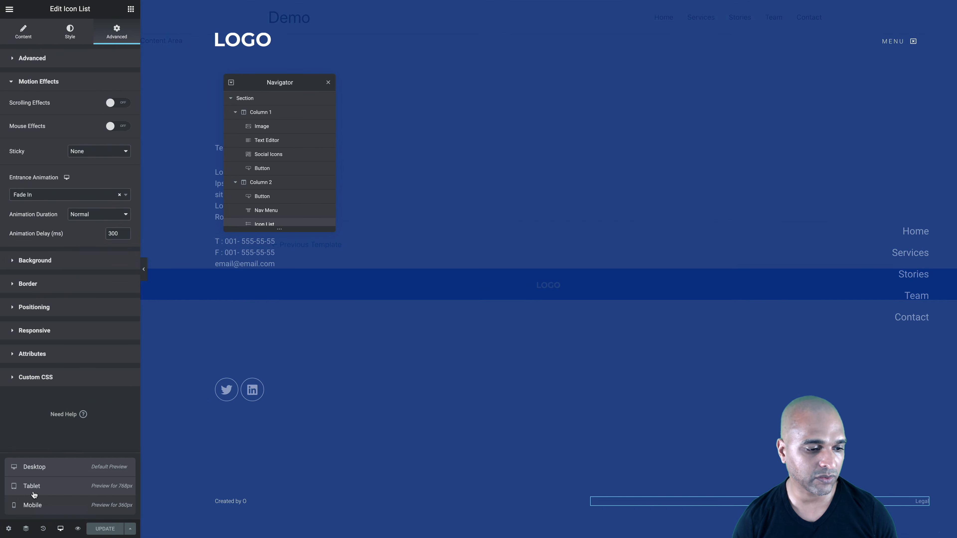
click(34, 486)
drag(257, 83, 808, 74)
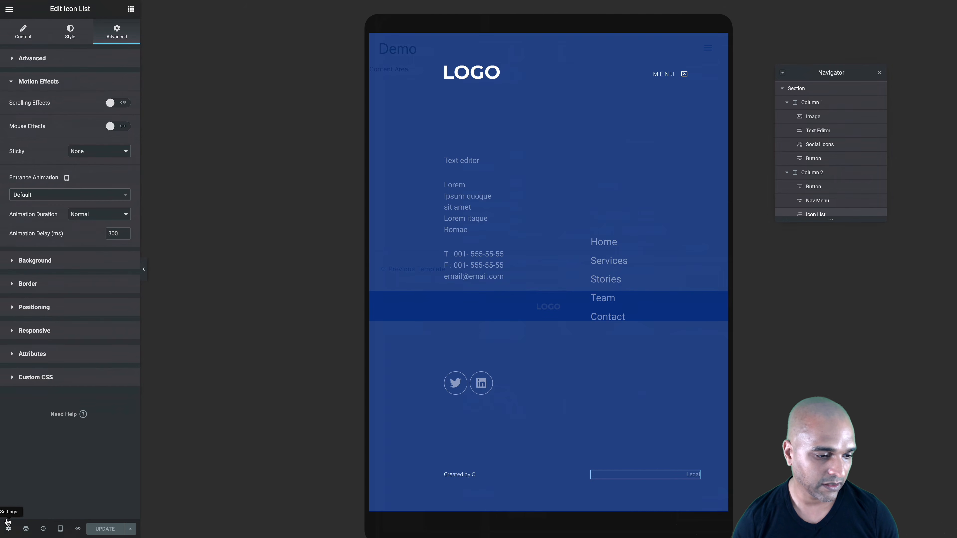
Set the popup's tablet entrance animation to Slide In Right and its exit animation to Slide Out Right.
click(21, 533)
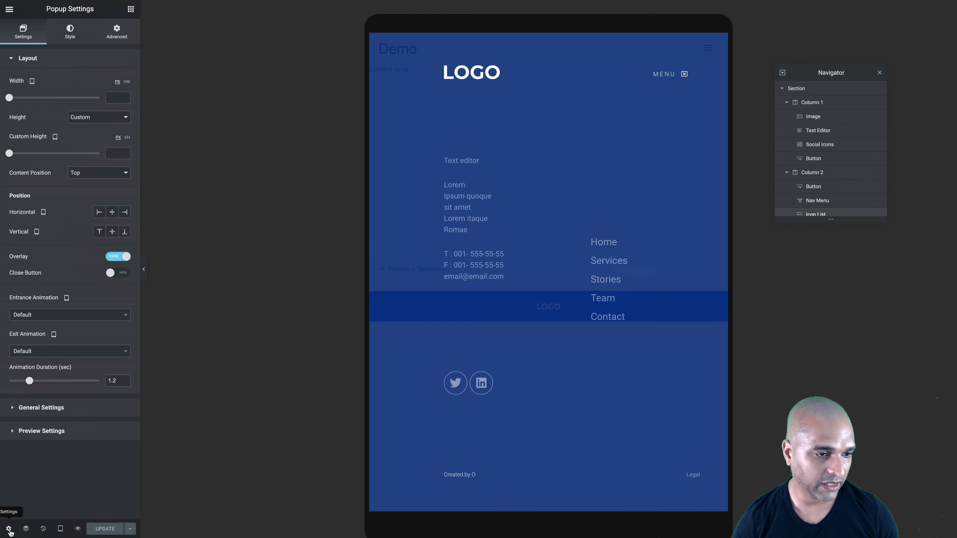
click(22, 317)
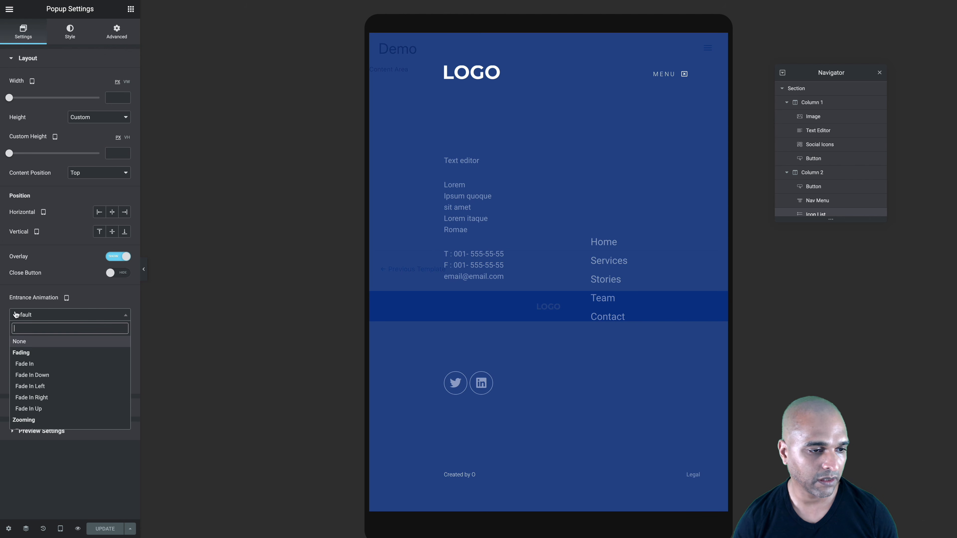
click(9, 307)
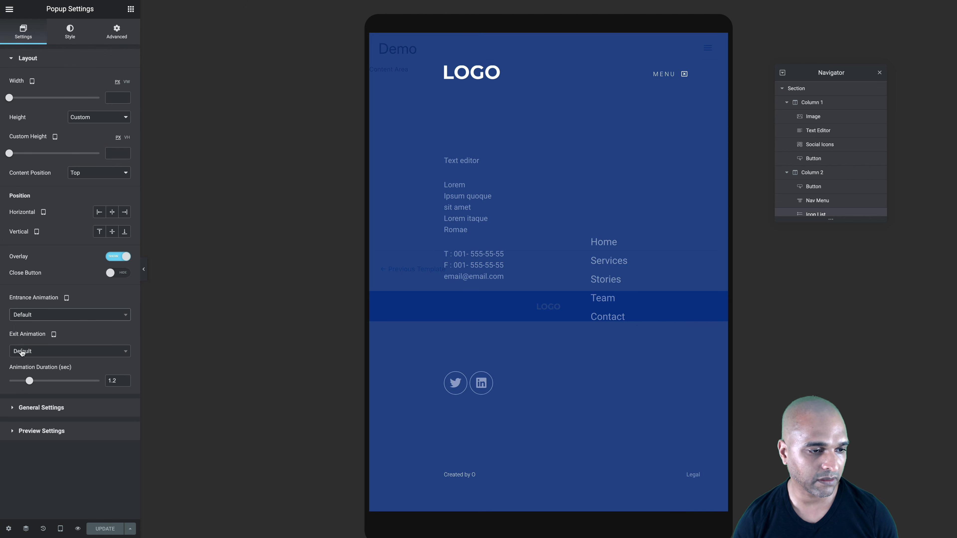
click(21, 316)
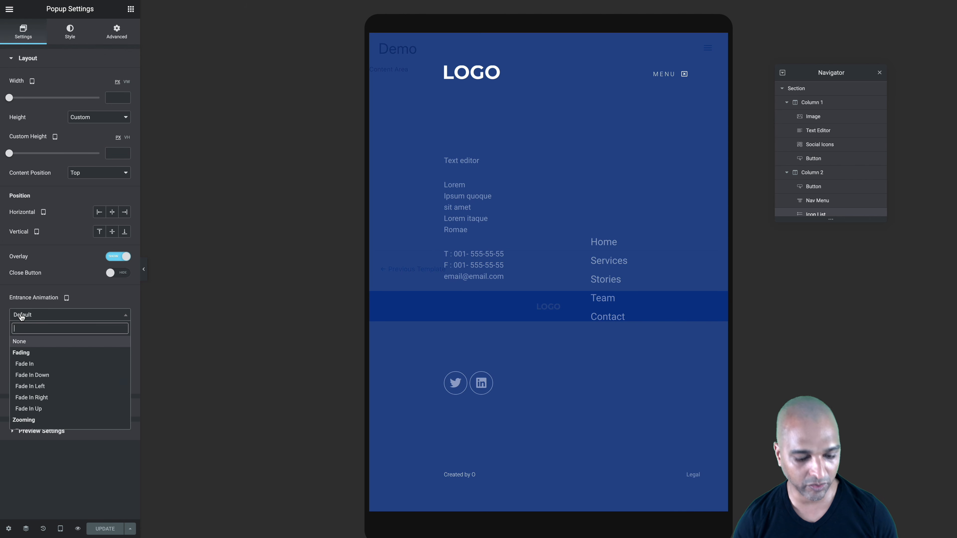
text(slide)
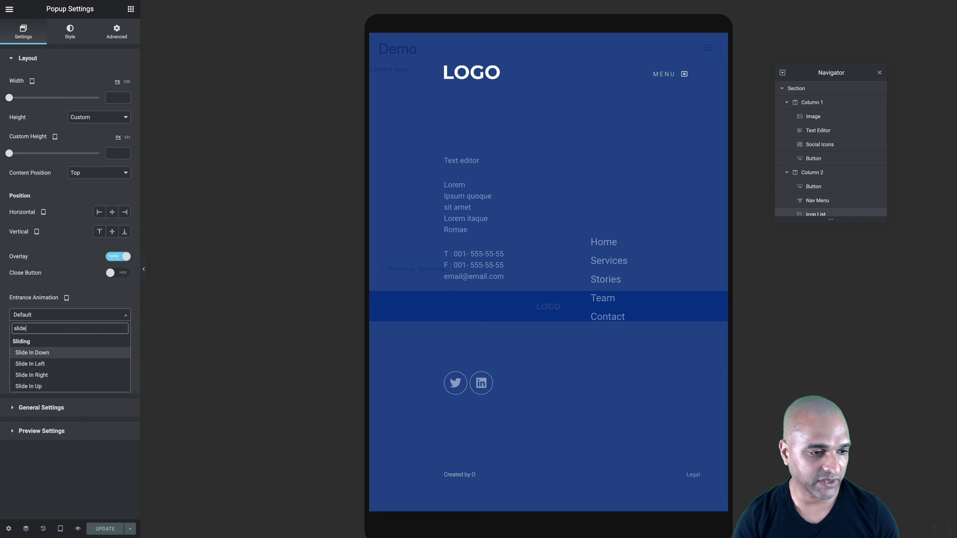
click(26, 375)
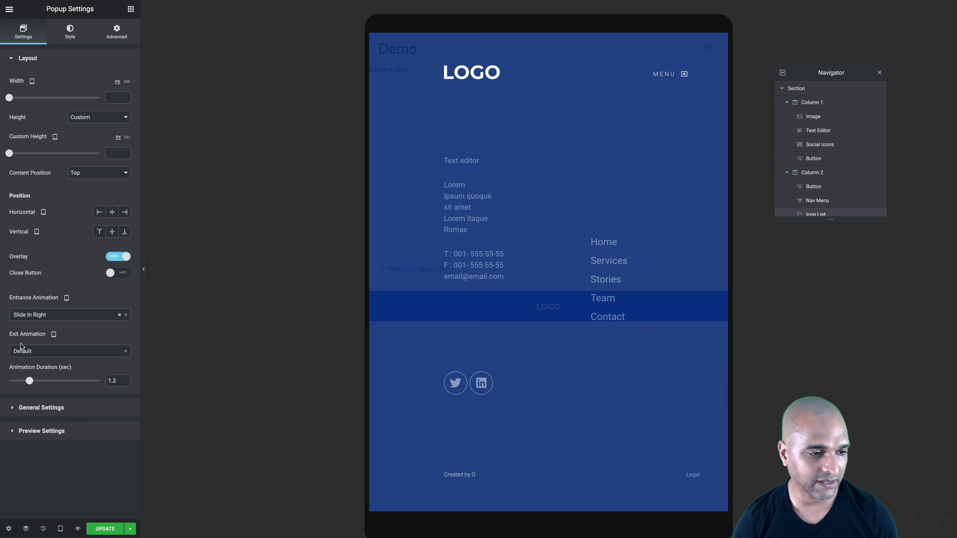
click(21, 351)
text(slide out)
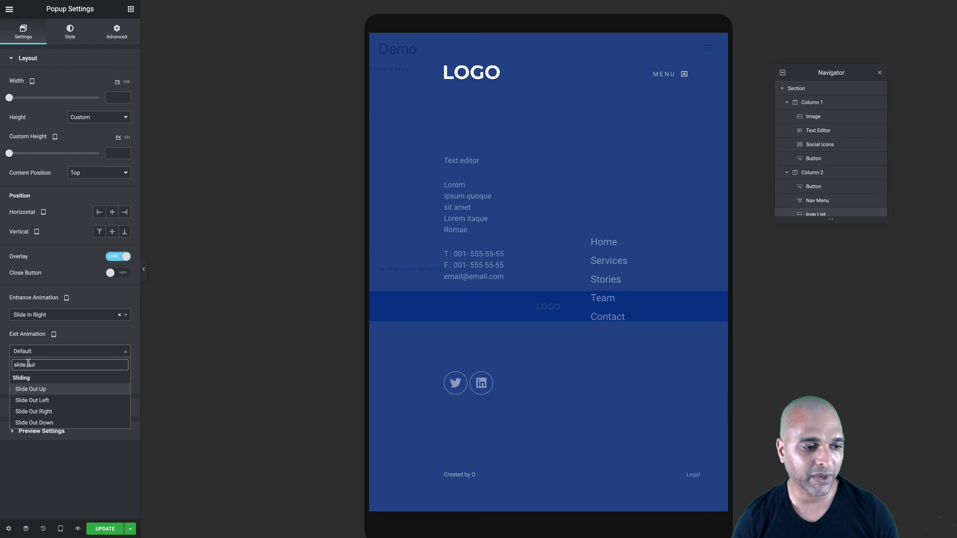
click(35, 413)
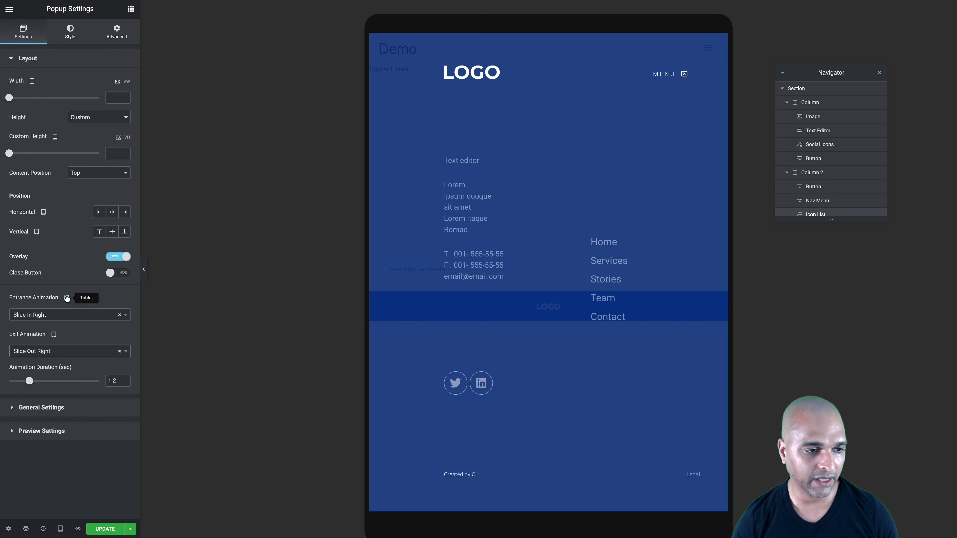
For mobile, set the popup's entrance animation to Slide In Right and its exit animation to Slide Out Right.
click(66, 307)
click(45, 314)
text(slide)
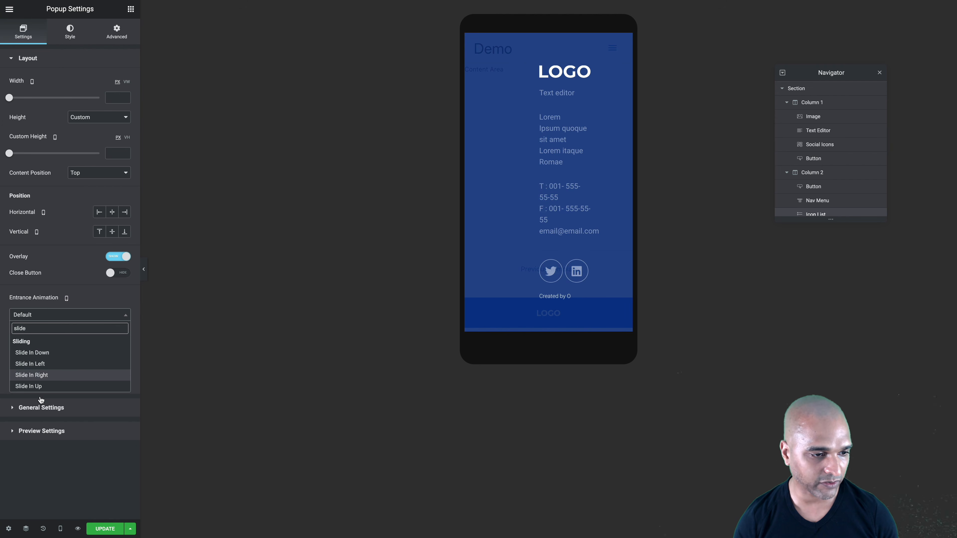
click(38, 375)
click(33, 350)
text(slide ou)
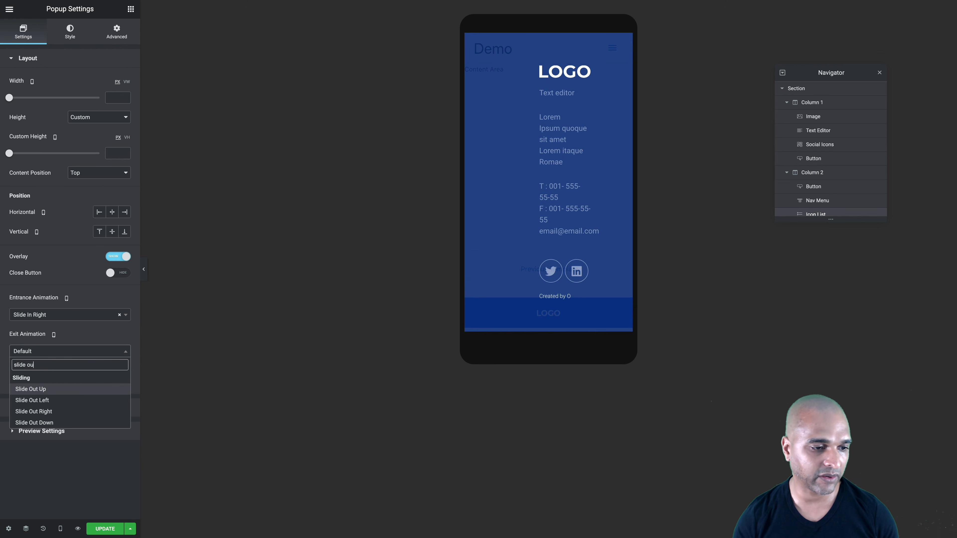
click(33, 412)
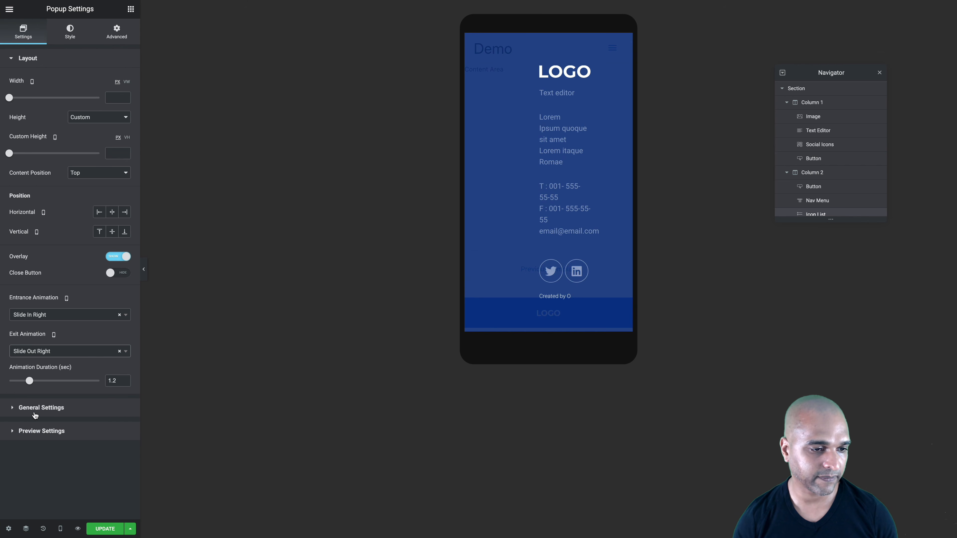
Return to the tablet preview and collapse Column 1 and Column 2 in the Navigator.
click(67, 298)
click(69, 283)
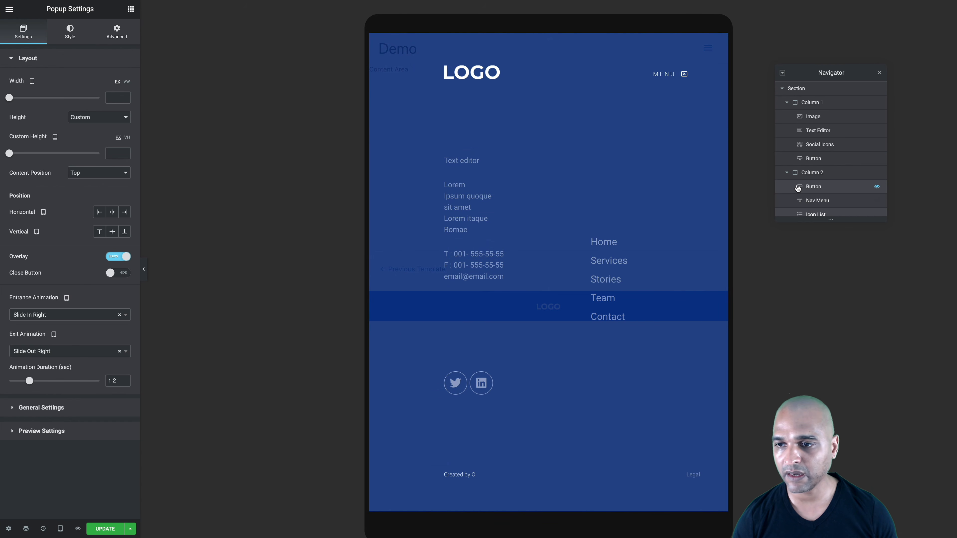
click(786, 102)
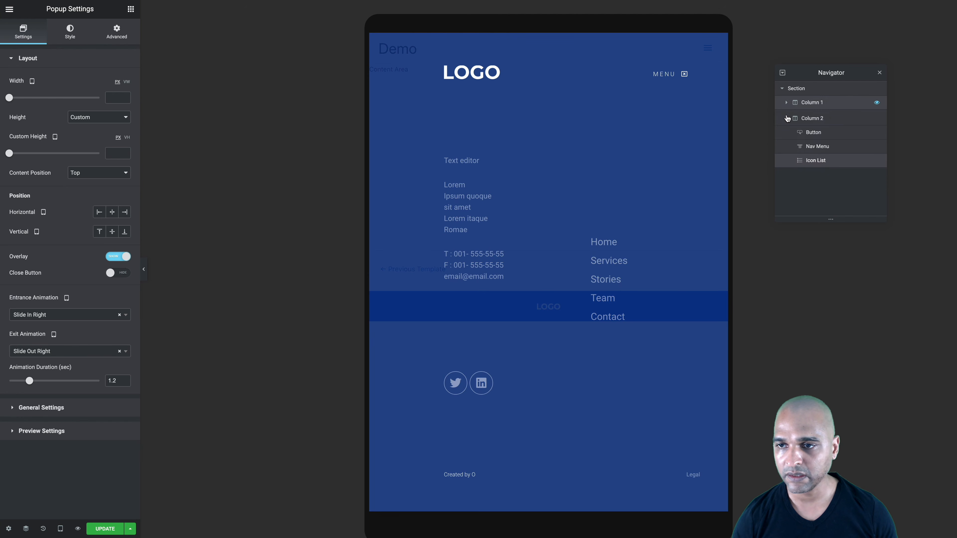
click(786, 121)
click(786, 117)
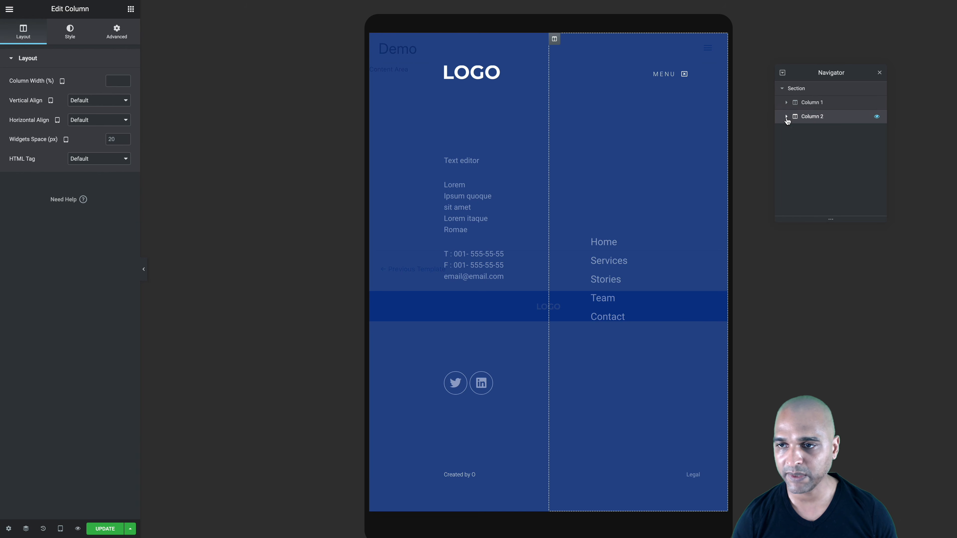
Set Column 1's tablet padding to 30 px on all sides.
click(810, 102)
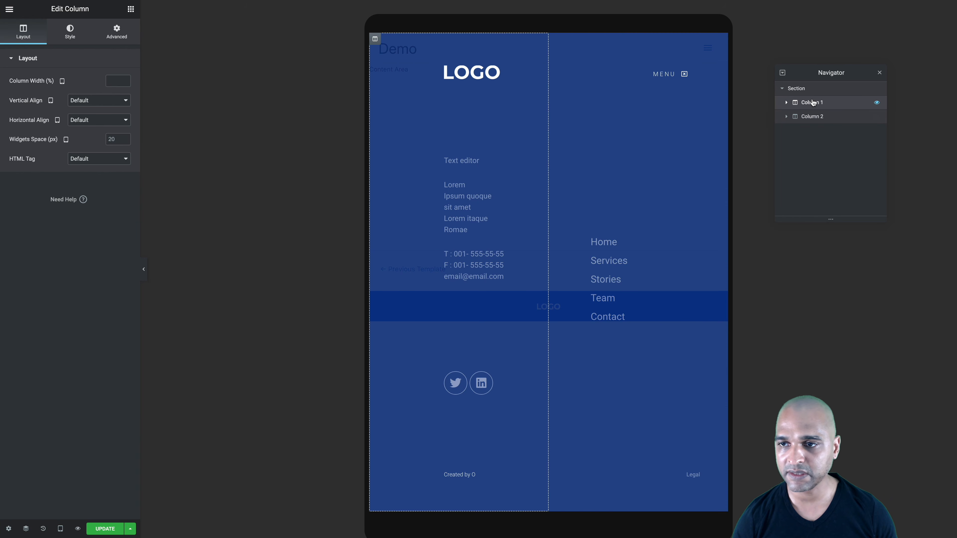
click(118, 33)
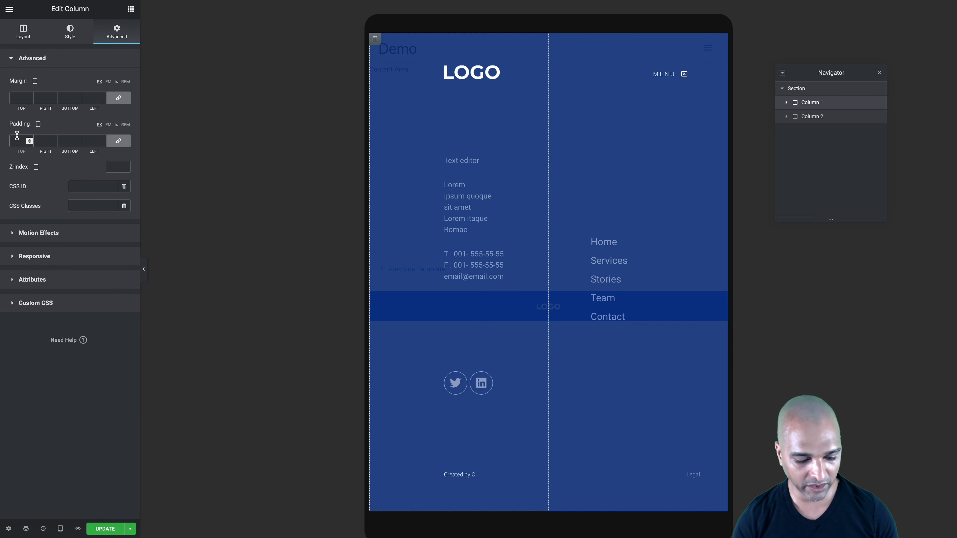
text(30)
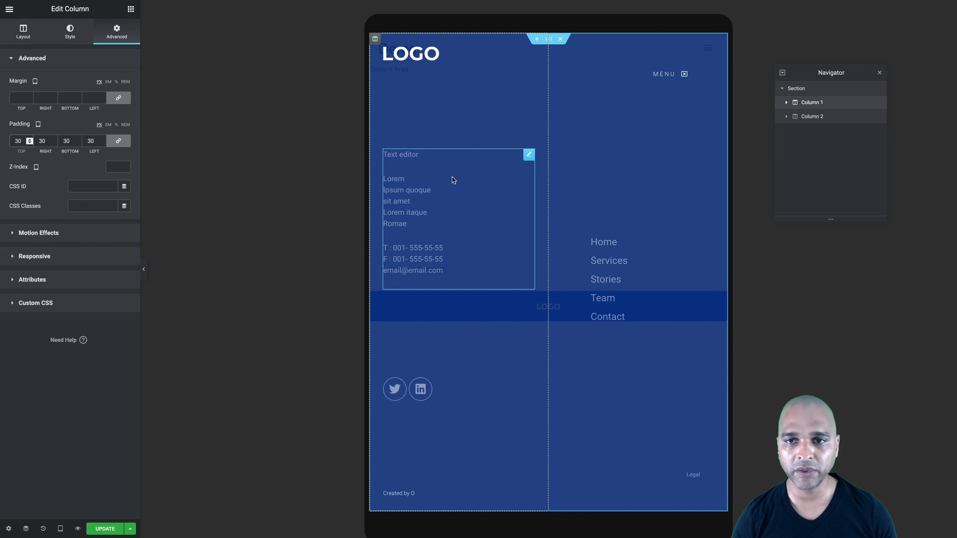
Set Column 2's tablet padding to 30 px on all sides.
click(808, 117)
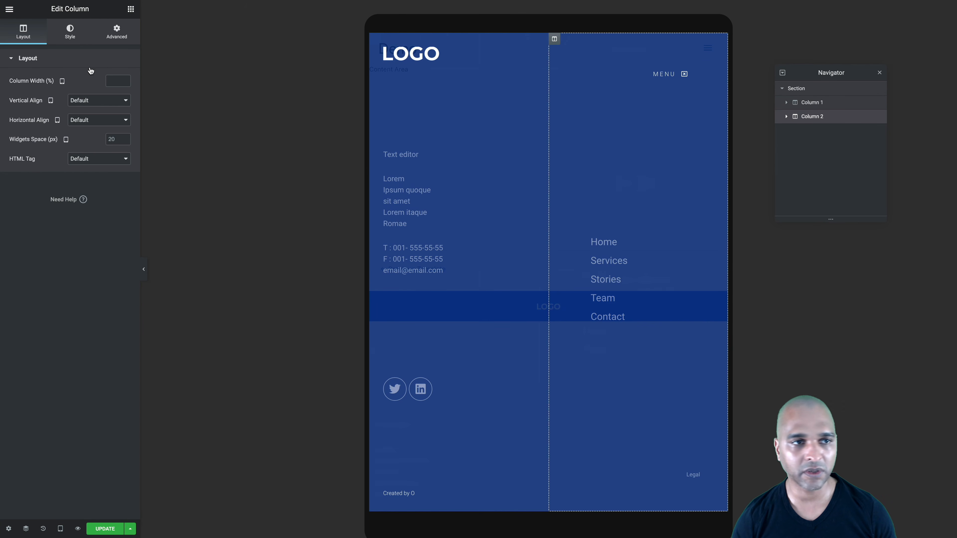
click(108, 31)
click(14, 140)
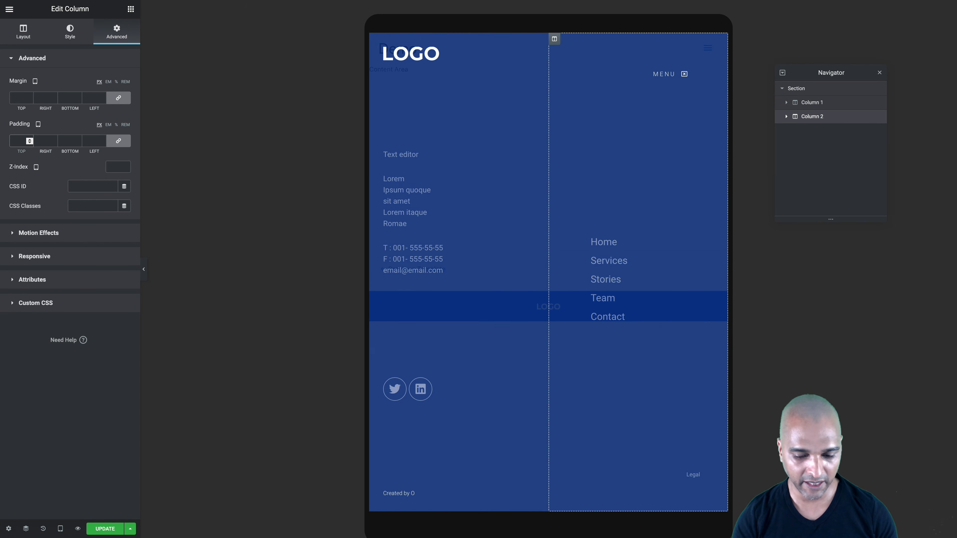
text(30)
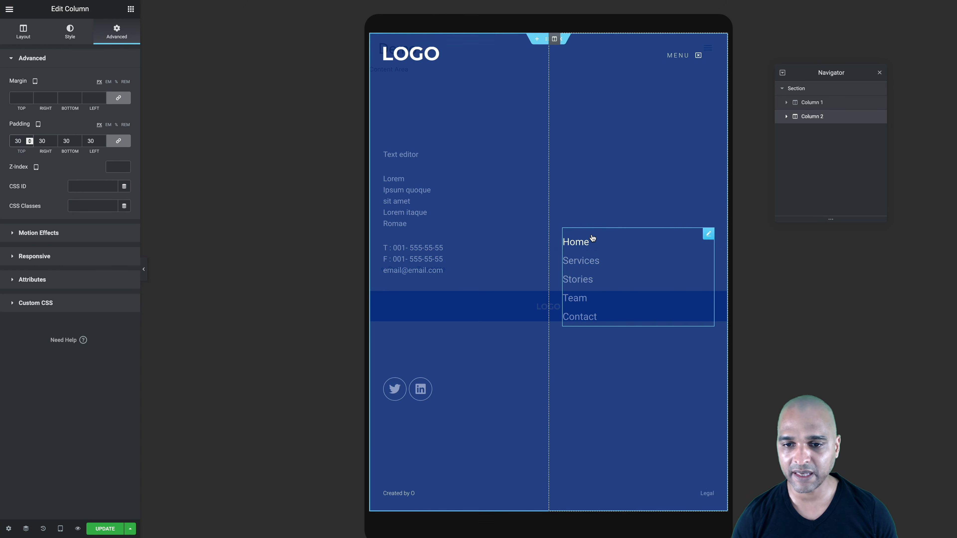
Set the tablet horizontal padding of the Nav Menu's dropdown items to 40.
click(707, 233)
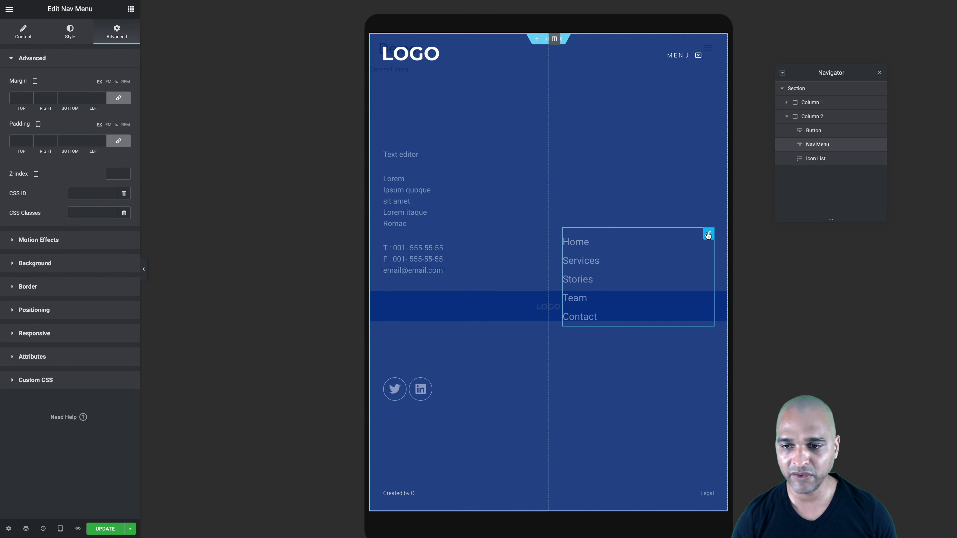
click(66, 36)
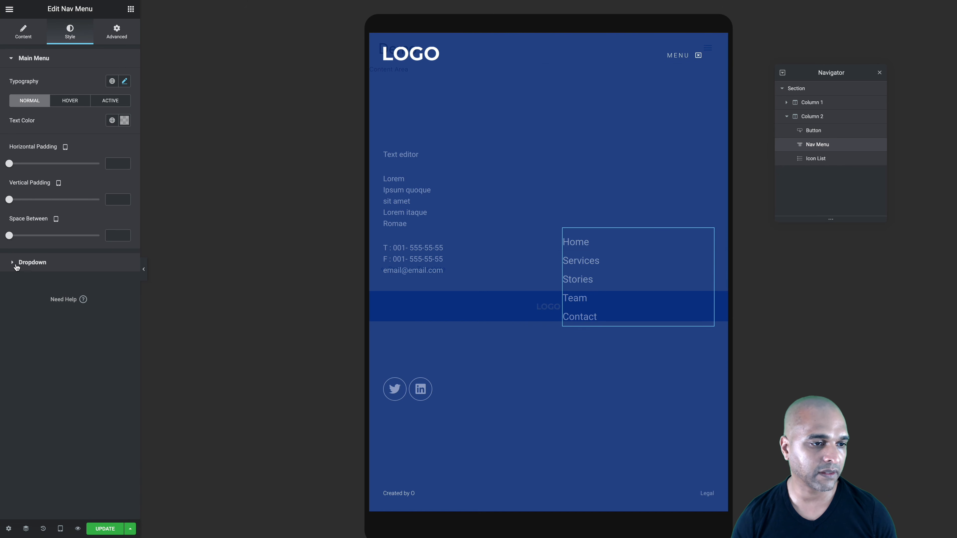
click(26, 264)
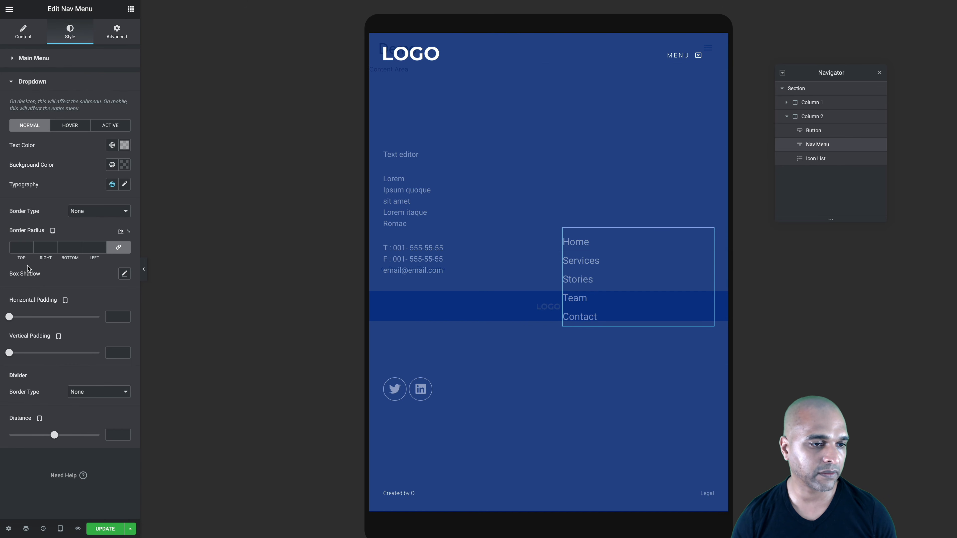
click(113, 316)
text(40)
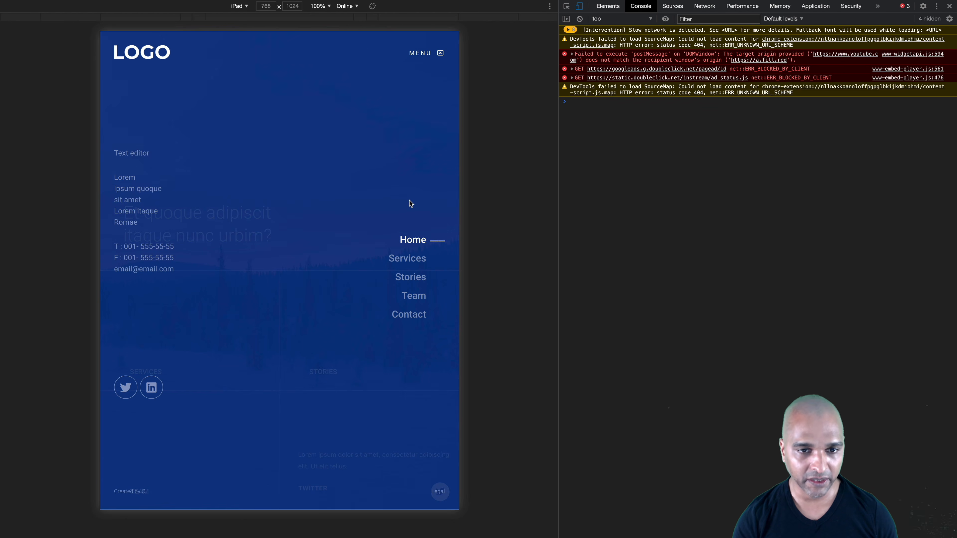
Compare the finished menu's alignment at tablet and full desktop width, and check the Nav Menu's layout options.
key(alt+super+i)
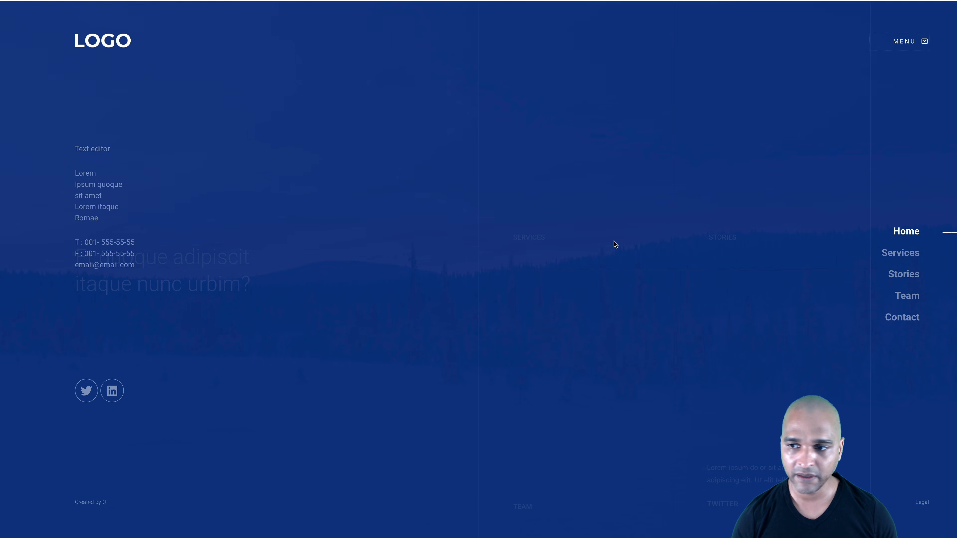
click(775, 252)
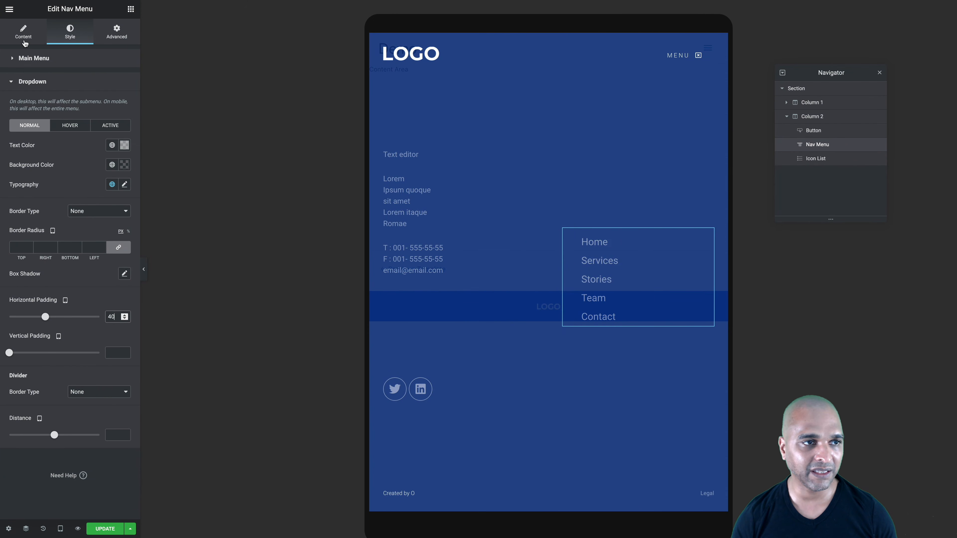
click(23, 32)
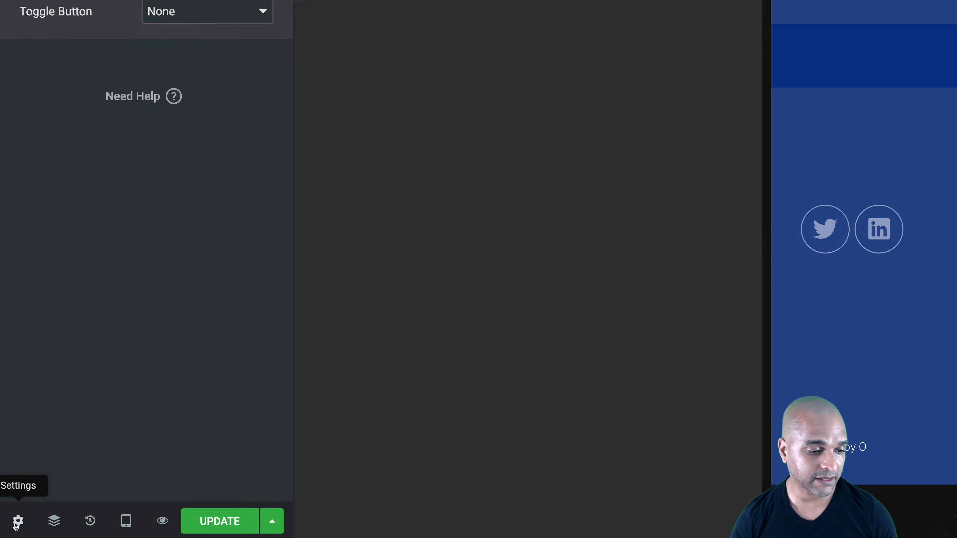
Paste custom CSS into the popup's settings that floats the nav menu items right and styles the active item's line for three screen-width ranges.
click(17, 522)
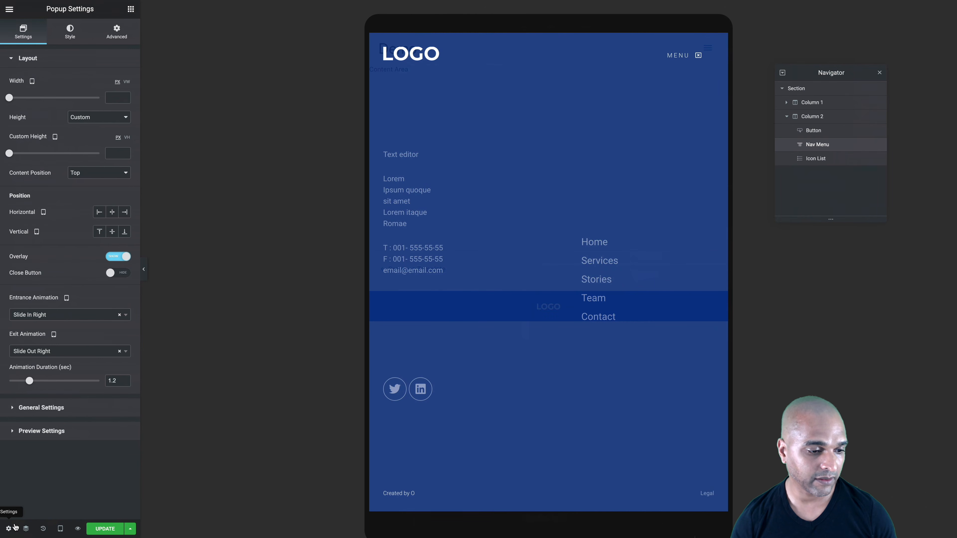
click(115, 37)
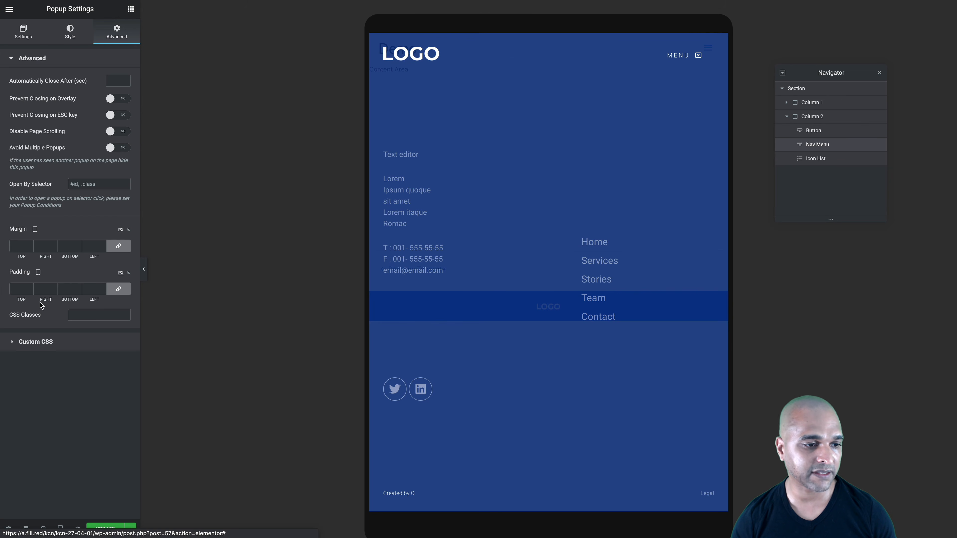
click(34, 342)
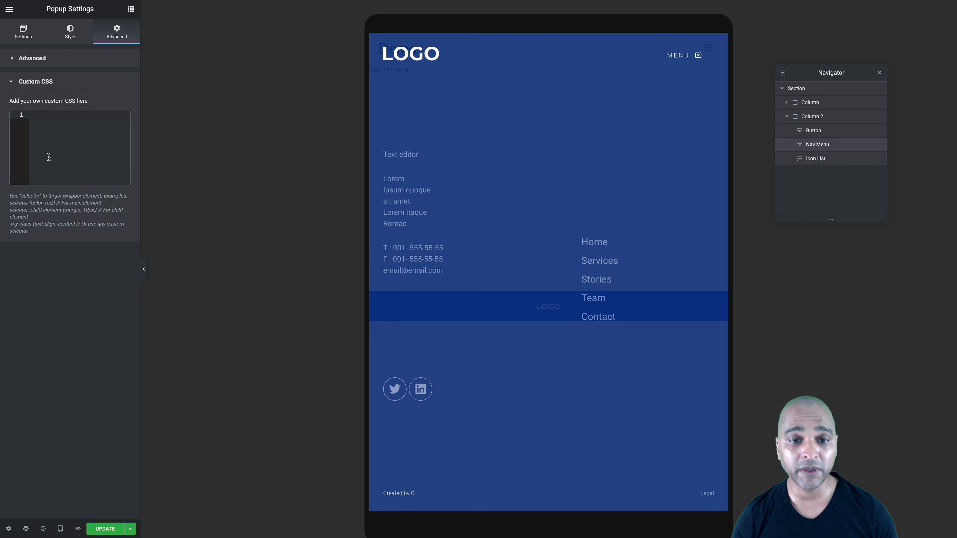
key(ctrl+v)
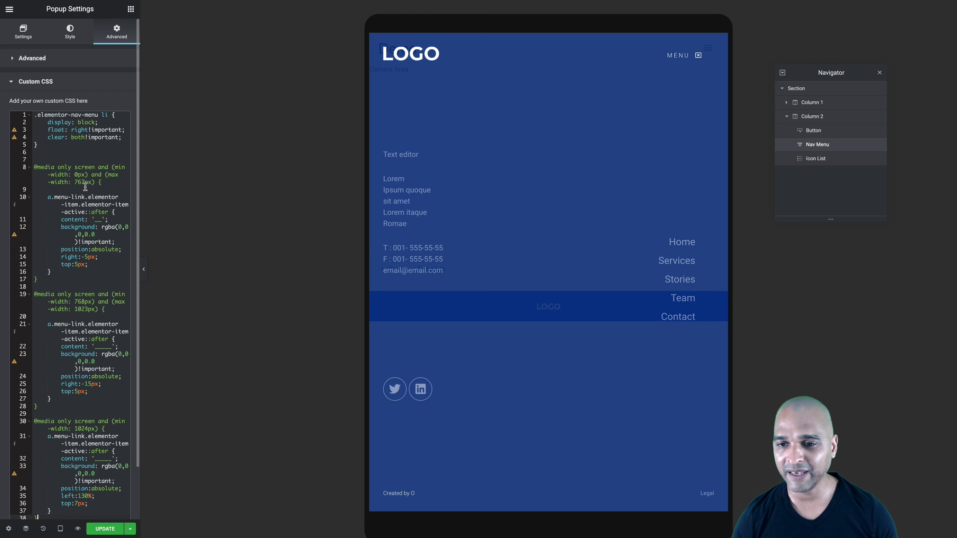
Review the .elementor-nav-menu li rule and the active-item media queries, and examine the menu on the NOVE reference site.
click(57, 144)
drag(57, 143, 34, 116)
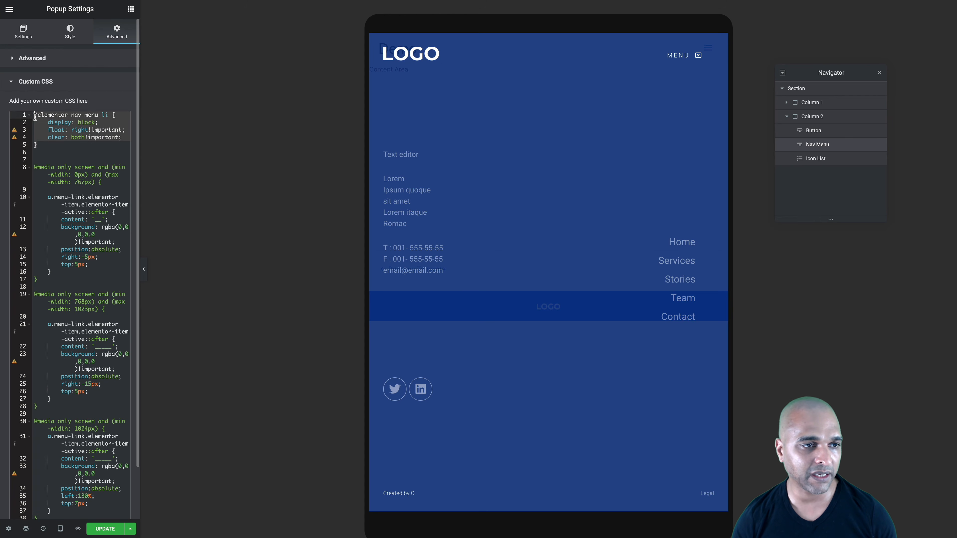
click(57, 132)
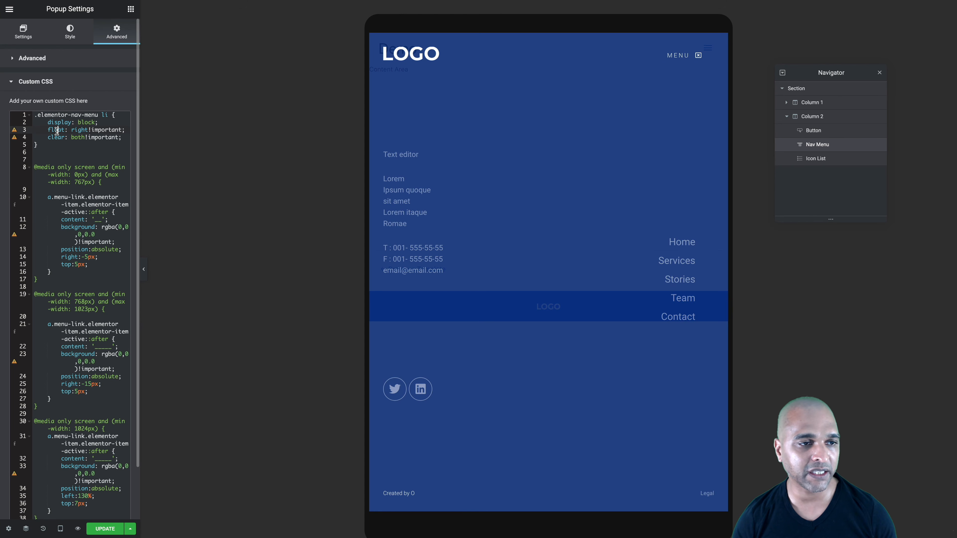
click(54, 144)
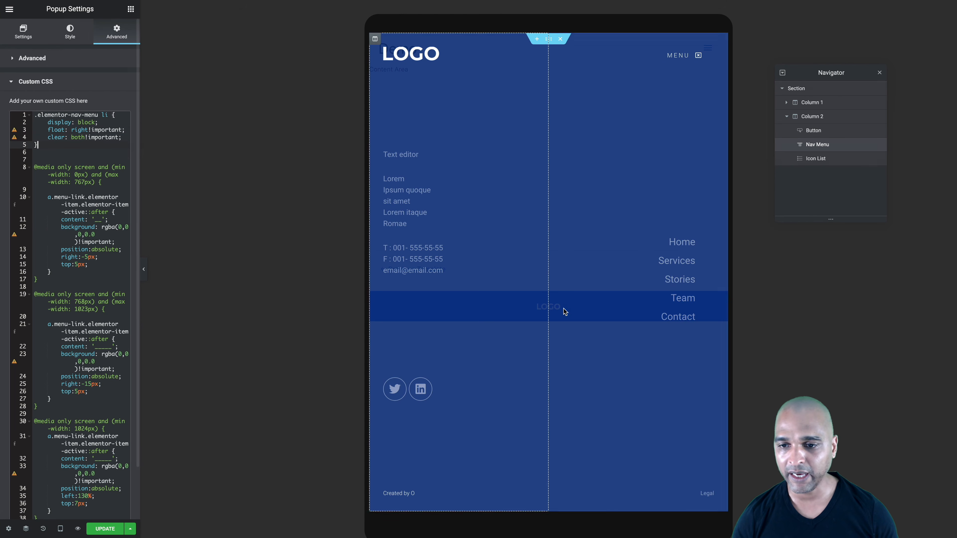
click(41, 212)
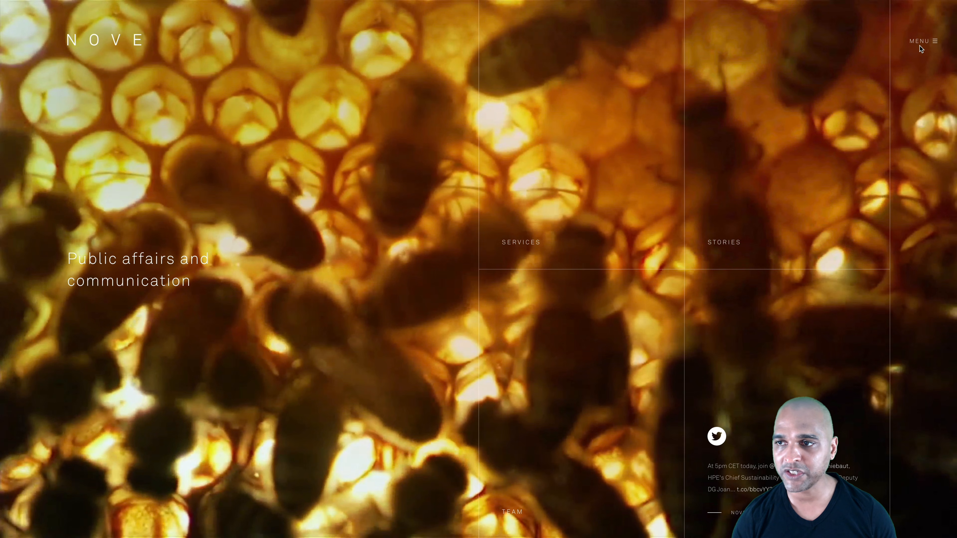
click(920, 41)
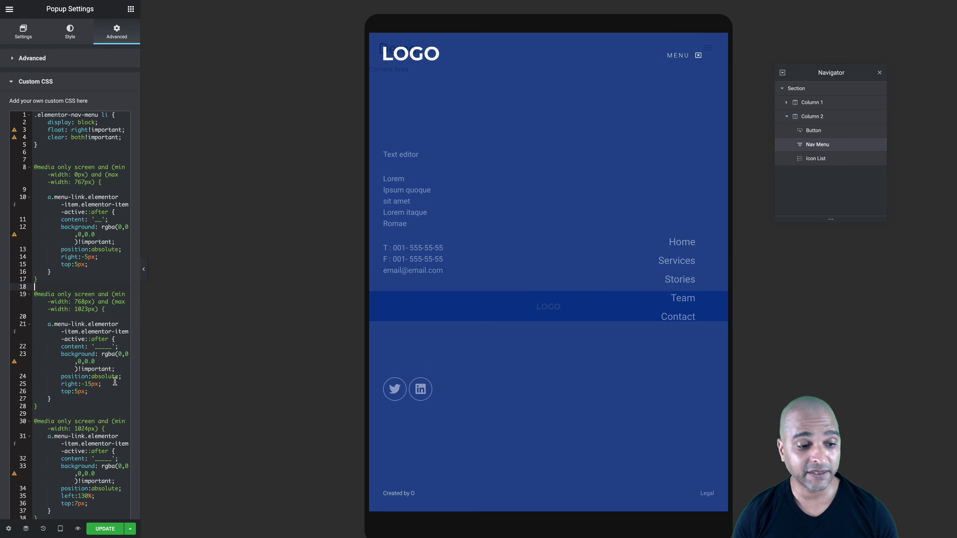
Switch to the mobile preview and set Column 1's width to 100%.
mouse_move(61, 528)
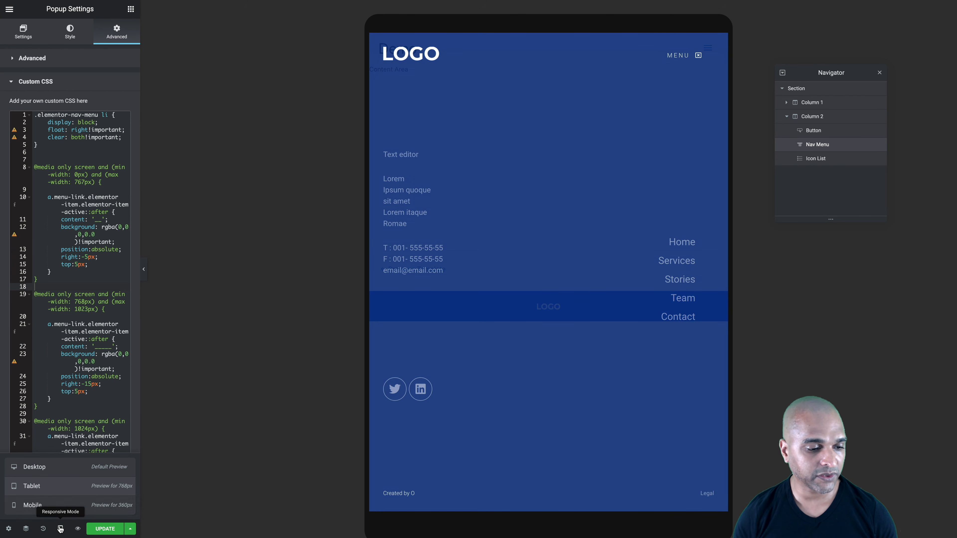
click(42, 506)
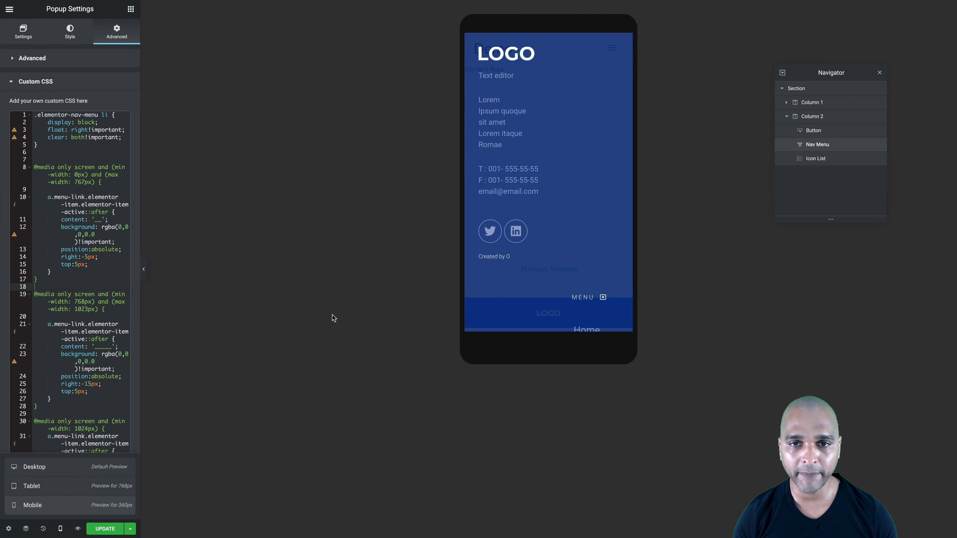
click(803, 104)
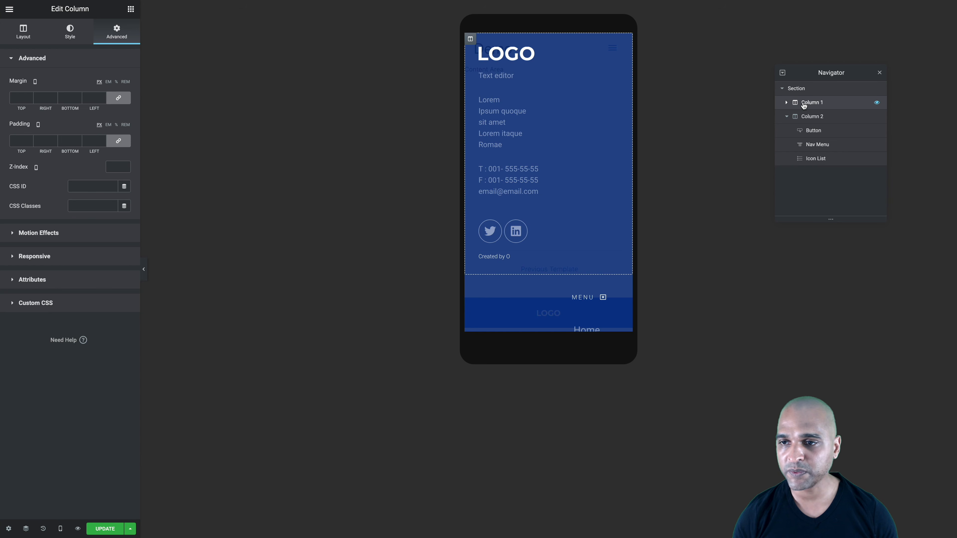
click(25, 34)
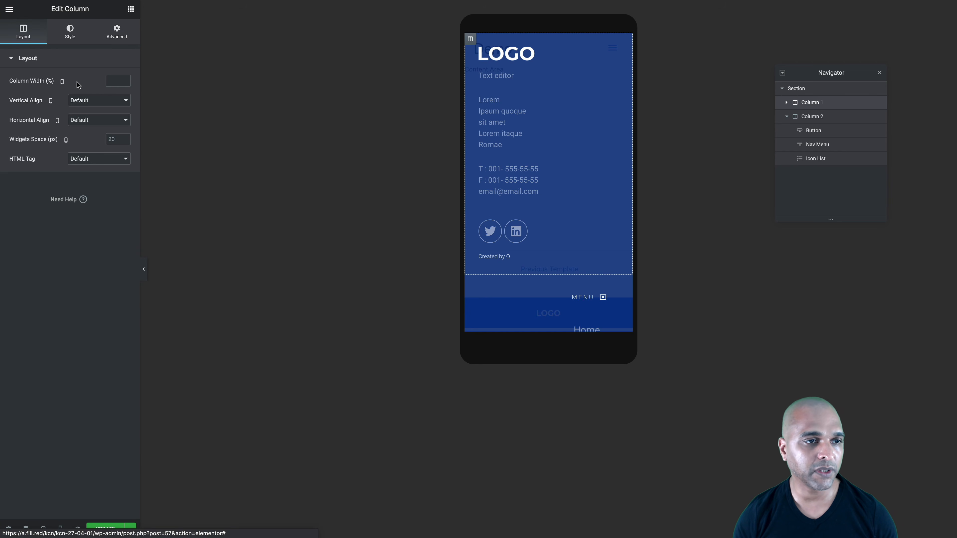
text(100)
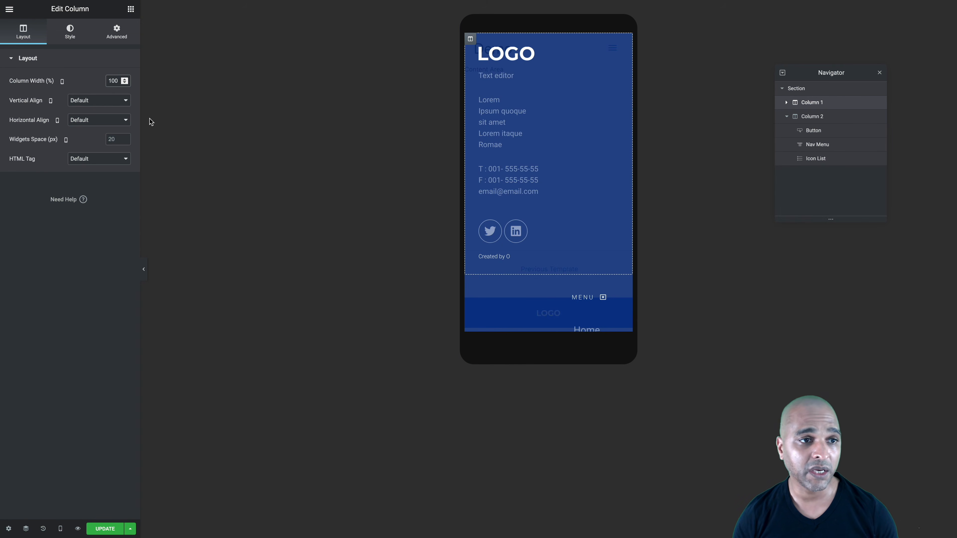
Set Column 1 to hide on mobile and hide it from the editor preview through the Navigator.
click(116, 33)
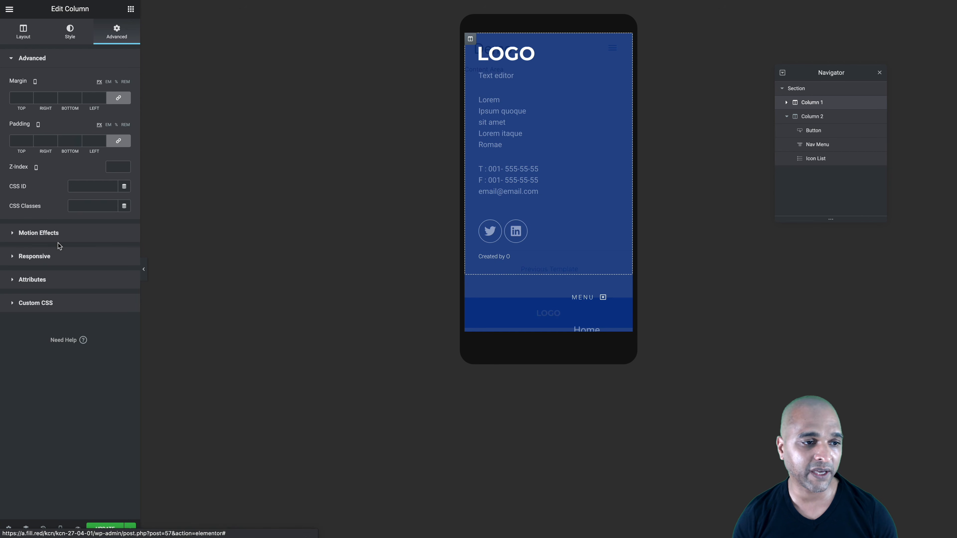
click(45, 259)
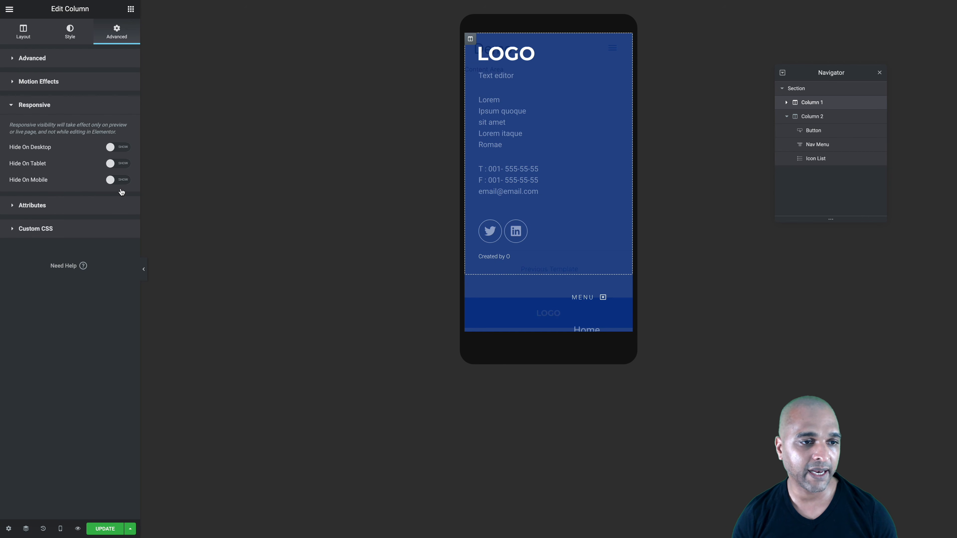
click(120, 180)
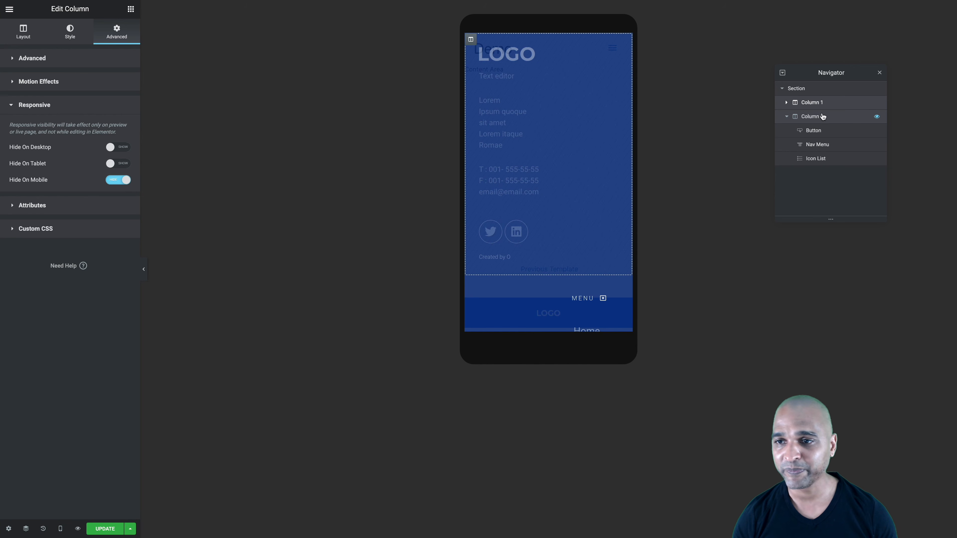
scroll(496, 192, down, 3)
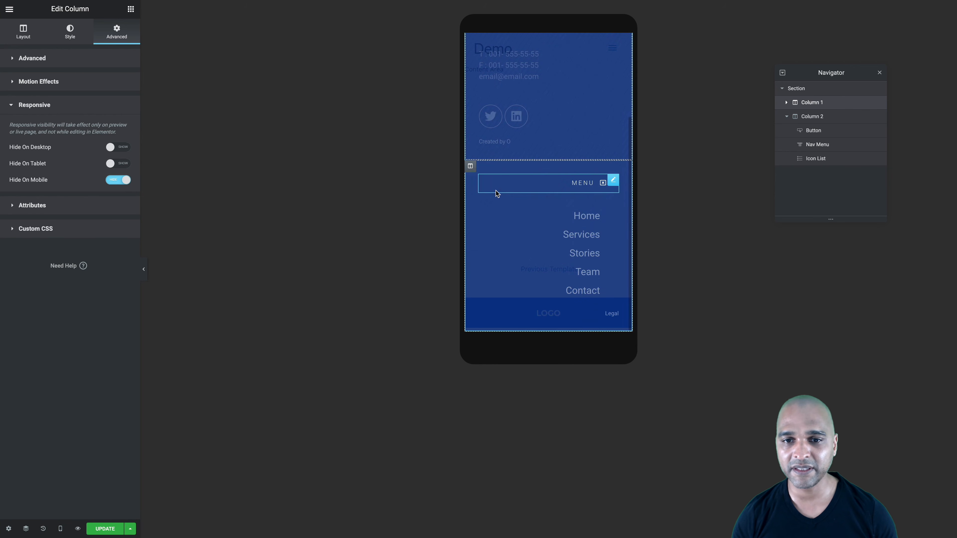
click(877, 104)
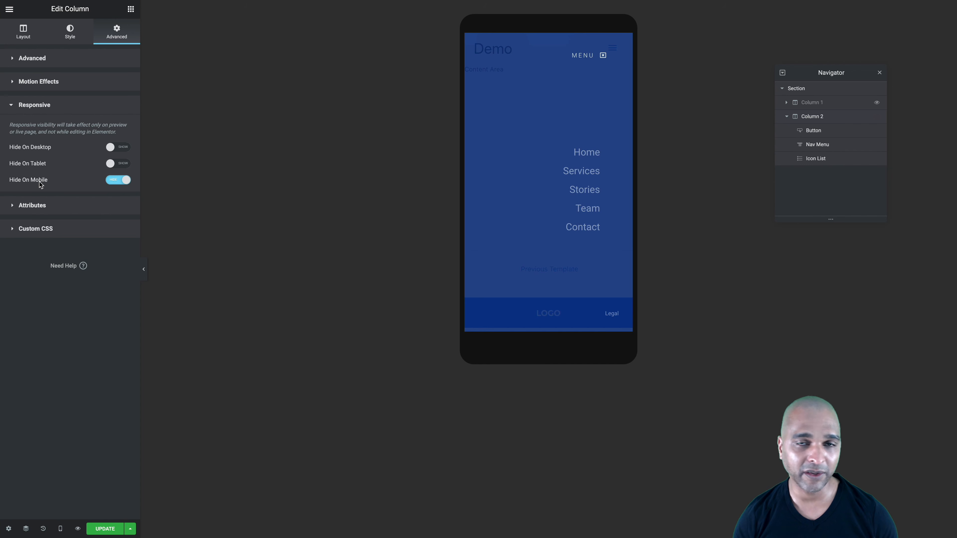
Set Column 2's mobile padding to 20 px on the top, right and bottom and 0 on the left.
click(808, 120)
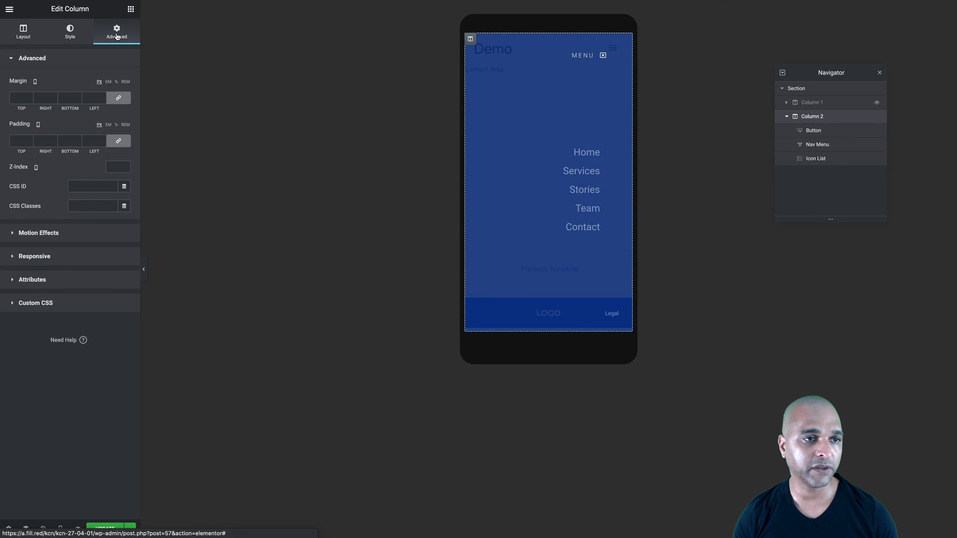
click(17, 143)
text(20)
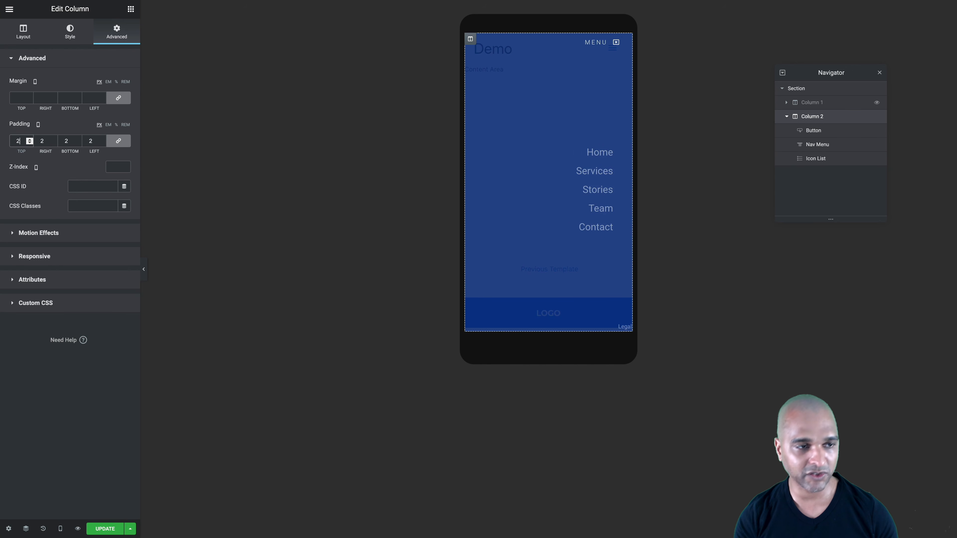
click(118, 142)
double_click(89, 142)
text(0)
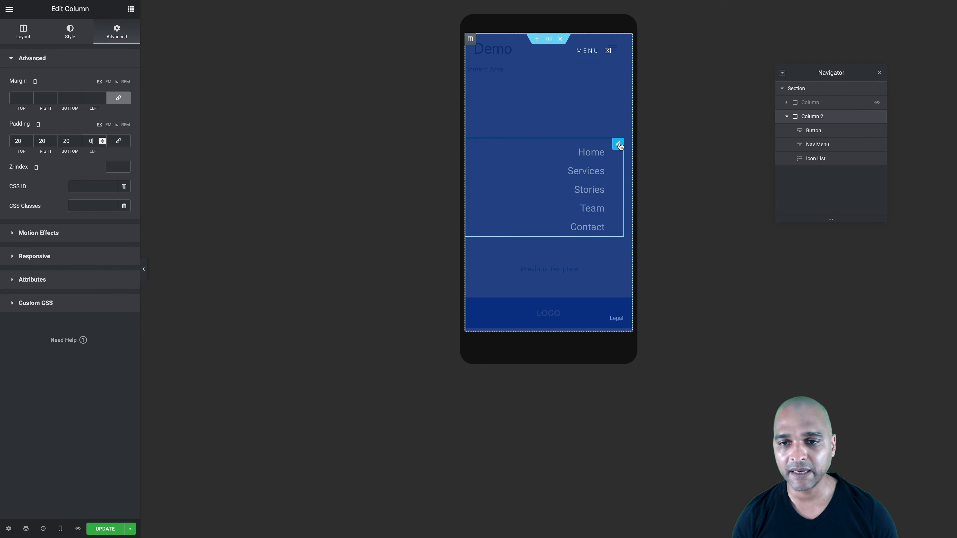
Set the mobile horizontal padding of the Nav Menu's dropdown items to 25 and update the popup.
click(611, 147)
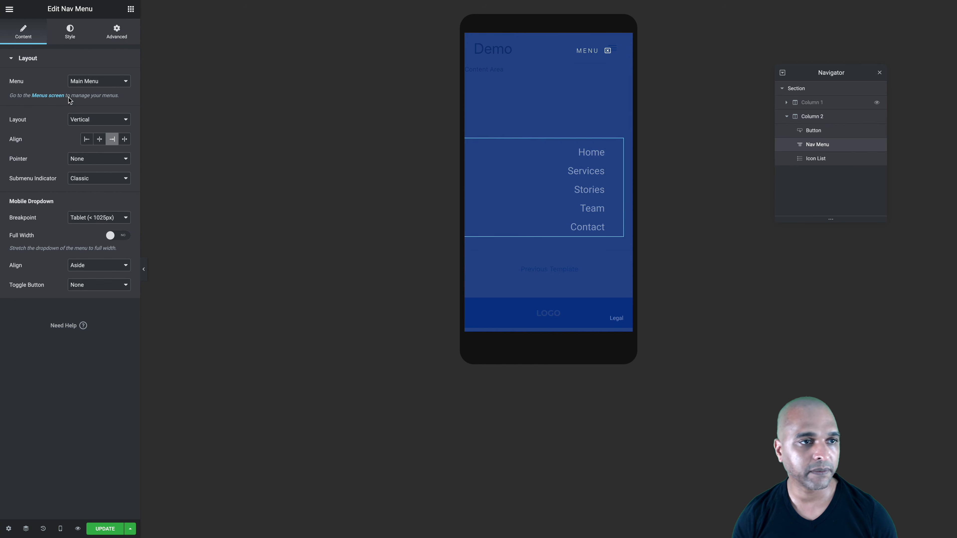
click(70, 32)
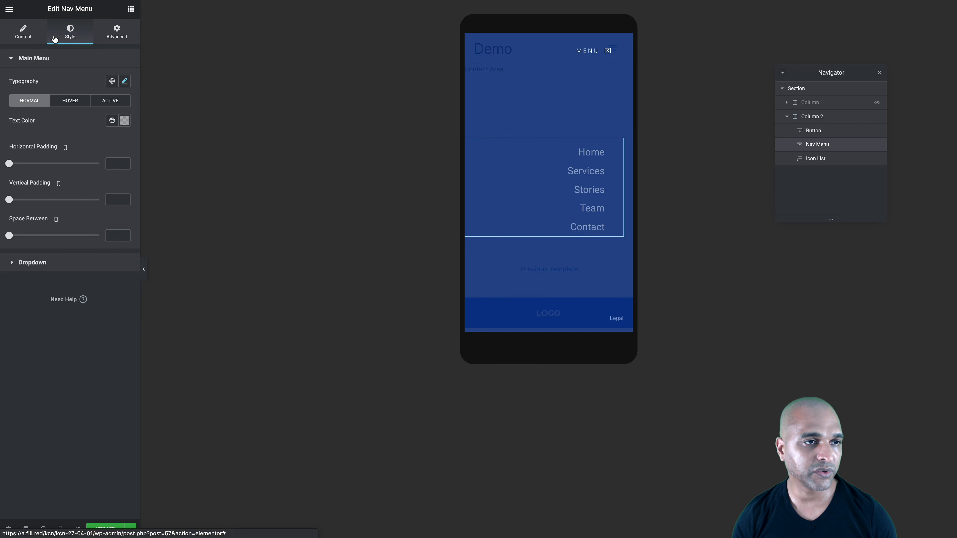
click(22, 262)
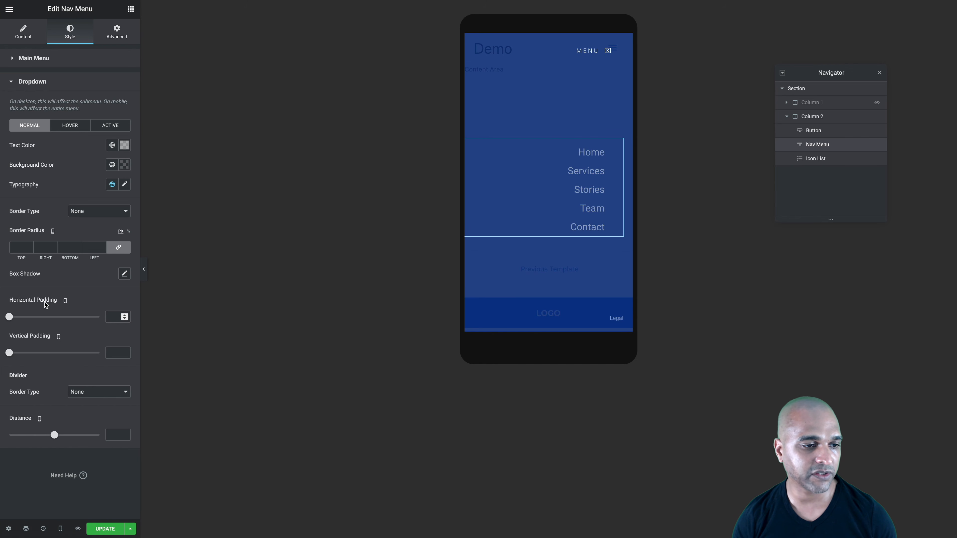
text(25)
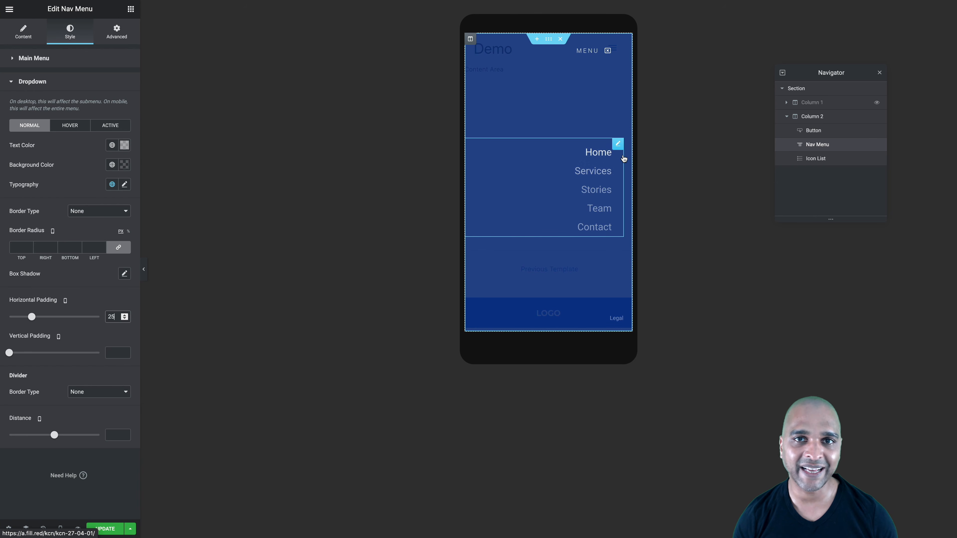
click(106, 529)
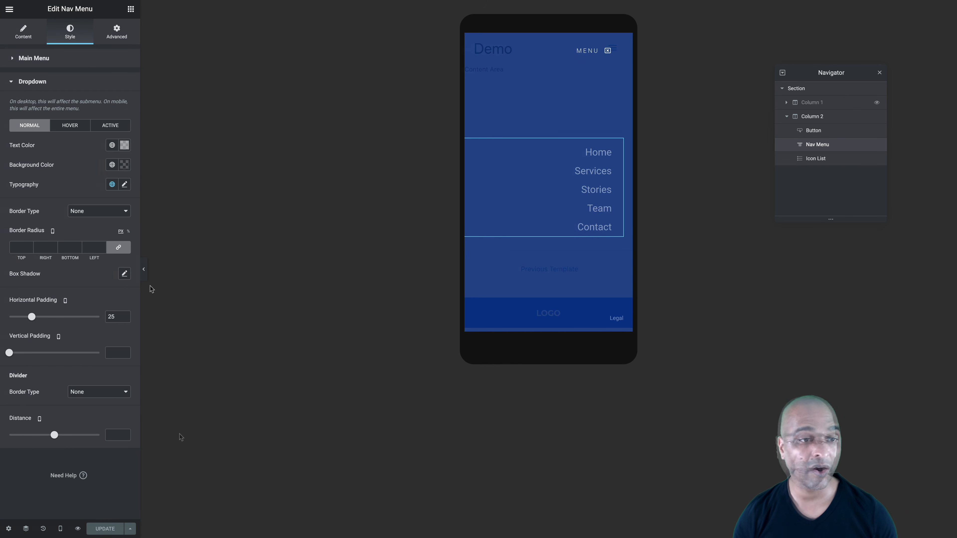
click(144, 269)
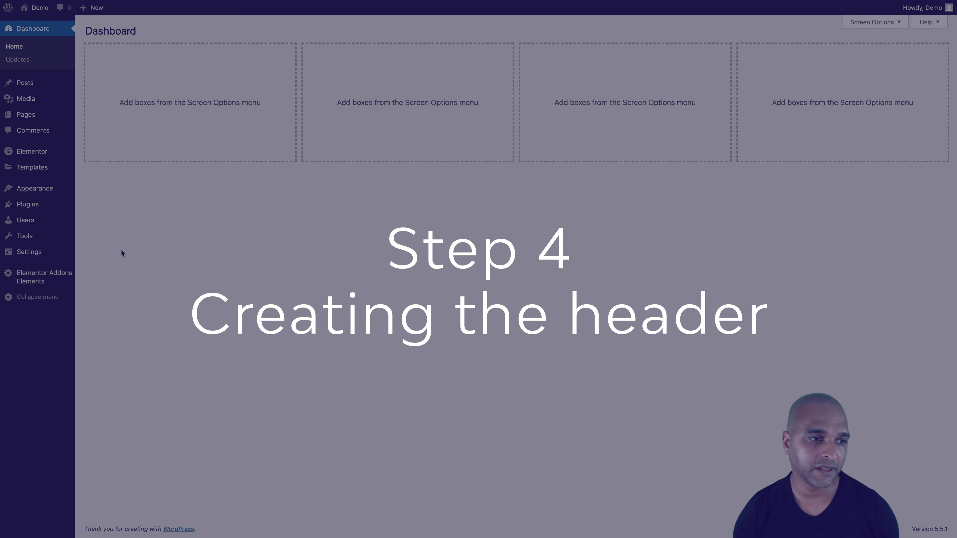
Create a new Header template named "My header" in the Theme Builder.
mouse_move(40, 169)
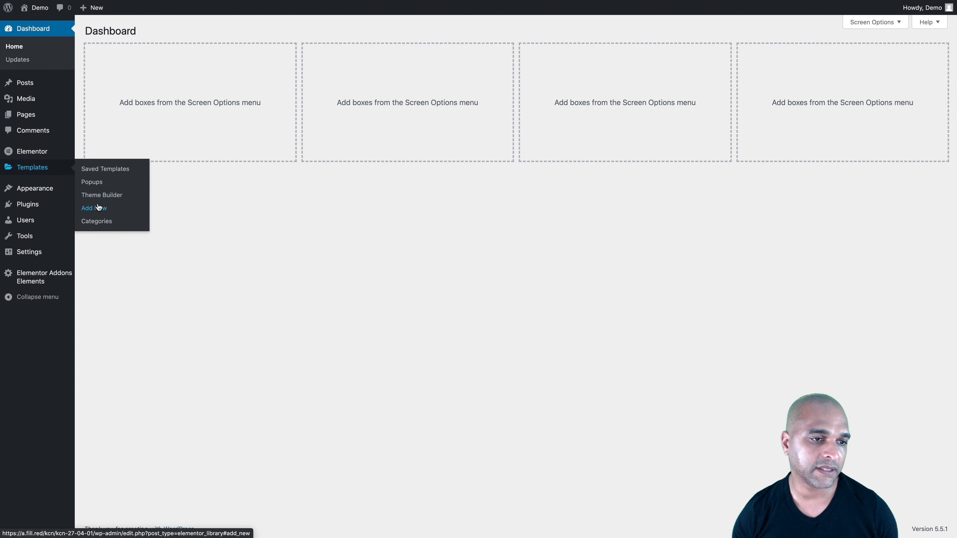
click(100, 196)
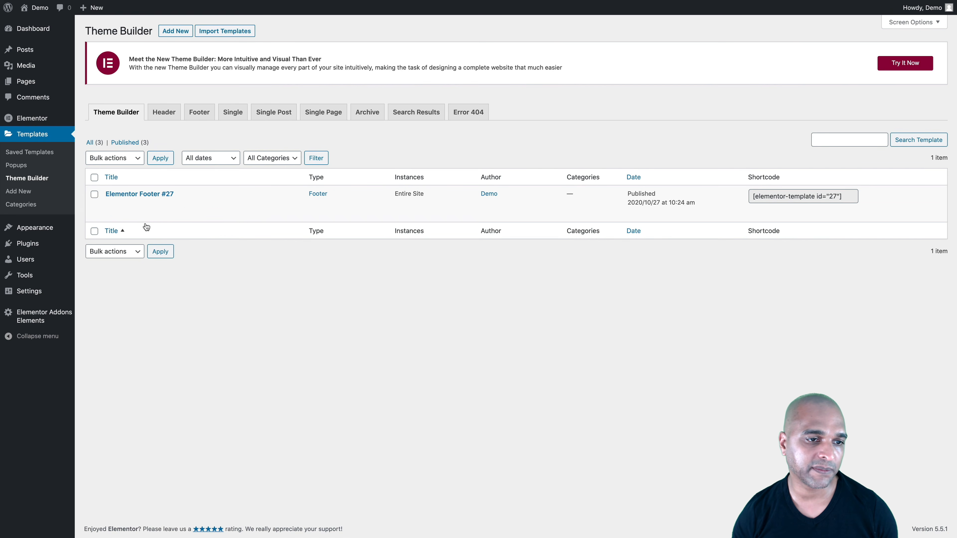
mouse_move(132, 200)
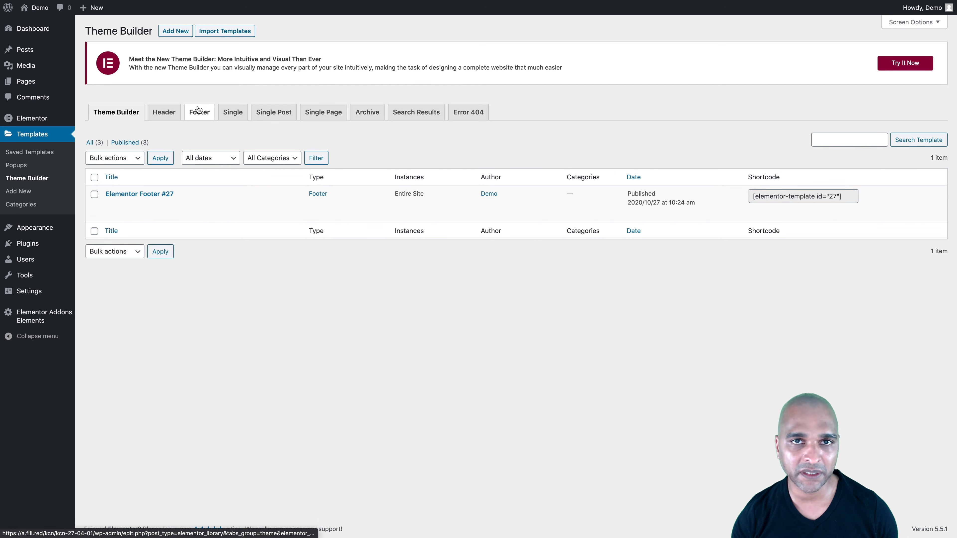
click(161, 113)
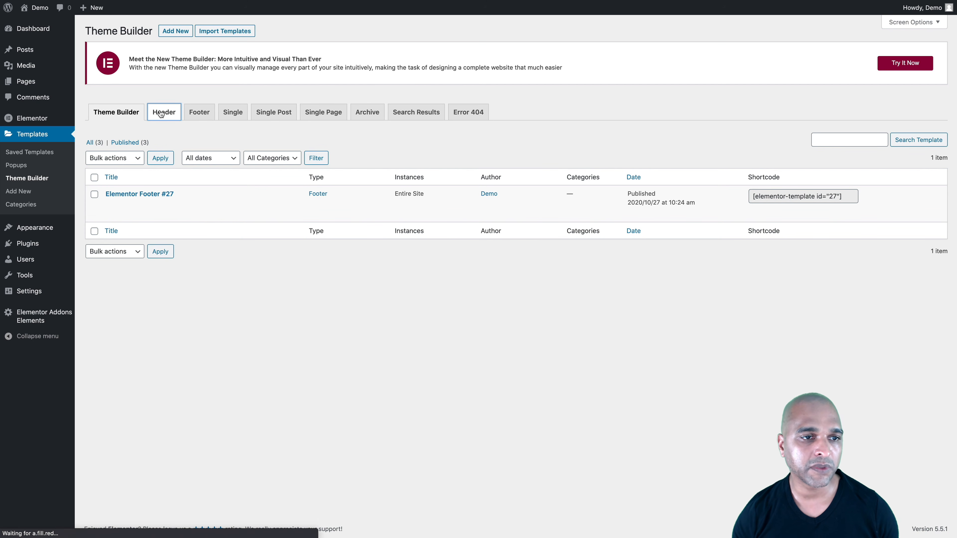
click(501, 281)
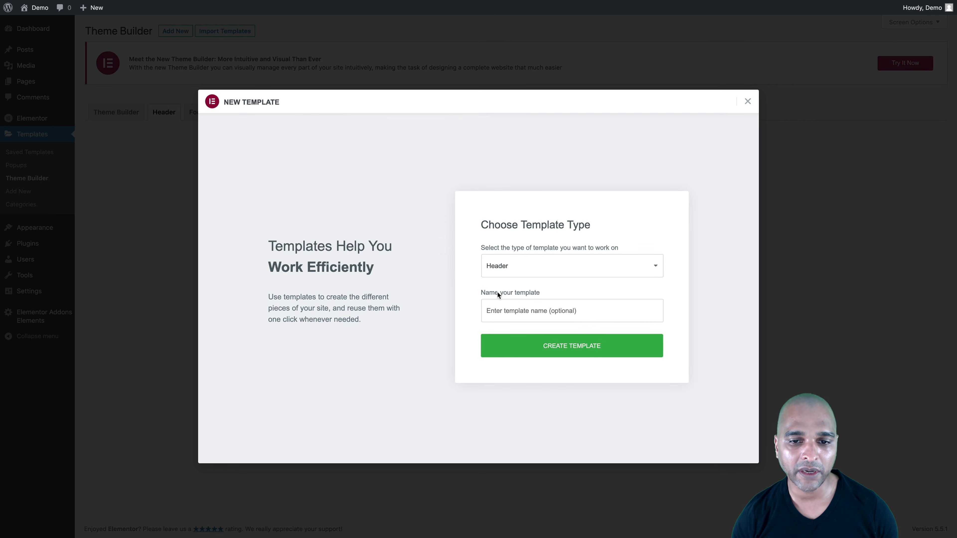
click(492, 320)
text(My header)
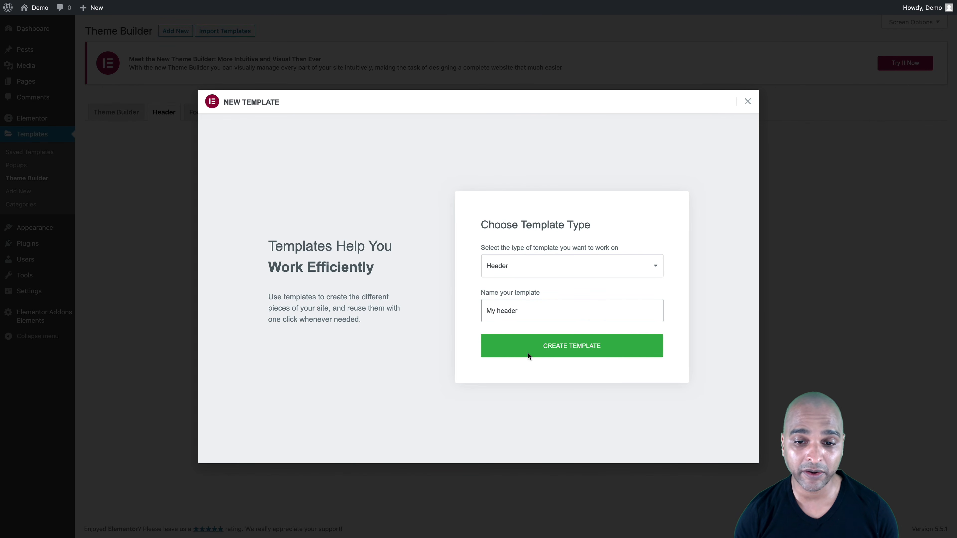
click(530, 351)
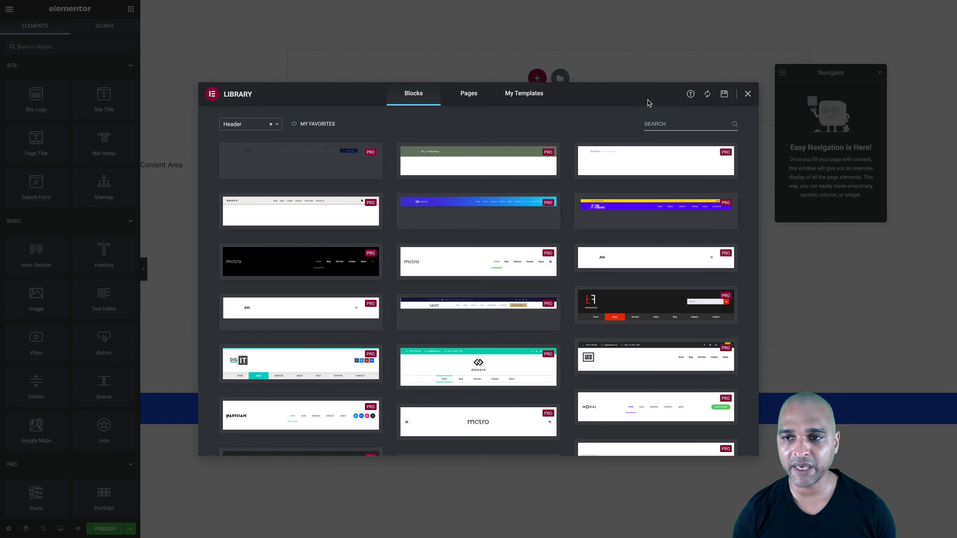
Dismiss the template library, add a section with two equal columns and set its content width to Full Width.
click(747, 95)
drag(806, 76, 839, 140)
click(535, 78)
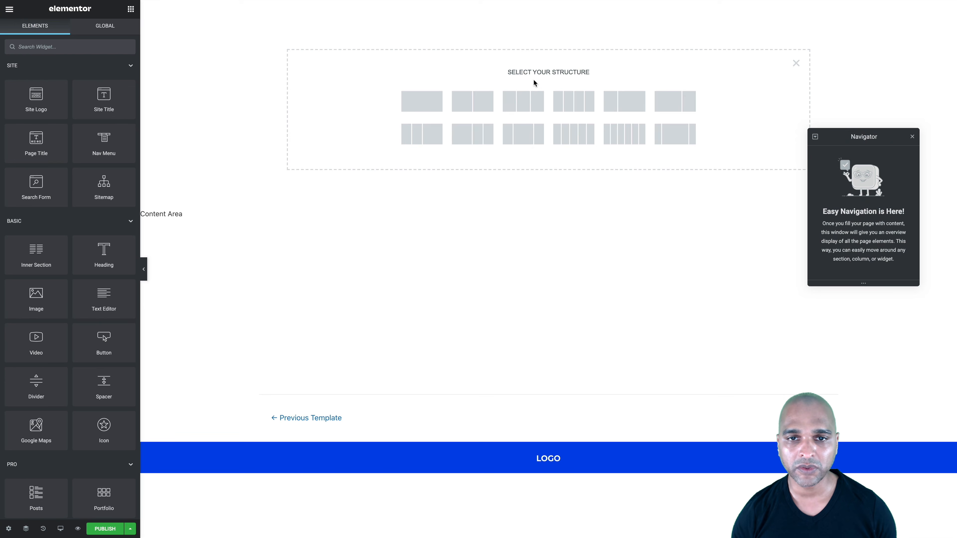
click(476, 102)
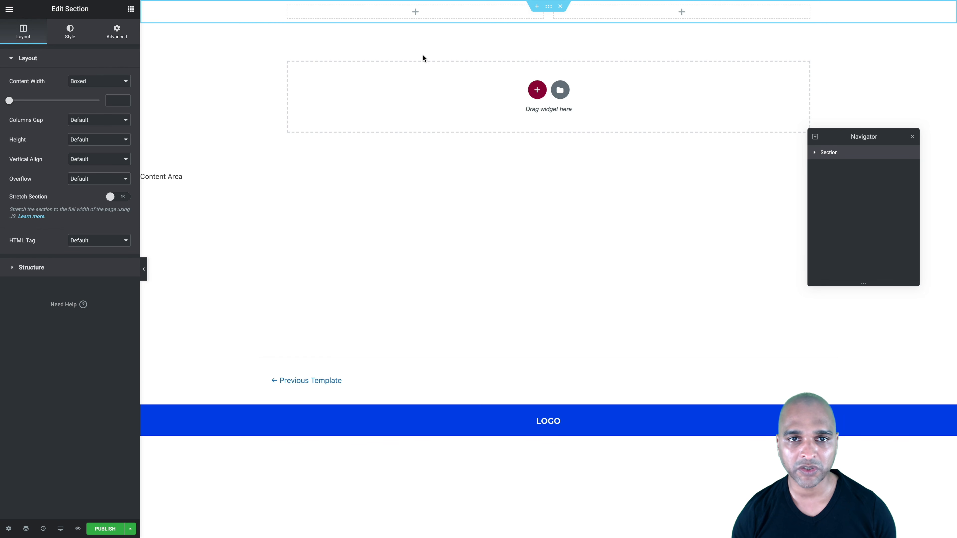
click(86, 80)
click(80, 92)
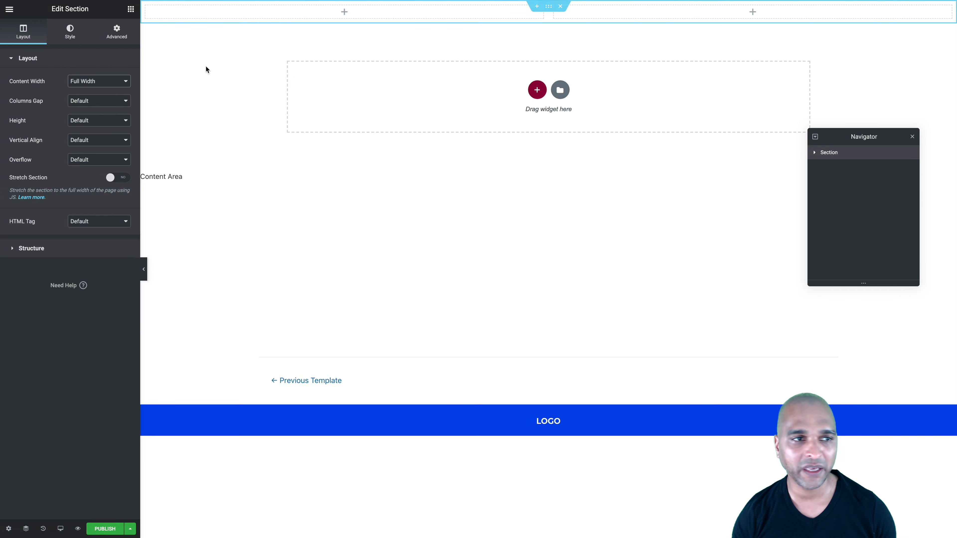
Give the header section a classic background in the global Primary color.
click(72, 31)
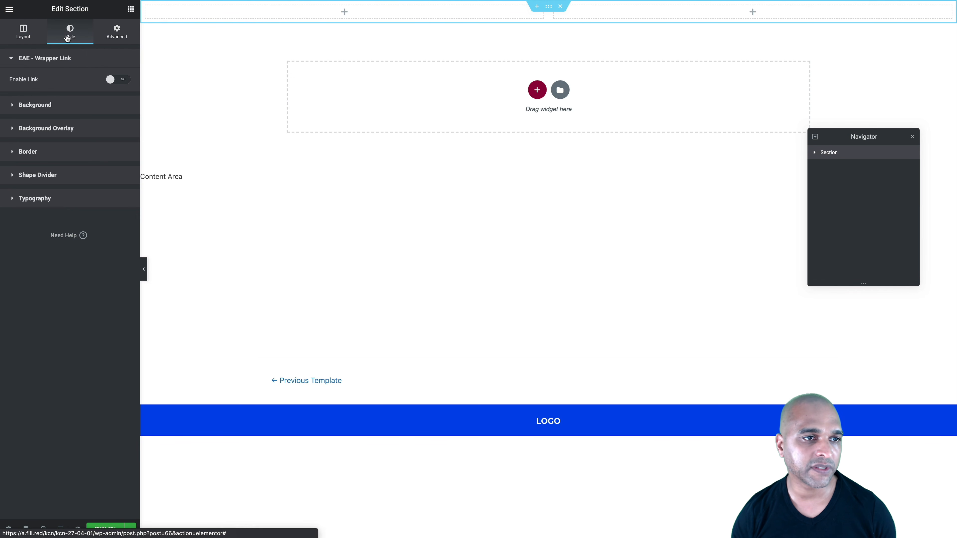
click(53, 105)
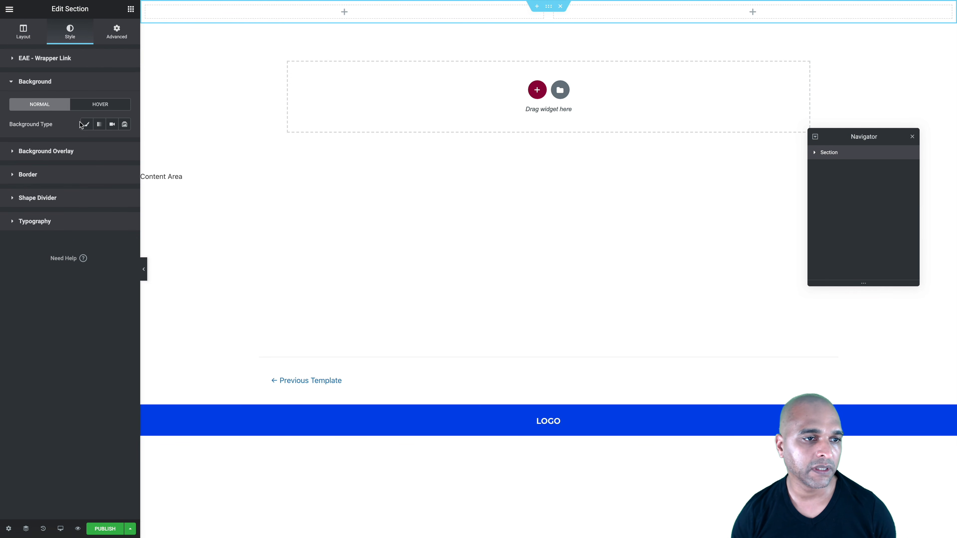
click(87, 126)
click(111, 144)
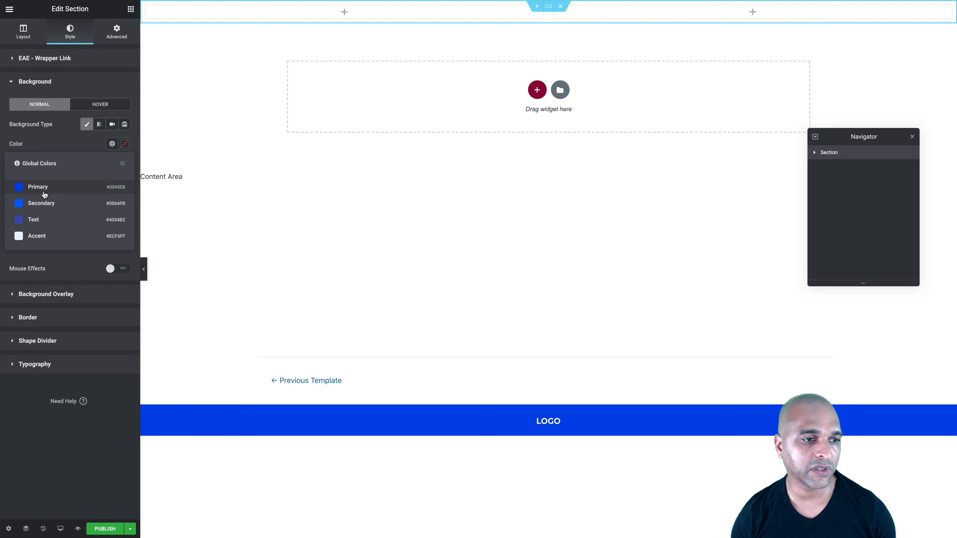
click(31, 186)
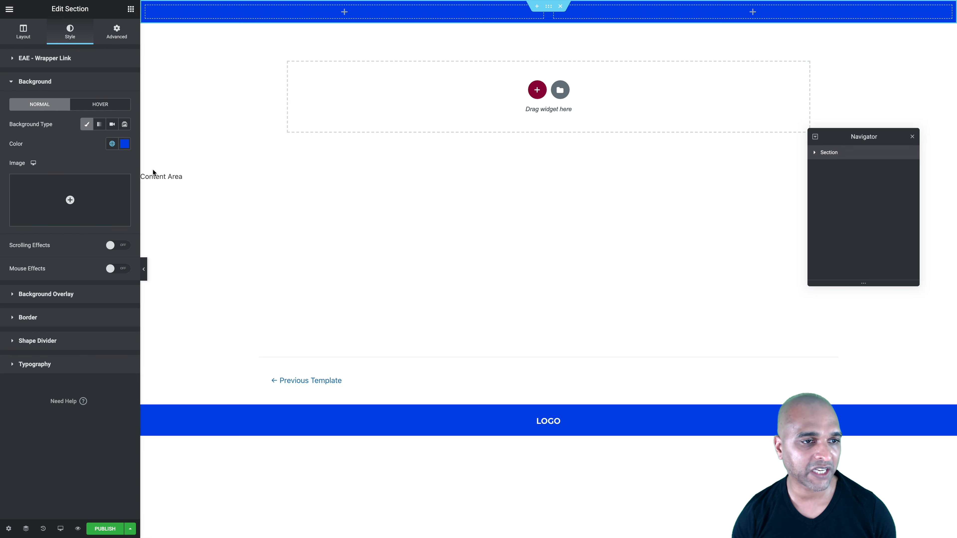
Unlink the section's margin and padding values and set its bottom margin to -175 px.
click(117, 34)
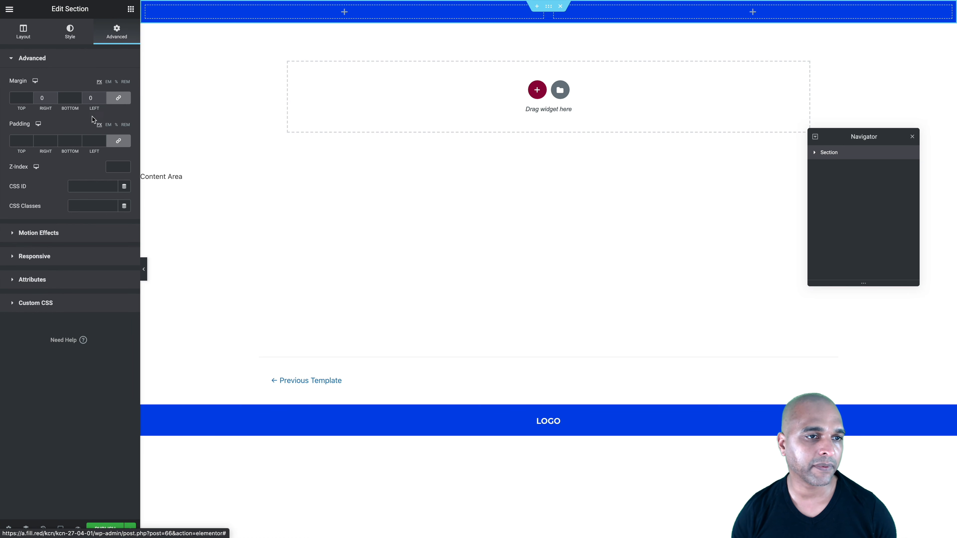
click(118, 143)
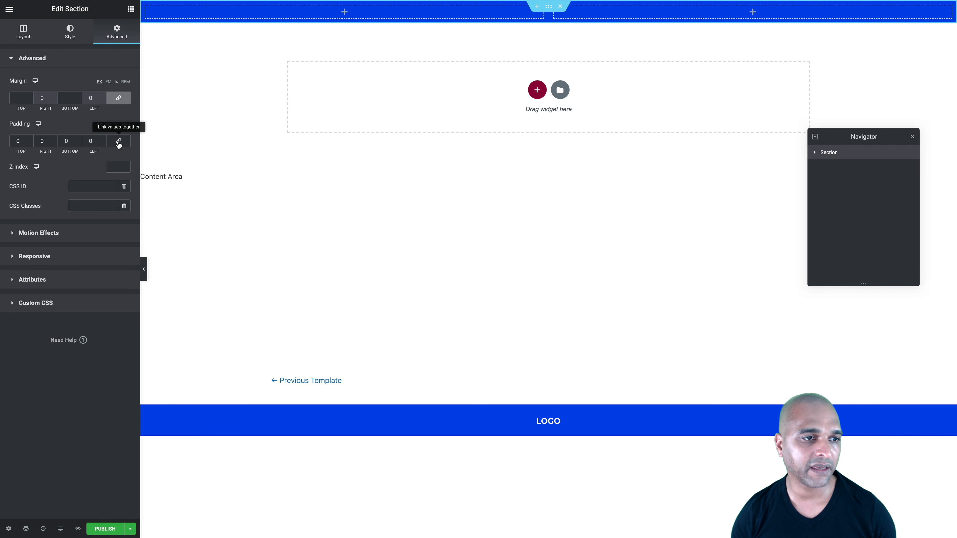
click(119, 99)
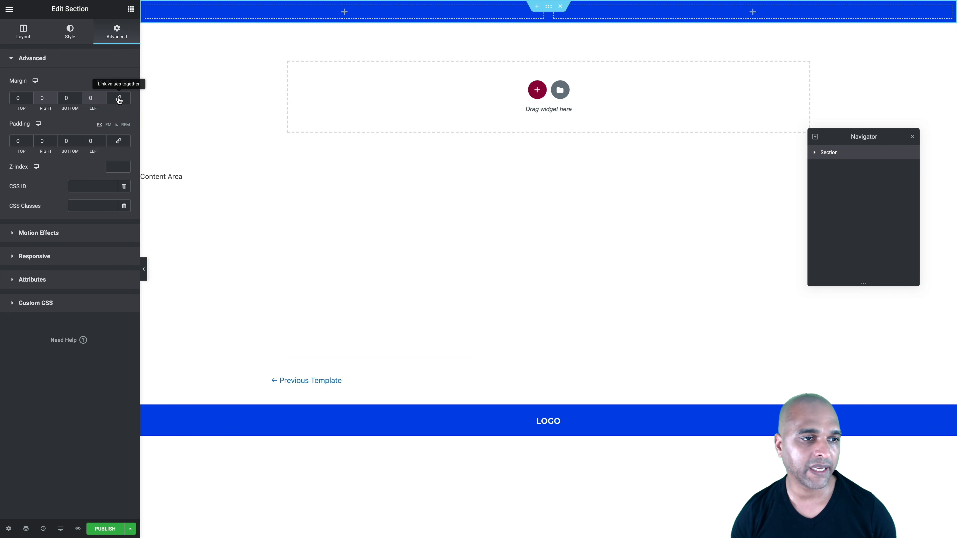
double_click(64, 98)
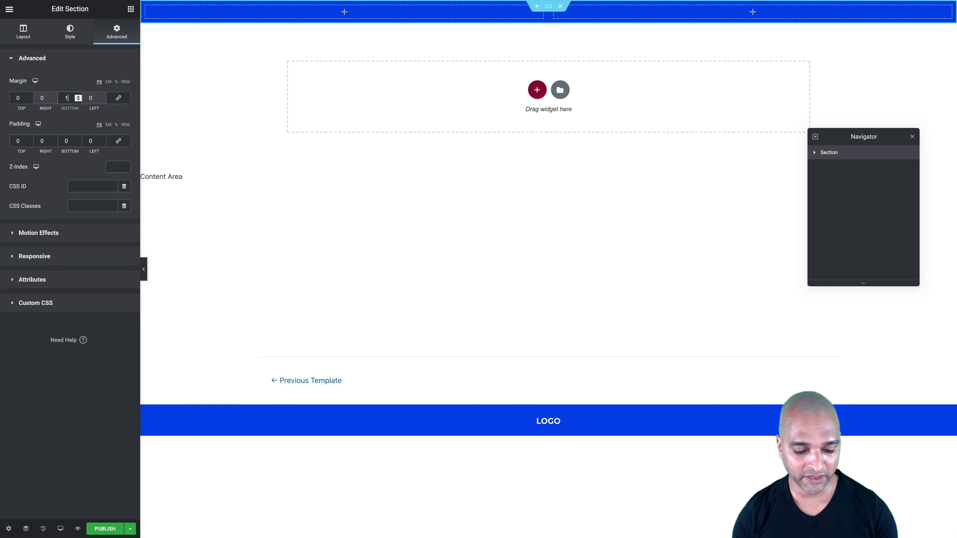
text(175)
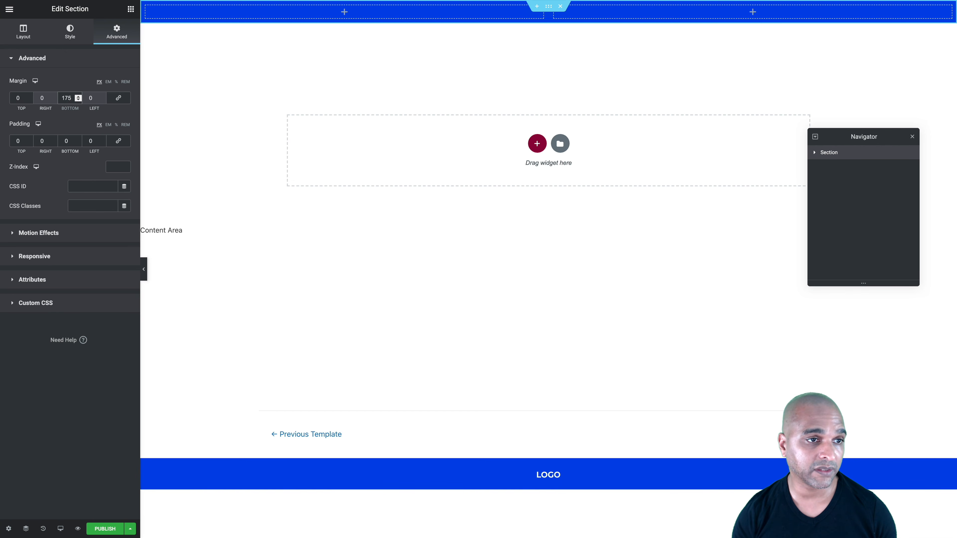
text(-)
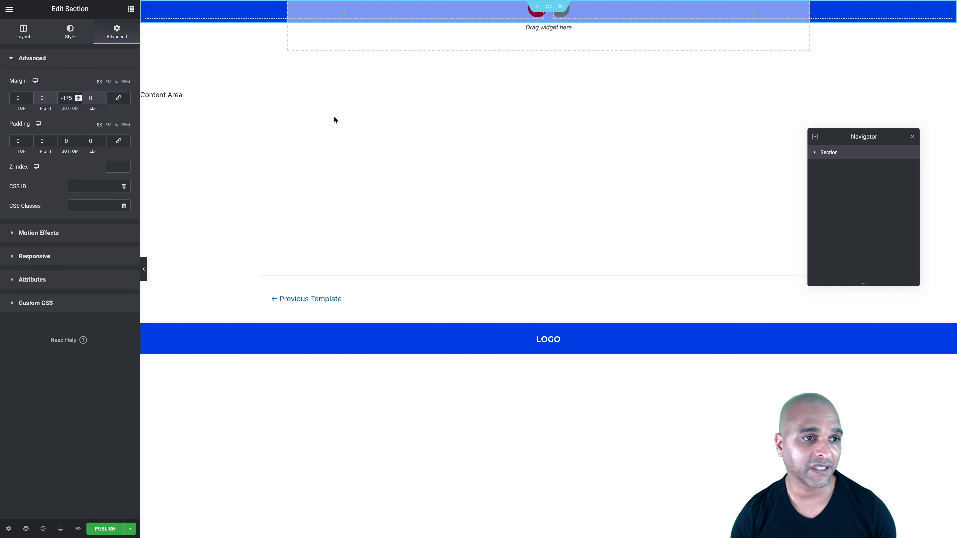
click(251, 127)
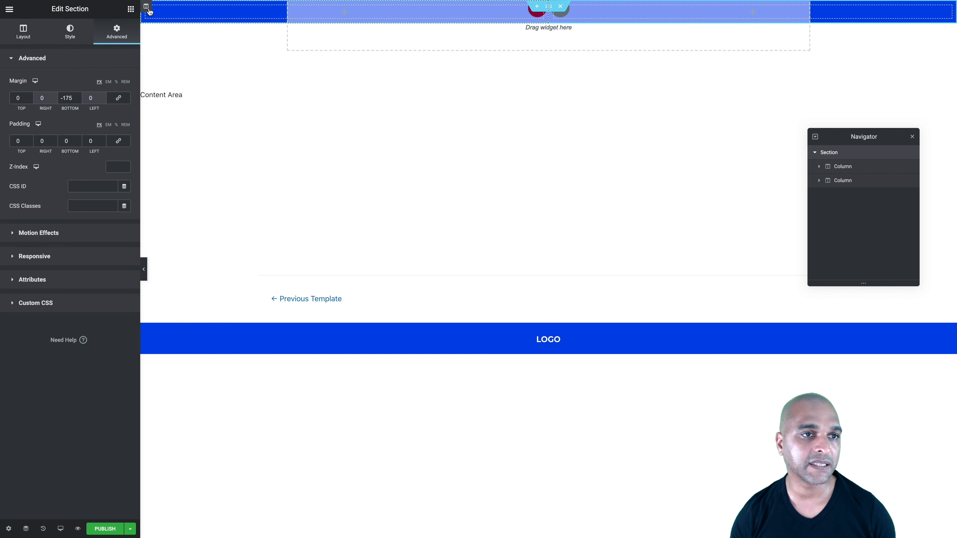
Set the vertical alignment of the header's first column to Middle.
click(147, 6)
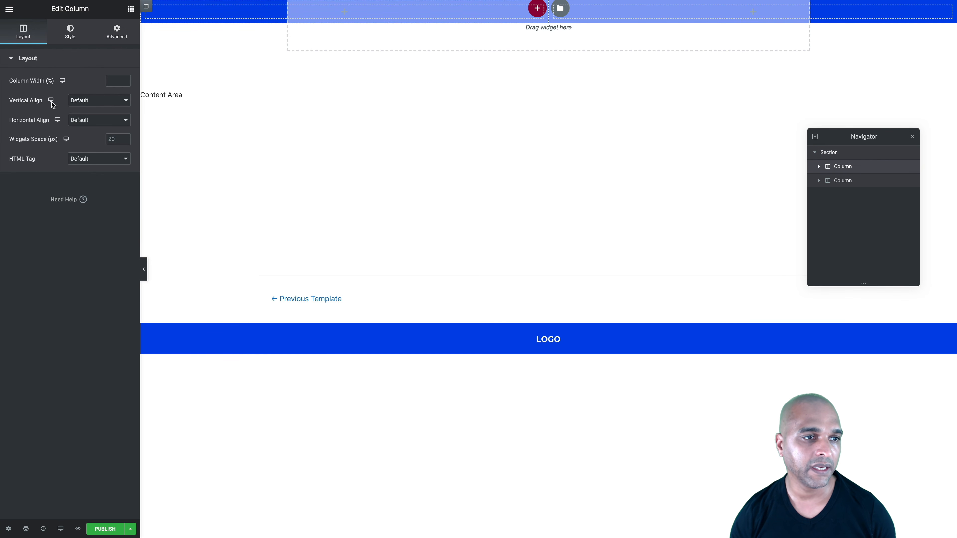
click(70, 100)
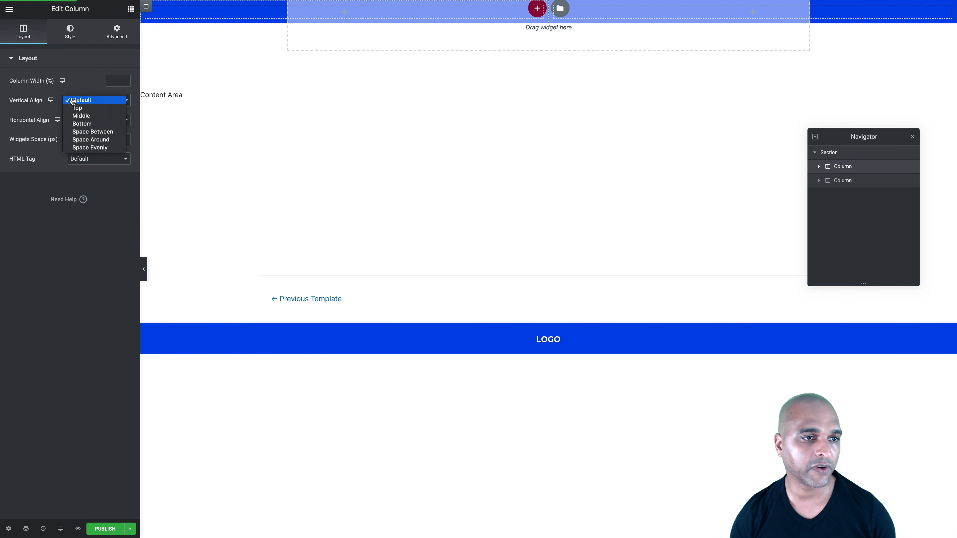
click(82, 116)
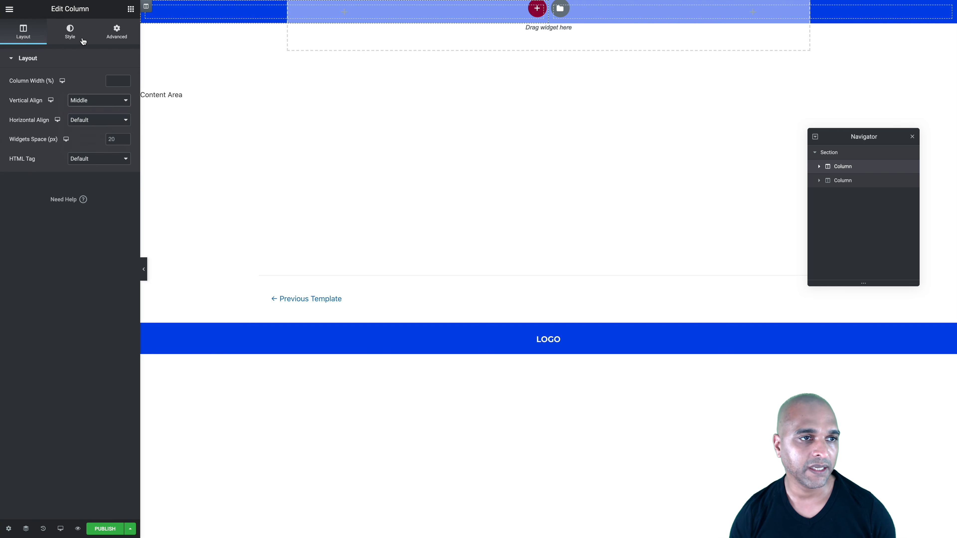
Set the first column's padding to 70 px top, 90 px right, 70 px bottom and 160 px left.
click(113, 36)
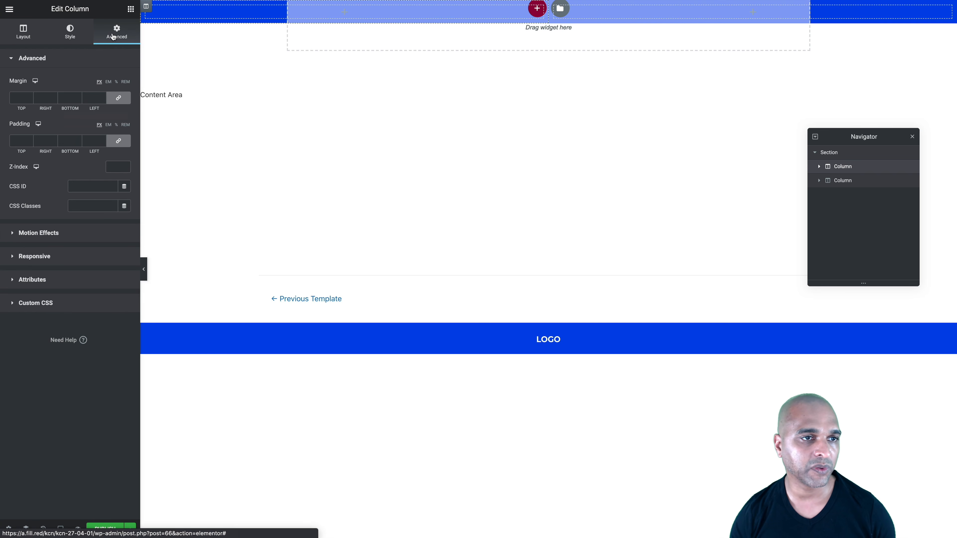
click(17, 142)
text(70)
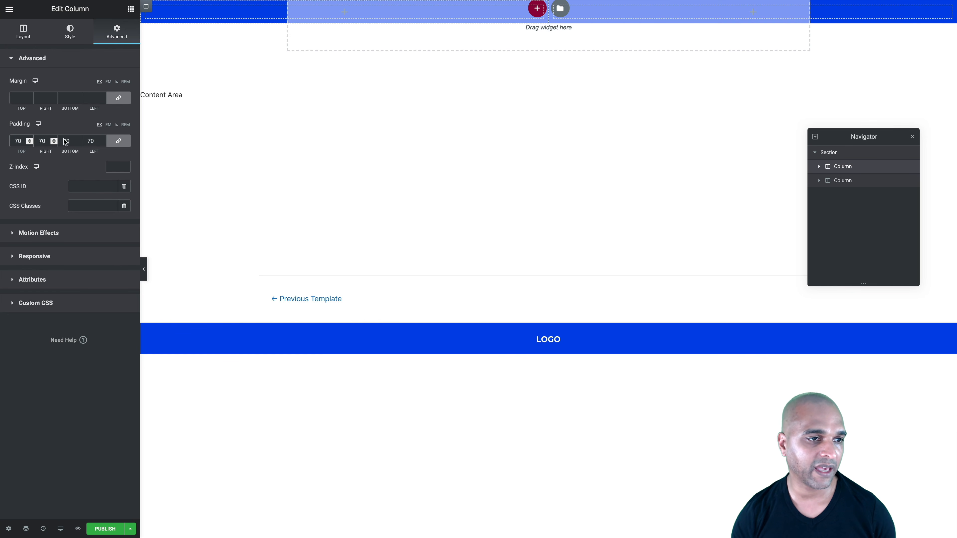
click(112, 147)
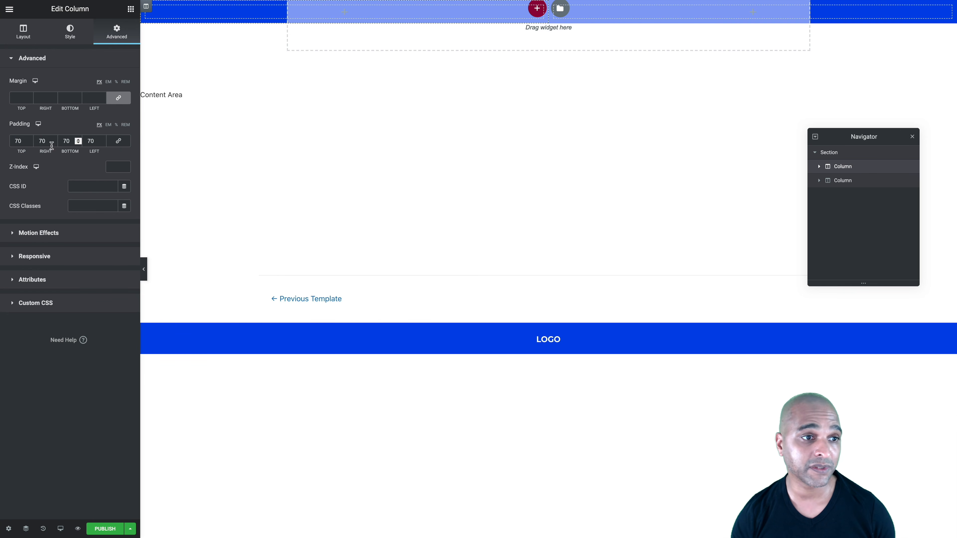
double_click(40, 142)
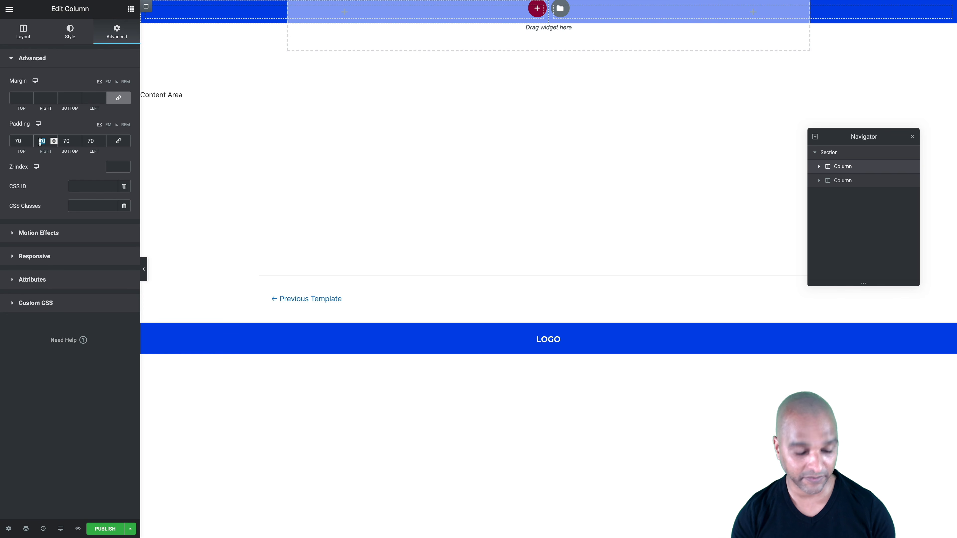
text(90)
key(Tab)
key(Tab)
text(160)
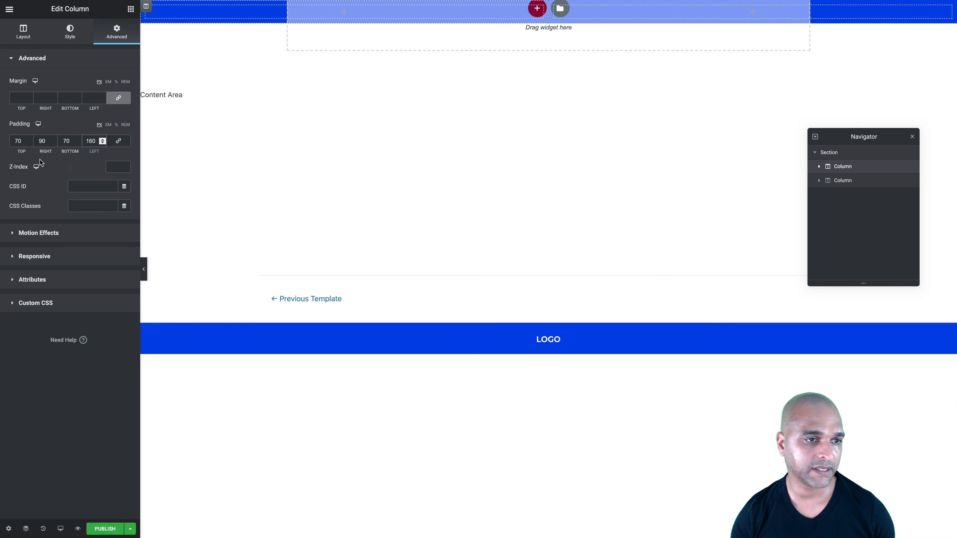
Set the second column's padding to 70 px top, 60 px right, 70 px bottom and 90 px left.
click(827, 184)
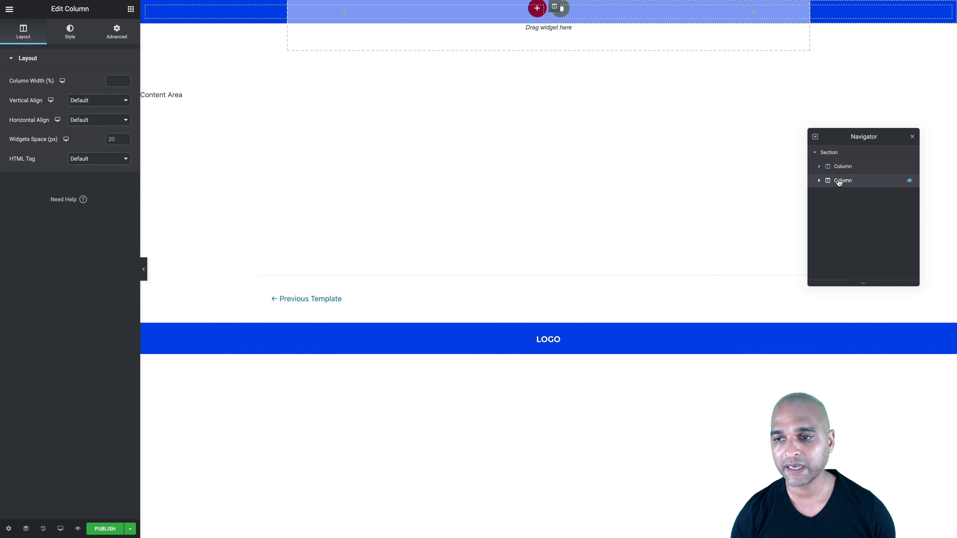
click(107, 38)
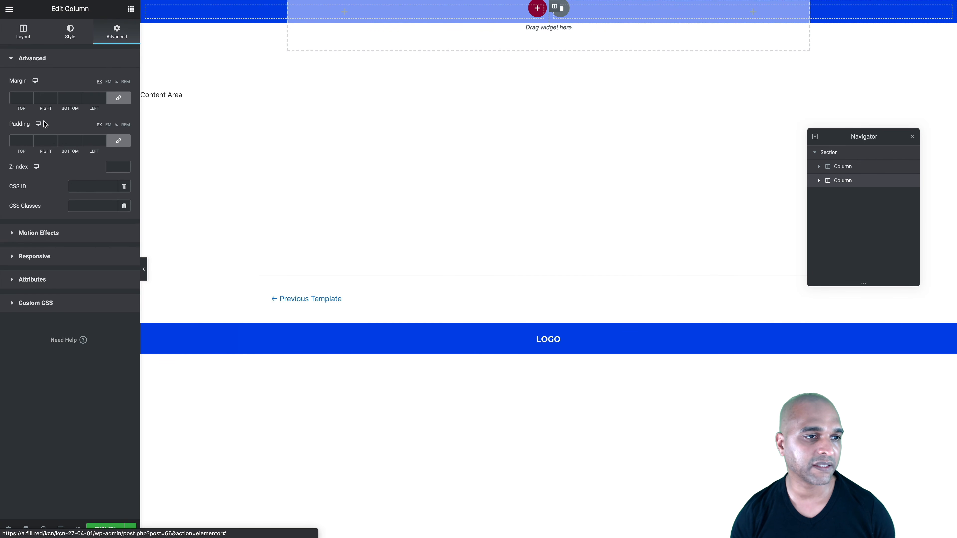
text(70)
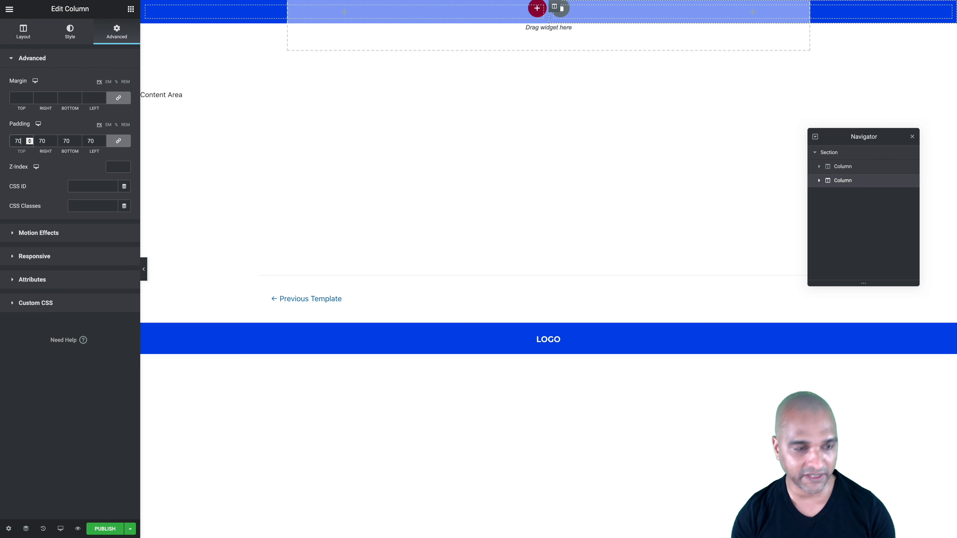
click(116, 143)
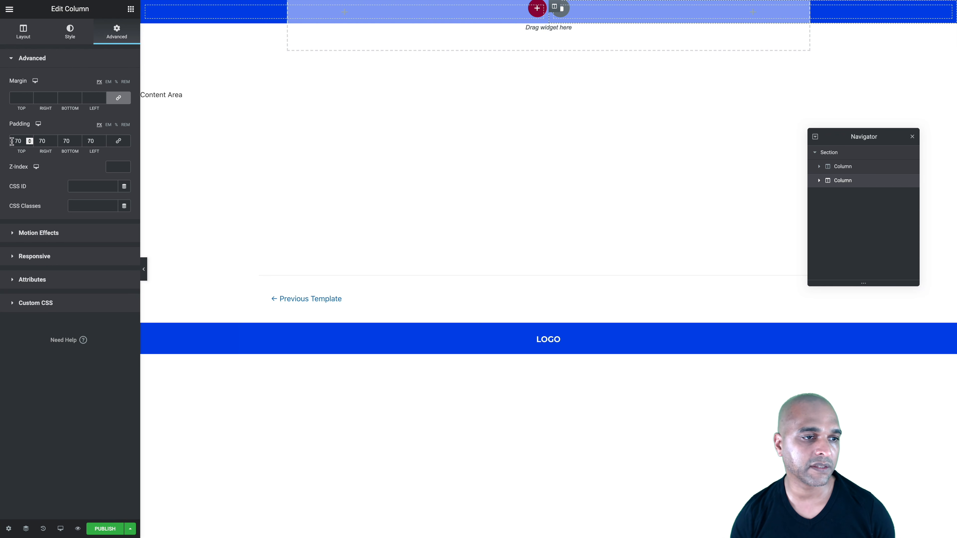
double_click(42, 141)
text(60)
key(Tab)
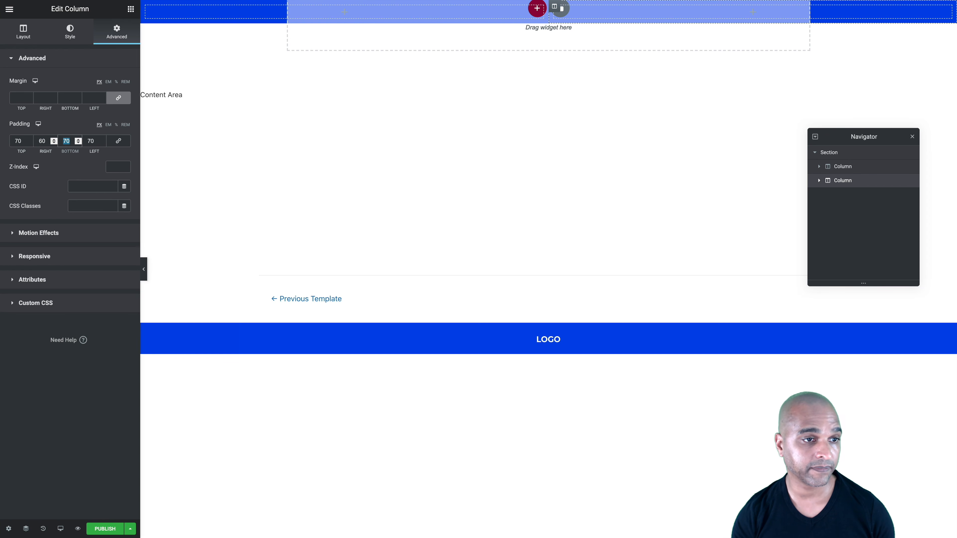
key(Tab)
text(90)
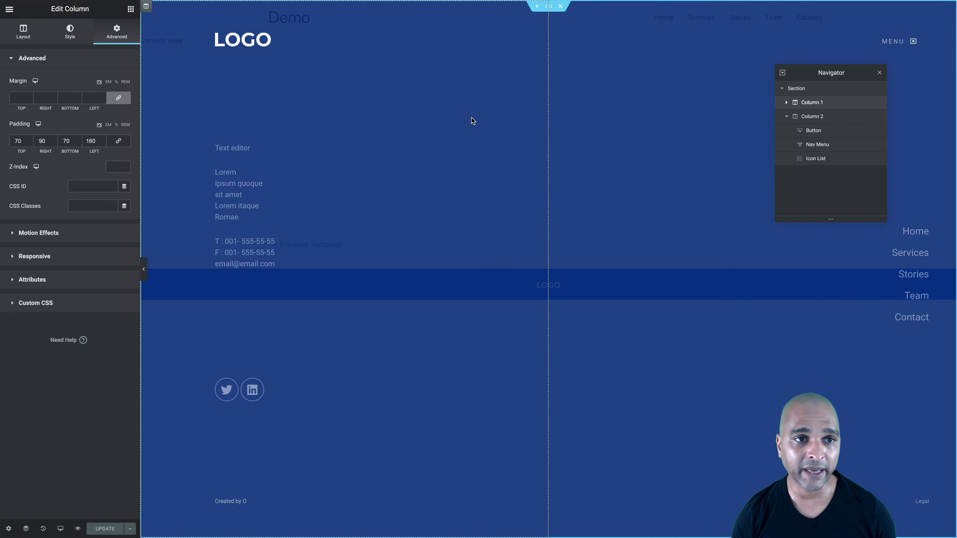
Copy the logo image from the popup template and paste it into the header's first column.
right_click(250, 41)
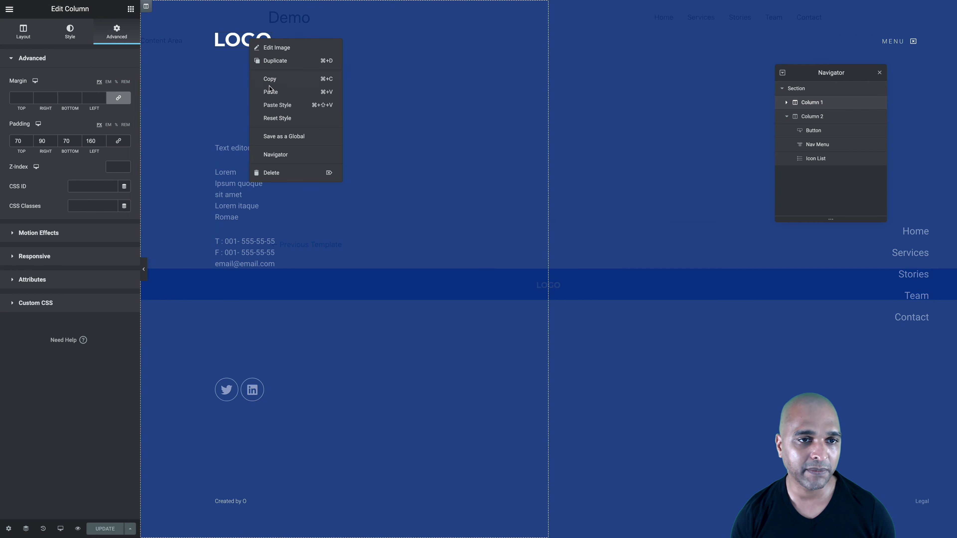
click(269, 79)
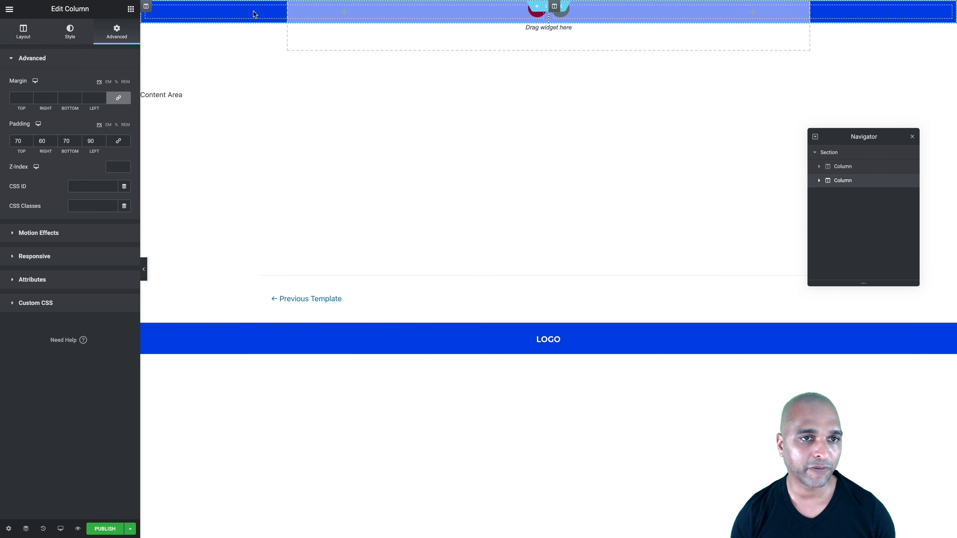
right_click(254, 14)
click(274, 83)
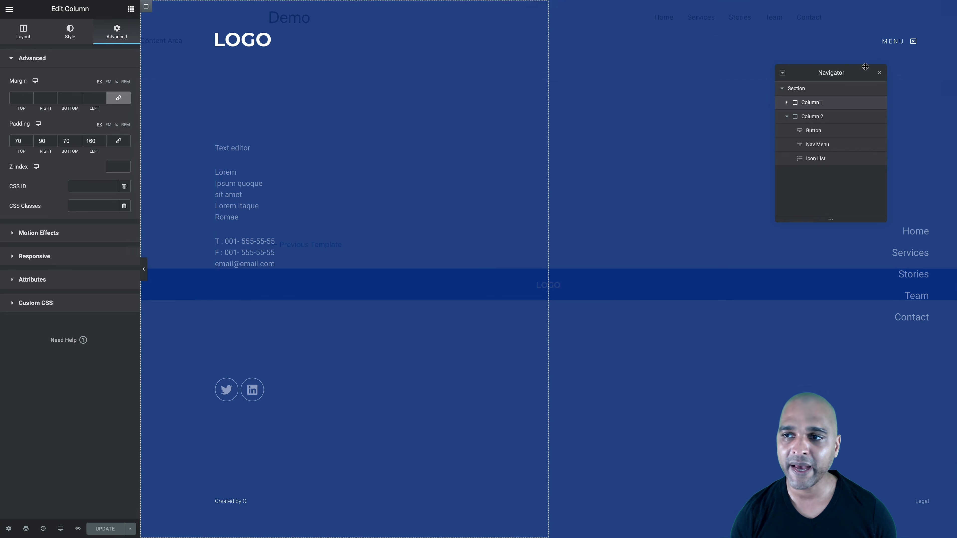
Copy the Menu button from the popup template and paste it into the header's second column.
right_click(893, 45)
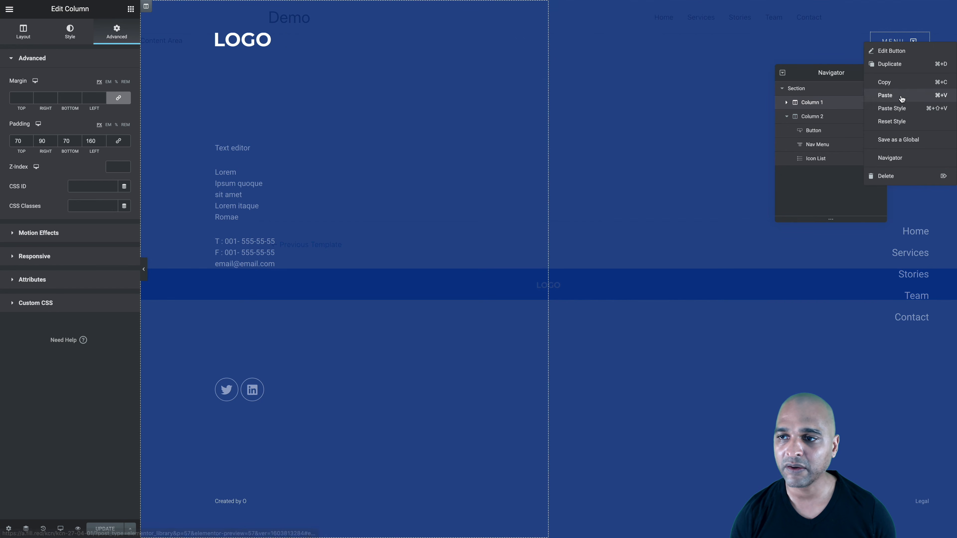
click(884, 80)
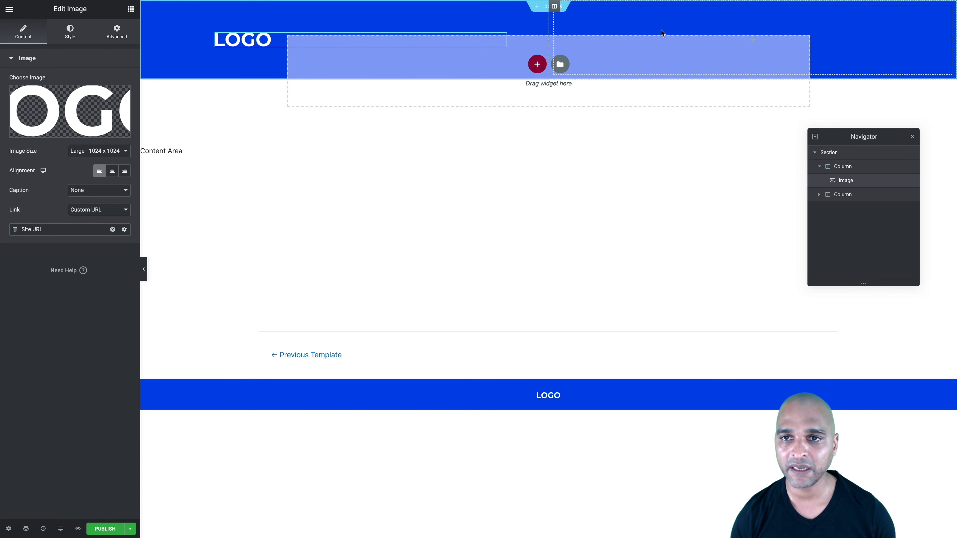
right_click(629, 46)
click(645, 116)
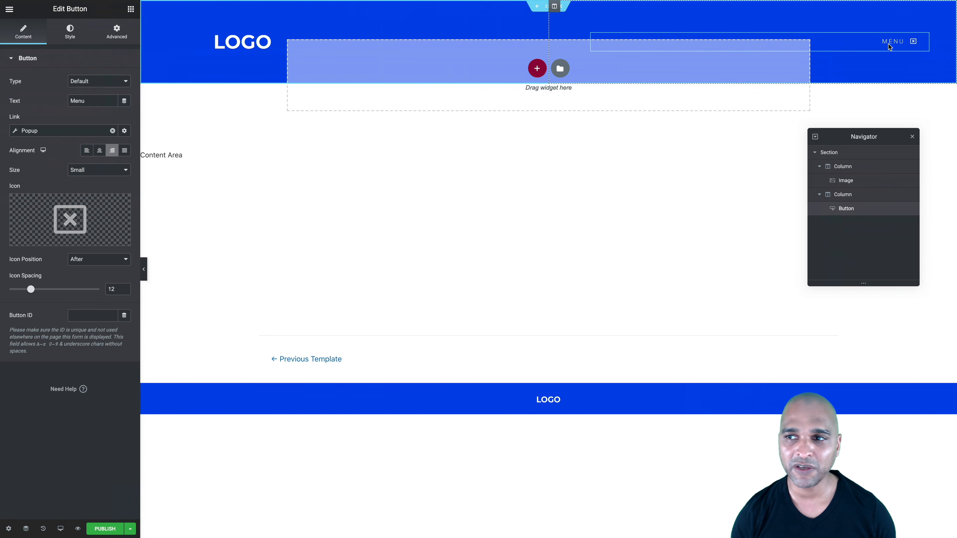
Replace the header Menu button's icon with the Grip lines icon, searching the icon library for "grip".
mouse_move(924, 41)
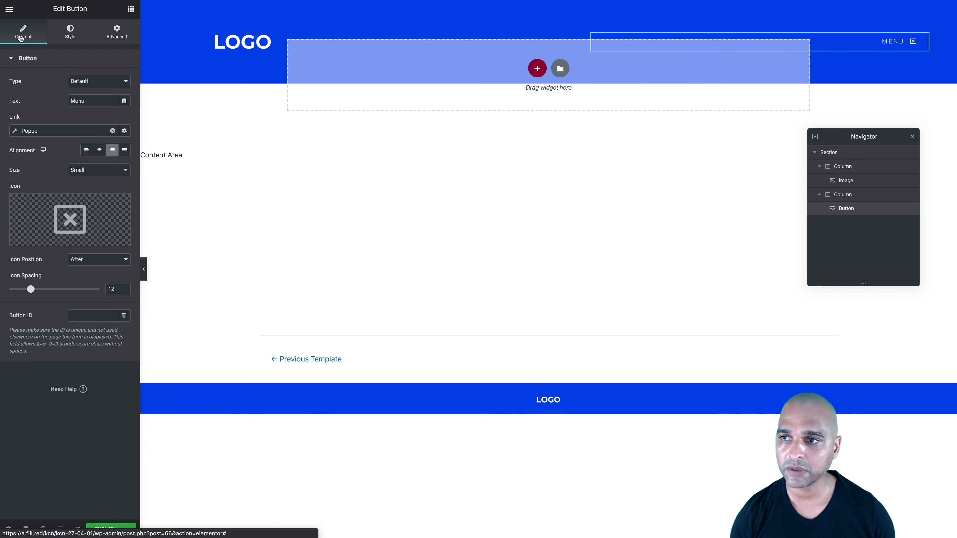
mouse_move(68, 222)
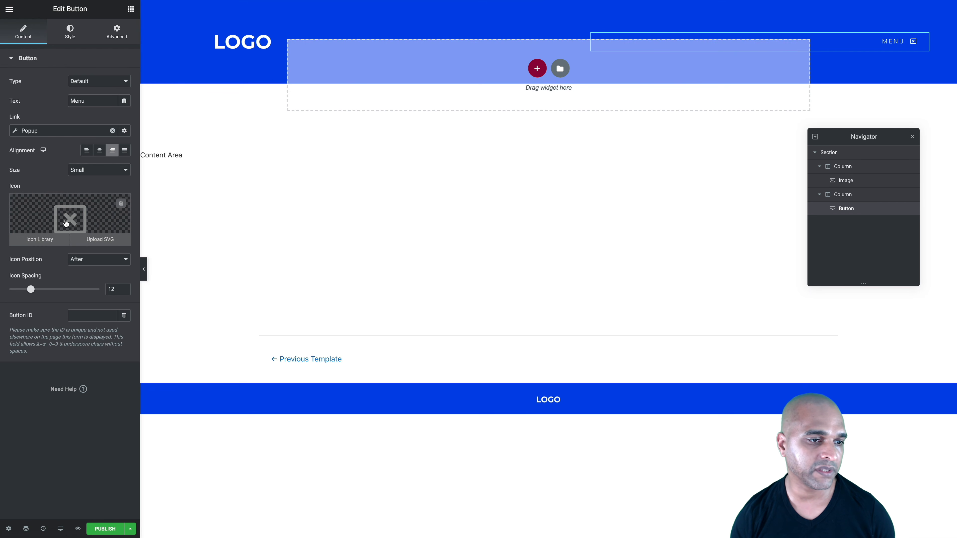
click(69, 223)
click(385, 124)
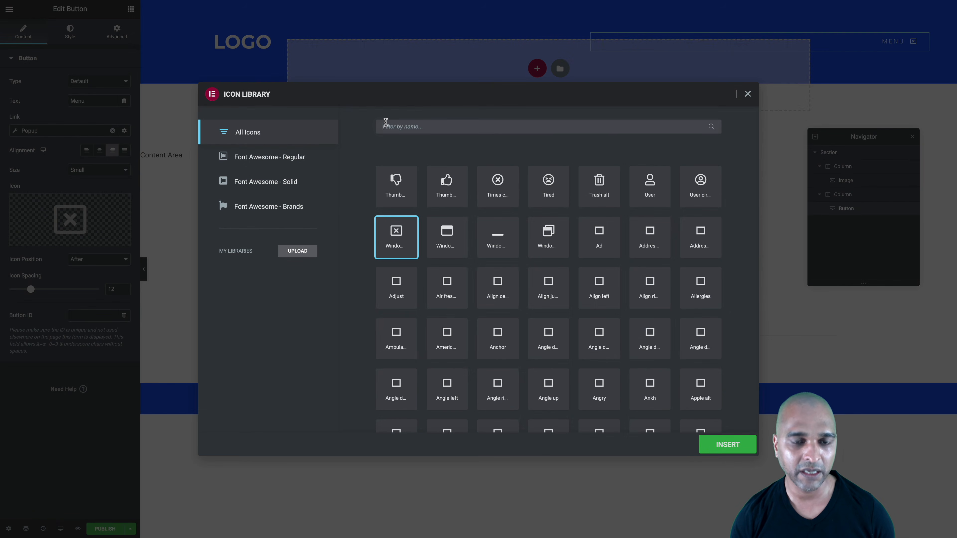
text(grip)
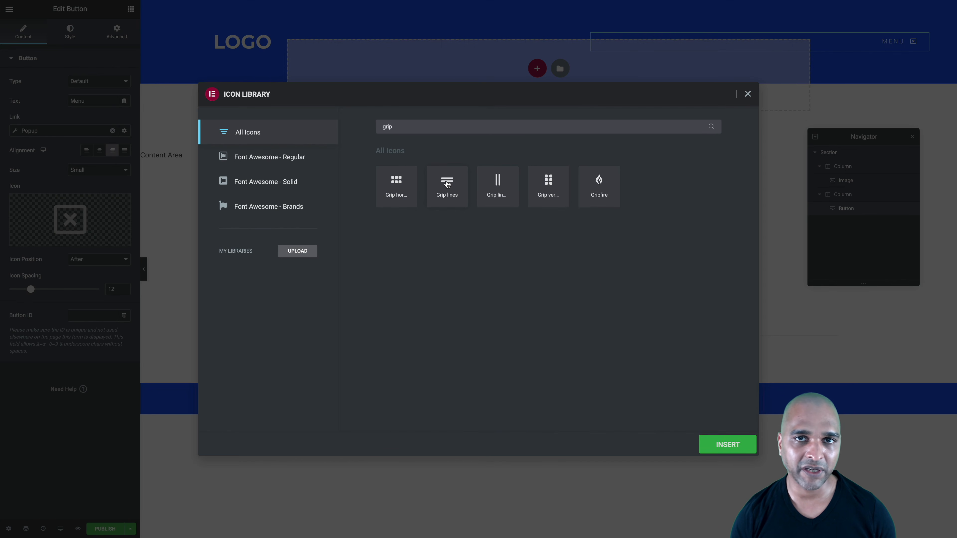
click(445, 185)
click(717, 443)
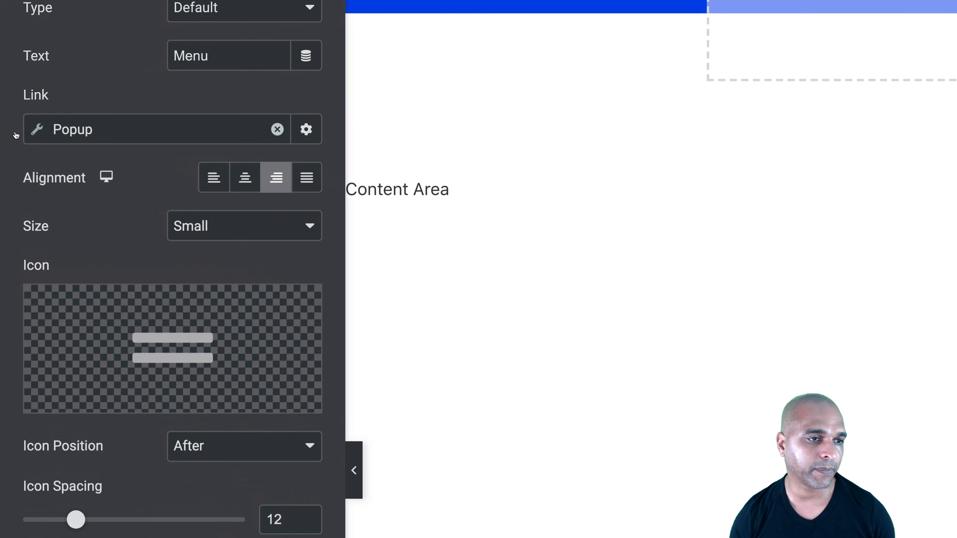
Set the Menu button's popup link action to Open Popup with the Popup Fullscreen Nav template as its target.
click(37, 130)
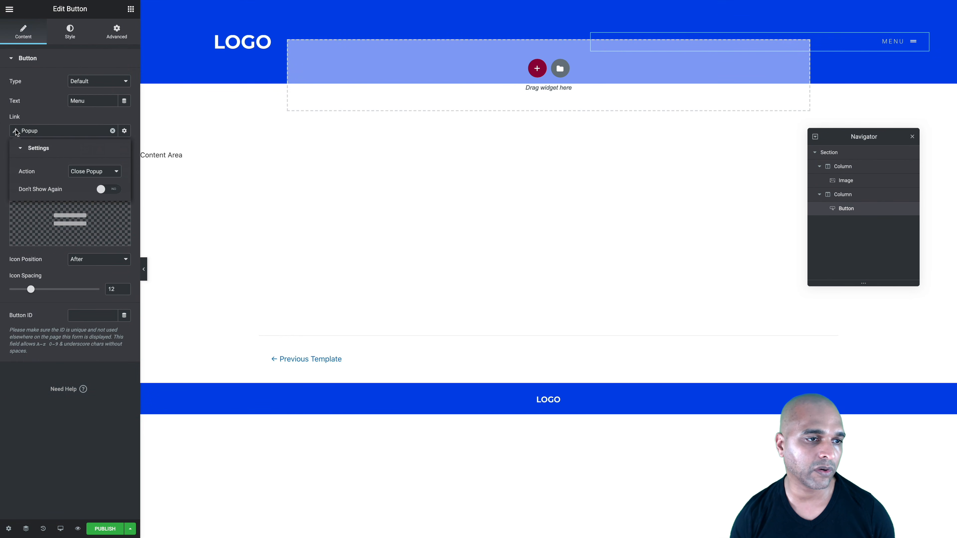
click(76, 176)
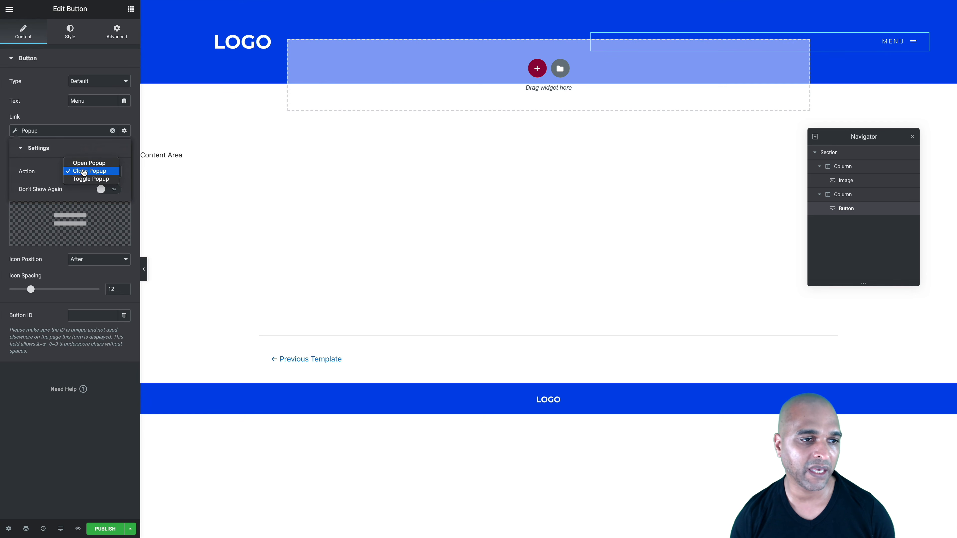
click(81, 163)
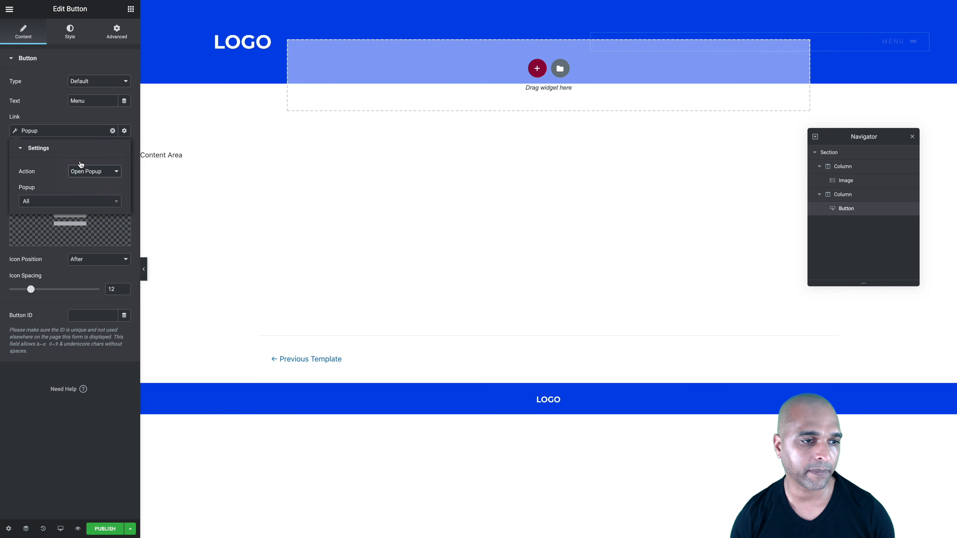
click(27, 202)
text(popup)
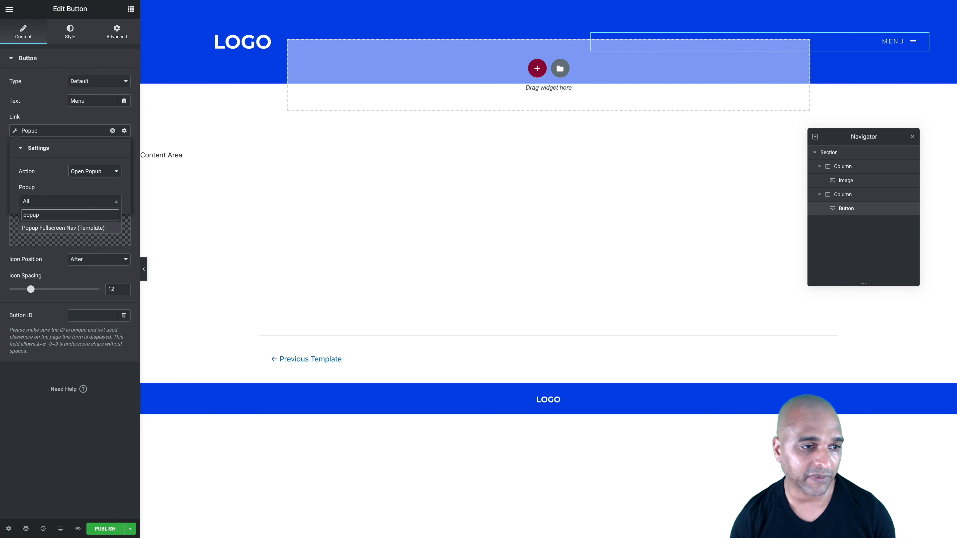
click(44, 229)
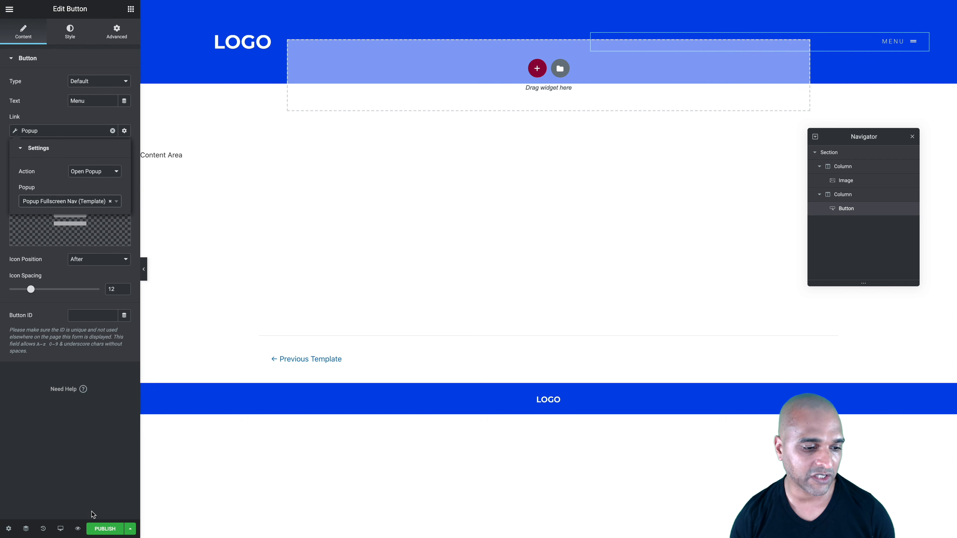
click(173, 257)
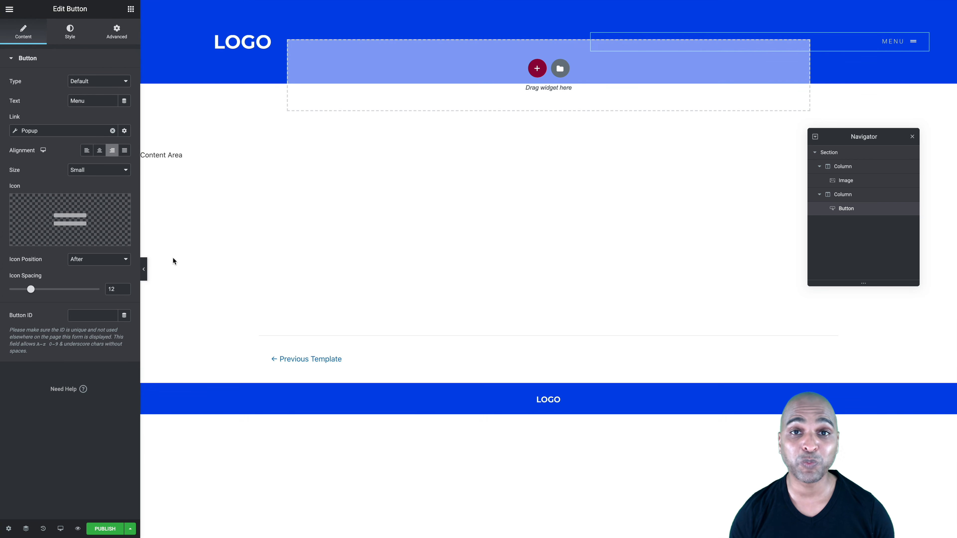
Set the header section's Z-index to 1000 and make its background color fully transparent (#0045E800).
click(830, 156)
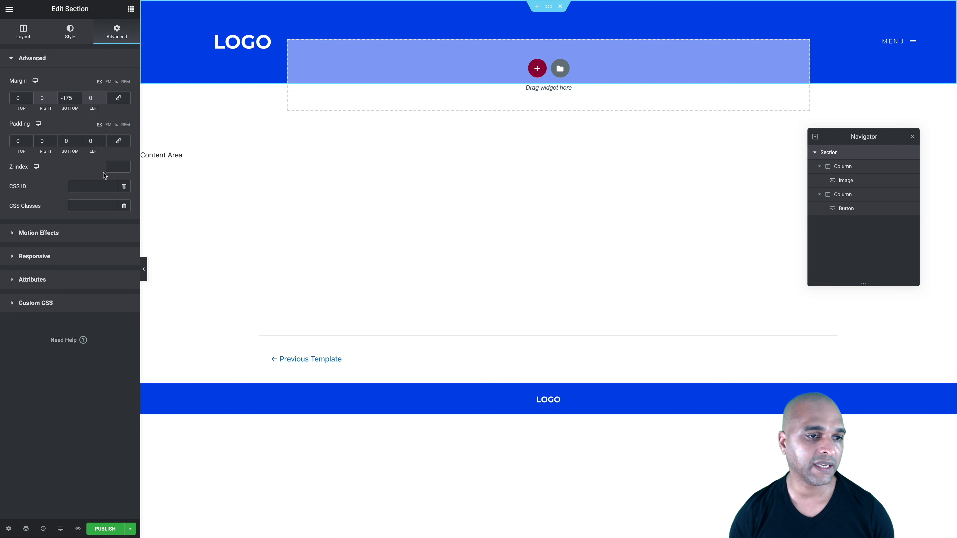
text(1000)
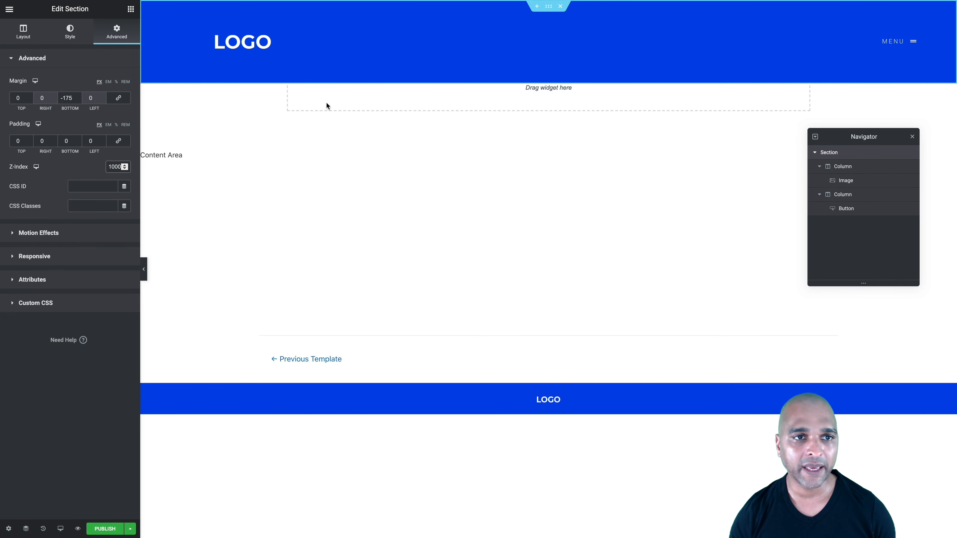
click(71, 30)
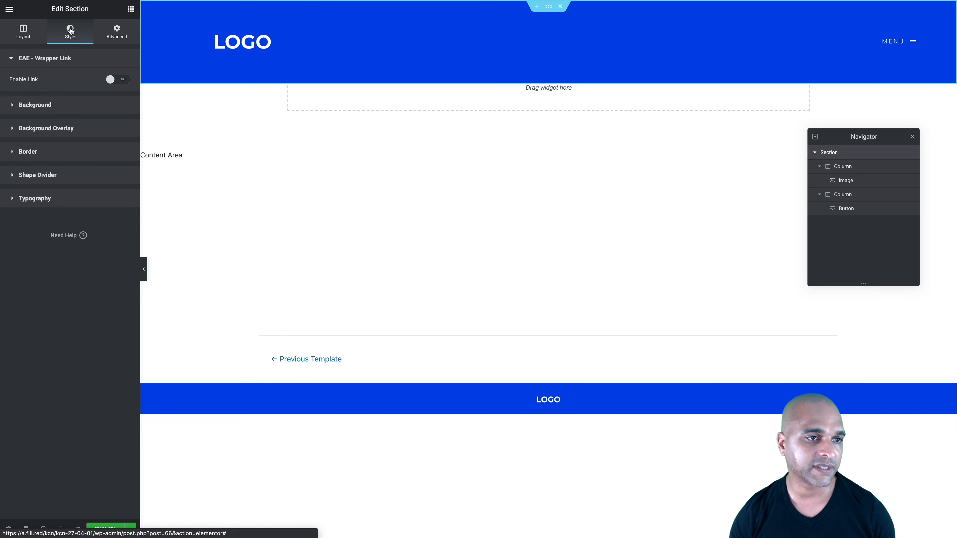
click(48, 110)
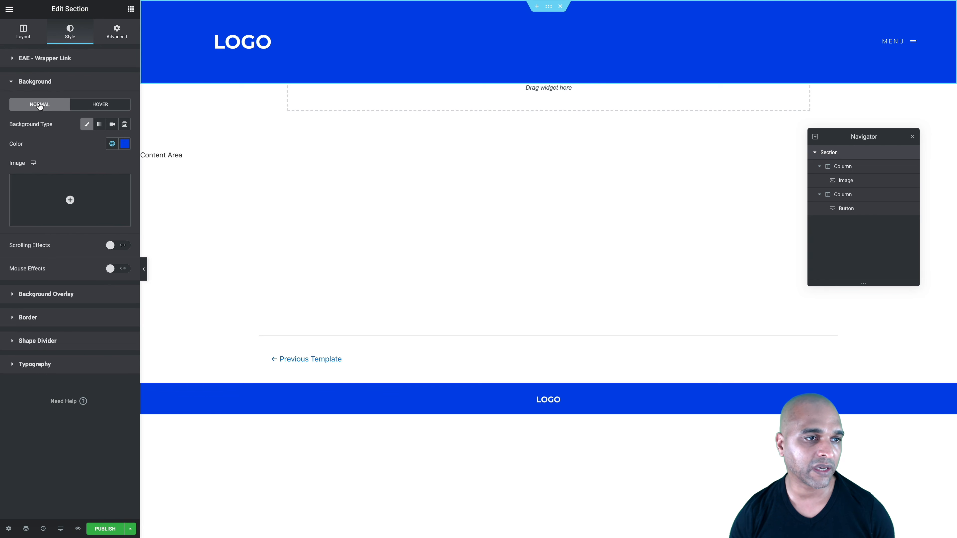
click(125, 145)
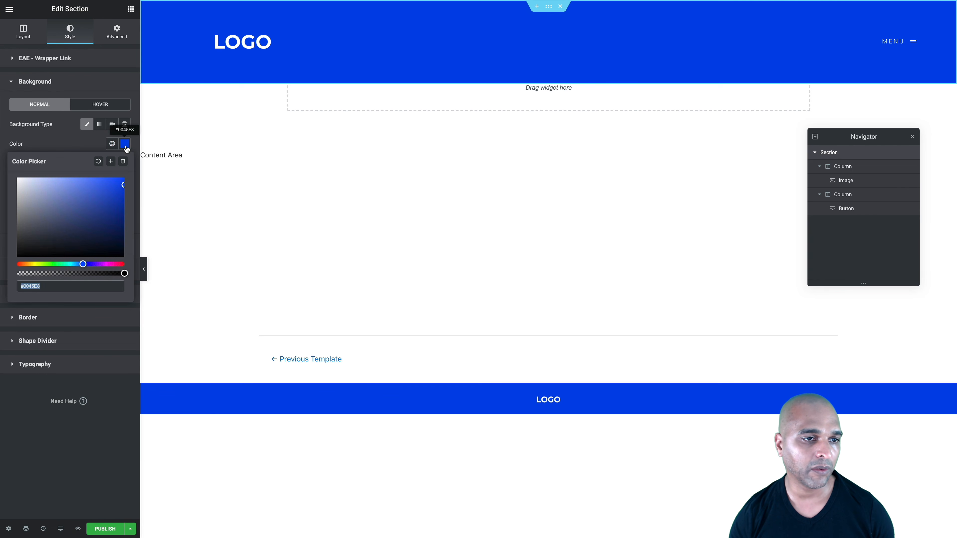
drag(111, 273, 4, 277)
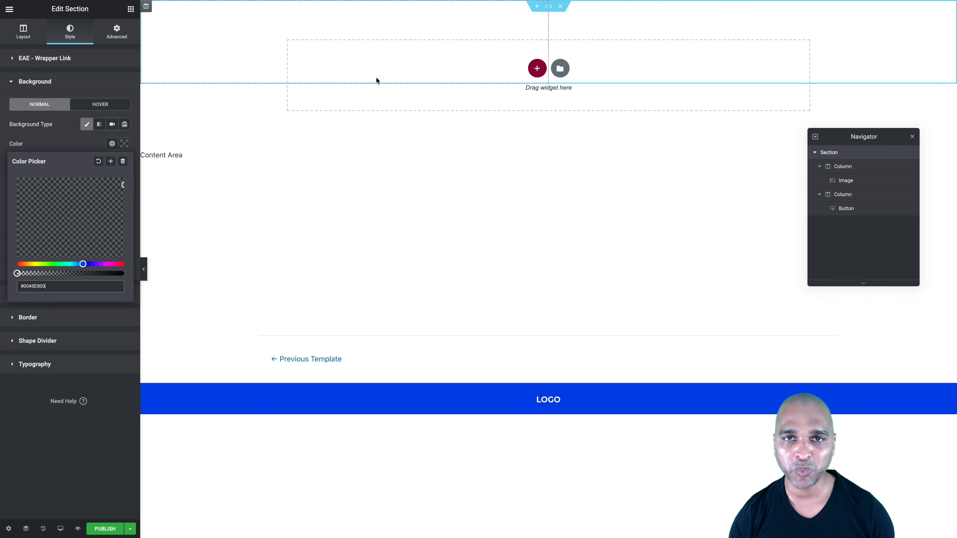
Publish the header template with an Include Entire Site display condition and reload the live page.
click(105, 529)
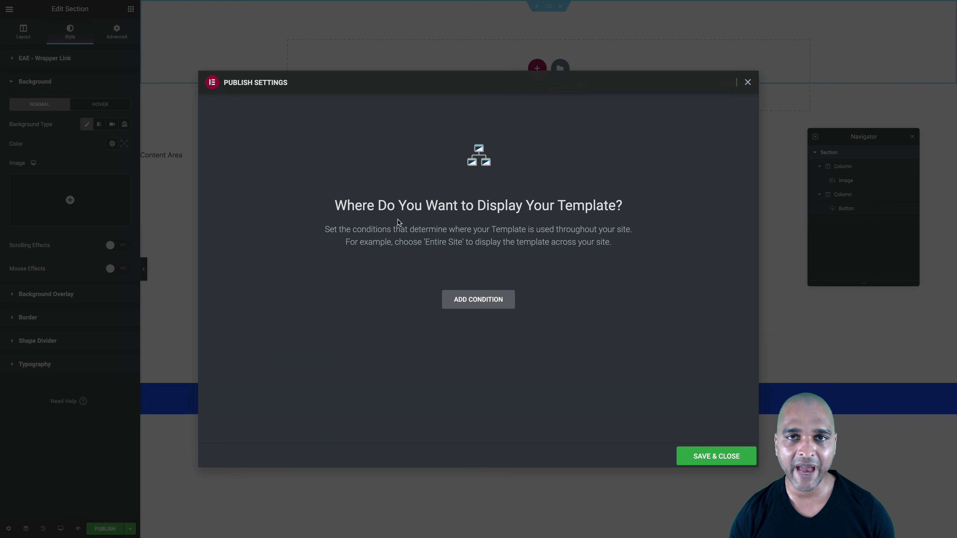
click(474, 301)
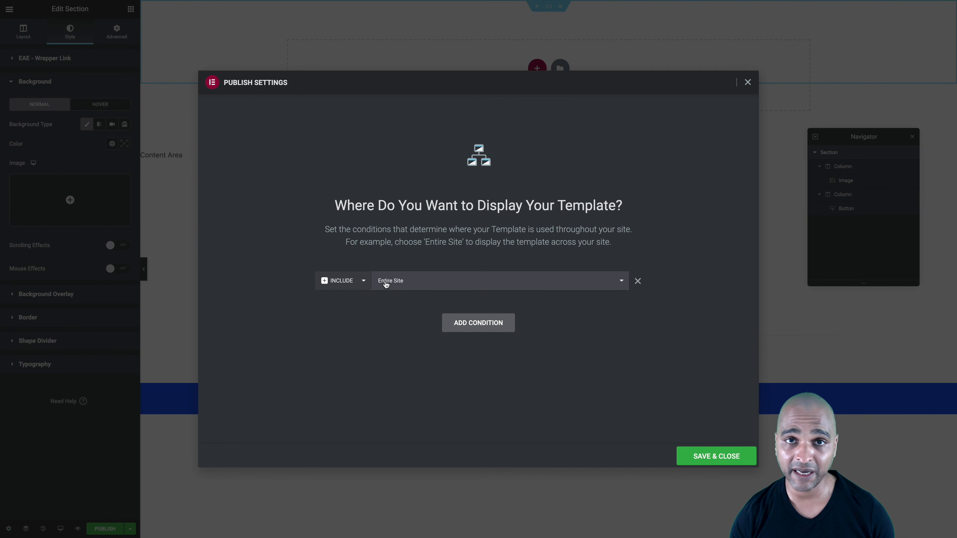
click(713, 456)
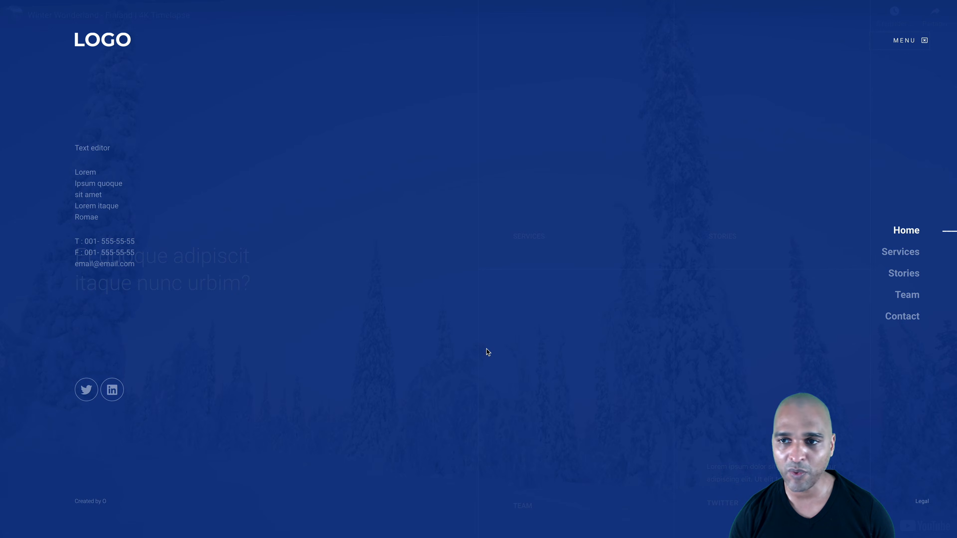
key(super+r)
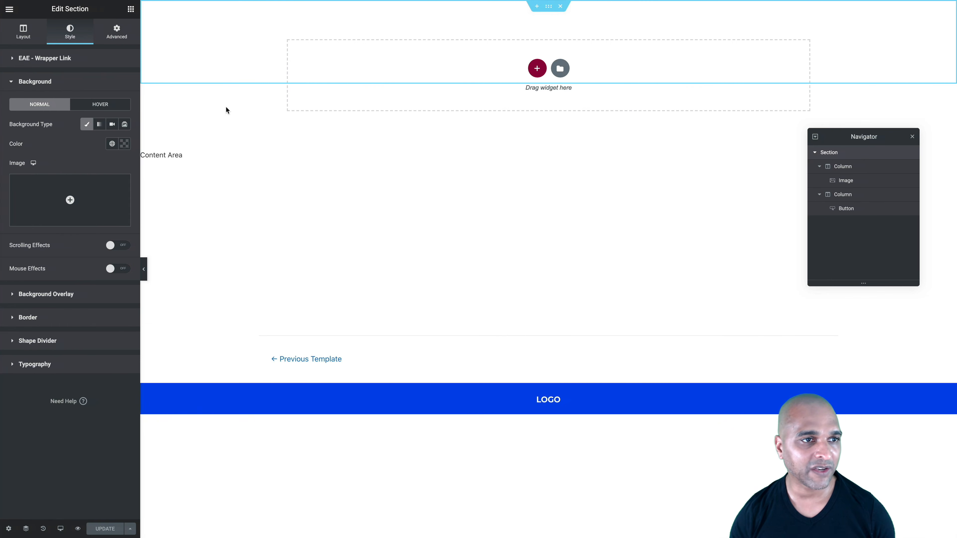
Set the header section's bottom margin to -178 px.
click(115, 38)
click(70, 98)
key(Up)
key(Up)
key(Down)
key(Down)
key(Down)
key(Down)
key(Down)
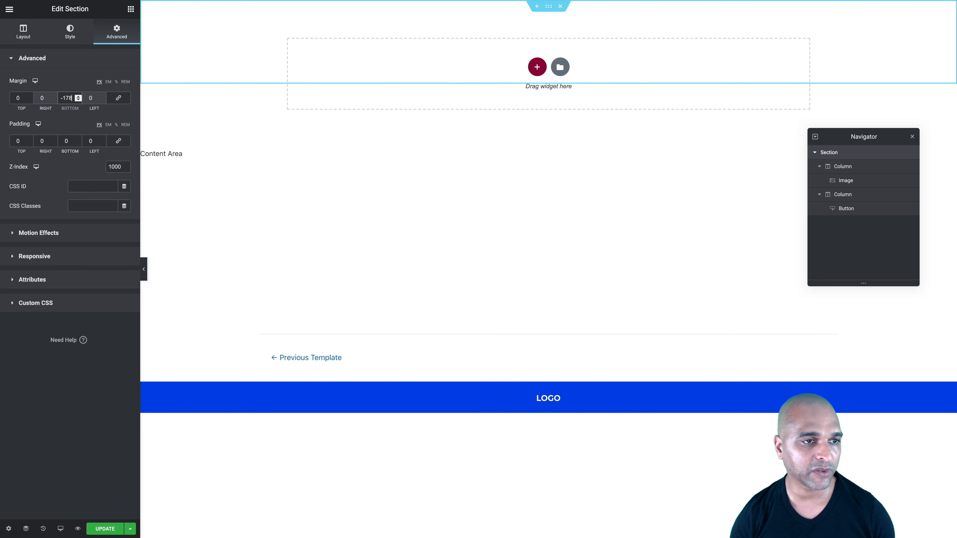
Update the header template, and open and close the menu popup on the live page.
click(95, 528)
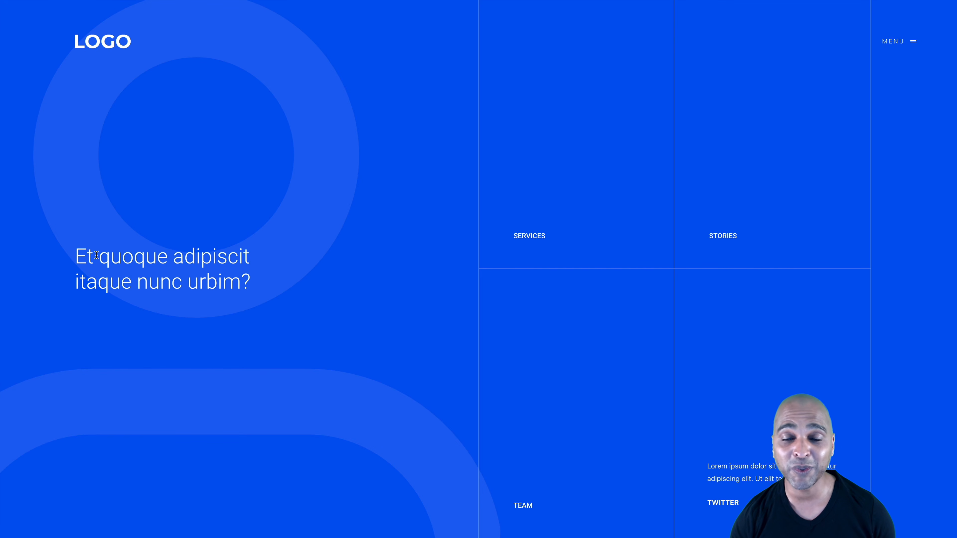
click(899, 41)
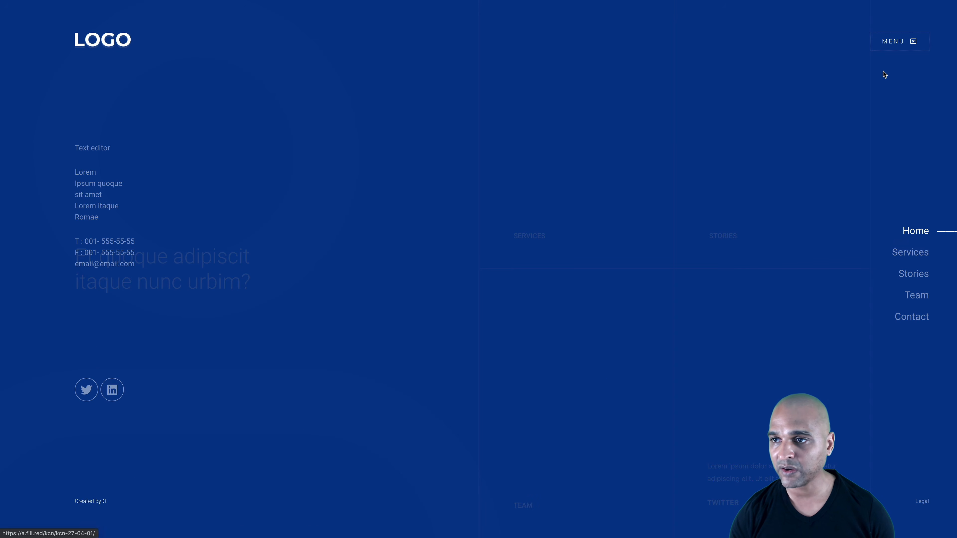
click(895, 44)
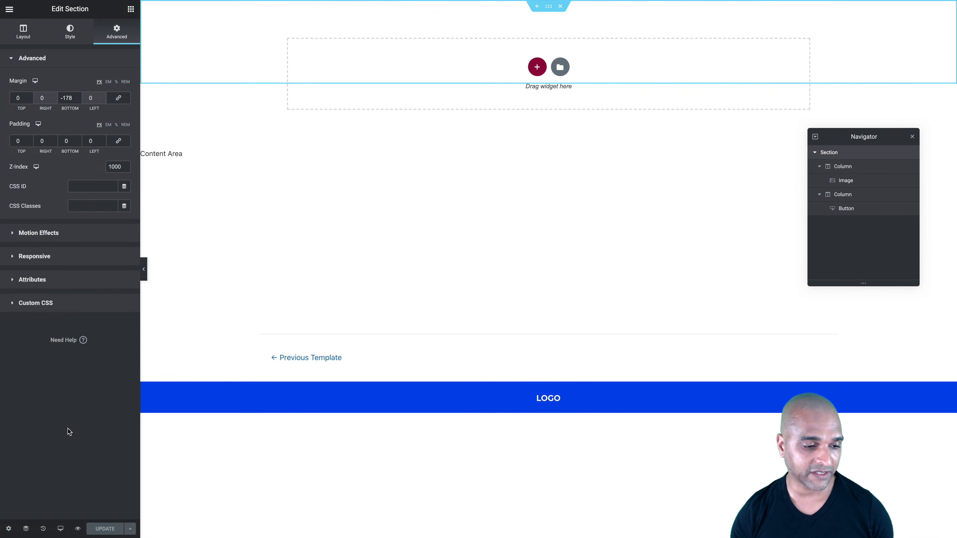
In the tablet preview, unlink the header section's margins and set its bottom margin to -95 px.
mouse_move(60, 528)
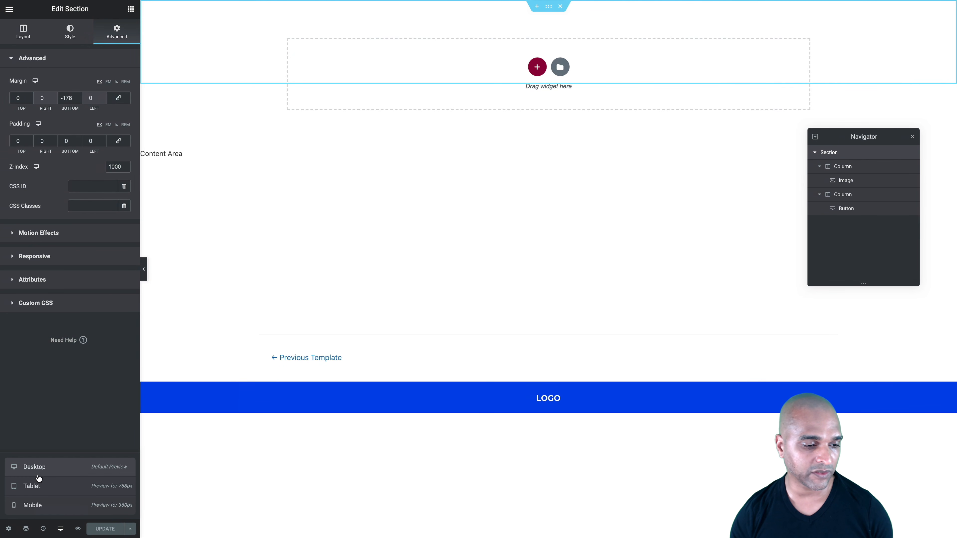
click(36, 486)
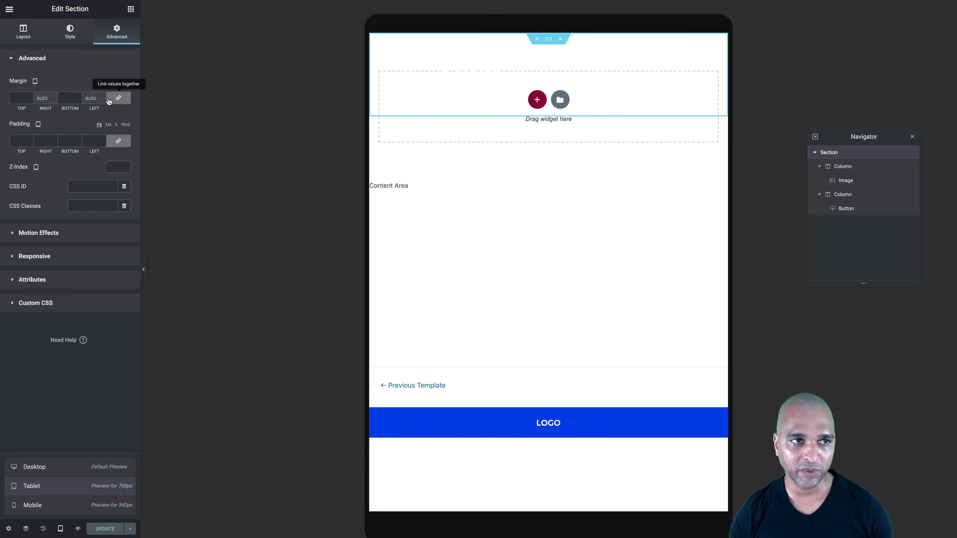
click(118, 99)
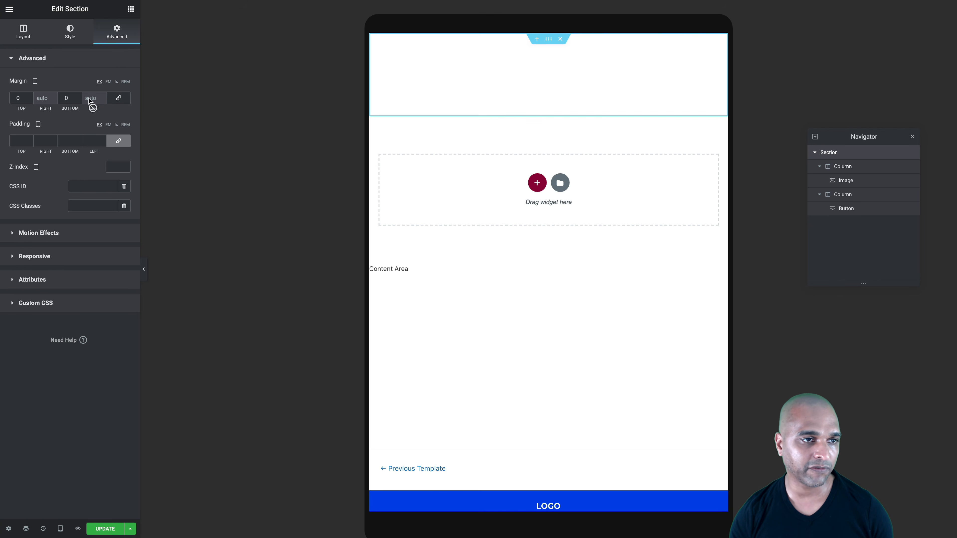
click(64, 98)
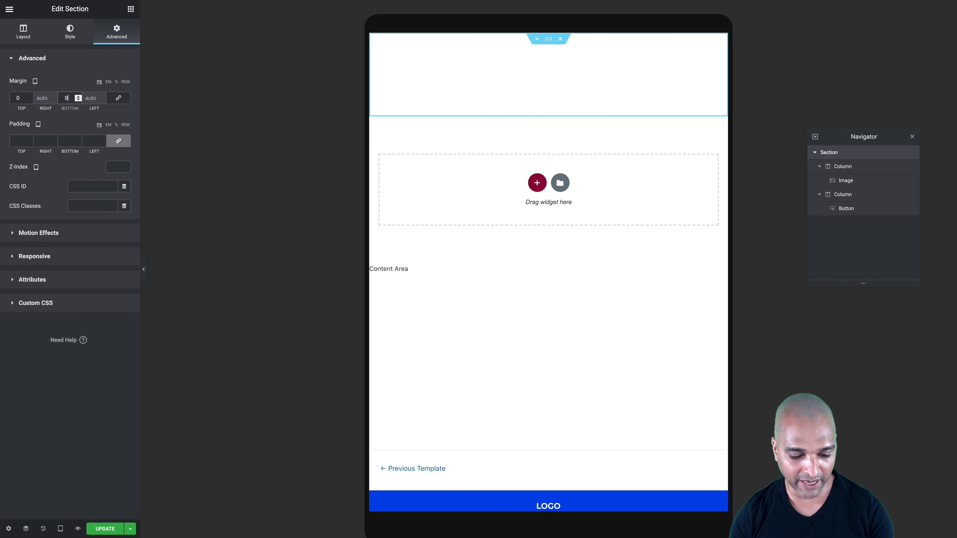
text(95)
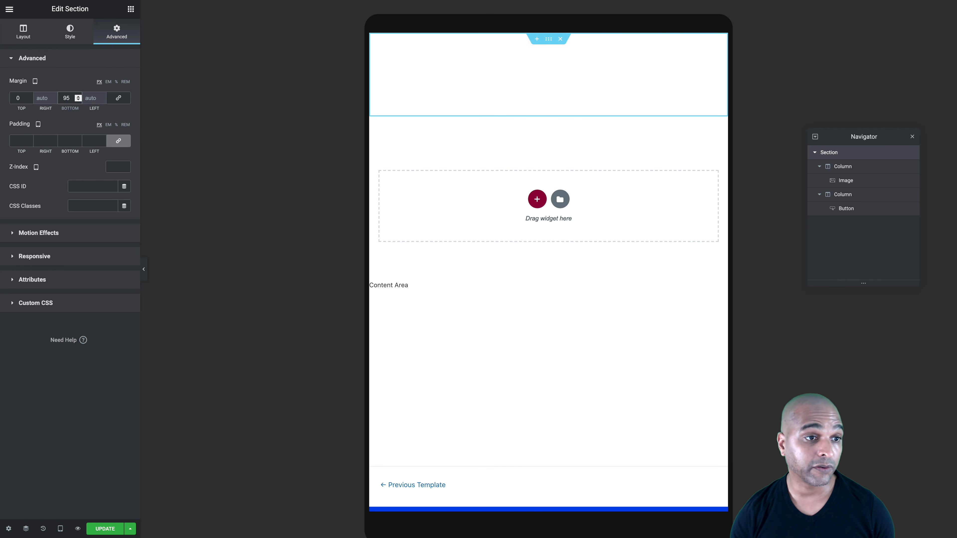
text(-)
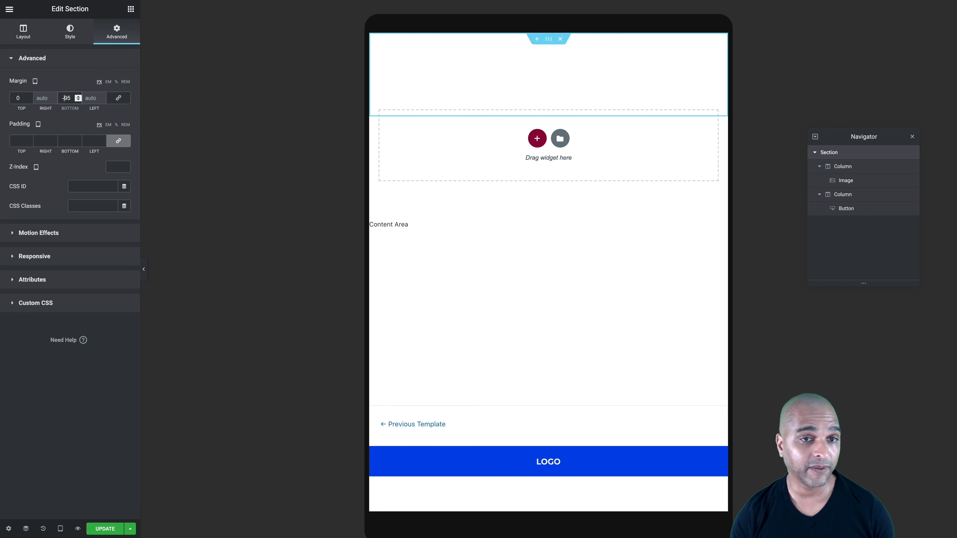
Set the tablet padding of both header columns to 30 px on all sides.
click(840, 167)
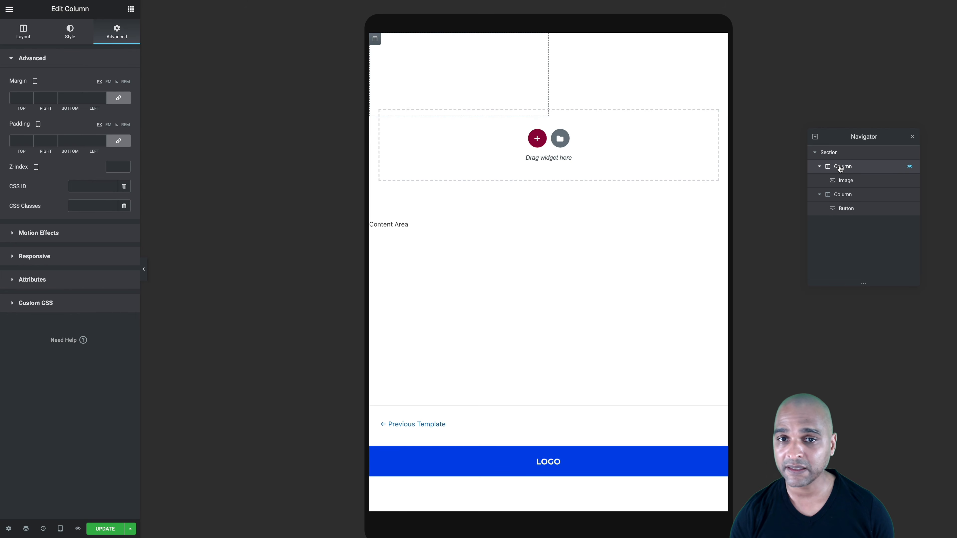
click(15, 141)
text(30)
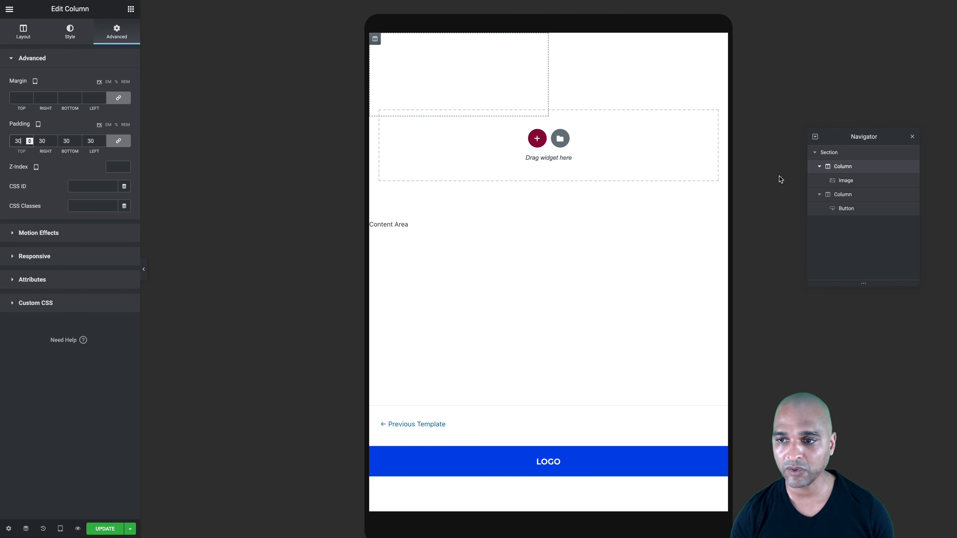
click(834, 196)
click(13, 141)
text(30)
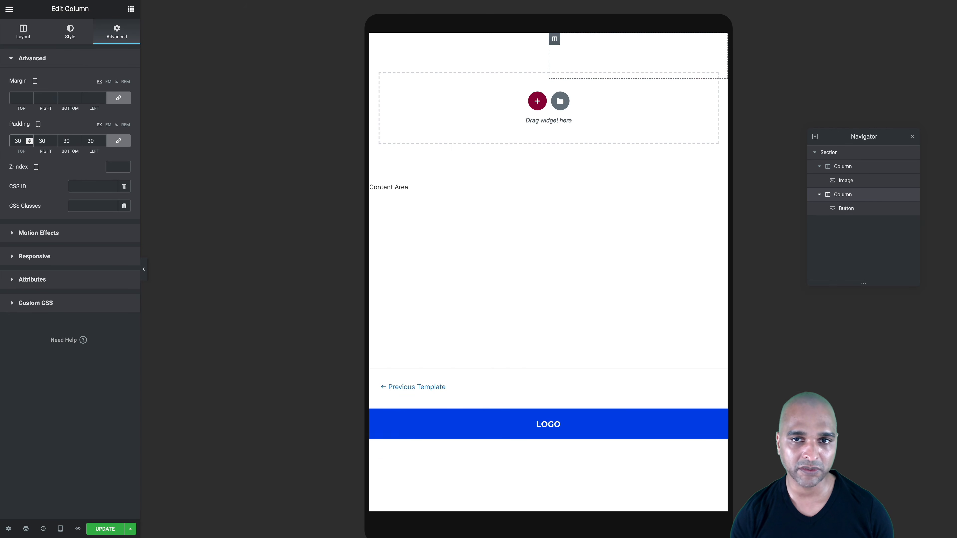
Update the header template, reload the live page in the iPad view, and open and close the menu popup.
click(101, 527)
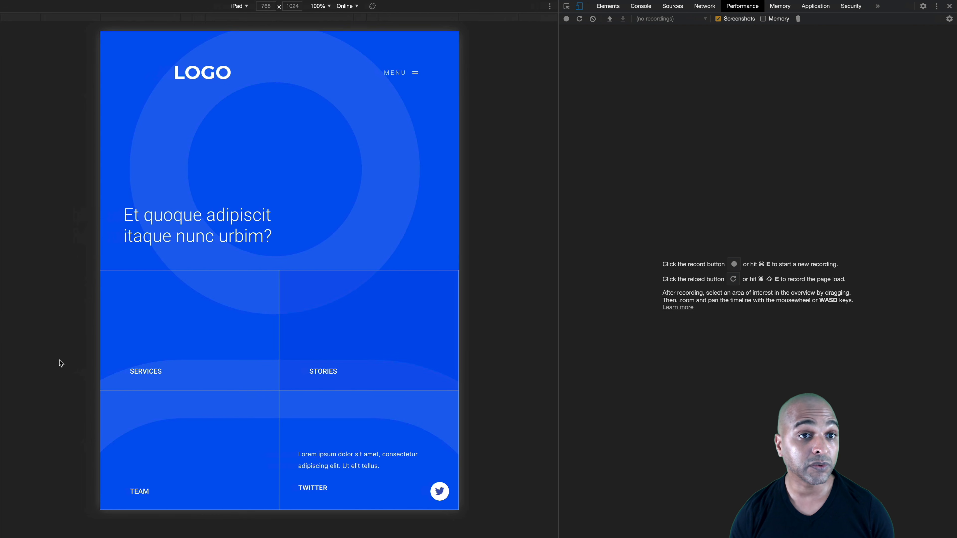
key(super+r)
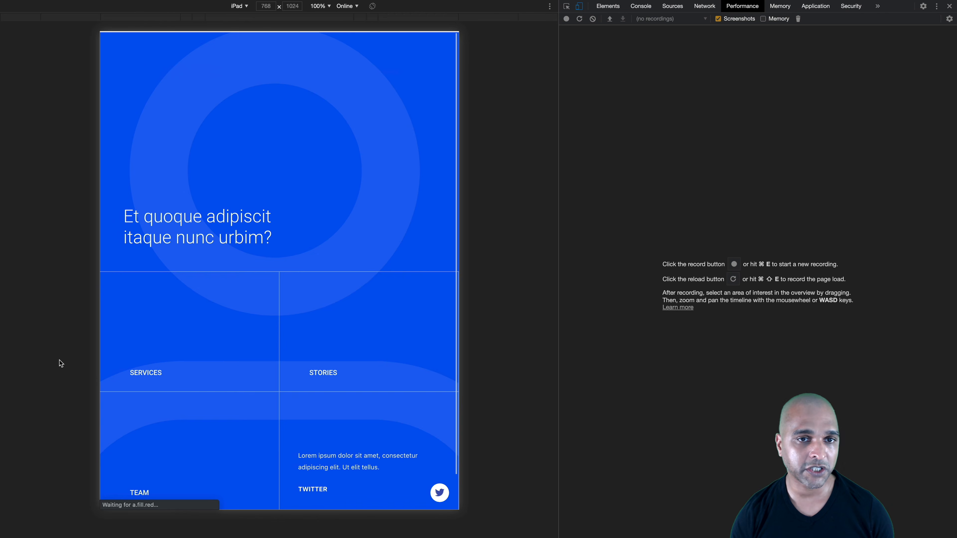
click(412, 54)
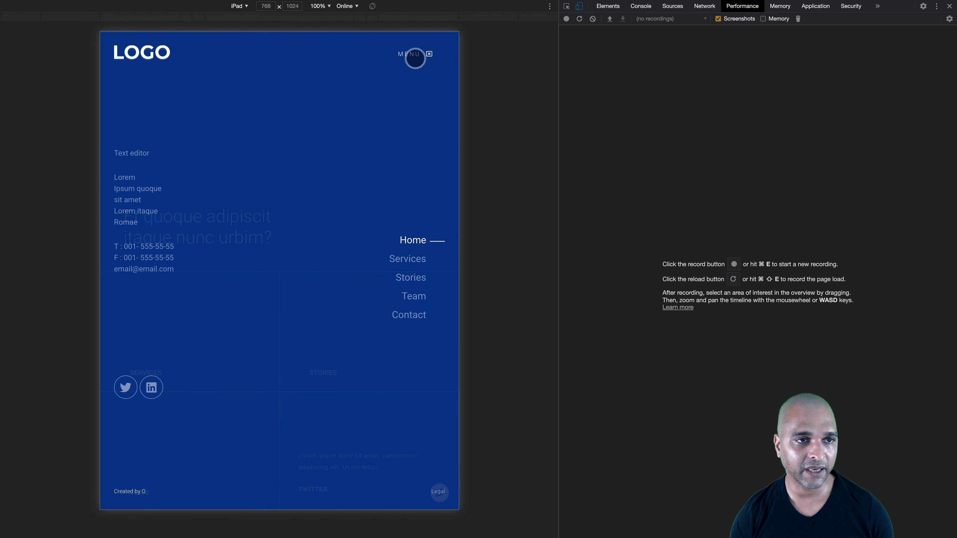
click(414, 58)
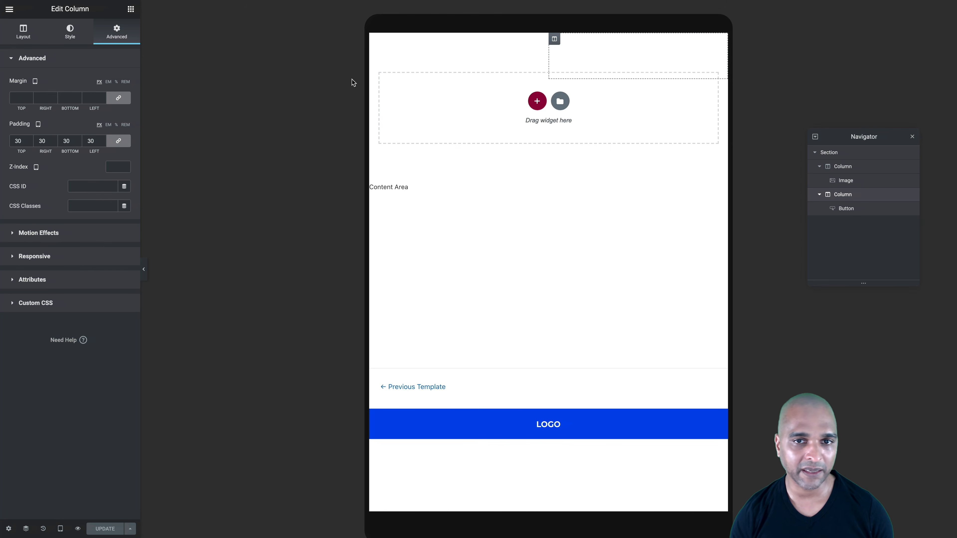
Set the header section's tablet bottom margin to -97 px and update the template.
click(827, 153)
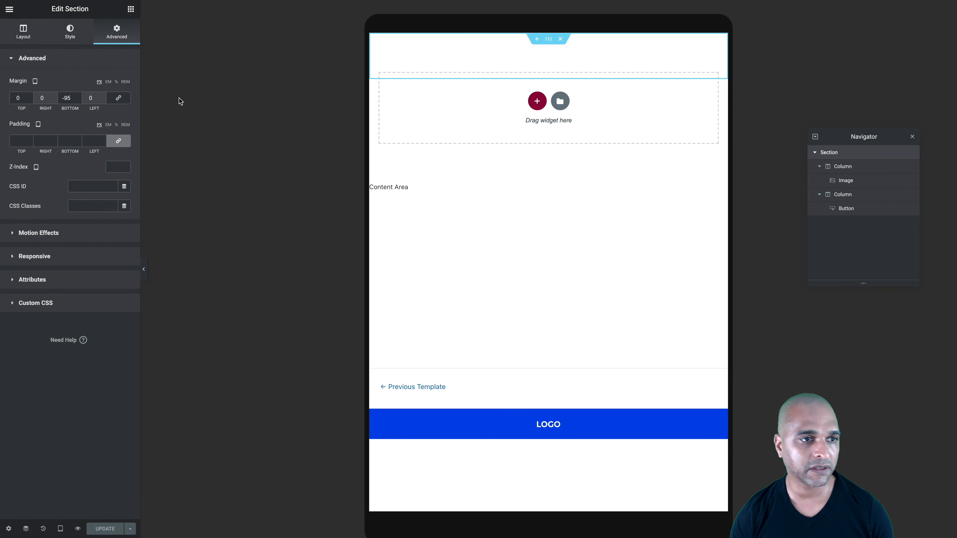
click(70, 95)
key(Up)
key(Up)
key(Down)
key(Down)
key(Down)
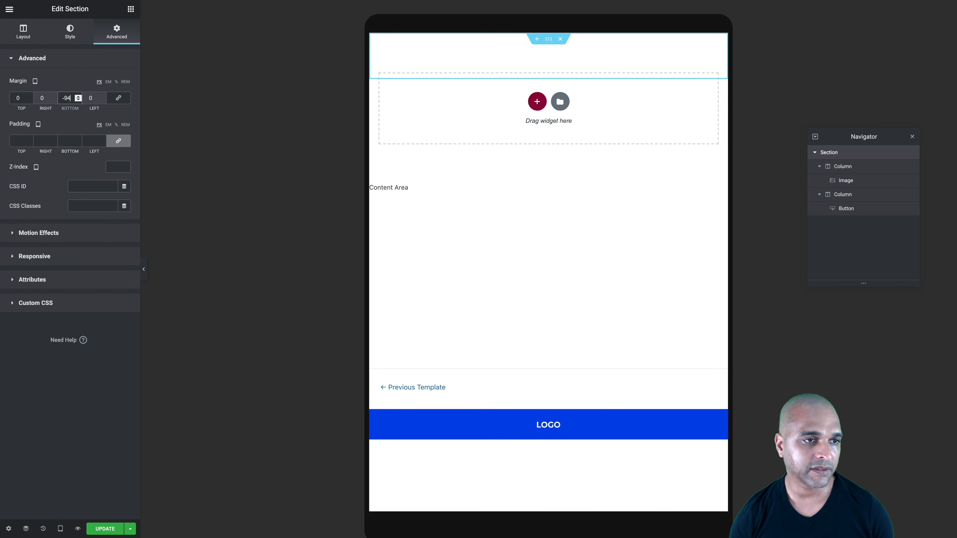
key(Down)
click(100, 529)
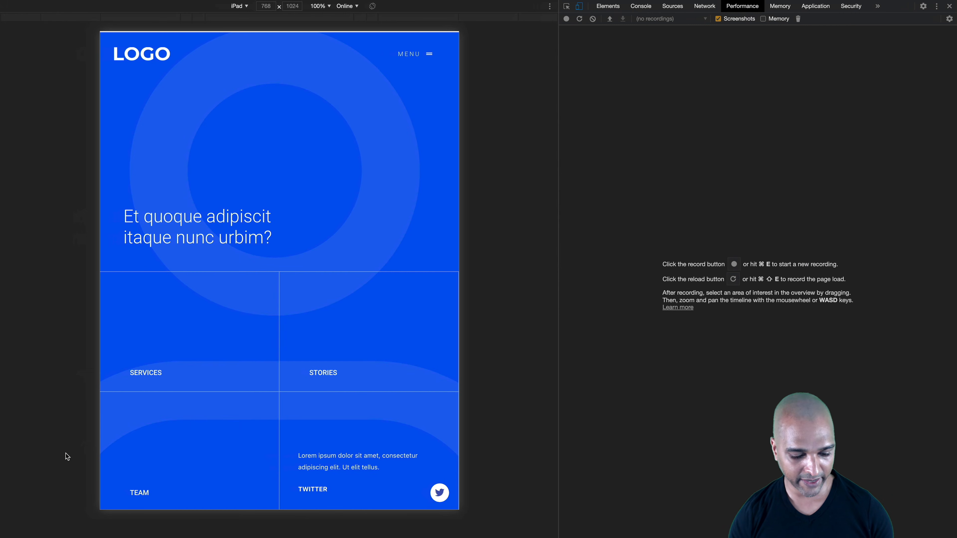
Open and close the menu popup twice on the live iPad view, and switch the emulated device to iPhone 6/7/8 Plus.
click(432, 59)
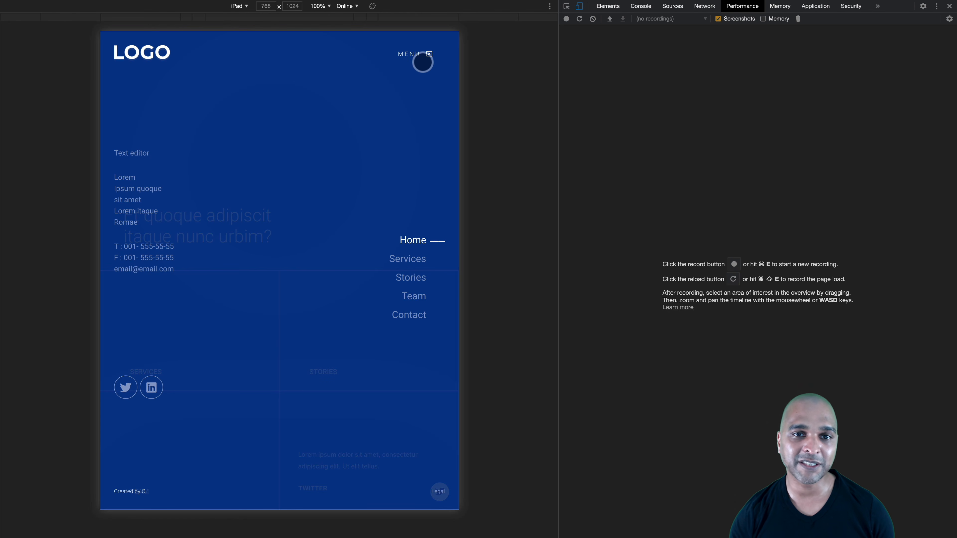
click(429, 54)
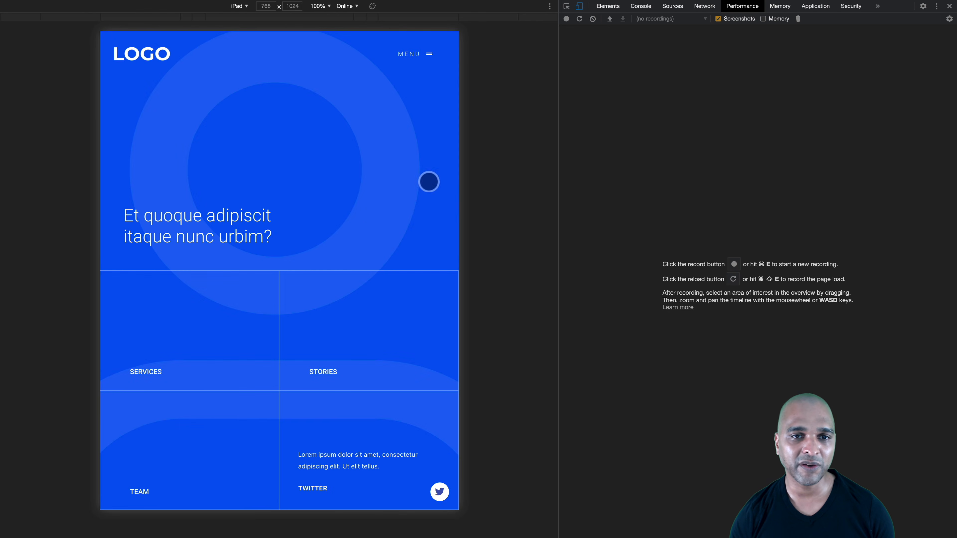
click(429, 60)
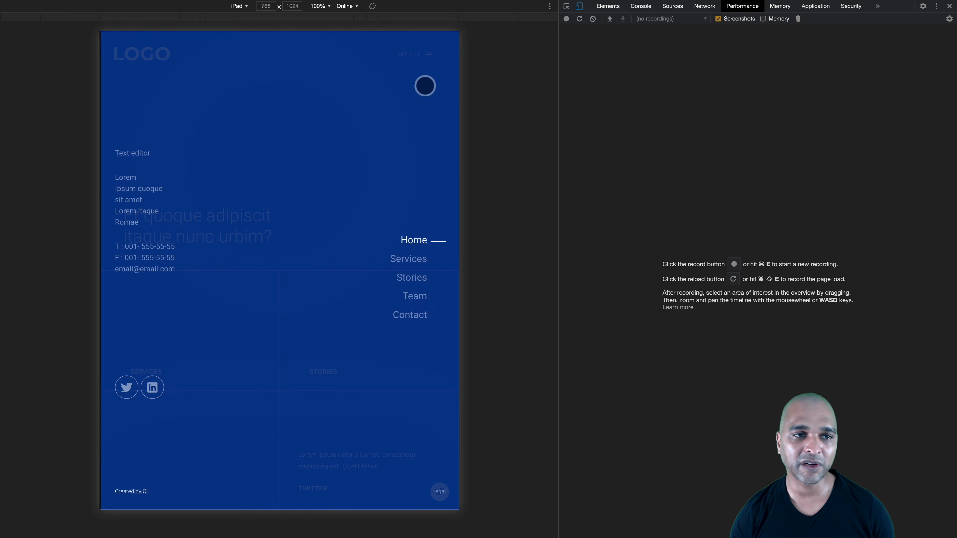
click(430, 60)
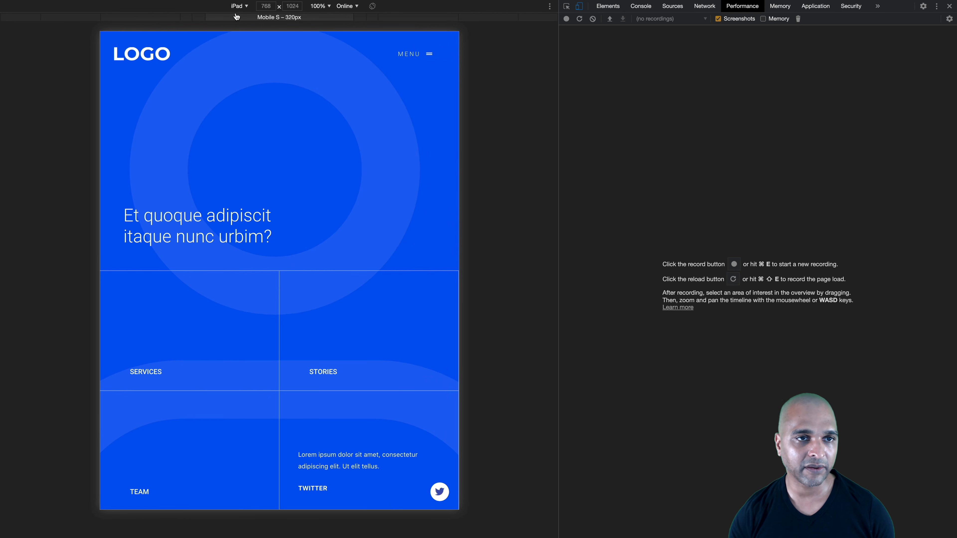
click(238, 6)
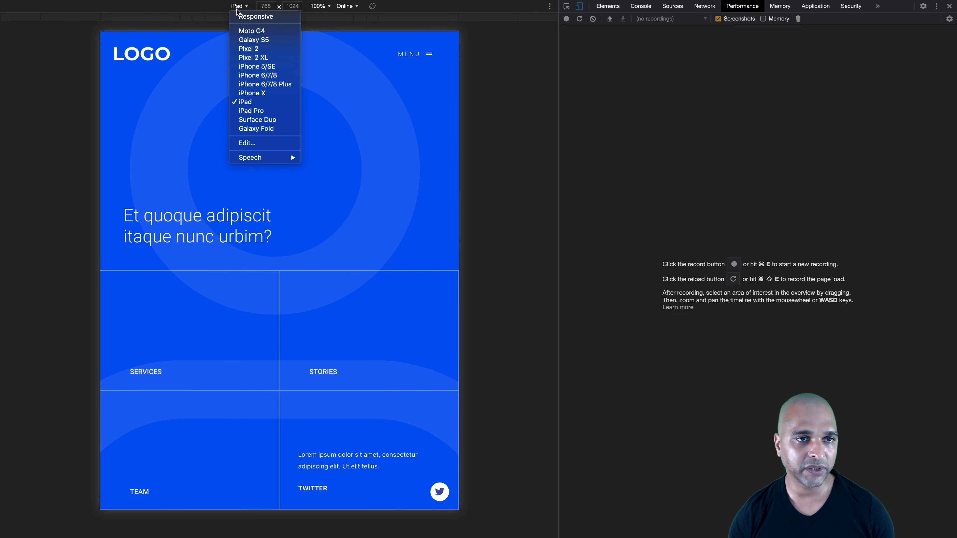
click(248, 84)
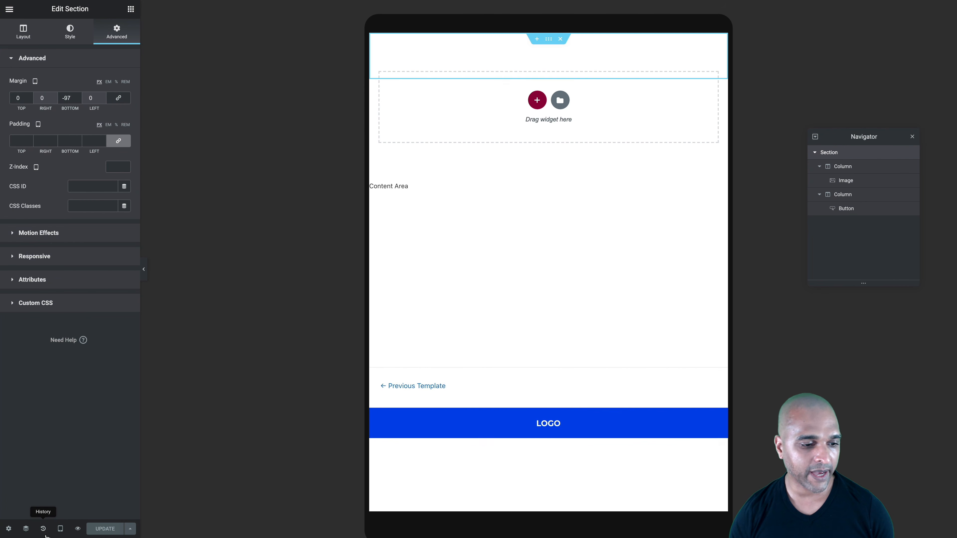
In the mobile preview, unlink the header section's margins, set its bottom margin to -87 px and update the template.
mouse_move(59, 530)
click(39, 512)
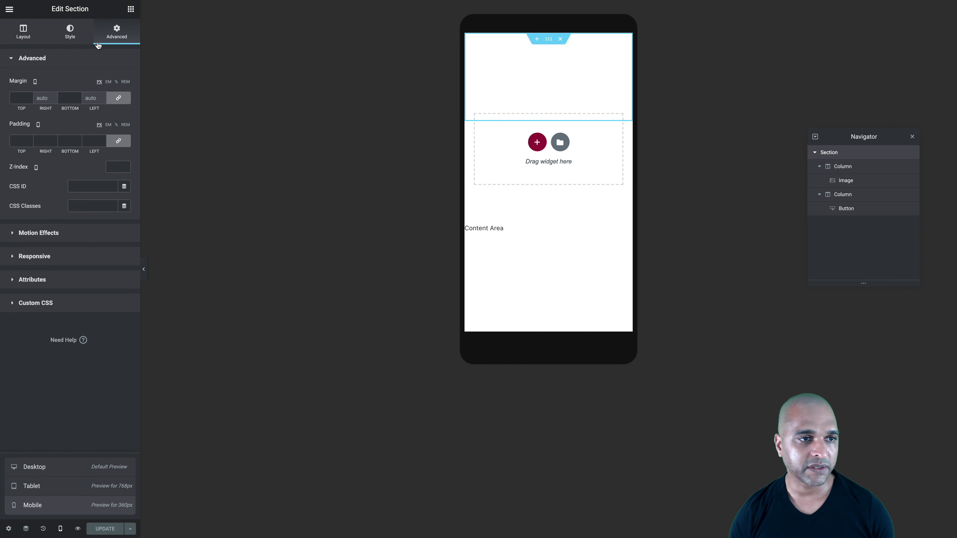
click(114, 101)
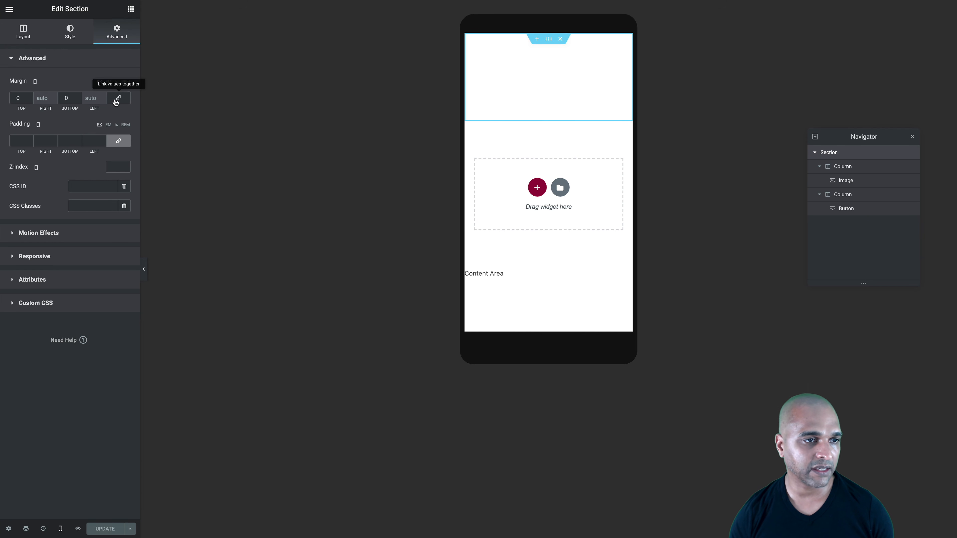
double_click(62, 97)
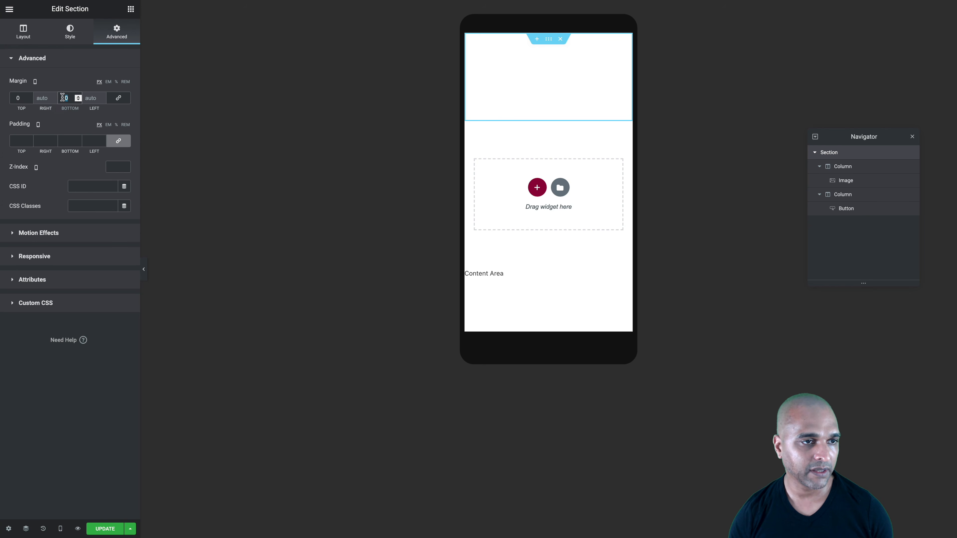
text(87)
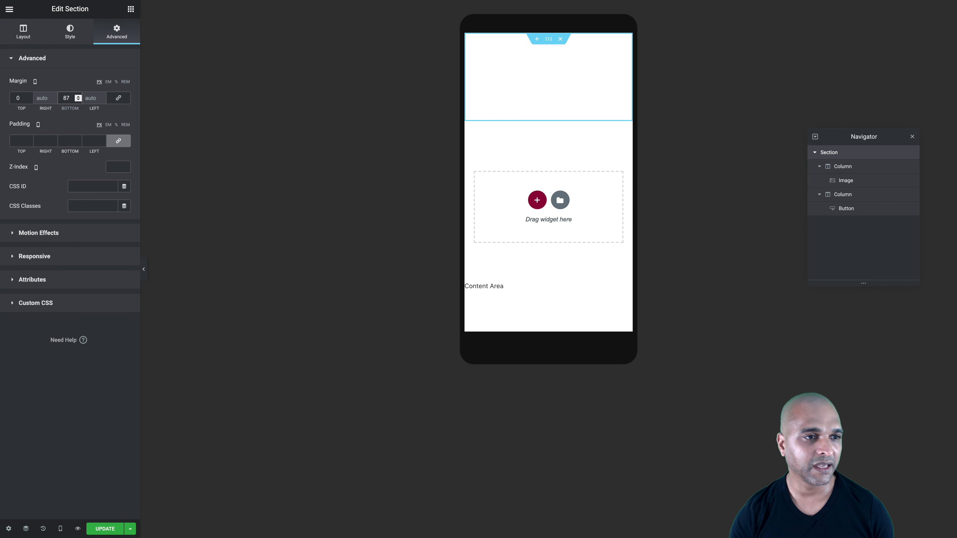
click(63, 98)
text(-)
click(103, 527)
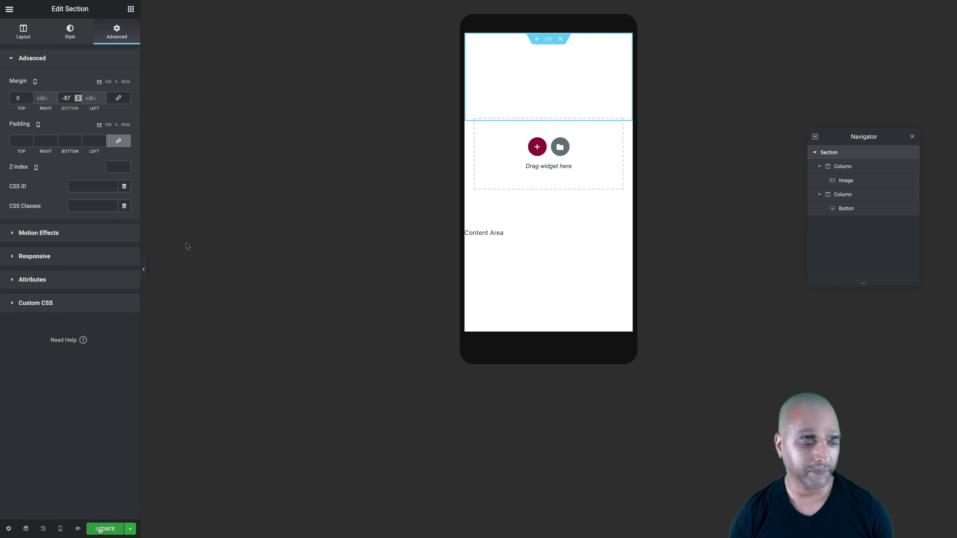
Set the logo column's mobile width to 50%, its margins to 0, and its padding to 0 except 20 px on the left.
click(837, 167)
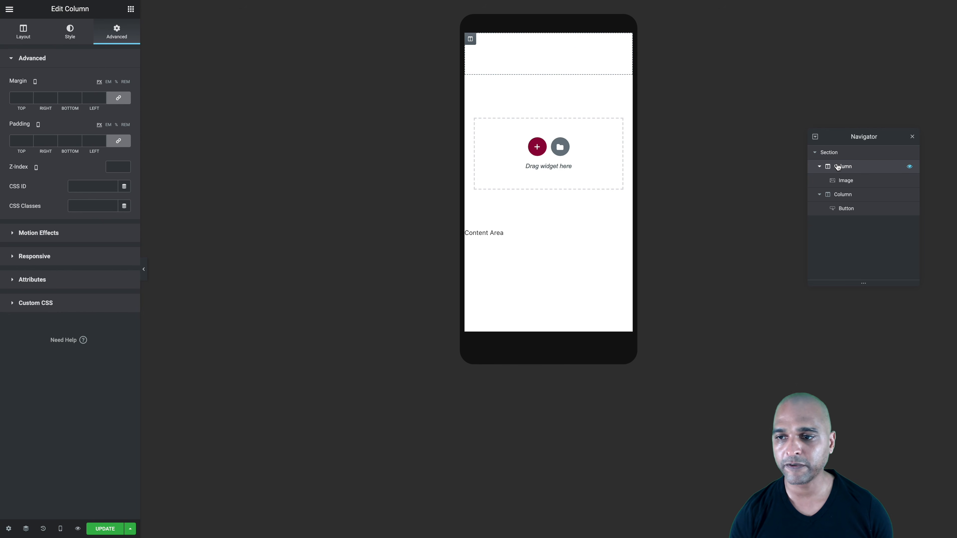
click(26, 38)
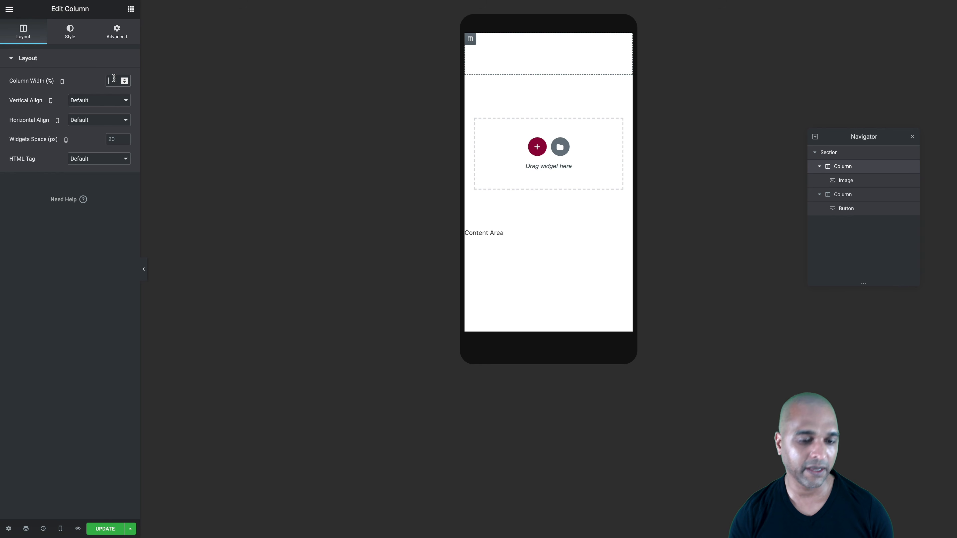
text(50)
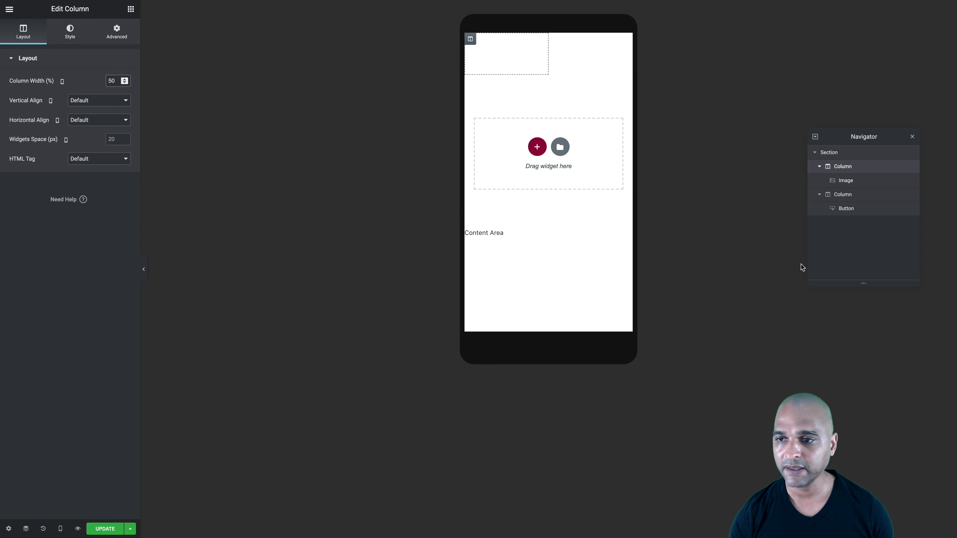
click(124, 37)
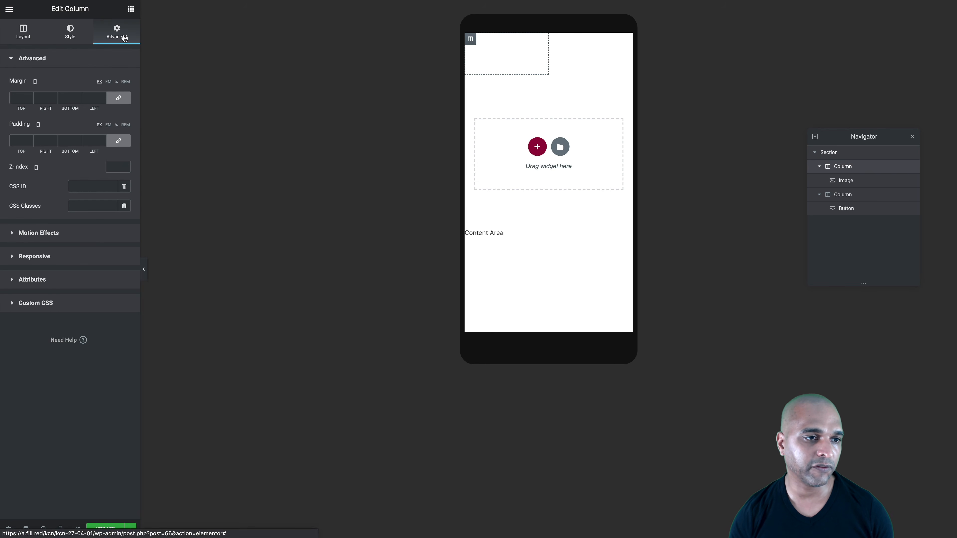
click(118, 98)
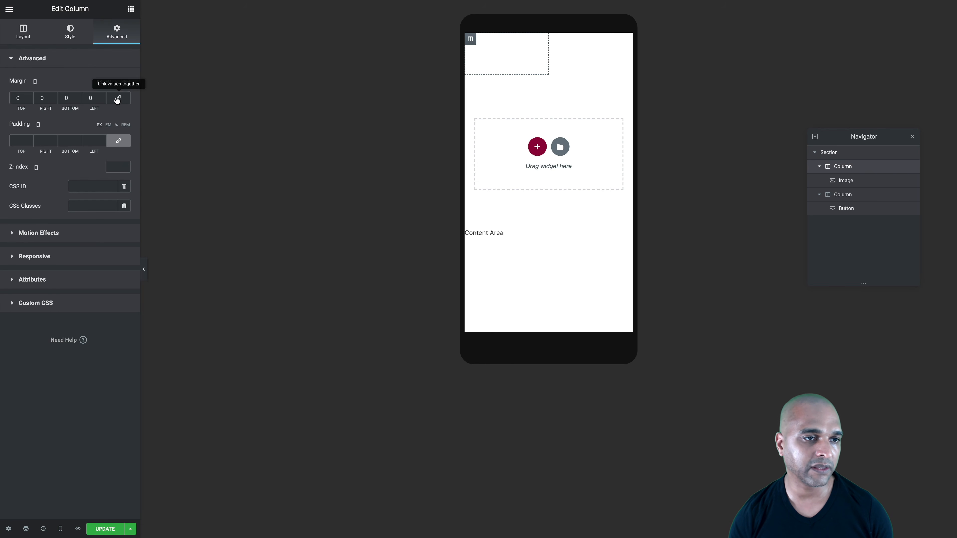
click(117, 143)
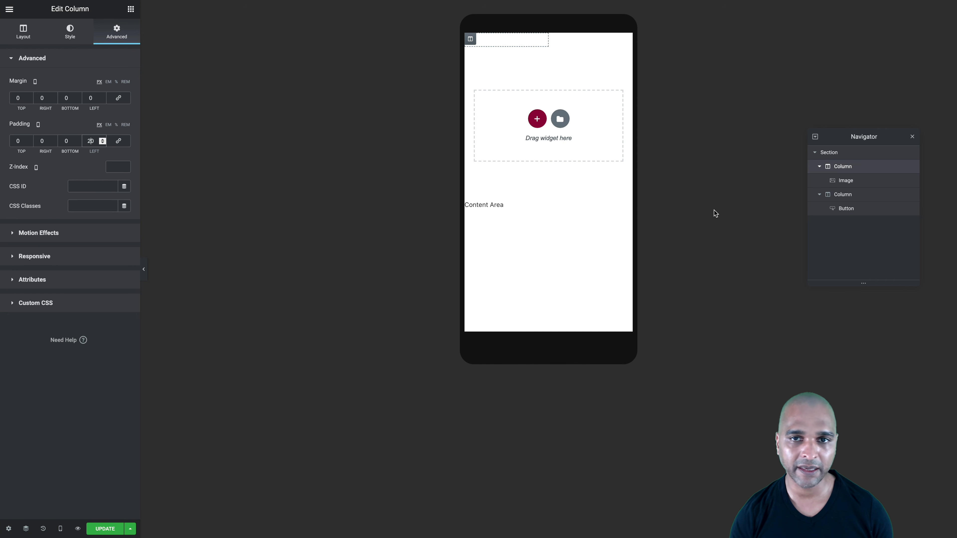
Set the mobile width of the header's second column, which holds the menu button, to 50%.
click(825, 153)
click(835, 195)
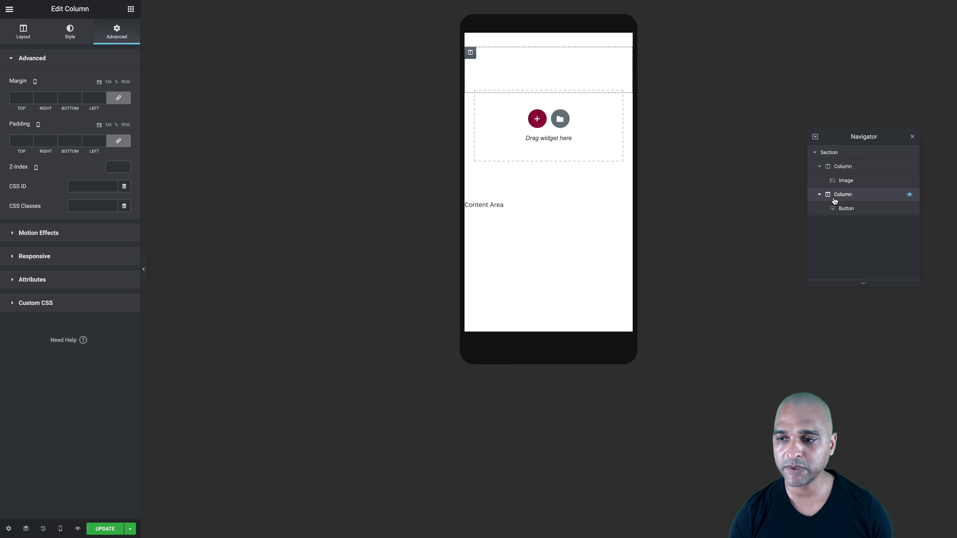
click(28, 38)
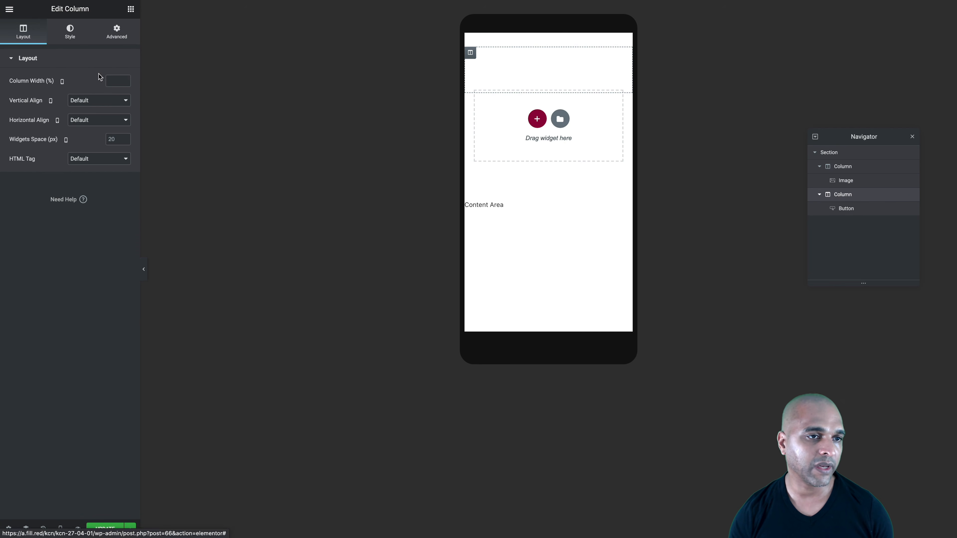
click(112, 79)
text(50)
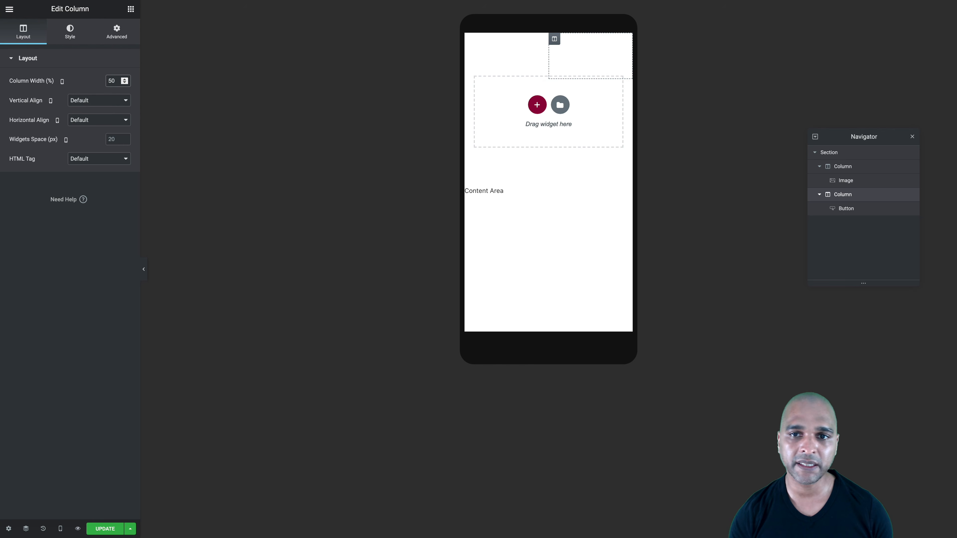
Set the menu button column's mobile margins to 0, and its unlinked padding to 20 px on the top, right and bottom and 0 on the left.
click(113, 37)
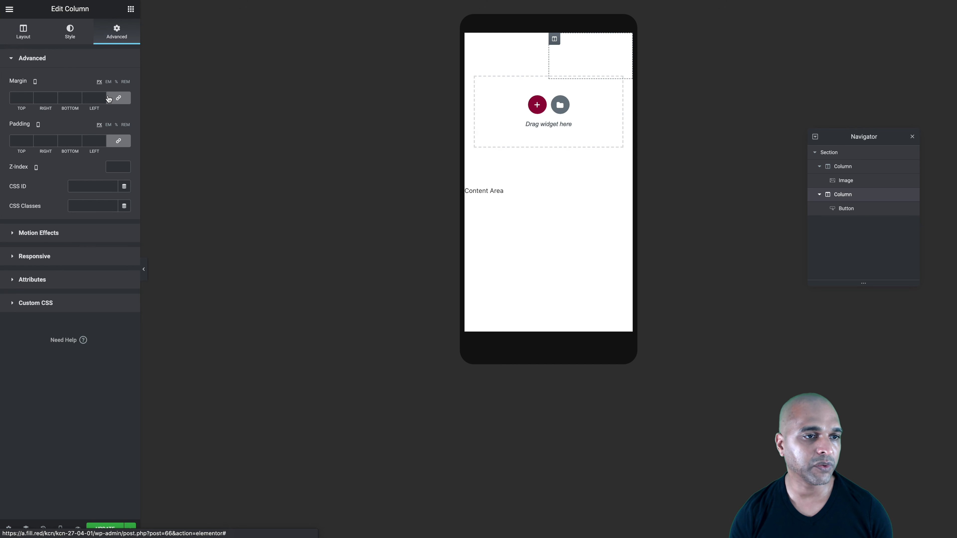
click(119, 98)
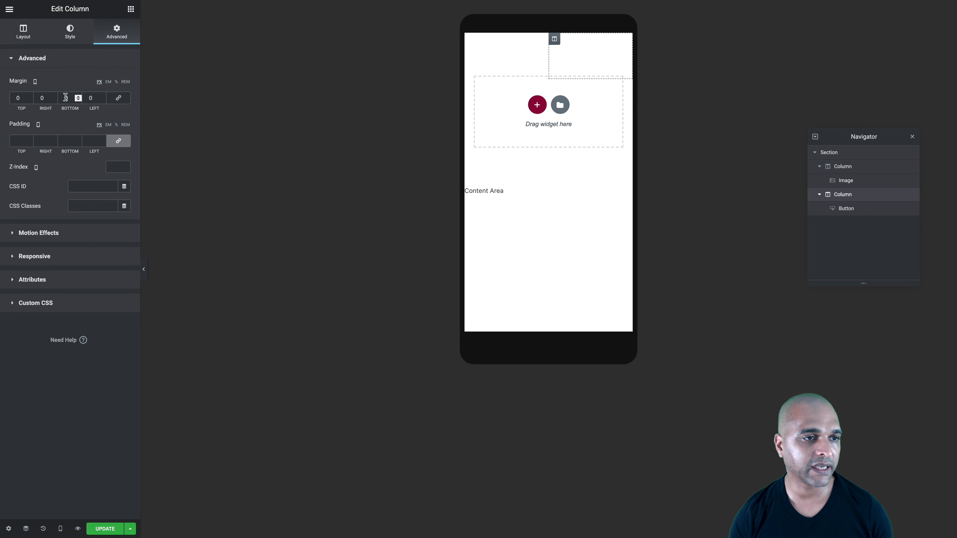
click(17, 145)
text(20)
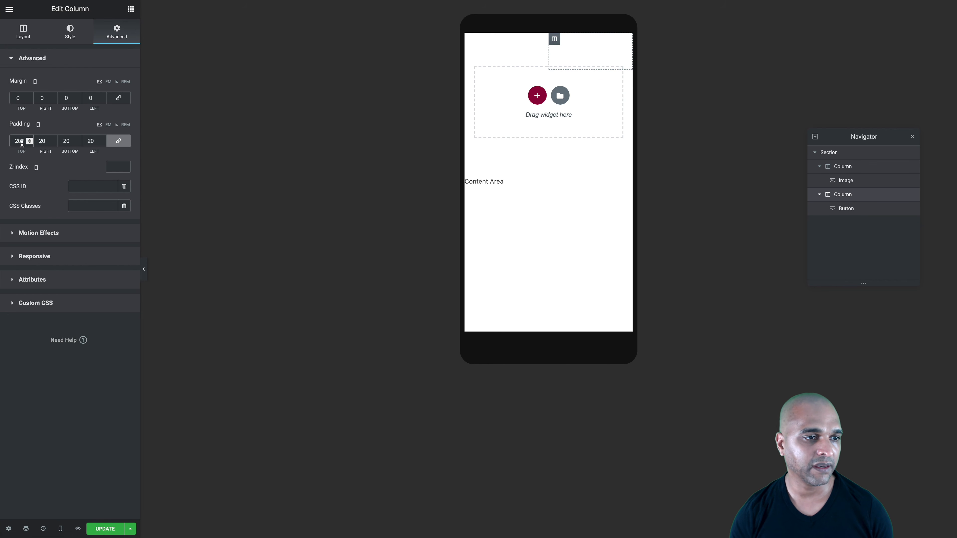
click(118, 146)
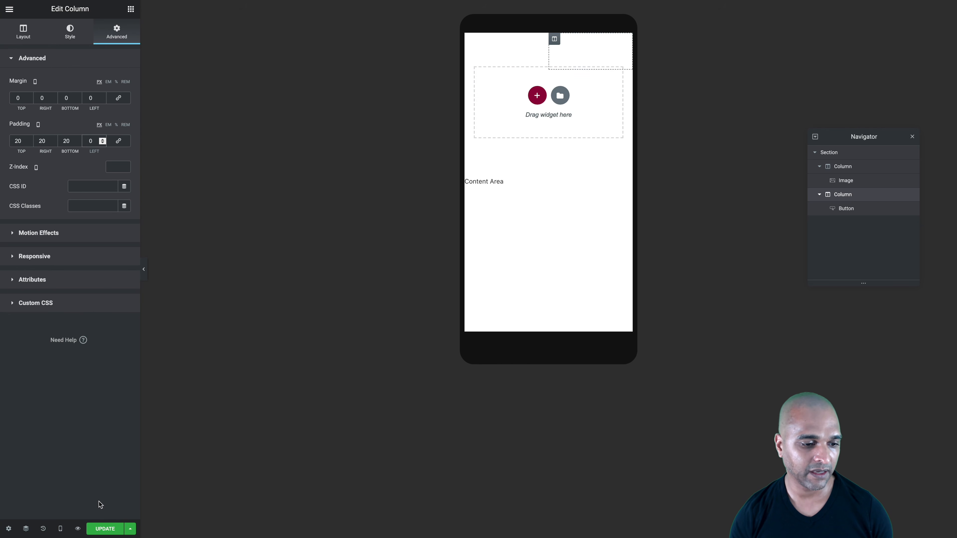
Update the header template and open and close the menu popup on the live iPhone 6/7/8 Plus view.
click(101, 529)
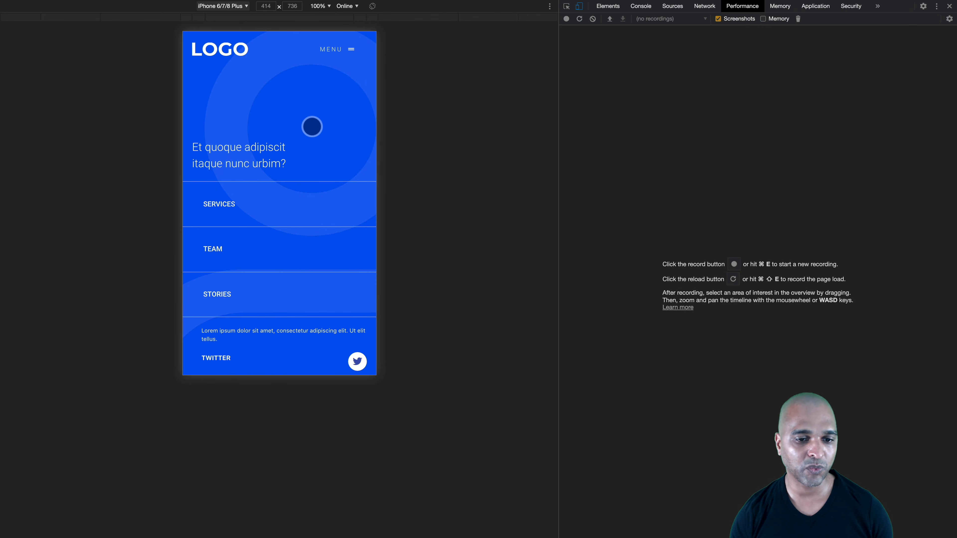
click(344, 56)
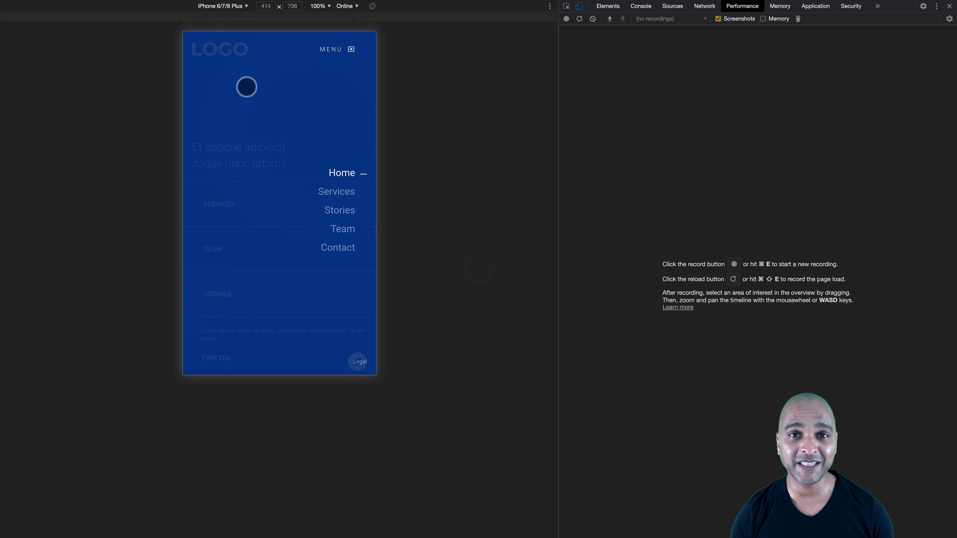
click(339, 55)
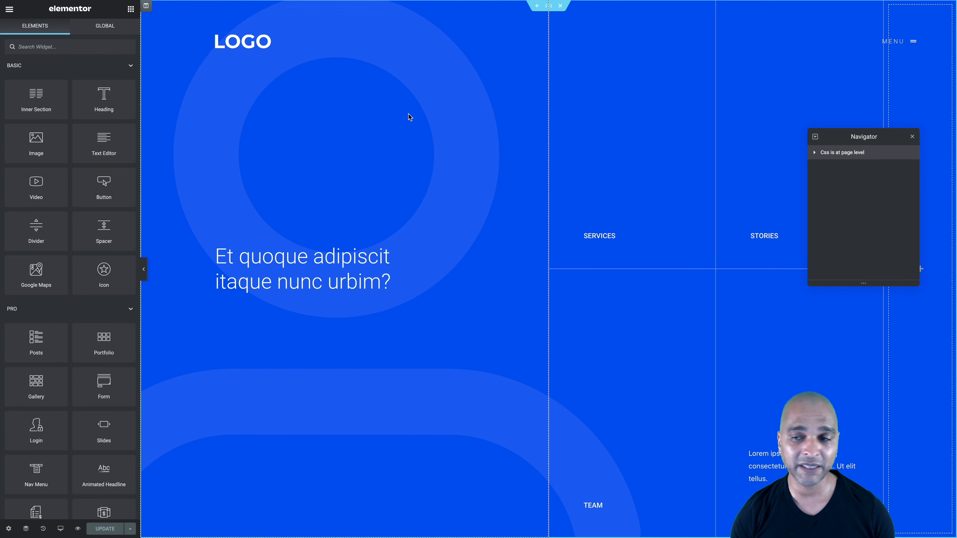
Change the page-level section's background type to video and paste the YouTube link of the Finland 4K timelapse as its video link.
click(840, 153)
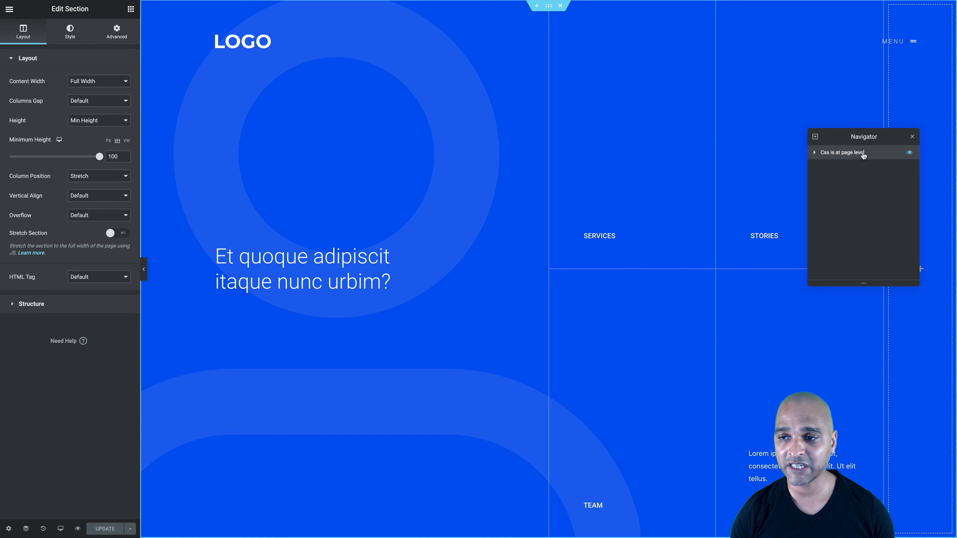
click(69, 33)
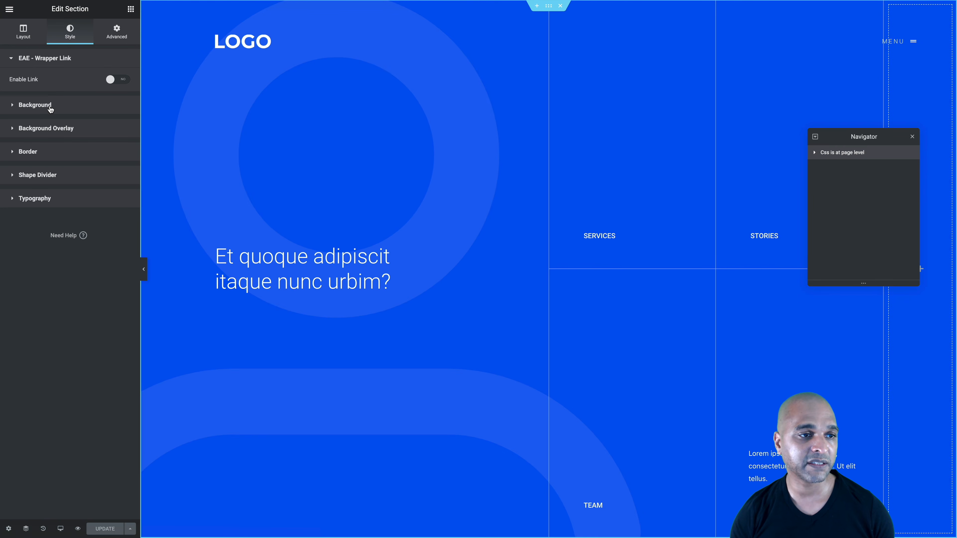
click(36, 105)
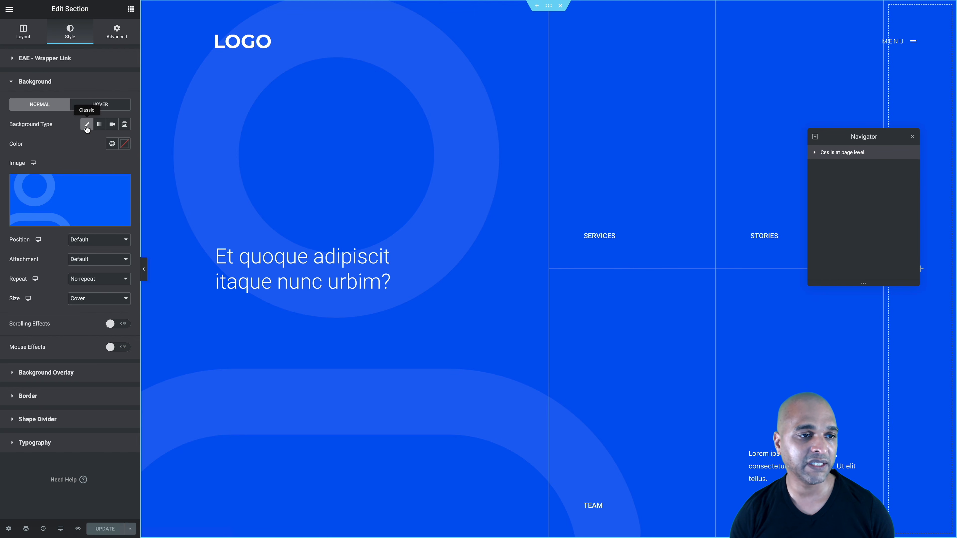
click(112, 125)
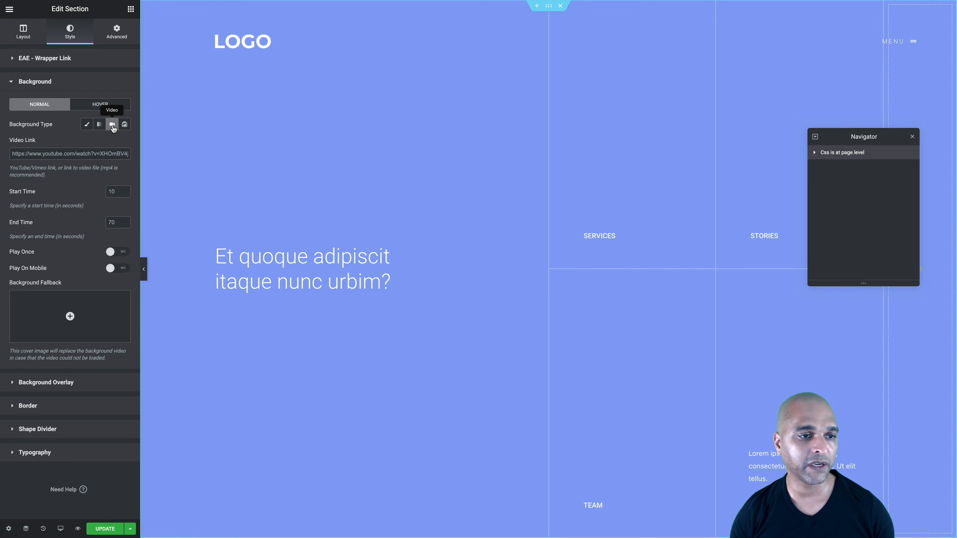
key(ctrl+v)
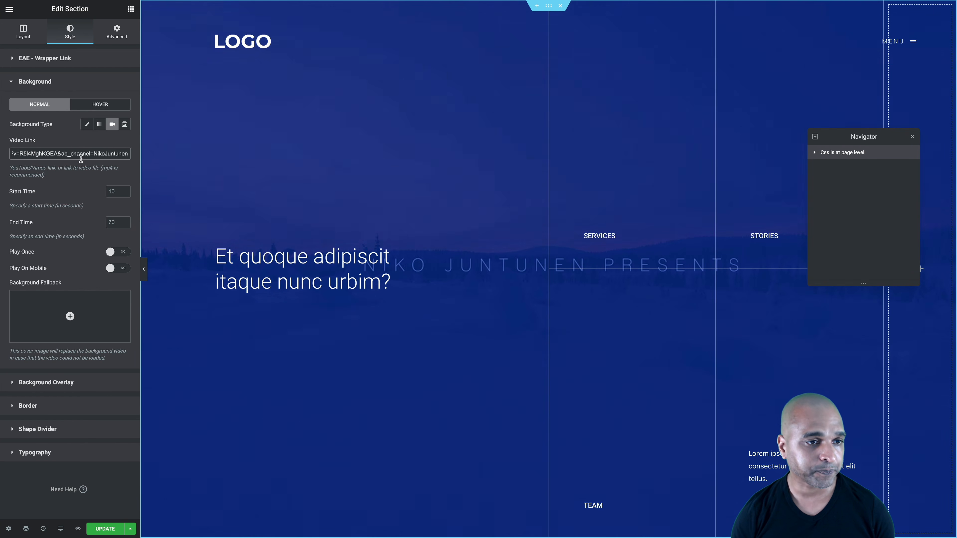
Set the background video's start time to 27 and end time to 235 seconds, and enable playing it on mobile.
click(108, 192)
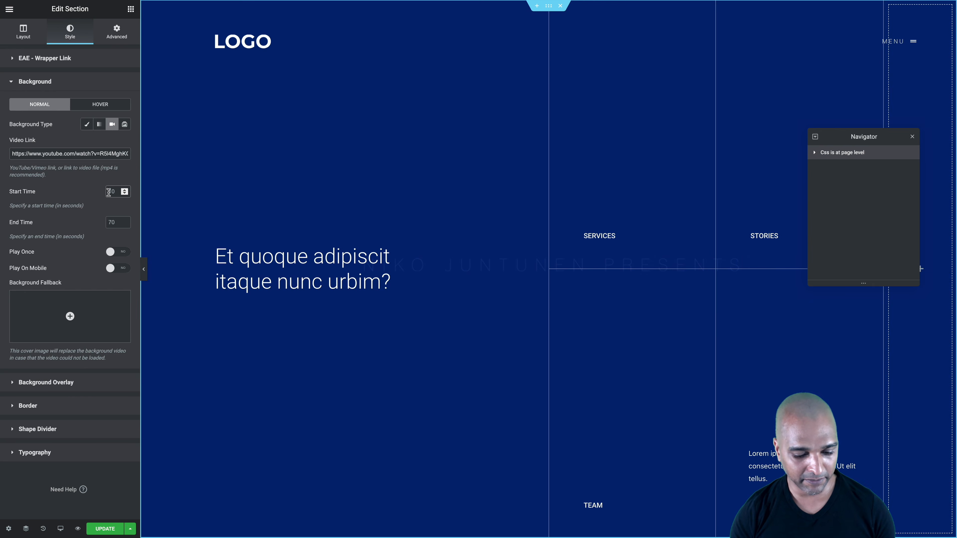
text(27)
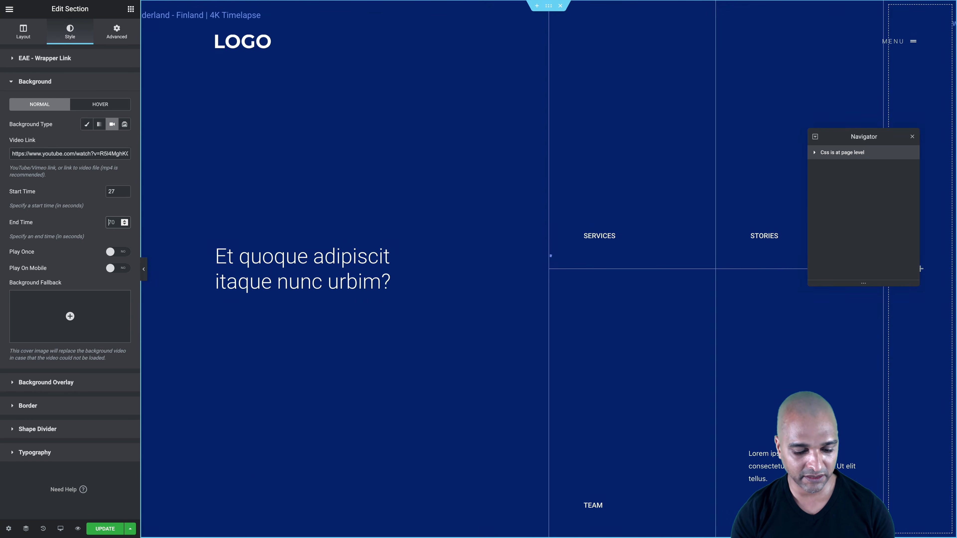
double_click(111, 222)
text(235)
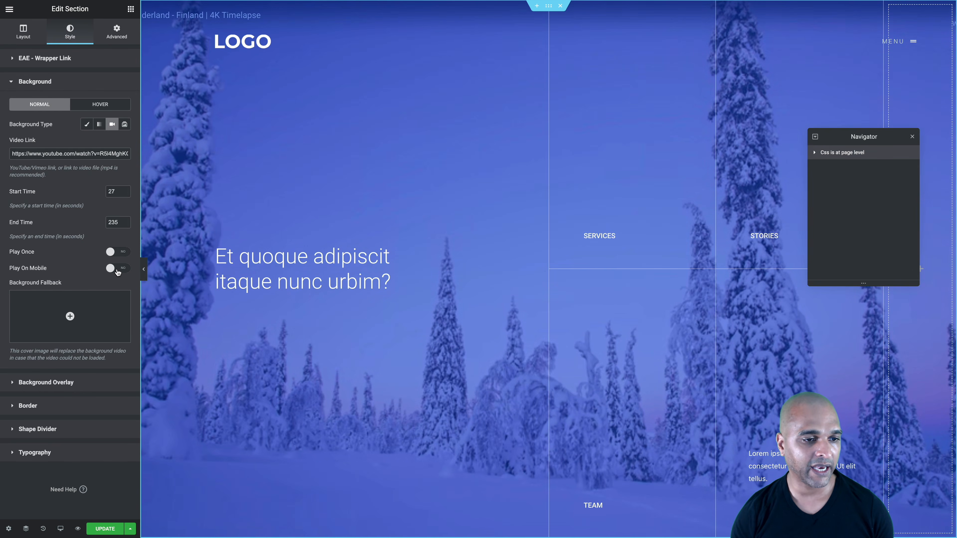
click(117, 269)
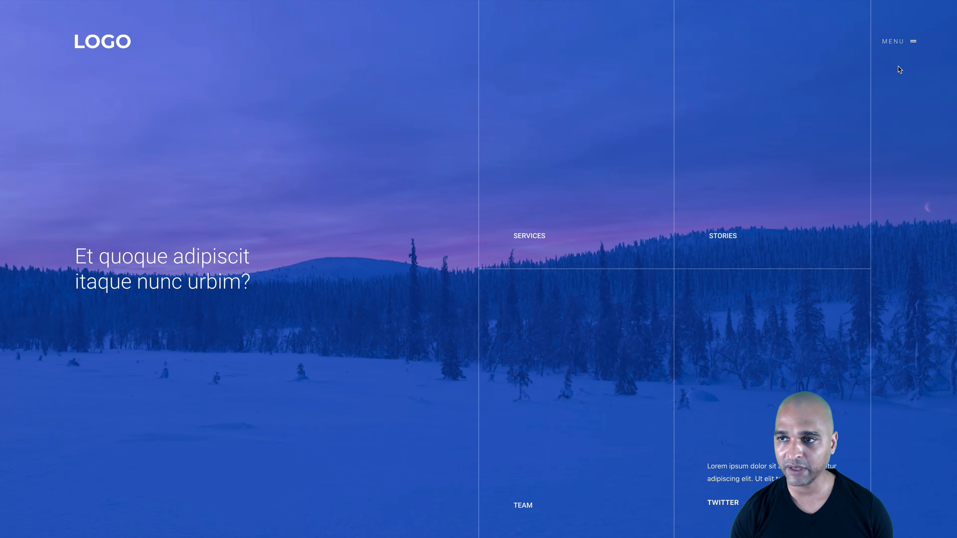
Open and close the menu popup on the live desktop page, and check the video background in the emulated iPhone 6/7/8 Plus and iPad views.
click(891, 41)
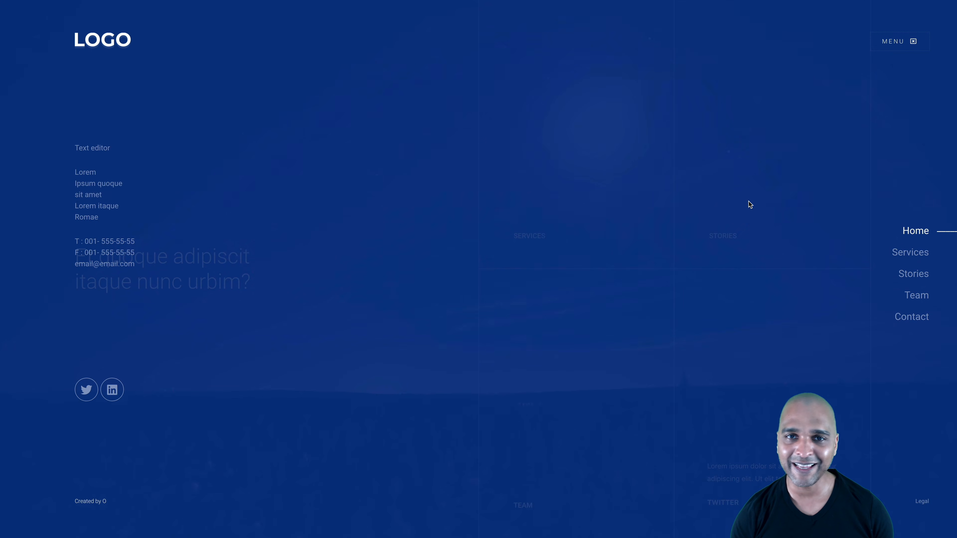
click(893, 44)
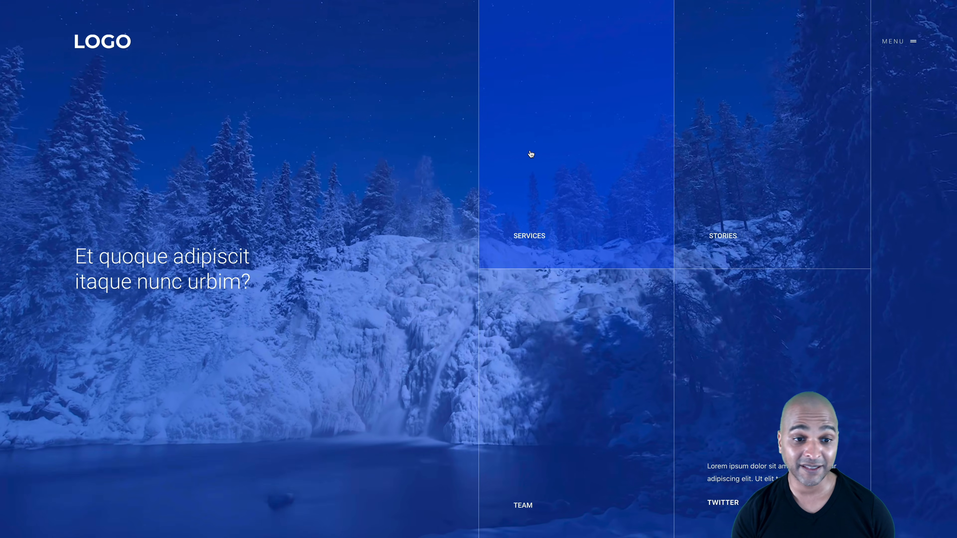
key(super+alt+i)
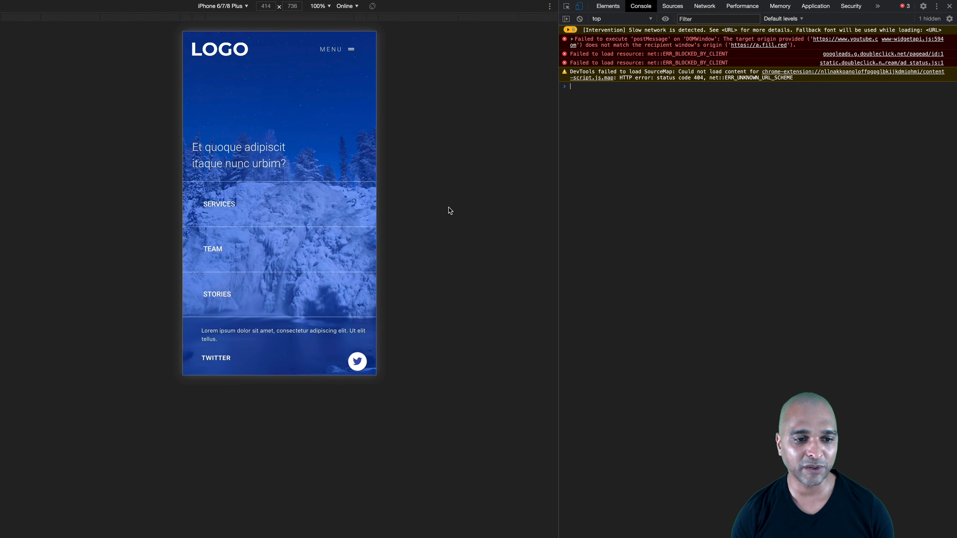
click(237, 6)
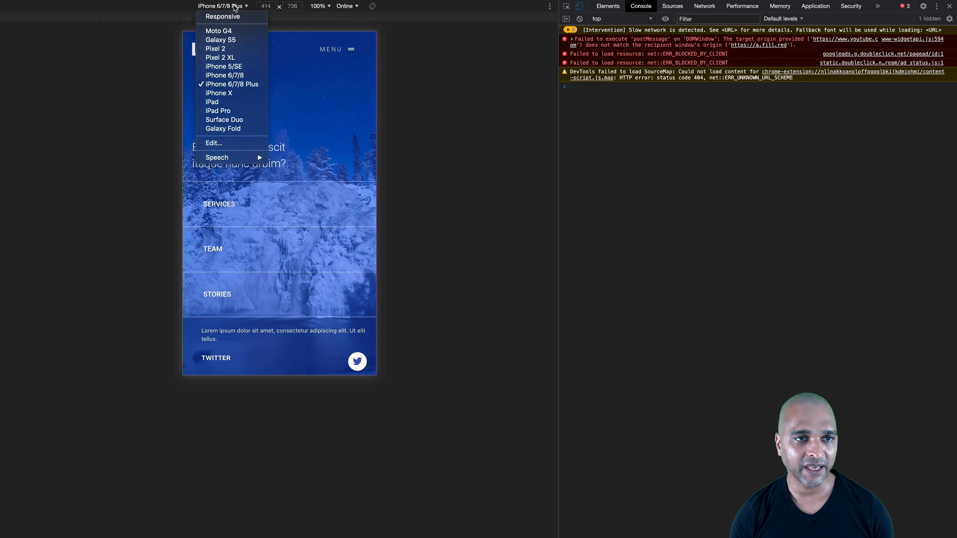
click(221, 102)
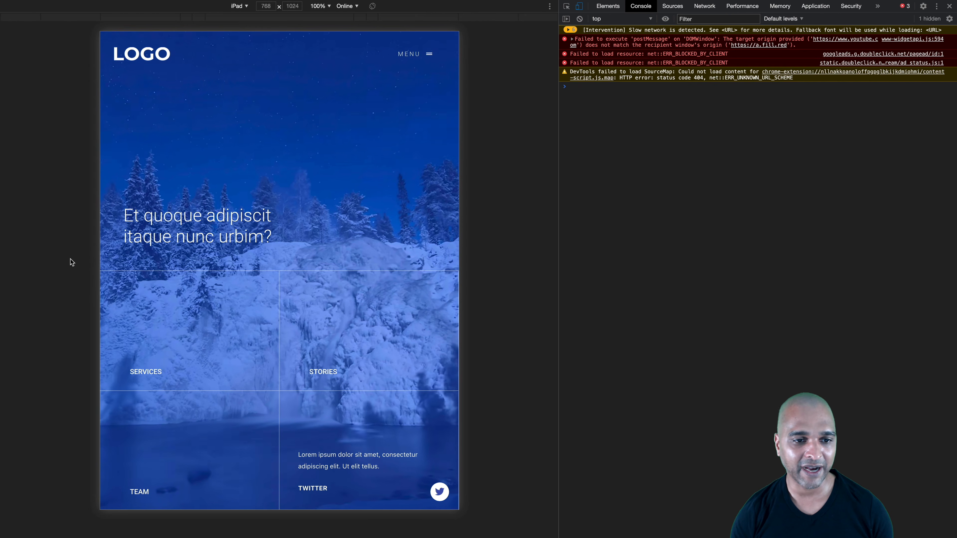